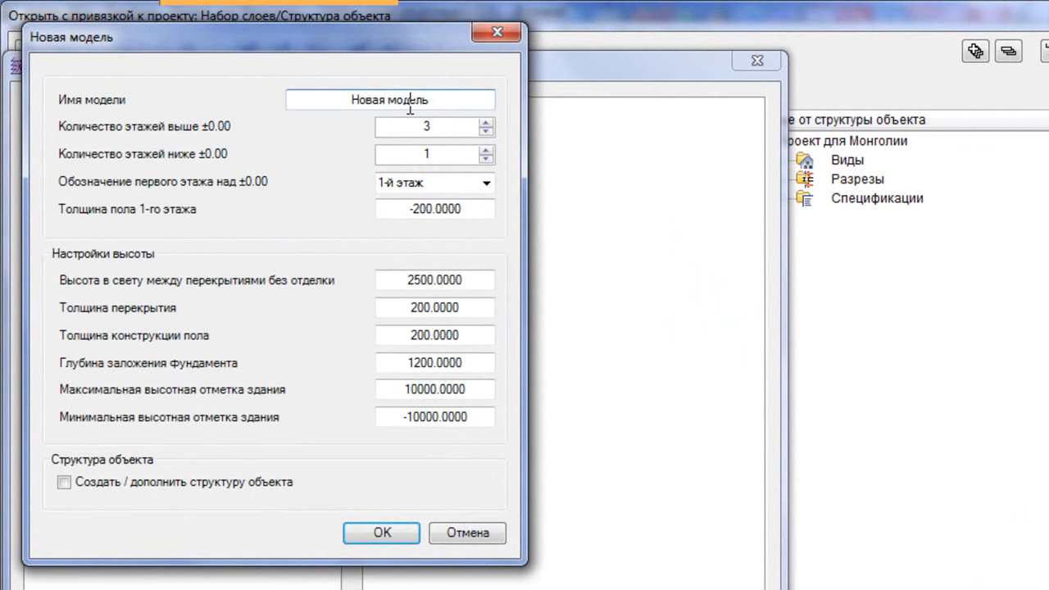
- Name the new model Kottedg and set the number of storeys above ±0.00 to 2
{"action": "left_click_drag", "start_coordinate": [465, 98], "coordinate": [185, 100]}
{"action": "type", "text": "Ко"}
{"action": "type", "text": "tte"}
{"action": "type", "text": "dg"}
{"action": "left_click", "coordinate": [487, 131]}
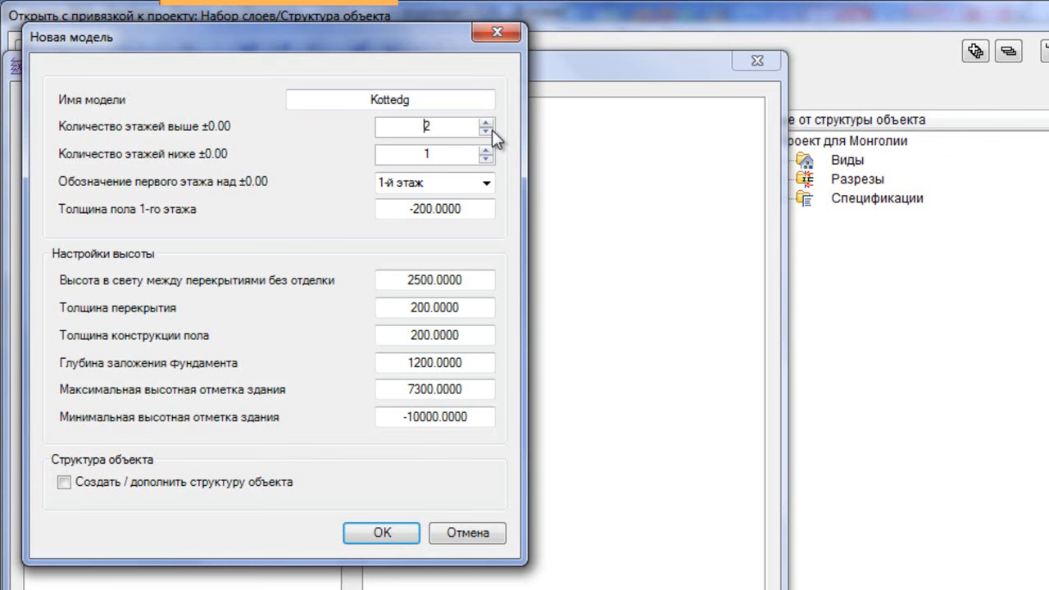
- Set the 1st storey's floor thickness to -100 and the floor construction thickness (Толщина конструкции пола) to 100
{"action": "double_click", "coordinate": [472, 206]}
{"action": "left_click", "coordinate": [473, 206]}
{"action": "double_click", "coordinate": [473, 207]}
{"action": "type", "text": "100"}
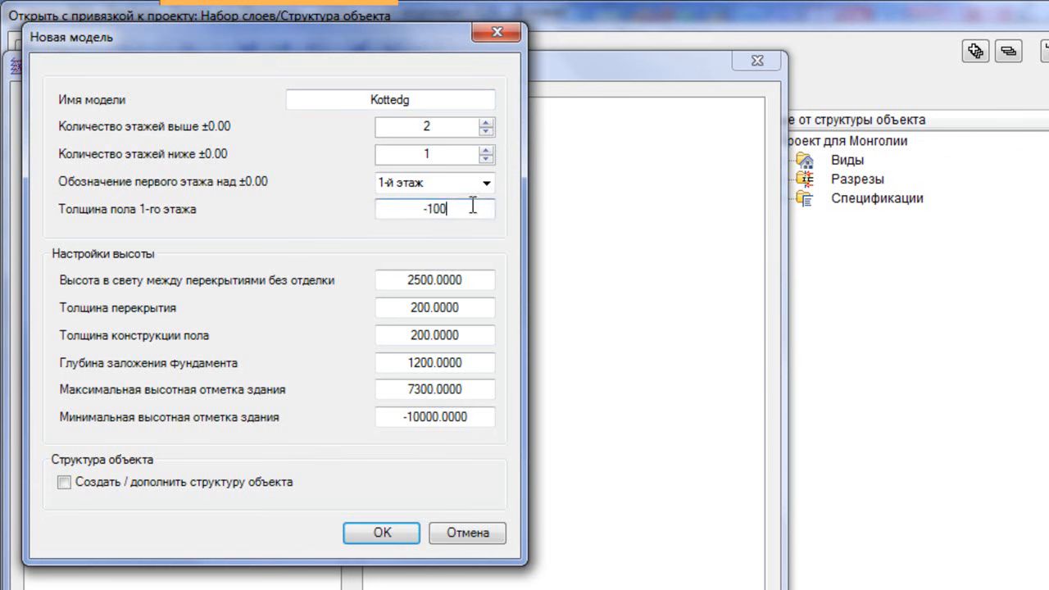
{"action": "key", "text": "Tab"}
{"action": "double_click", "coordinate": [444, 336]}
{"action": "type", "text": "100"}
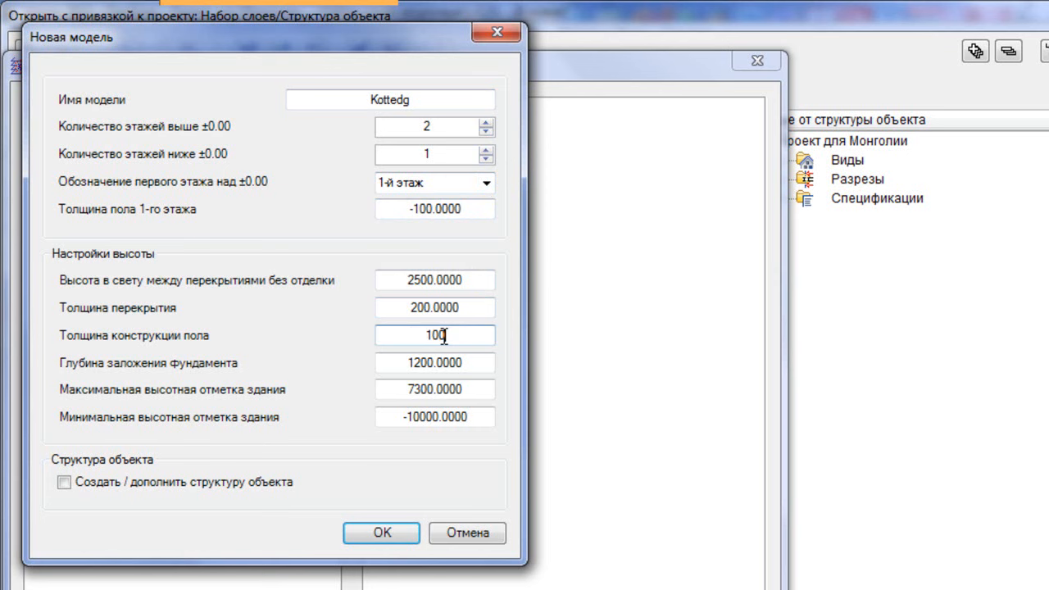
{"action": "key", "text": "Tab"}
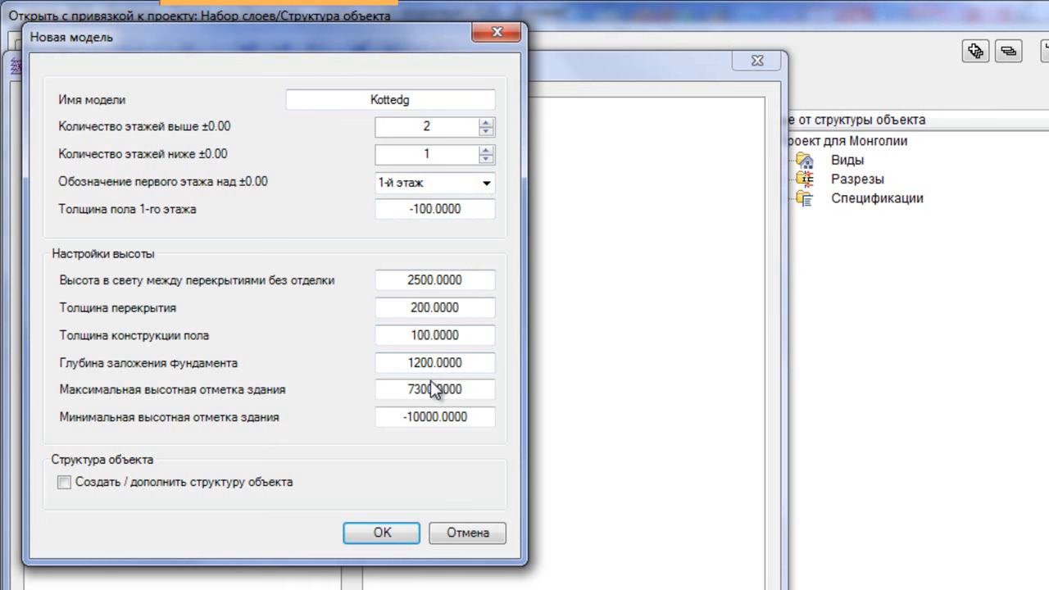
- Create the model with building structure generation enabled, and include views and sections in the structure
{"action": "left_click", "coordinate": [172, 482]}
{"action": "left_click", "coordinate": [380, 533]}
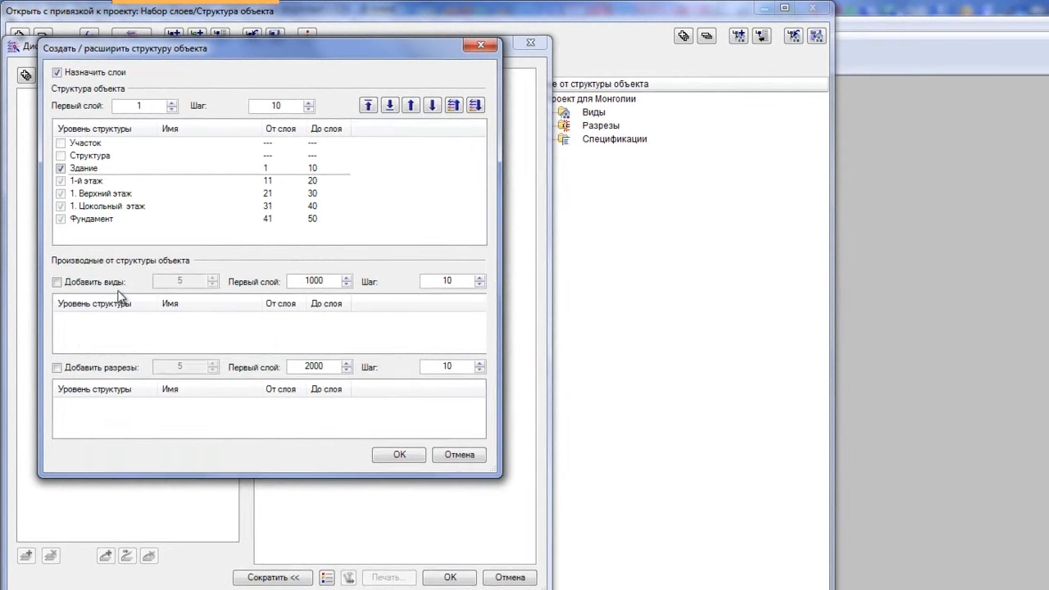
{"action": "left_click", "coordinate": [107, 316]}
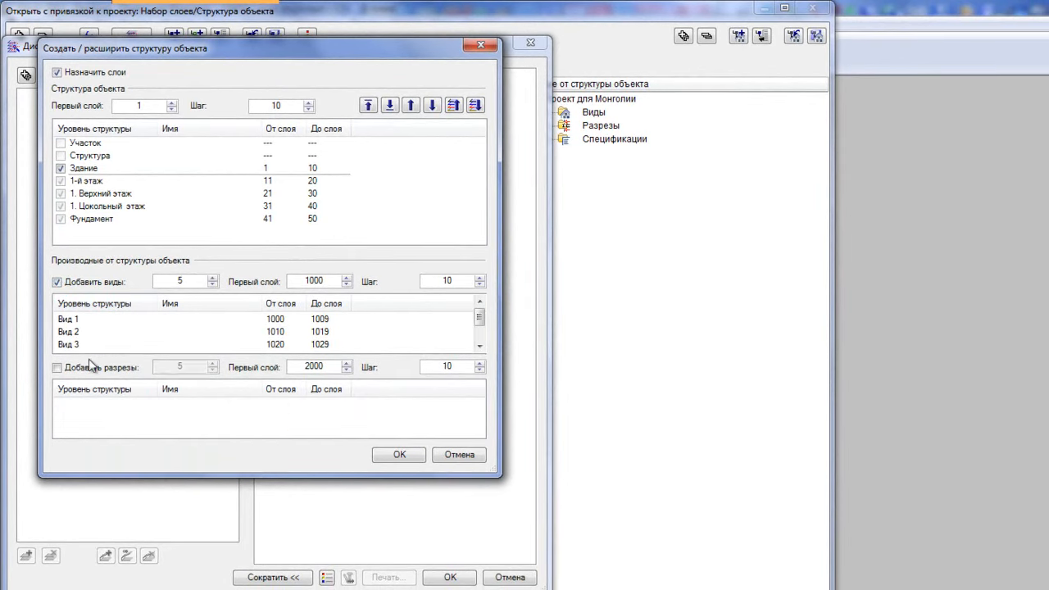
{"action": "left_click", "coordinate": [101, 410]}
- Set the number of added views to 2 and the number of added sections to 2
{"action": "left_click", "coordinate": [213, 284]}
{"action": "left_click", "coordinate": [212, 284]}
{"action": "left_click", "coordinate": [213, 285]}
{"action": "left_click", "coordinate": [212, 284]}
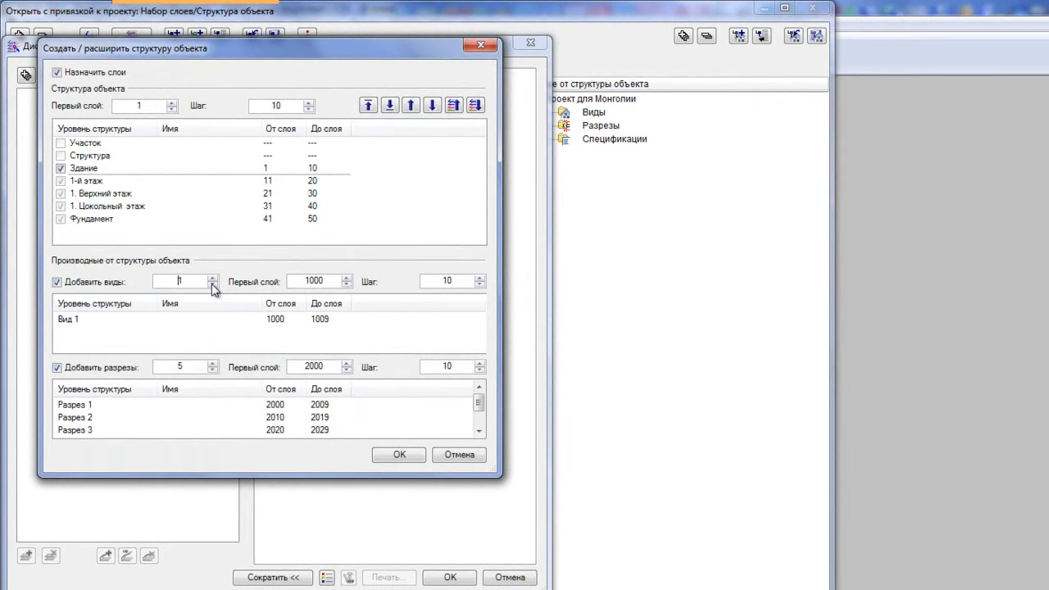
{"action": "left_click", "coordinate": [212, 278]}
{"action": "left_click", "coordinate": [212, 370]}
{"action": "left_click", "coordinate": [213, 370]}
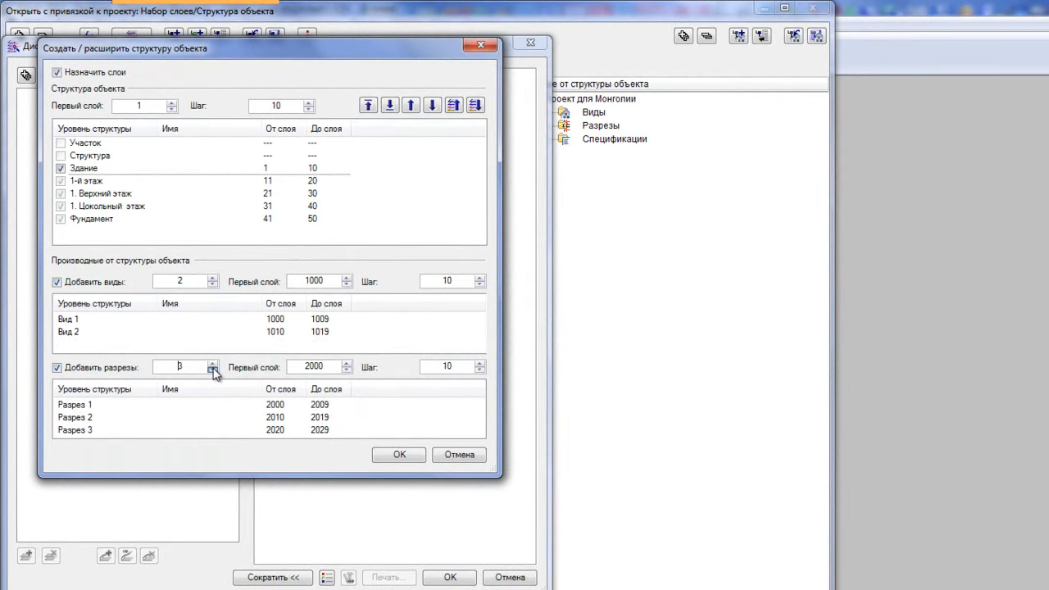
{"action": "left_click", "coordinate": [212, 371]}
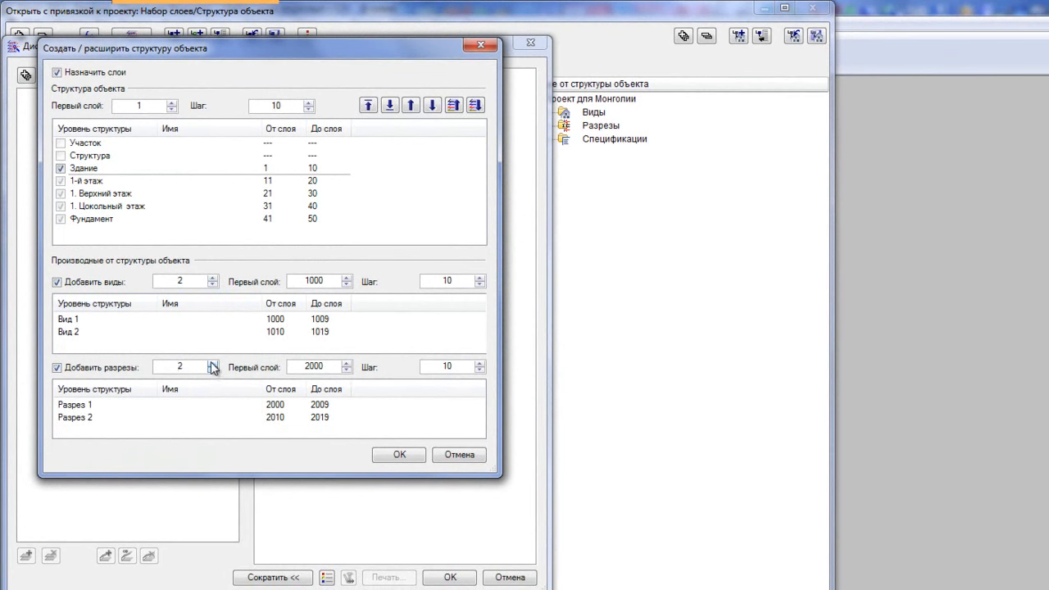
- Set the starting layer to 100 for 1-й этаж and to 200 for 1. Верхний этаж
{"action": "left_click", "coordinate": [268, 168]}
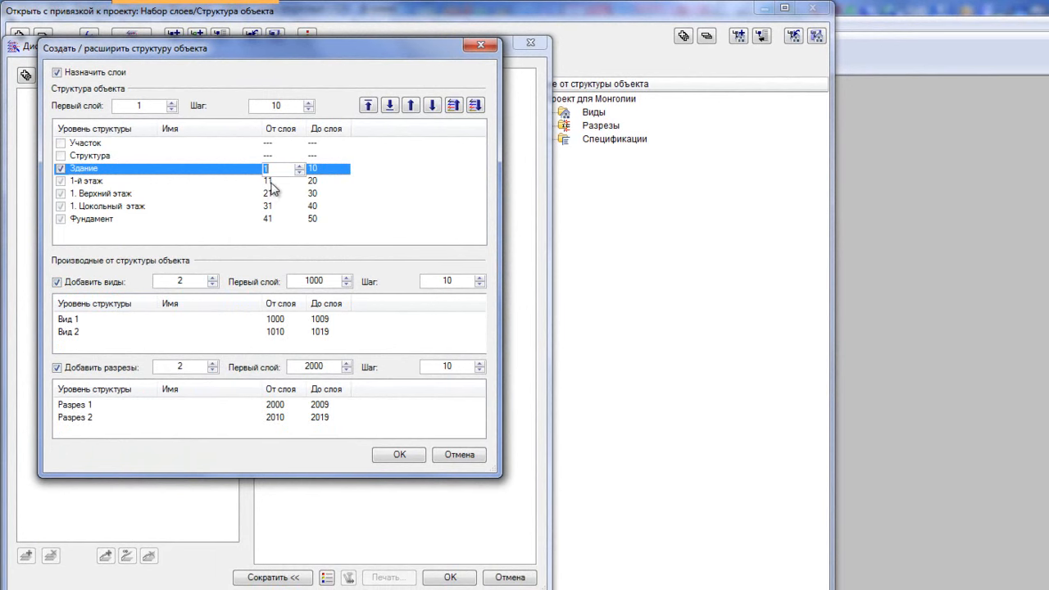
{"action": "left_click", "coordinate": [272, 181]}
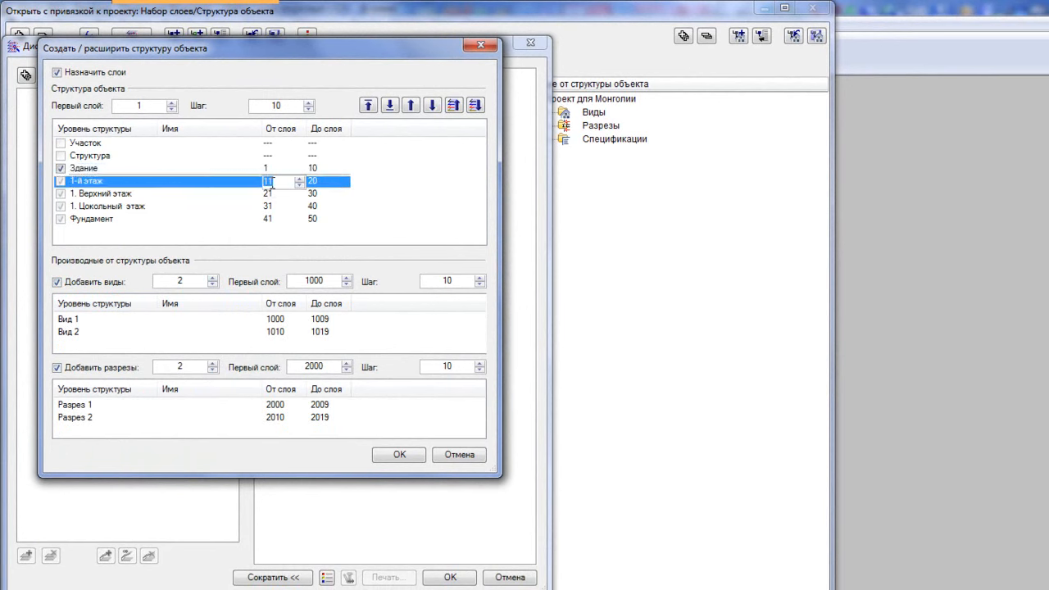
{"action": "key", "text": "Return"}
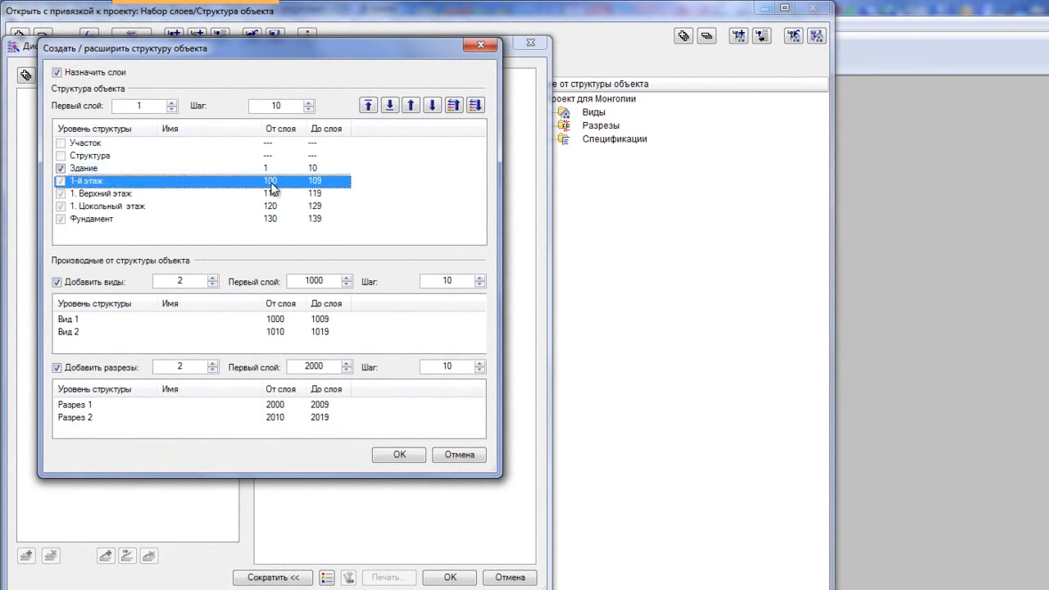
{"action": "left_click", "coordinate": [270, 195]}
{"action": "type", "text": "200"}
{"action": "key", "text": "Return"}
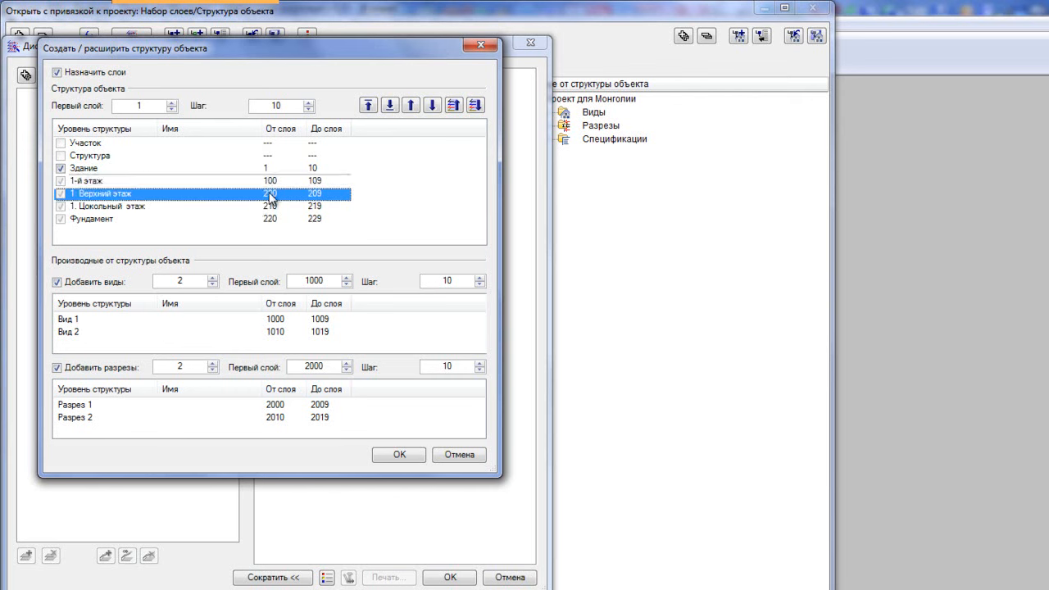
- Assign layers 50 to 60 to 1. Цокольный этаж and confirm the building structure
{"action": "left_click", "coordinate": [278, 207]}
{"action": "type", "text": "50"}
{"action": "key", "text": "Return"}
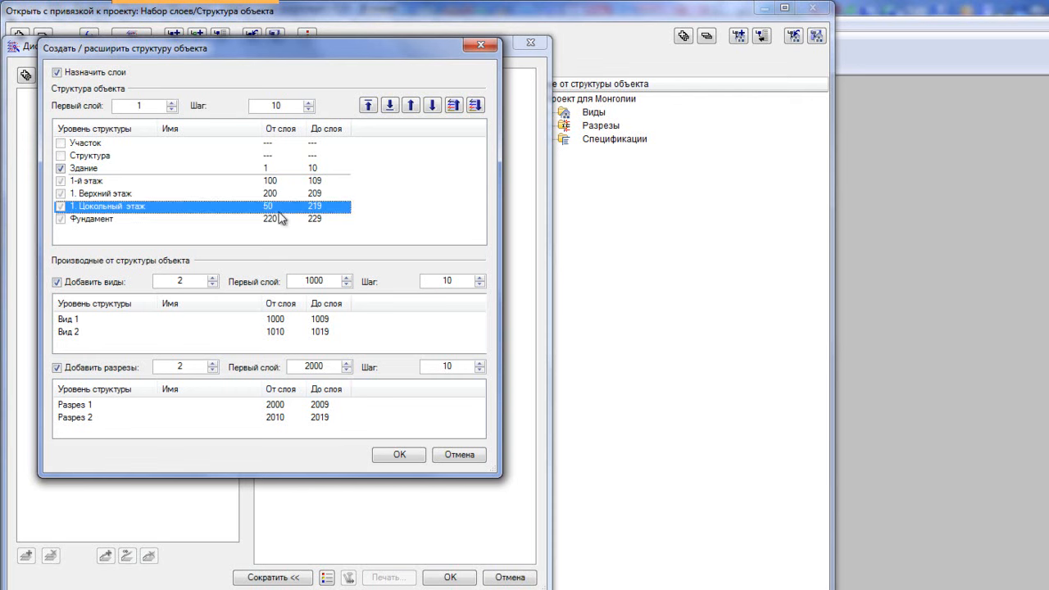
{"action": "left_click", "coordinate": [318, 206]}
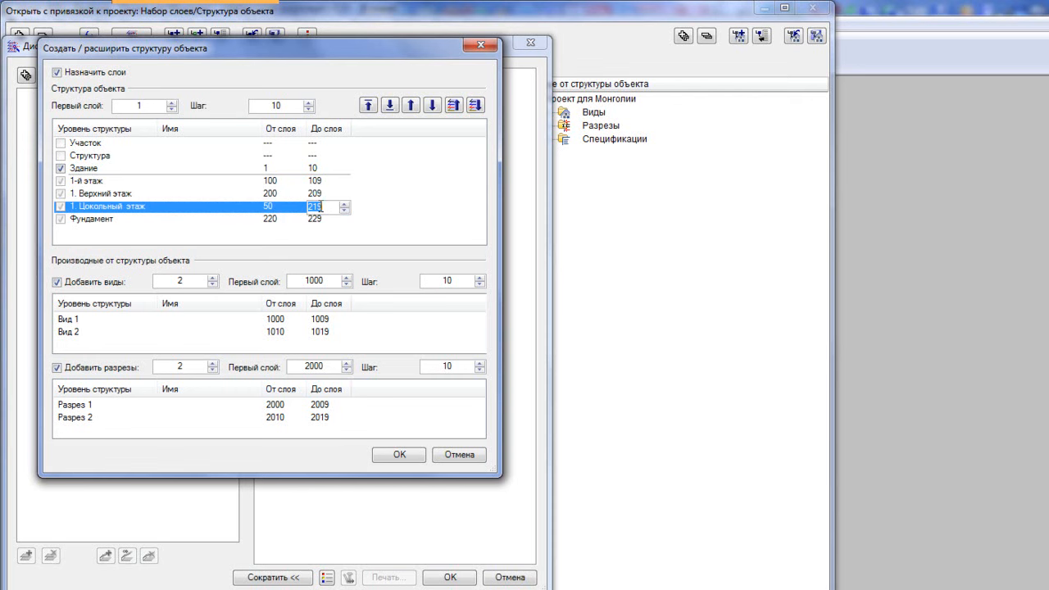
{"action": "type", "text": "60"}
{"action": "key", "text": "Return"}
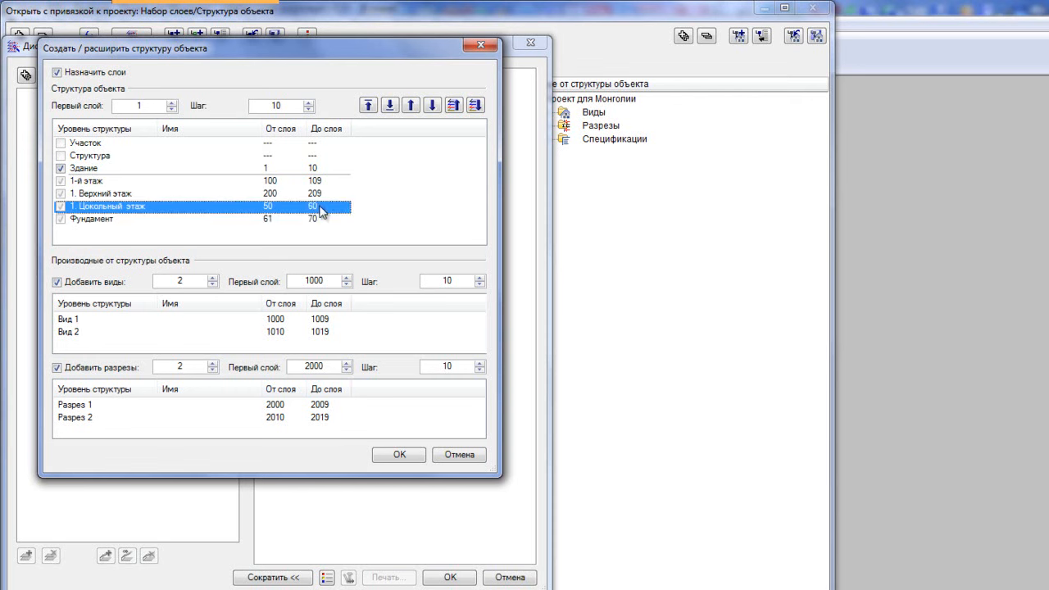
{"action": "left_click", "coordinate": [400, 455]}
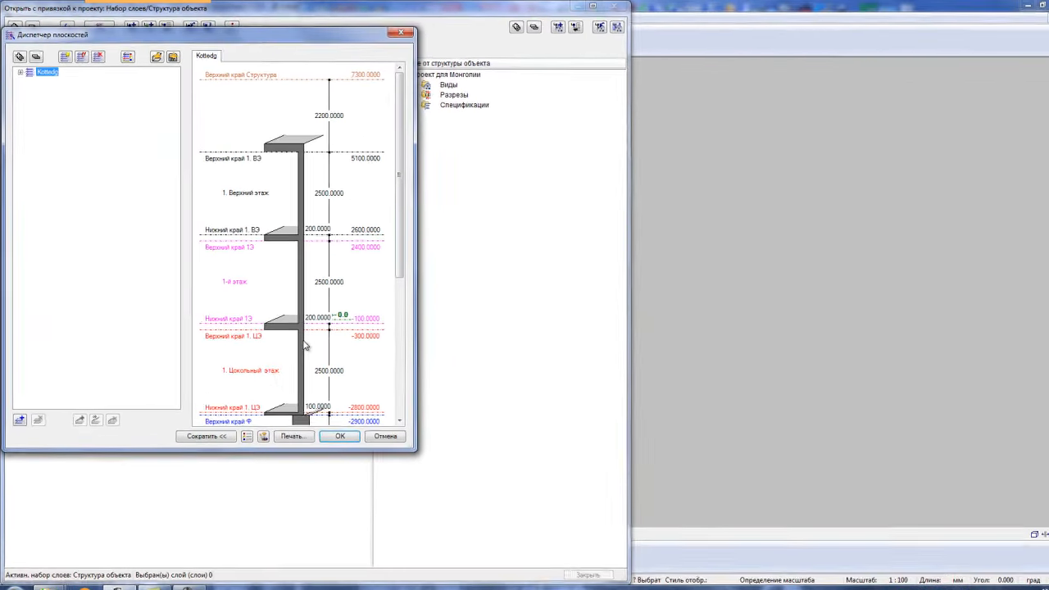
- Expand all levels of the Kottedg plane model to show their heights and accept the model
{"action": "left_click", "coordinate": [21, 74]}
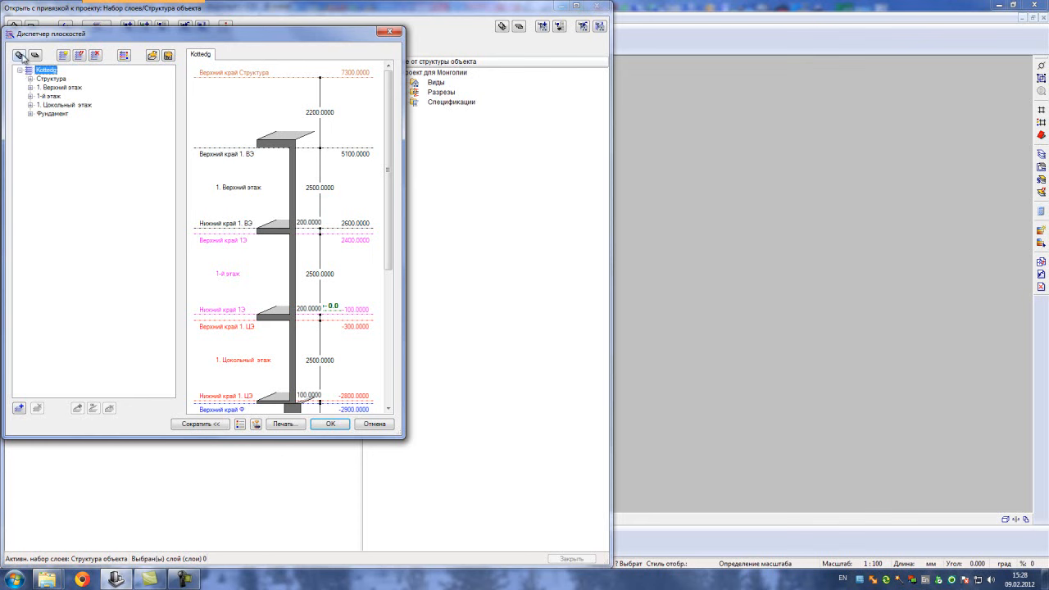
{"action": "left_click", "coordinate": [20, 56]}
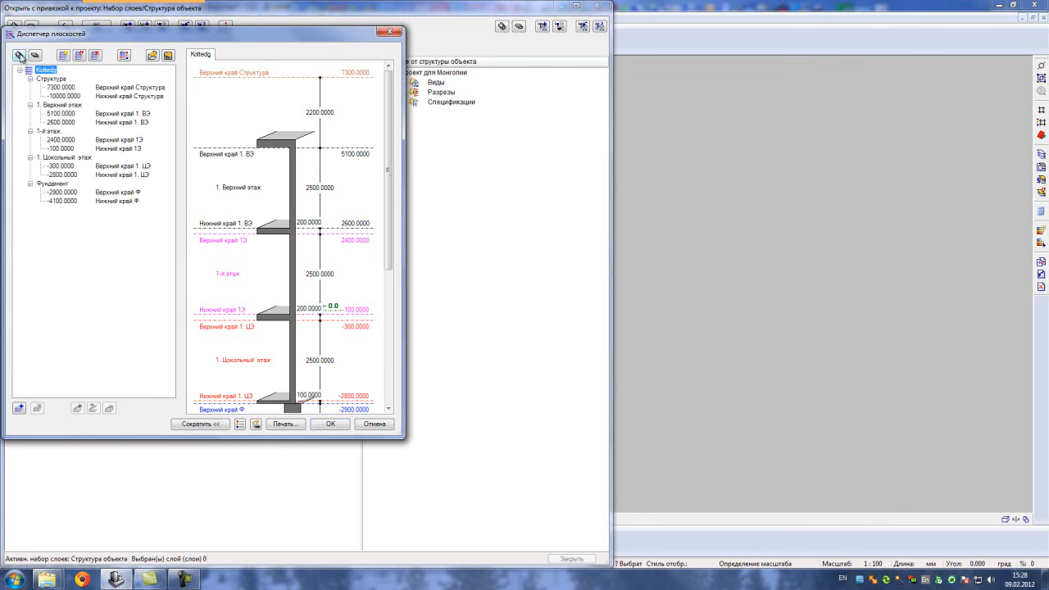
{"action": "left_click", "coordinate": [328, 425]}
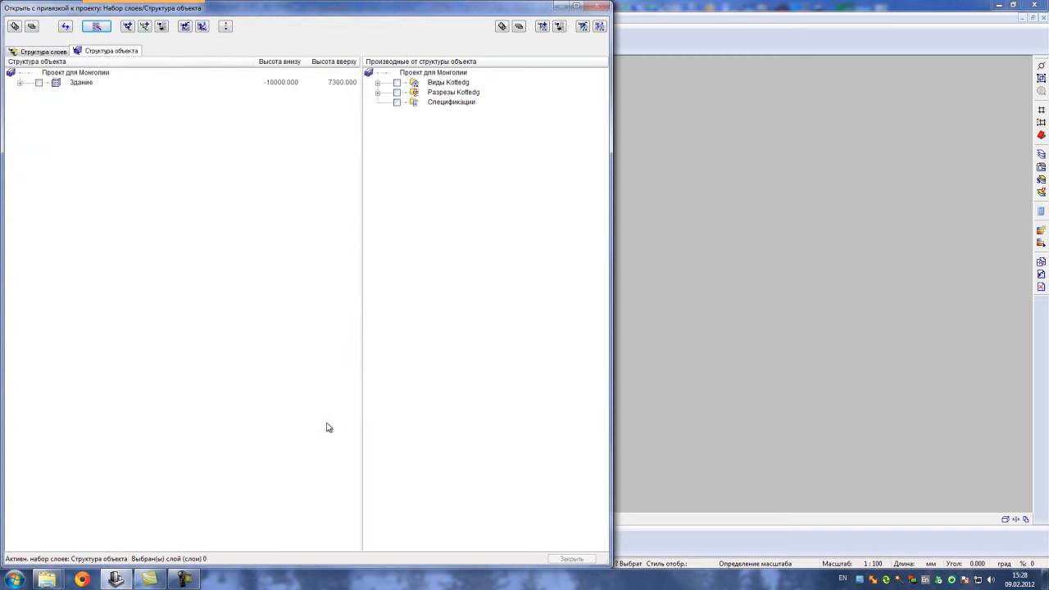
- Review all layers in the building structure tree, collapse it and reopen only the Здание level
{"action": "left_click", "coordinate": [55, 83]}
{"action": "left_click", "coordinate": [15, 27]}
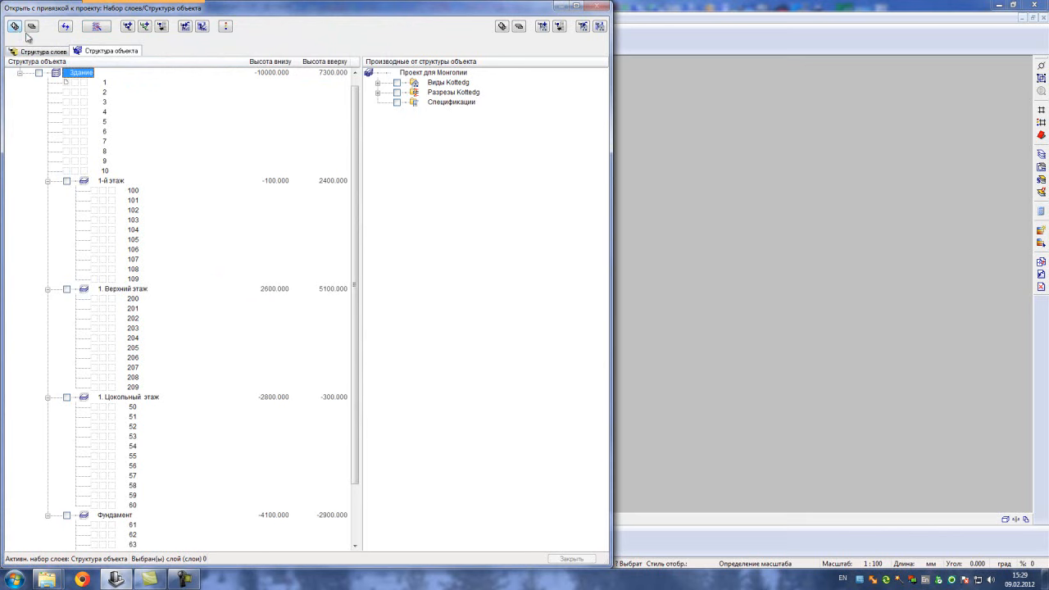
{"action": "left_click", "coordinate": [18, 29]}
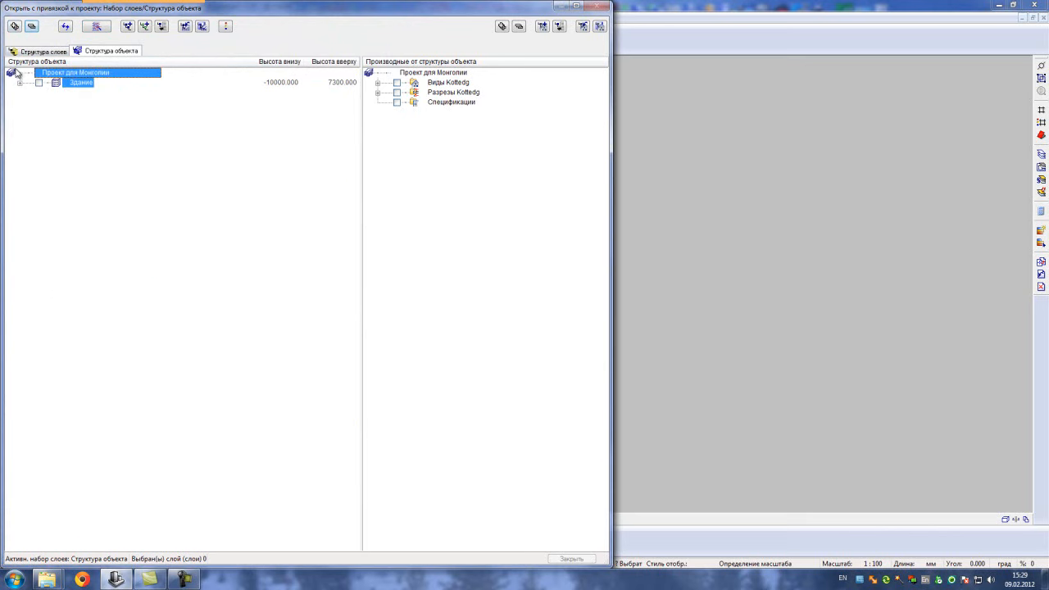
{"action": "left_click", "coordinate": [20, 83]}
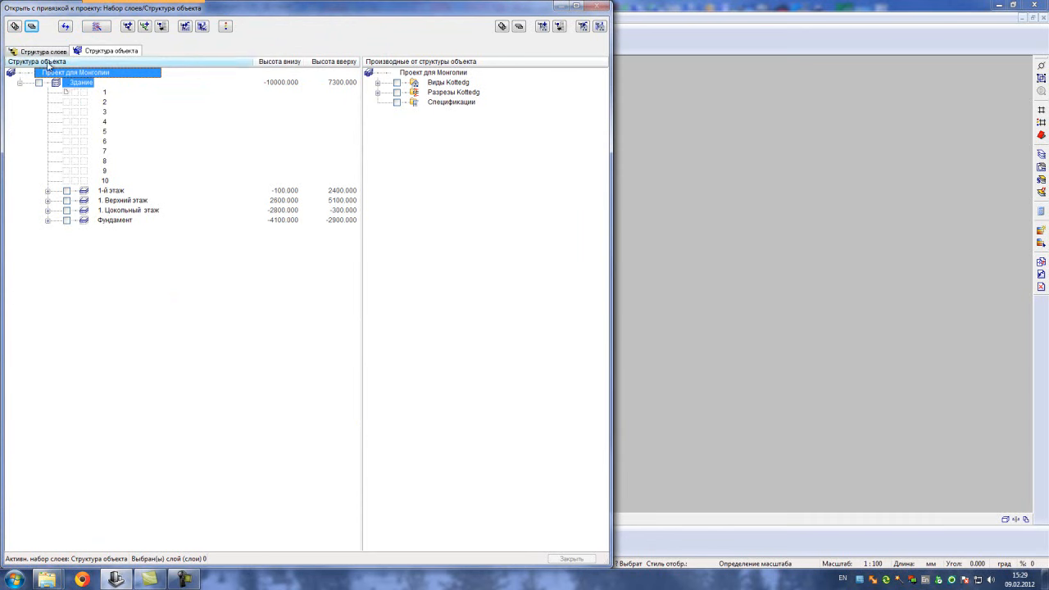
- Insert a custom structure level (Произ. уровень струк.) with both the project and Здание selected
{"action": "right_click", "coordinate": [70, 90]}
{"action": "mouse_move", "coordinate": [160, 124]}
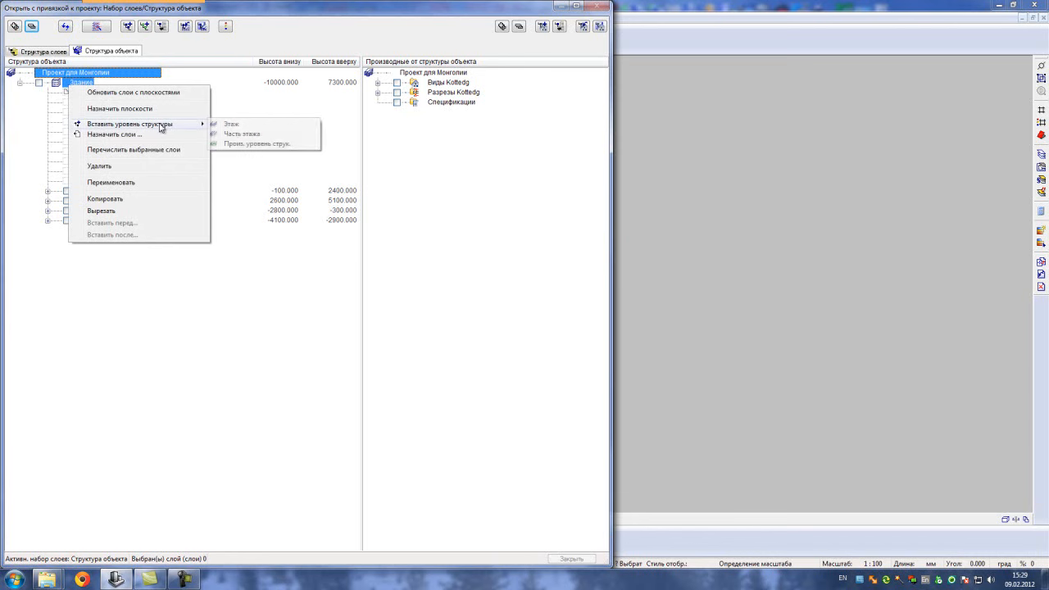
{"action": "left_click", "coordinate": [237, 144]}
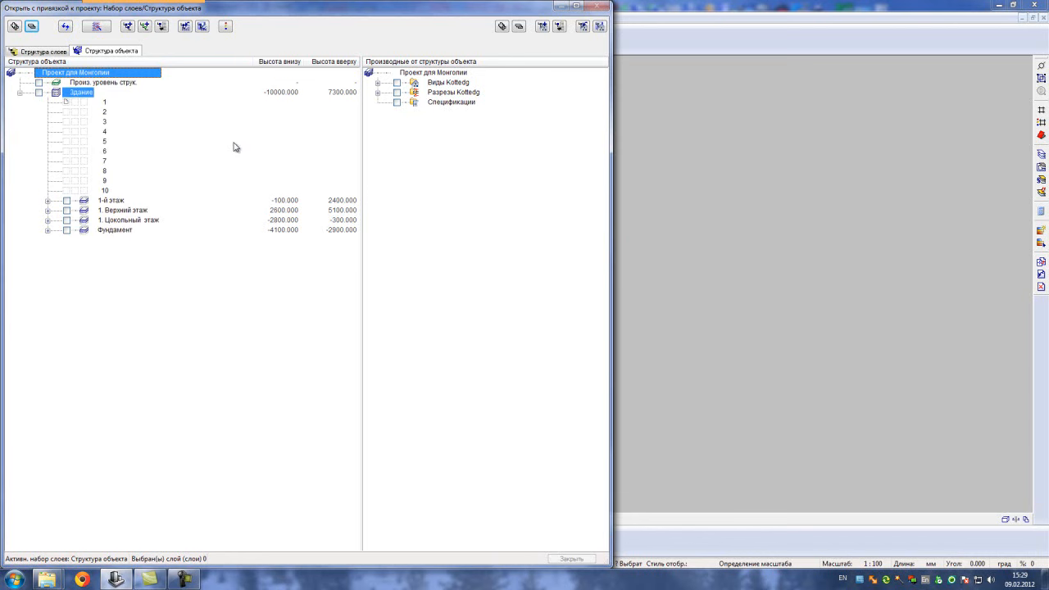
- Delete the custom structure level located directly under the project, above Здание
{"action": "right_click", "coordinate": [90, 84]}
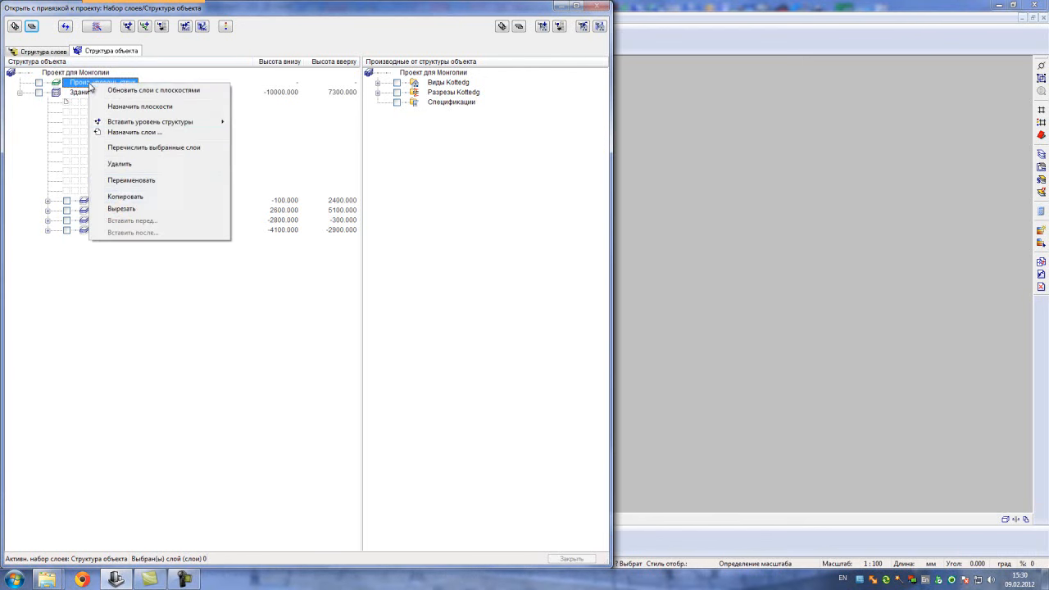
{"action": "left_click", "coordinate": [120, 164]}
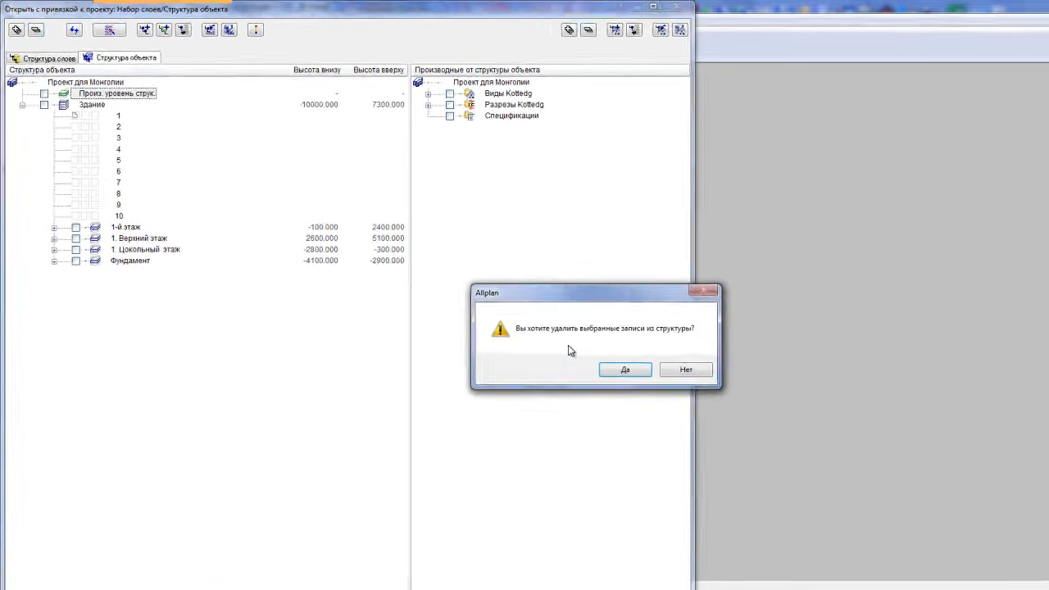
{"action": "left_click", "coordinate": [592, 352]}
- Insert a custom structure level (Произ. уровень струк.) inside Здание
{"action": "right_click", "coordinate": [95, 105]}
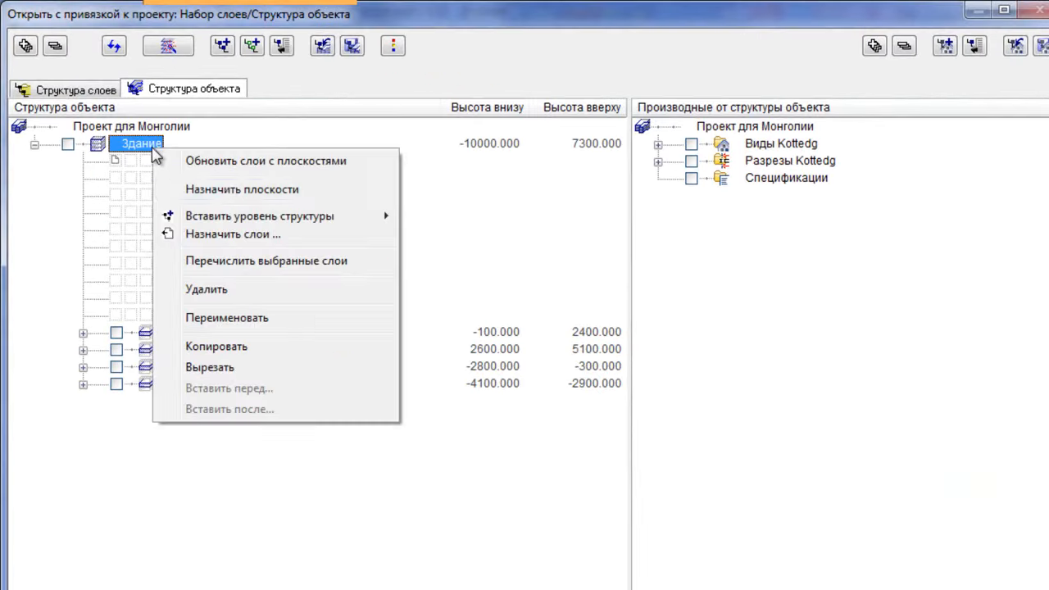
{"action": "mouse_move", "coordinate": [271, 218]}
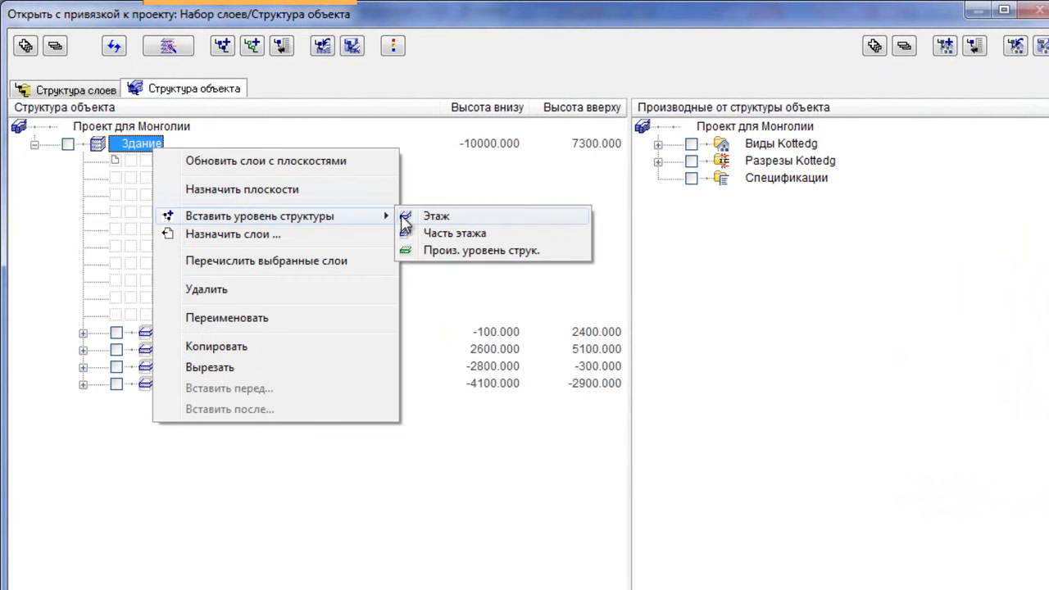
{"action": "left_click", "coordinate": [426, 250]}
- Rename the custom structure level inside Здание to Элементы
{"action": "left_click", "coordinate": [227, 162]}
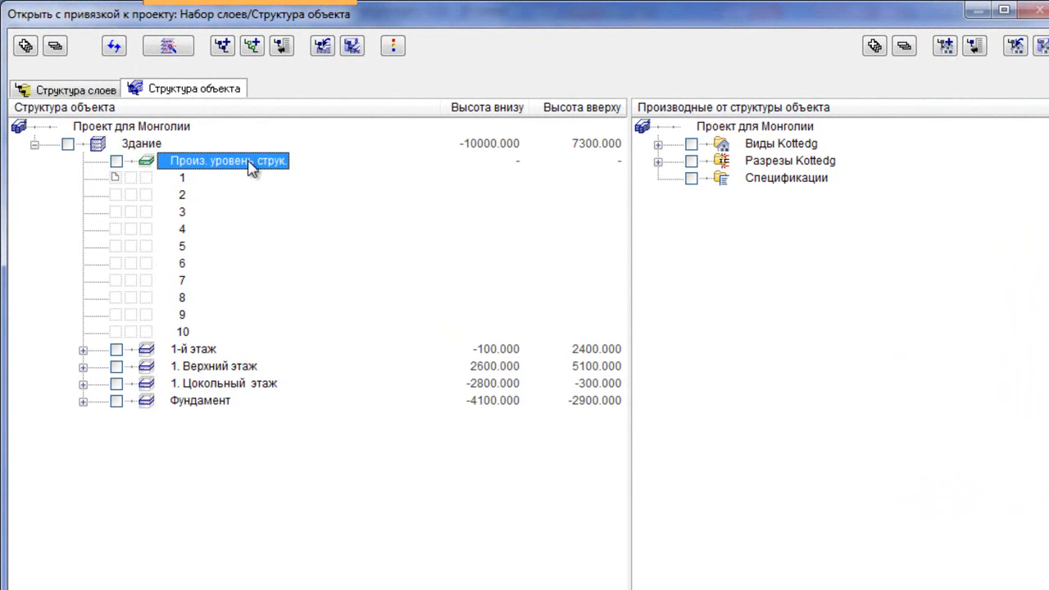
{"action": "left_click", "coordinate": [256, 162]}
{"action": "type", "text": "\""}
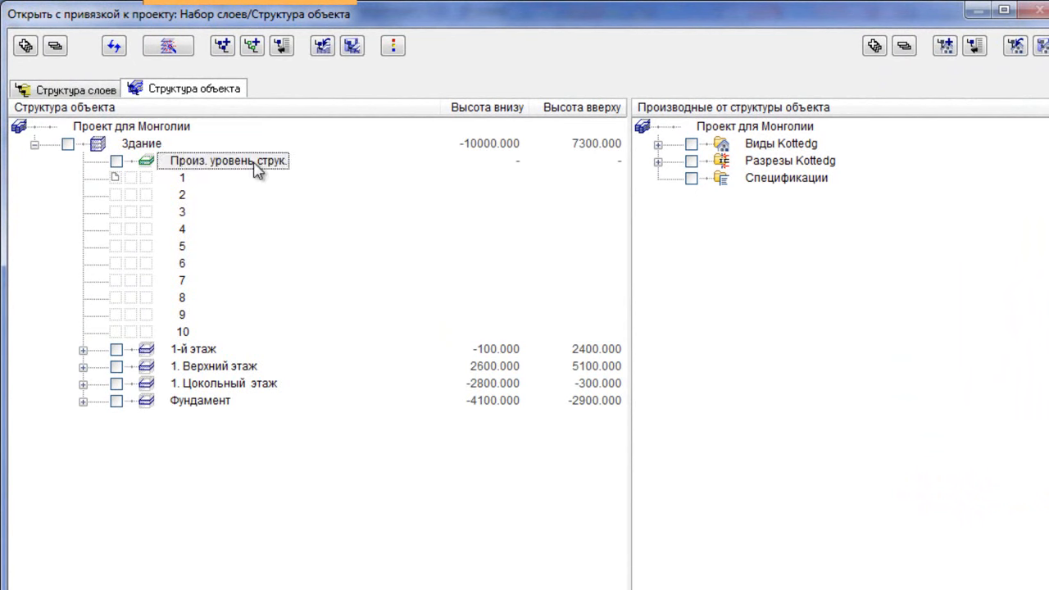
{"action": "type", "text": "ktvtyns"}
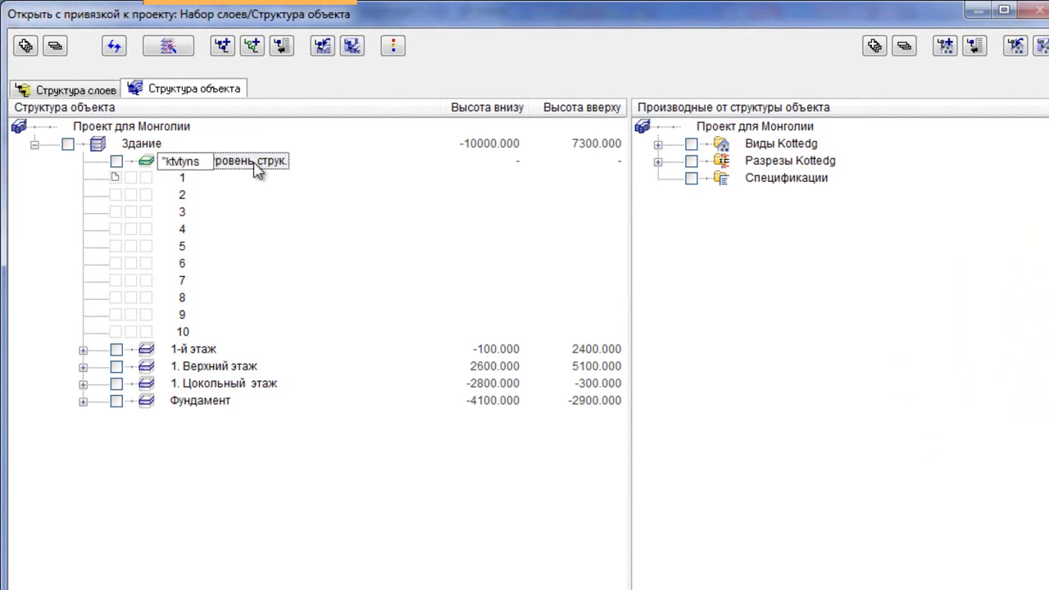
{"action": "key", "text": "Pause"}
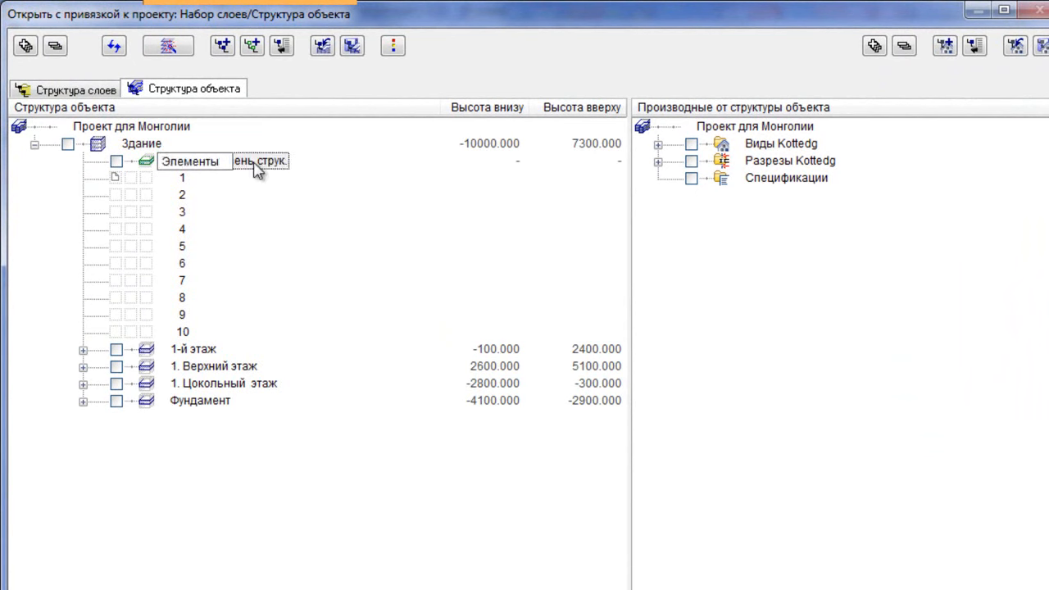
{"action": "key", "text": "Return"}
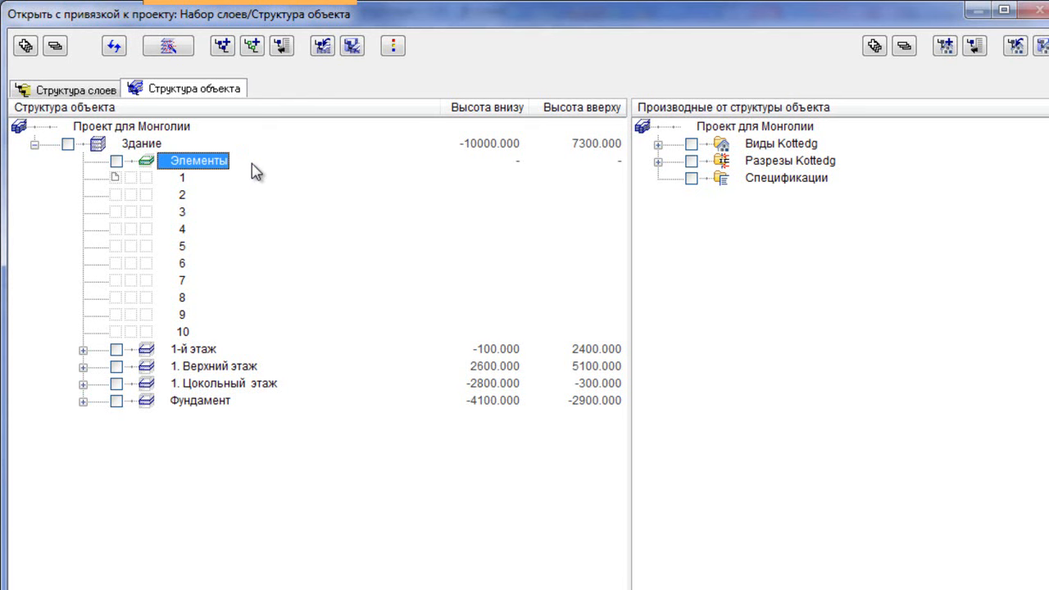
- Assign layers 20-30 to the Элементы structure level
{"action": "right_click", "coordinate": [214, 165]}
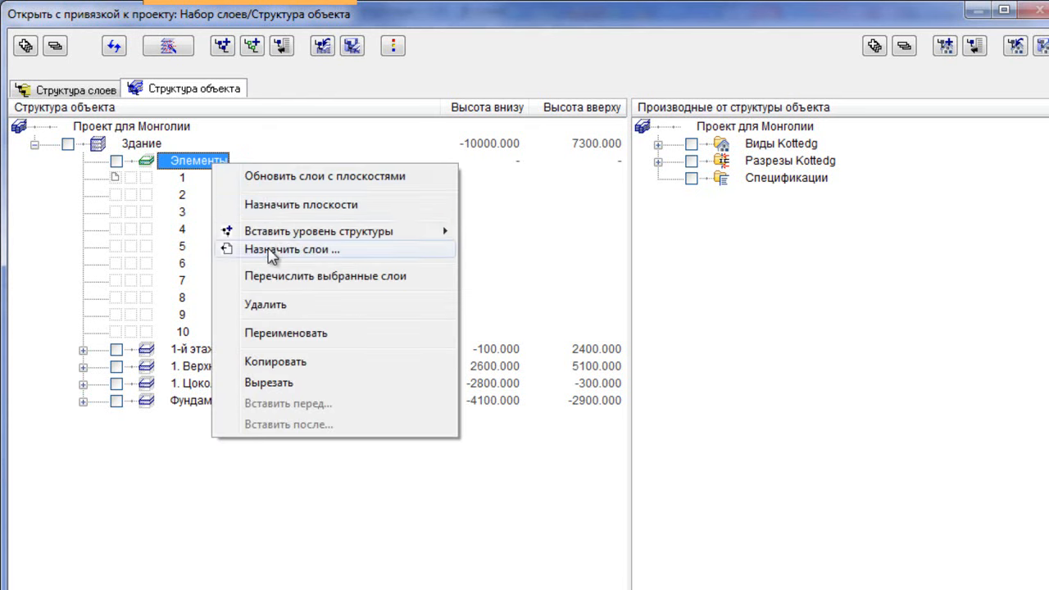
{"action": "left_click", "coordinate": [271, 250]}
{"action": "type", "text": "20-30"}
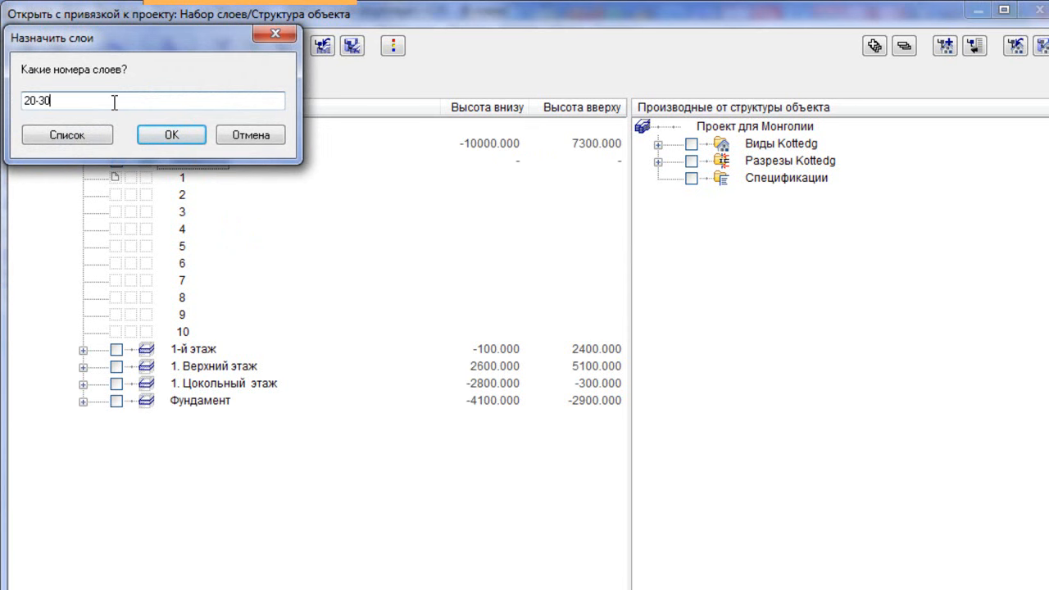
{"action": "left_click", "coordinate": [192, 136]}
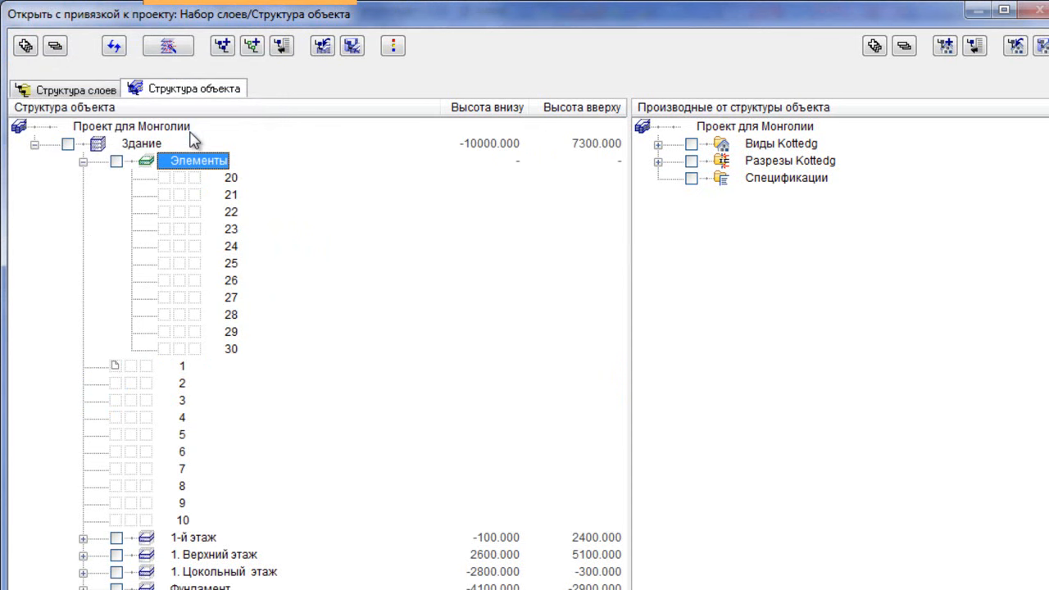
- Name layer 20 under Элементы Оси and open it for drawing
{"action": "left_click", "coordinate": [259, 180]}
{"action": "left_click", "coordinate": [276, 178]}
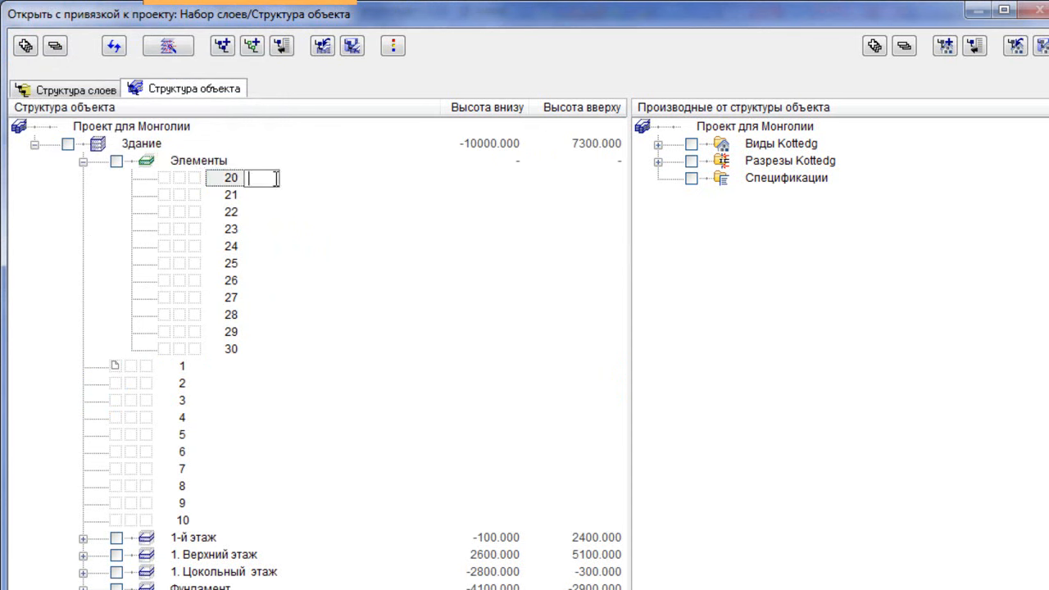
{"action": "type", "text": "Оси"}
{"action": "key", "text": "Return"}
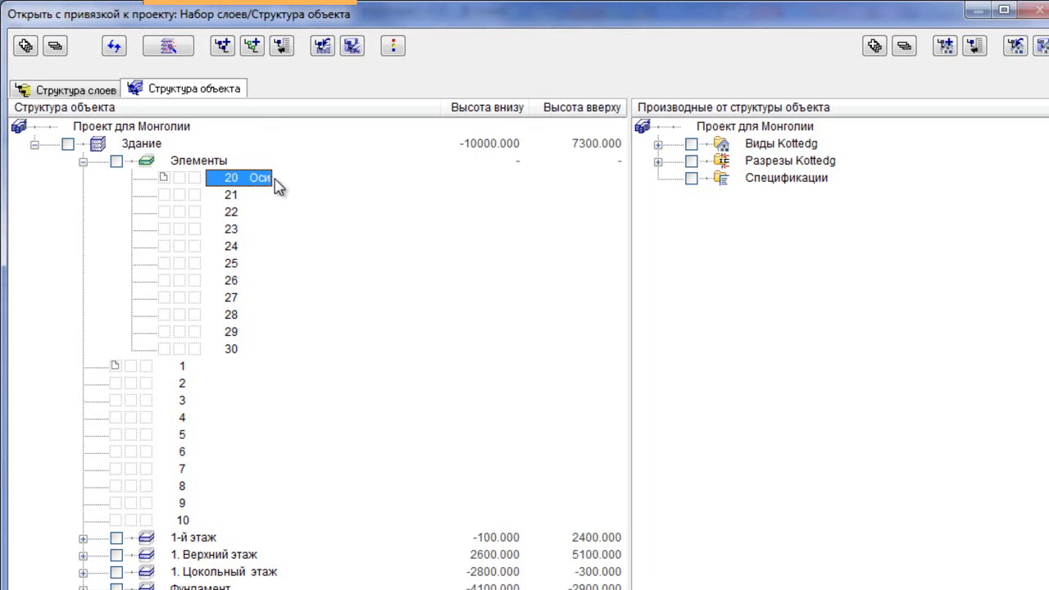
{"action": "double_click", "coordinate": [270, 178]}
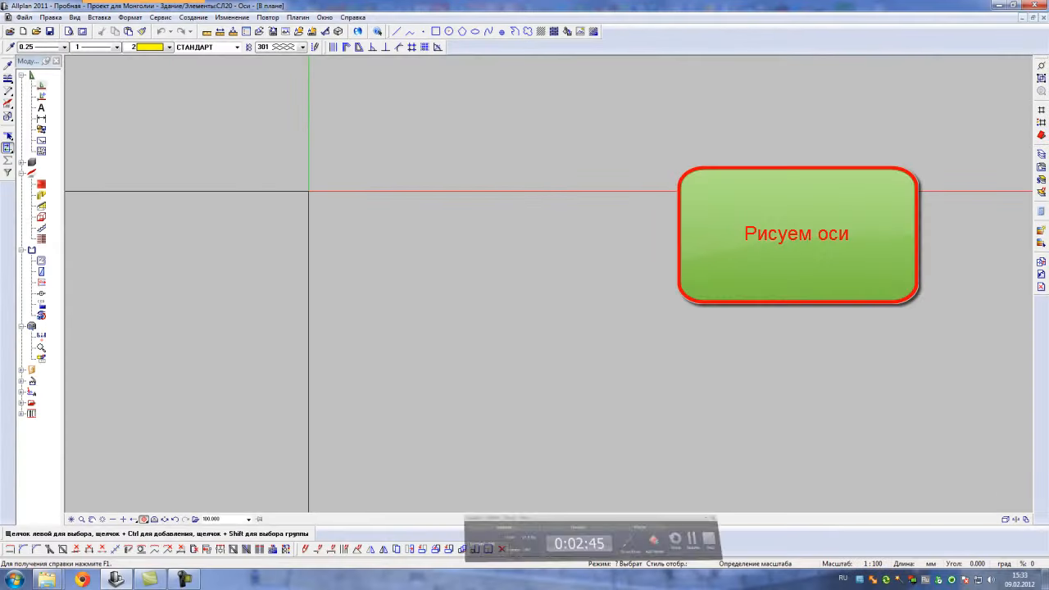
- Place a coordination axis grid with axes 1 to 3 and А to Б on the Оси layer
{"action": "left_click", "coordinate": [44, 96]}
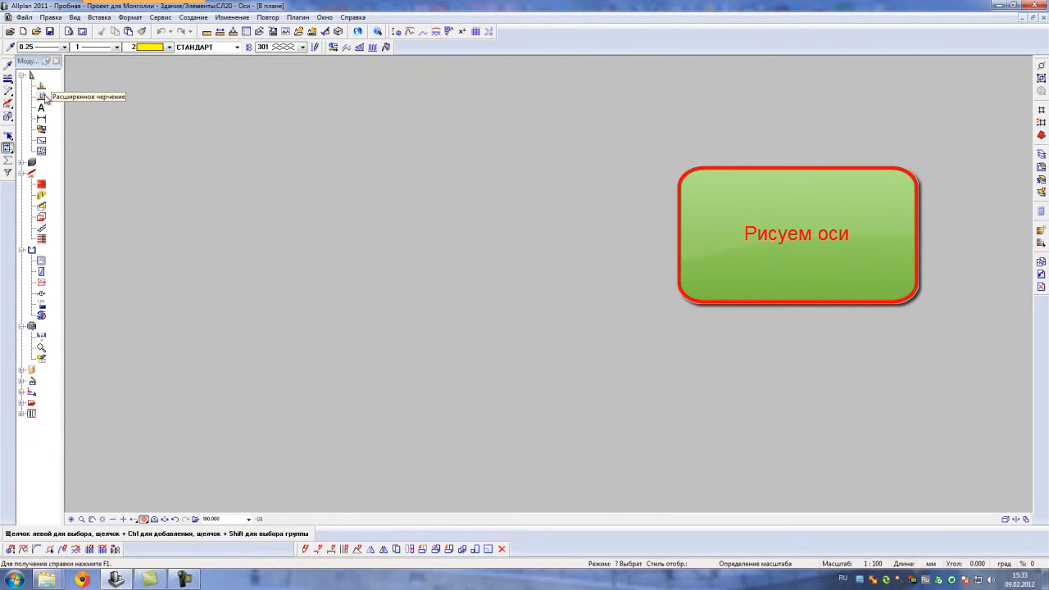
{"action": "left_click", "coordinate": [475, 32]}
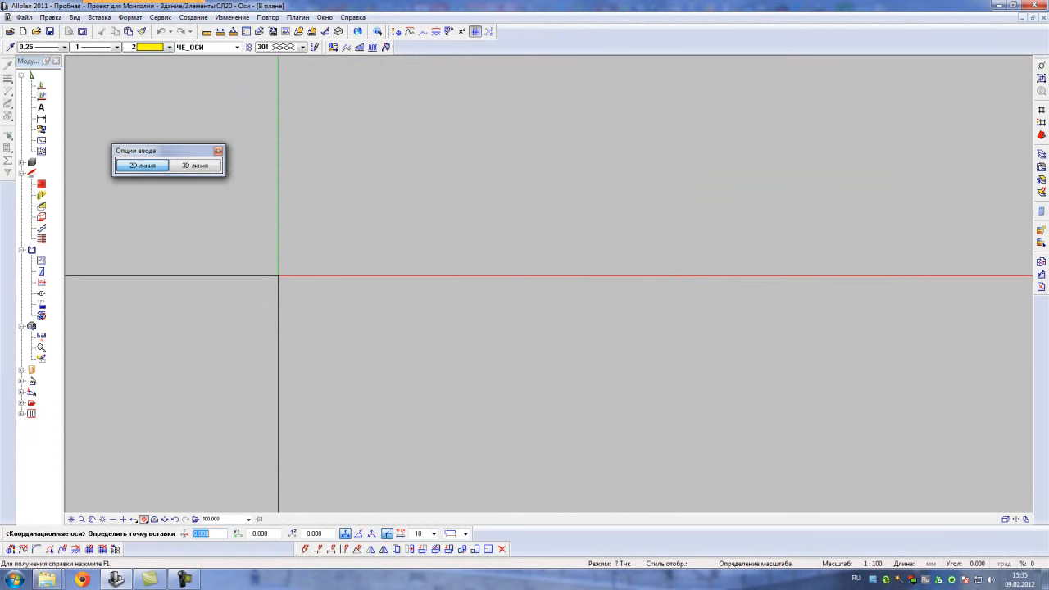
{"action": "left_click", "coordinate": [400, 279]}
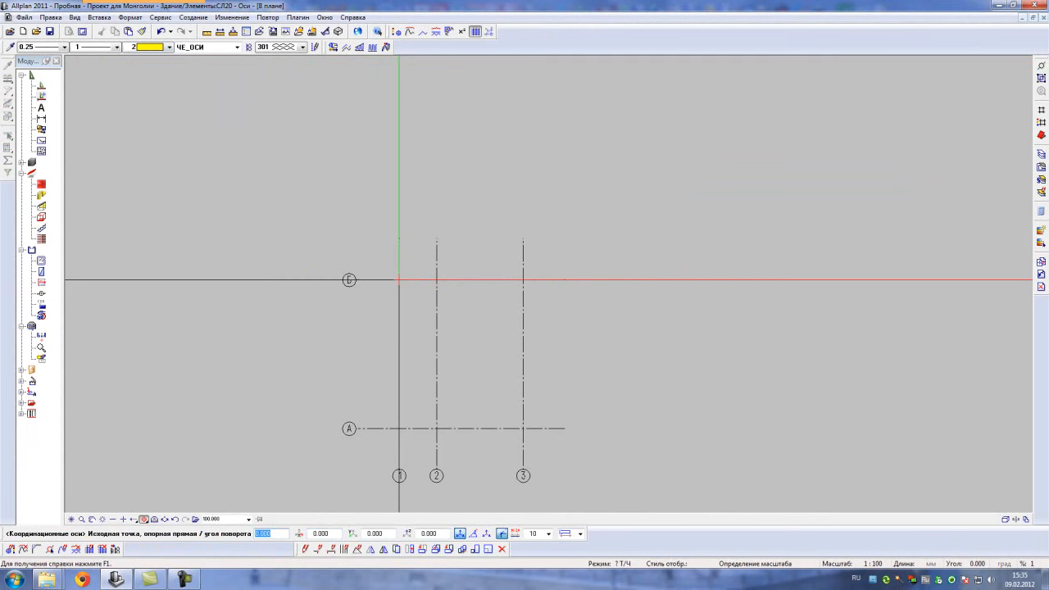
{"action": "key", "text": "Escape"}
{"action": "middle_click_drag", "start_coordinate": [632, 357], "coordinate": [555, 264]}
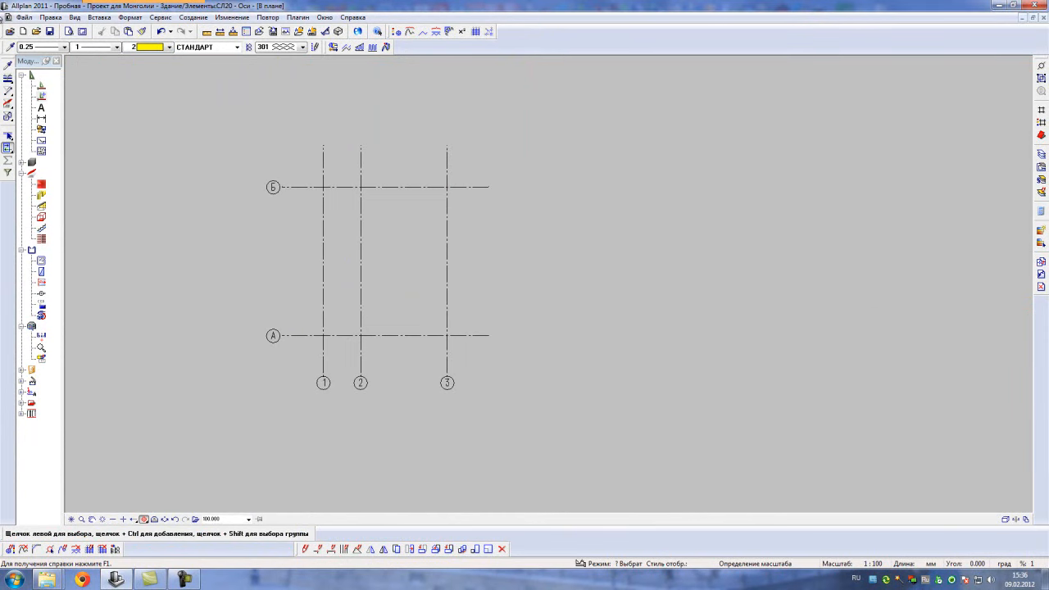
- Set layer 20 Оси to passive in the building structure and name layer 100 under 1-й этаж План первого этажа
{"action": "left_click", "coordinate": [9, 32]}
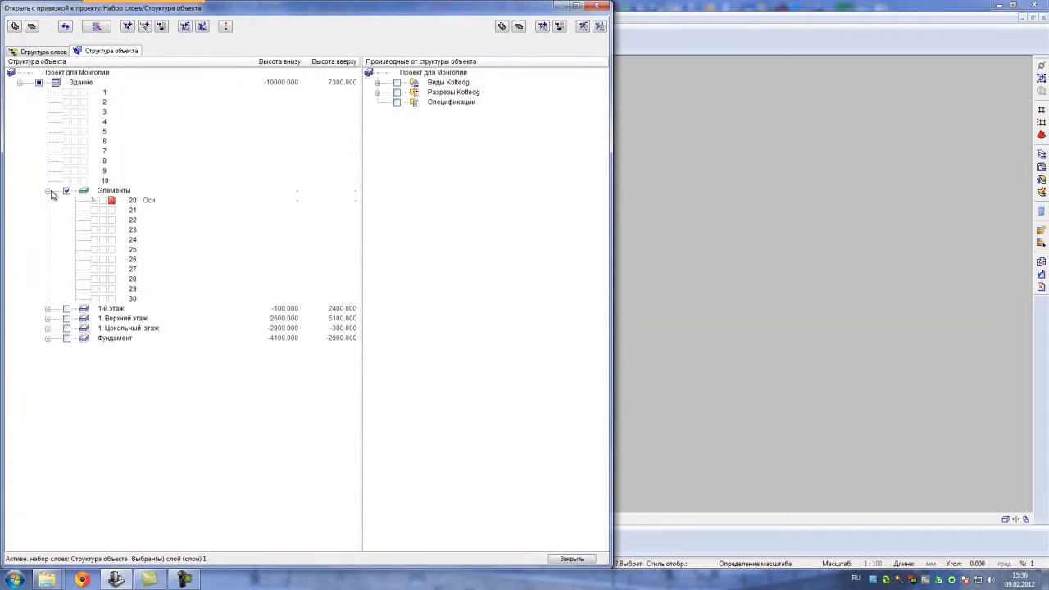
{"action": "left_click", "coordinate": [94, 201]}
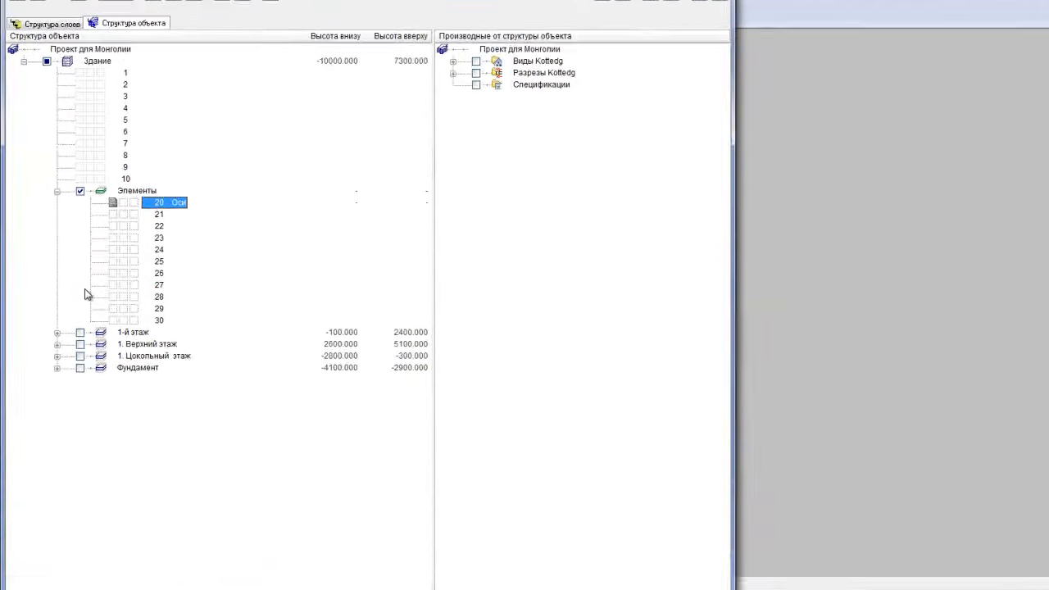
{"action": "left_click", "coordinate": [48, 309]}
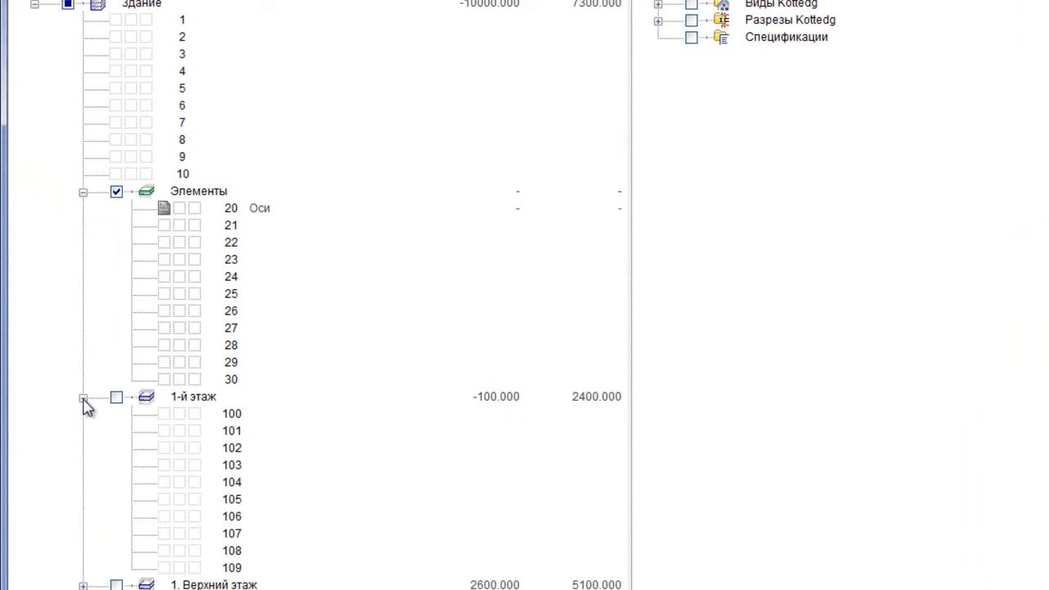
{"action": "left_click", "coordinate": [252, 416]}
{"action": "left_click", "coordinate": [268, 415]}
{"action": "type", "text": "План первого "}
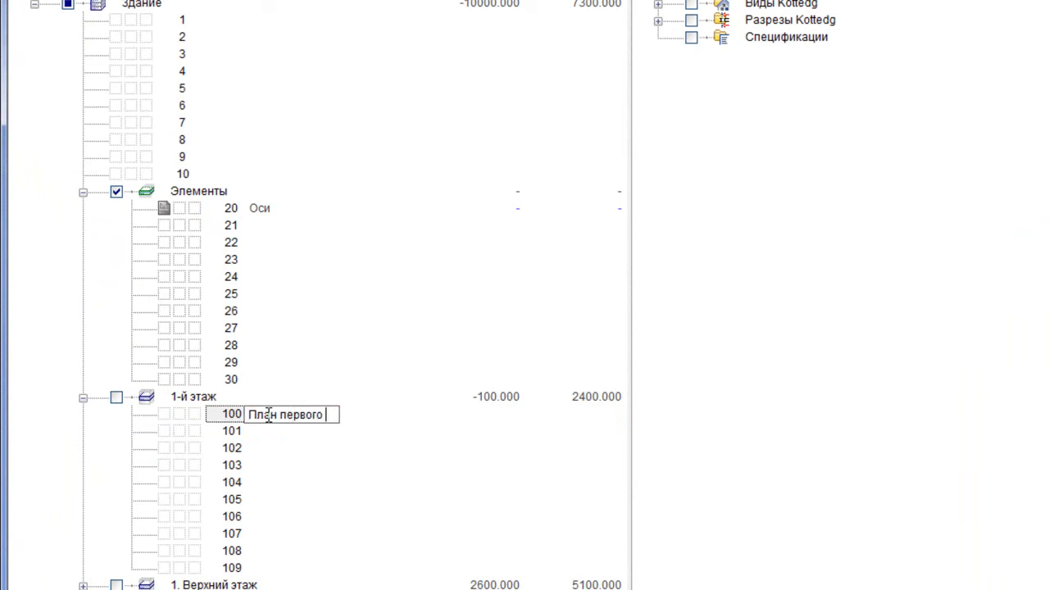
{"action": "type", "text": "этажа"}
{"action": "key", "text": "Return"}
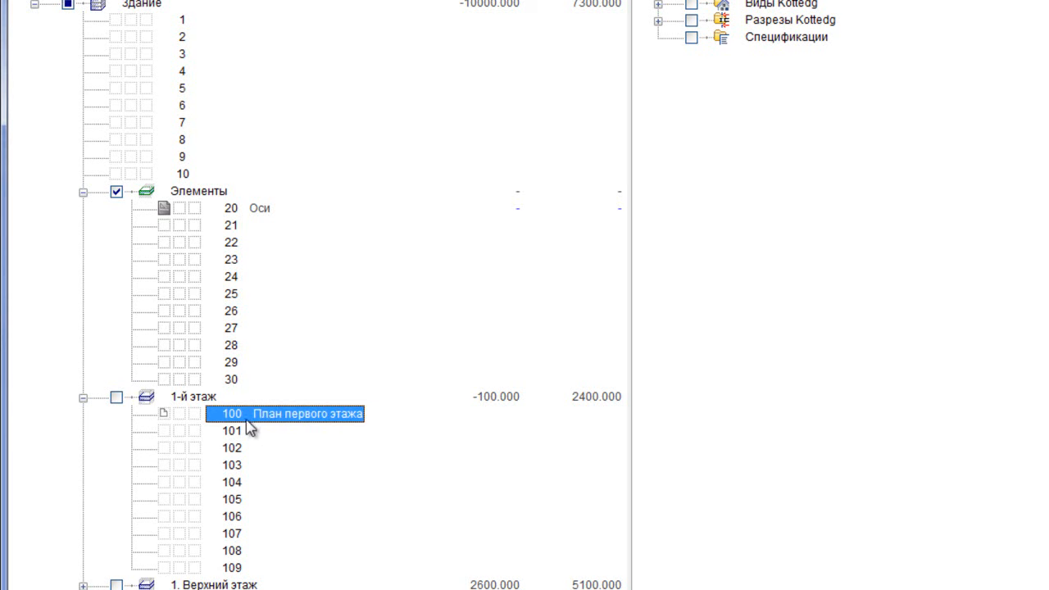
- Make layer 100 План первого этажа the current layer with the 1-й этаж level enabled, and return to the drawing
{"action": "left_click", "coordinate": [195, 415]}
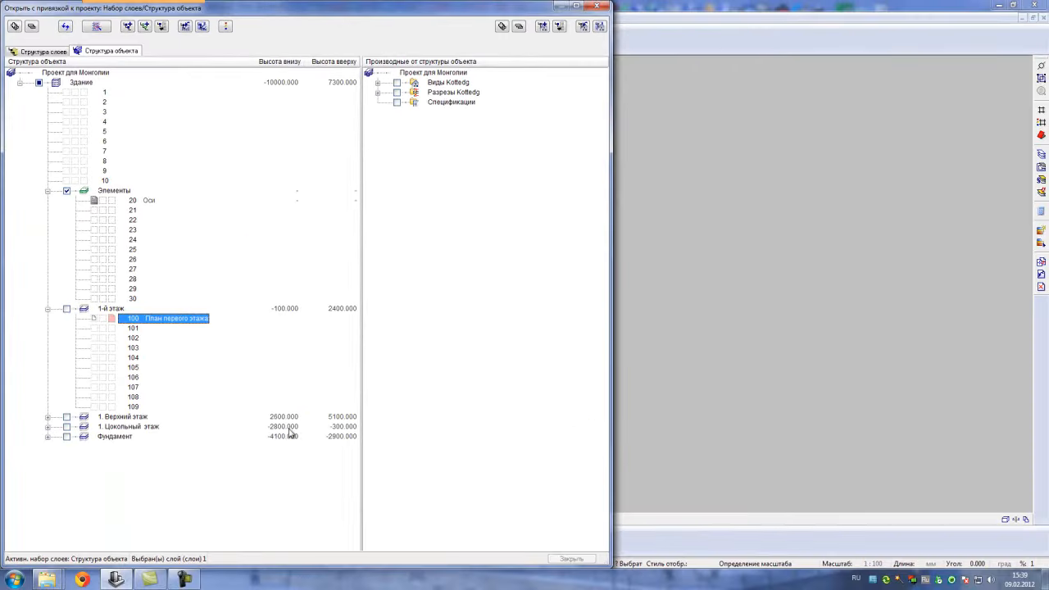
{"action": "left_click", "coordinate": [67, 309]}
{"action": "left_click", "coordinate": [566, 558]}
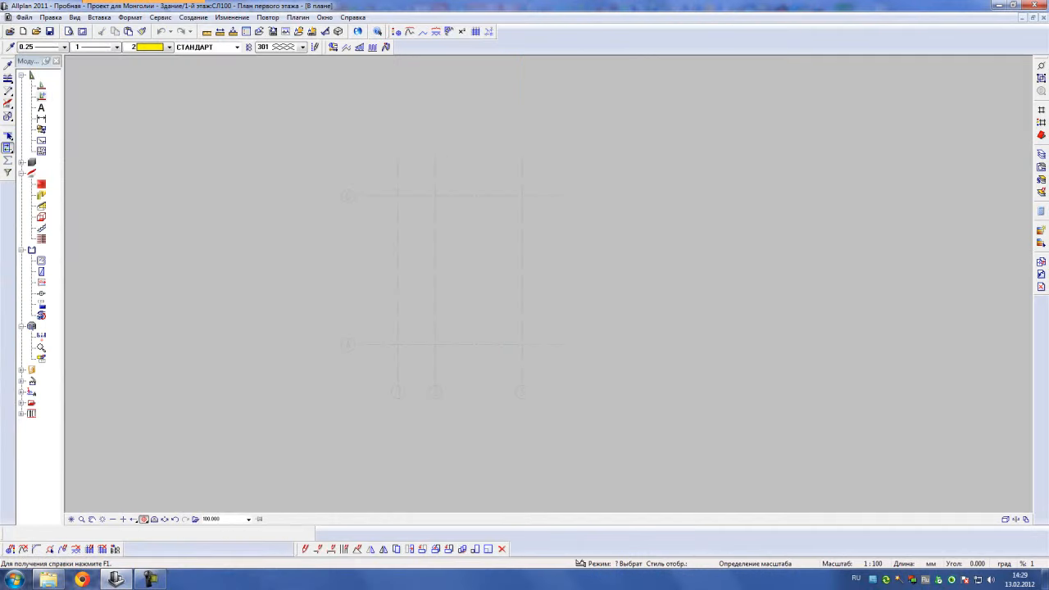
- Set layer 20 Оси to editable in the background, keeping План первого этажа as the current layer
{"action": "left_click", "coordinate": [10, 31]}
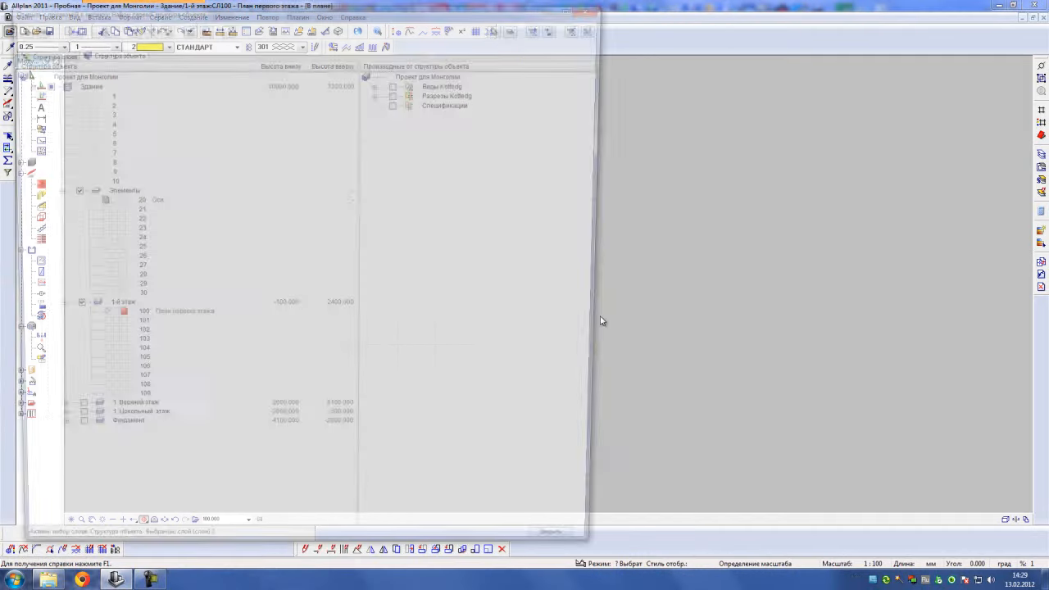
{"action": "left_click", "coordinate": [103, 204]}
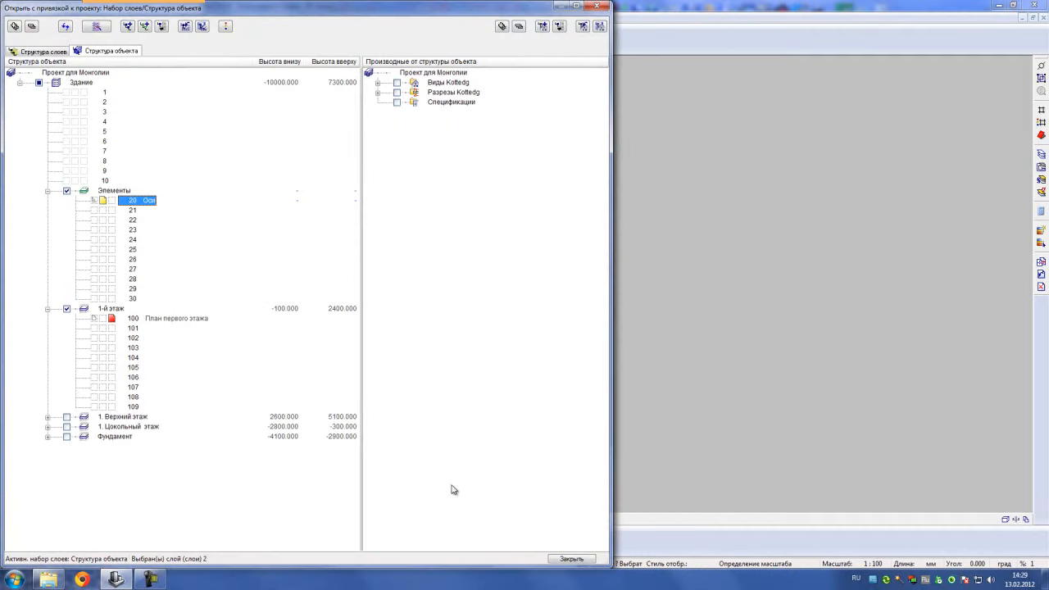
{"action": "left_click", "coordinate": [559, 559]}
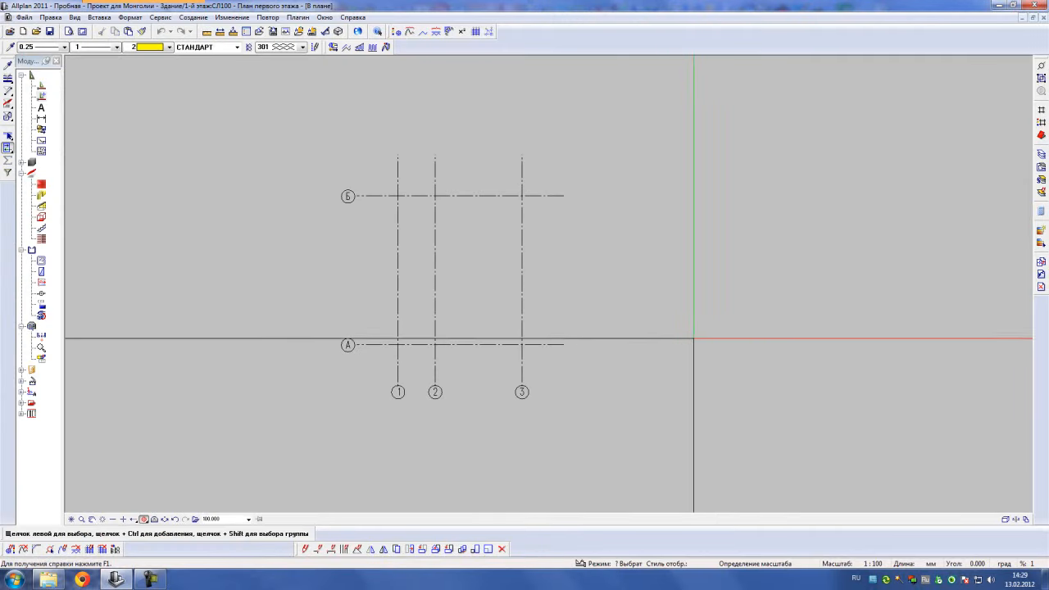
- Set the ЧЕ_ОСИ attribute layer to visible but locked (Видимый, блокиров.)
{"action": "left_click", "coordinate": [1041, 155]}
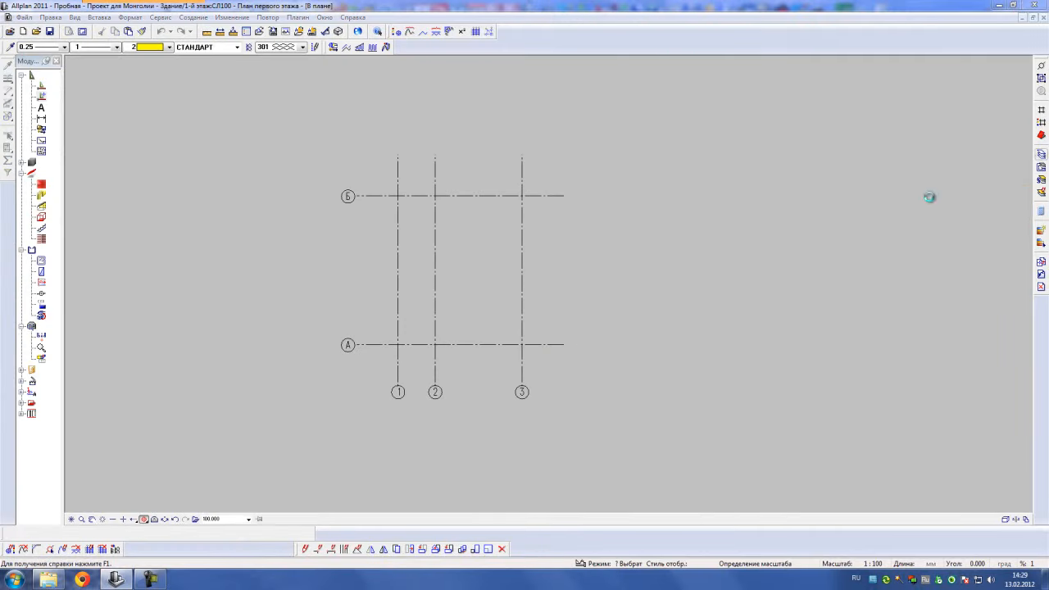
{"action": "key", "text": "Escape"}
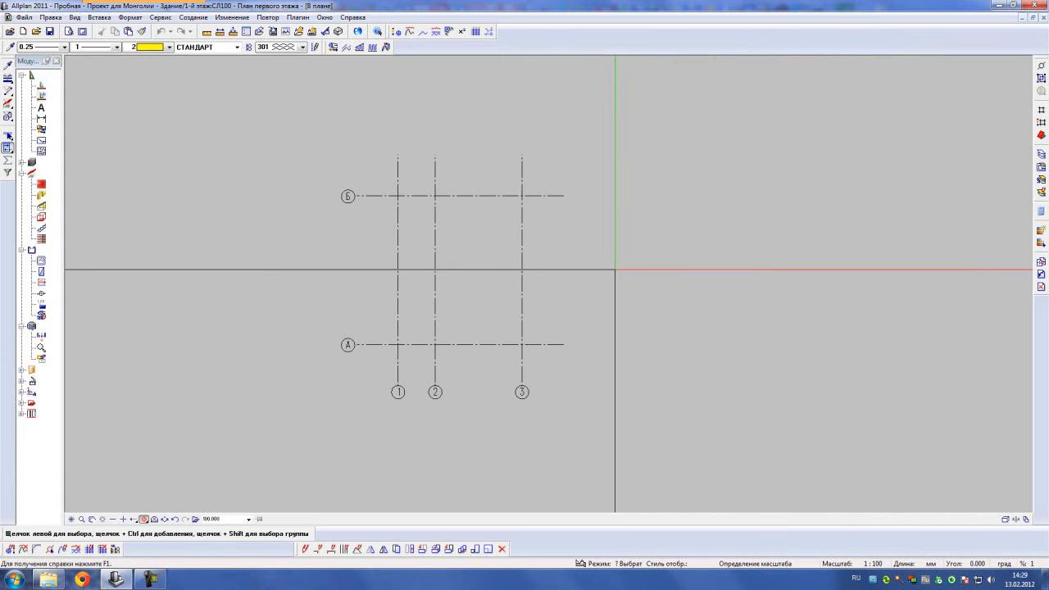
{"action": "key", "text": "ctrl+4"}
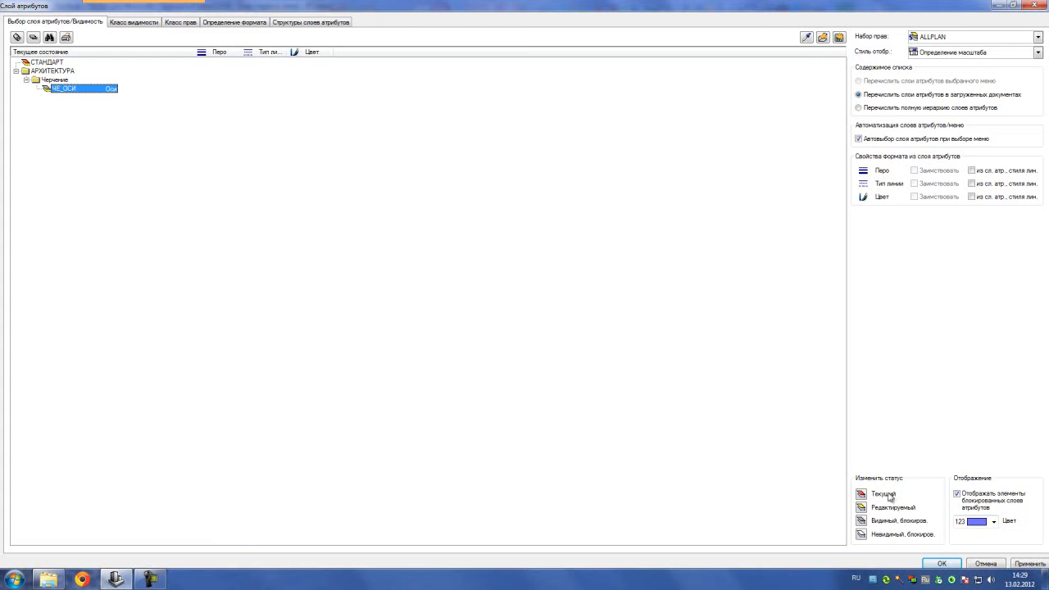
{"action": "left_click", "coordinate": [942, 564]}
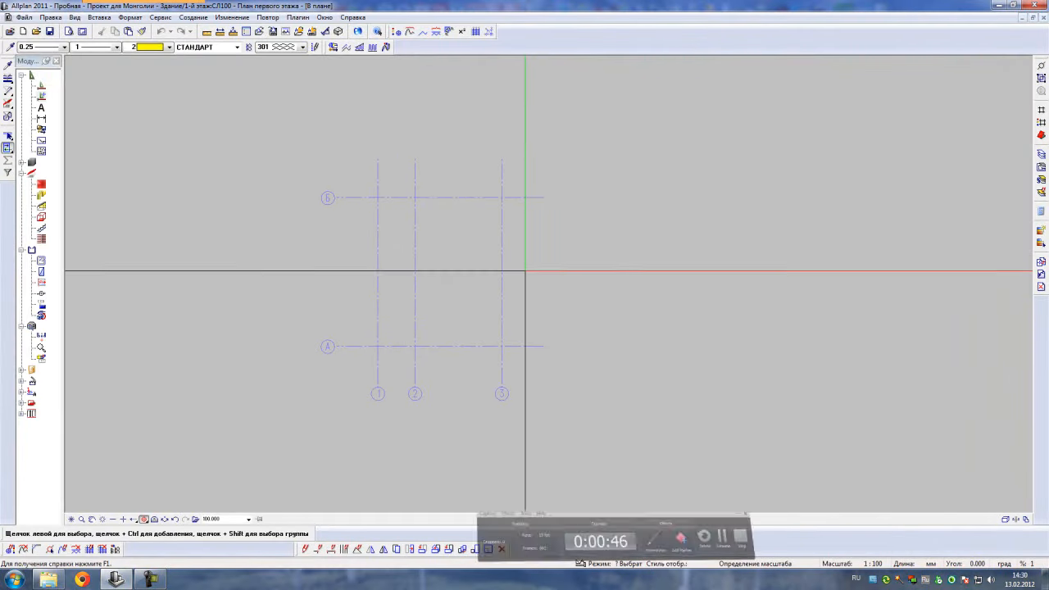
{"action": "left_click", "coordinate": [11, 31]}
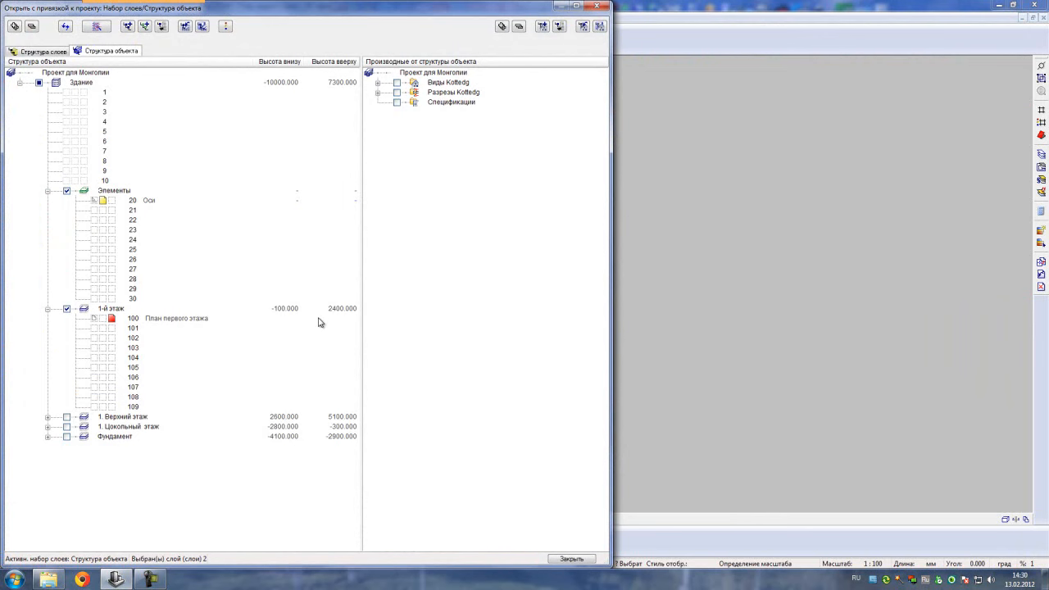
{"action": "left_click", "coordinate": [562, 560]}
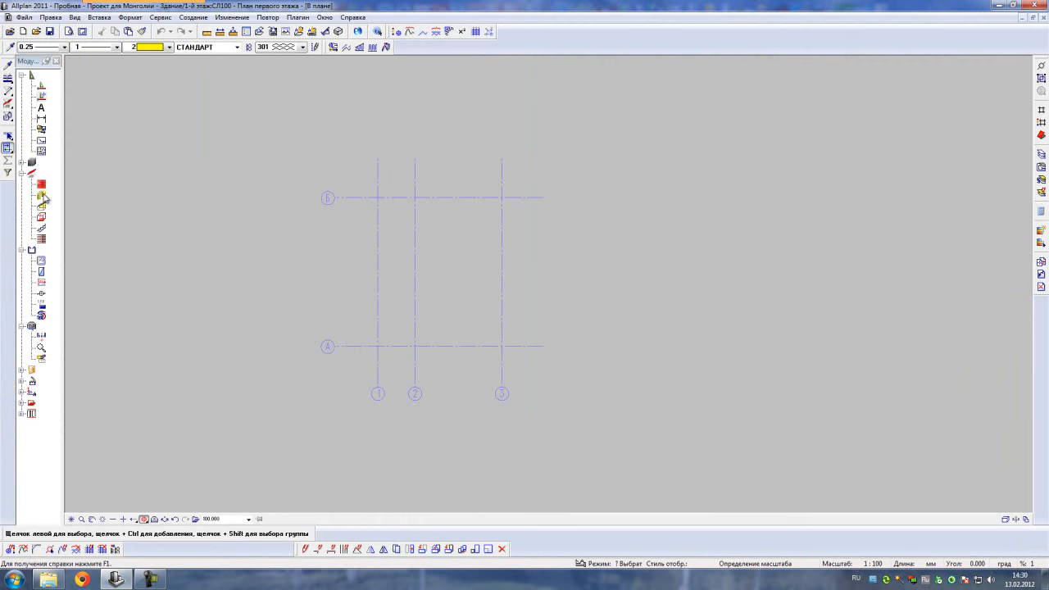
- Start the Wall (Стена) command and set the wall's structure to a single layer in its properties
{"action": "left_click", "coordinate": [43, 195]}
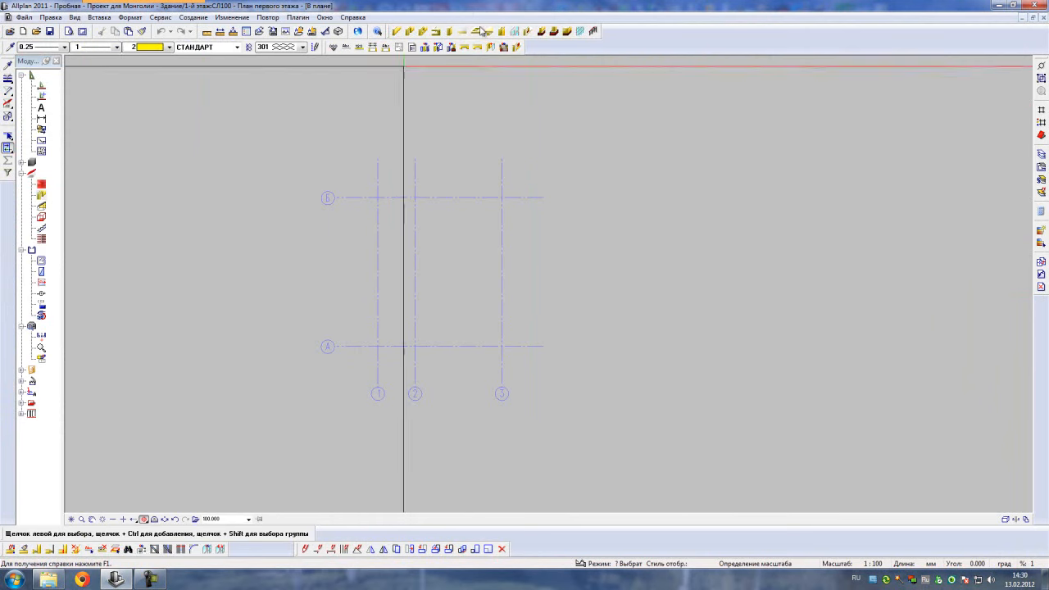
{"action": "left_click", "coordinate": [397, 32]}
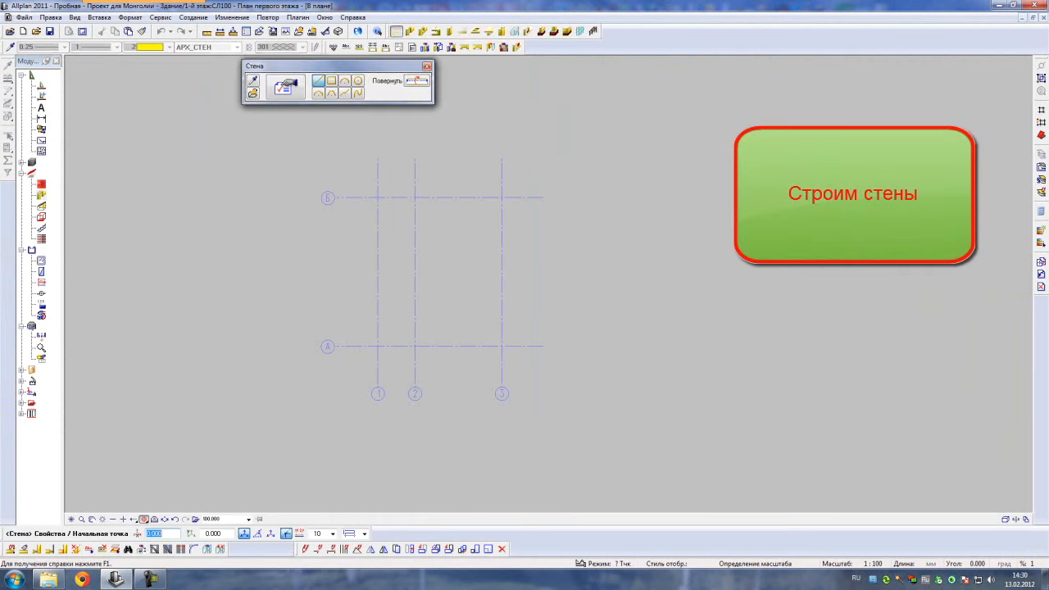
{"action": "left_click", "coordinate": [270, 85]}
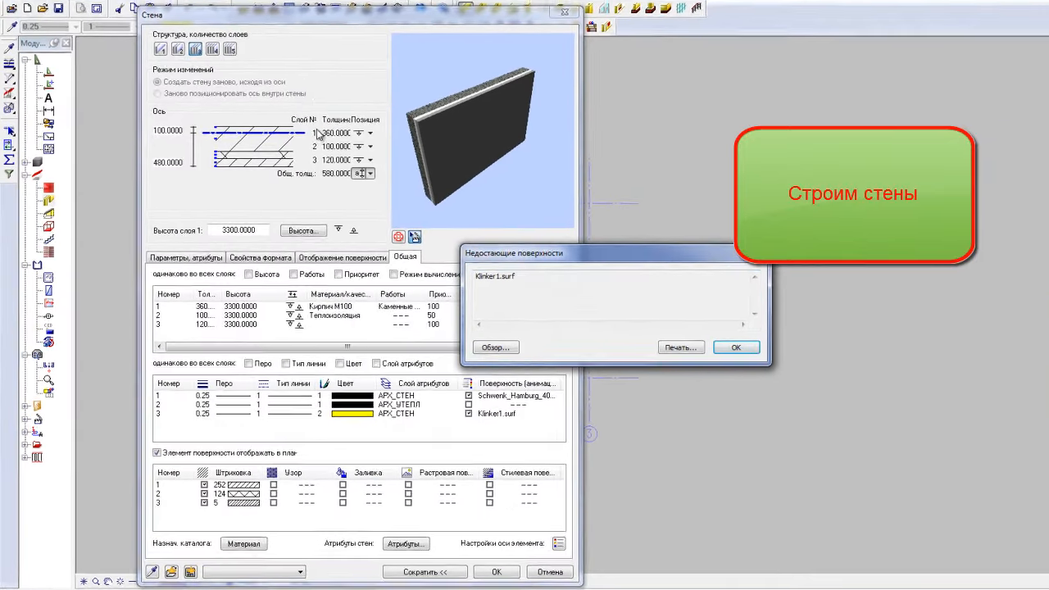
{"action": "left_click", "coordinate": [748, 351]}
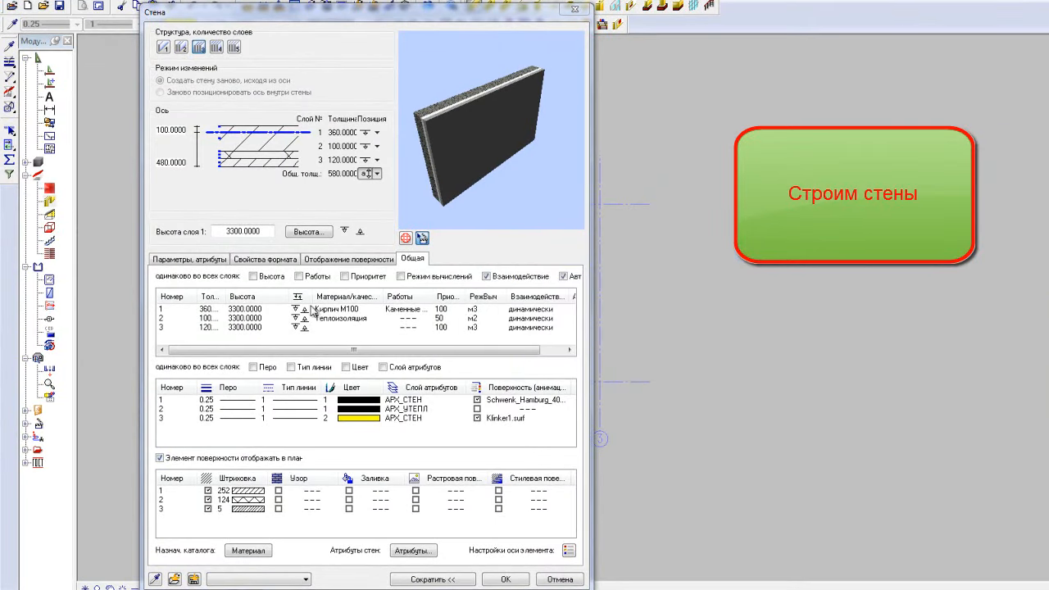
{"action": "left_click", "coordinate": [163, 47]}
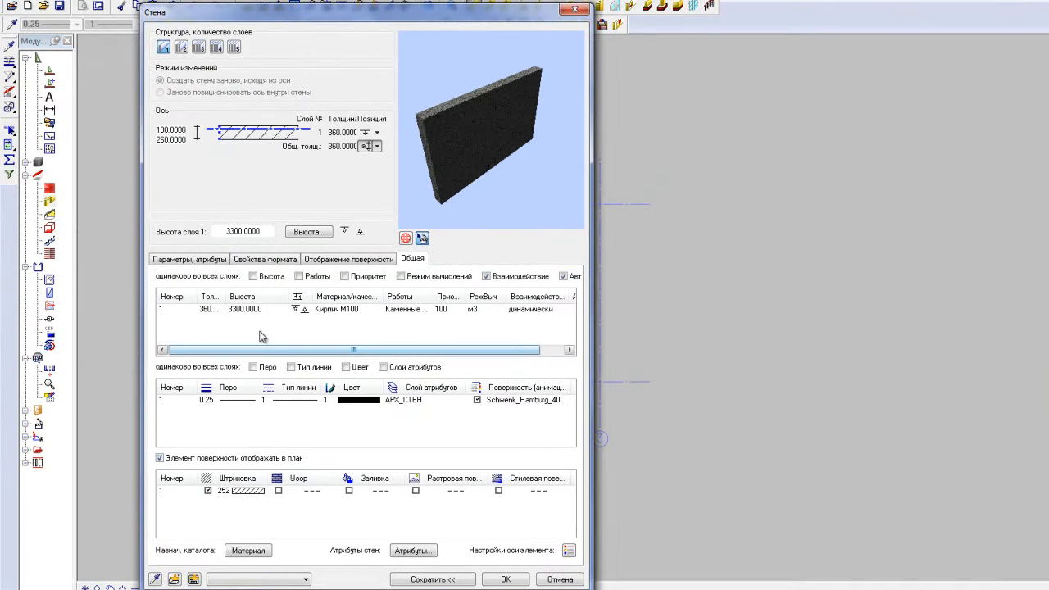
- Set the wall layer's thickness to 300 mm
{"action": "left_click", "coordinate": [210, 311]}
{"action": "type", "text": "300"}
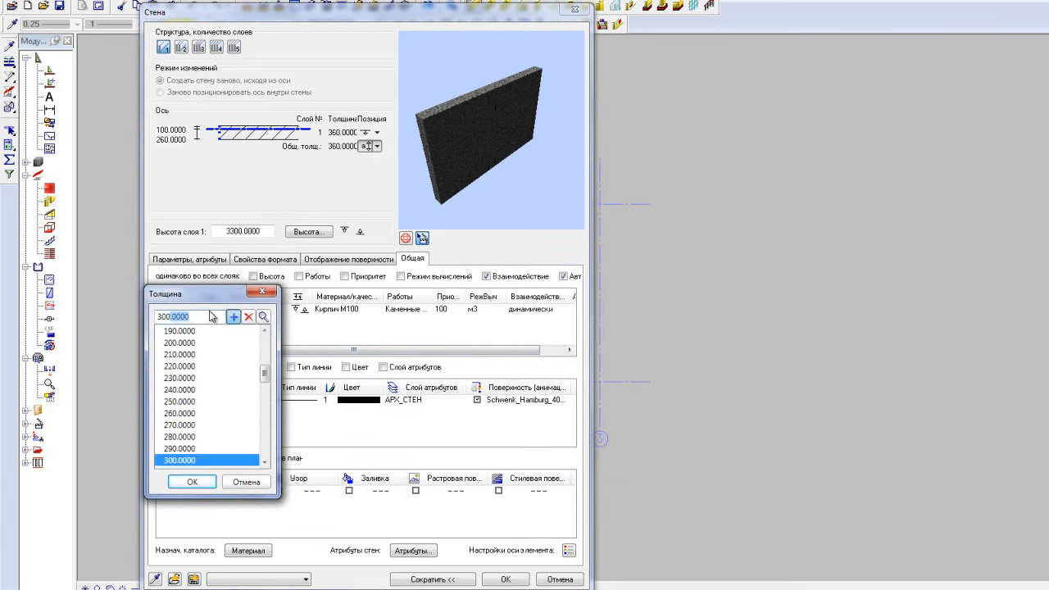
{"action": "key", "text": "Return"}
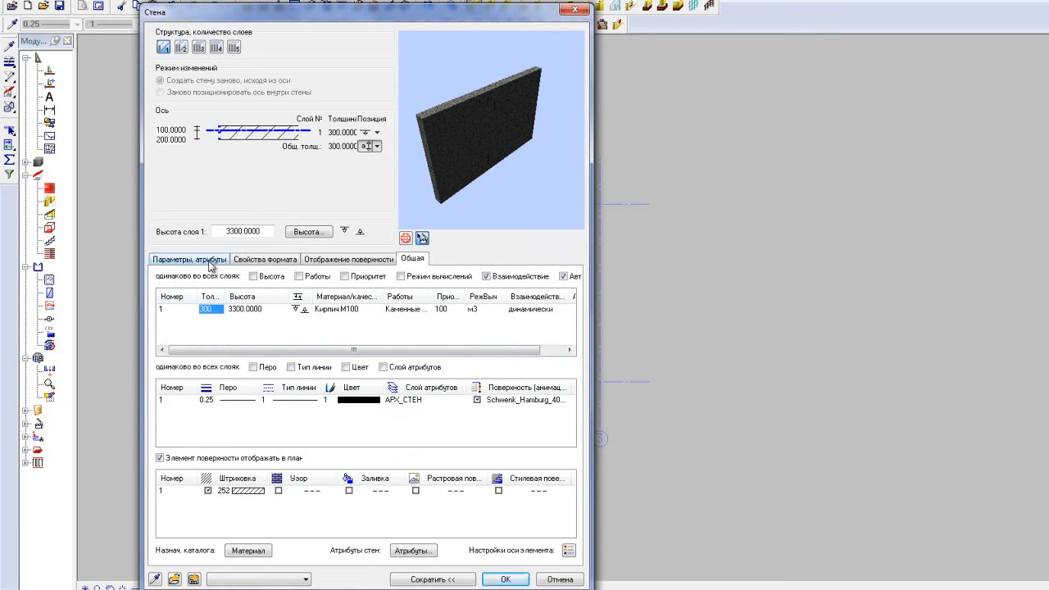
- Set the distance of the wall's upper edge from its default reference plane to 0
{"action": "left_click", "coordinate": [315, 235]}
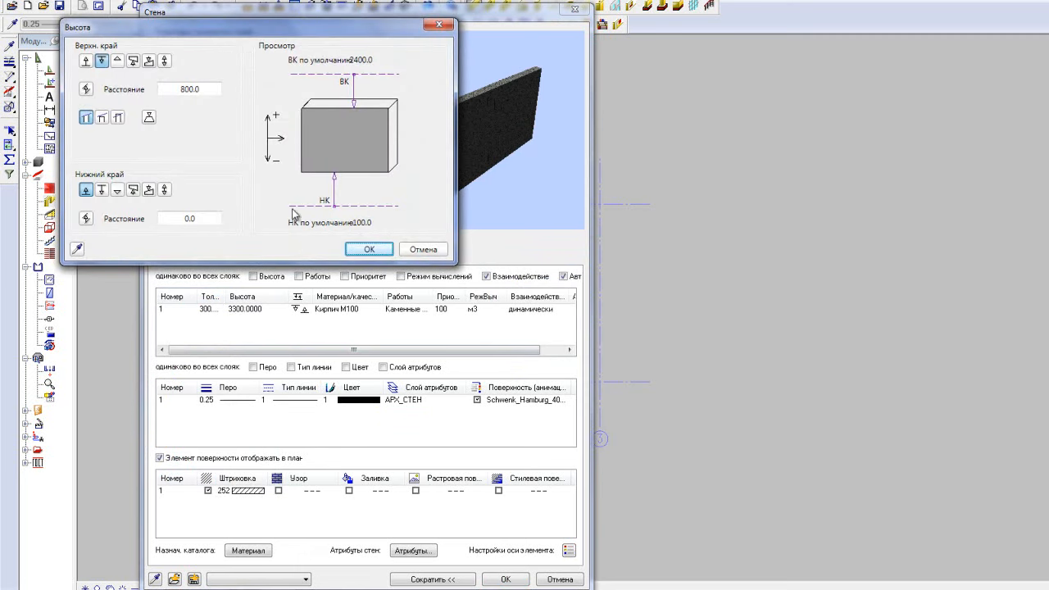
{"action": "double_click", "coordinate": [186, 89]}
{"action": "type", "text": "0"}
{"action": "key", "text": "Return"}
{"action": "left_click", "coordinate": [349, 250]}
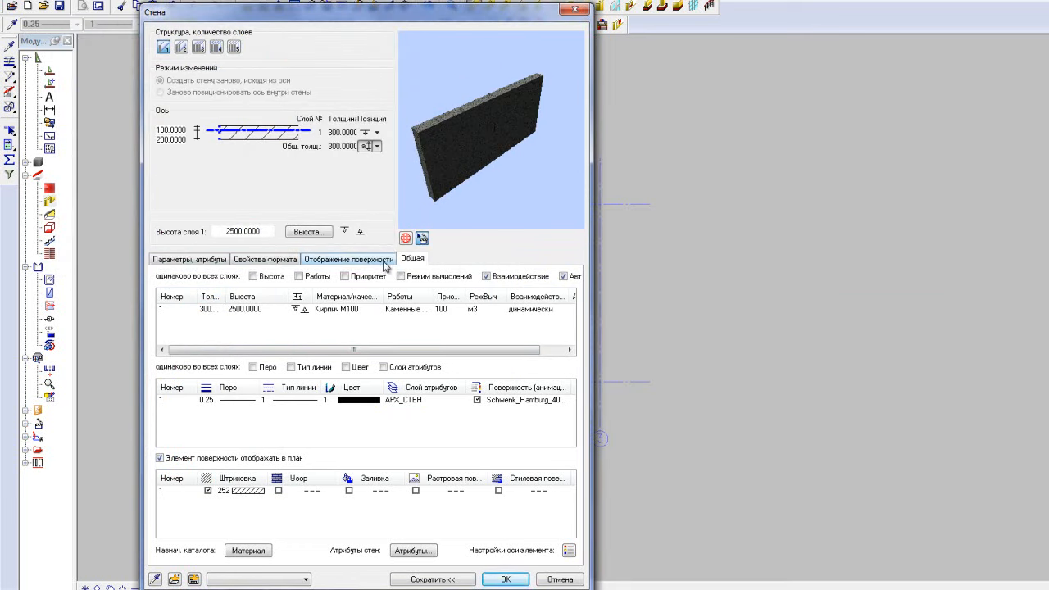
- Draw the first-floor walls starting at the intersection of axes А and 2, finishing with a thin partition between the axis 2 and axis 3 walls
{"action": "left_click", "coordinate": [490, 578]}
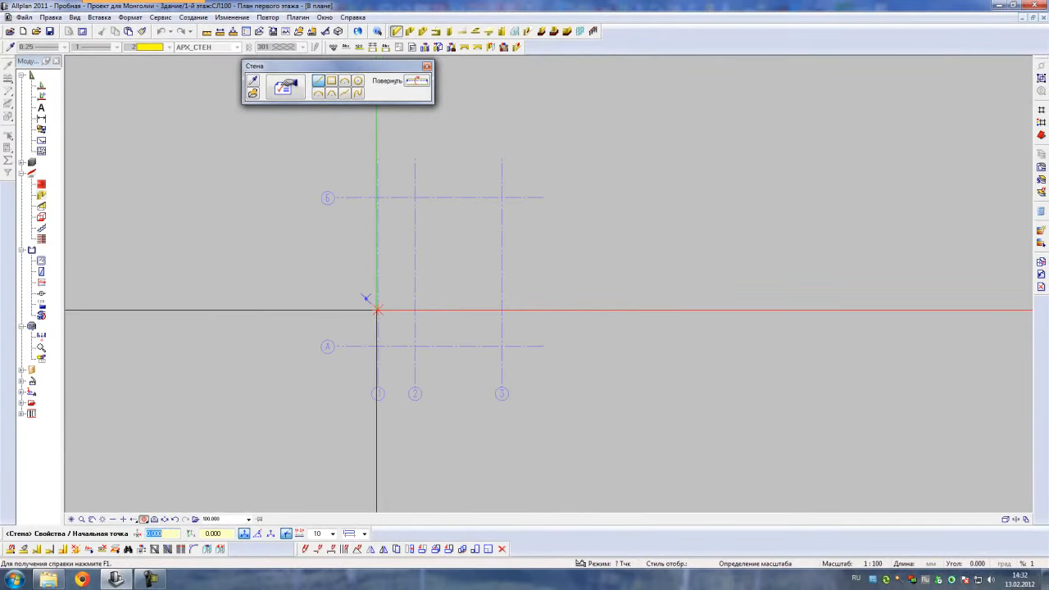
{"action": "left_click", "coordinate": [416, 346]}
{"action": "scroll", "coordinate": [427, 309], "scroll_direction": "up", "scroll_amount": 4}
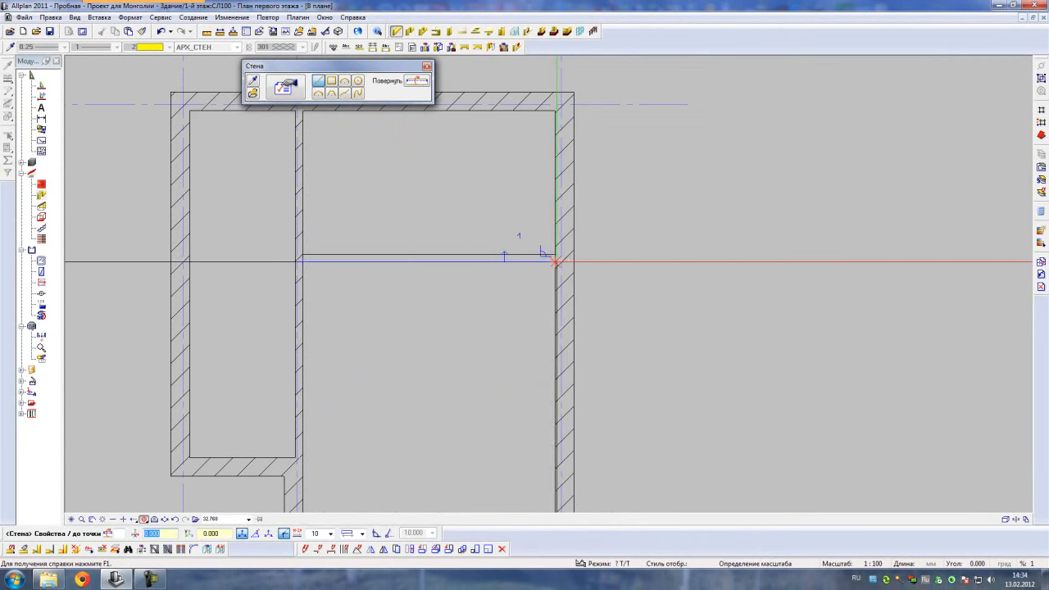
{"action": "left_click", "coordinate": [555, 262]}
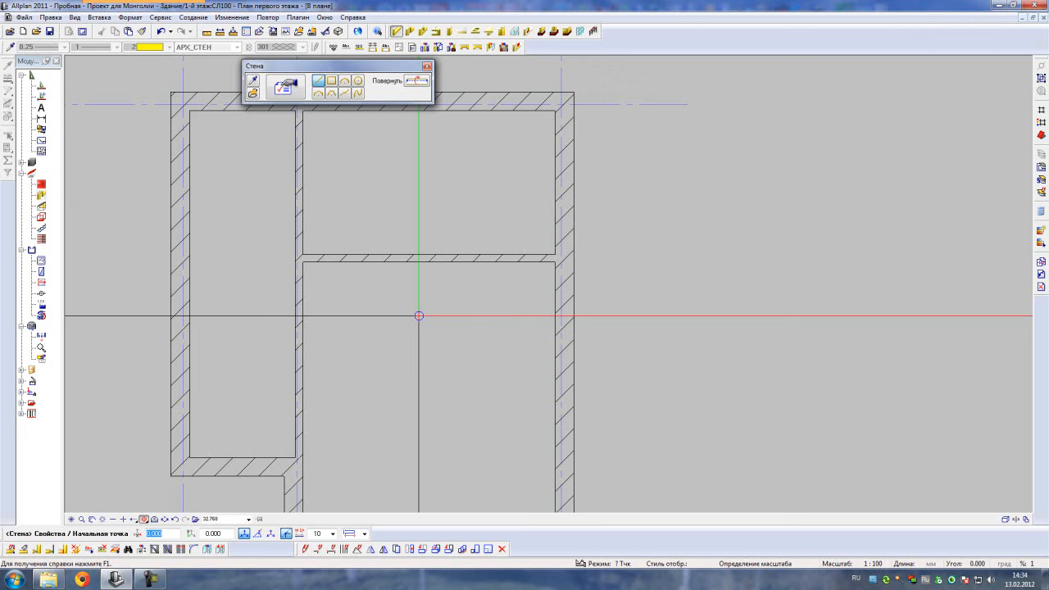
{"action": "key", "text": "Escape"}
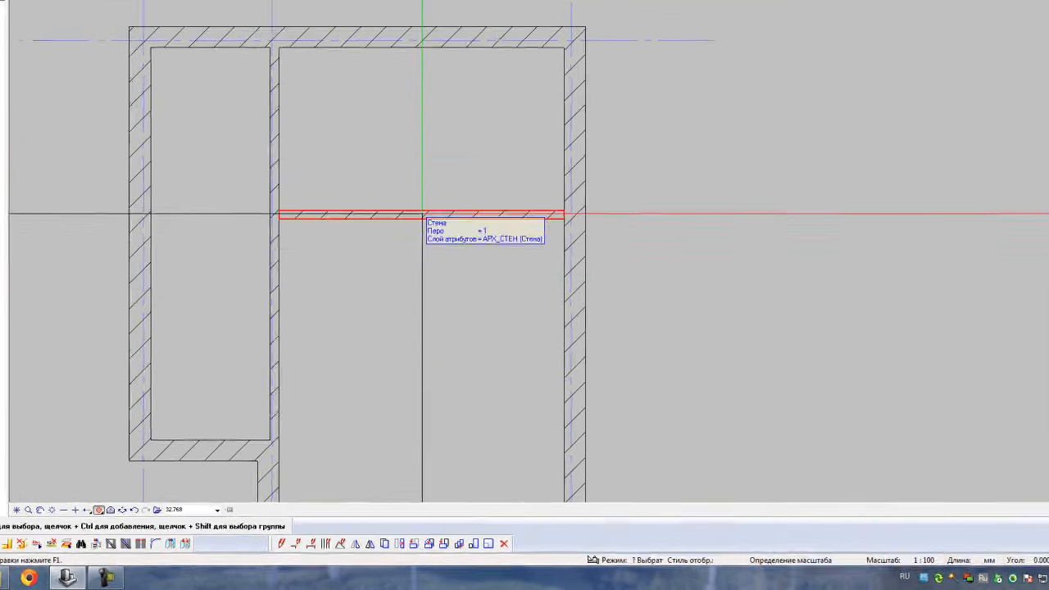
- Split the partition between axes 2 and 3 crosswise at an offset point measured from its junction with the axis 2 wall
{"action": "left_click", "coordinate": [422, 215]}
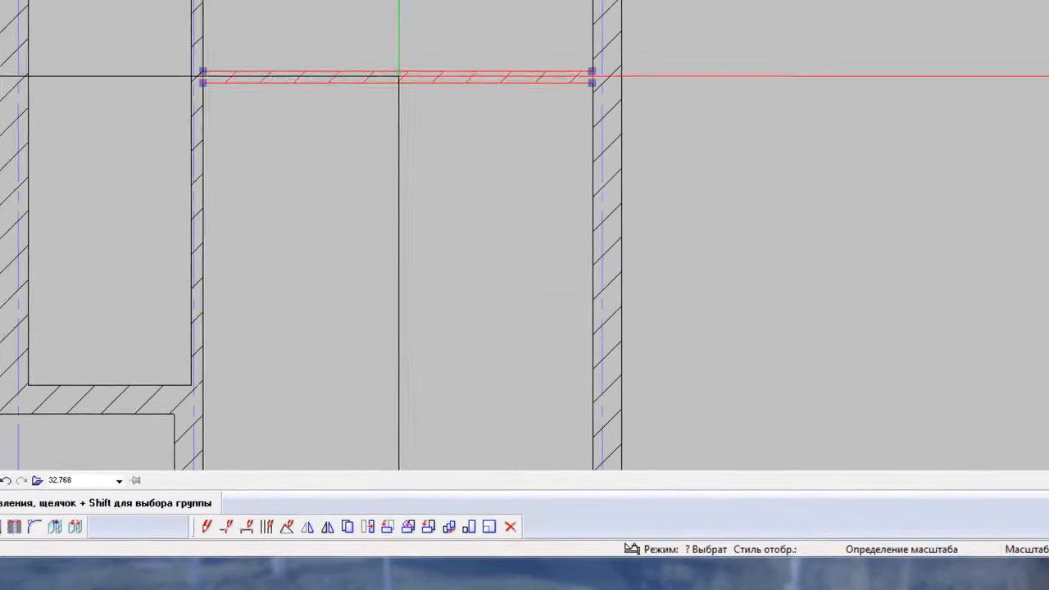
{"action": "right_click", "coordinate": [423, 218]}
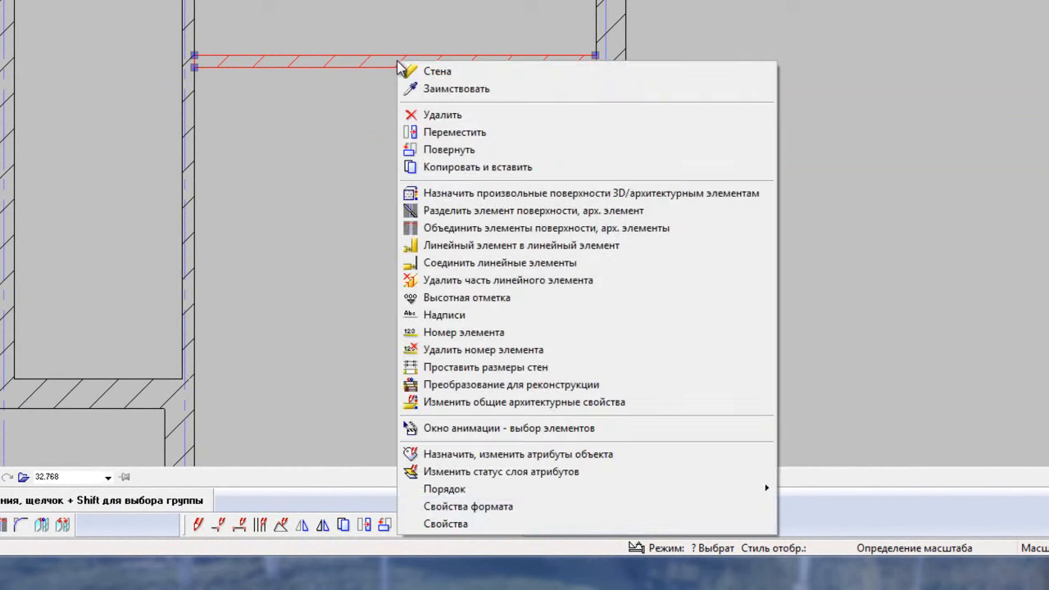
{"action": "left_click", "coordinate": [452, 212]}
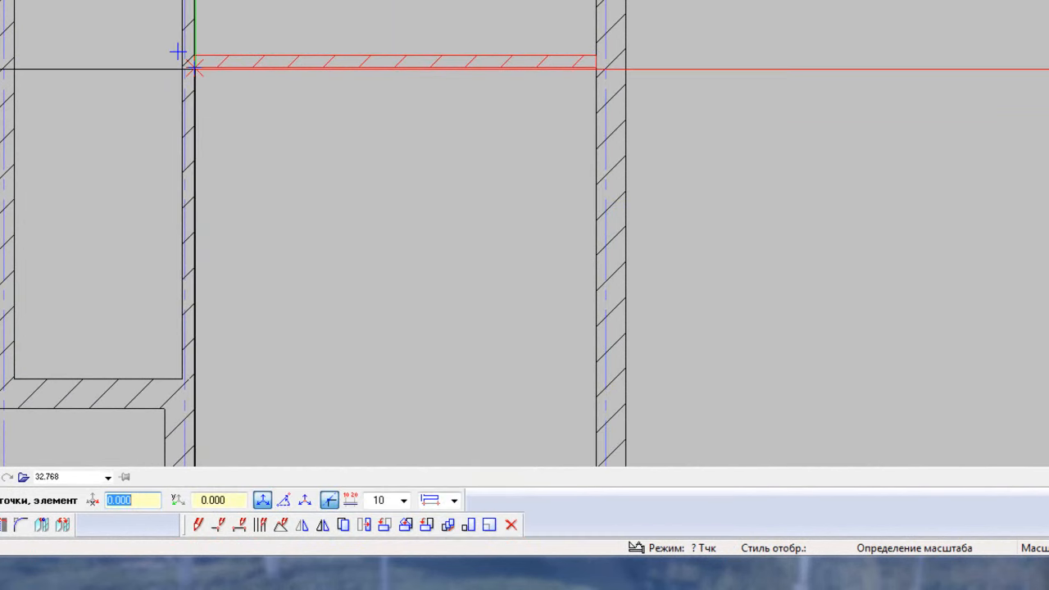
{"action": "type", "text": "150"}
{"action": "key", "text": "Return"}
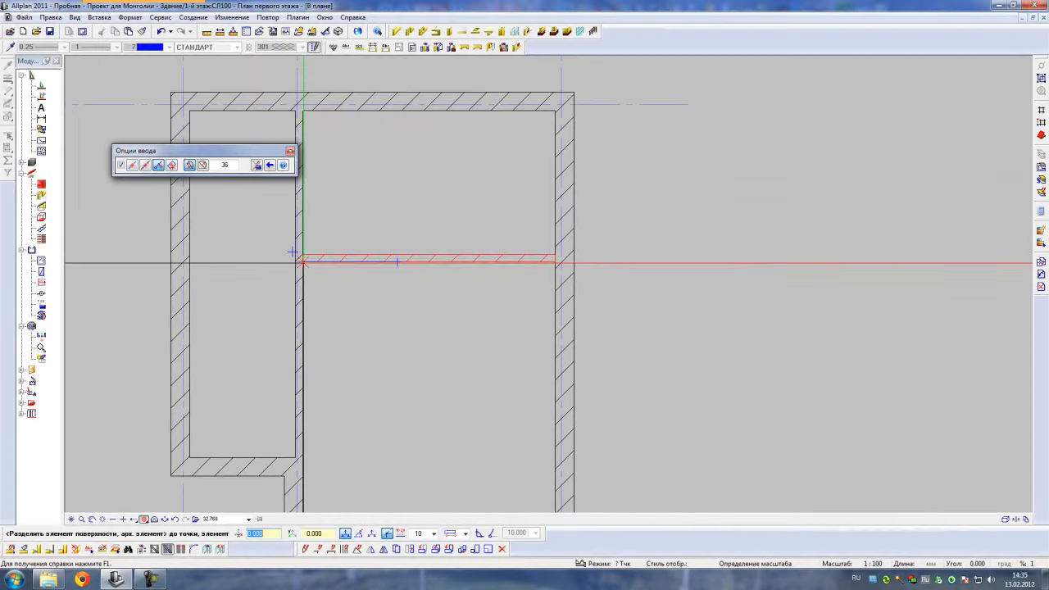
{"action": "left_click", "coordinate": [382, 175]}
{"action": "key", "text": "Escape"}
{"action": "key", "text": "Escape"}
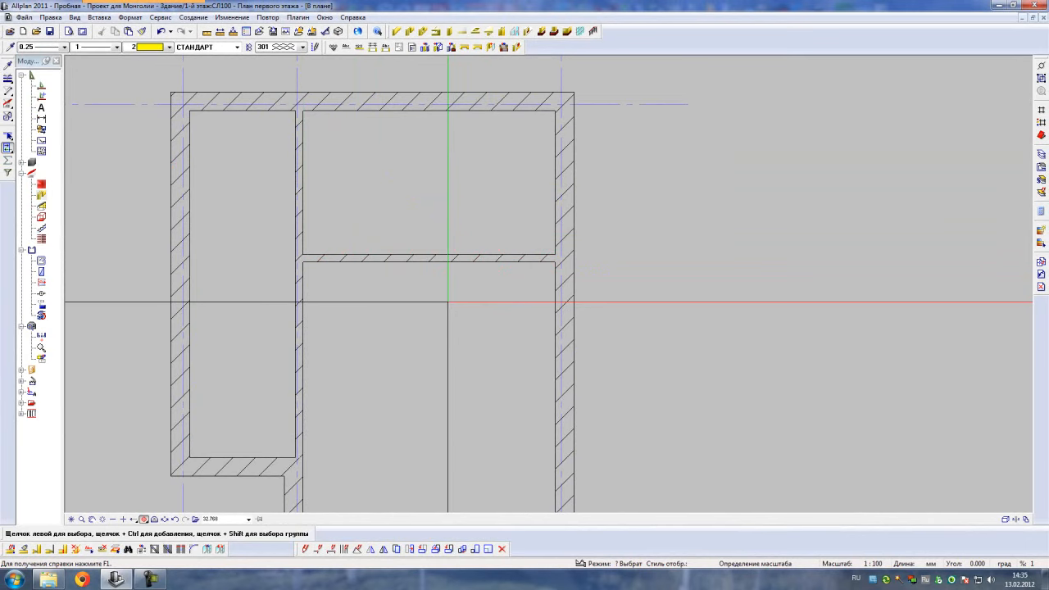
- Delete the partition segment adjoining the axis 3 wall and check the walls in the 3D animation view before returning to the plan
{"action": "left_click", "coordinate": [435, 259]}
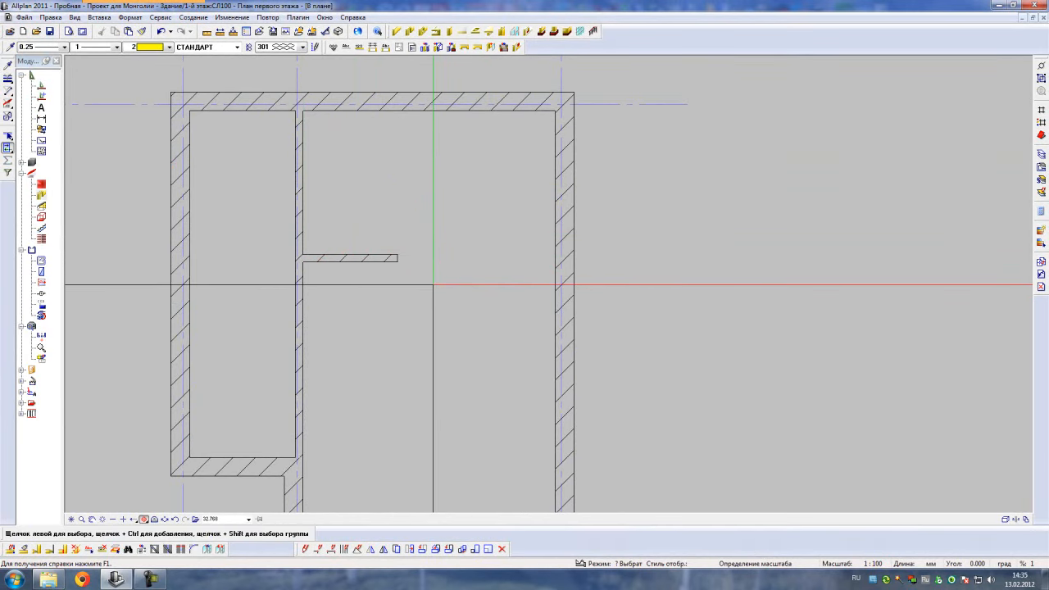
{"action": "key", "text": "F4"}
{"action": "left_click_drag", "start_coordinate": [435, 289], "coordinate": [571, 281]}
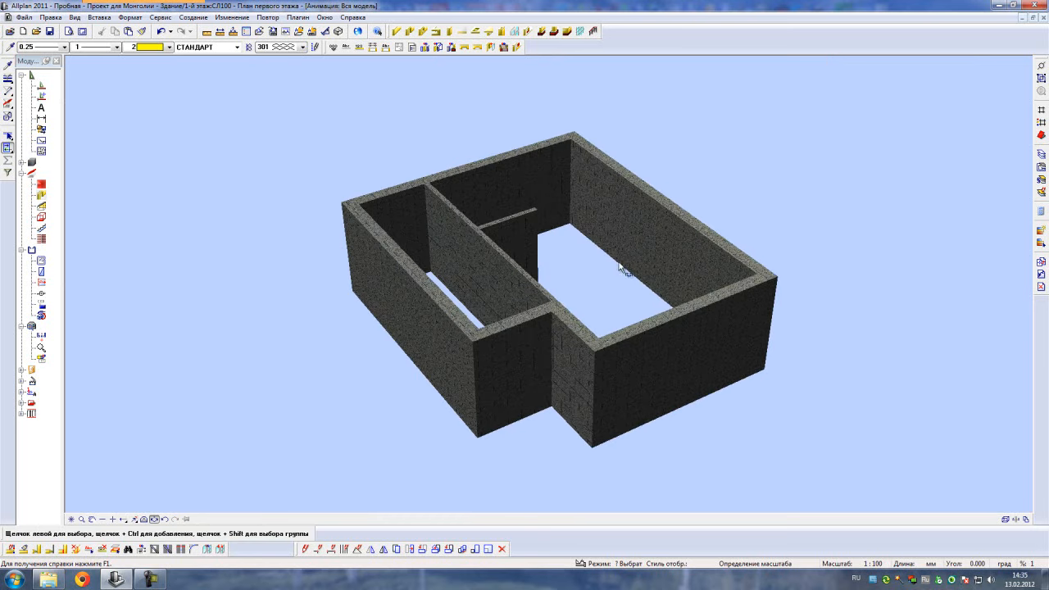
{"action": "key", "text": "F4"}
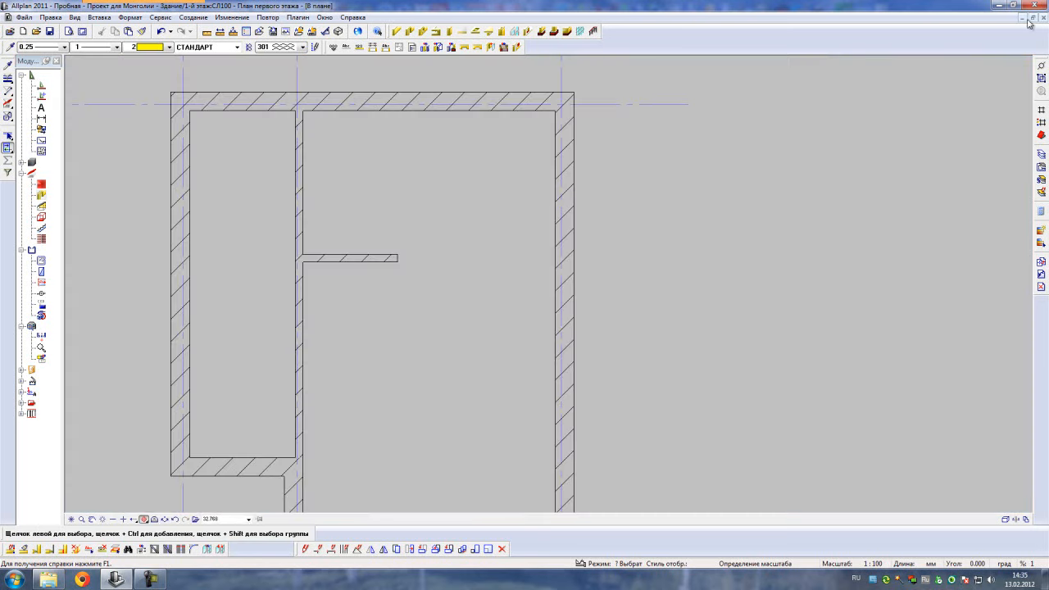
{"action": "middle_click", "coordinate": [738, 185]}
{"action": "middle_click", "coordinate": [738, 186]}
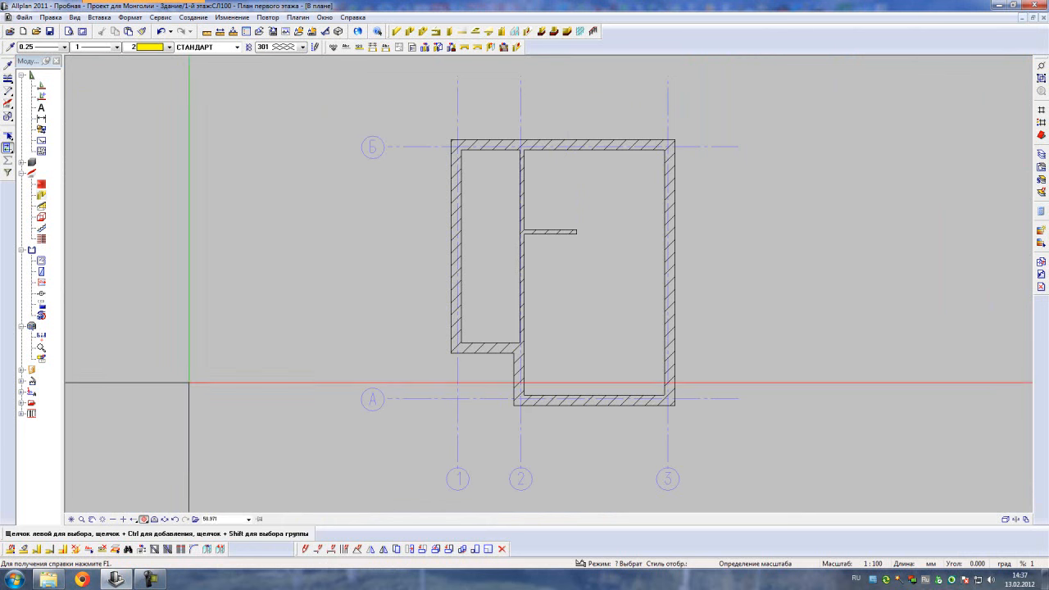
- Set the upper plane of 1-й этаж (Верхний край 1Э) to 3000, moving the planes above upward and keeping the heights of the planes below
{"action": "double_click", "coordinate": [190, 383]}
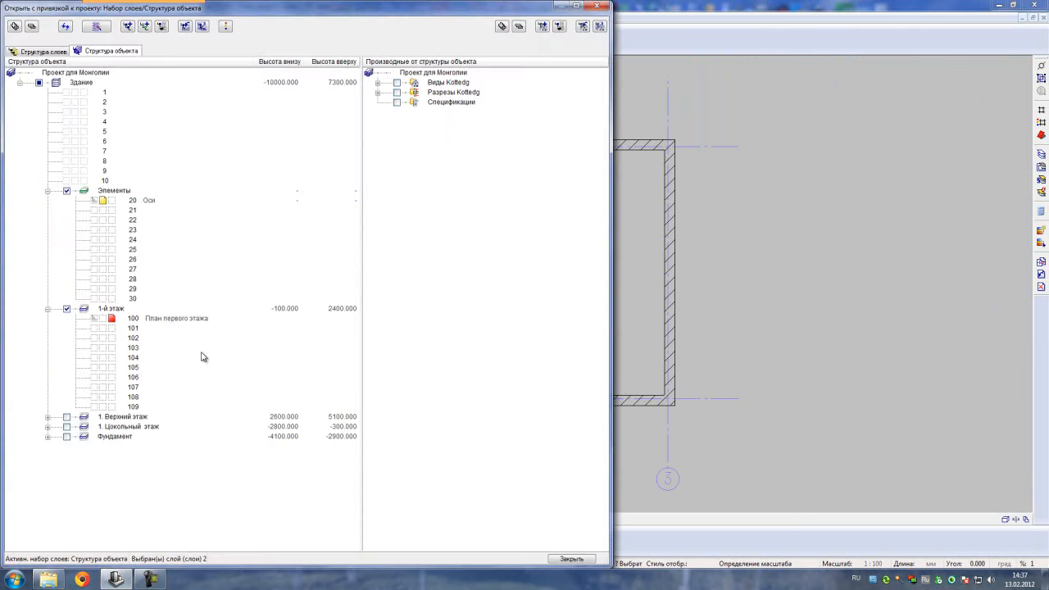
{"action": "left_click", "coordinate": [103, 30]}
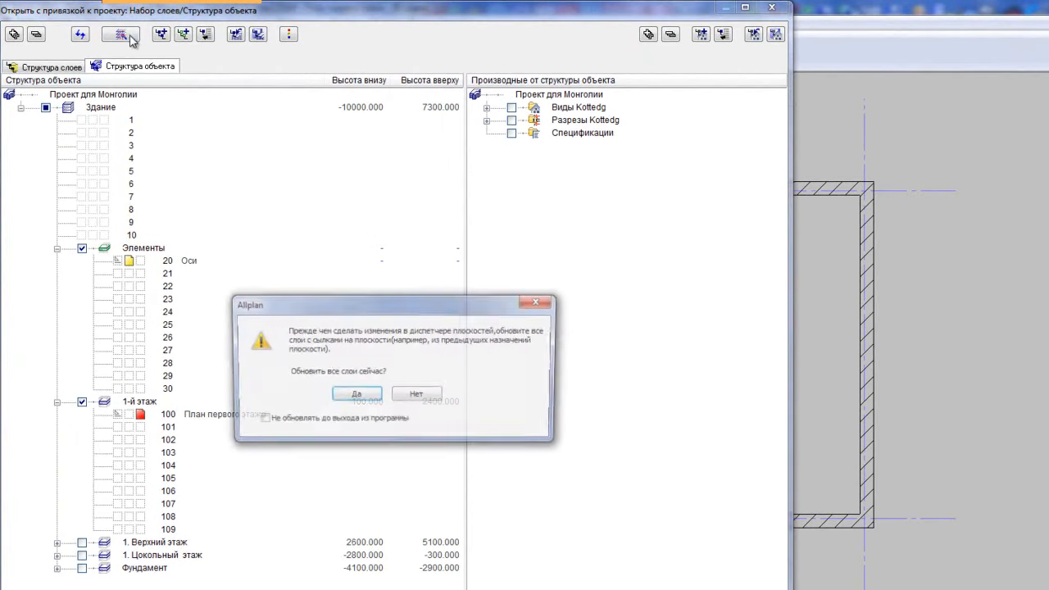
{"action": "left_click", "coordinate": [394, 399]}
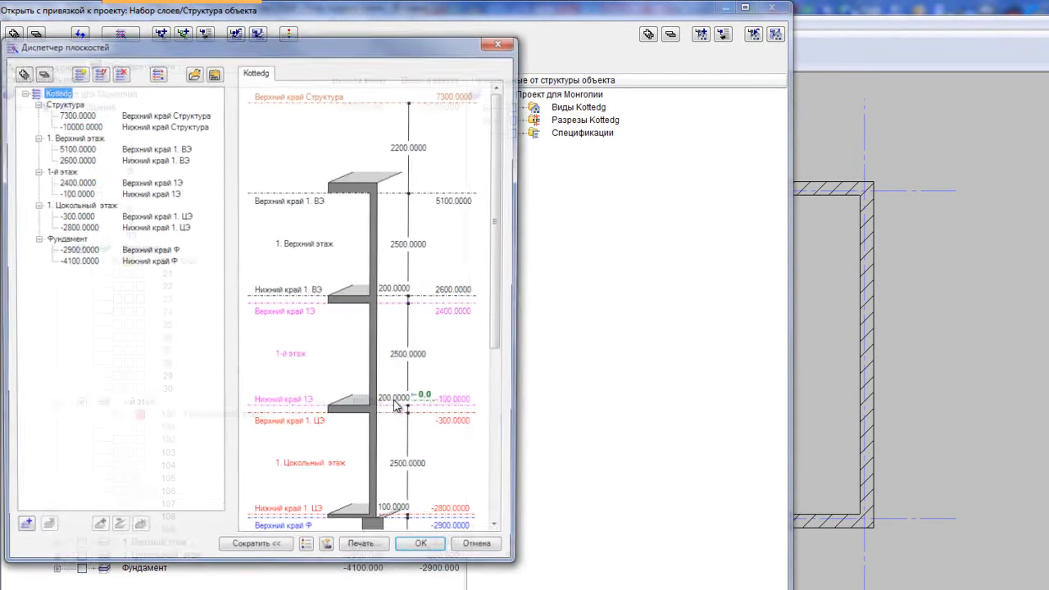
{"action": "left_click", "coordinate": [81, 183]}
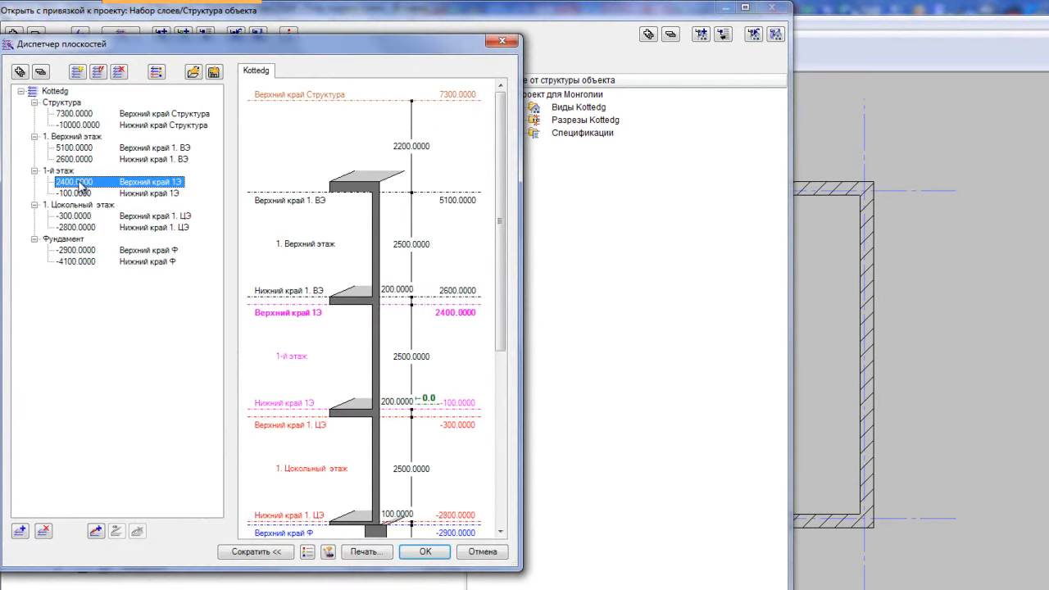
{"action": "left_click", "coordinate": [79, 182]}
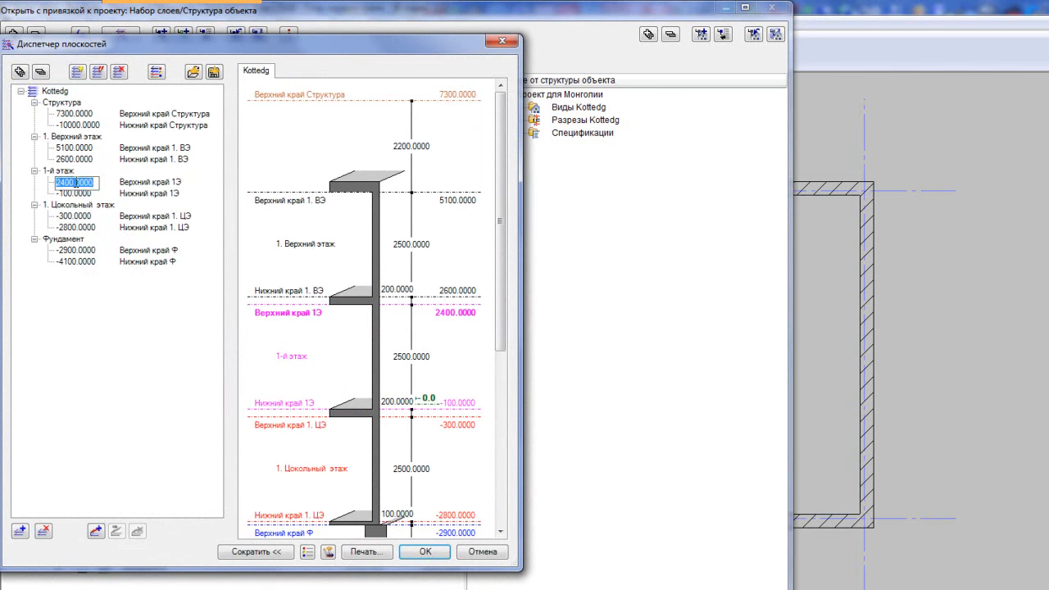
{"action": "type", "text": "3"}
{"action": "key", "text": "Return"}
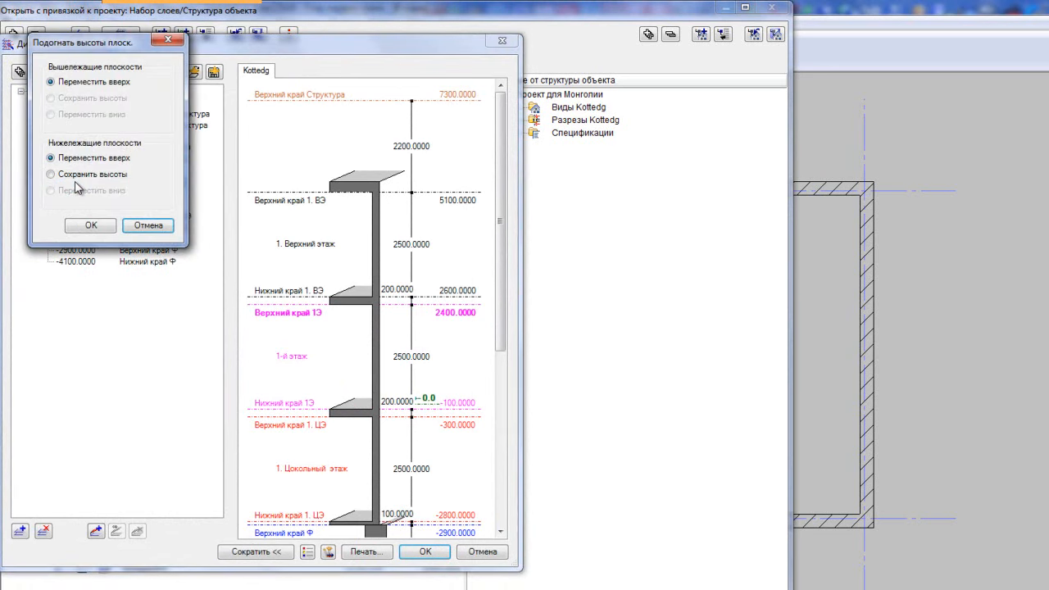
{"action": "left_click", "coordinate": [73, 175]}
{"action": "left_click", "coordinate": [90, 226]}
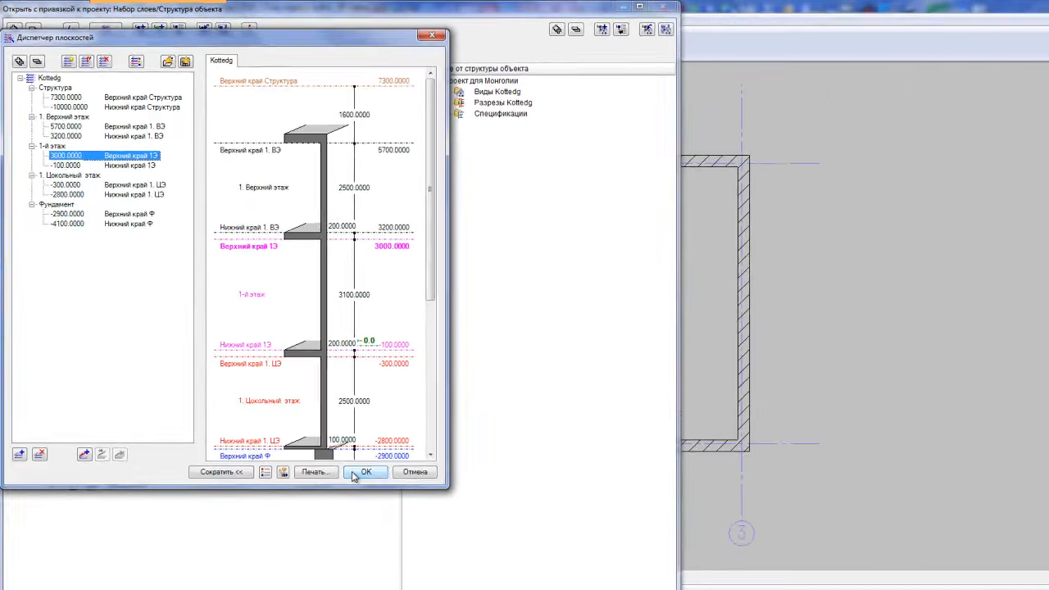
{"action": "left_click", "coordinate": [413, 554]}
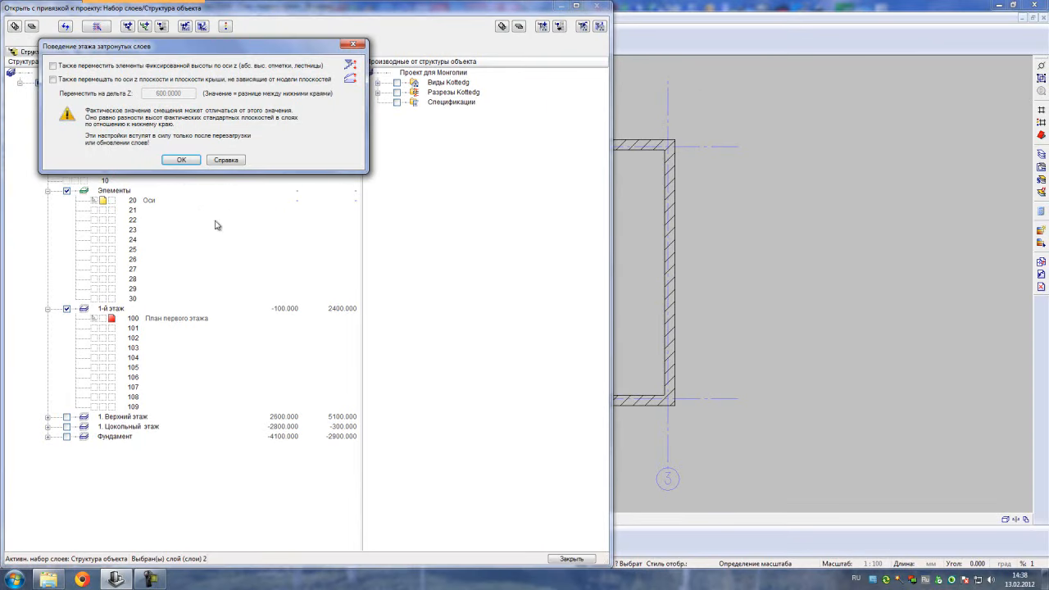
{"action": "left_click", "coordinate": [181, 160]}
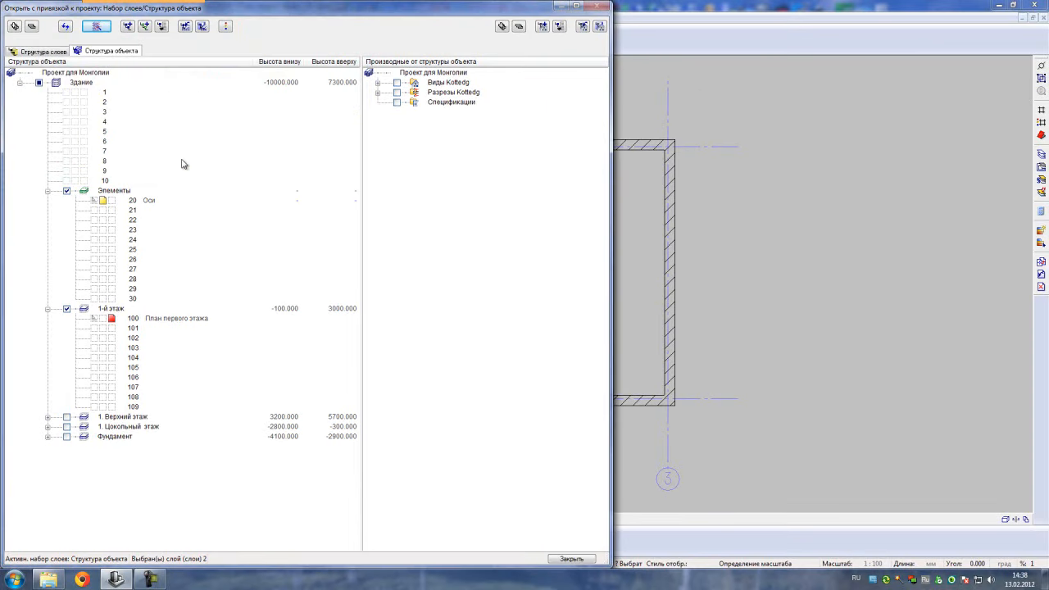
{"action": "left_click", "coordinate": [572, 559]}
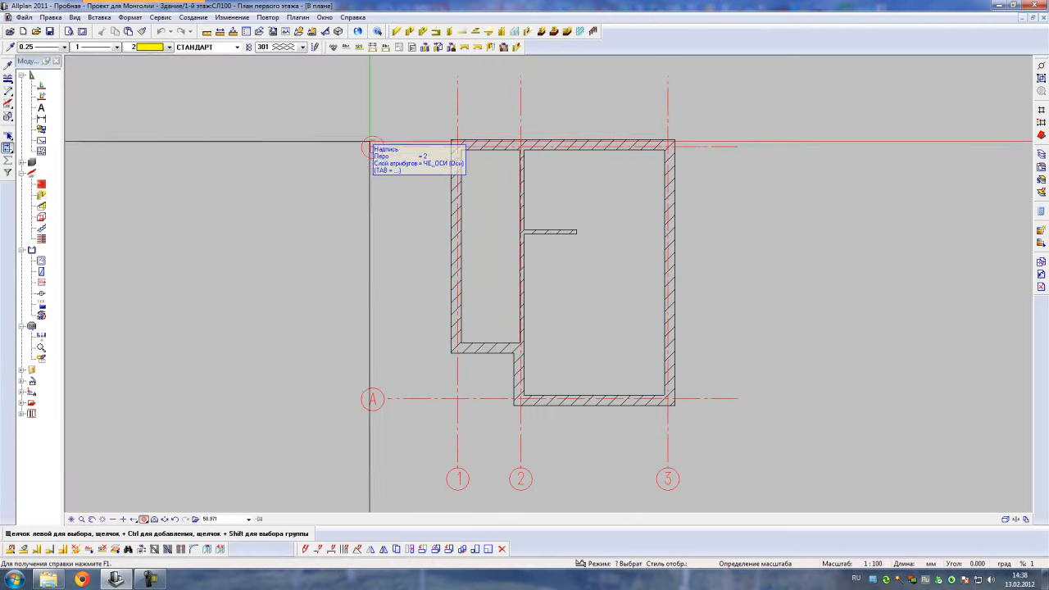
- Make layer 101 of 1-й этаж the active one, and set layers 100 (План первого этажа) and 20 (Оси) to passive reference
{"action": "left_click", "coordinate": [69, 31]}
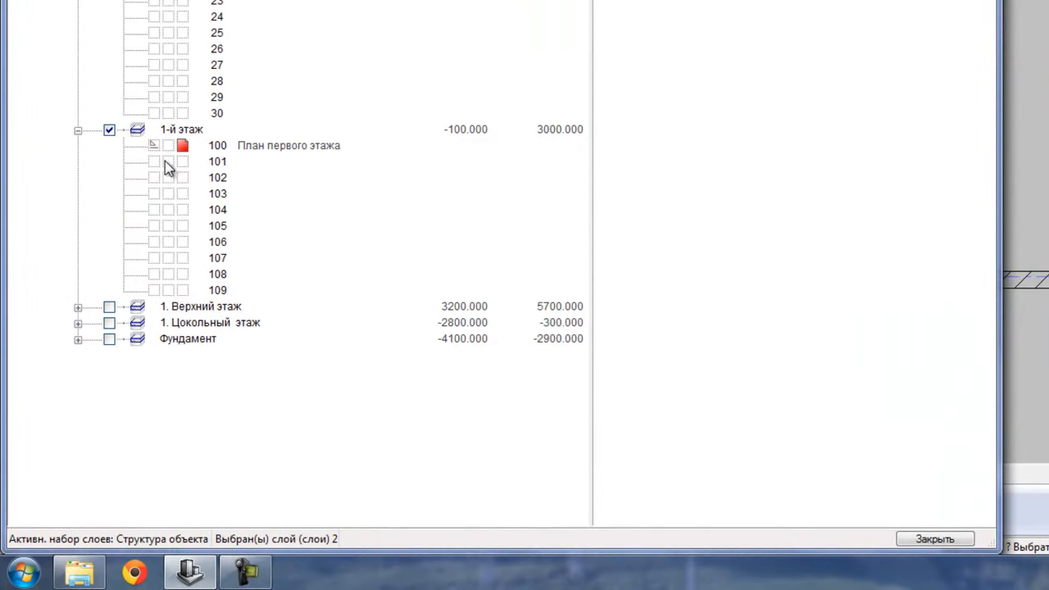
{"action": "left_click", "coordinate": [182, 161]}
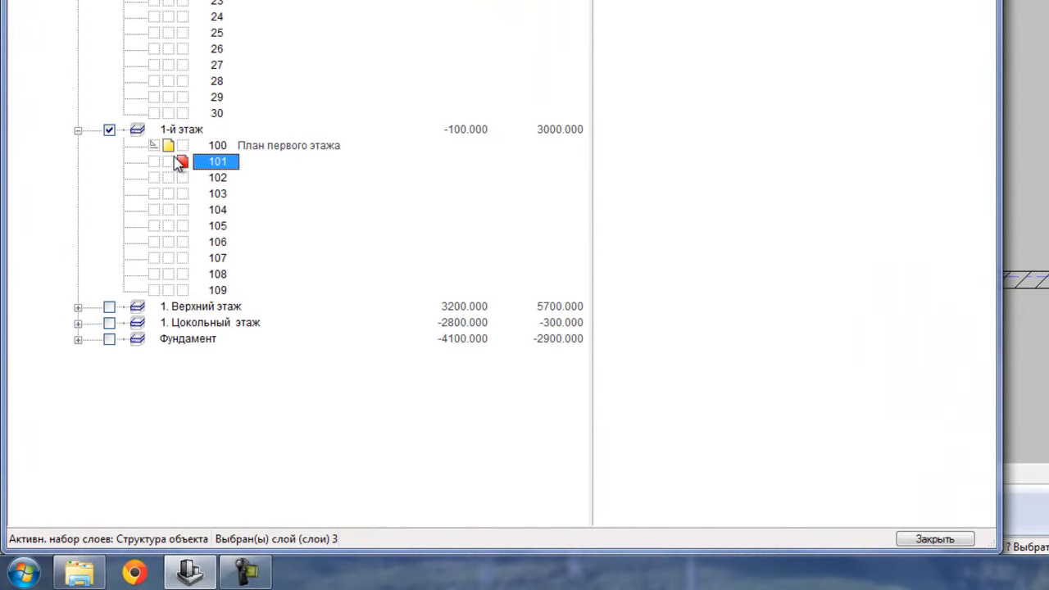
{"action": "left_click", "coordinate": [154, 145]}
{"action": "left_click", "coordinate": [154, 1]}
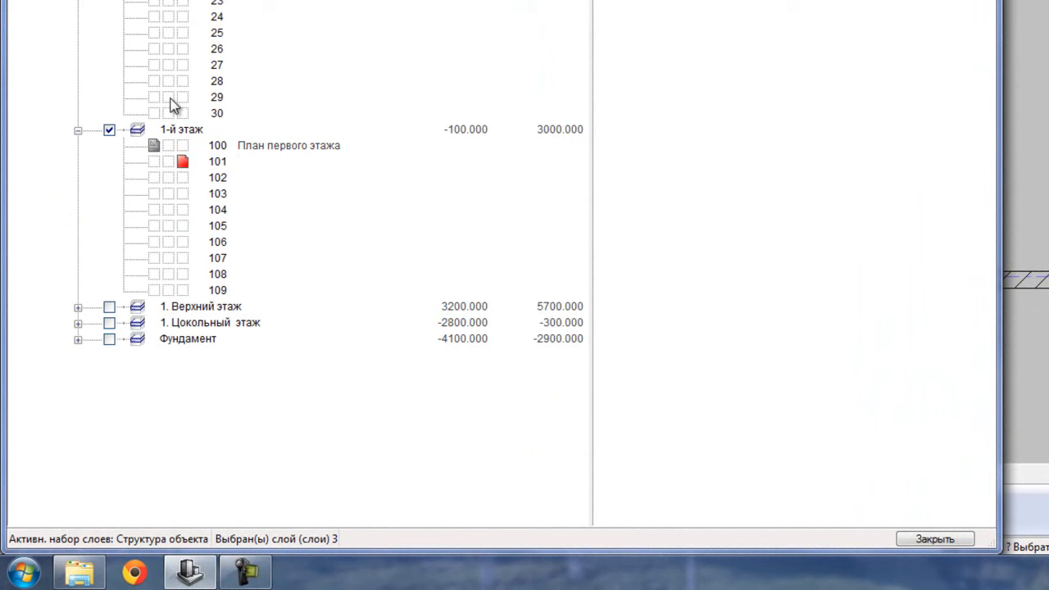
- Name layer 101 "Перекрытие первого этажа"
{"action": "left_click", "coordinate": [243, 161]}
{"action": "left_click", "coordinate": [257, 162]}
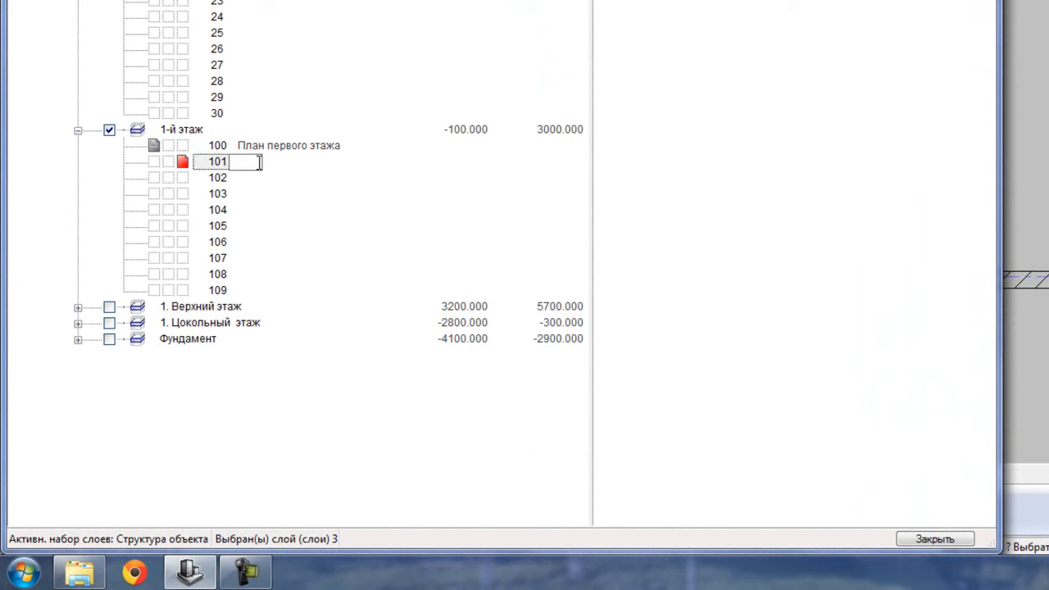
{"action": "type", "text": "Перекрытие первого этажа"}
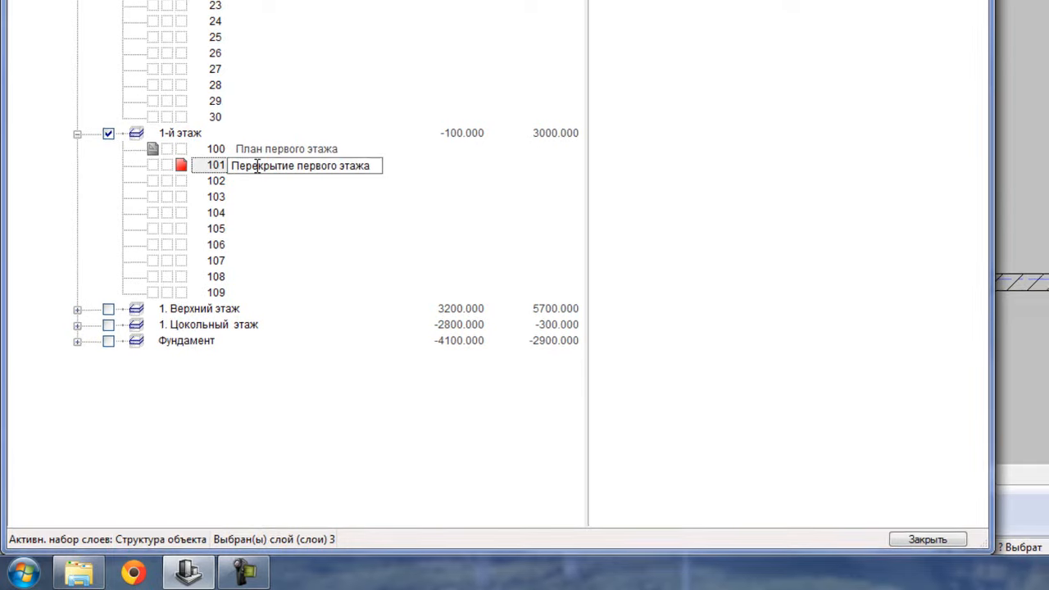
{"action": "key", "text": "Return"}
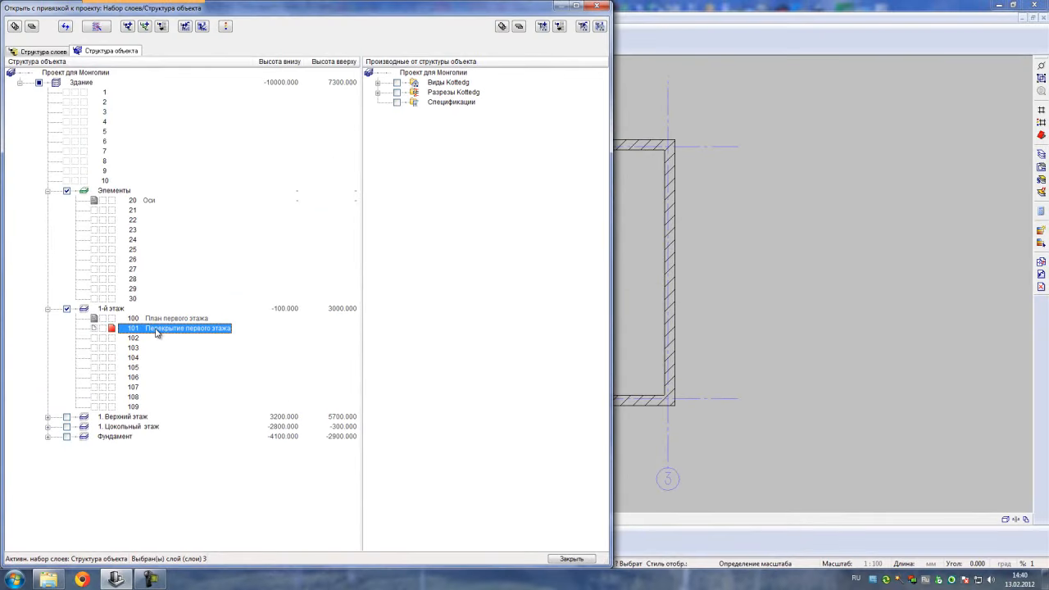
- Assign layer 101 the planes Нижний край 1. ВЭ (3200) and Верхний край 1Э (3000), accept the storey behaviour settings, and close the structure
{"action": "left_click", "coordinate": [157, 329]}
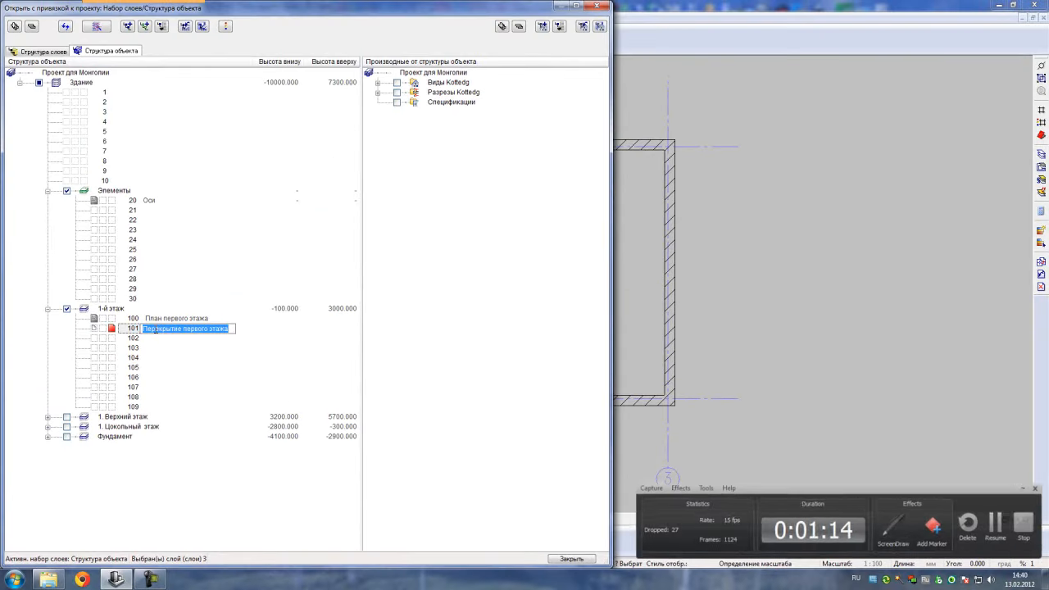
{"action": "right_click", "coordinate": [156, 329]}
{"action": "left_click", "coordinate": [152, 338]}
{"action": "left_click", "coordinate": [155, 330]}
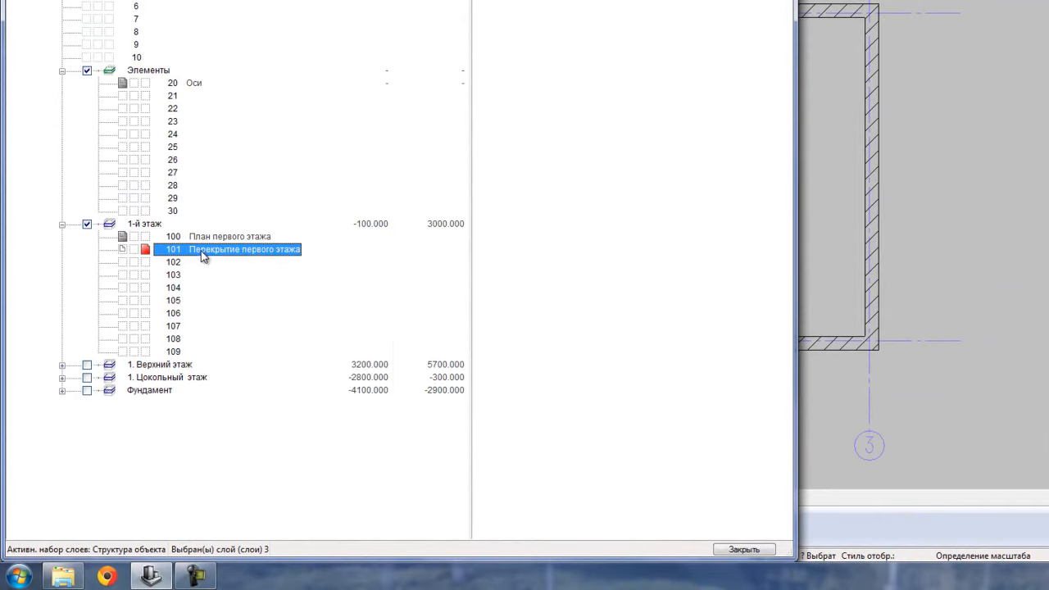
{"action": "right_click", "coordinate": [204, 256]}
{"action": "left_click", "coordinate": [256, 288]}
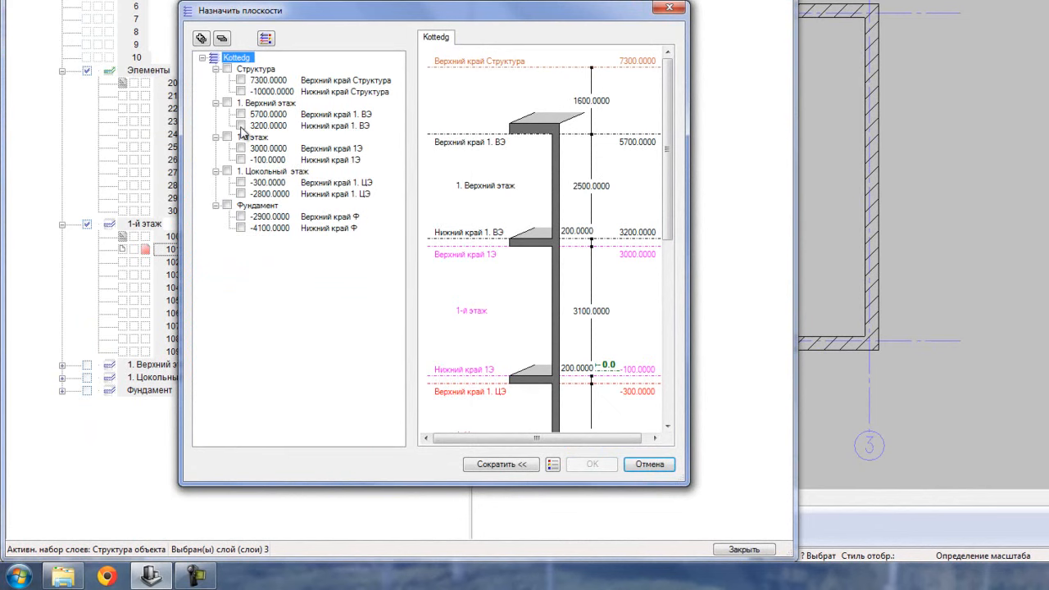
{"action": "left_click", "coordinate": [241, 125]}
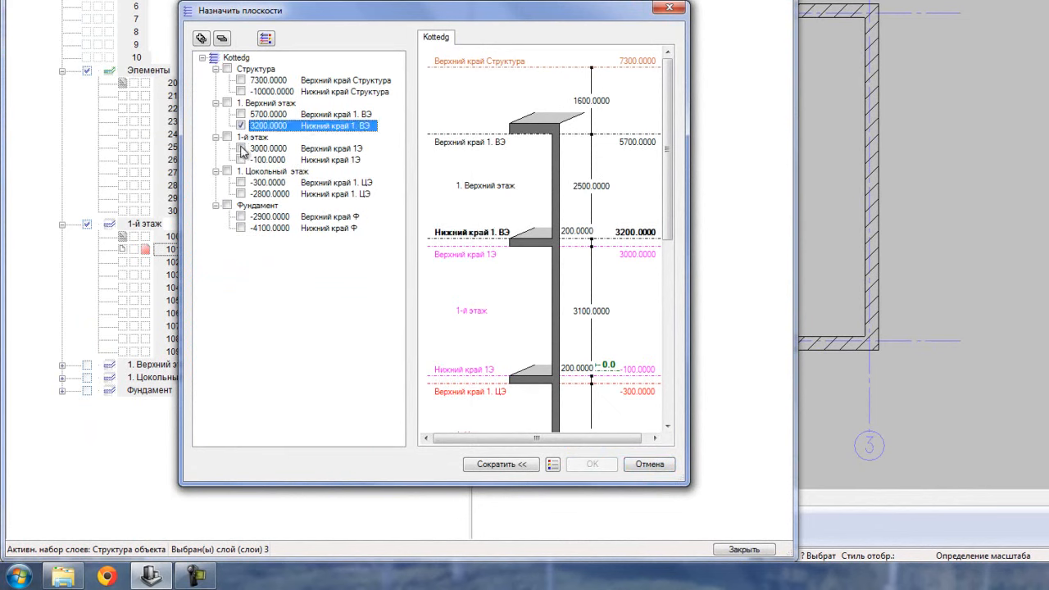
{"action": "left_click", "coordinate": [241, 149]}
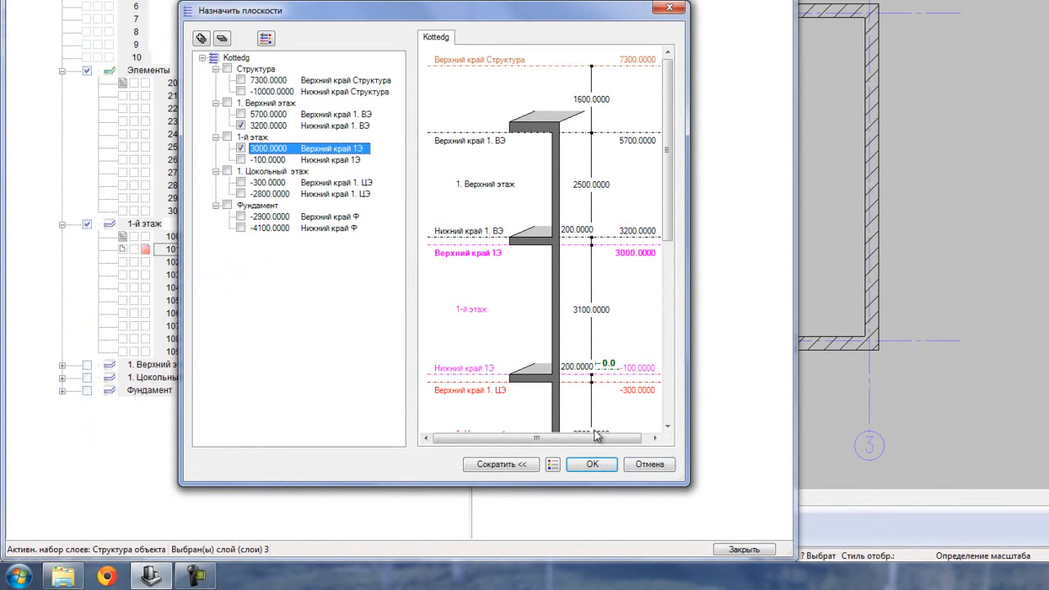
{"action": "left_click", "coordinate": [592, 465]}
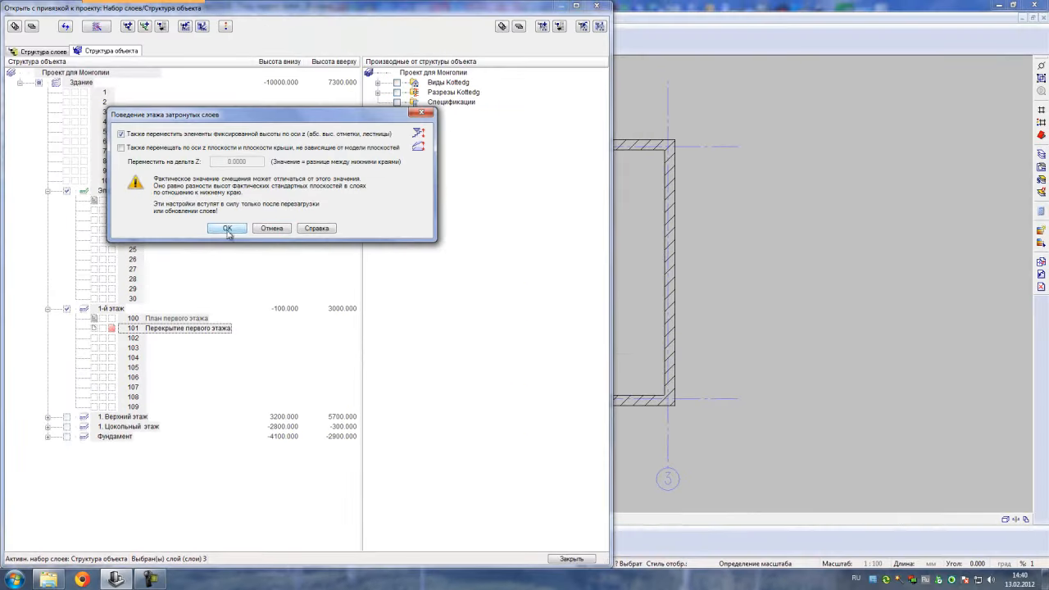
{"action": "left_click", "coordinate": [227, 228]}
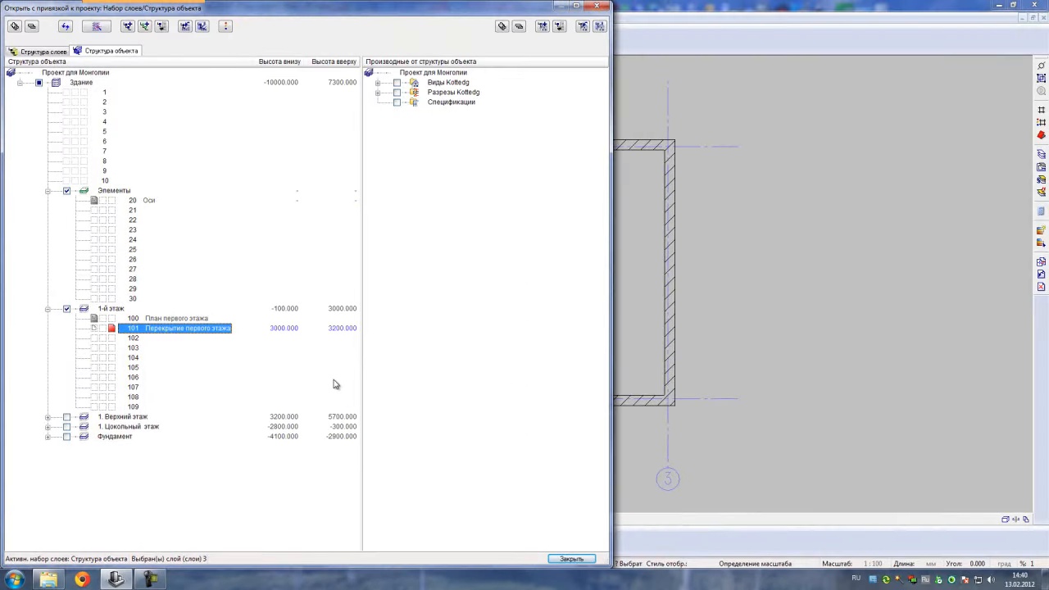
{"action": "left_click", "coordinate": [571, 558]}
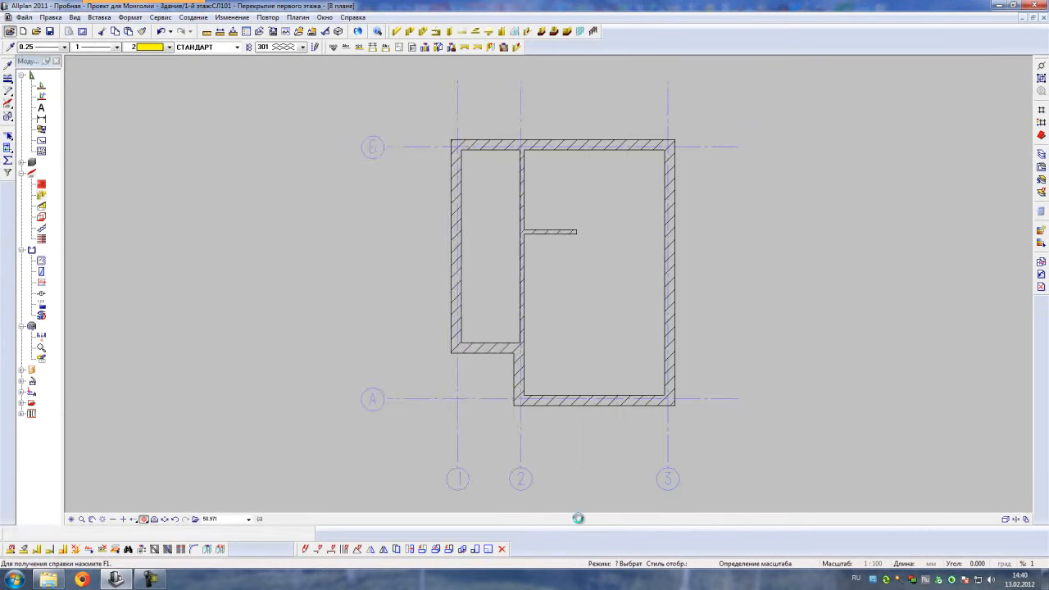
- Change the window background colour to white in the display options
{"action": "middle_click_drag", "start_coordinate": [590, 218], "coordinate": [473, 213]}
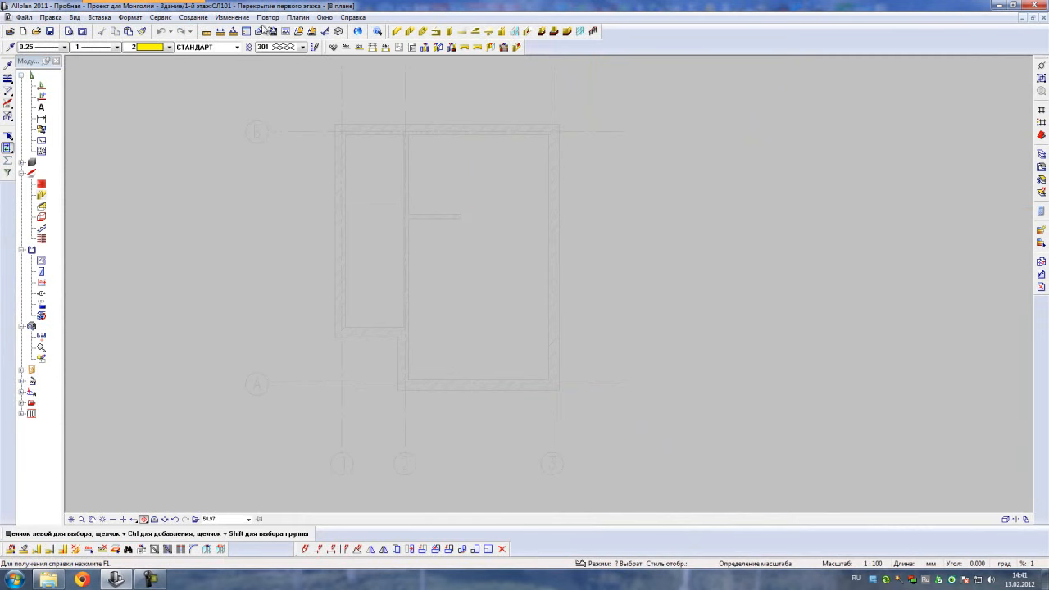
{"action": "left_click", "coordinate": [247, 31]}
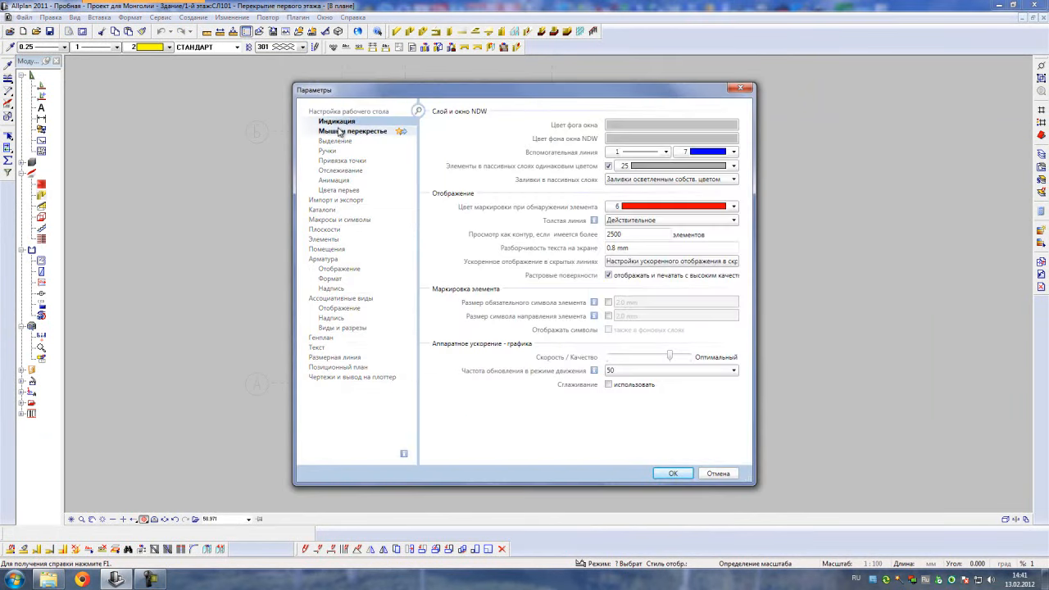
{"action": "left_click", "coordinate": [619, 129]}
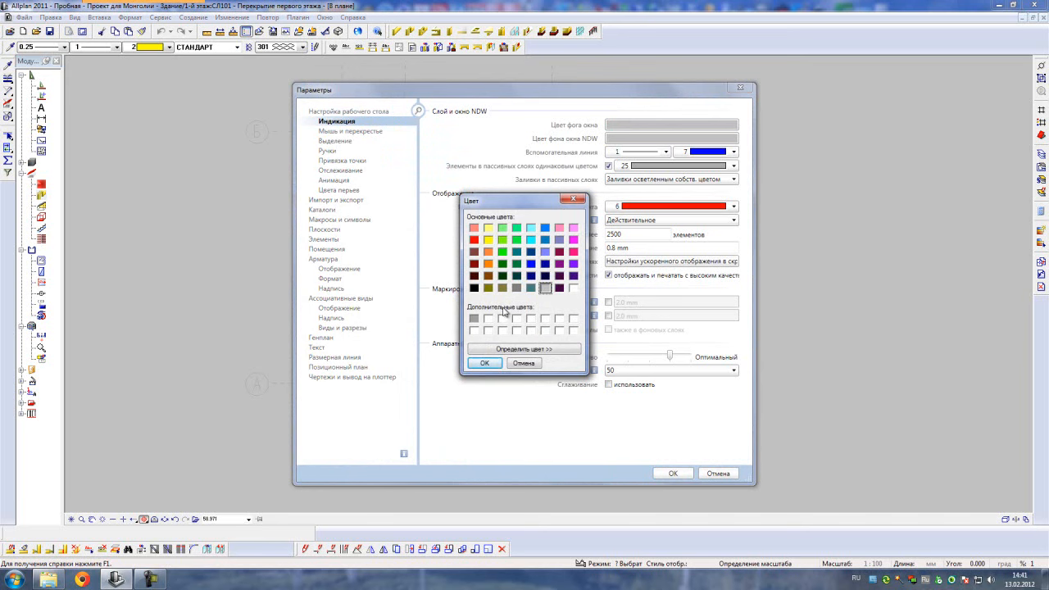
{"action": "left_click", "coordinate": [573, 289]}
{"action": "left_click", "coordinate": [486, 363]}
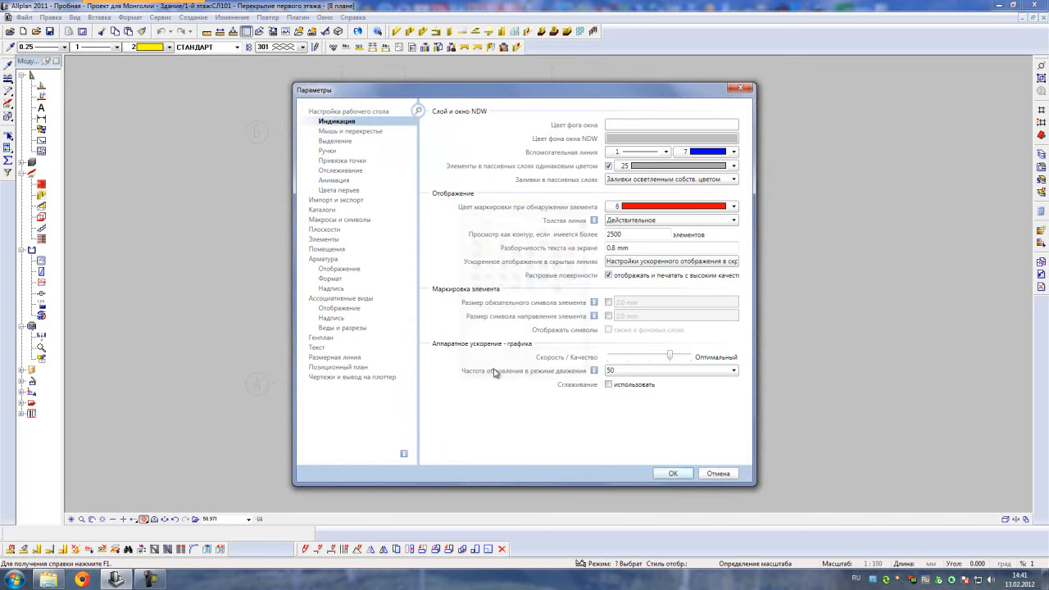
{"action": "left_click", "coordinate": [668, 474]}
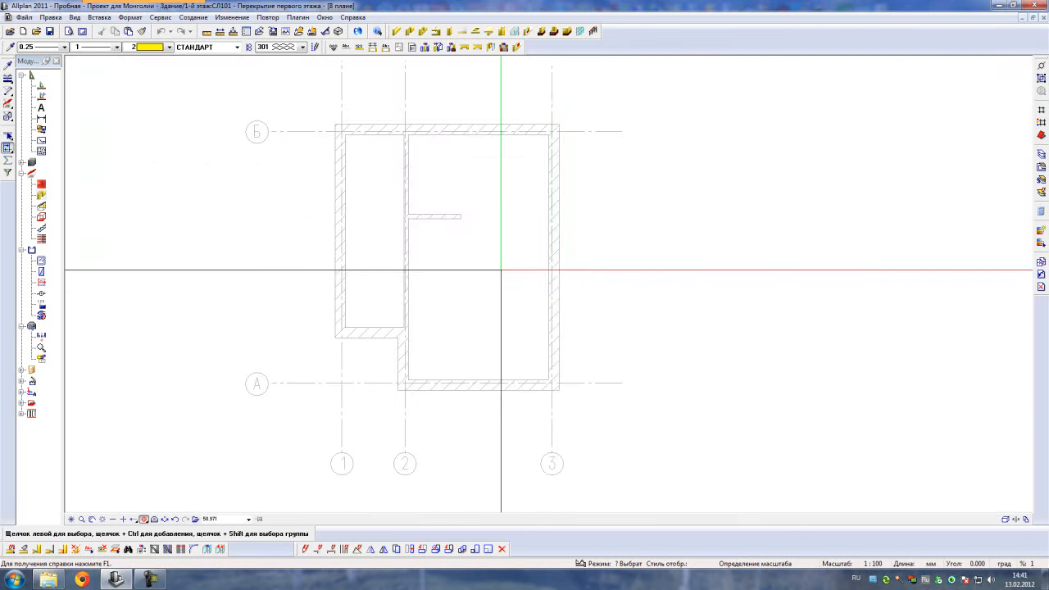
- Start a slab and accept its properties with both edges referenced to the layer's assigned planes at 0.0 offset
{"action": "scroll", "coordinate": [492, 281], "scroll_direction": "down", "scroll_amount": 1}
{"action": "middle_click_drag", "start_coordinate": [405, 292], "coordinate": [445, 294]}
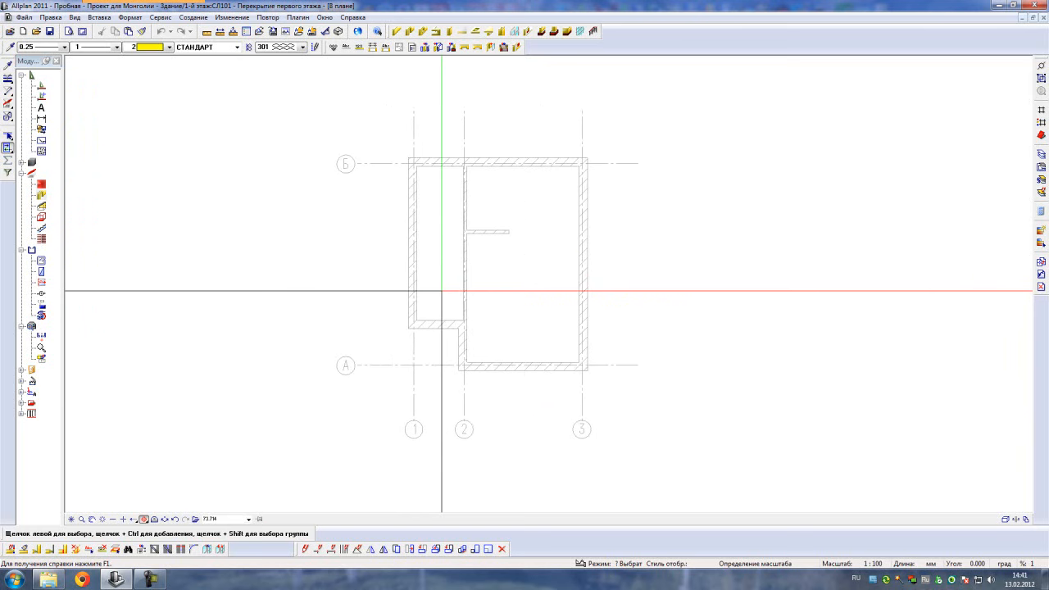
{"action": "left_click", "coordinate": [463, 31]}
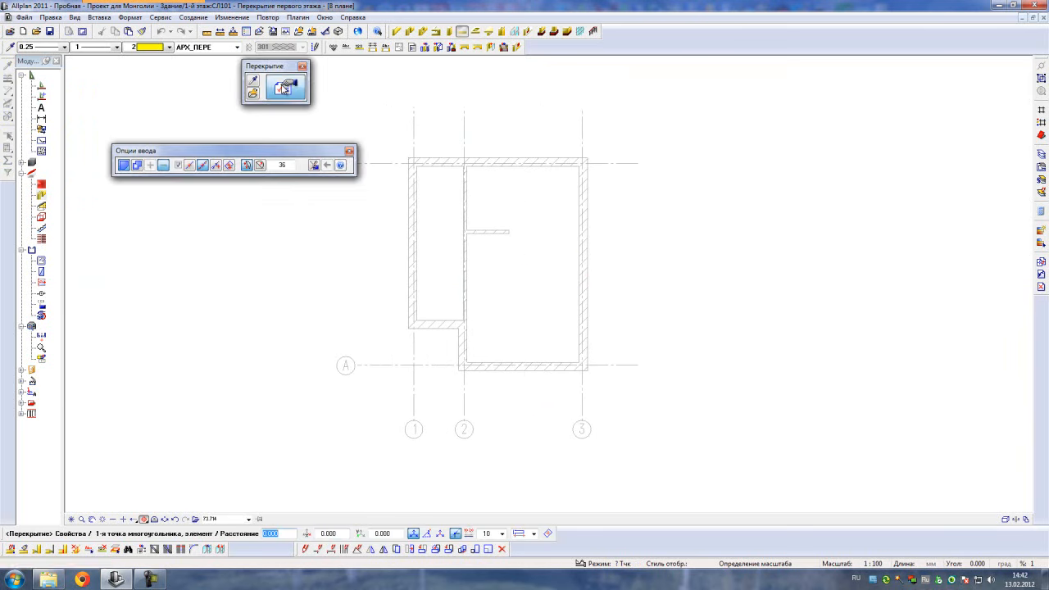
{"action": "left_click", "coordinate": [281, 88]}
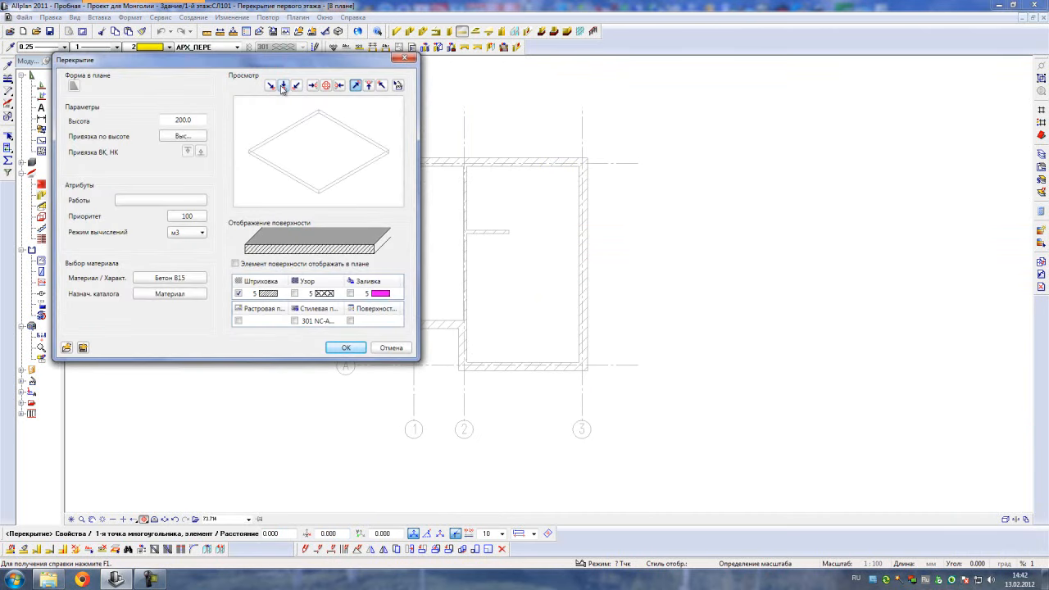
{"action": "left_click", "coordinate": [183, 136]}
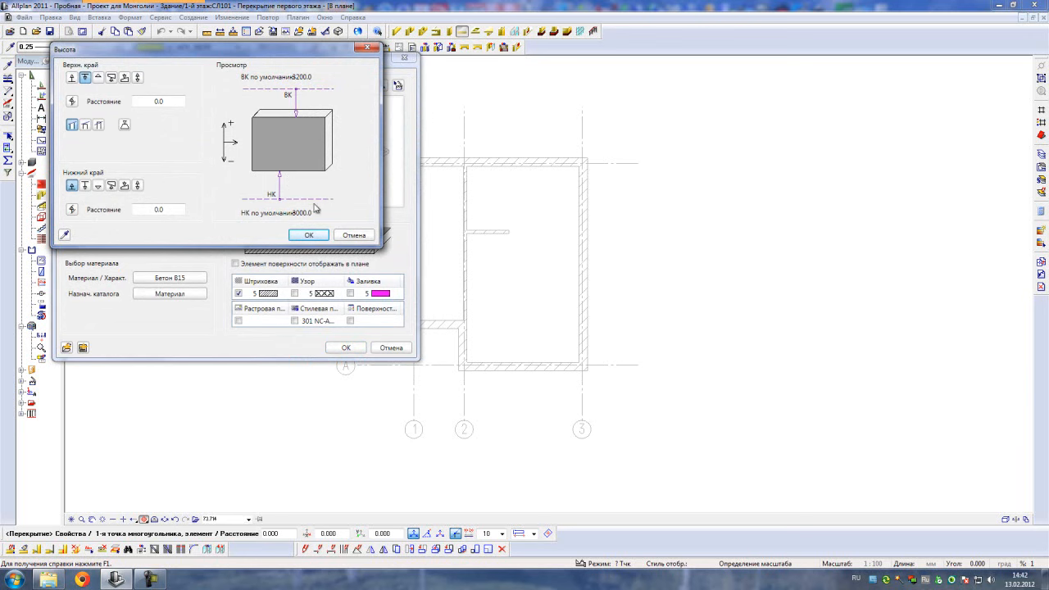
{"action": "left_click", "coordinate": [309, 236]}
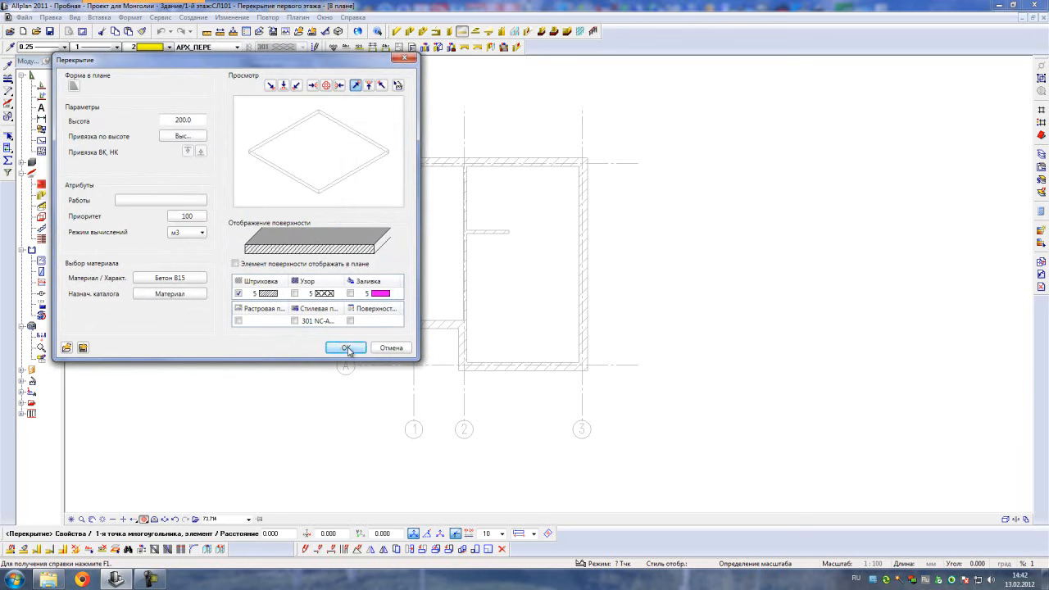
{"action": "left_click", "coordinate": [347, 348]}
- Outline the slab polygon through all six outer corners of the exterior walls, including the notch near axes 1 and 2, and finish the command
{"action": "scroll", "coordinate": [394, 327], "scroll_direction": "up", "scroll_amount": 4}
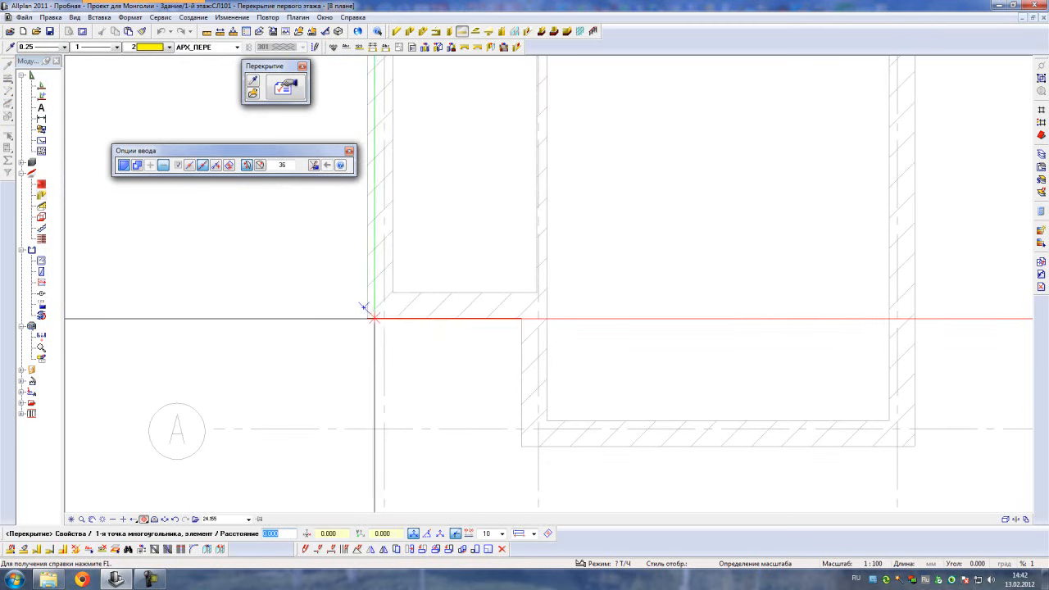
{"action": "left_click", "coordinate": [373, 318]}
{"action": "scroll", "coordinate": [401, 287], "scroll_direction": "down", "scroll_amount": 3}
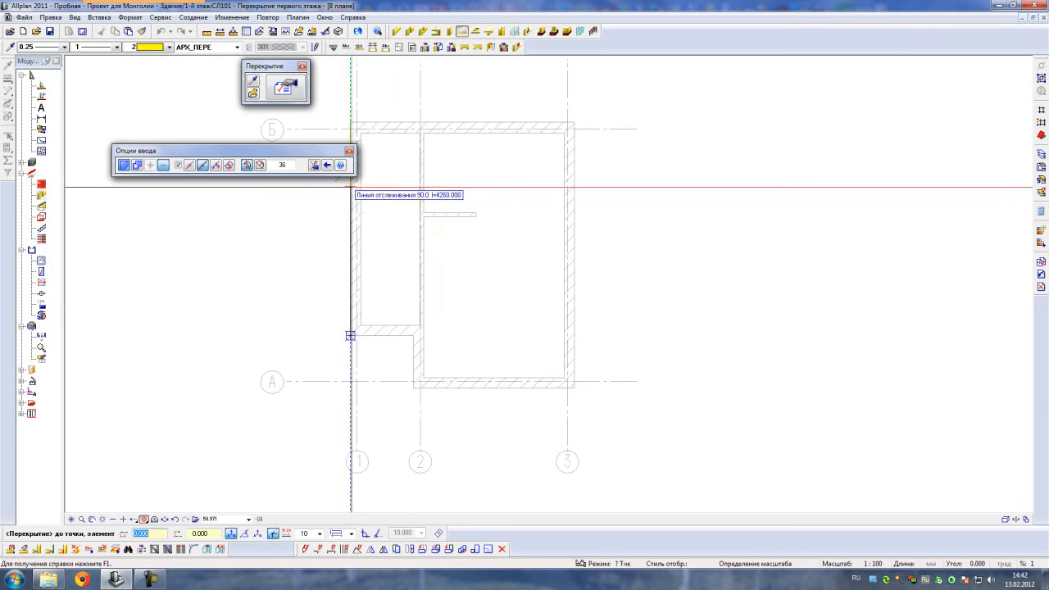
{"action": "scroll", "coordinate": [377, 201], "scroll_direction": "up", "scroll_amount": 4}
{"action": "left_click", "coordinate": [373, 186]}
{"action": "scroll", "coordinate": [311, 205], "scroll_direction": "down", "scroll_amount": 5}
{"action": "scroll", "coordinate": [578, 214], "scroll_direction": "up", "scroll_amount": 3}
{"action": "left_click", "coordinate": [527, 183]}
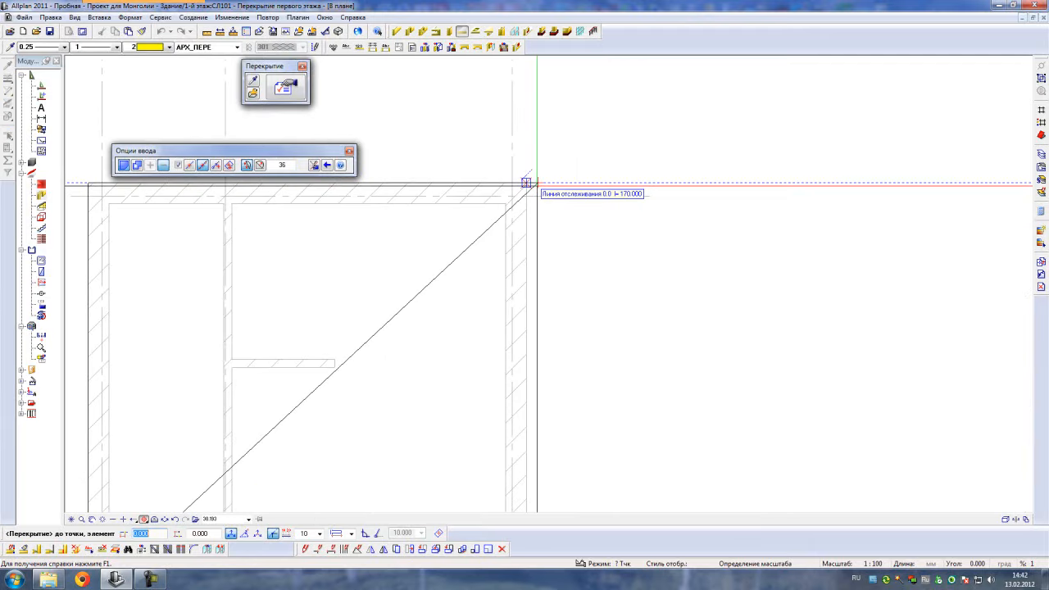
{"action": "scroll", "coordinate": [555, 316], "scroll_direction": "down", "scroll_amount": 3}
{"action": "scroll", "coordinate": [520, 445], "scroll_direction": "up", "scroll_amount": 4}
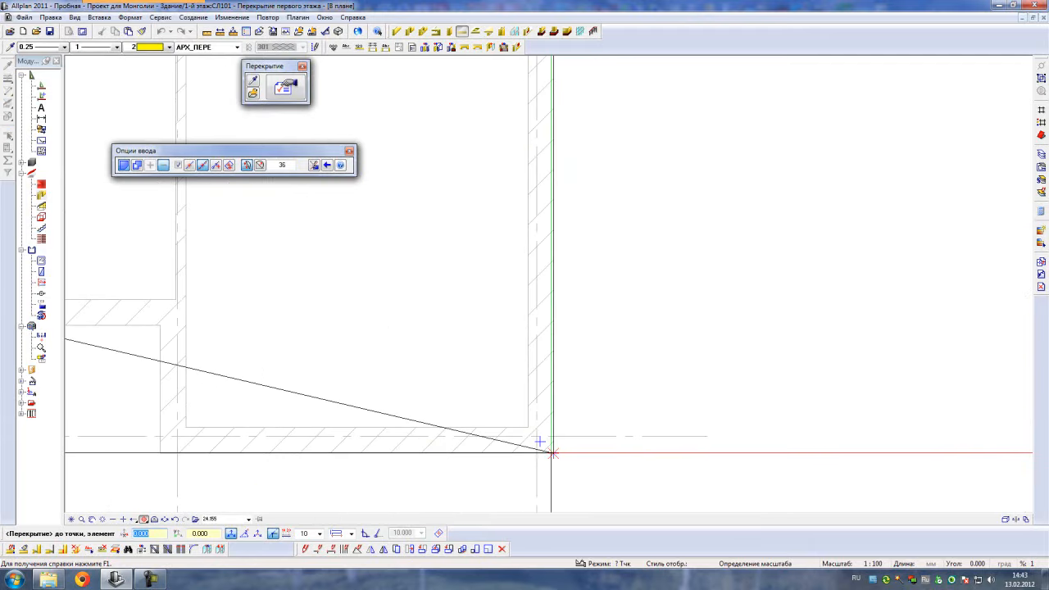
{"action": "left_click", "coordinate": [540, 442]}
{"action": "scroll", "coordinate": [557, 435], "scroll_direction": "down", "scroll_amount": 3}
{"action": "scroll", "coordinate": [320, 426], "scroll_direction": "up", "scroll_amount": 3}
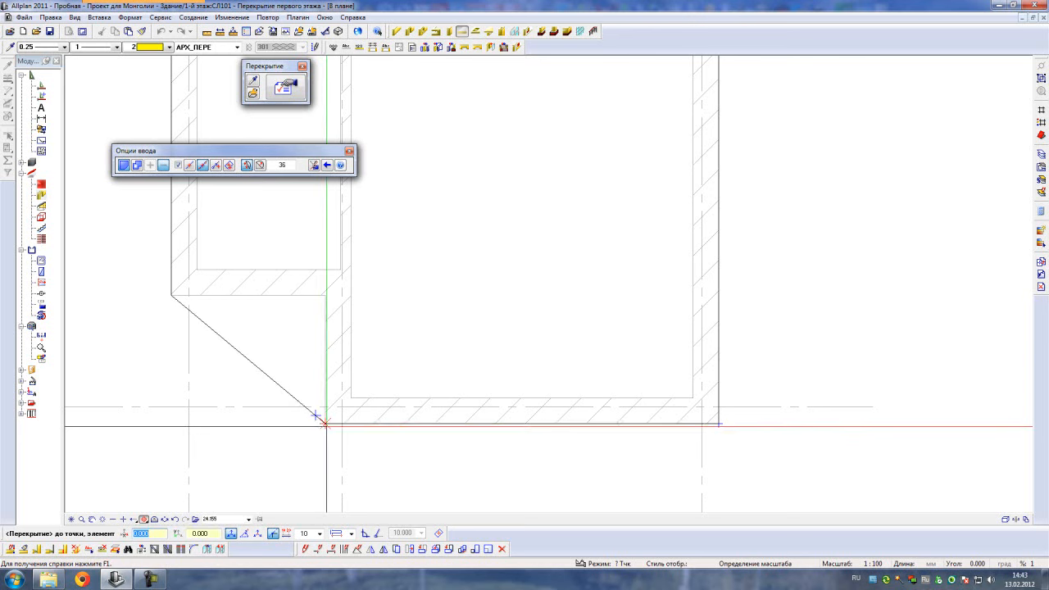
{"action": "left_click", "coordinate": [325, 422]}
{"action": "left_click", "coordinate": [325, 295]}
{"action": "key", "text": "Escape"}
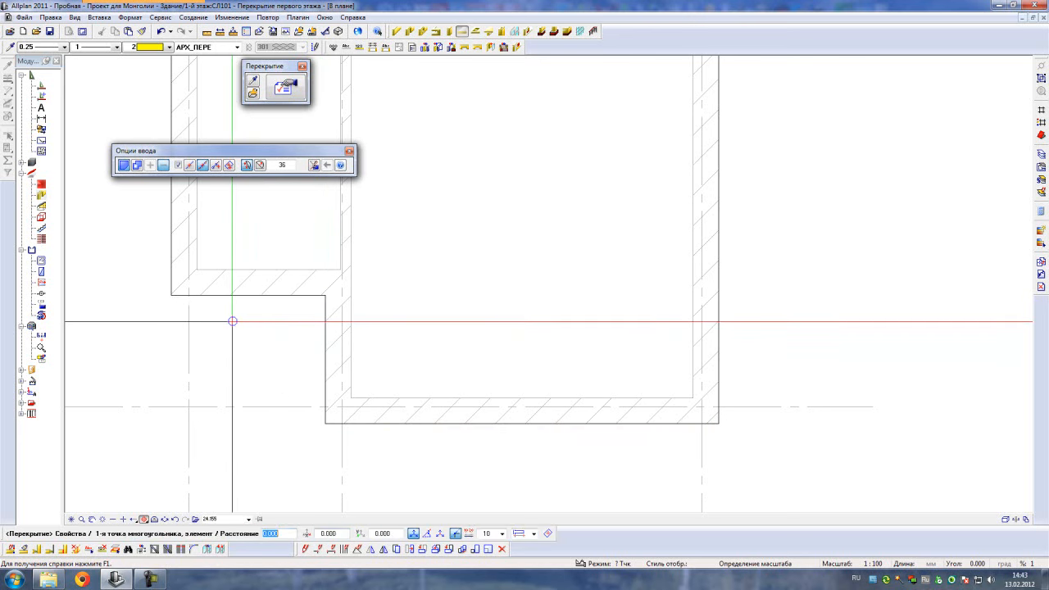
{"action": "scroll", "coordinate": [233, 321], "scroll_direction": "down", "scroll_amount": 4}
{"action": "key", "text": "Escape"}
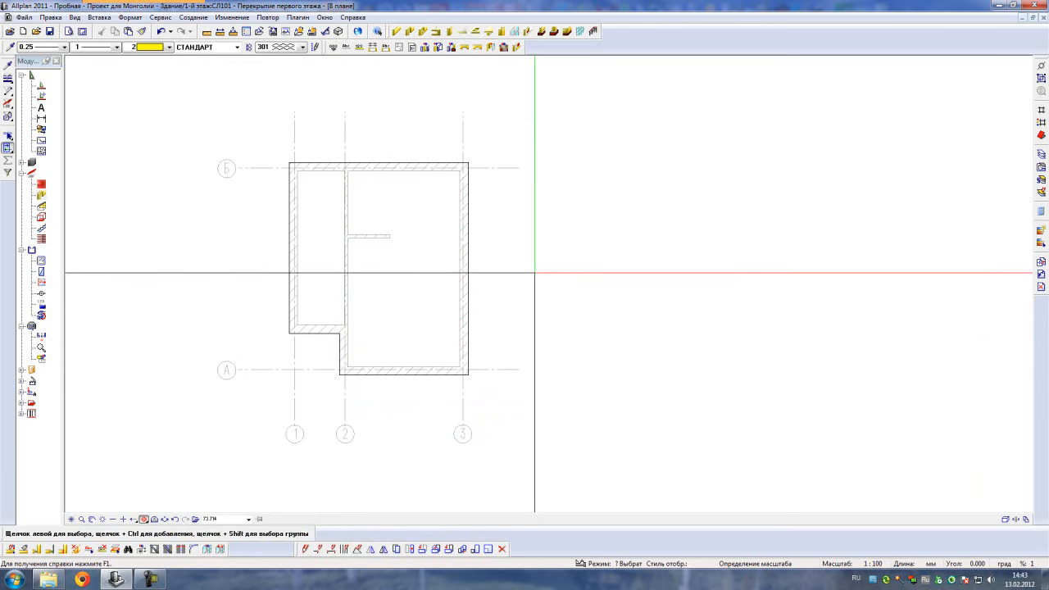
- Examine the slab on top of the walls in the 3D animation view and return to the plan
{"action": "scroll", "coordinate": [535, 273], "scroll_direction": "up", "scroll_amount": 1}
{"action": "middle_click_drag", "start_coordinate": [535, 273], "coordinate": [758, 277]}
{"action": "key", "text": "F4"}
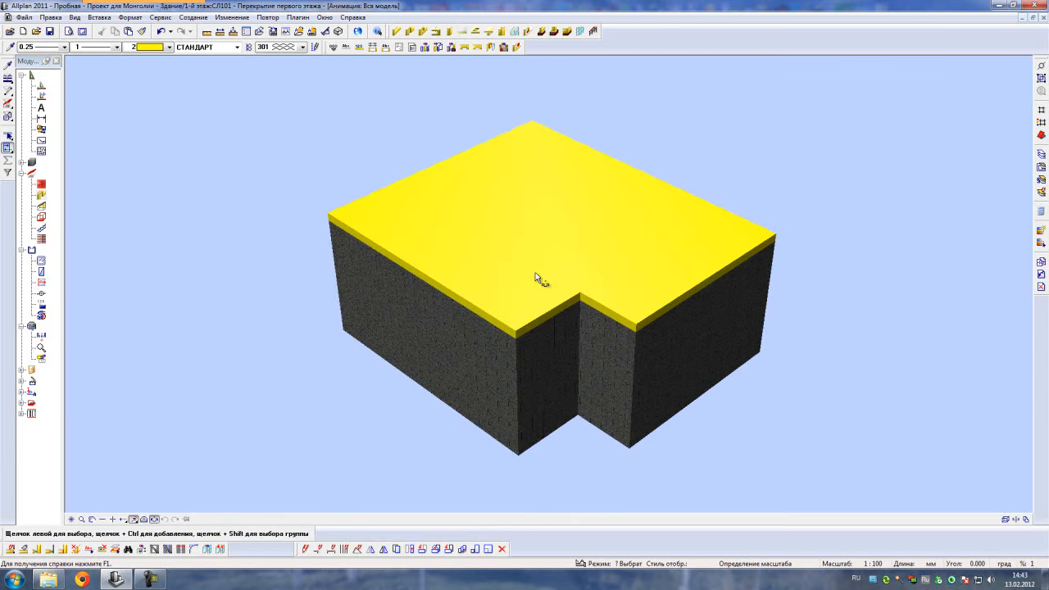
{"action": "left_click_drag", "start_coordinate": [477, 274], "coordinate": [480, 244]}
{"action": "key", "text": "F4"}
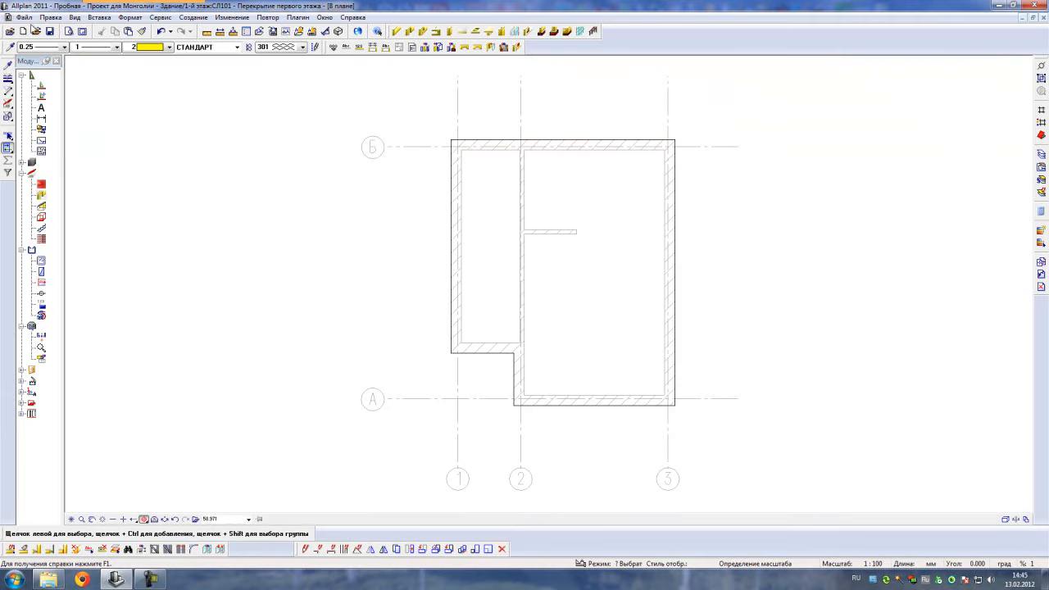
- Make layer 100 (План первого этажа) active and switch off layer 101 (Перекрытие первого этажа)
{"action": "left_click", "coordinate": [69, 31]}
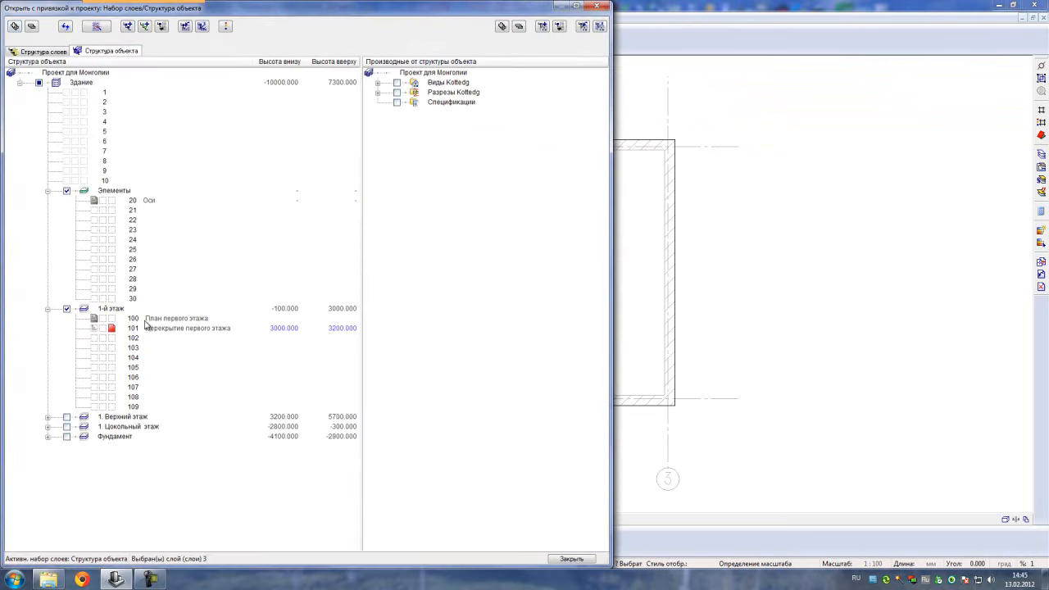
{"action": "left_click", "coordinate": [111, 319]}
{"action": "left_click", "coordinate": [103, 329]}
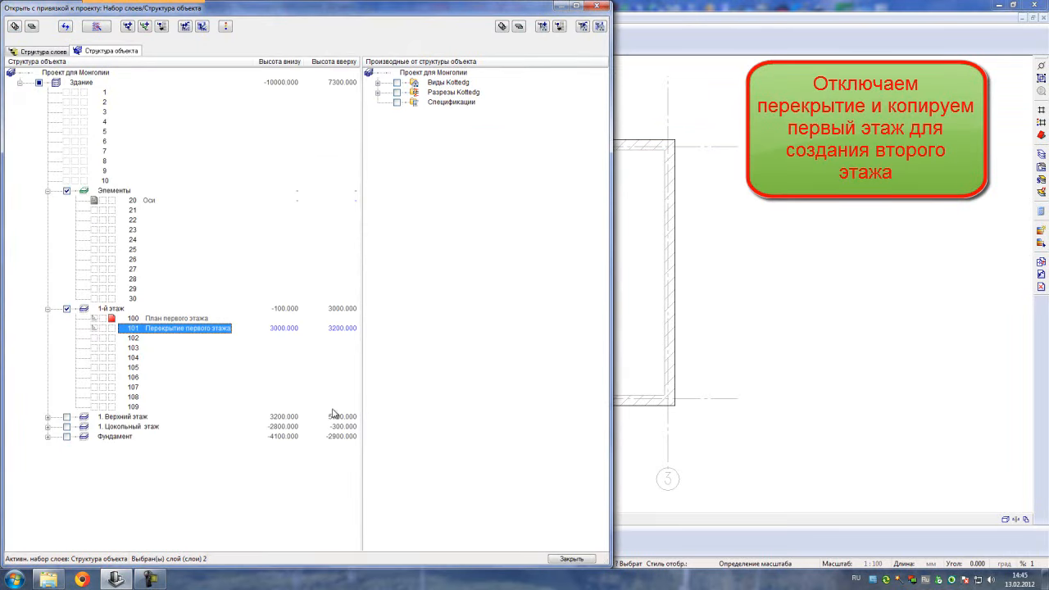
{"action": "left_click", "coordinate": [572, 559]}
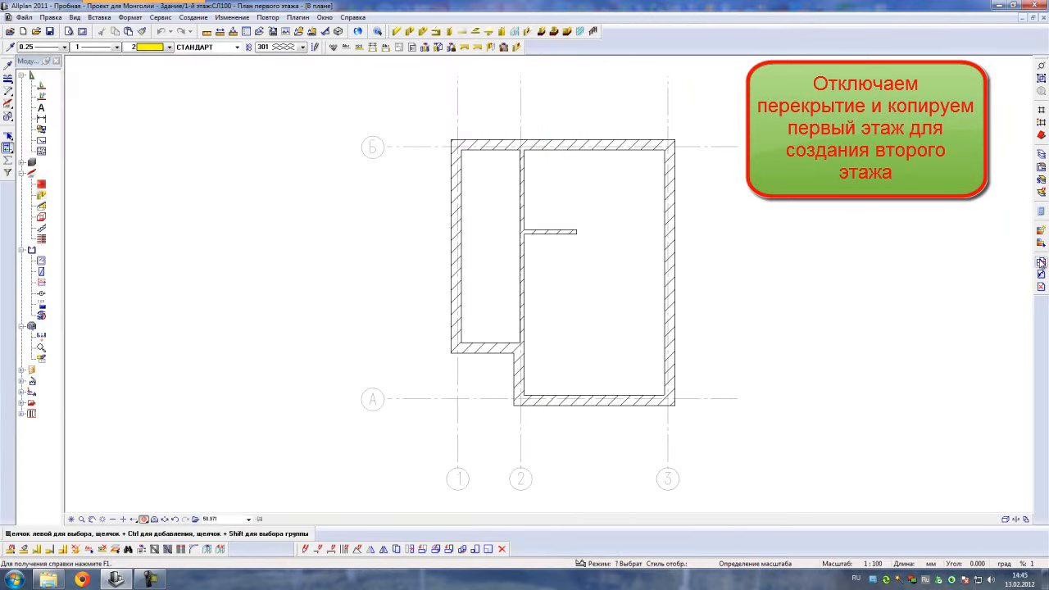
- Copy all elements of the first-floor plan to layer 200 of 1. Верхний этаж, choosing the target from the object structure
{"action": "left_click", "coordinate": [1041, 261]}
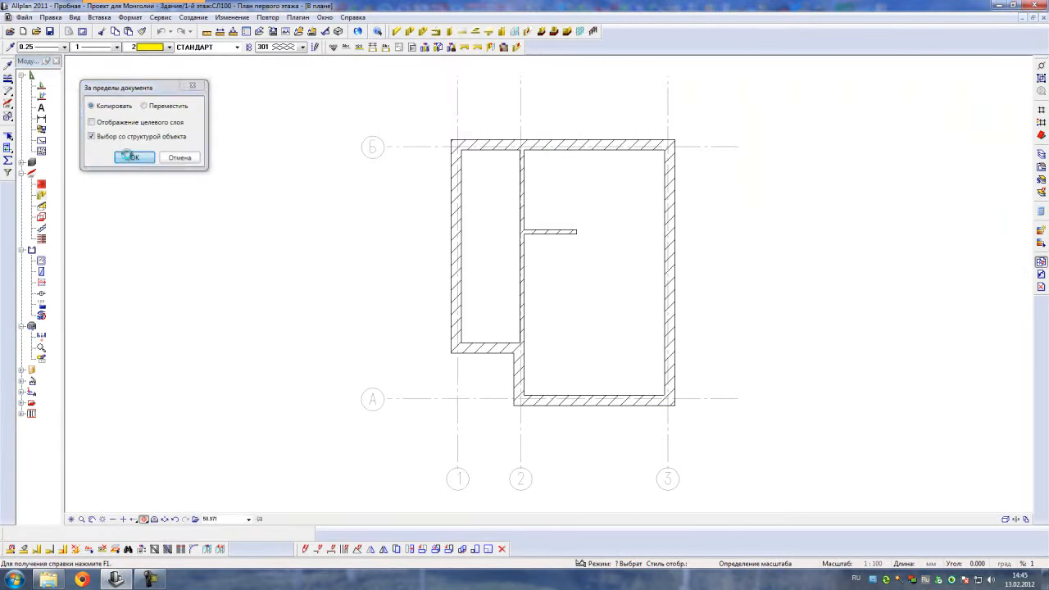
{"action": "left_click", "coordinate": [132, 157]}
{"action": "scroll", "coordinate": [156, 309], "scroll_direction": "down", "scroll_amount": 2}
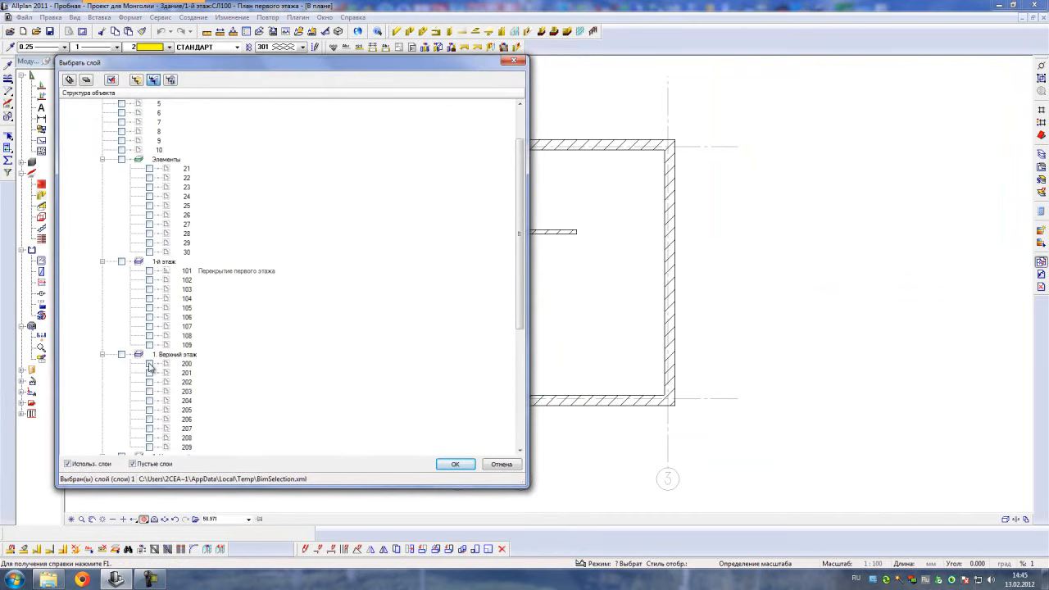
{"action": "scroll", "coordinate": [150, 369], "scroll_direction": "down", "scroll_amount": 3}
{"action": "left_click", "coordinate": [149, 281]}
{"action": "left_click", "coordinate": [454, 465]}
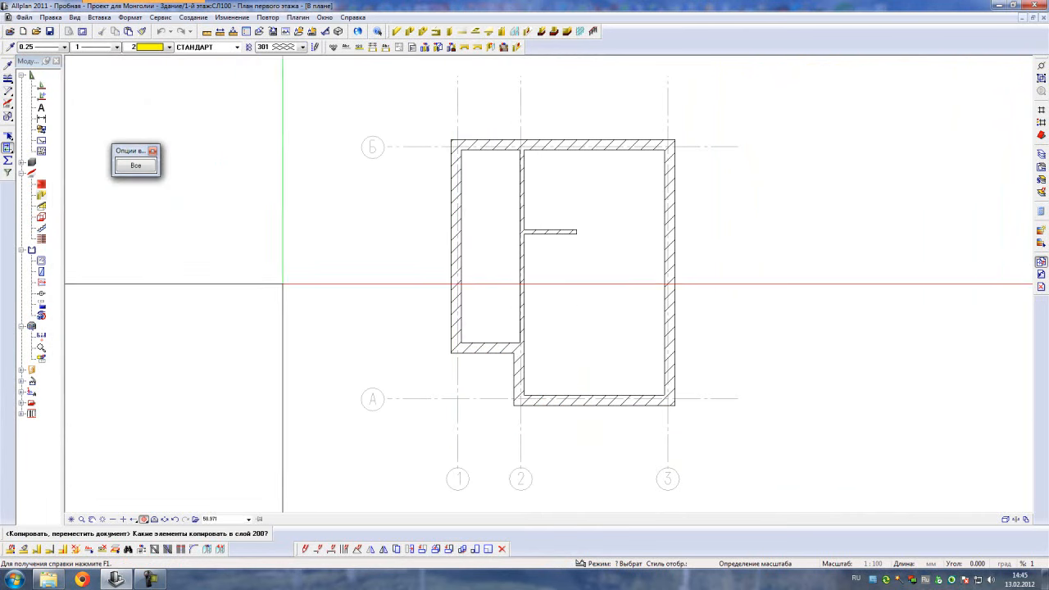
{"action": "left_click", "coordinate": [135, 165]}
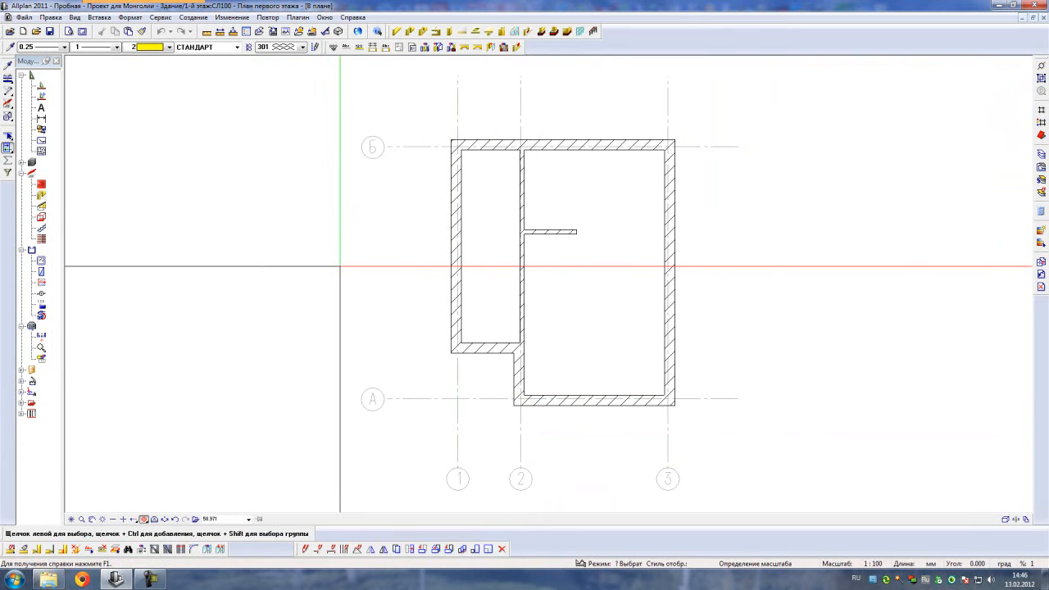
- Assign both planes of 1. Верхний этаж to the copied layer 200 in the object structure and accept the floor behaviour settings
{"action": "left_click", "coordinate": [8, 30]}
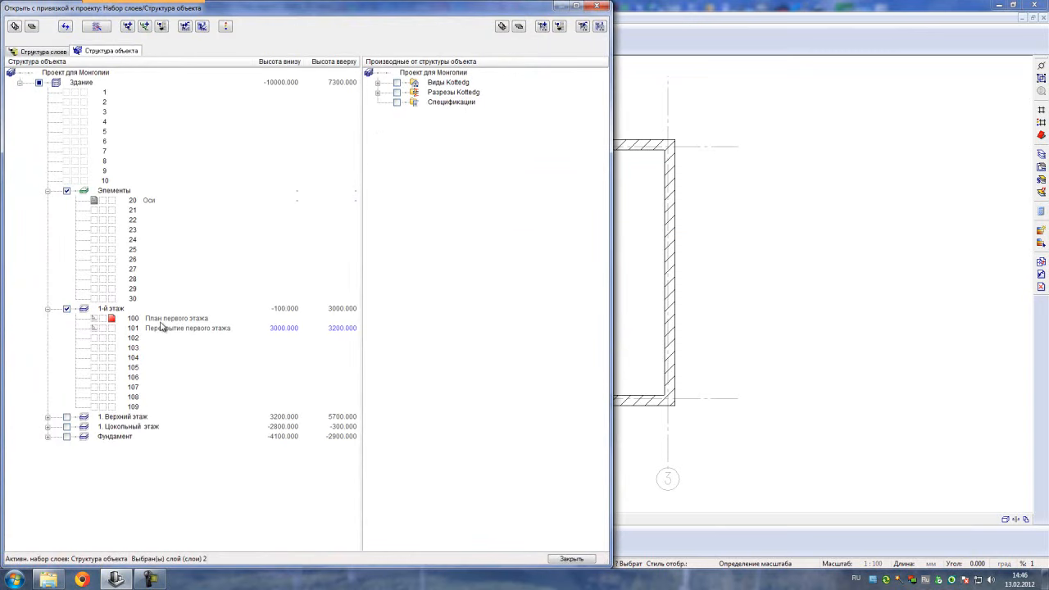
{"action": "left_click", "coordinate": [49, 416]}
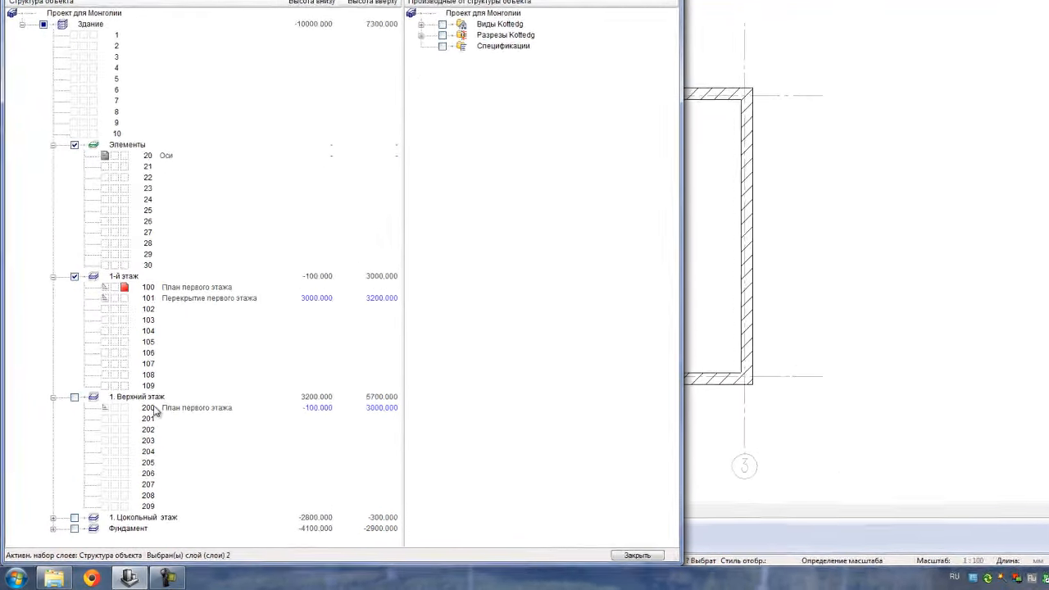
{"action": "left_click", "coordinate": [149, 427]}
{"action": "right_click", "coordinate": [197, 382]}
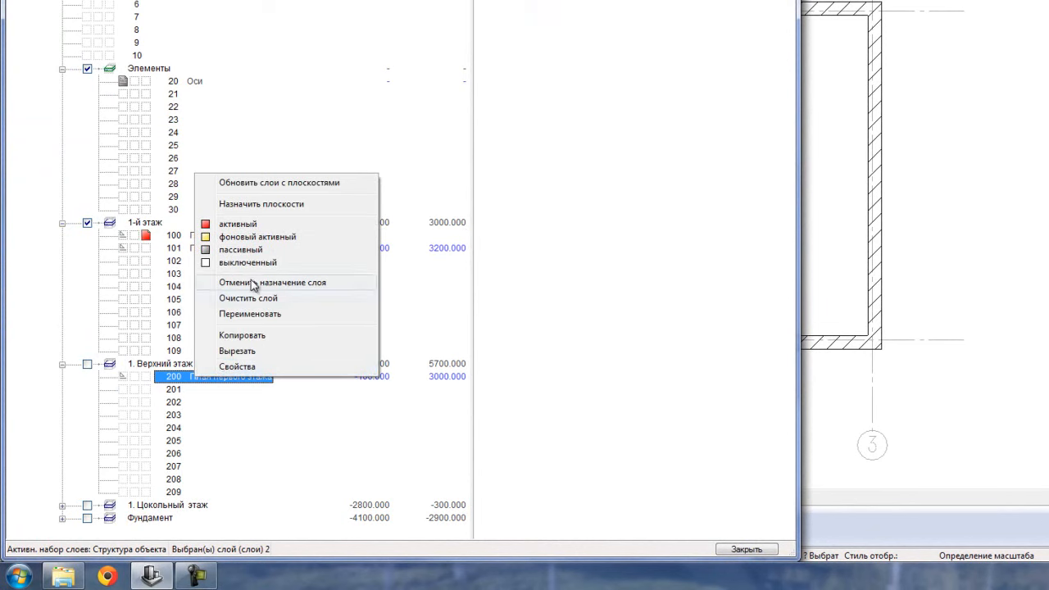
{"action": "left_click", "coordinate": [261, 205]}
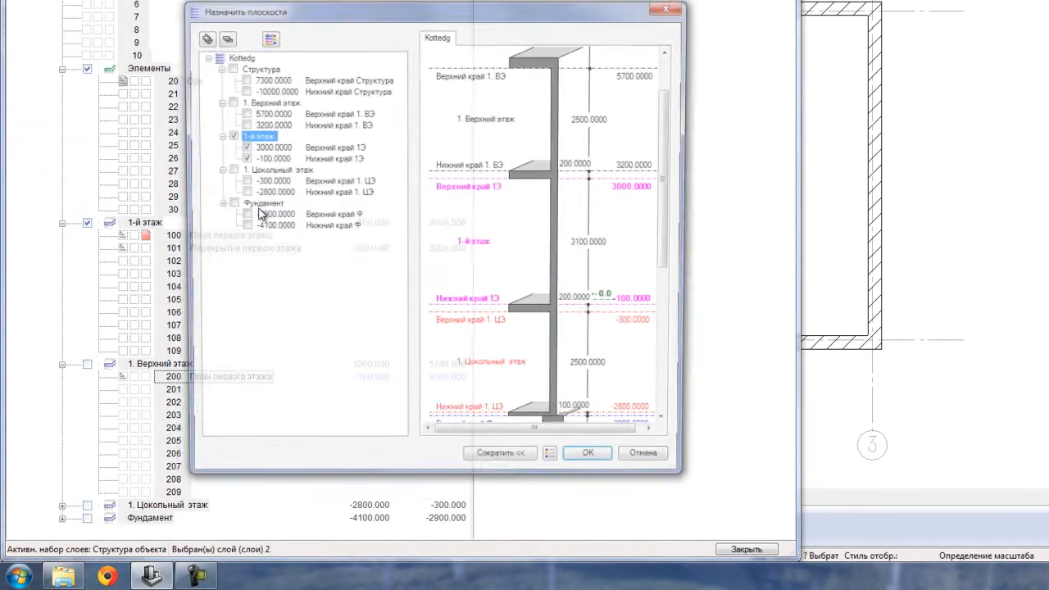
{"action": "left_click", "coordinate": [229, 102]}
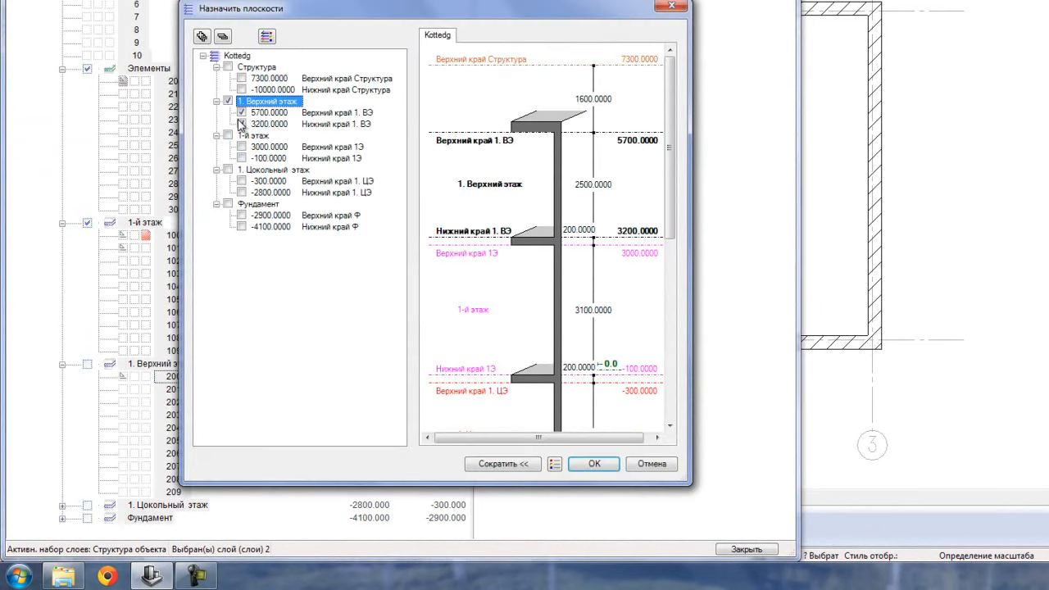
{"action": "left_click", "coordinate": [594, 464]}
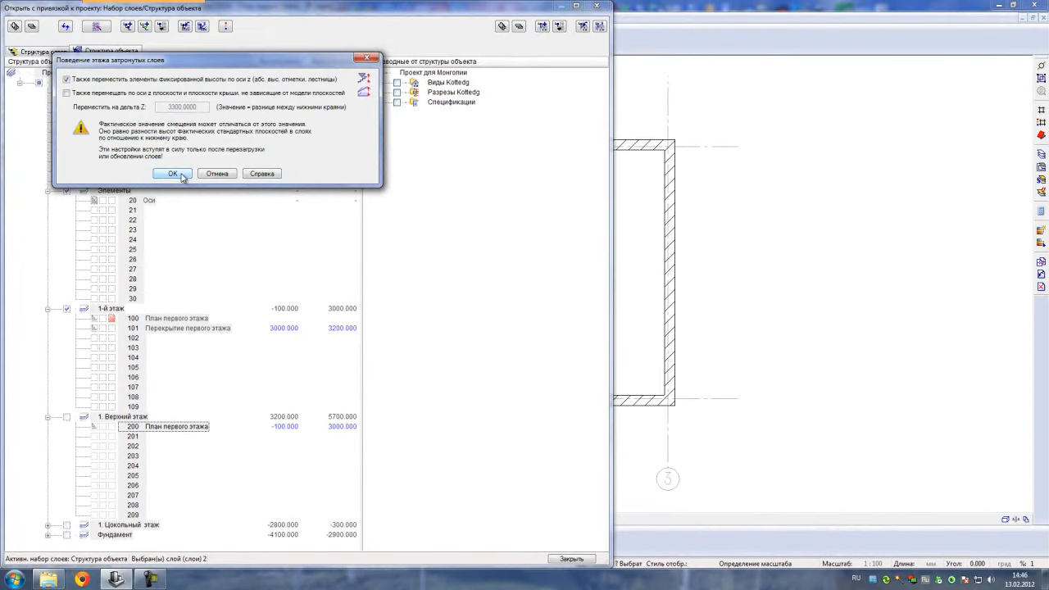
{"action": "left_click", "coordinate": [173, 174]}
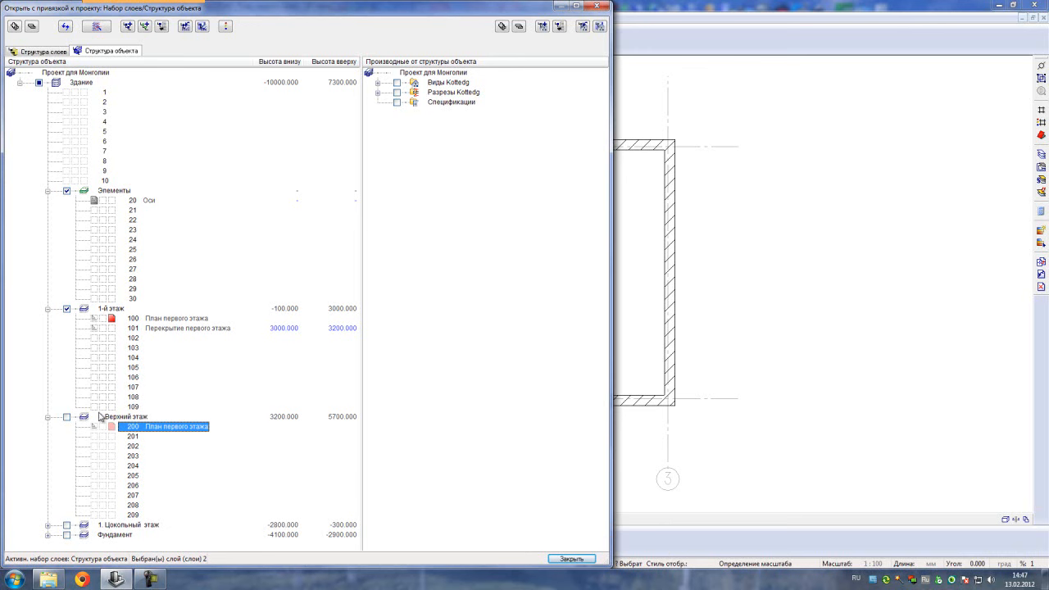
- Switch on 1. Верхний этаж with layer 200 active and examine both floors in the 3D animation view
{"action": "left_click", "coordinate": [66, 418]}
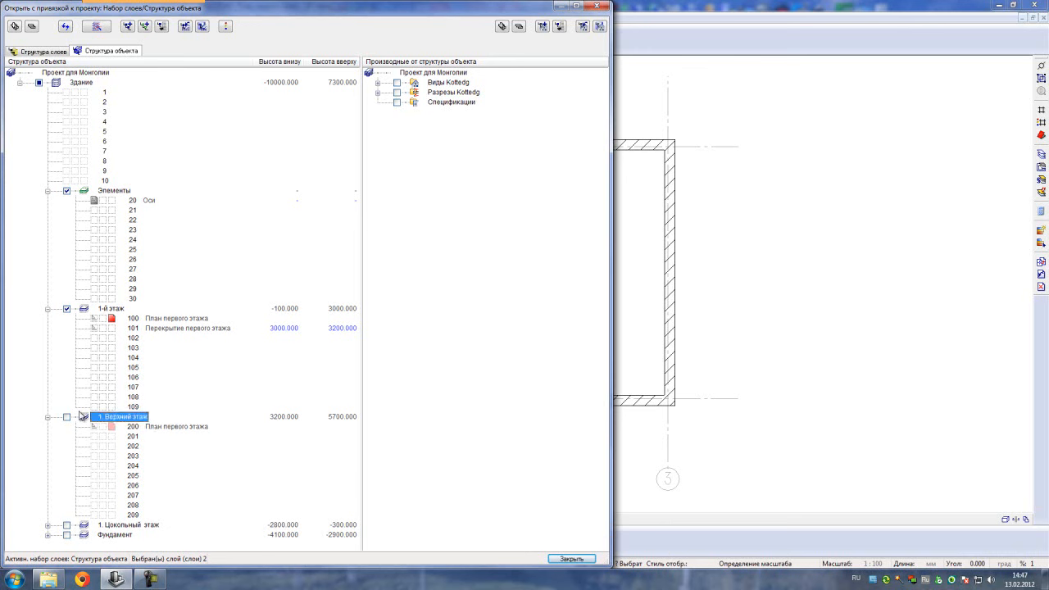
{"action": "left_click", "coordinate": [66, 417]}
{"action": "left_click", "coordinate": [579, 558]}
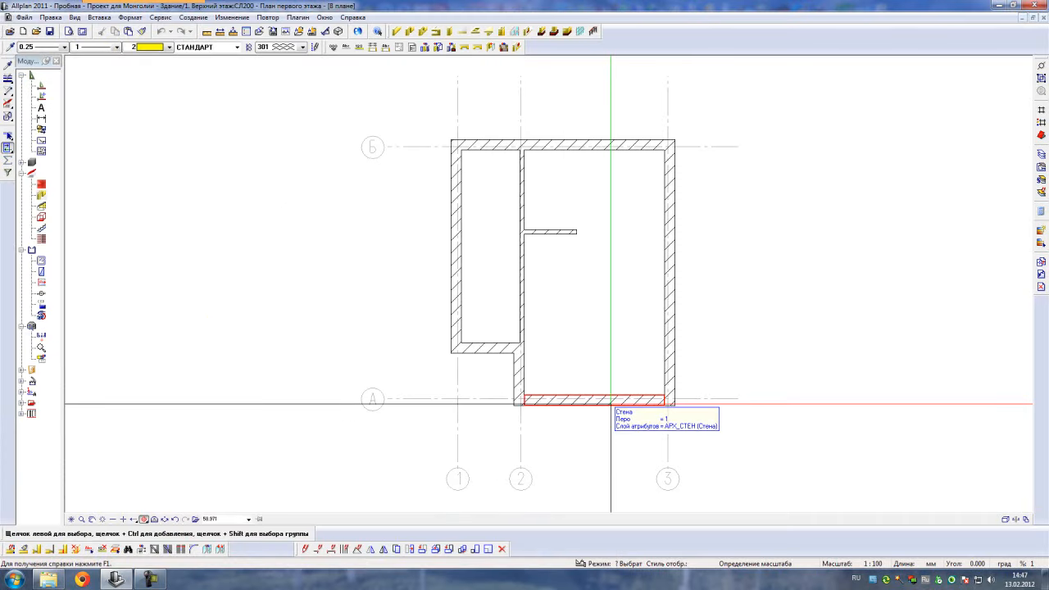
{"action": "key", "text": "F4"}
{"action": "left_click_drag", "start_coordinate": [612, 405], "coordinate": [576, 317]}
{"action": "left_click_drag", "start_coordinate": [447, 274], "coordinate": [544, 392]}
- Set layer 101 (Перекрытие первого этажа) to background active, examine the whole model in 3D, and return to the plan
{"action": "left_click", "coordinate": [8, 32]}
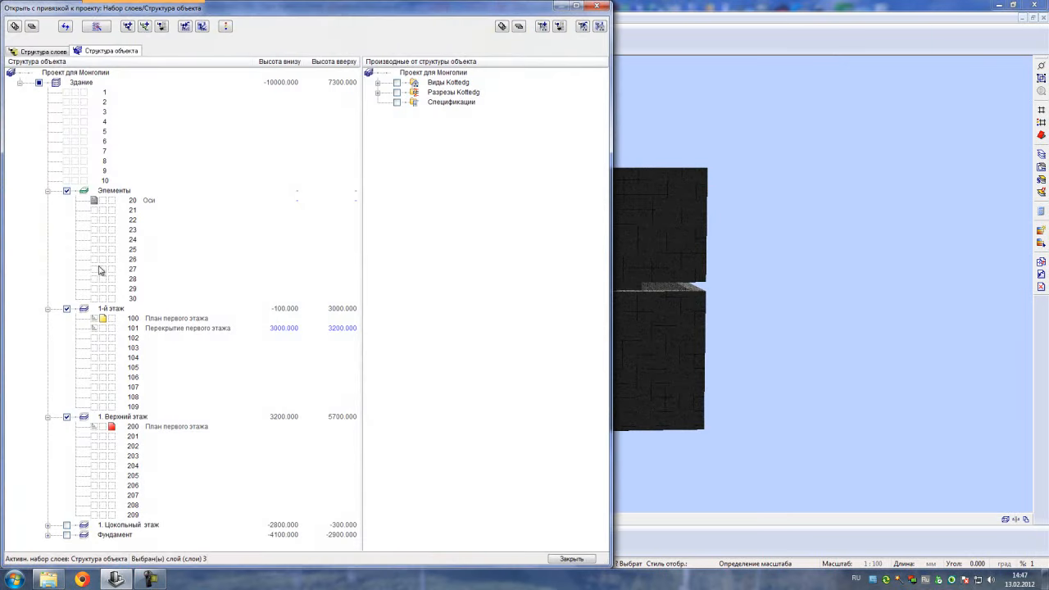
{"action": "left_click", "coordinate": [103, 328]}
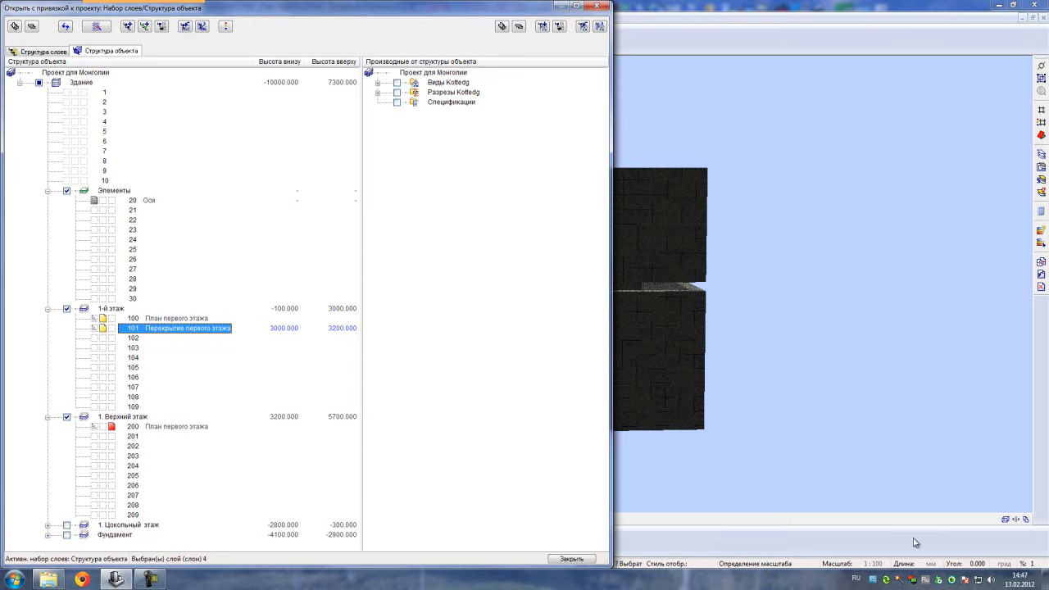
{"action": "left_click", "coordinate": [576, 560]}
{"action": "left_click_drag", "start_coordinate": [612, 377], "coordinate": [400, 163]}
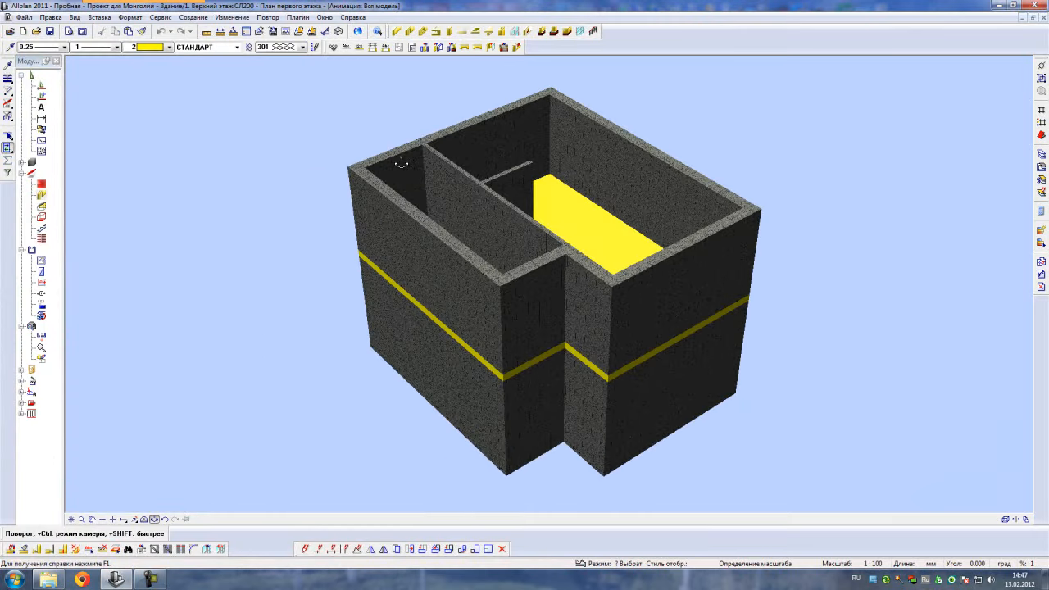
{"action": "left_click", "coordinate": [1045, 18]}
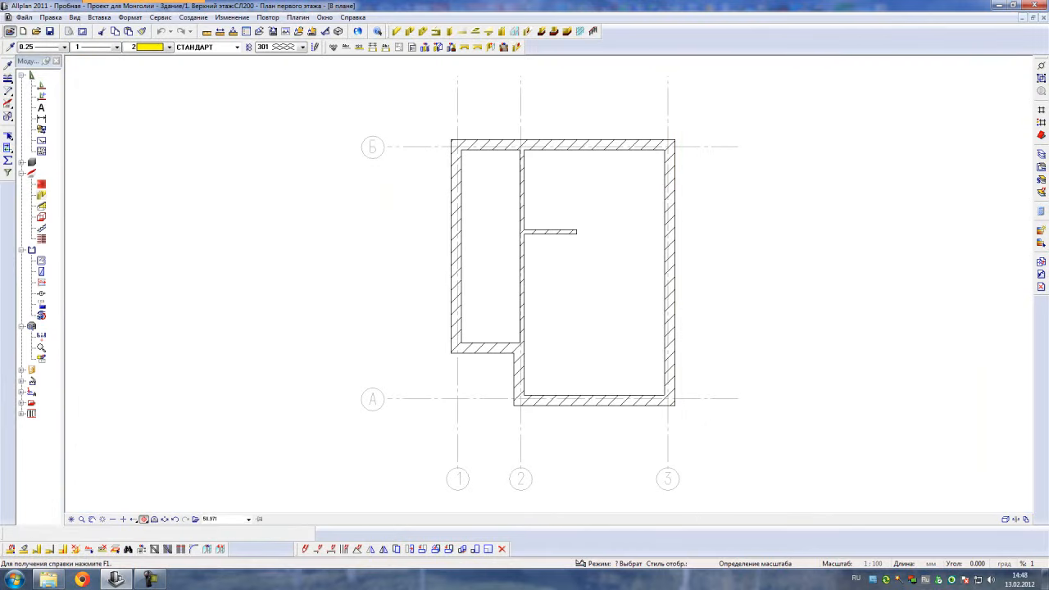
- Switch off layer 200, set layer 101 to passive, and make layer 100 (План первого этажа) active
{"action": "left_click", "coordinate": [10, 31]}
{"action": "left_click", "coordinate": [112, 427]}
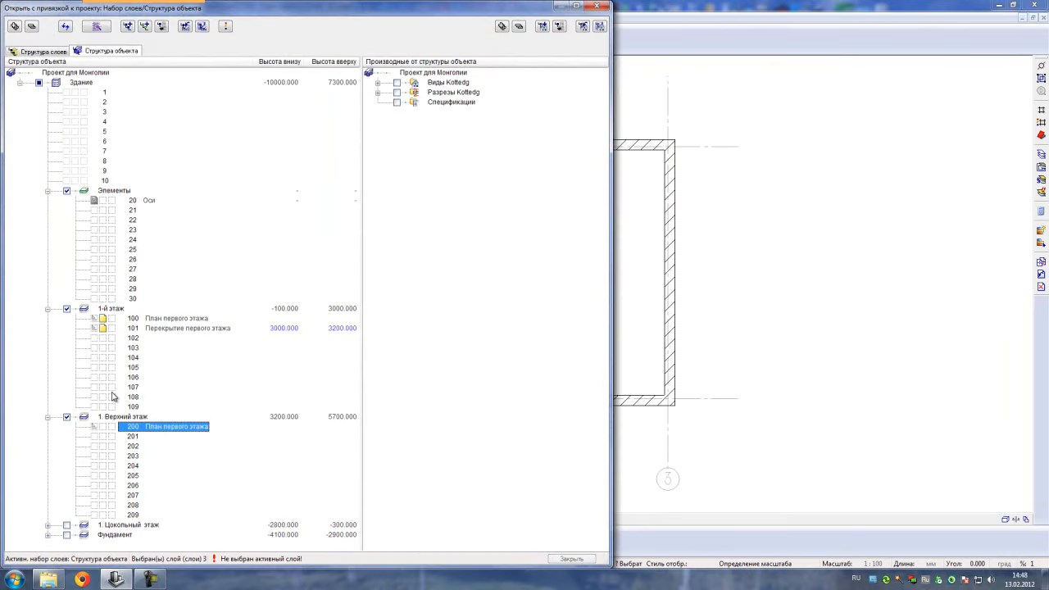
{"action": "left_click", "coordinate": [98, 329]}
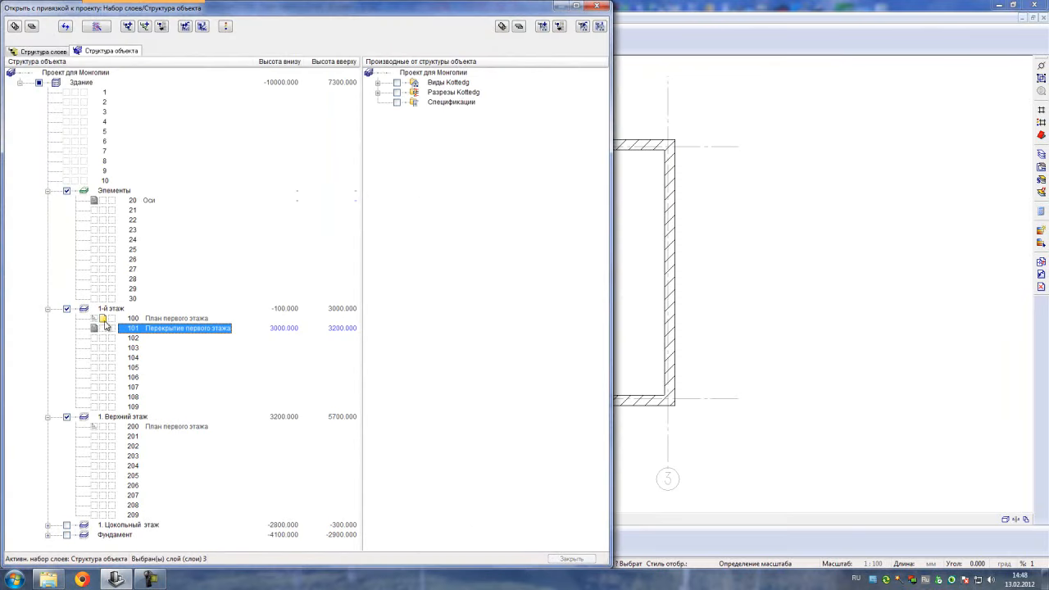
{"action": "left_click", "coordinate": [112, 319]}
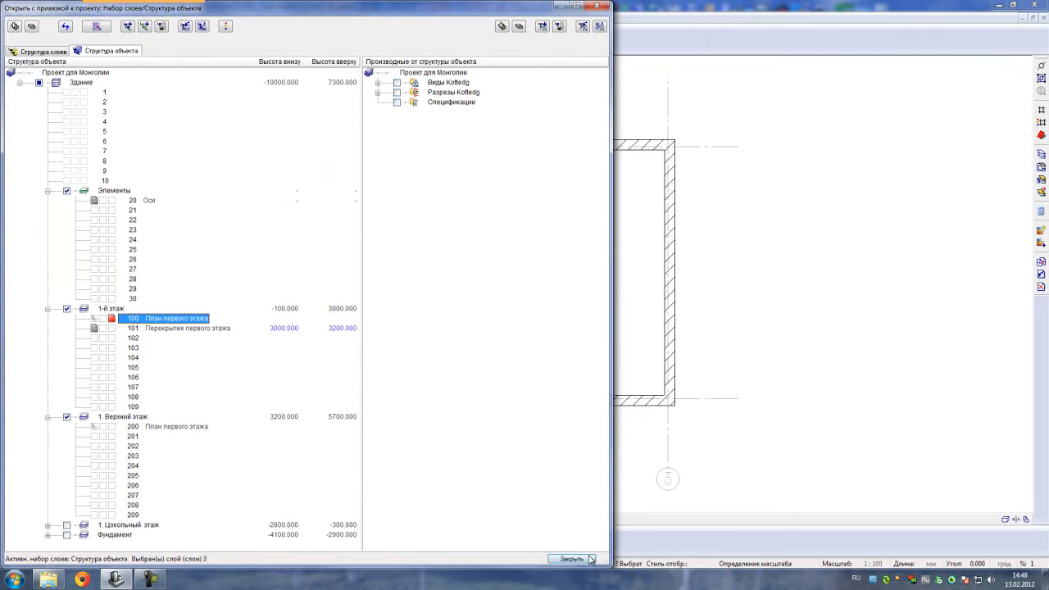
{"action": "left_click", "coordinate": [589, 559]}
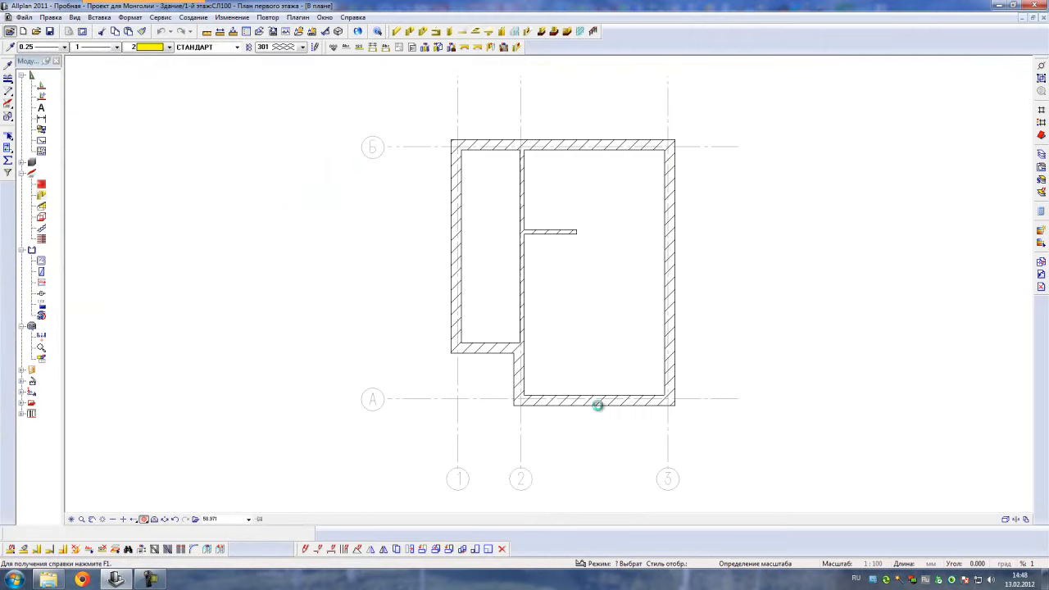
{"action": "left_click", "coordinate": [450, 31]}
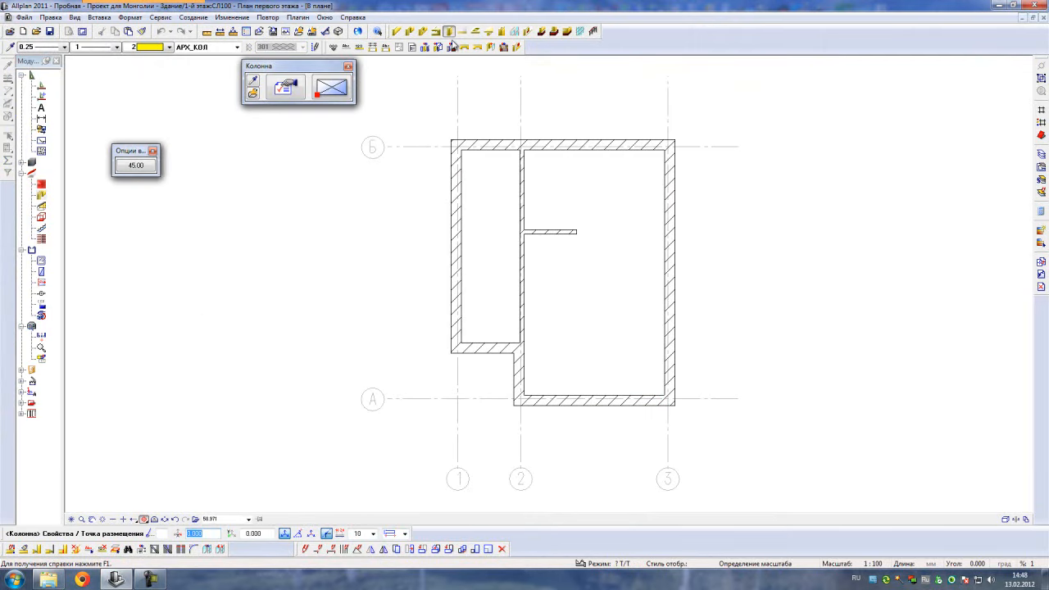
{"action": "key", "text": "Escape"}
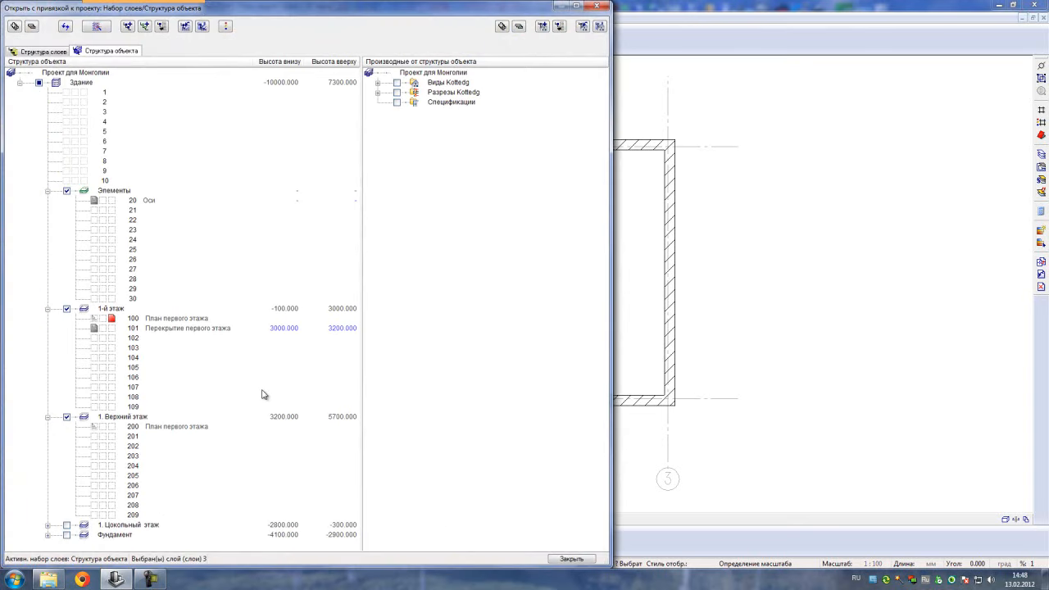
{"action": "key", "text": "Escape"}
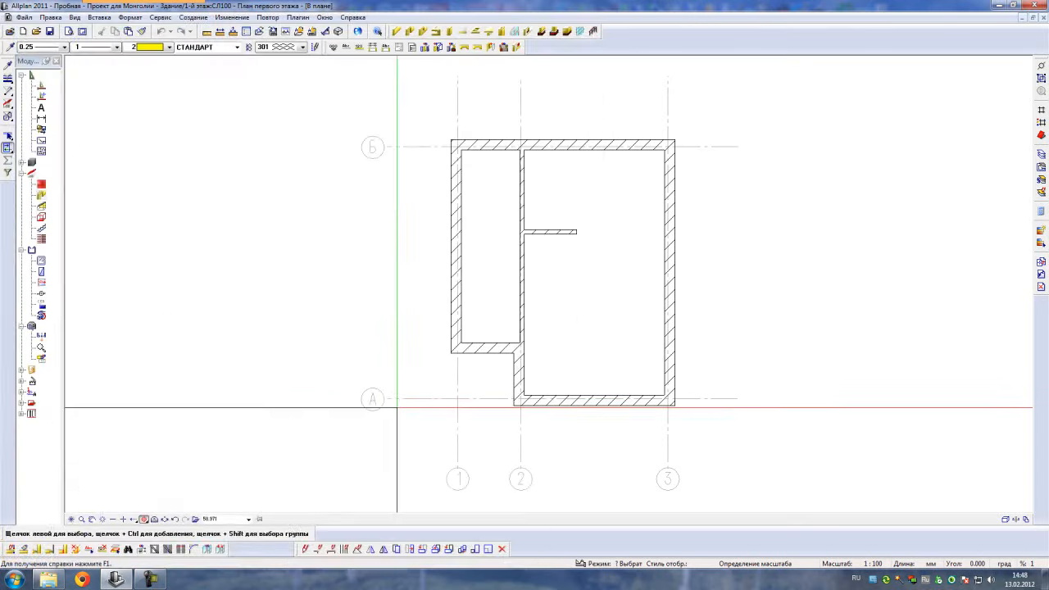
- Examine the first-floor walls and slab outline in the 3D animation view and return to the plan
{"action": "middle_click_drag", "start_coordinate": [481, 399], "coordinate": [424, 379]}
{"action": "scroll", "coordinate": [422, 359], "scroll_direction": "up", "scroll_amount": 1}
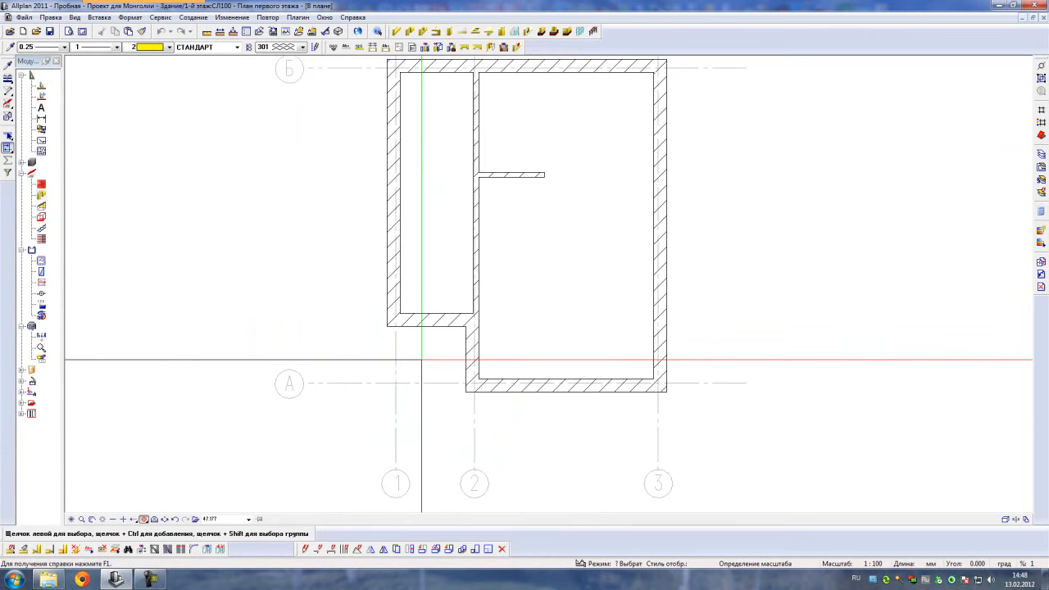
{"action": "key", "text": "F4"}
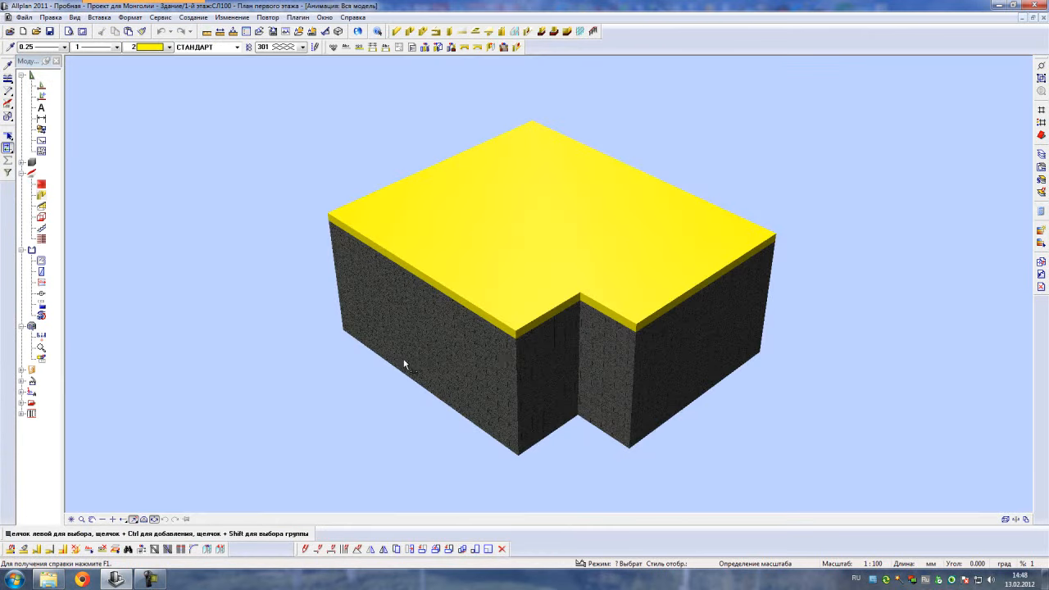
{"action": "left_click", "coordinate": [1043, 19]}
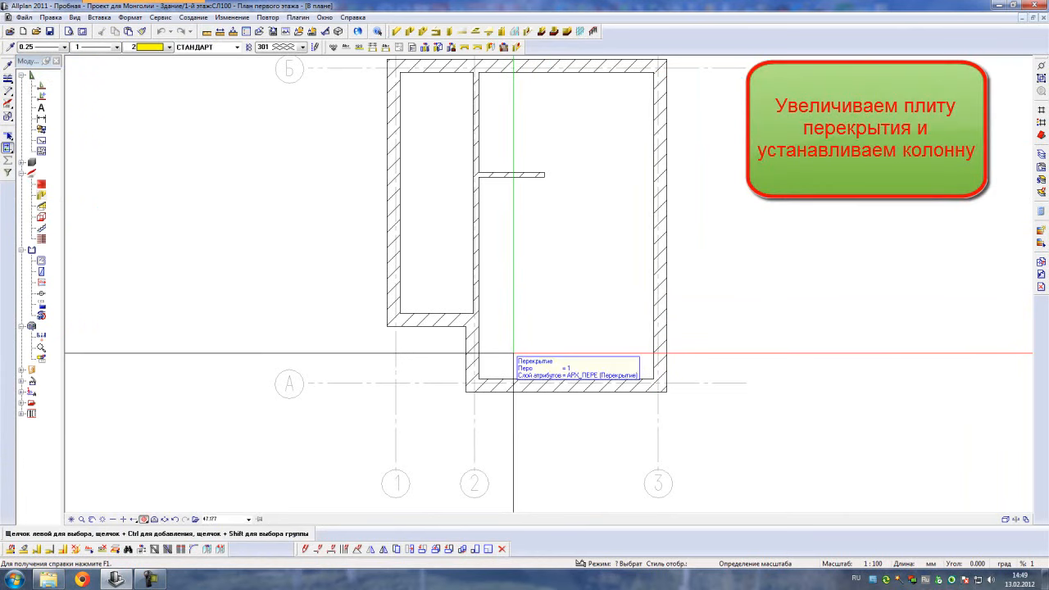
- Make layer 101 (Перекрытие первого этажа) active and set layer 100 to passive
{"action": "double_click", "coordinate": [215, 276]}
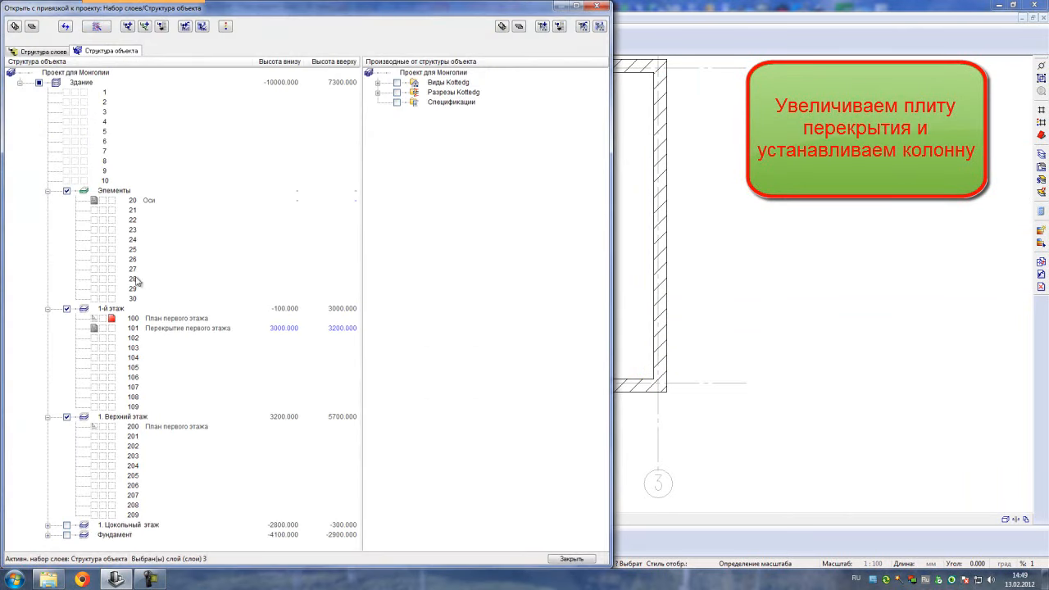
{"action": "left_click", "coordinate": [112, 329]}
{"action": "left_click", "coordinate": [94, 319]}
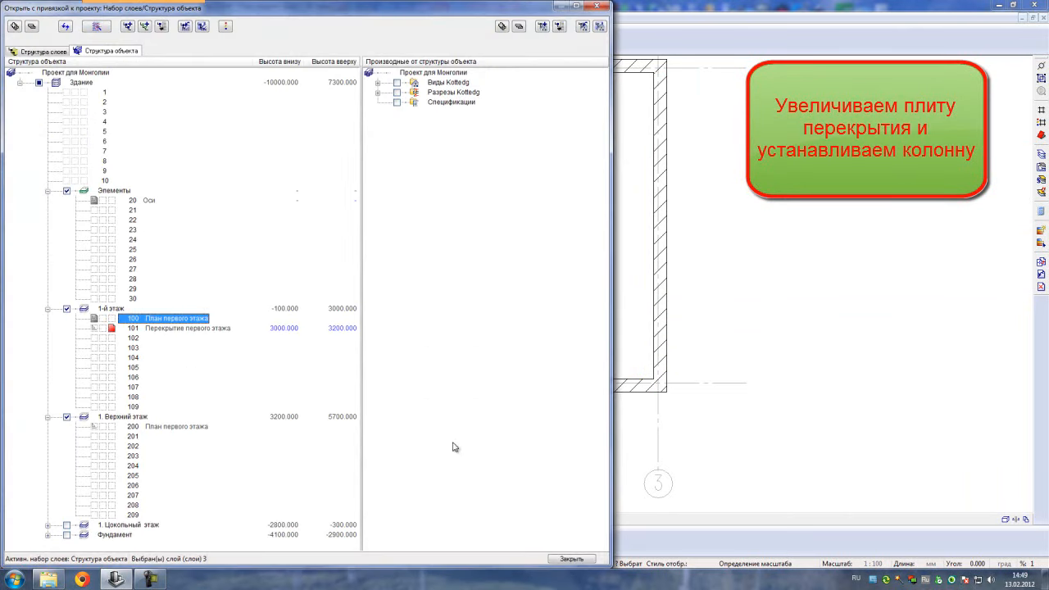
{"action": "left_click", "coordinate": [590, 559]}
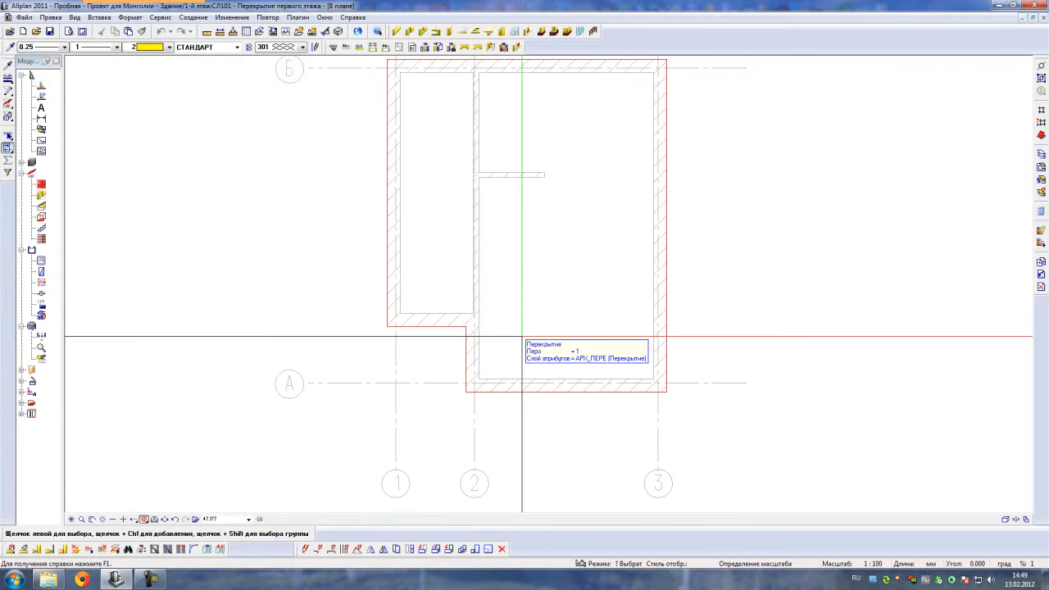
- Extend the floor slab with a rectangle that fills the notch between axes 1 and 2 near axis А
{"action": "right_click", "coordinate": [522, 337]}
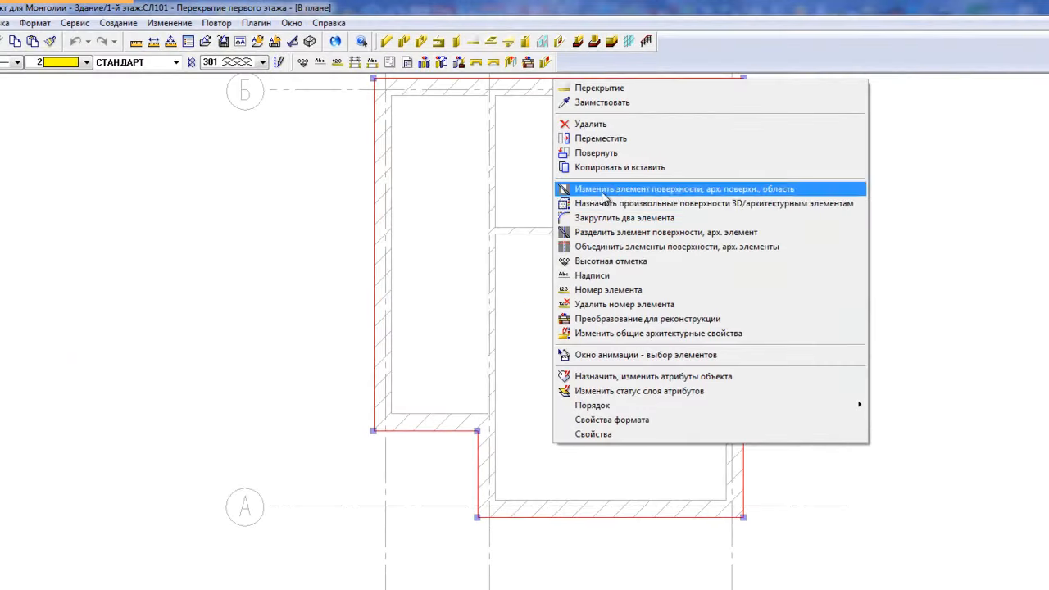
{"action": "left_click", "coordinate": [560, 142]}
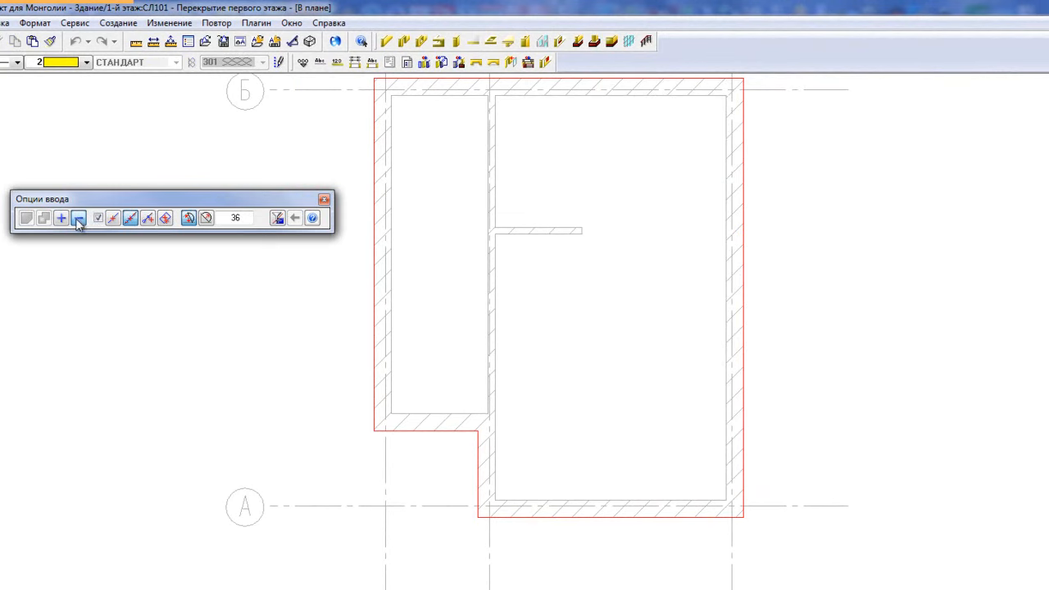
{"action": "left_click", "coordinate": [373, 430]}
{"action": "left_click", "coordinate": [477, 515]}
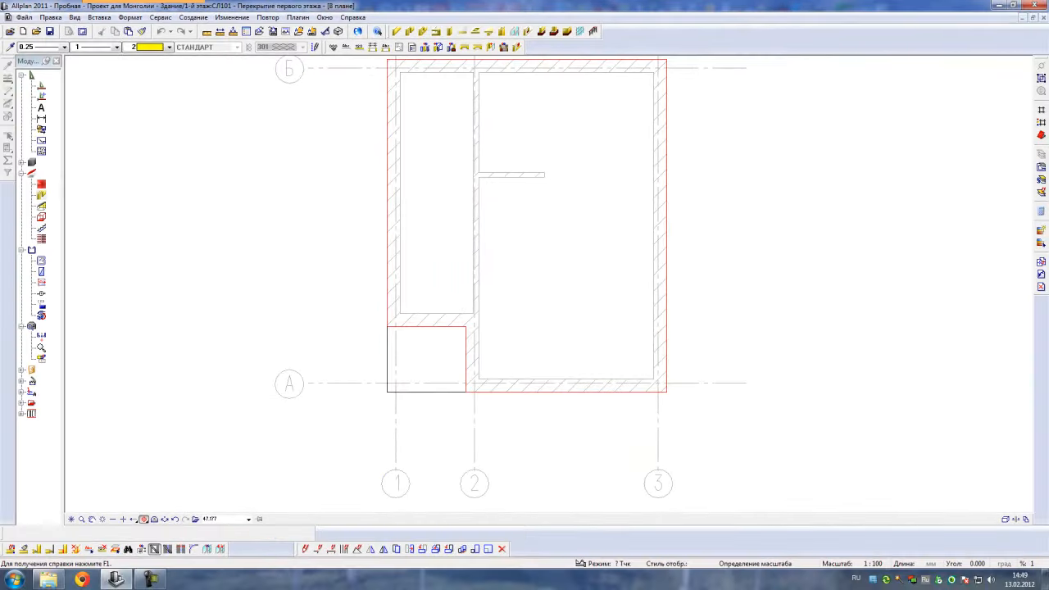
{"action": "key", "text": "Escape"}
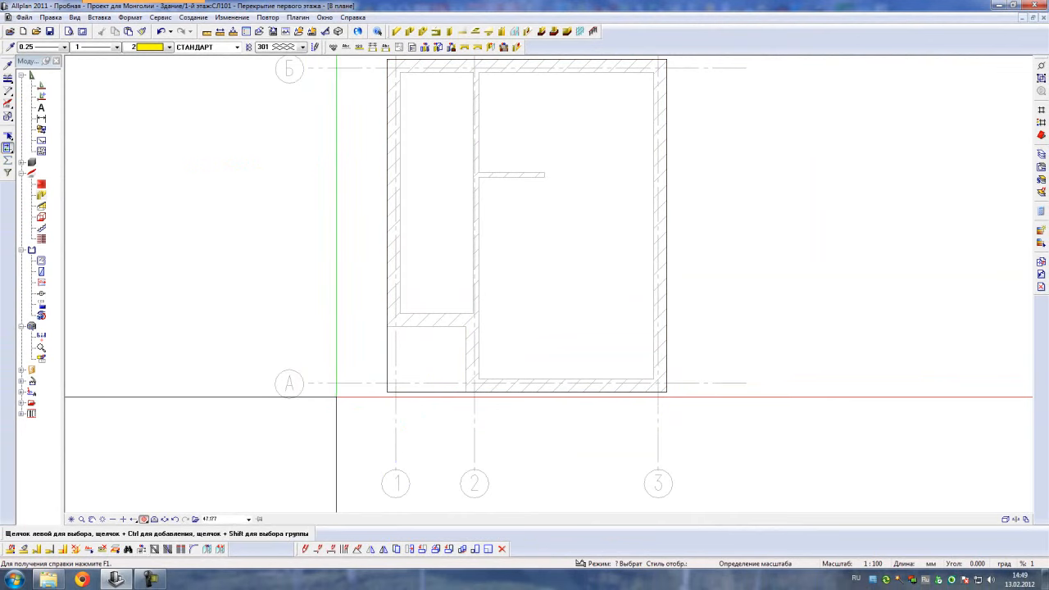
- Examine the enlarged slab's overhang at the notch in the 3D animation view and return to the plan
{"action": "scroll", "coordinate": [336, 398], "scroll_direction": "down", "scroll_amount": 1}
{"action": "key", "text": "F4"}
{"action": "left_click_drag", "start_coordinate": [377, 353], "coordinate": [548, 370]}
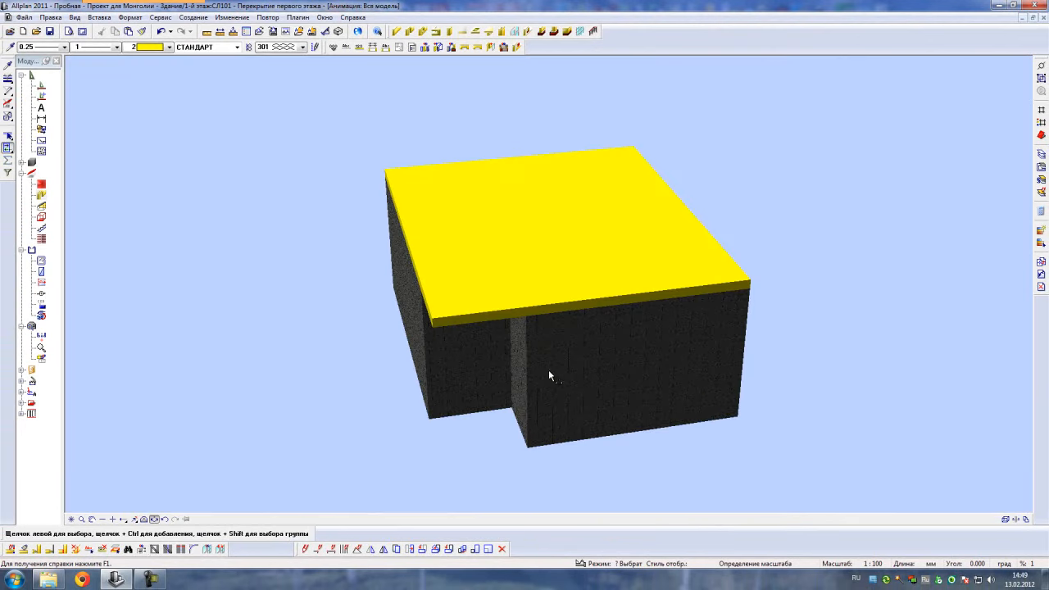
{"action": "left_click", "coordinate": [1044, 18]}
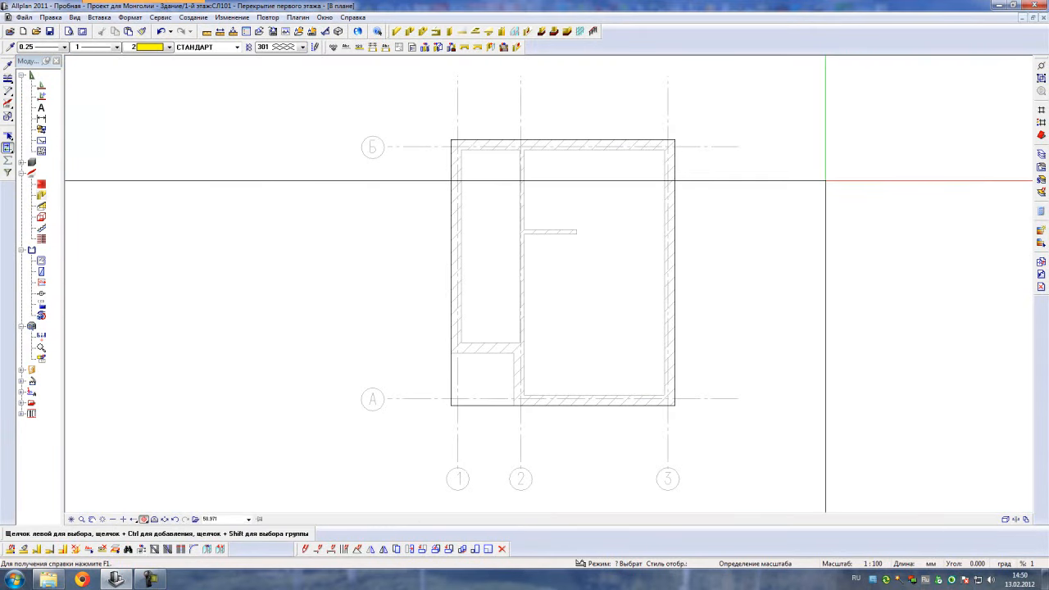
- Make layer 100 active again and keep layer 101 (Перекрытие первого этажа) as a passive reference
{"action": "double_click", "coordinate": [188, 270]}
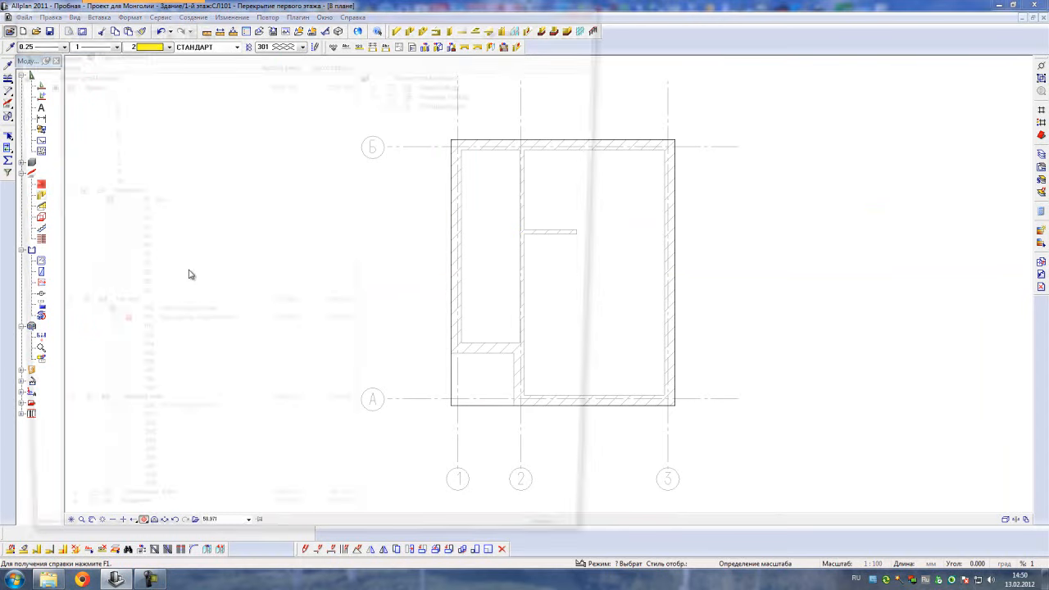
{"action": "left_click", "coordinate": [113, 319]}
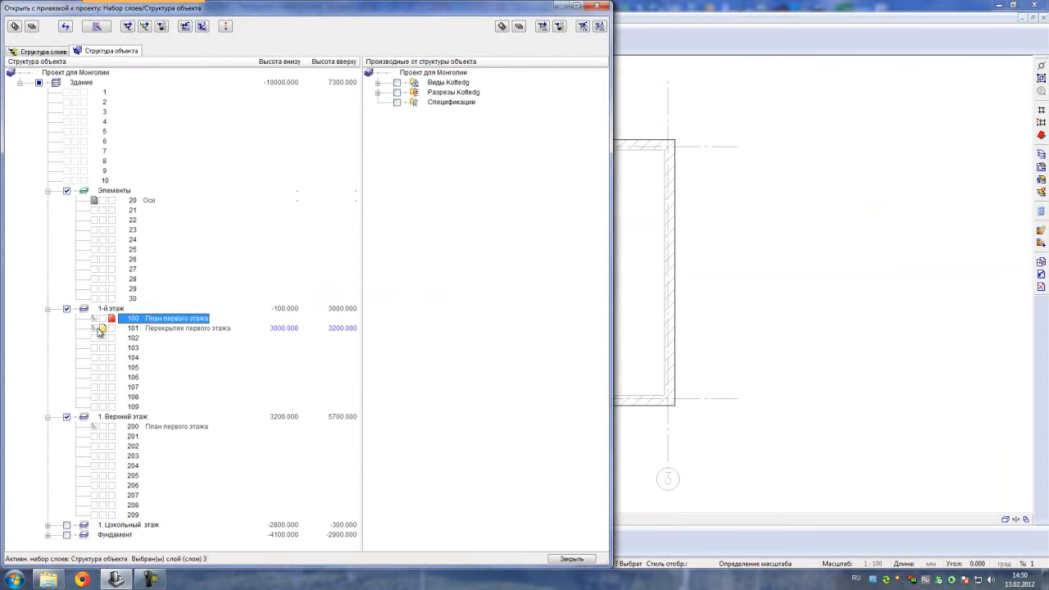
{"action": "left_click", "coordinate": [95, 330]}
{"action": "left_click", "coordinate": [559, 559]}
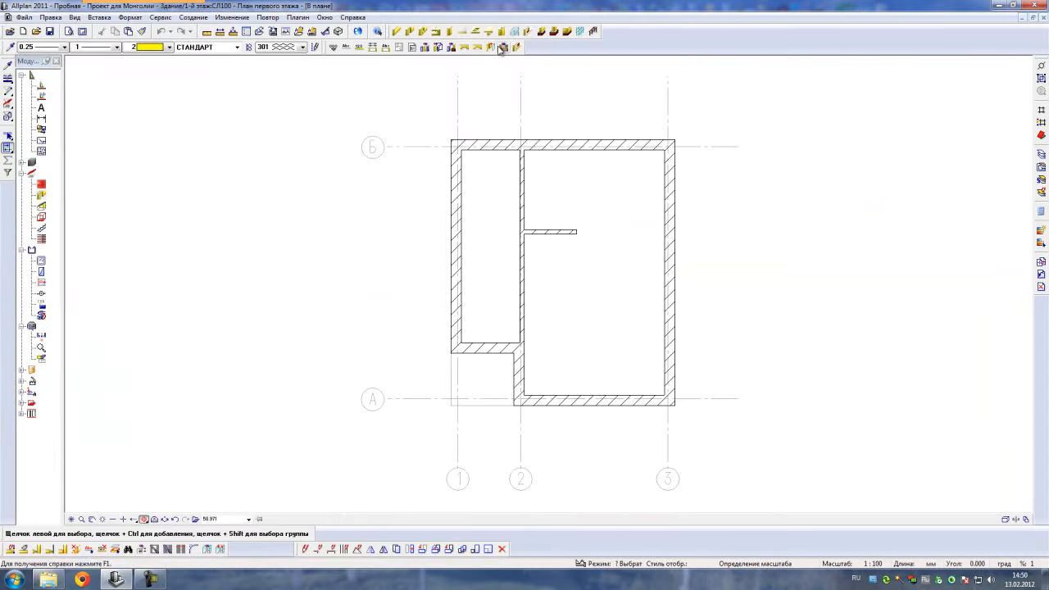
- Configure a new column that takes its height references from the wall along axis А between axes 2 and 3
{"action": "left_click", "coordinate": [447, 31]}
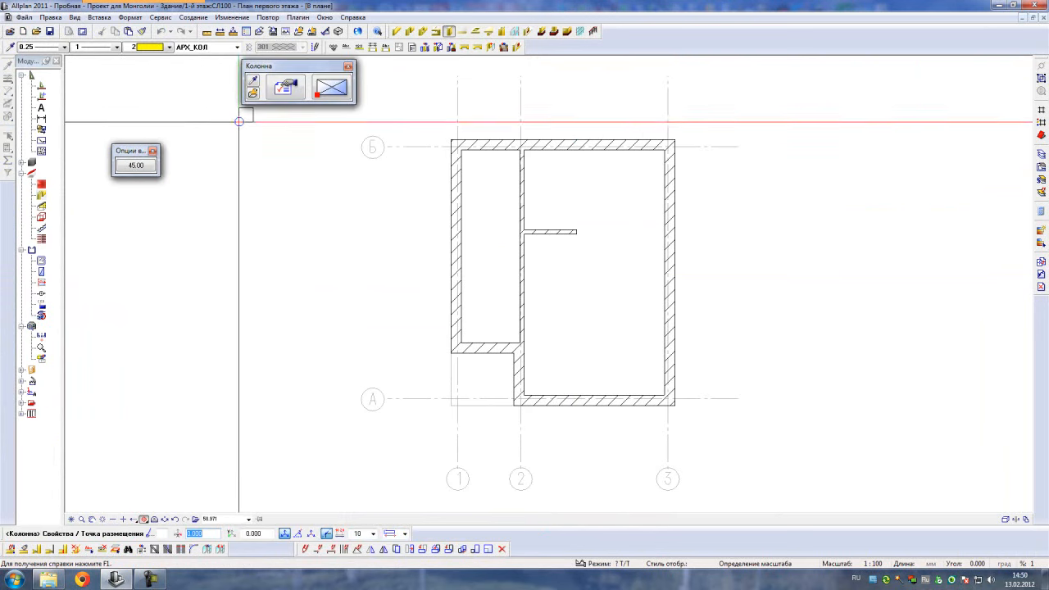
{"action": "left_click", "coordinate": [283, 90]}
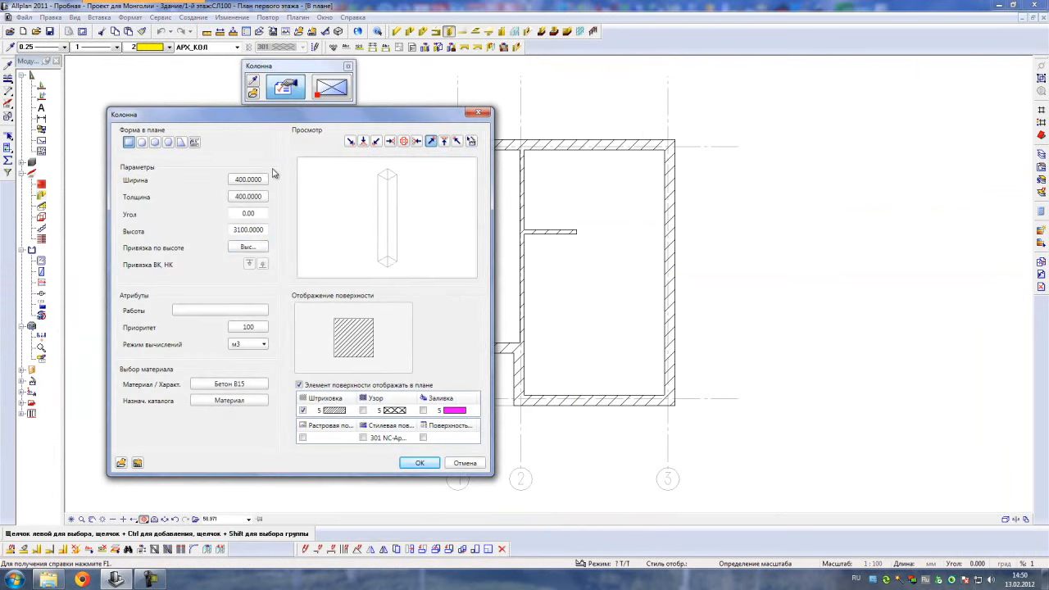
{"action": "left_click", "coordinate": [249, 248]}
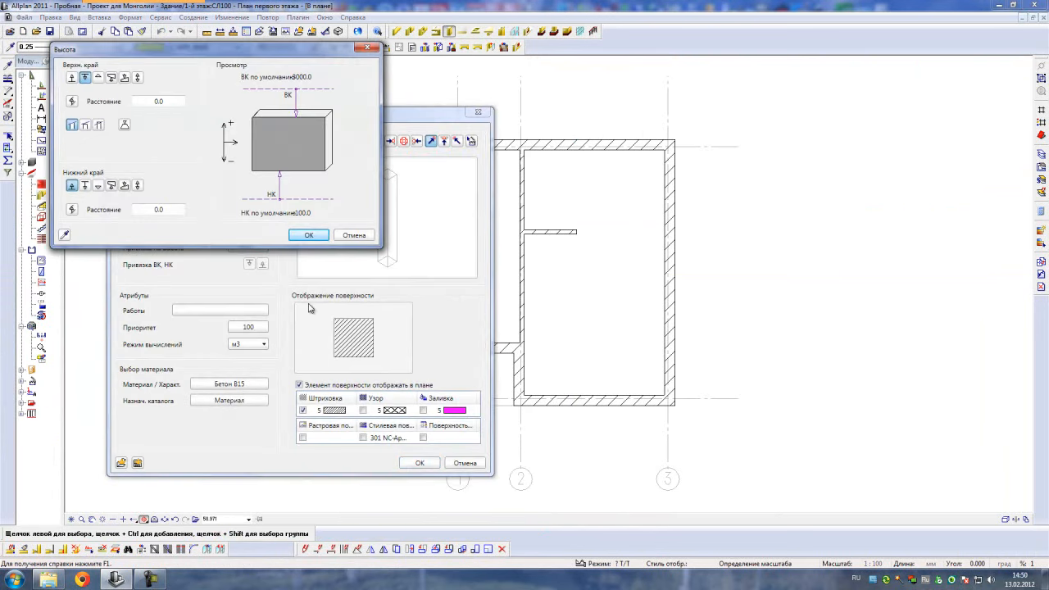
{"action": "left_click", "coordinate": [68, 236]}
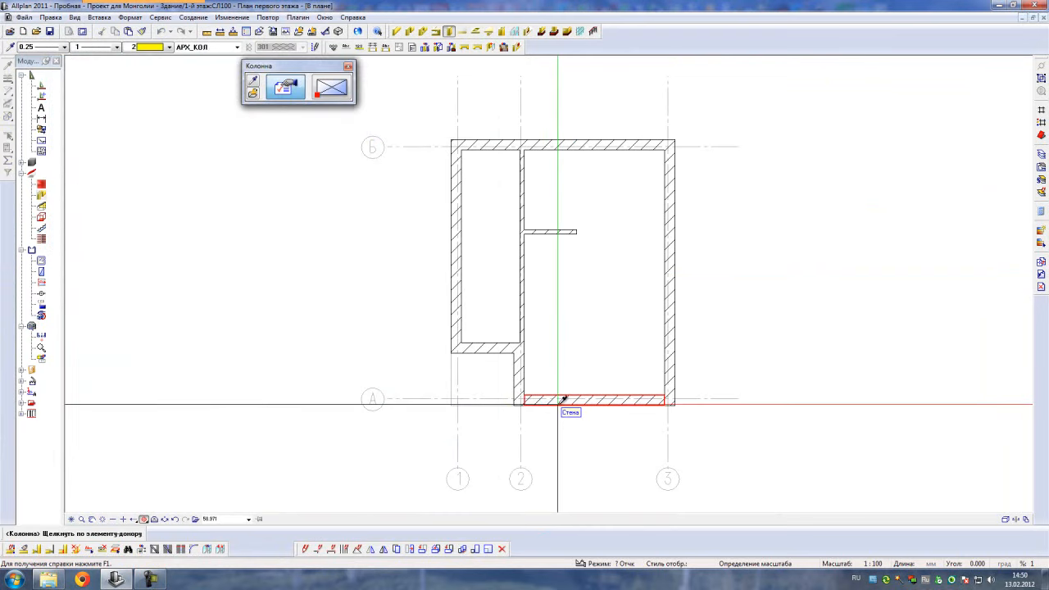
{"action": "left_click", "coordinate": [557, 403]}
{"action": "left_click", "coordinate": [311, 235]}
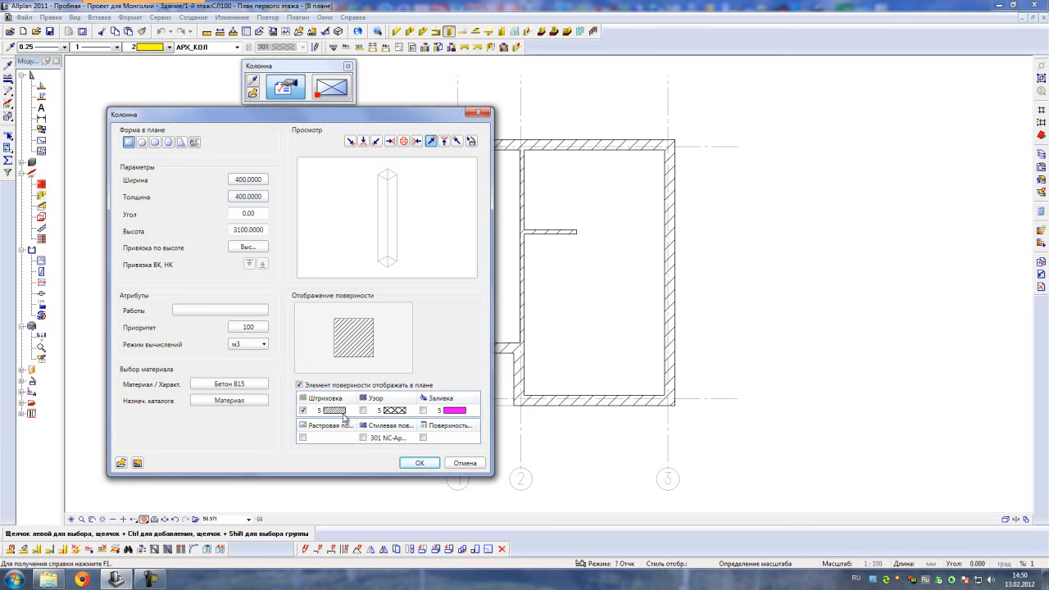
{"action": "left_click", "coordinate": [419, 463]}
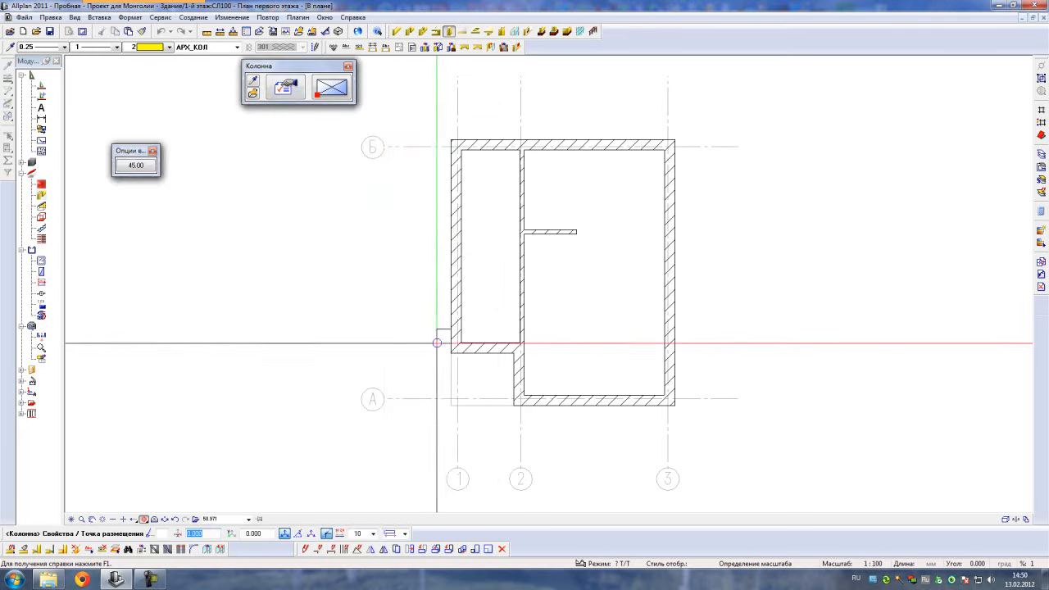
- Place the 400 × 400 mm column at the outer corner of the slab near axes 1 and А
{"action": "scroll", "coordinate": [446, 393], "scroll_direction": "up", "scroll_amount": 4}
{"action": "left_click", "coordinate": [441, 473]}
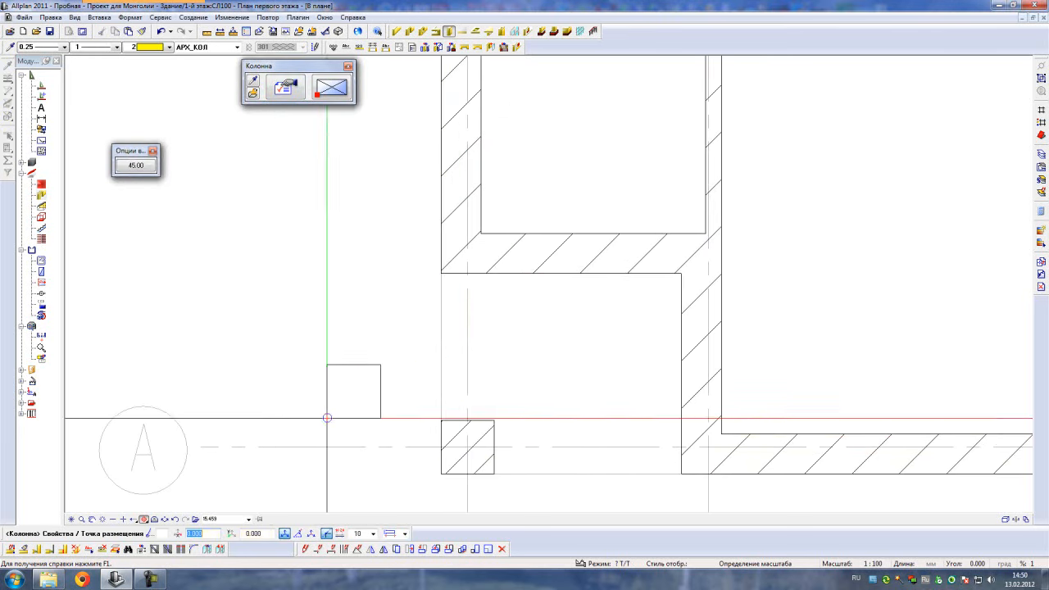
{"action": "key", "text": "Escape"}
- Examine the column under the slab's corner in the 3D animation view and return to the plan
{"action": "key", "text": "F4"}
{"action": "mouse_move", "coordinate": [489, 326]}
{"action": "left_mouse_down"}
{"action": "mouse_move", "coordinate": [657, 402]}
{"action": "mouse_move", "coordinate": [503, 325]}
{"action": "left_mouse_up"}
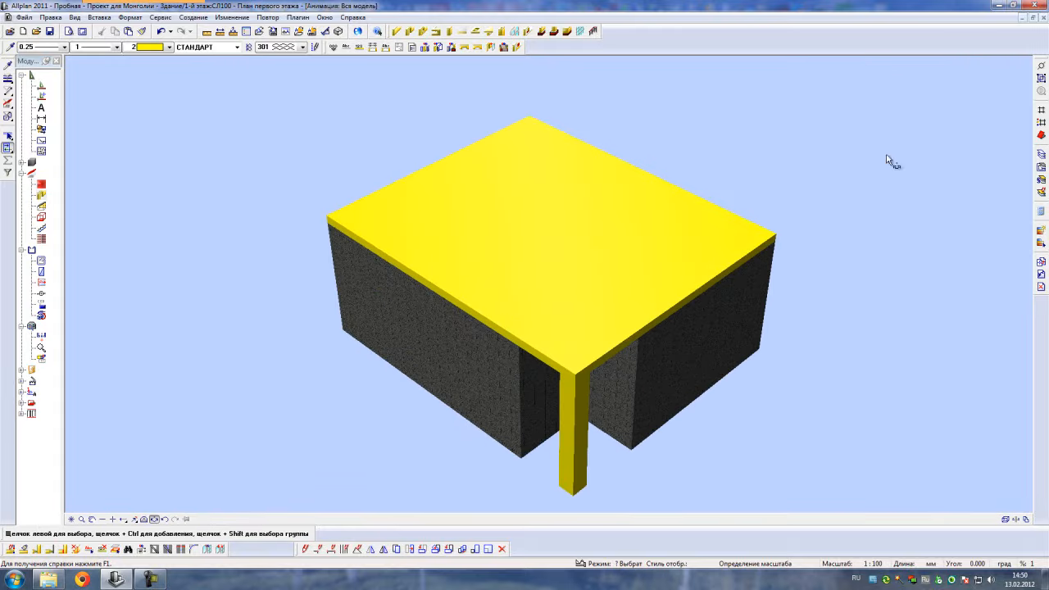
{"action": "left_click", "coordinate": [1043, 17]}
{"action": "scroll", "coordinate": [265, 301], "scroll_direction": "down", "scroll_amount": 2}
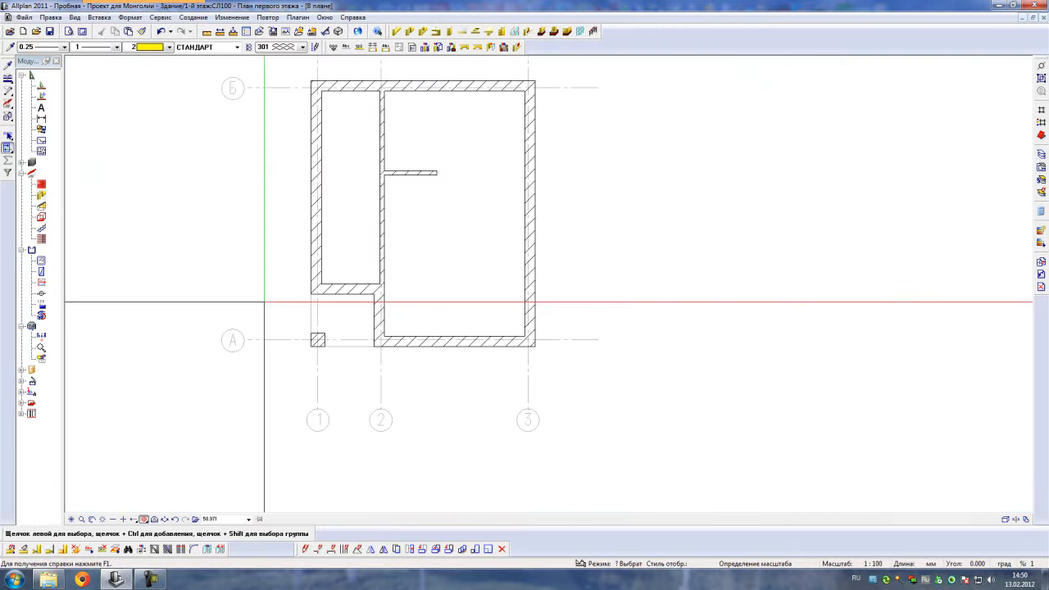
- Make upper-floor layer 200 active with layer 100 open alongside it, and view both storeys in the 3D animation
{"action": "double_click", "coordinate": [163, 276]}
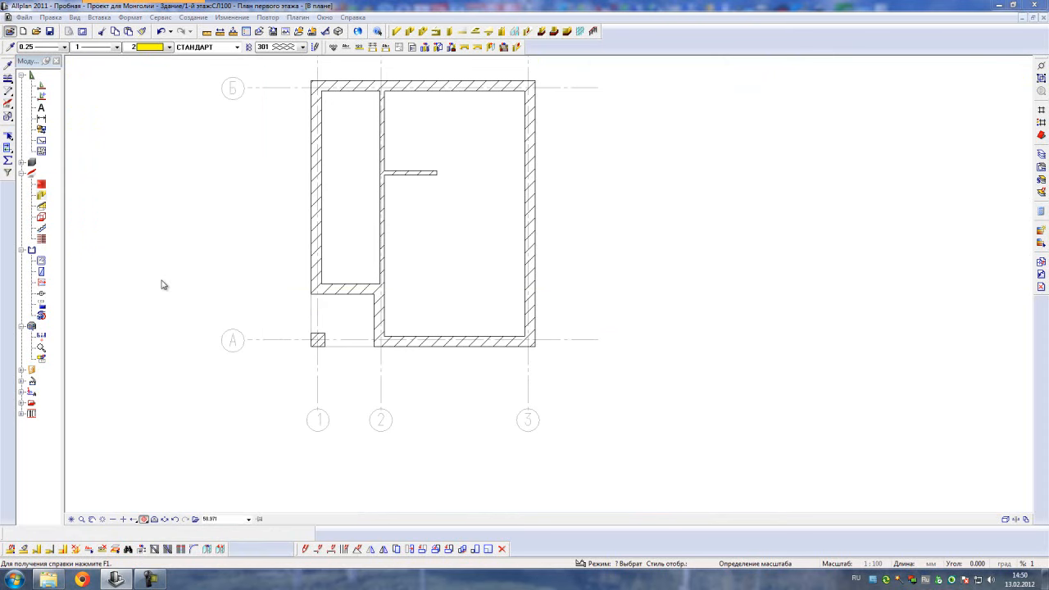
{"action": "left_click", "coordinate": [112, 426]}
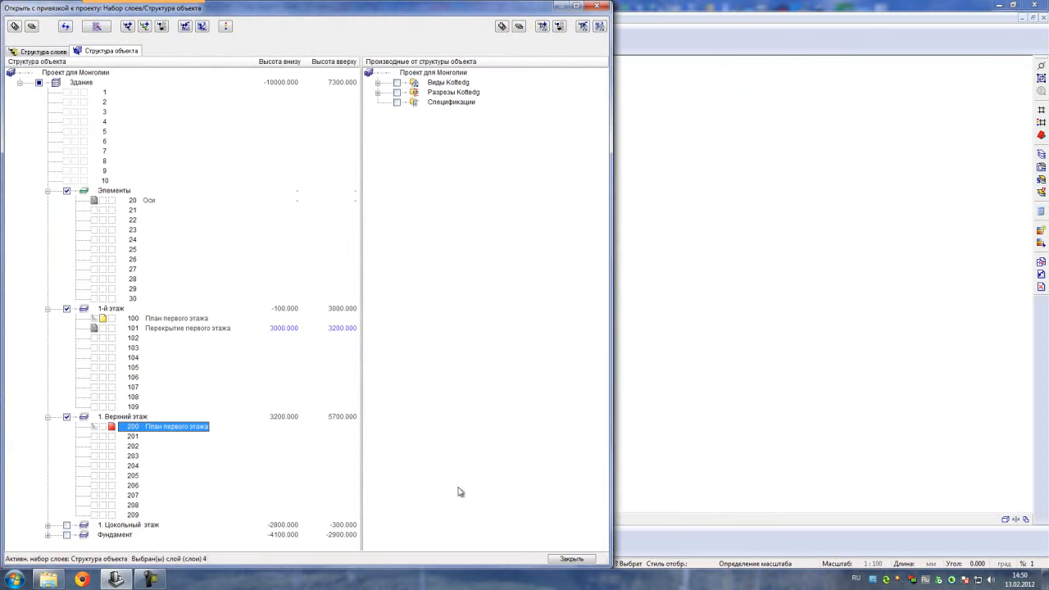
{"action": "left_click", "coordinate": [579, 560]}
{"action": "key", "text": "F4"}
{"action": "left_click_drag", "start_coordinate": [597, 353], "coordinate": [565, 385]}
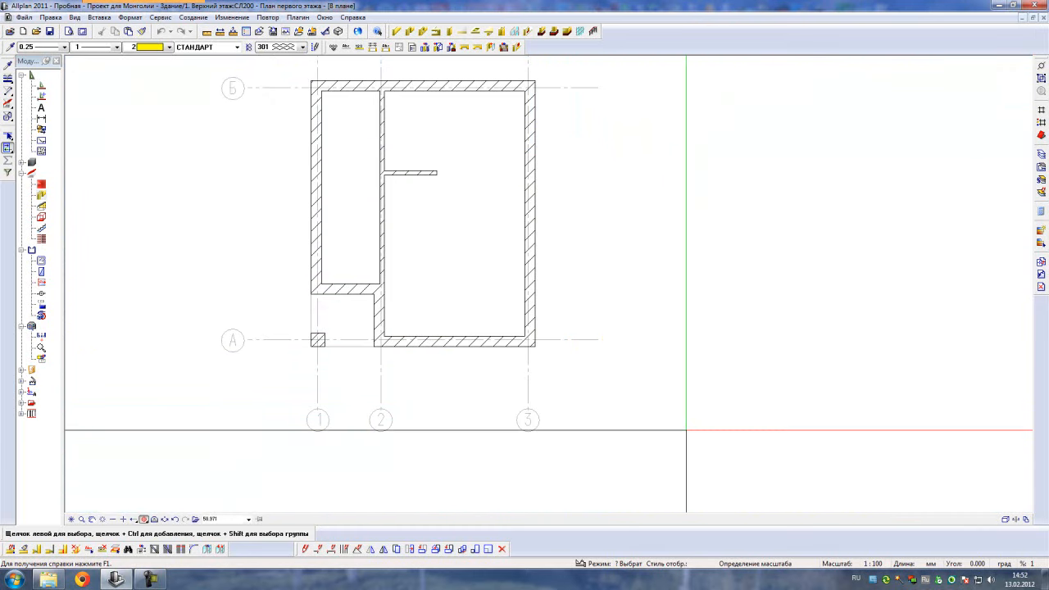
- Make layer 201 of the upper floor active and name it Крыша
{"action": "double_click", "coordinate": [686, 430]}
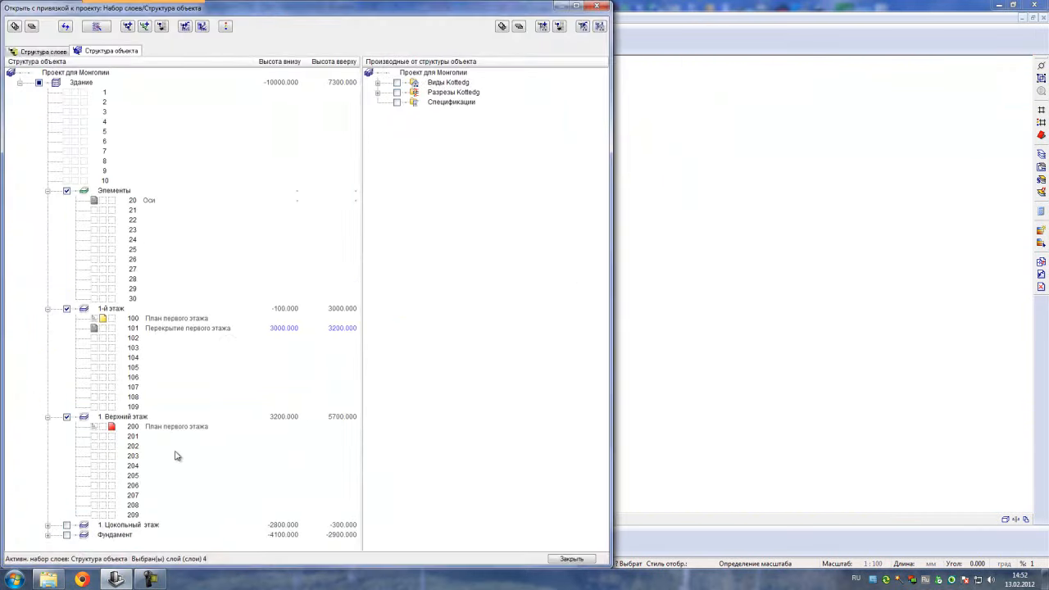
{"action": "left_click", "coordinate": [115, 437]}
{"action": "left_click", "coordinate": [112, 437]}
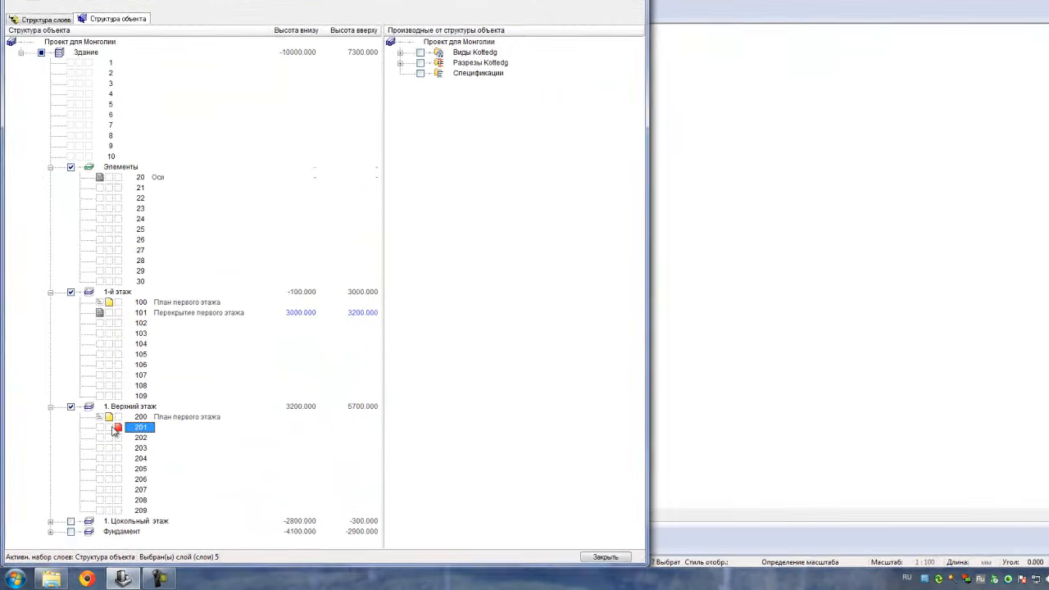
{"action": "left_click", "coordinate": [159, 438]}
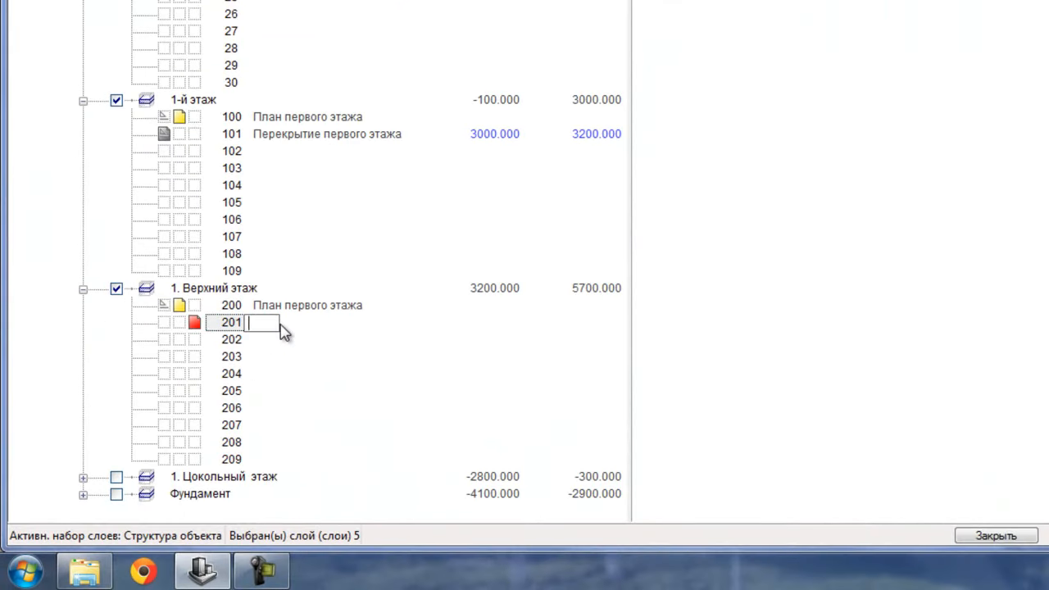
{"action": "type", "text": "Крыша"}
{"action": "key", "text": "Return"}
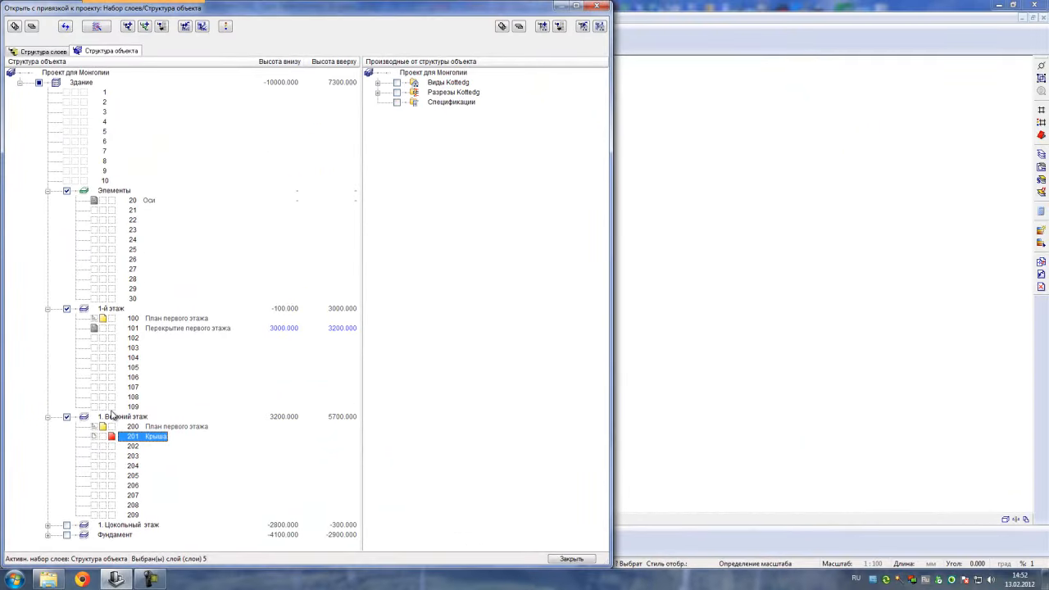
- Switch off the whole 1-й этаж and keep layer 200 as a passive reference
{"action": "left_click", "coordinate": [67, 309]}
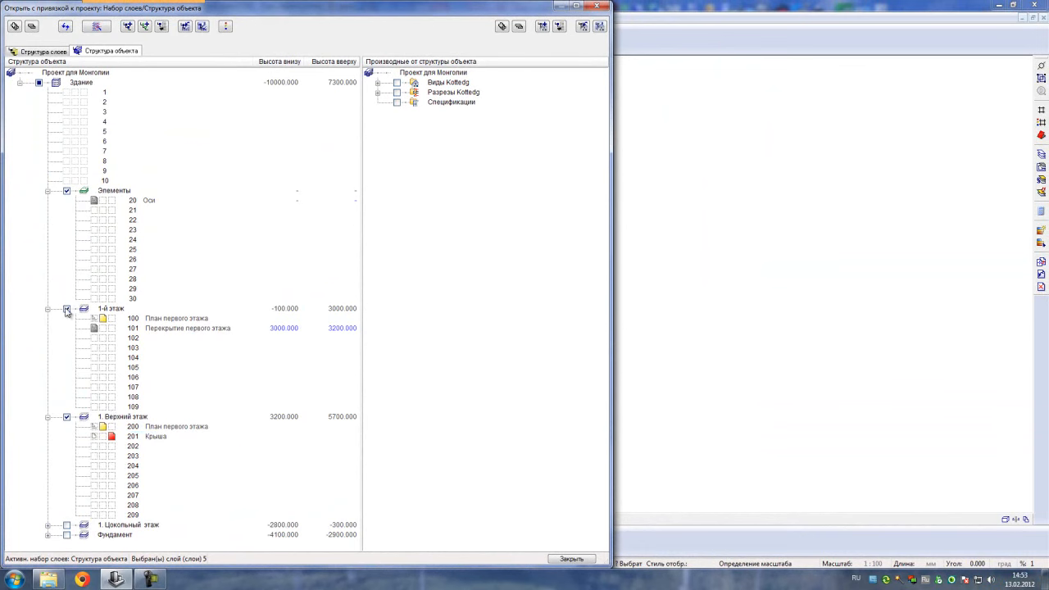
{"action": "left_click", "coordinate": [94, 427]}
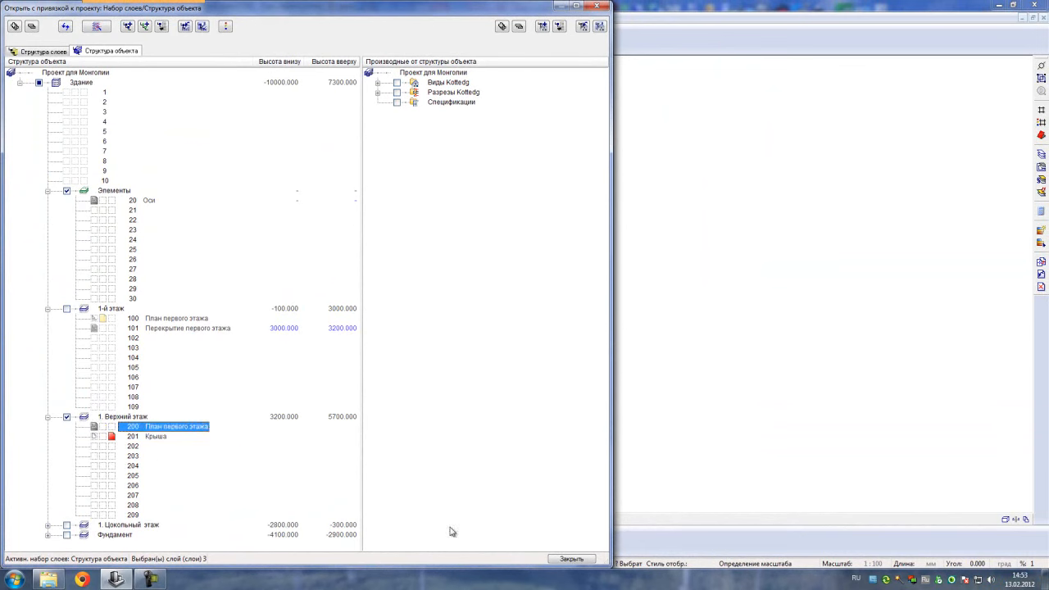
{"action": "left_click", "coordinate": [569, 559]}
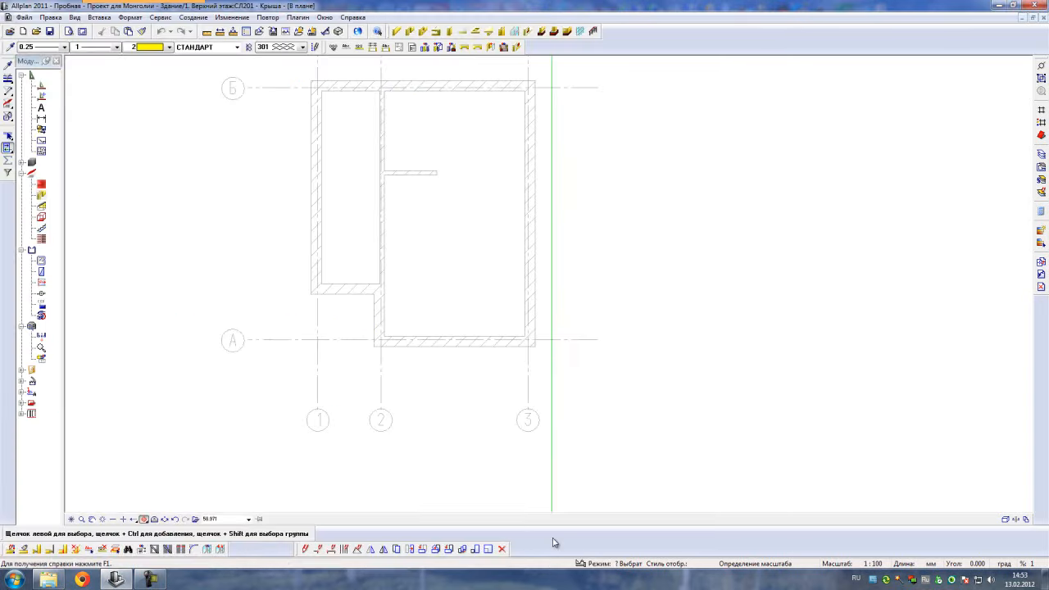
- Arrange the drawing area into isometric, front and plan viewports and bring up the roof tools
{"action": "left_click", "coordinate": [325, 17]}
{"action": "left_click", "coordinate": [338, 100]}
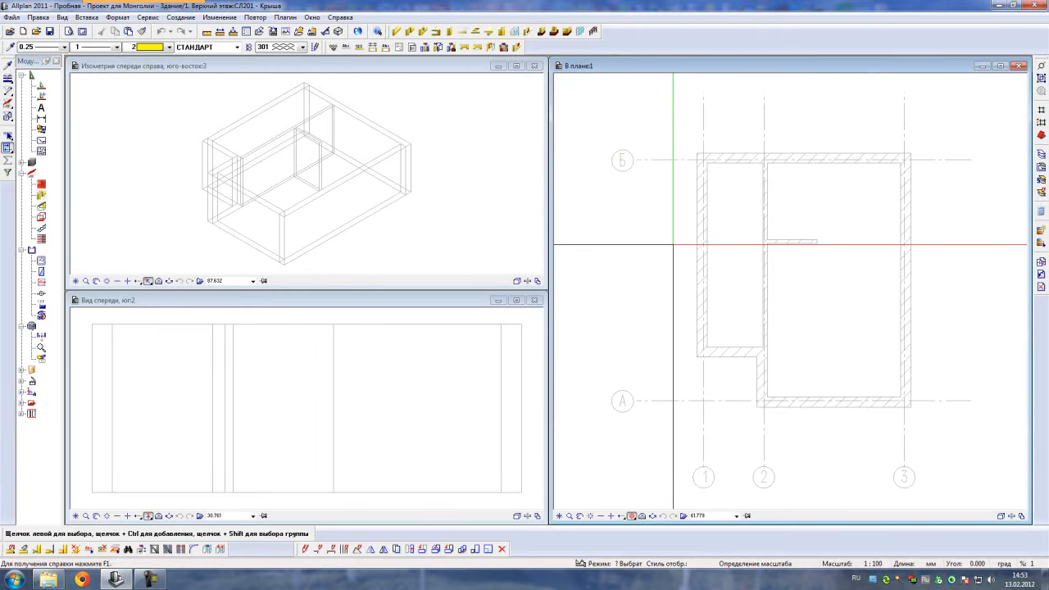
{"action": "left_click", "coordinate": [41, 185]}
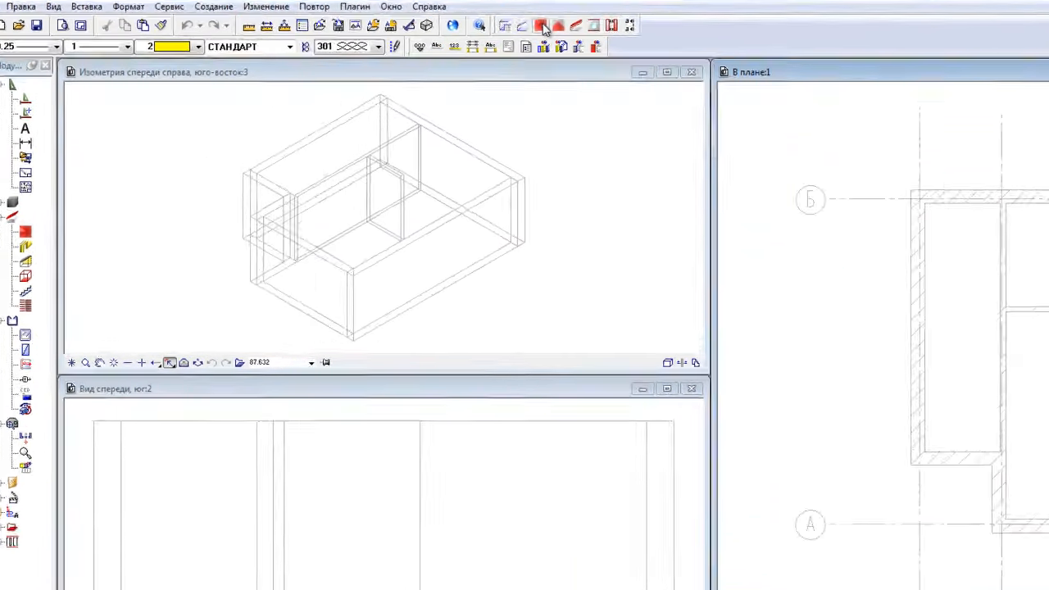
- Set the roof geometry's slope (Уклон) to 45 and its eaves height (ВысСвеса) to 6000
{"action": "left_click", "coordinate": [632, 22]}
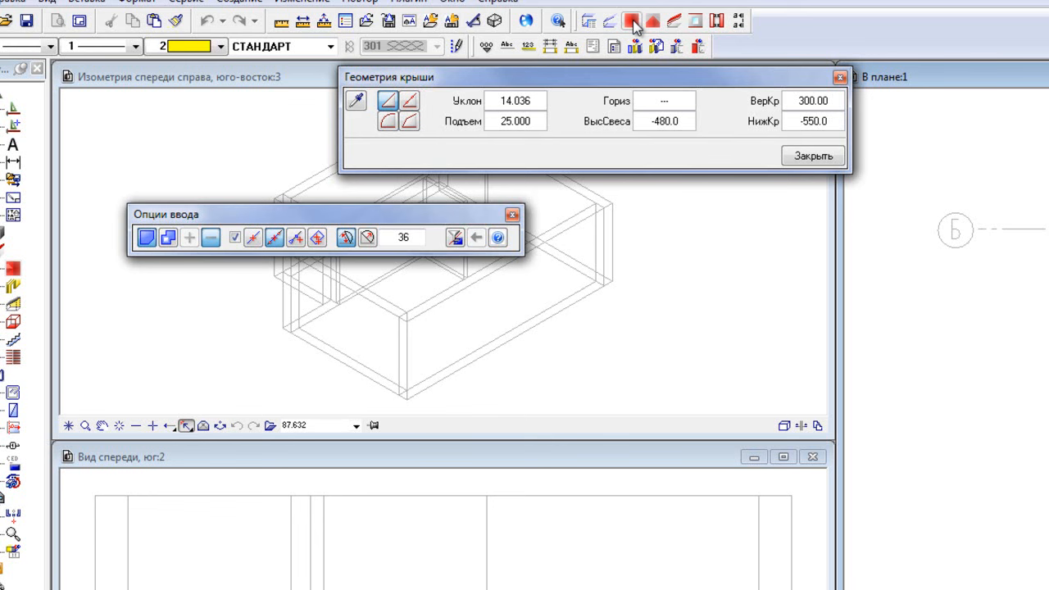
{"action": "double_click", "coordinate": [527, 101]}
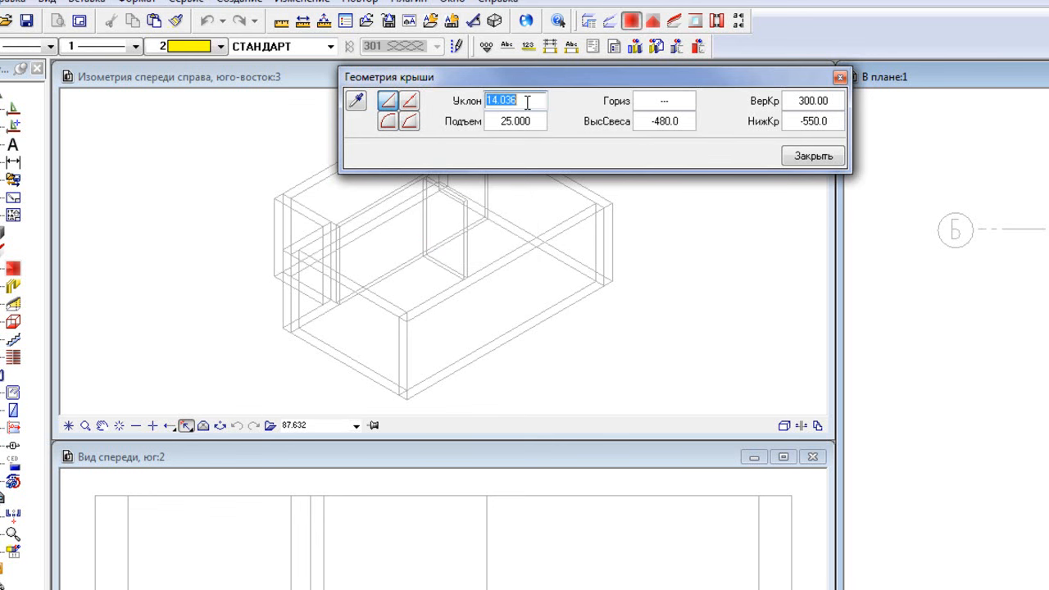
{"action": "type", "text": "45"}
{"action": "double_click", "coordinate": [520, 125]}
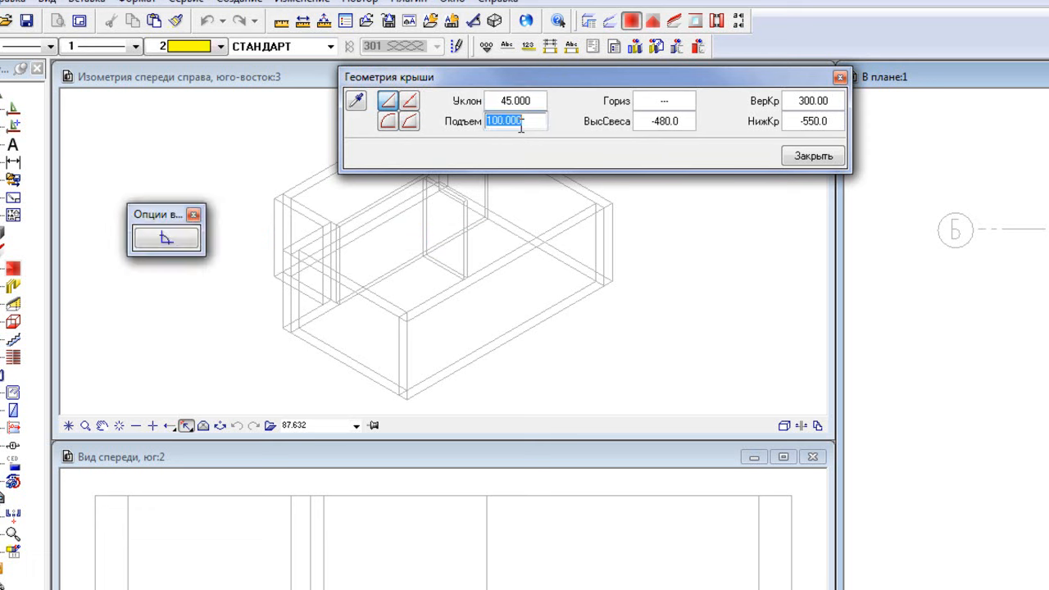
{"action": "double_click", "coordinate": [654, 123]}
{"action": "type", "text": "6000"}
{"action": "key", "text": "Return"}
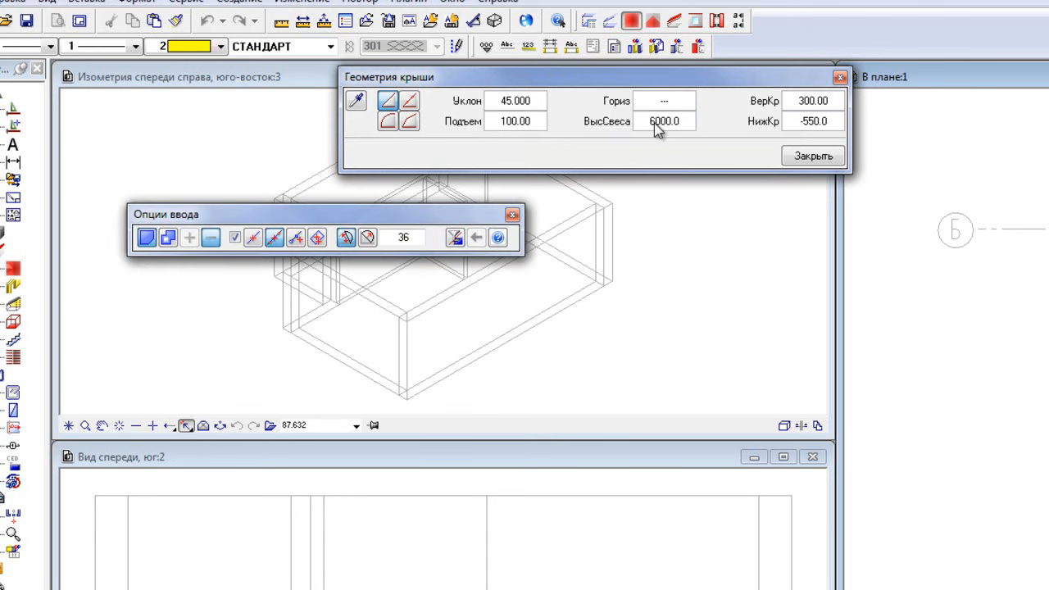
- Set the roof's upper edge (ВерКр) to 10000 and lower edge (НижКр) to 3200, then close the roof geometry settings
{"action": "double_click", "coordinate": [796, 100]}
{"action": "type", "text": "1"}
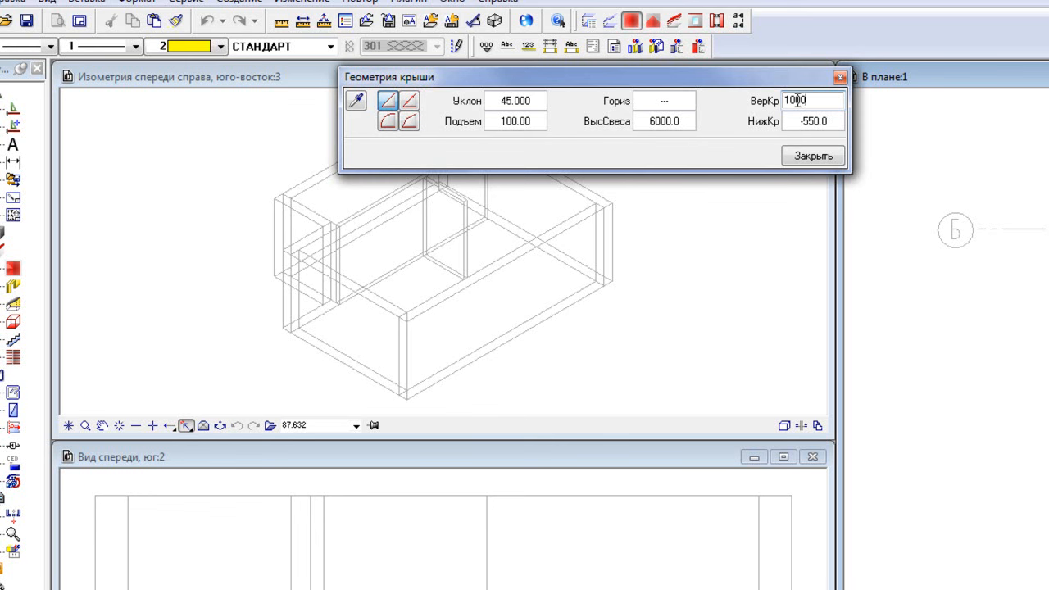
{"action": "type", "text": "0000"}
{"action": "key", "text": "Return"}
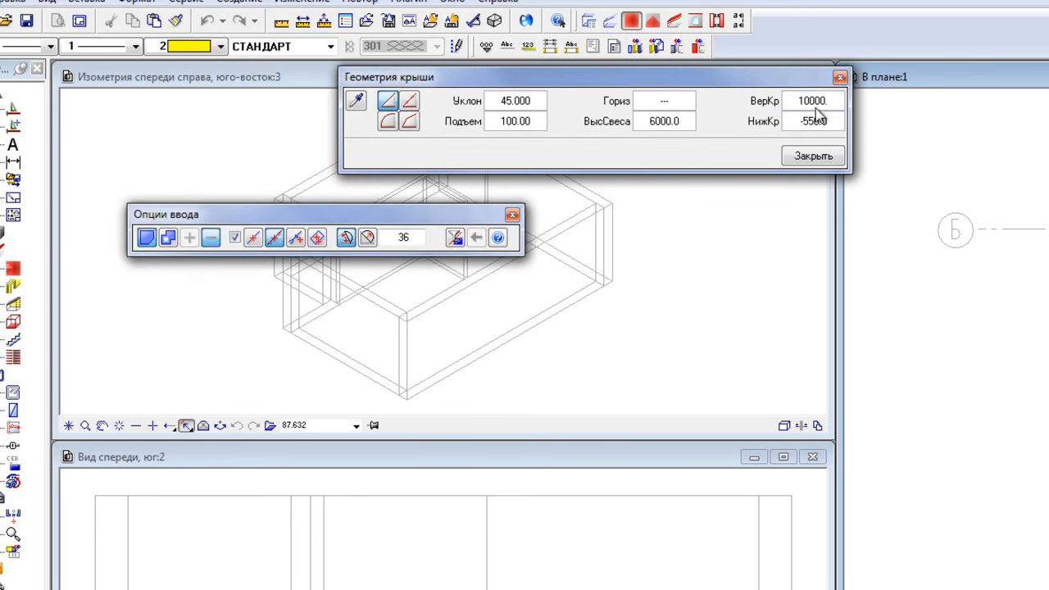
{"action": "left_click", "coordinate": [819, 121]}
{"action": "type", "text": "3200"}
{"action": "key", "text": "Return"}
{"action": "left_click", "coordinate": [799, 156]}
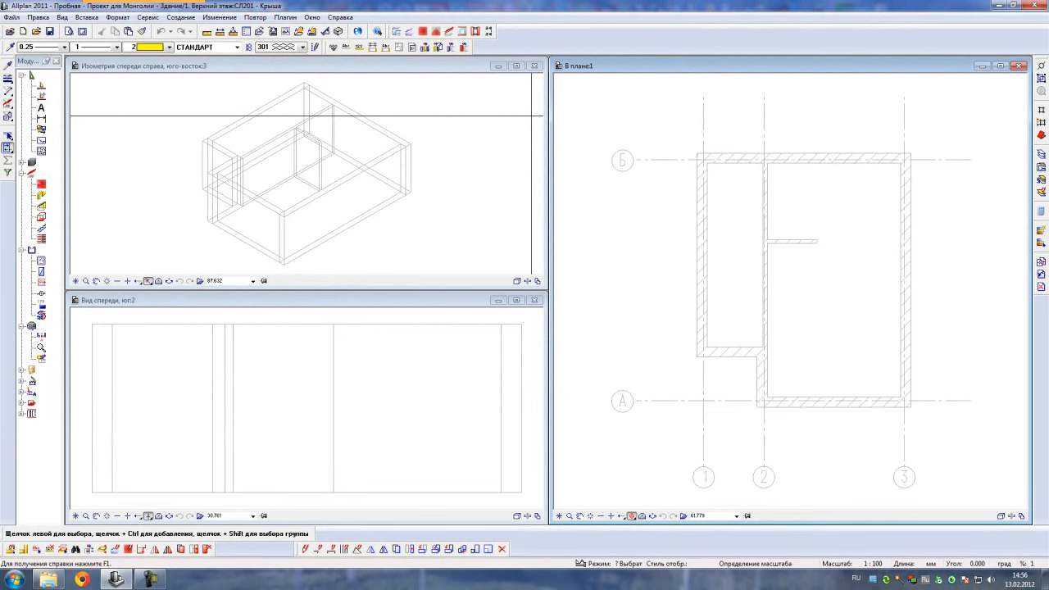
- Begin the roof outline at the outer wall corner on axis 1 beside the notch, with a distance of 500
{"action": "left_click", "coordinate": [423, 32]}
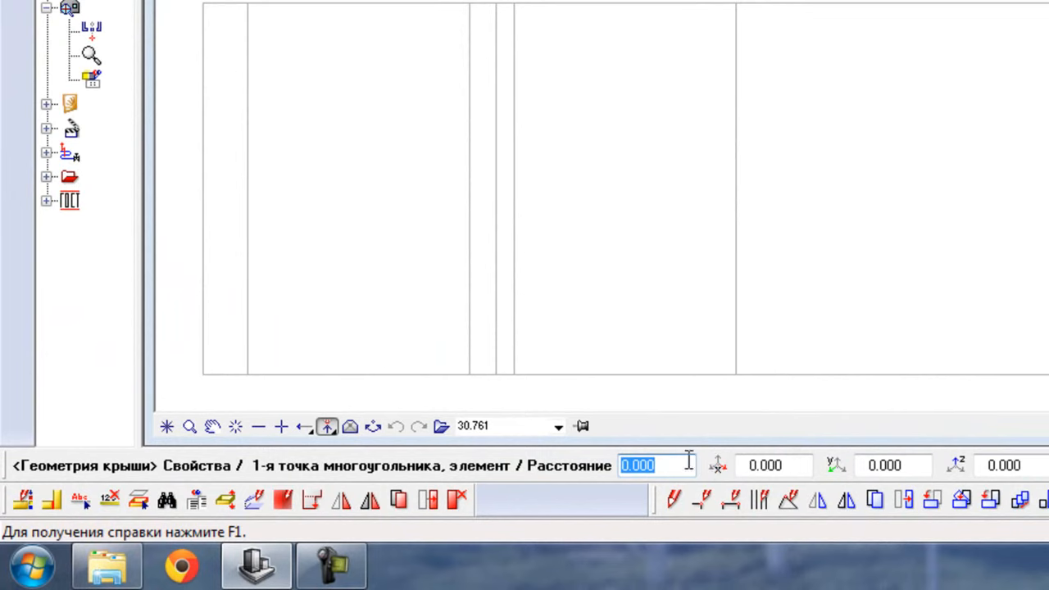
{"action": "left_click_drag", "start_coordinate": [672, 461], "coordinate": [621, 465]}
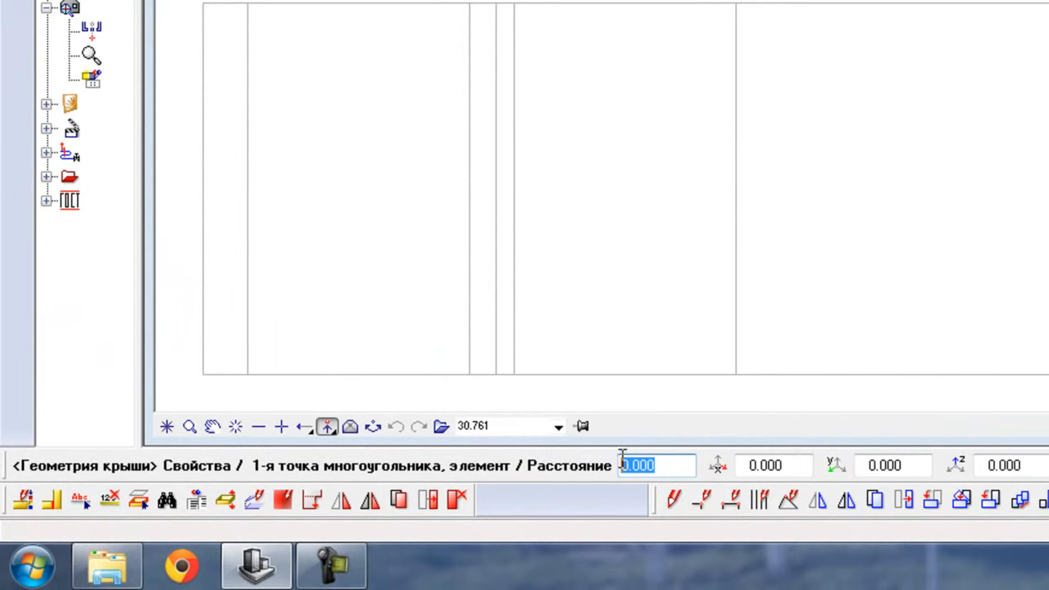
{"action": "type", "text": "500"}
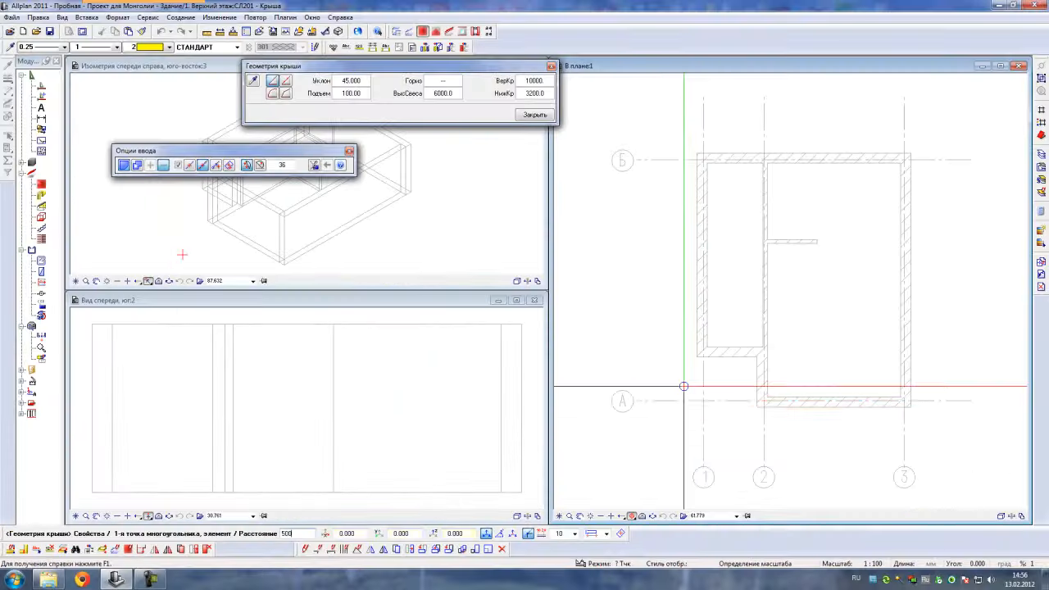
{"action": "left_click", "coordinate": [697, 355]}
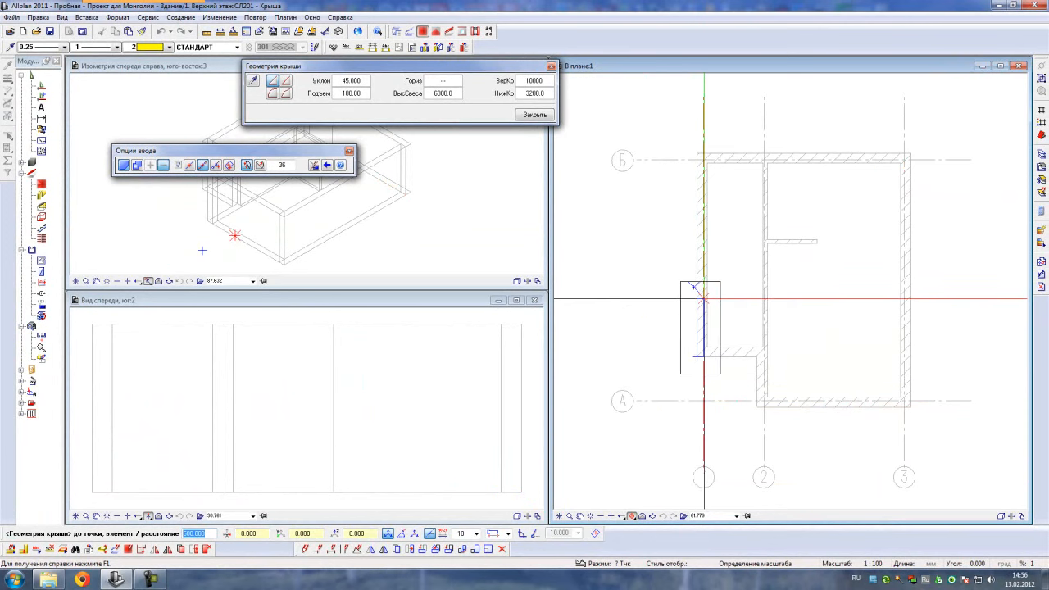
{"action": "left_click", "coordinate": [697, 153]}
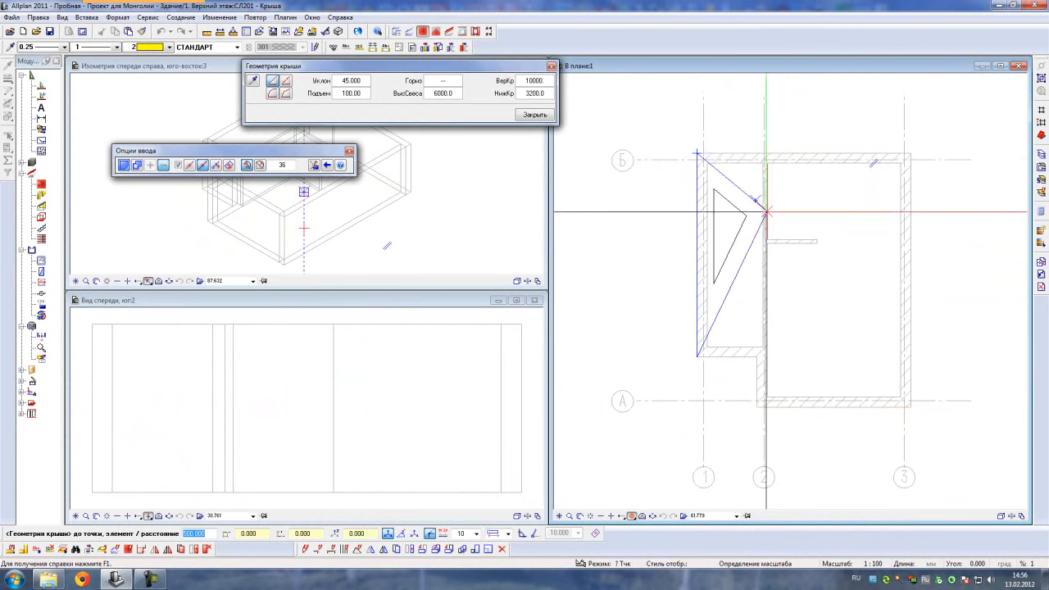
{"action": "right_click", "coordinate": [680, 266]}
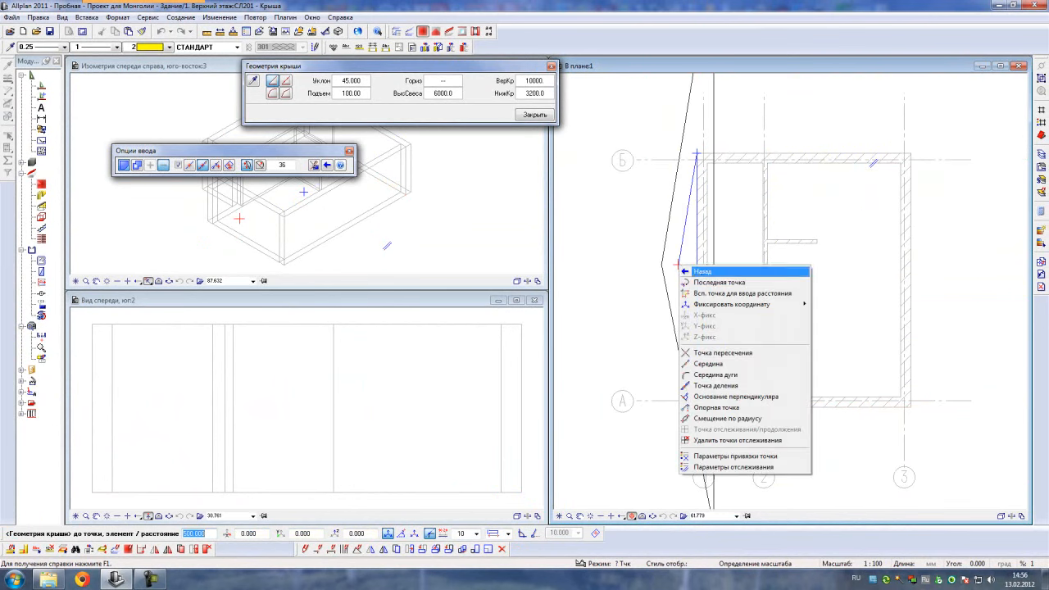
{"action": "left_click", "coordinate": [703, 271]}
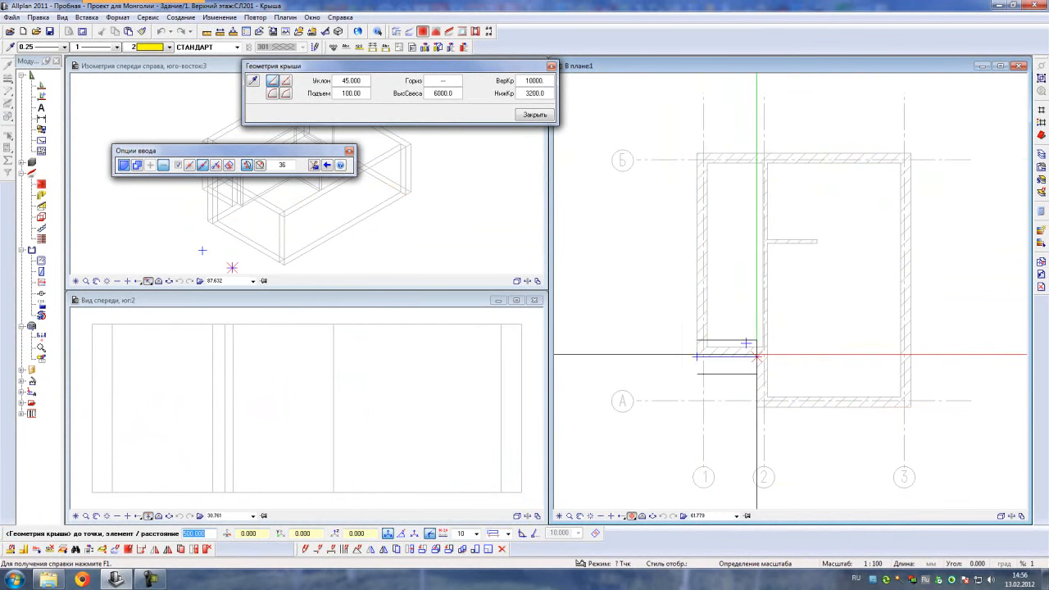
- Complete the roof outline around the remaining outer wall corners and finish the outline entry
{"action": "left_click", "coordinate": [761, 412]}
{"action": "left_click", "coordinate": [910, 406]}
{"action": "left_click", "coordinate": [900, 144]}
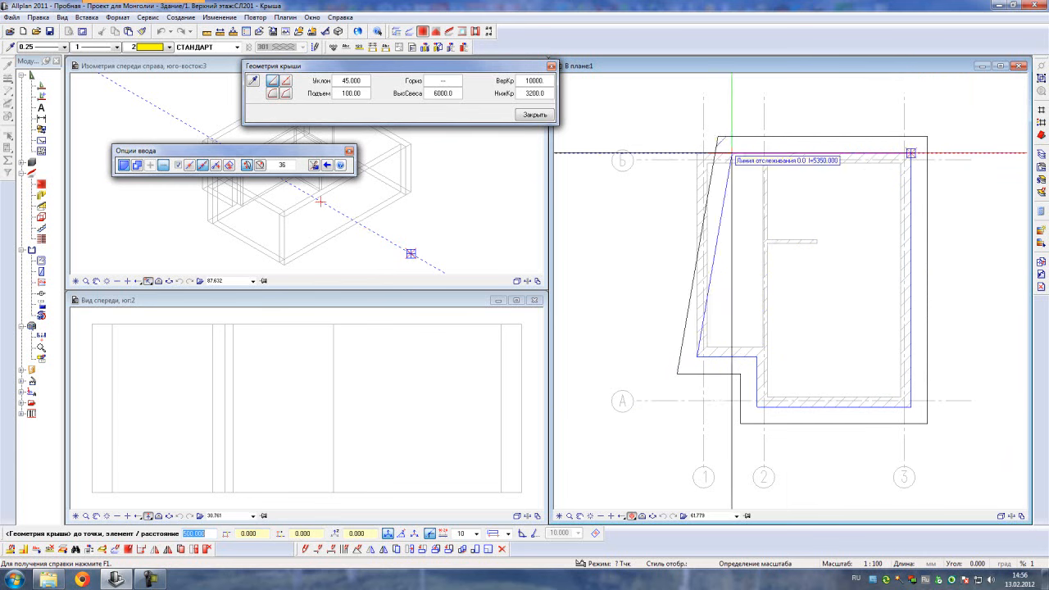
{"action": "left_click", "coordinate": [687, 141]}
{"action": "key", "text": "Escape"}
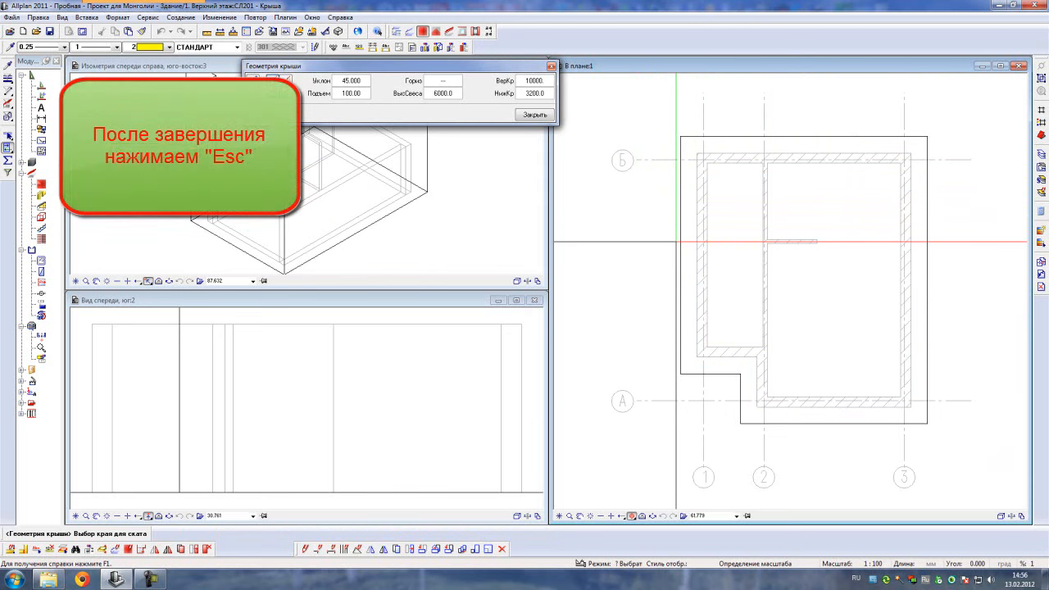
- Apply roof slopes to the outline's axis 3 side, its axis Б side, its axis 1 side and both edges of the notch
{"action": "left_click", "coordinate": [928, 295]}
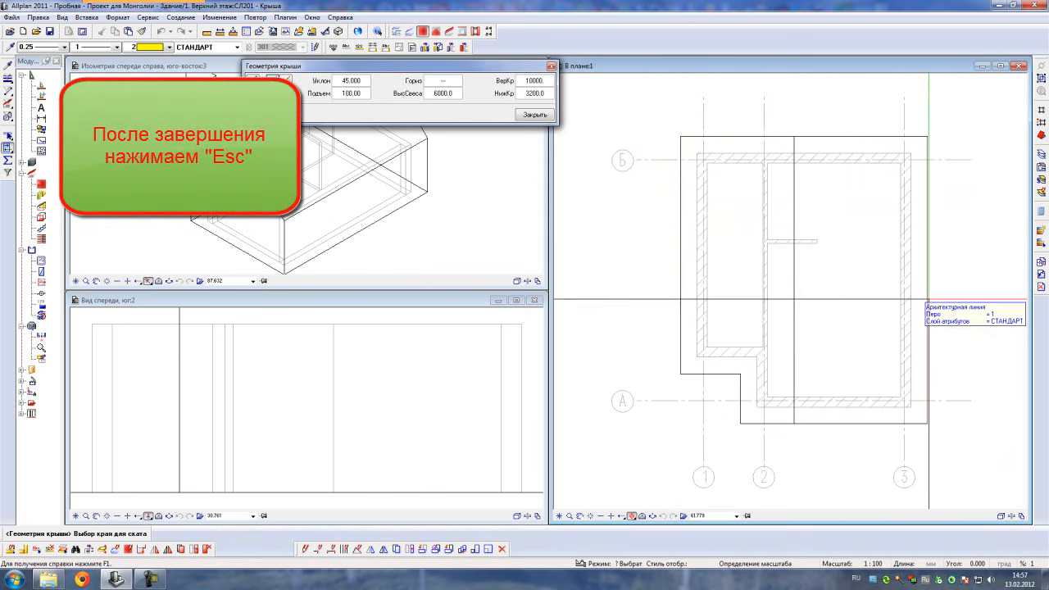
{"action": "key", "text": "Escape"}
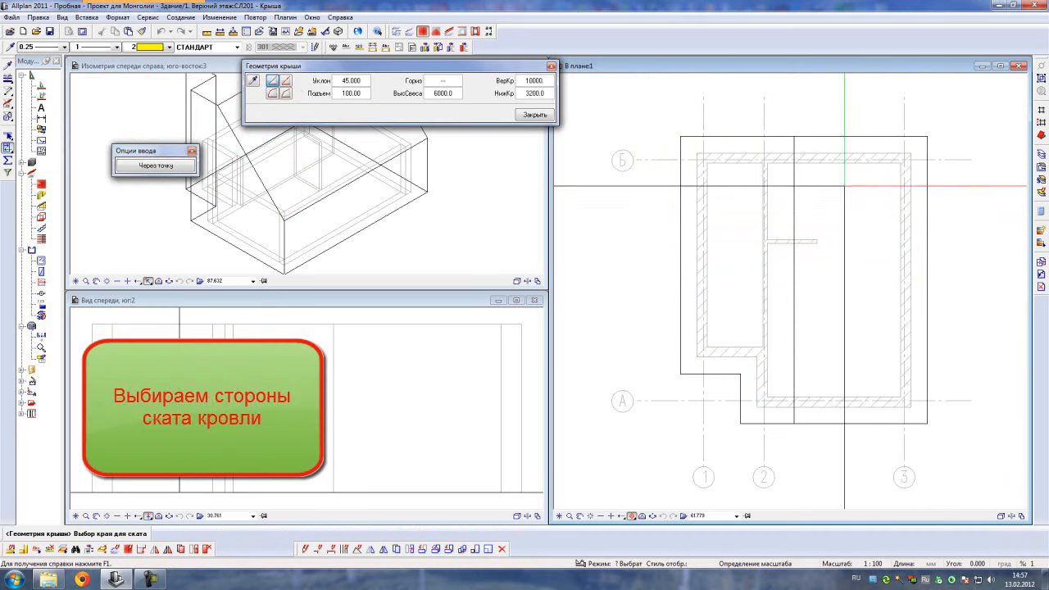
{"action": "left_click", "coordinate": [822, 138]}
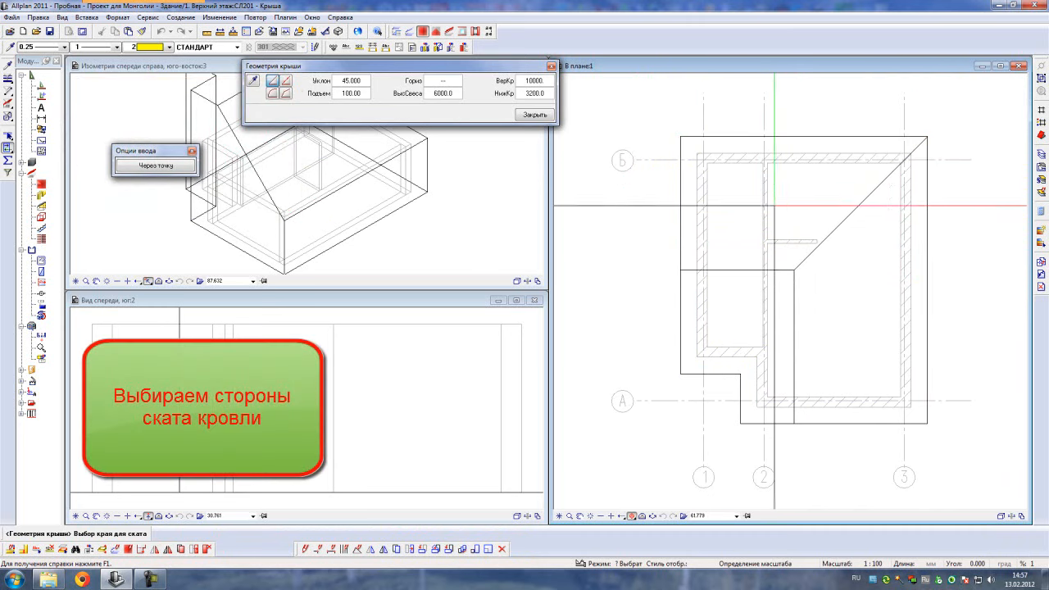
{"action": "left_click", "coordinate": [681, 236]}
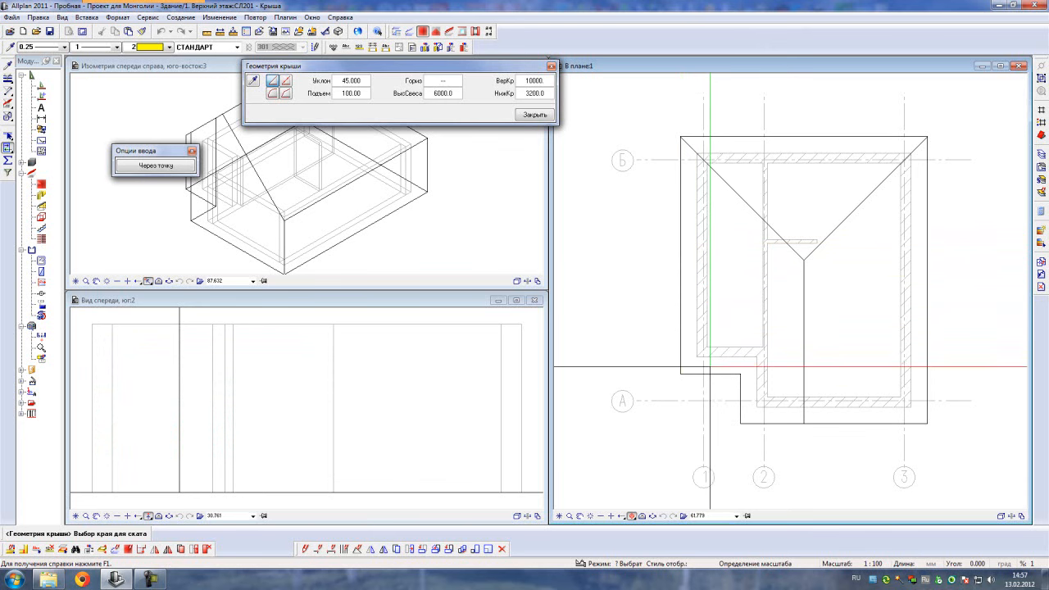
{"action": "left_click", "coordinate": [713, 371]}
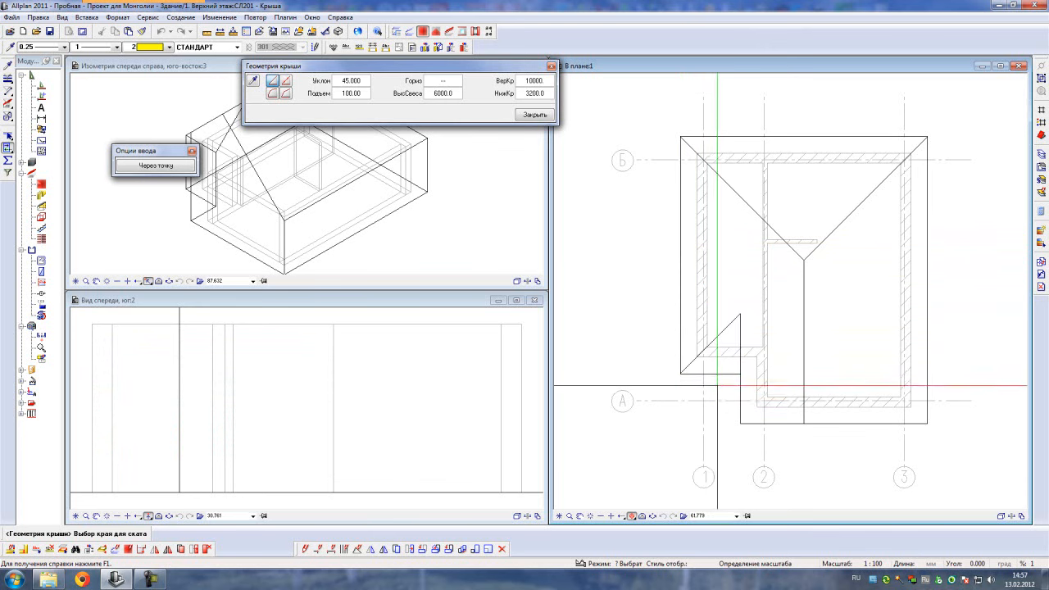
{"action": "left_click", "coordinate": [739, 396]}
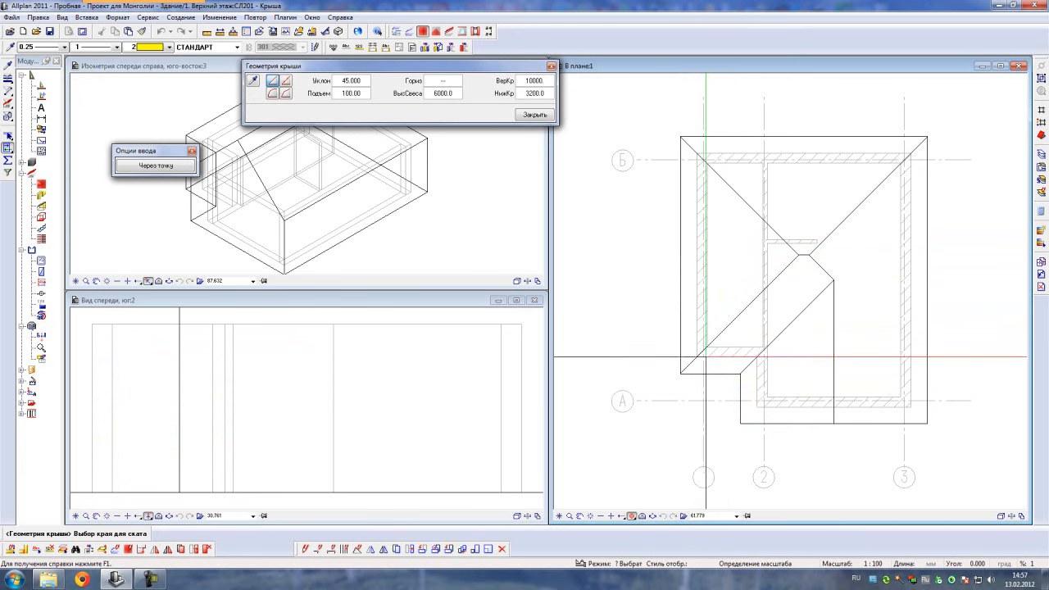
- Close the roof geometry settings and switch the drawing area to a single plan viewport
{"action": "left_click", "coordinate": [533, 116]}
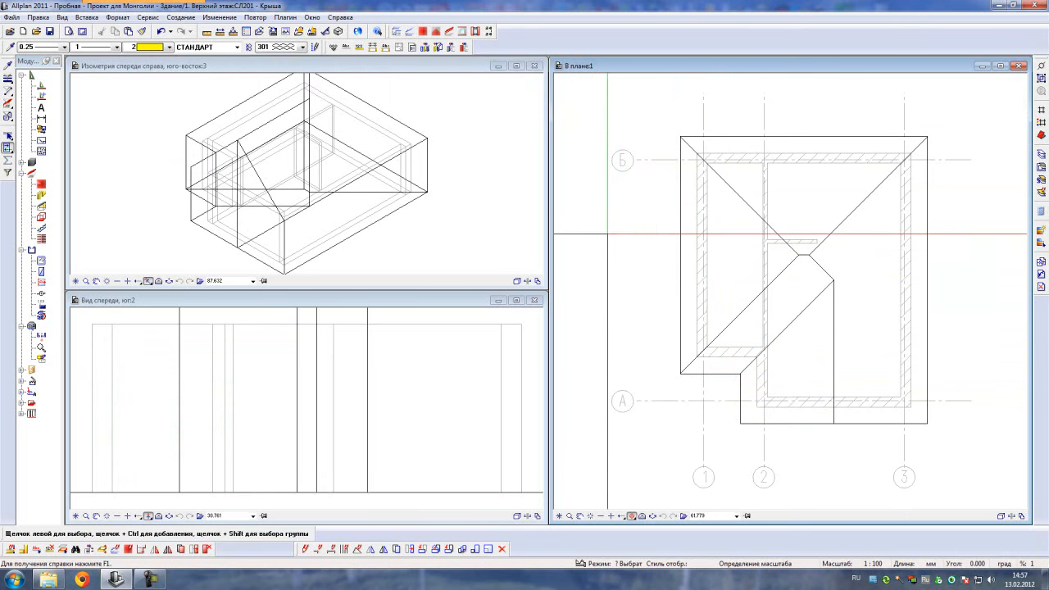
{"action": "left_click", "coordinate": [312, 16]}
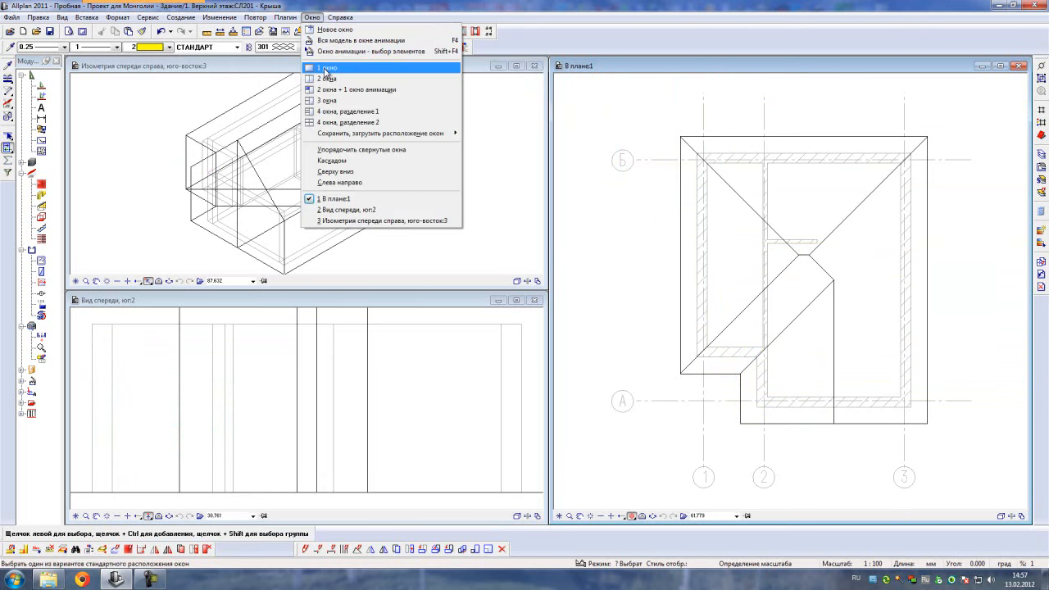
{"action": "left_click", "coordinate": [328, 70]}
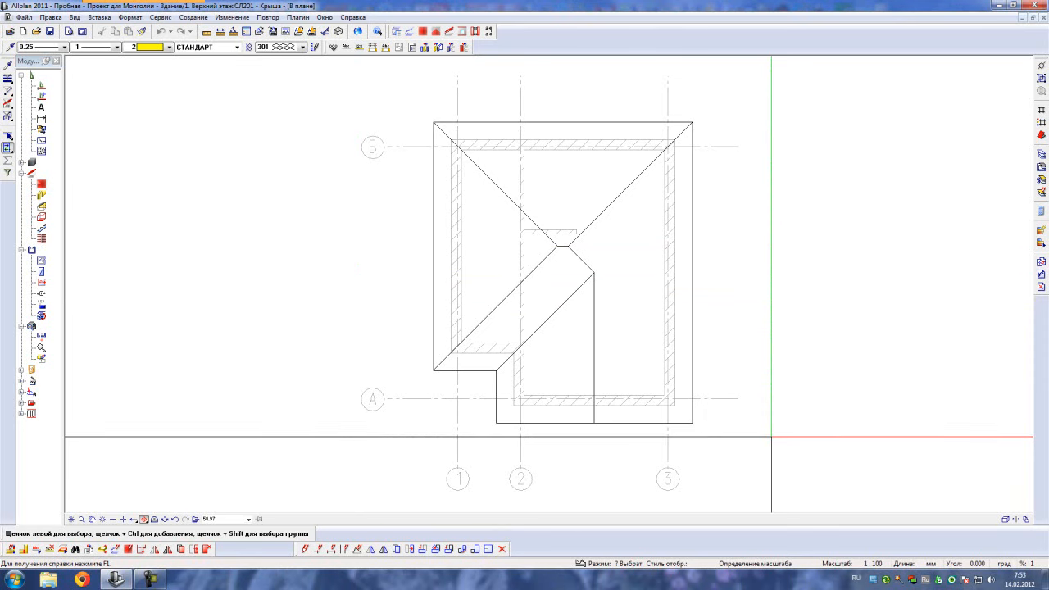
- Open the plane manager (Диспетчер плоскостей) from the object structure, declining the update of all layers
{"action": "left_click", "coordinate": [11, 32]}
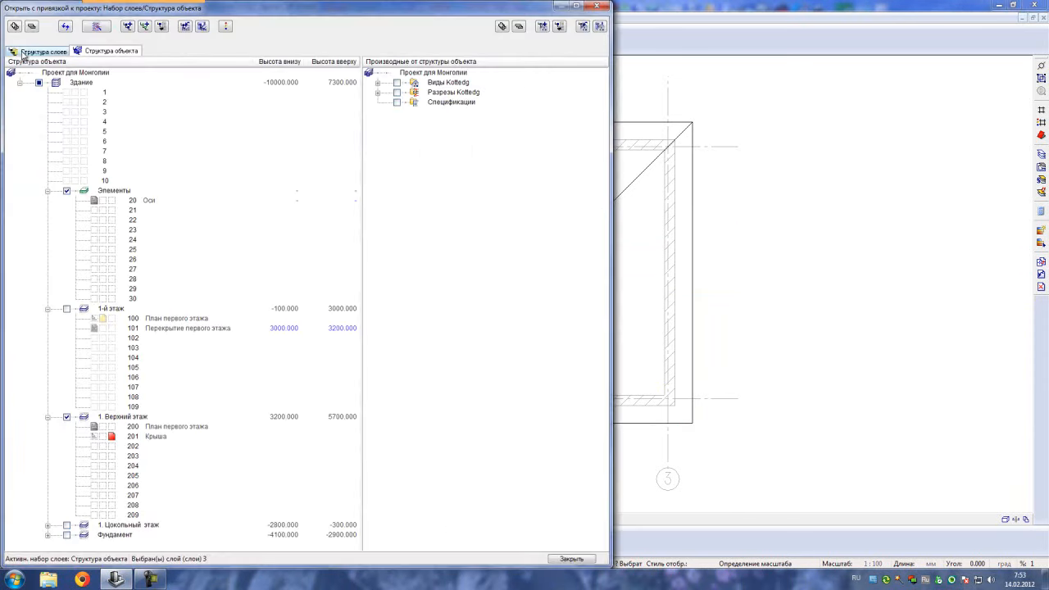
{"action": "left_click", "coordinate": [106, 32]}
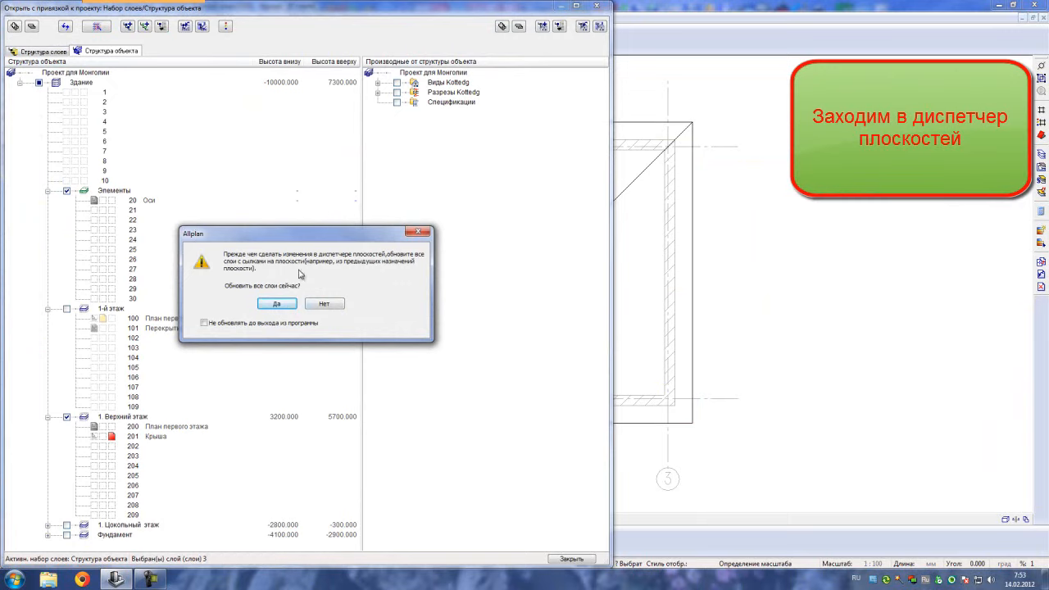
{"action": "left_click", "coordinate": [335, 305]}
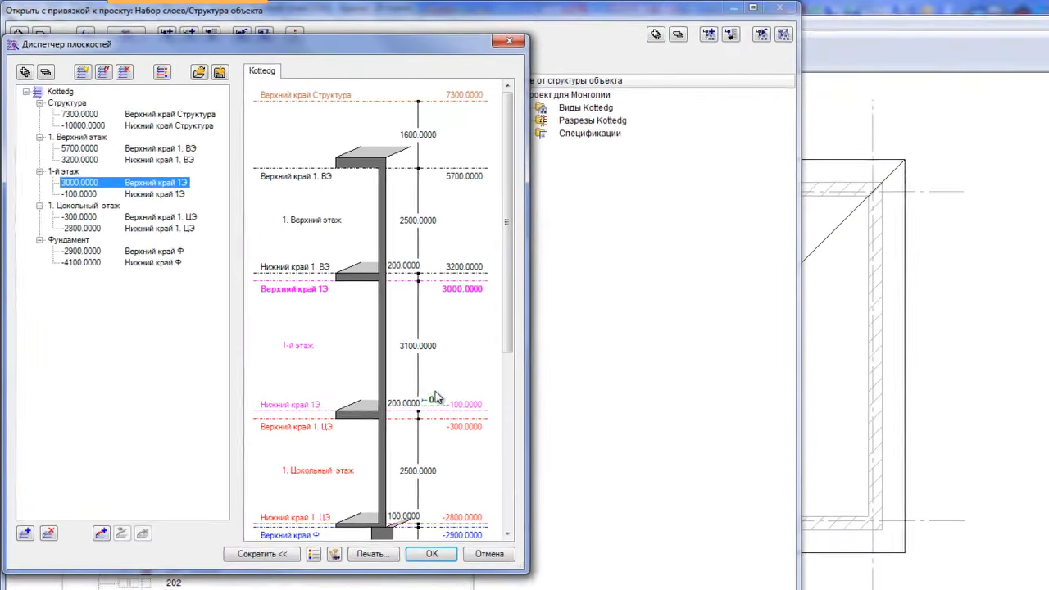
- Insert a roof landscape taken from layer 201 Крыша into 1. Верхний этаж, unchanged from its source, and confirm the plane model
{"action": "left_click", "coordinate": [90, 141]}
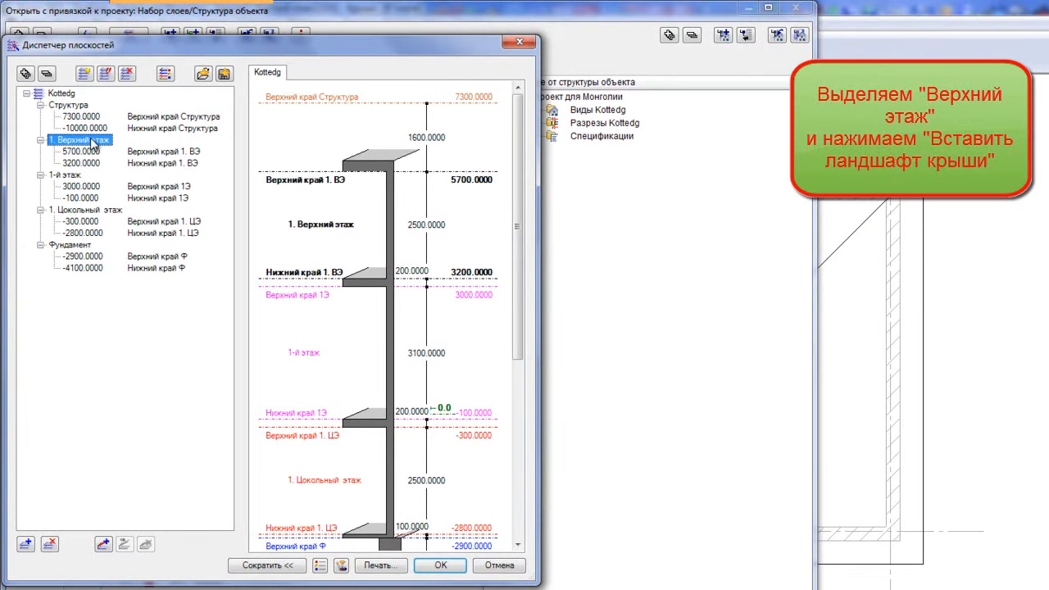
{"action": "left_click", "coordinate": [104, 545]}
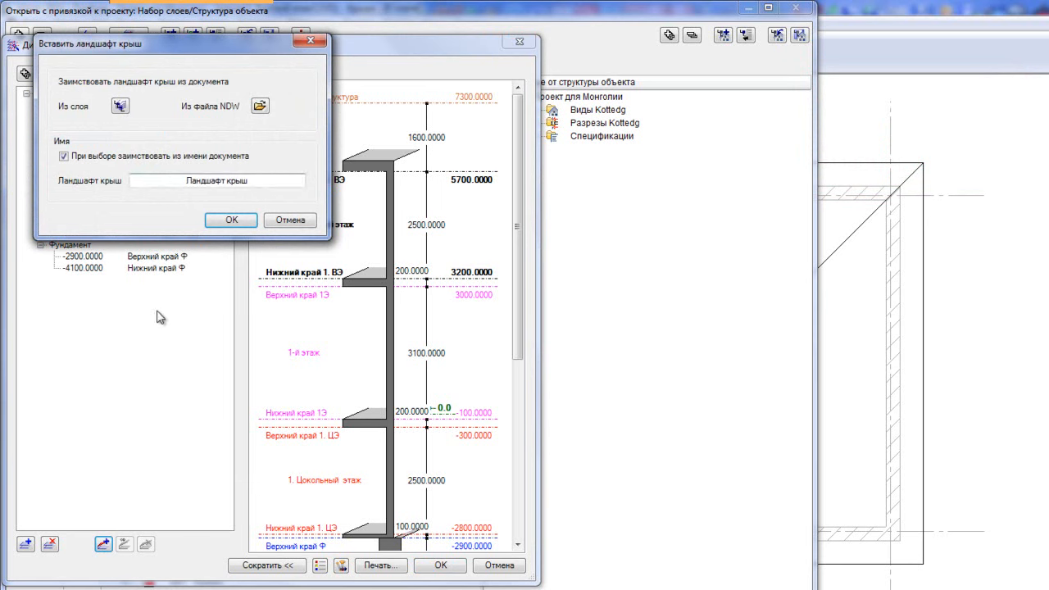
{"action": "left_click", "coordinate": [121, 107]}
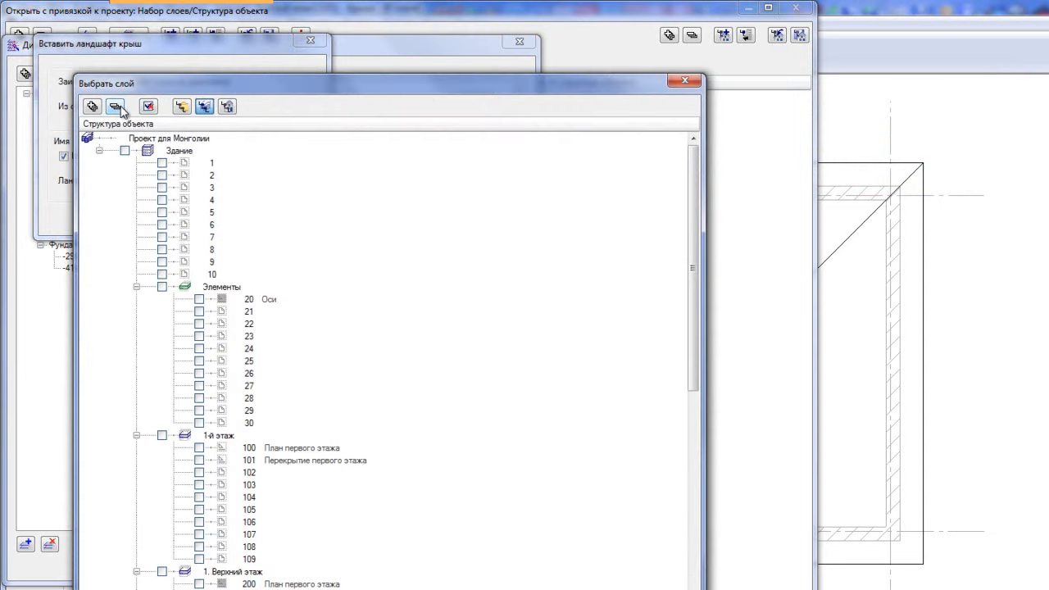
{"action": "scroll", "coordinate": [209, 394], "scroll_direction": "down", "scroll_amount": 3}
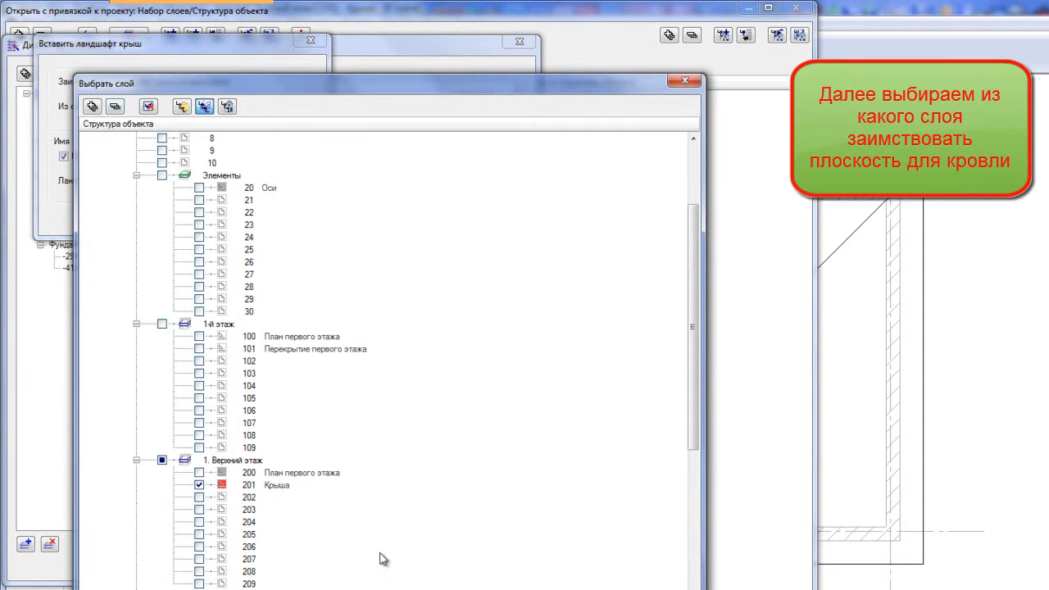
{"action": "key", "text": "Return"}
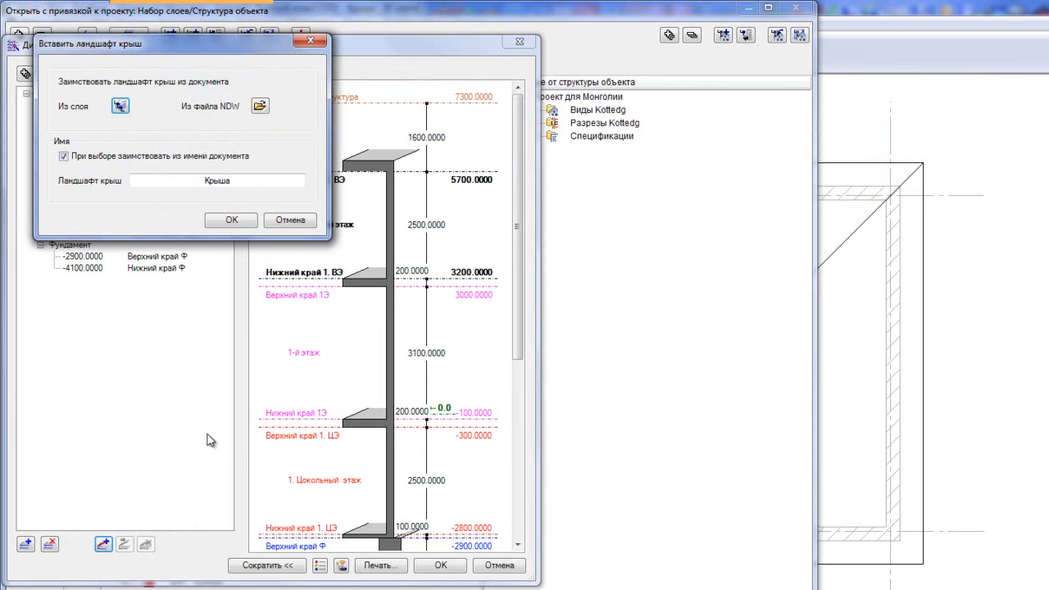
{"action": "left_click", "coordinate": [234, 220]}
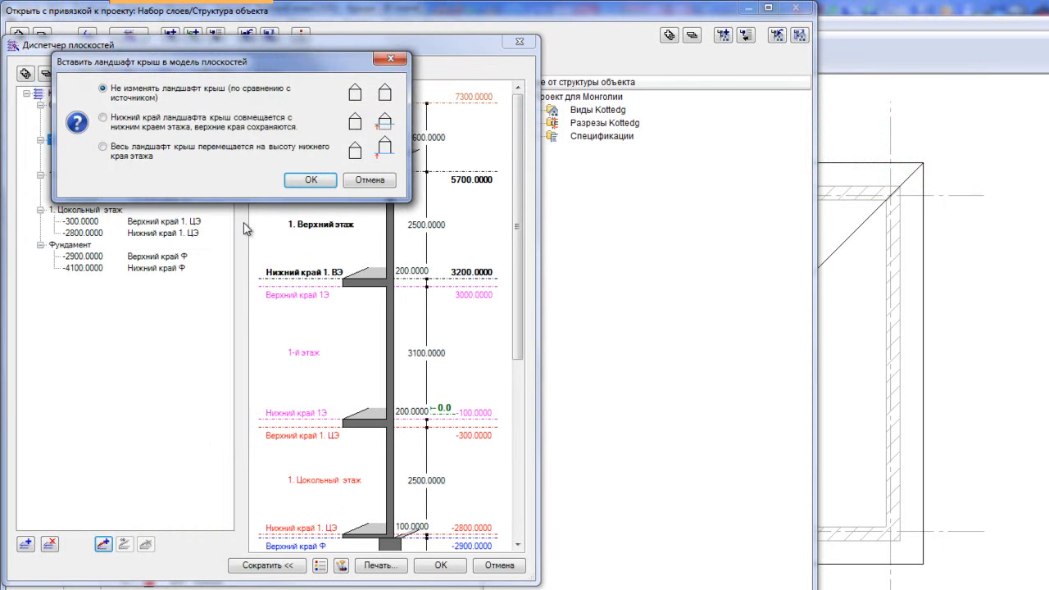
{"action": "left_click", "coordinate": [310, 182]}
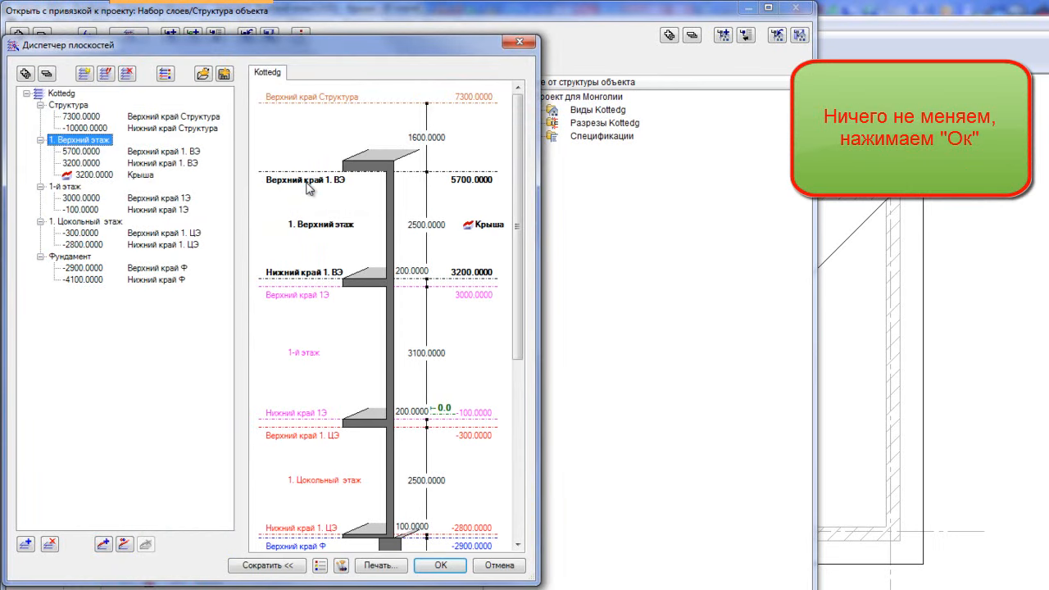
{"action": "left_click", "coordinate": [88, 175]}
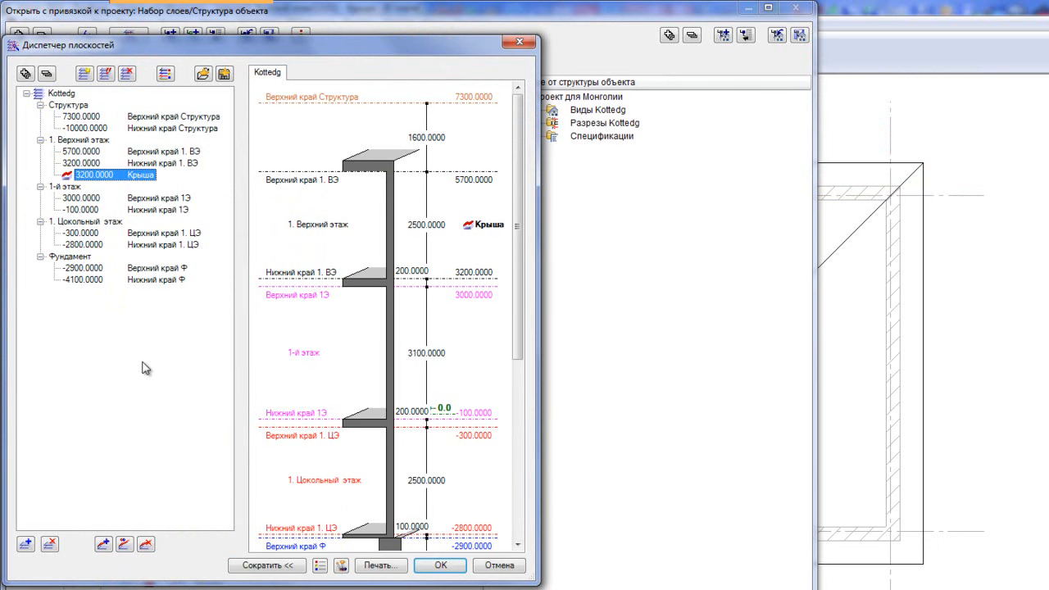
{"action": "left_click", "coordinate": [433, 559]}
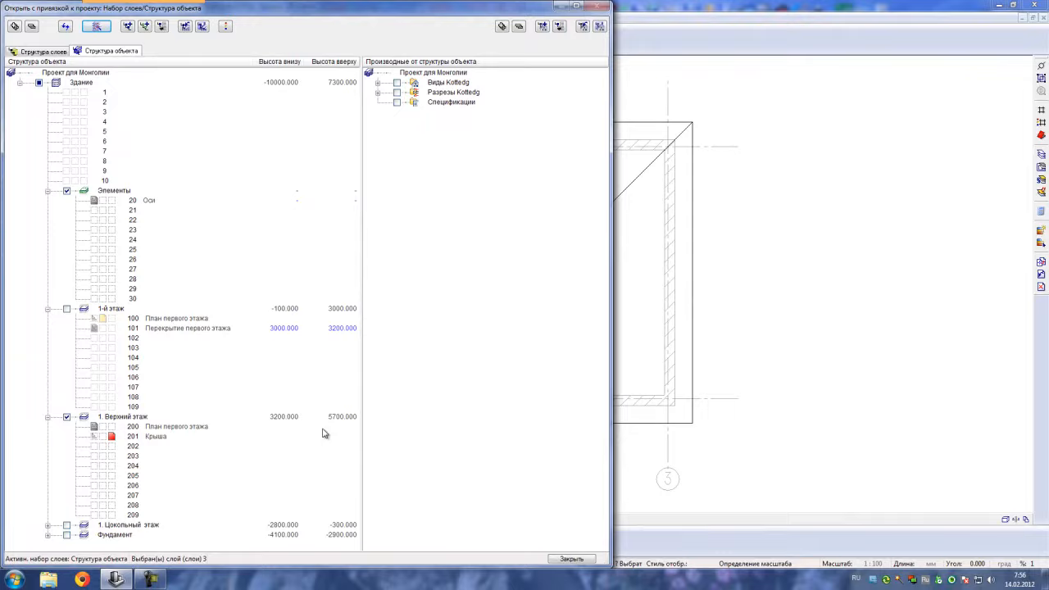
- Assign the Крыша roof plane to the upper floor's layer 200 План первого этажа, accepting the default floor behaviour
{"action": "left_click", "coordinate": [182, 432]}
{"action": "right_click", "coordinate": [183, 431]}
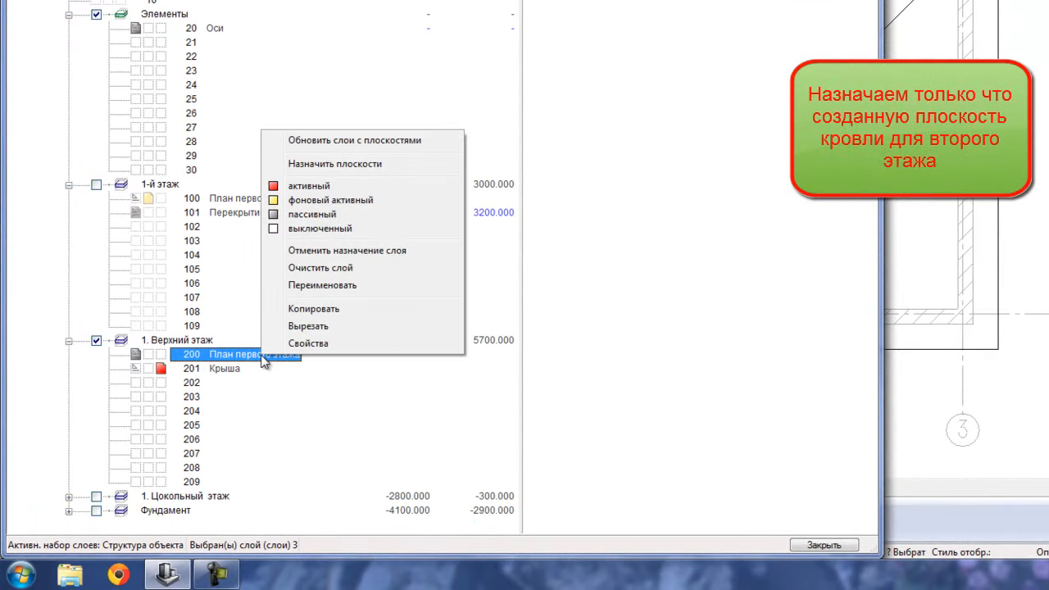
{"action": "left_click", "coordinate": [339, 164]}
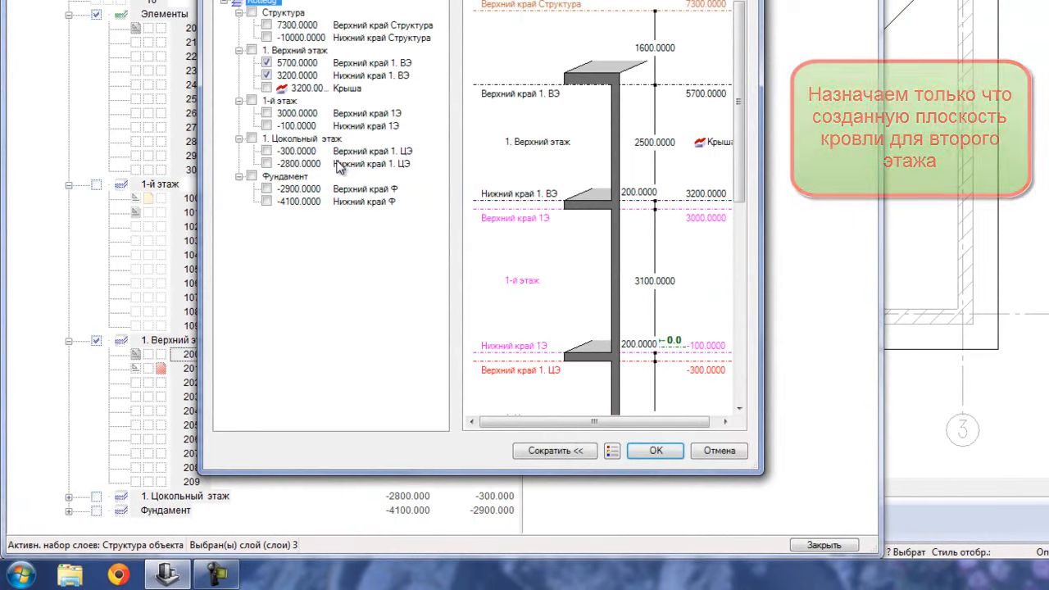
{"action": "left_click", "coordinate": [265, 88]}
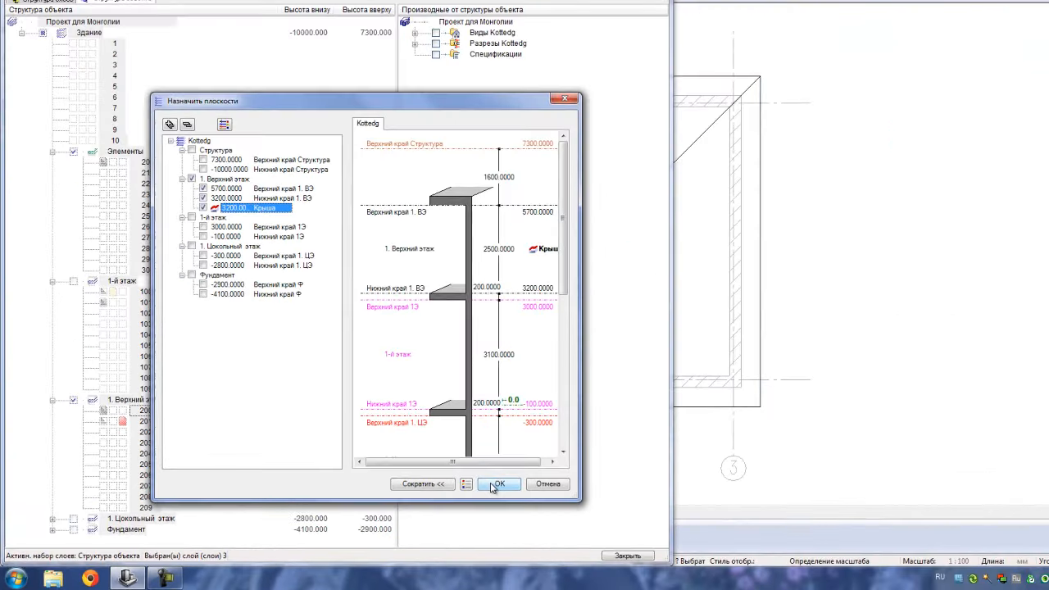
{"action": "left_click", "coordinate": [496, 484]}
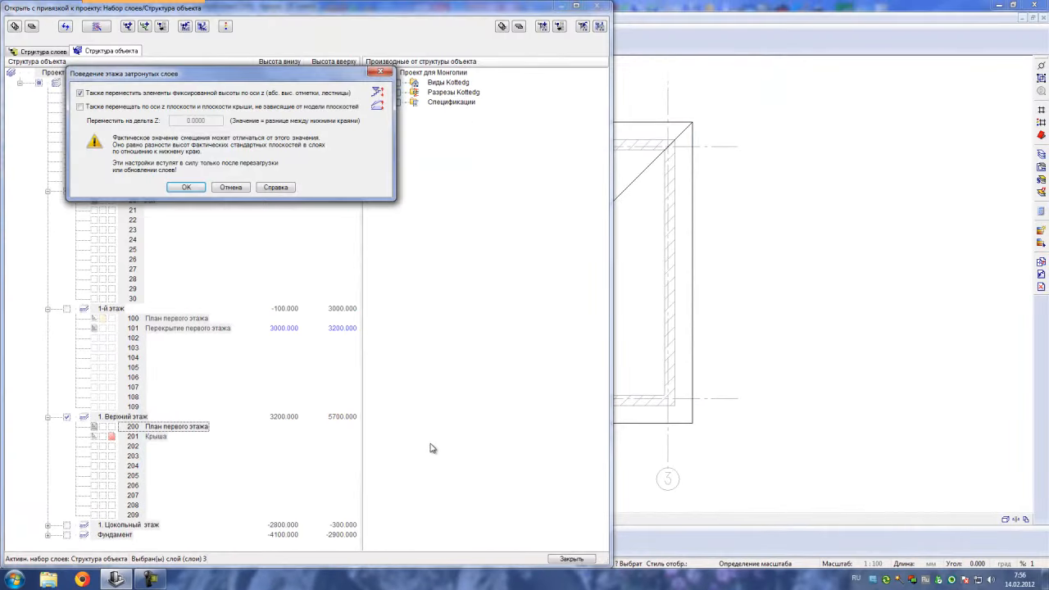
{"action": "left_click", "coordinate": [186, 187]}
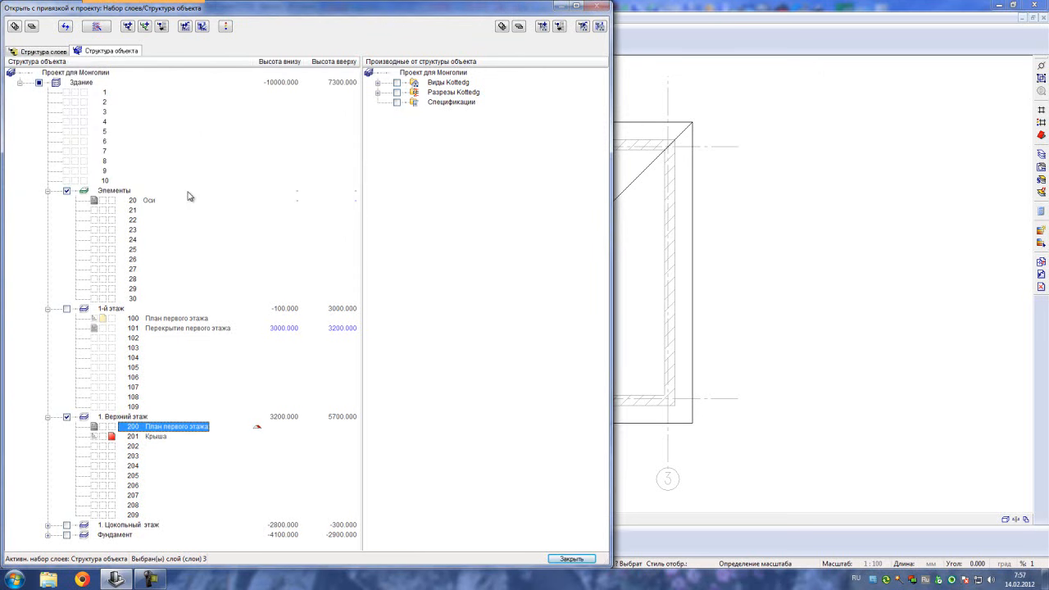
- Make layer 200 План первого этажа active and close the object structure
{"action": "left_click", "coordinate": [114, 437]}
{"action": "left_click", "coordinate": [113, 427]}
{"action": "left_click", "coordinate": [572, 559]}
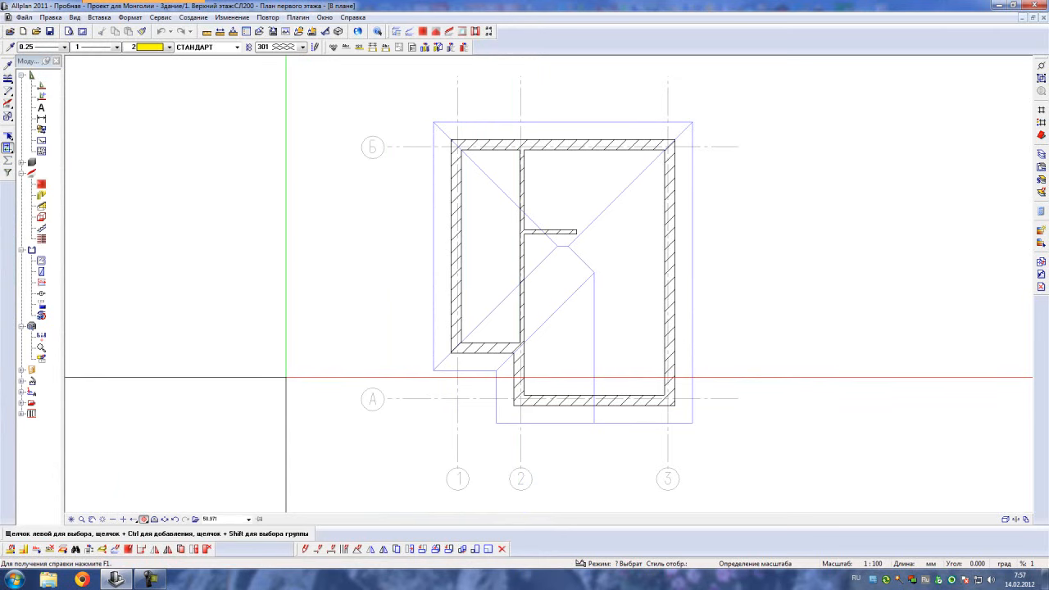
- Inspect the upper floor walls under the roof planes in a 3D animation view, and return to plan
{"action": "key", "text": "F4"}
{"action": "left_click_drag", "start_coordinate": [287, 378], "coordinate": [544, 415]}
{"action": "left_click_drag", "start_coordinate": [323, 347], "coordinate": [147, 286]}
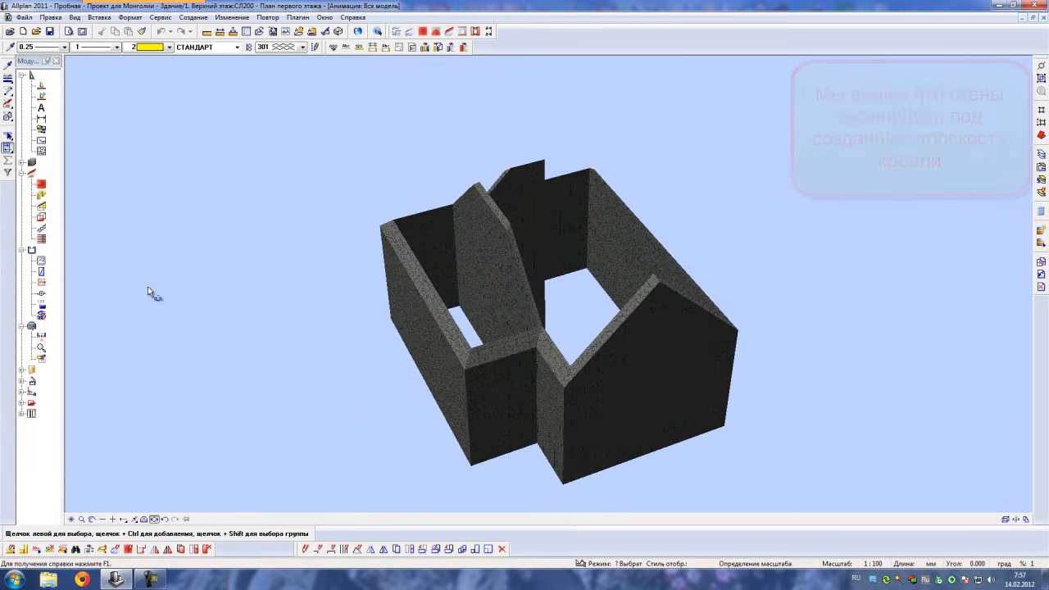
{"action": "left_click_drag", "start_coordinate": [510, 356], "coordinate": [354, 320]}
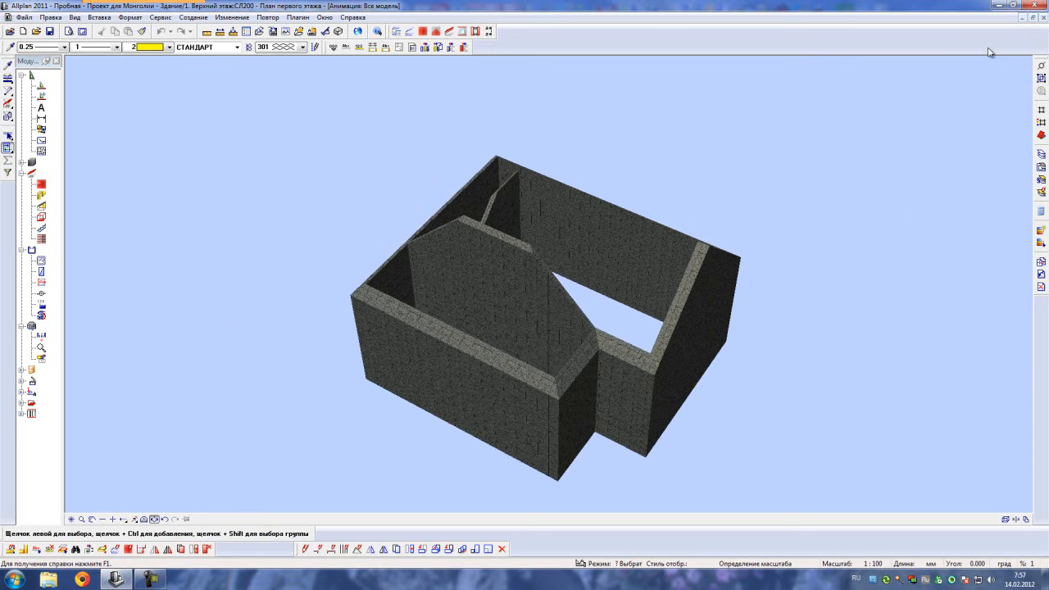
{"action": "left_click", "coordinate": [1043, 18]}
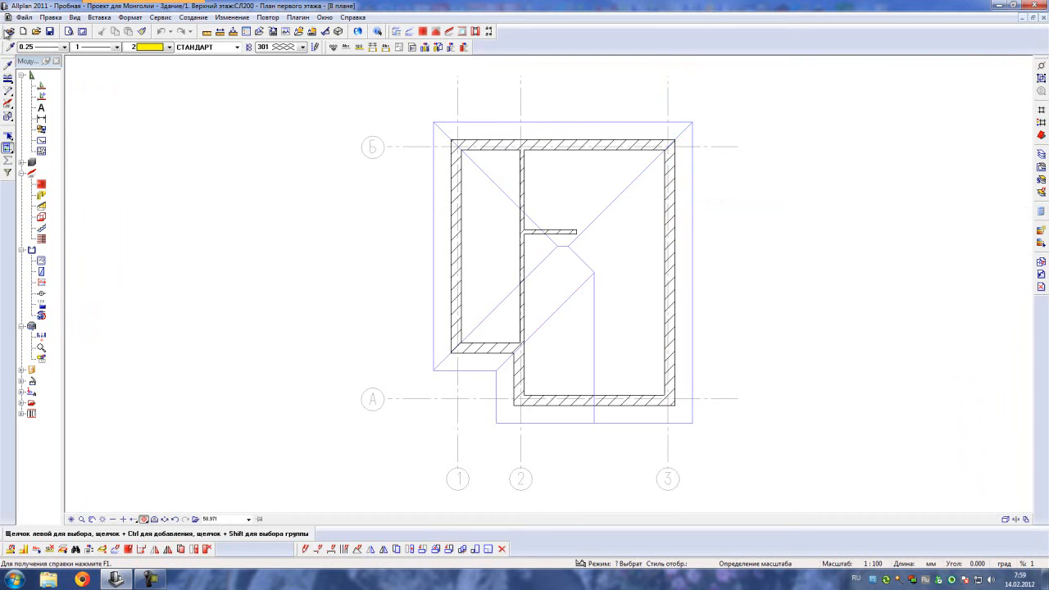
- Make layer 201 Крыша active with layer 200 in the active background, and start the Кровля roof covering tool
{"action": "left_click", "coordinate": [9, 32]}
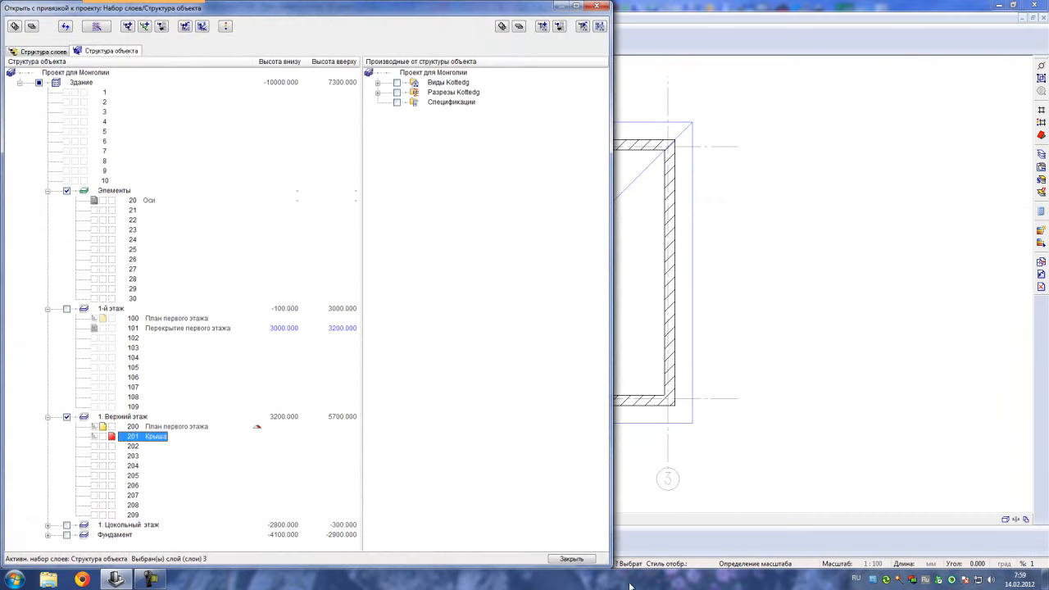
{"action": "left_click", "coordinate": [582, 560]}
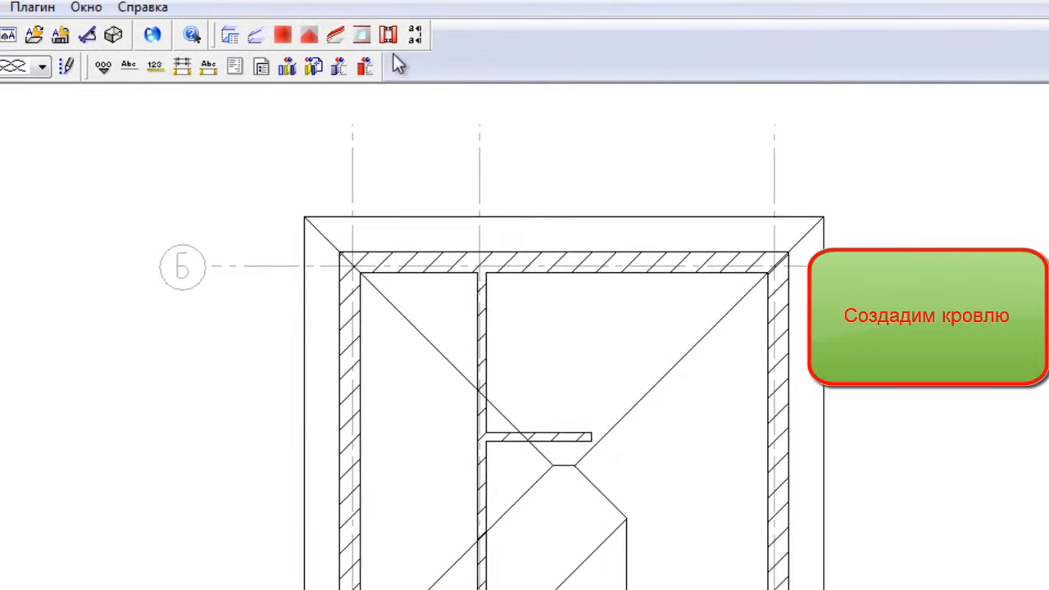
{"action": "left_click", "coordinate": [336, 36]}
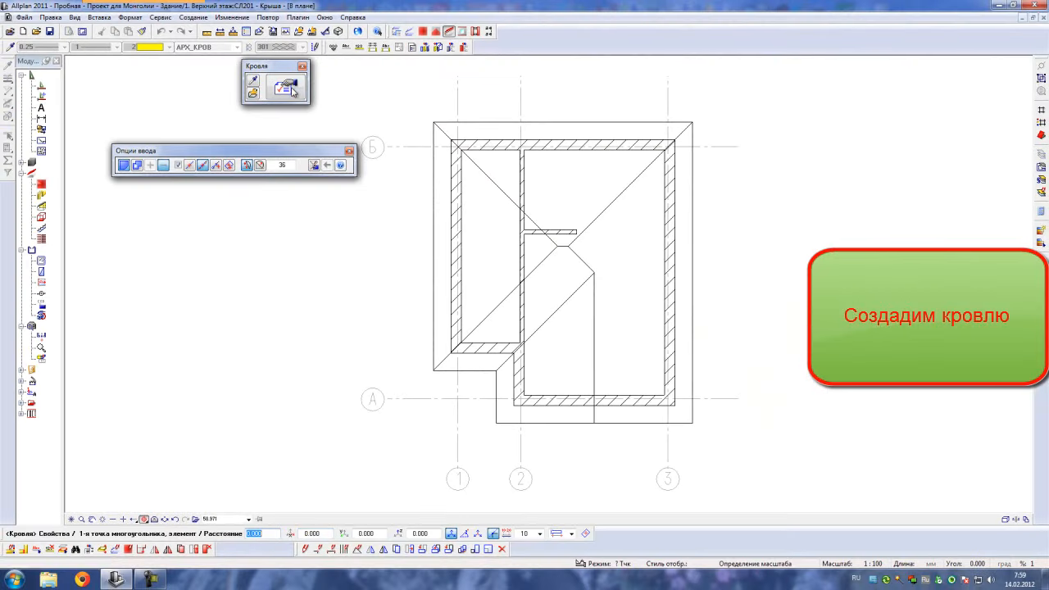
- Set the roof covering's colour to 6 (red) in its format properties and accept the settings
{"action": "left_click", "coordinate": [286, 87]}
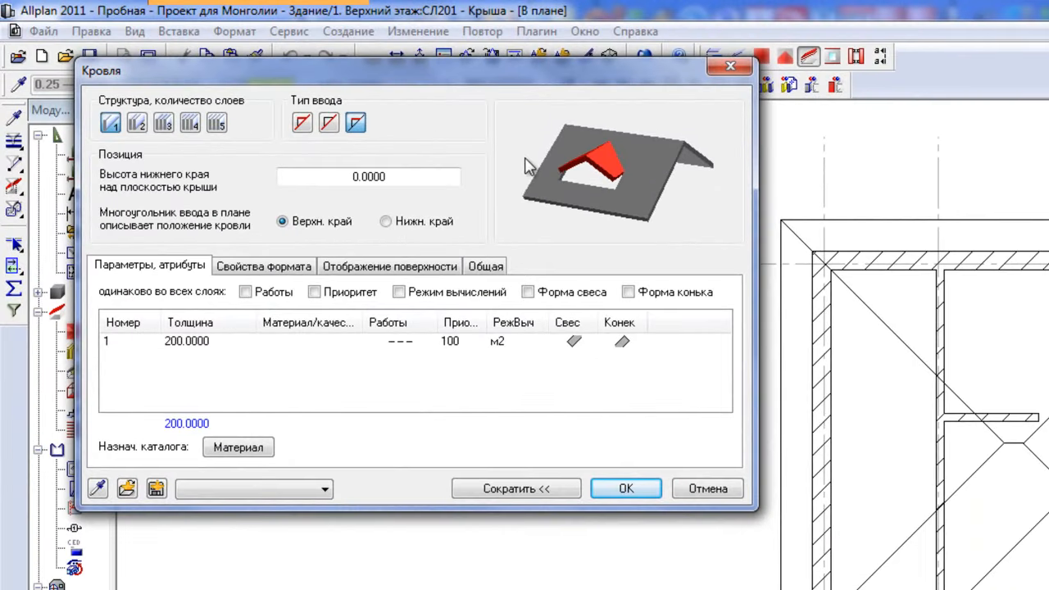
{"action": "left_click", "coordinate": [293, 269]}
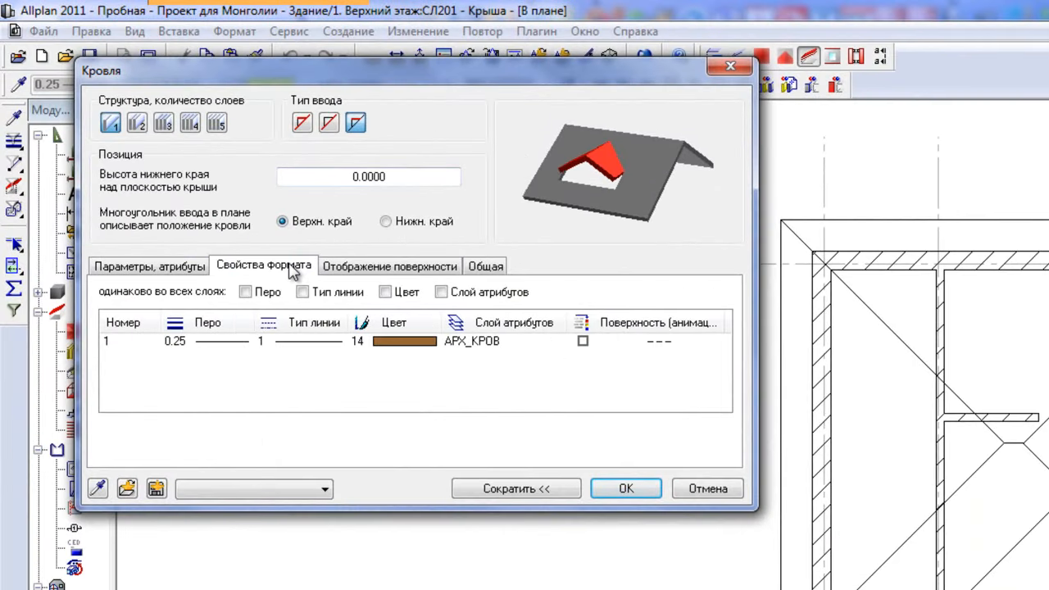
{"action": "left_click", "coordinate": [394, 351]}
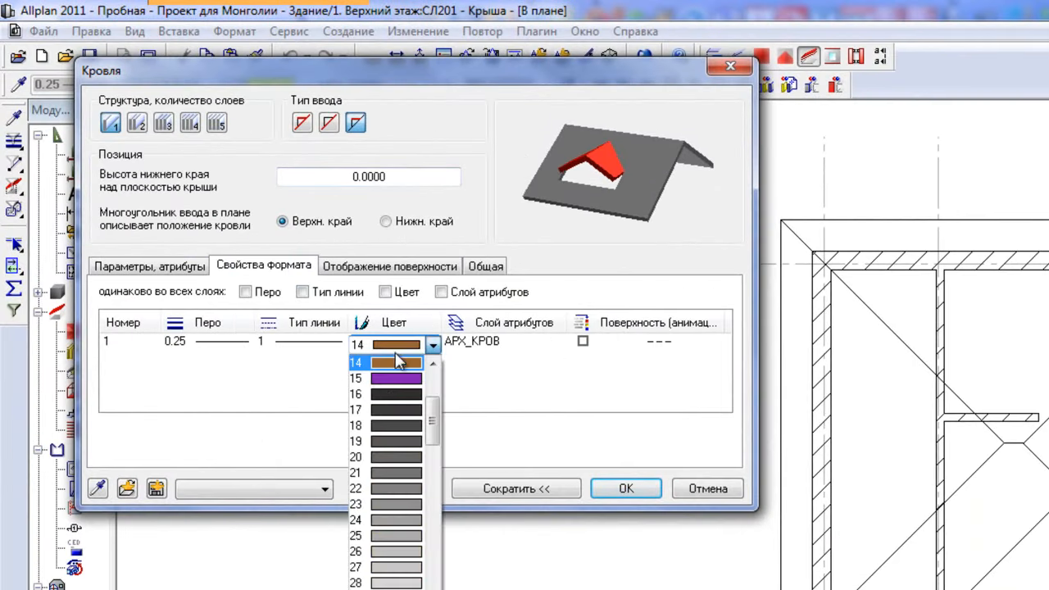
{"action": "scroll", "coordinate": [383, 509], "scroll_direction": "up", "scroll_amount": 2}
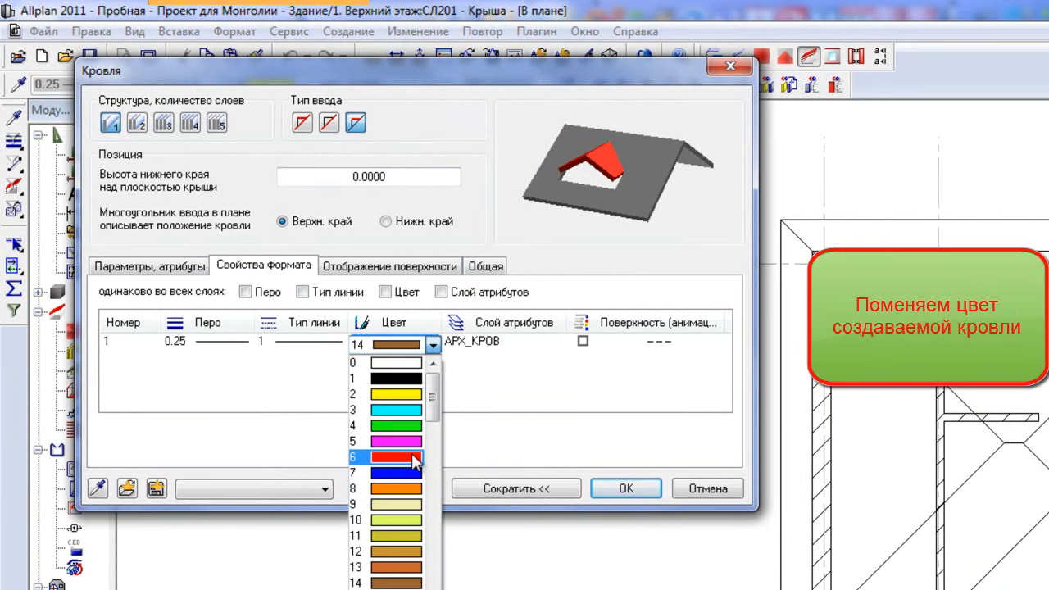
{"action": "left_click", "coordinate": [414, 457]}
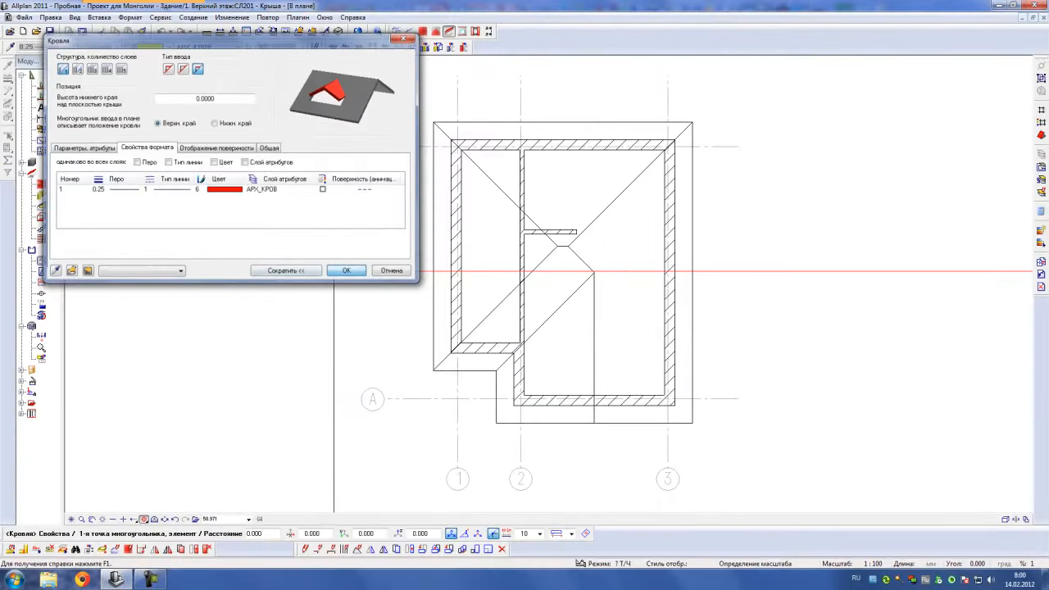
{"action": "left_click", "coordinate": [606, 487]}
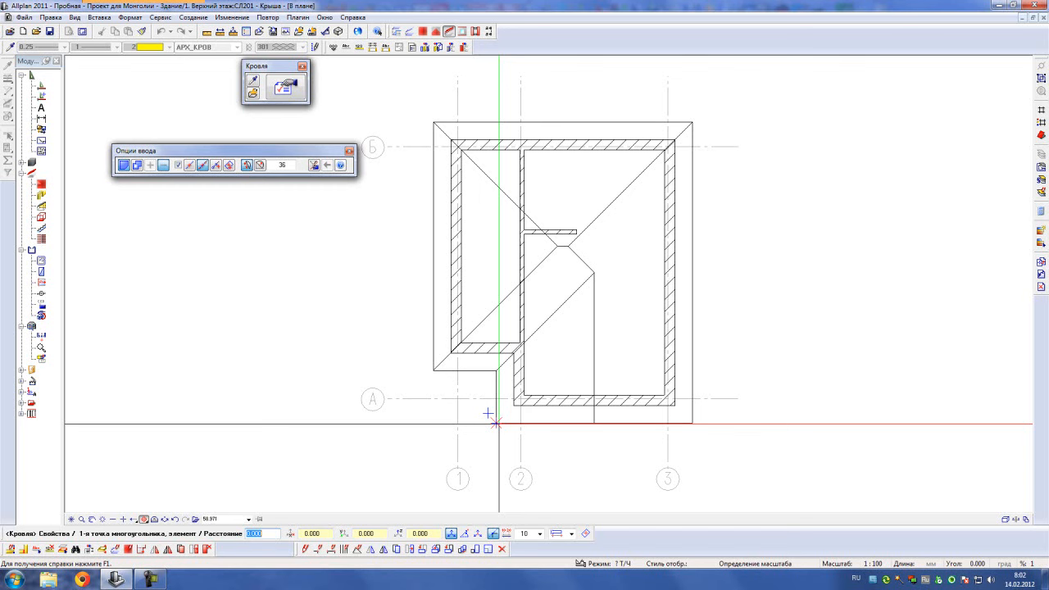
- Outline the roof covering through the corners of the existing roof plane, complete the polygon and end the Кровля command
{"action": "left_click", "coordinate": [489, 416]}
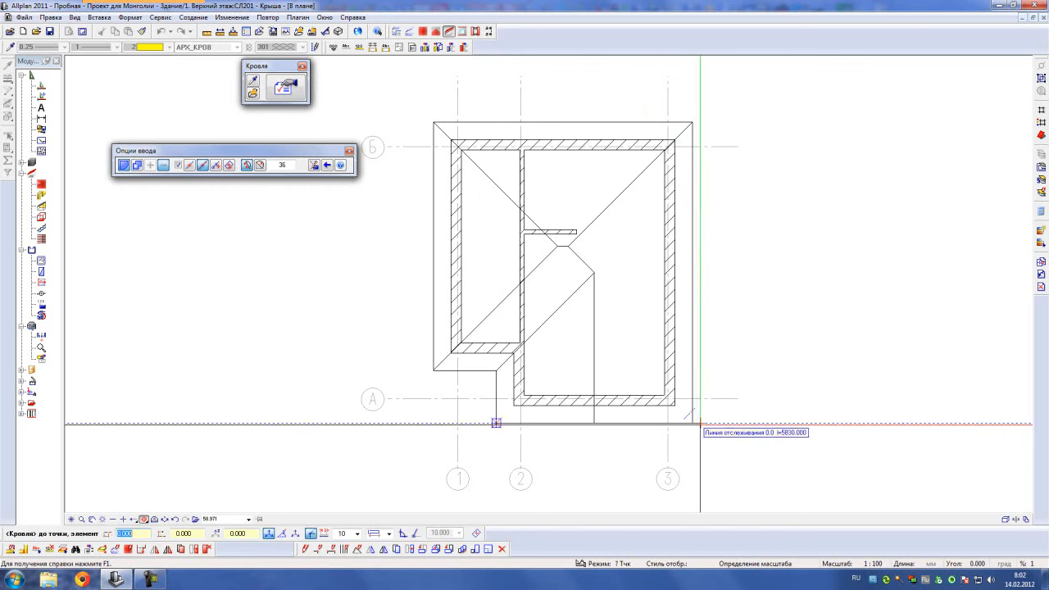
{"action": "left_click", "coordinate": [693, 423]}
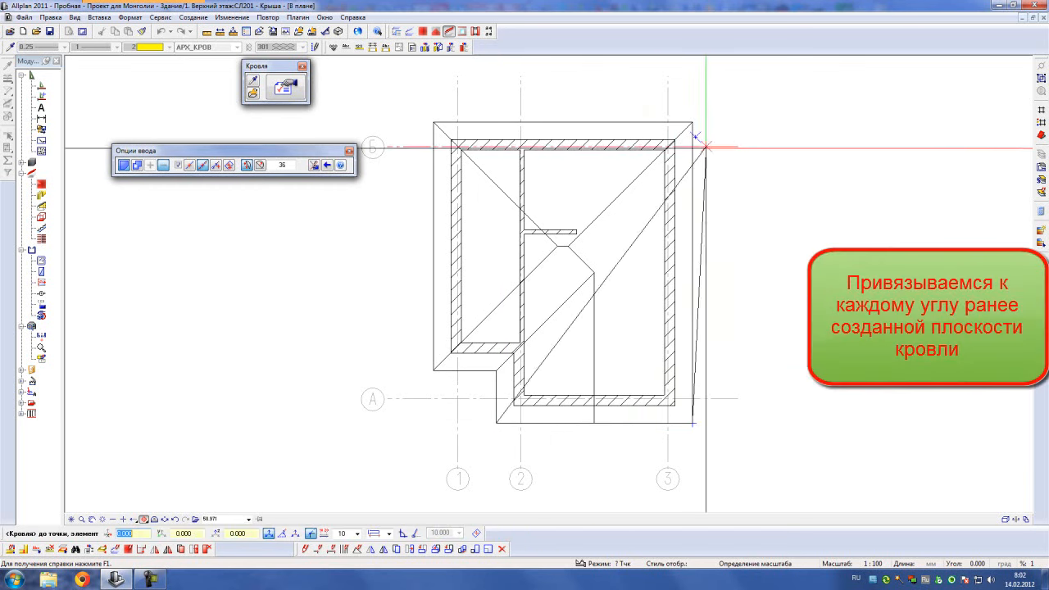
{"action": "left_click", "coordinate": [693, 122]}
{"action": "left_click", "coordinate": [433, 121]}
{"action": "left_click", "coordinate": [434, 370]}
{"action": "left_click", "coordinate": [495, 370]}
{"action": "key", "text": "Escape"}
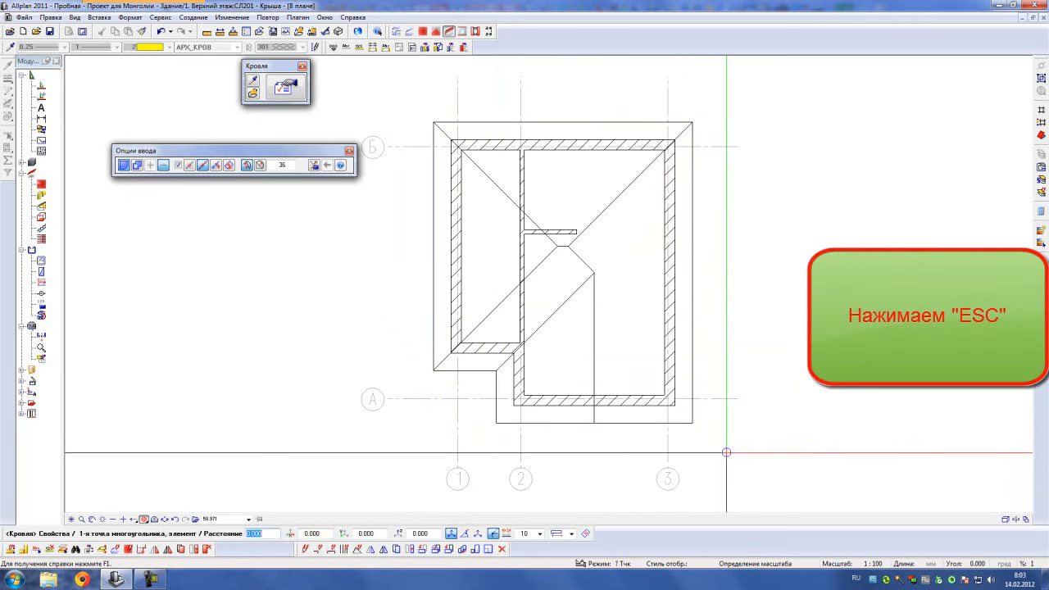
{"action": "key", "text": "Escape"}
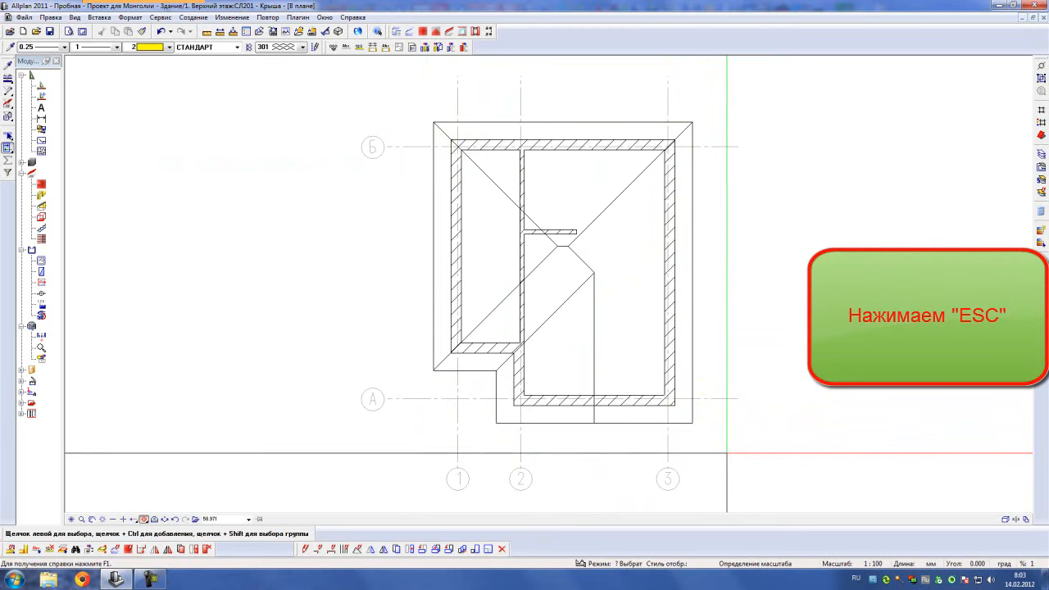
- Inspect the red roof covering and the walls beneath it from several sides in the 3D animation view
{"action": "key", "text": "F4"}
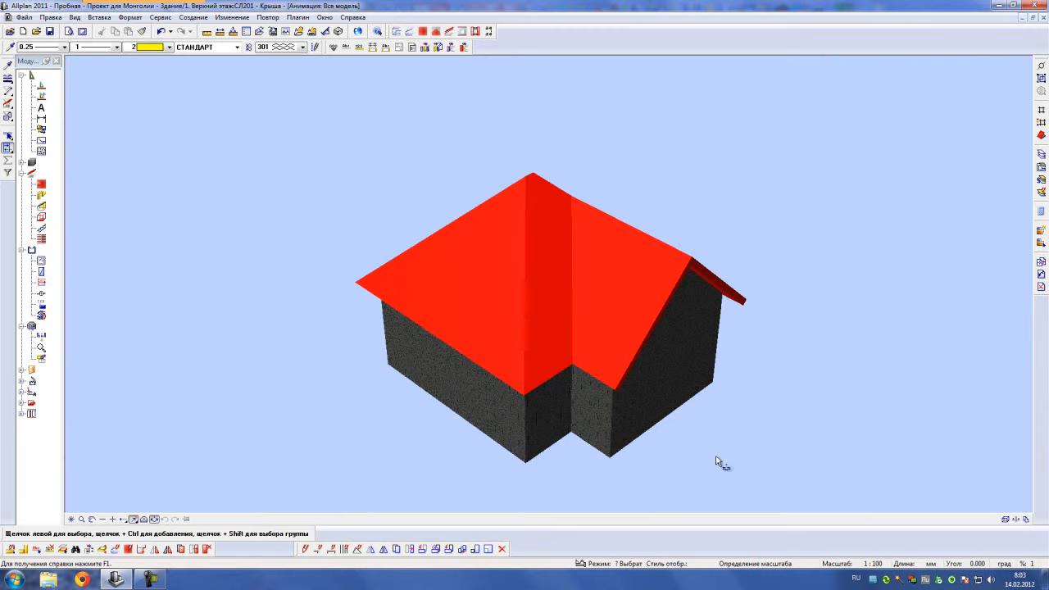
{"action": "left_click_drag", "start_coordinate": [527, 323], "coordinate": [783, 436]}
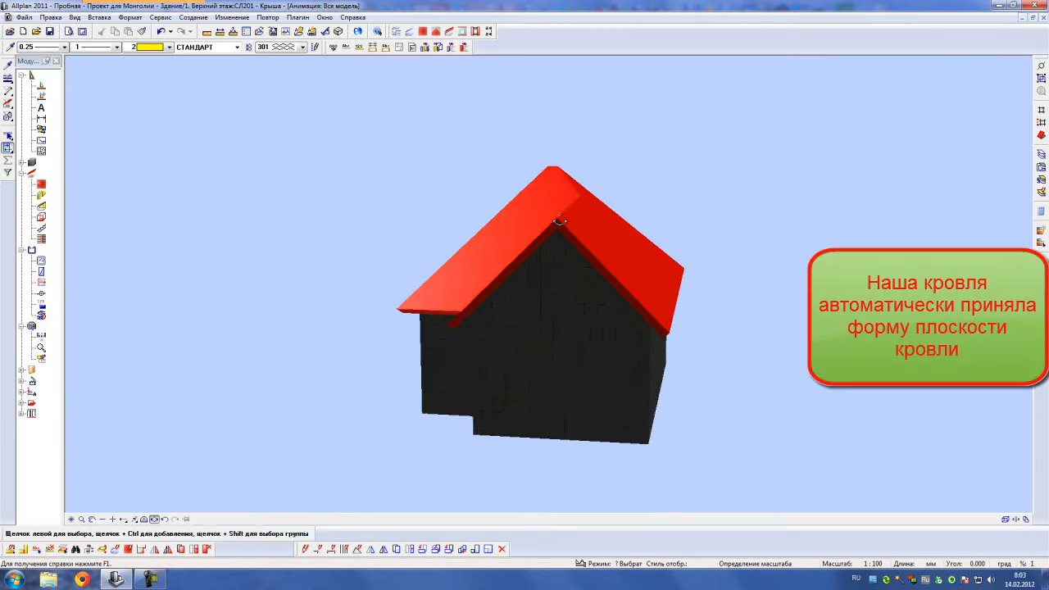
{"action": "left_click_drag", "start_coordinate": [559, 221], "coordinate": [838, 227]}
{"action": "left_click_drag", "start_coordinate": [248, 260], "coordinate": [528, 518]}
{"action": "left_click_drag", "start_coordinate": [551, 241], "coordinate": [409, 83]}
- Return to the three-view layout and outline a rectangular Слуховое окно with opposite corners at -1000, -1000 and -2500, 1000 from the ridge point
{"action": "left_click", "coordinate": [1043, 22]}
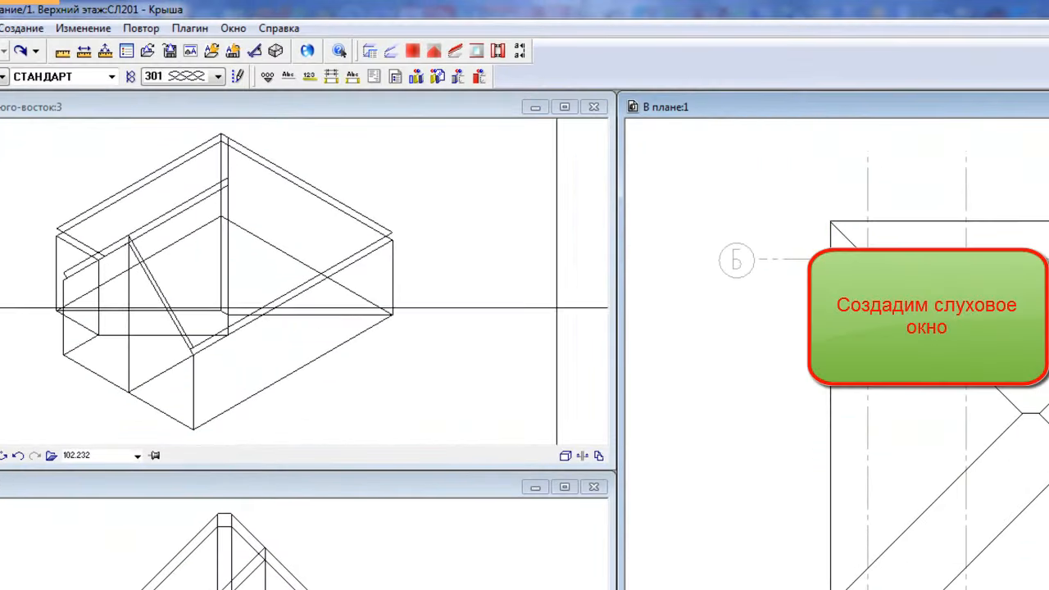
{"action": "left_click", "coordinate": [433, 51]}
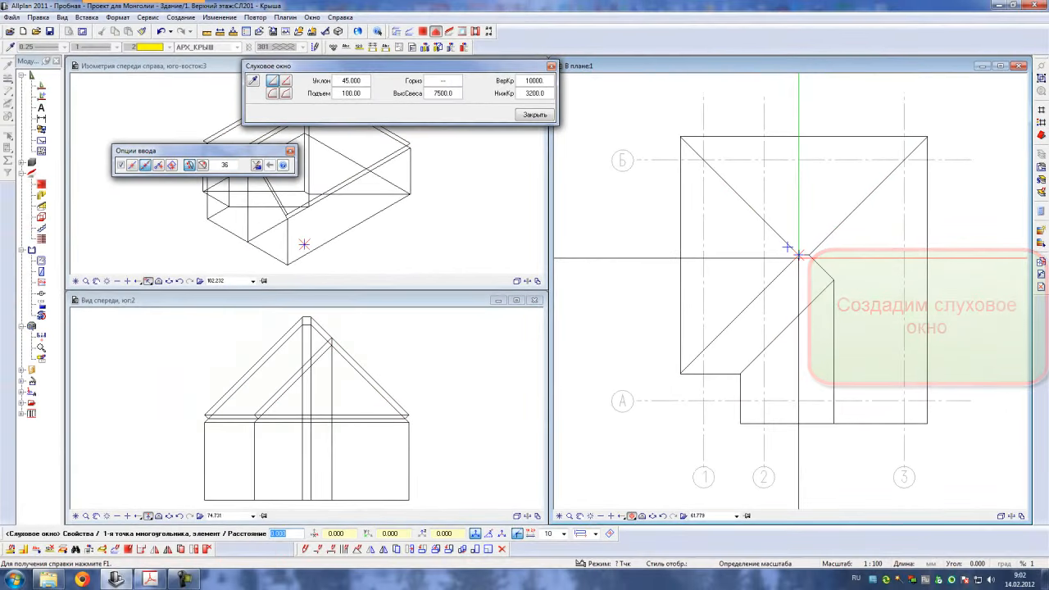
{"action": "key", "text": "Tab"}
{"action": "type", "text": "-1"}
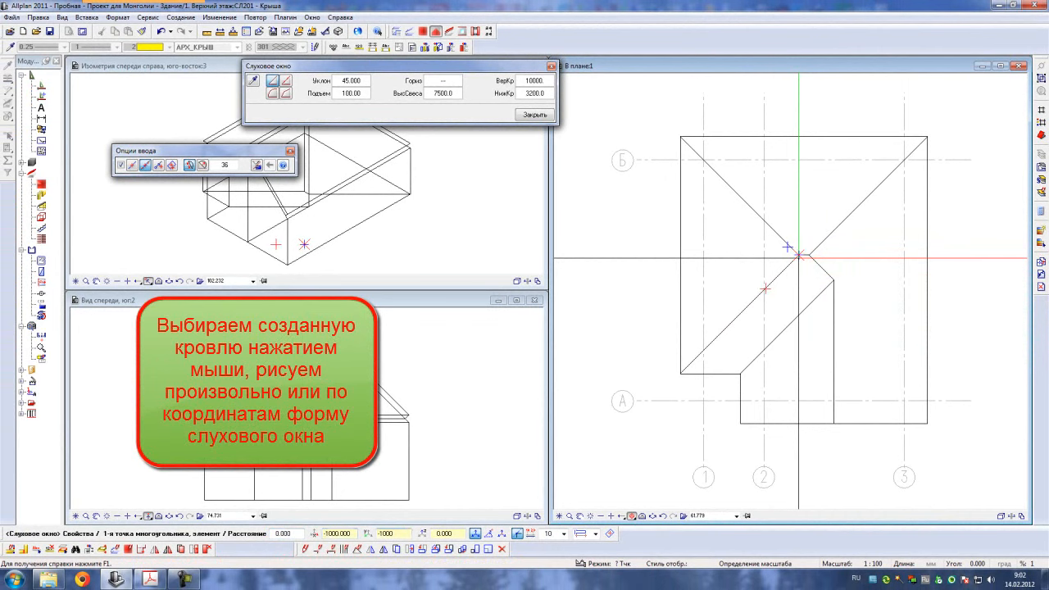
{"action": "type", "text": "000"}
{"action": "key", "text": "Return"}
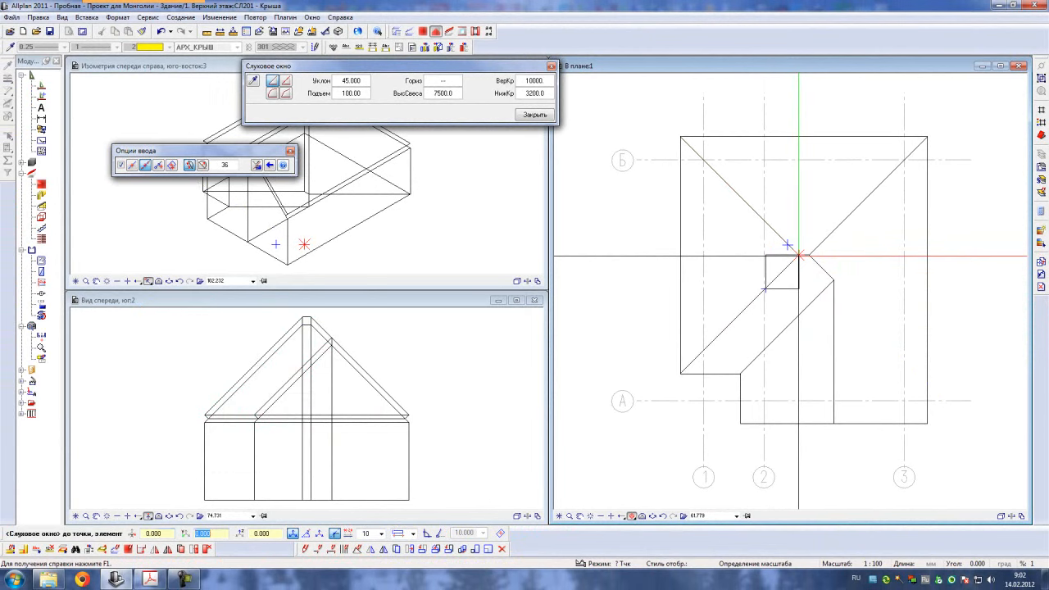
{"action": "type", "text": "1000"}
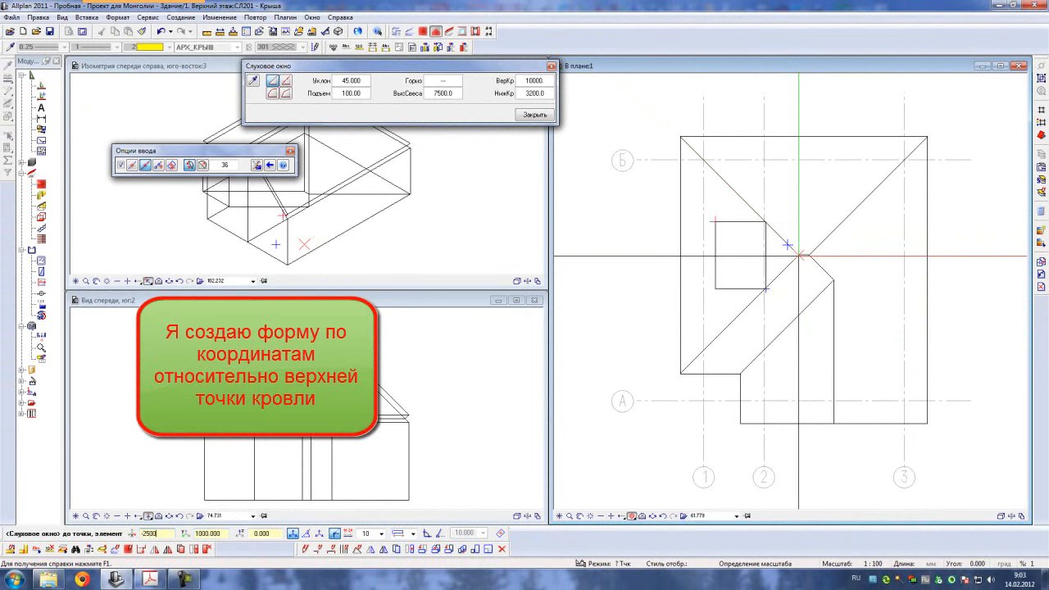
{"action": "key", "text": "Return"}
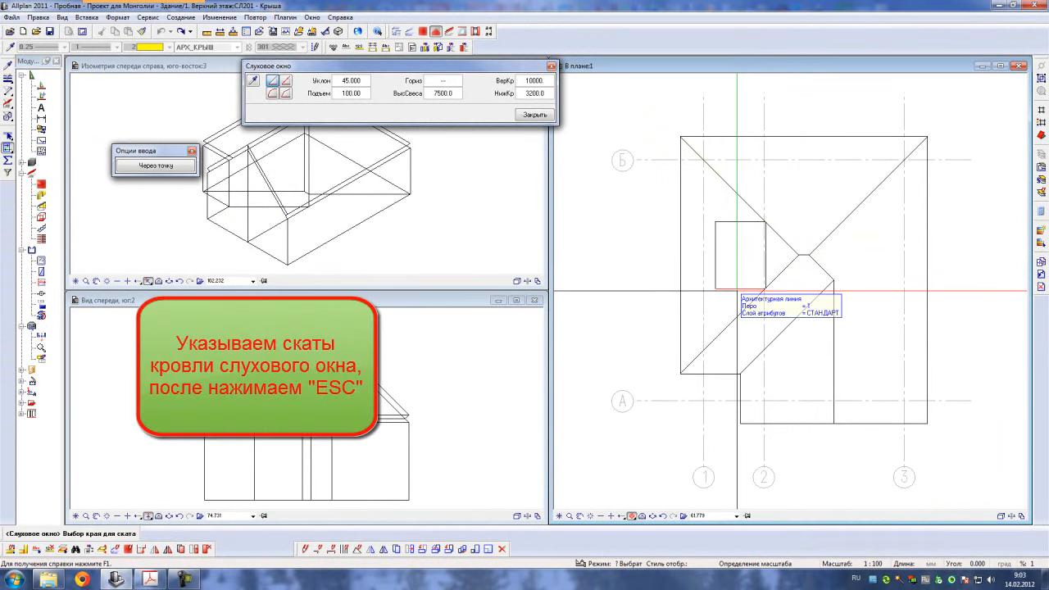
- Assign 45° slopes to the dormer outline's two edges parallel to axes А and Б, and check the dormer in 3D
{"action": "left_click", "coordinate": [737, 291]}
{"action": "left_click", "coordinate": [744, 222]}
{"action": "key", "text": "Escape"}
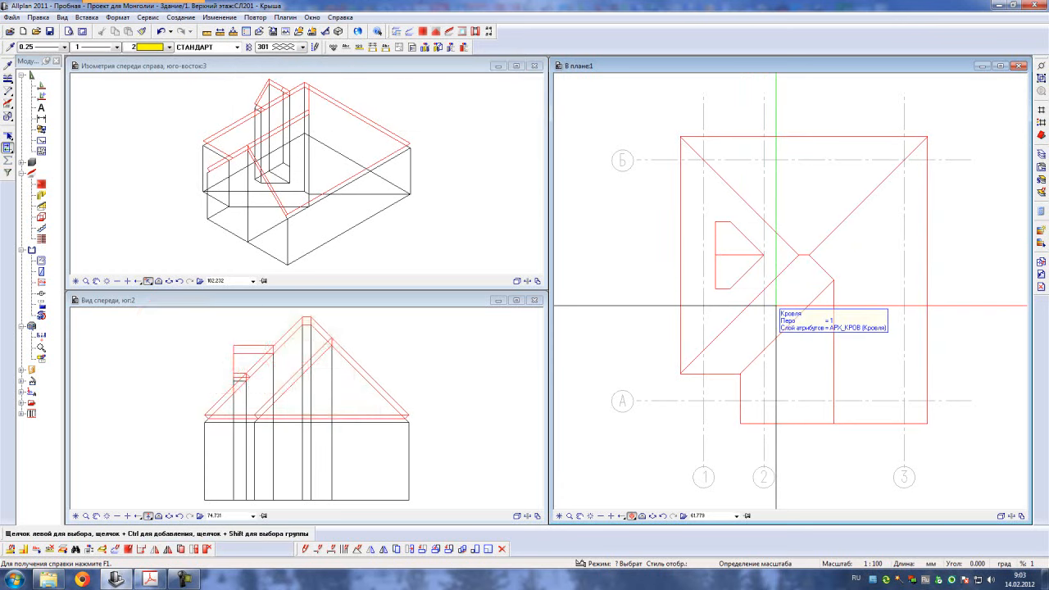
{"action": "key", "text": "F4"}
{"action": "left_click_drag", "start_coordinate": [637, 292], "coordinate": [596, 263]}
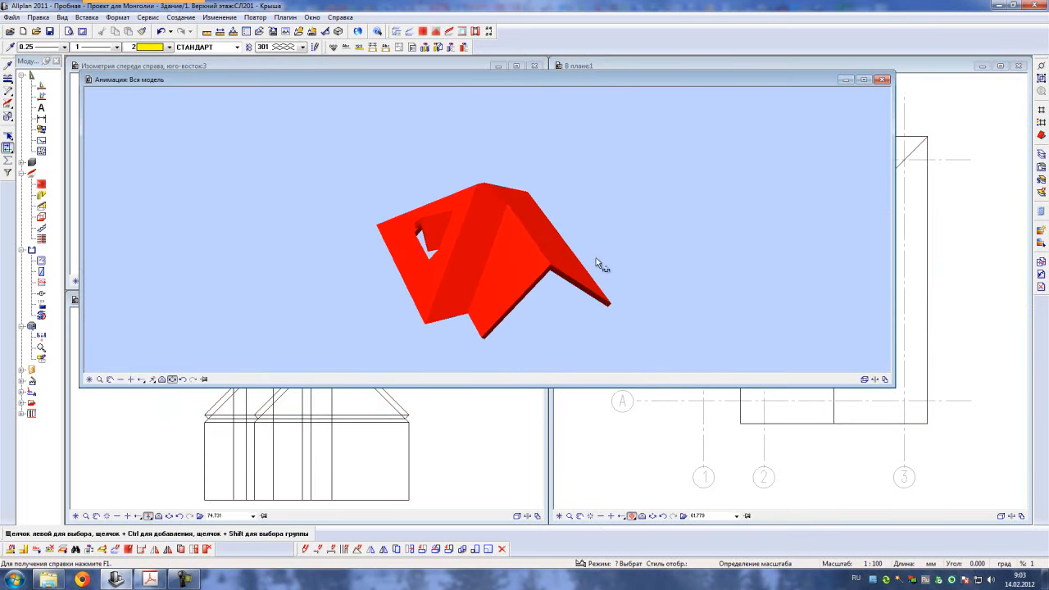
{"action": "left_click", "coordinate": [883, 79]}
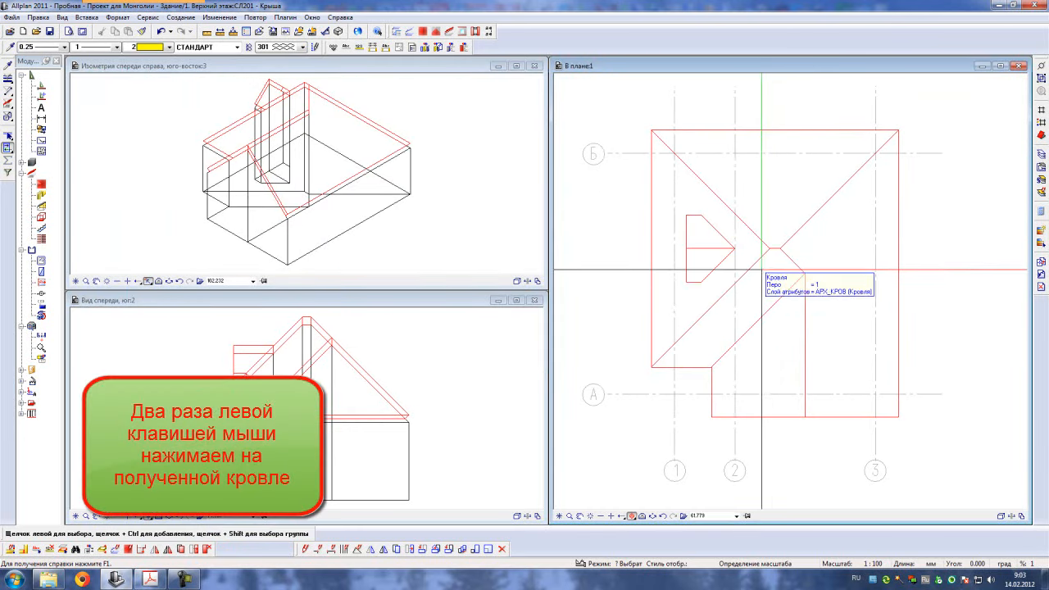
- Change the main roof covering's input type to leave the dormer opening uncovered, and check the opening in 3D
{"action": "double_click", "coordinate": [725, 330]}
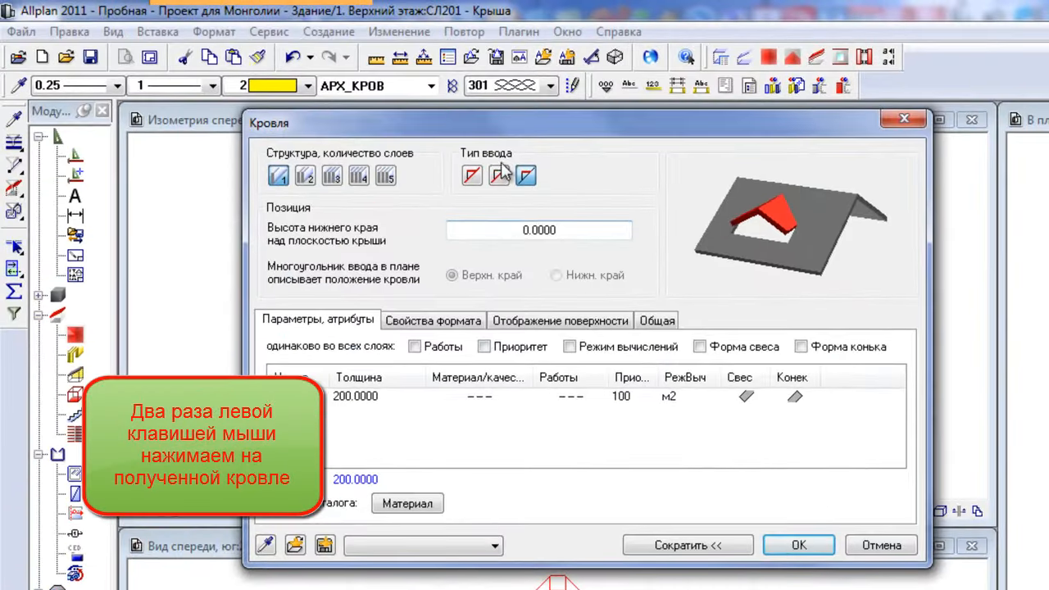
{"action": "left_click", "coordinate": [798, 545]}
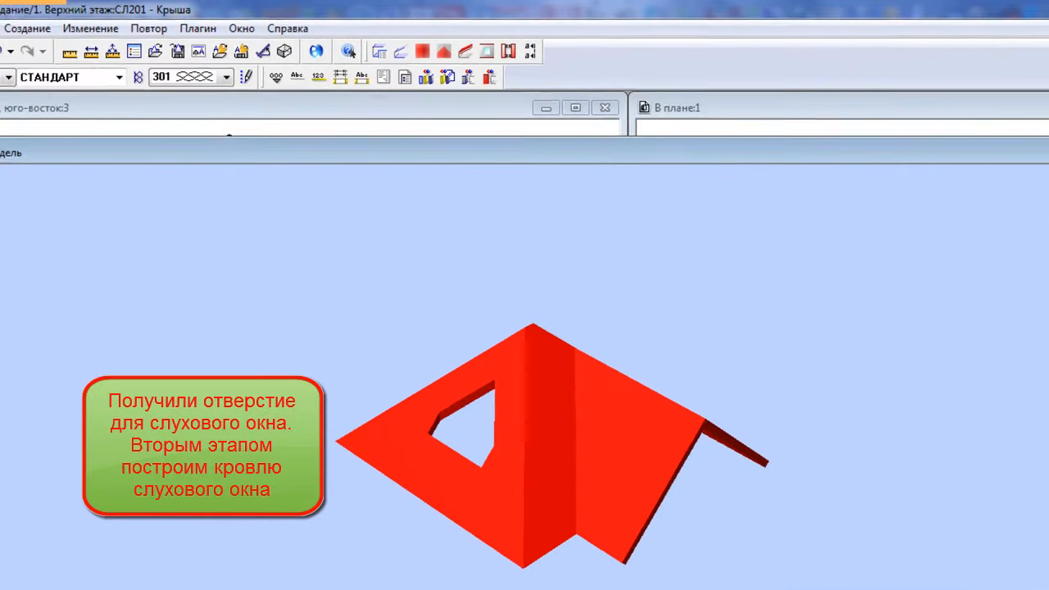
{"action": "left_click", "coordinate": [896, 94]}
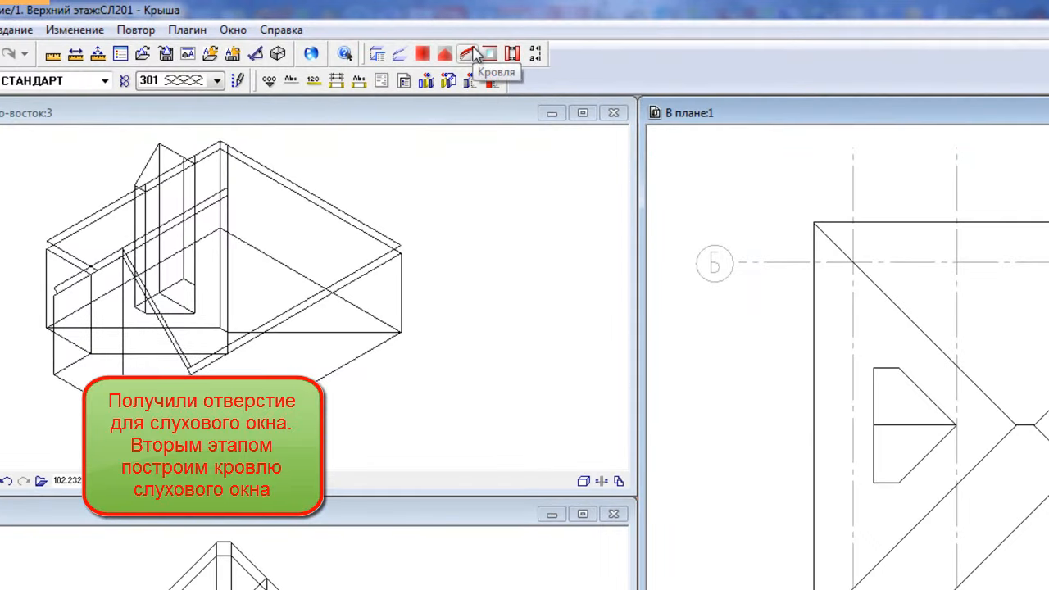
- Start a new Кровля covering with the input type that covers only the dormer, keeping the 200 mm thickness
{"action": "left_click", "coordinate": [472, 53]}
{"action": "left_click", "coordinate": [190, 150]}
{"action": "left_click", "coordinate": [168, 166]}
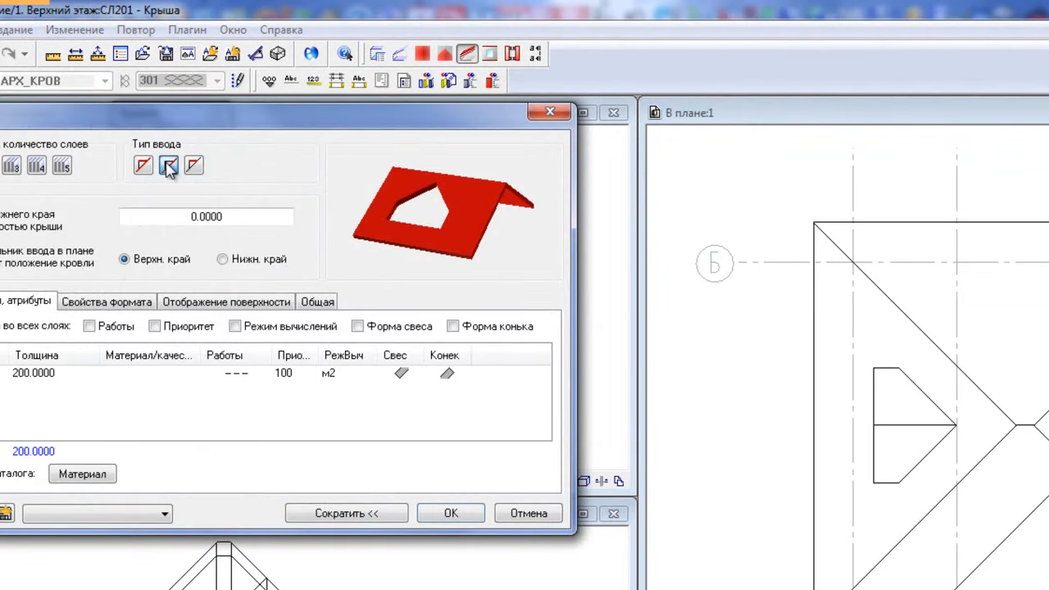
{"action": "left_click", "coordinate": [195, 166]}
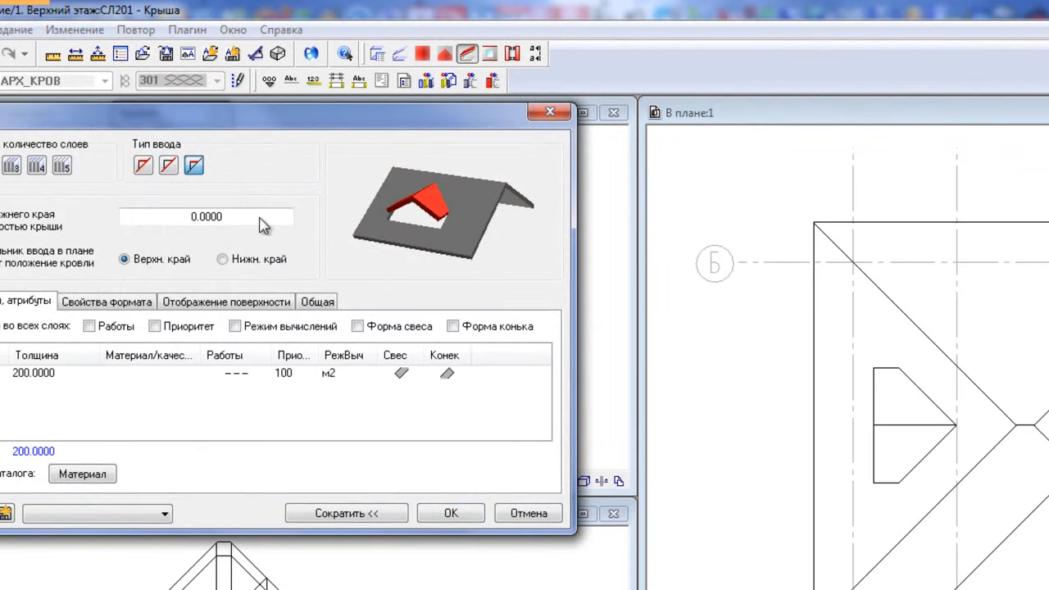
{"action": "left_click", "coordinate": [452, 514]}
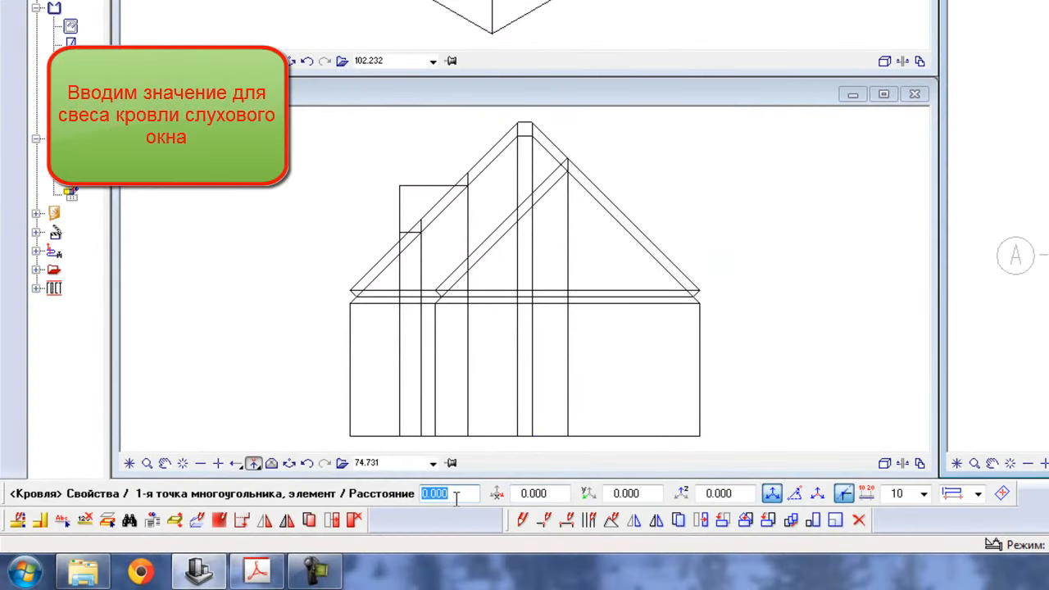
- Create the dormer's roof covering along the dormer outline with an overhang distance of 200, and end the command
{"action": "type", "text": "200"}
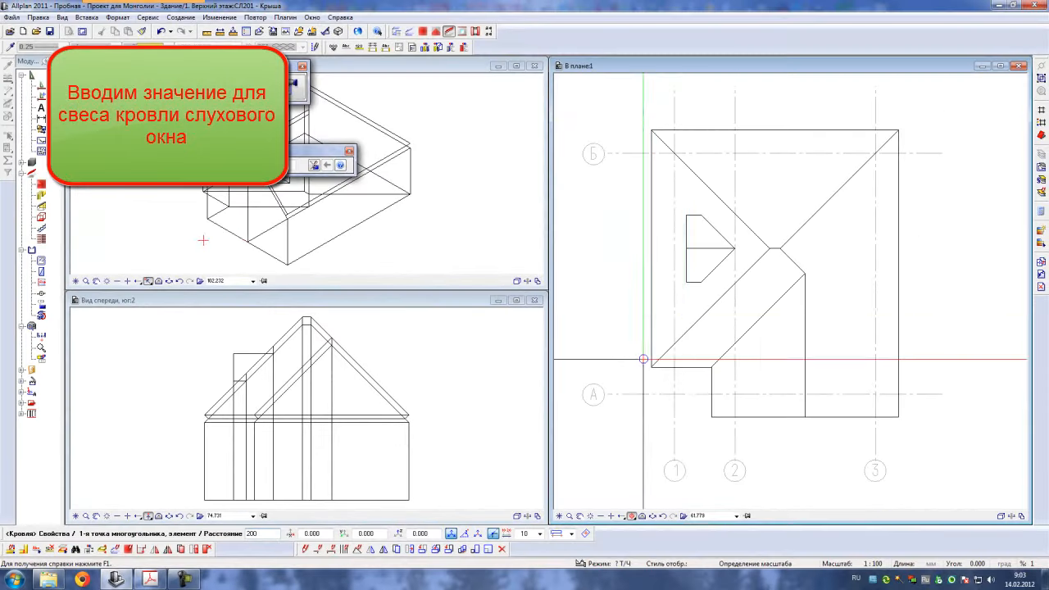
{"action": "key", "text": "Return"}
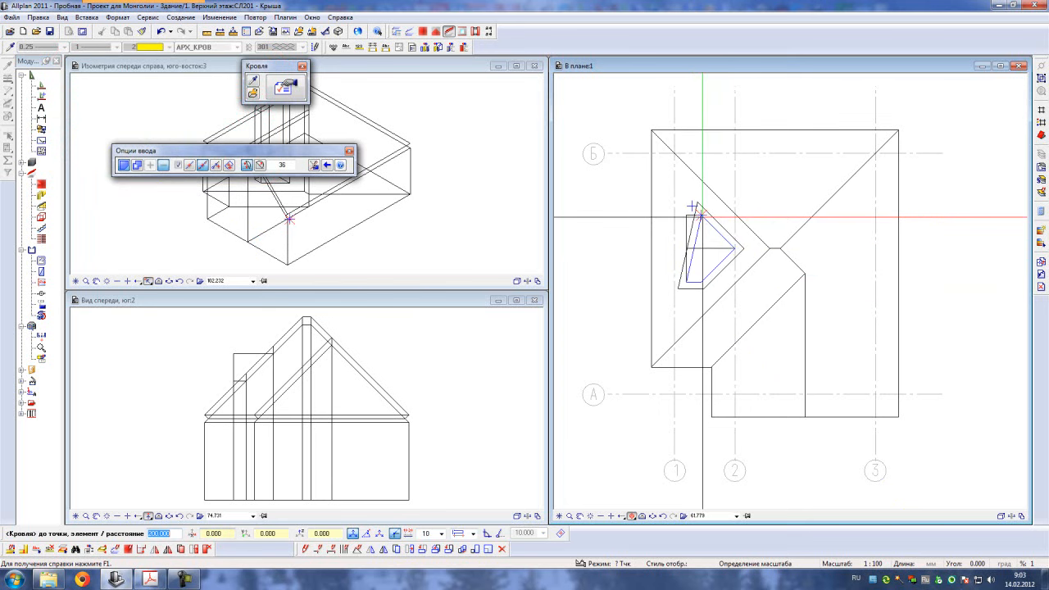
{"action": "left_click", "coordinate": [688, 217]}
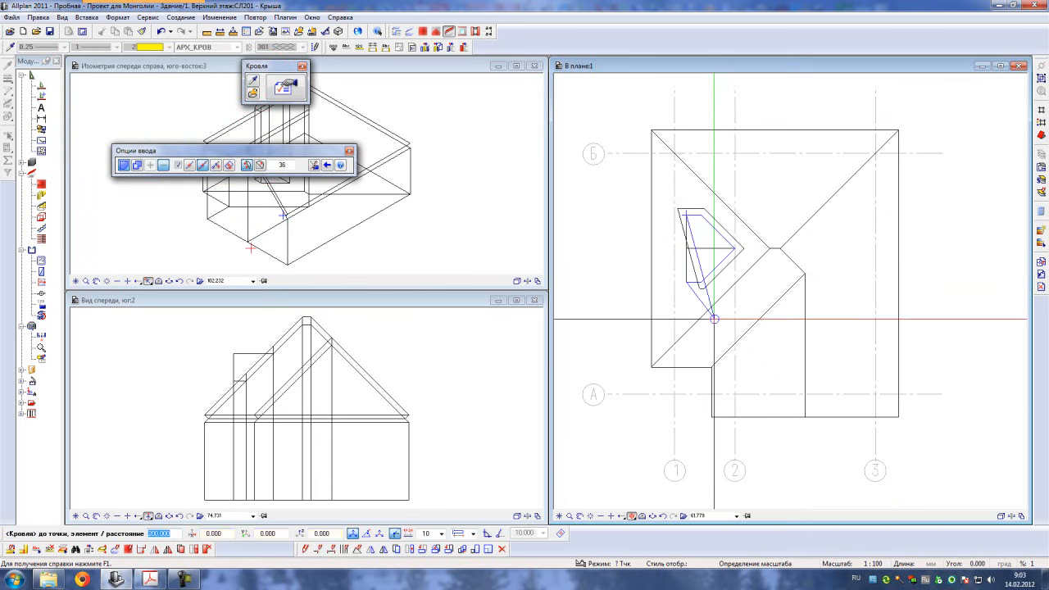
{"action": "key", "text": "Escape"}
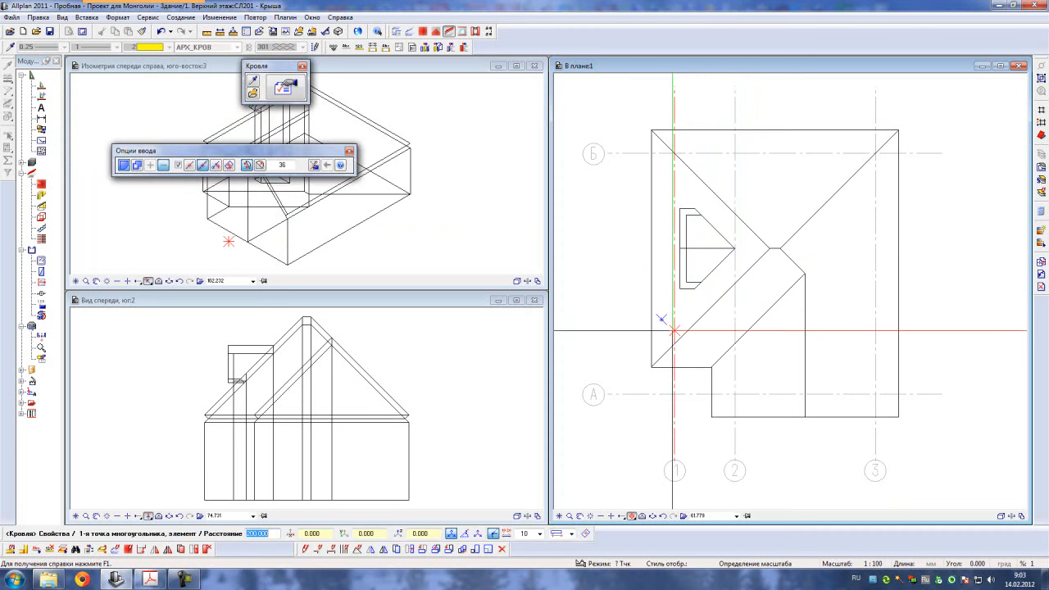
{"action": "key", "text": "Escape"}
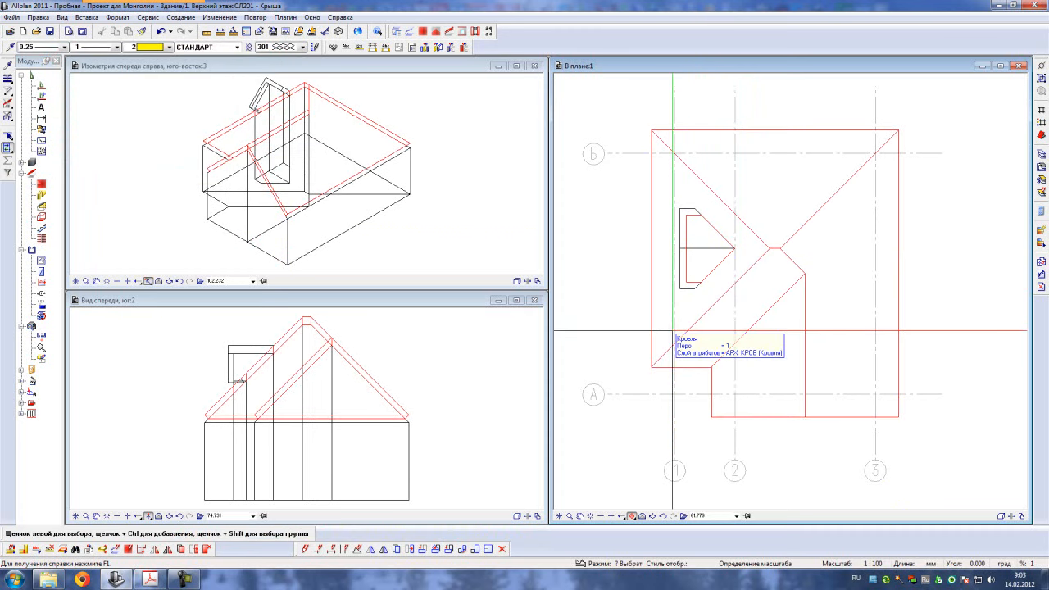
- Inspect the dormer's new roof covering in the 3D animation view and return to the three-view layout
{"action": "key", "text": "F4"}
{"action": "left_click_drag", "start_coordinate": [657, 348], "coordinate": [720, 300]}
{"action": "left_click", "coordinate": [909, 107]}
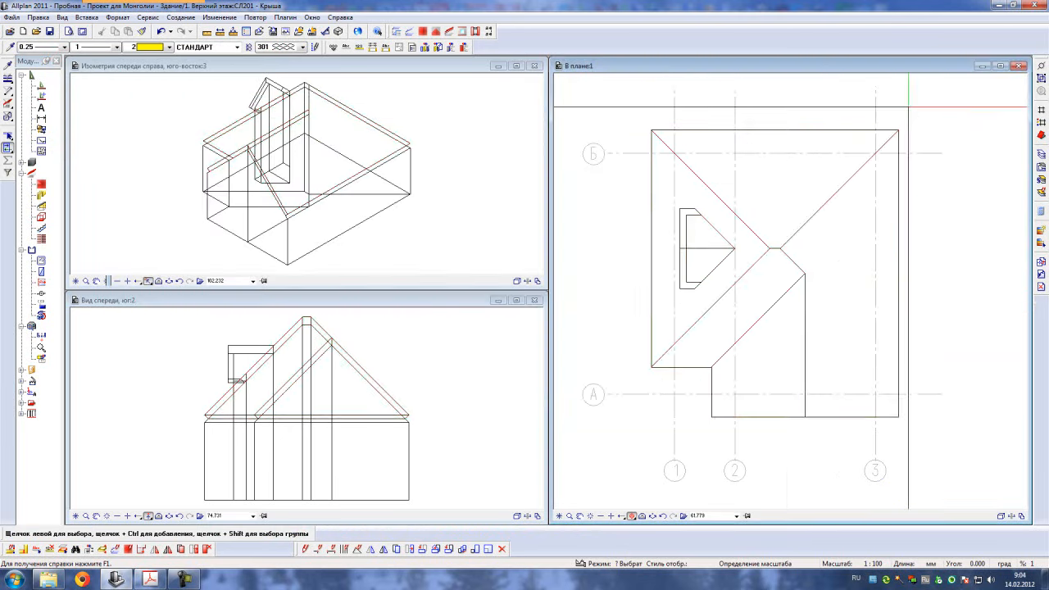
{"action": "key", "text": "F9"}
{"action": "key", "text": "F9"}
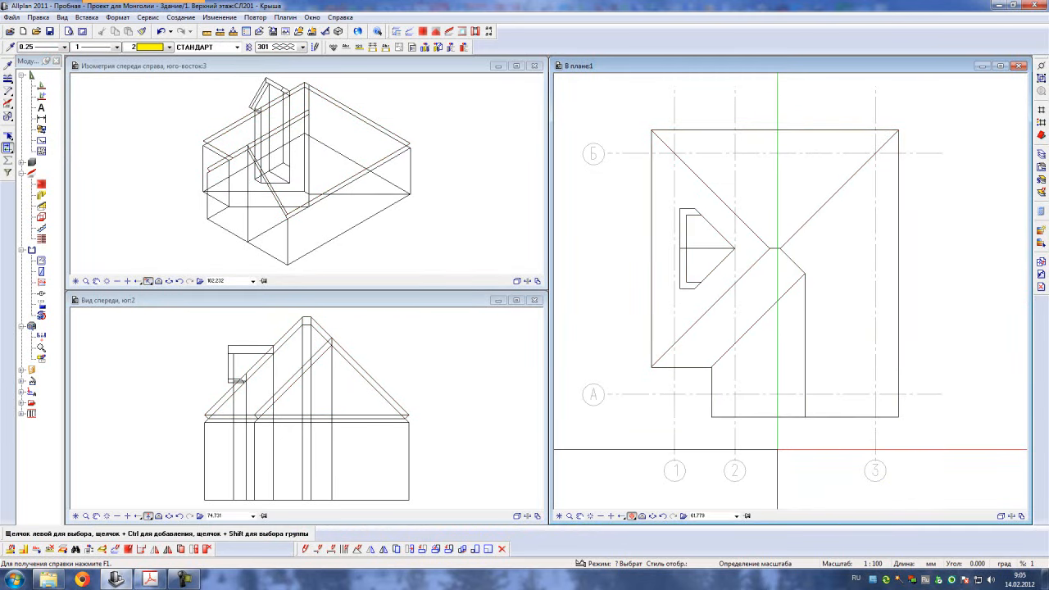
- Start a new single-layer wall from the basic architectural elements and set its thickness to 50 mm
{"action": "left_click", "coordinate": [41, 196]}
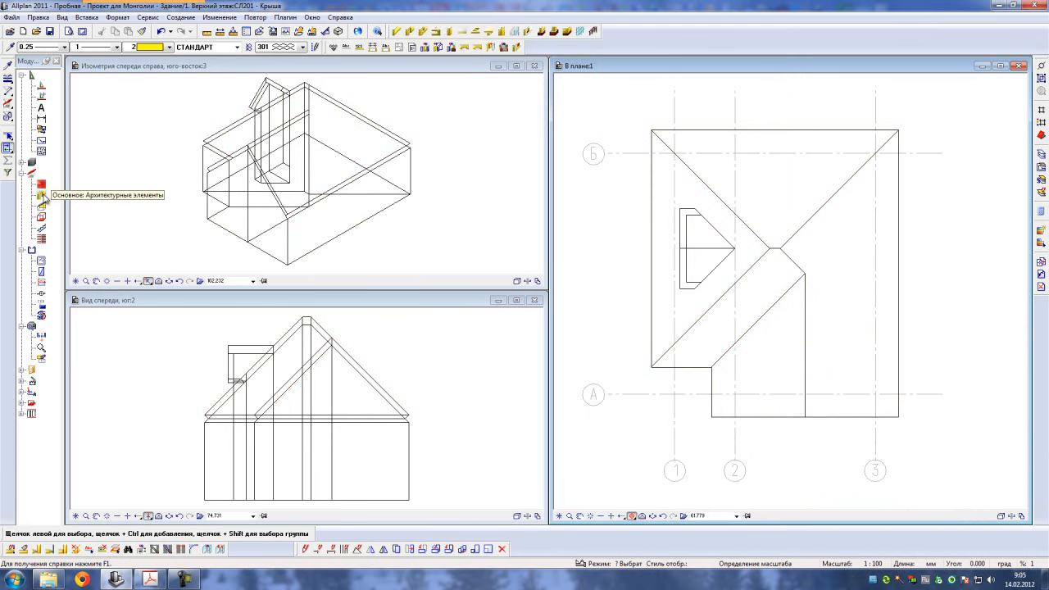
{"action": "left_click", "coordinate": [396, 32]}
{"action": "left_click", "coordinate": [283, 85]}
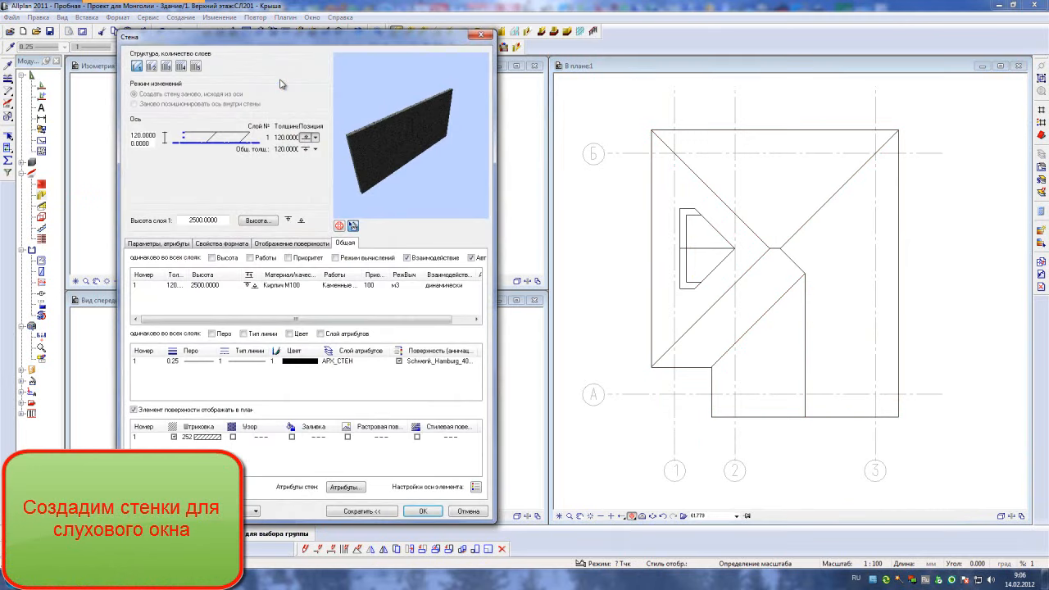
{"action": "left_click", "coordinate": [175, 285]}
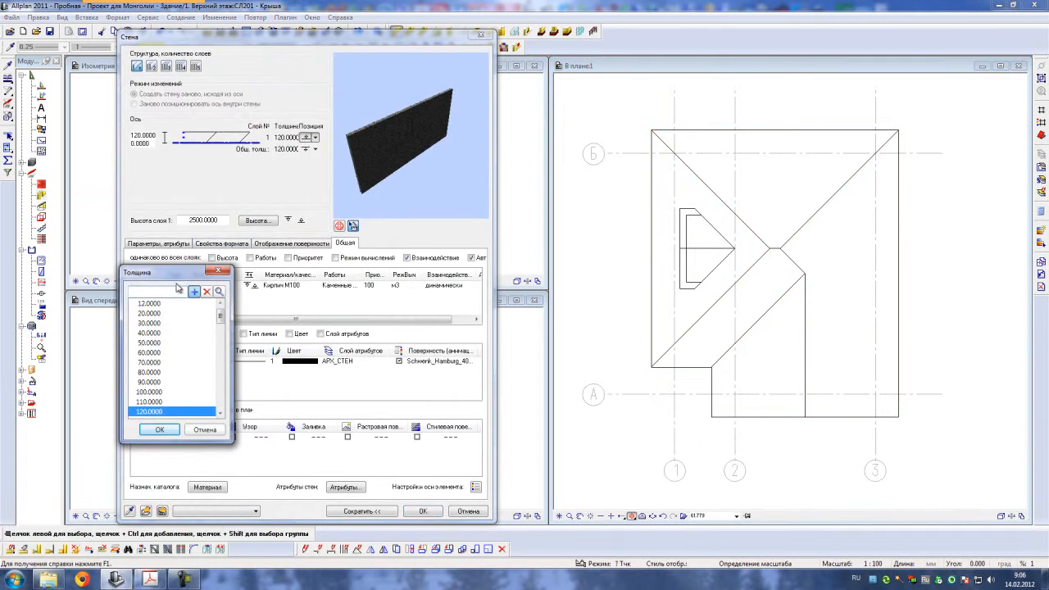
{"action": "double_click", "coordinate": [140, 348]}
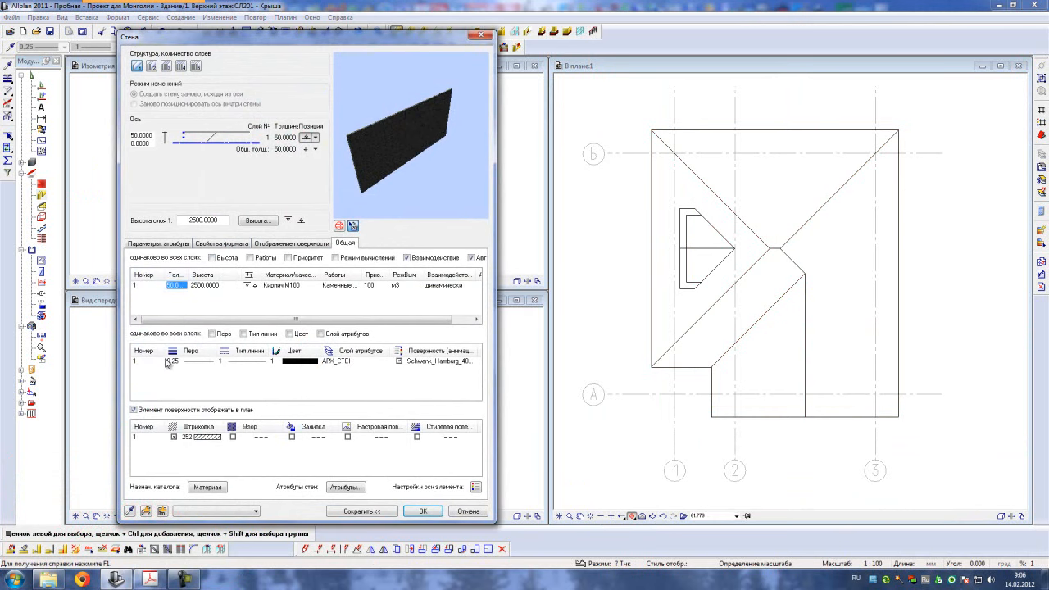
{"action": "left_click", "coordinate": [420, 511]}
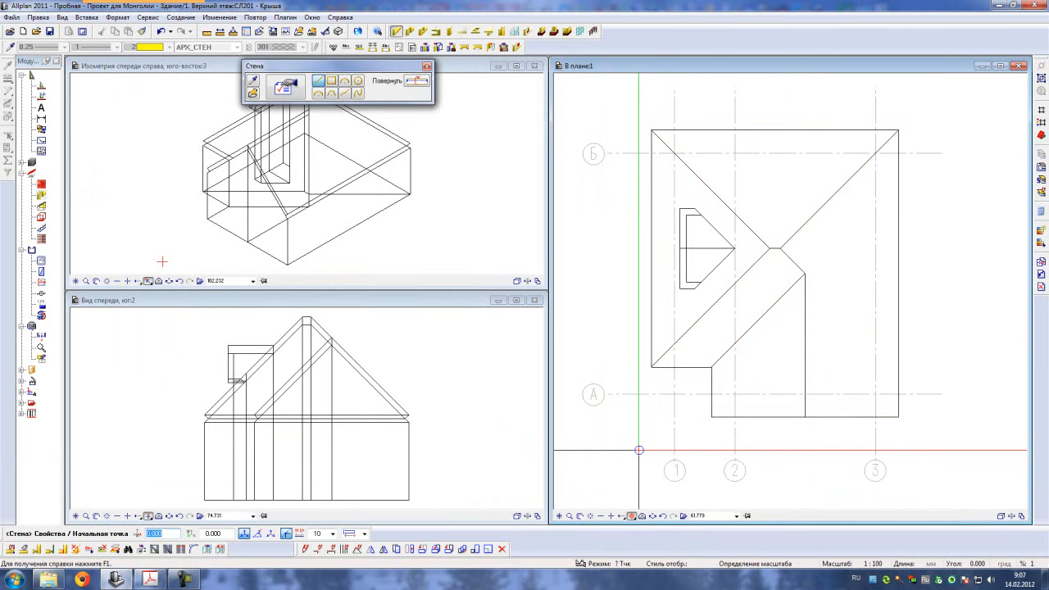
- Tie the wall's lower edge to the main roof covering with a distance of 0.0
{"action": "left_click", "coordinate": [283, 93]}
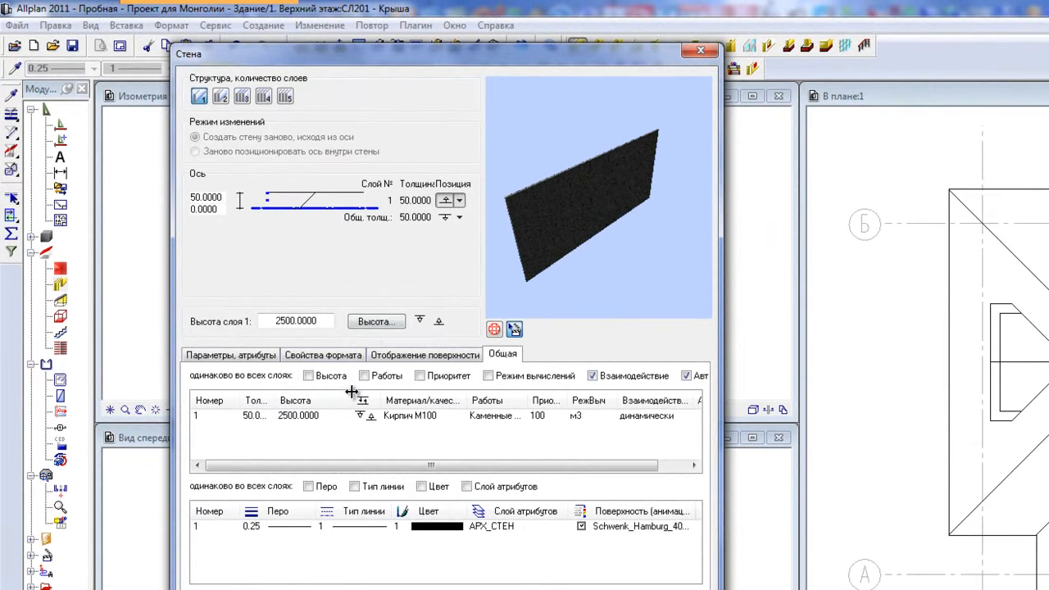
{"action": "left_click", "coordinate": [371, 325]}
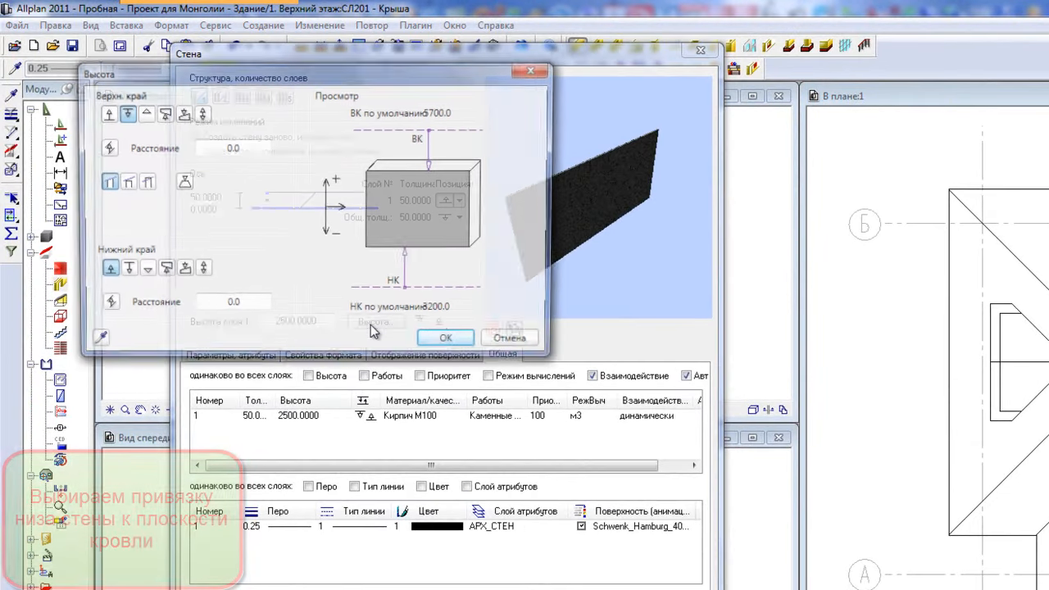
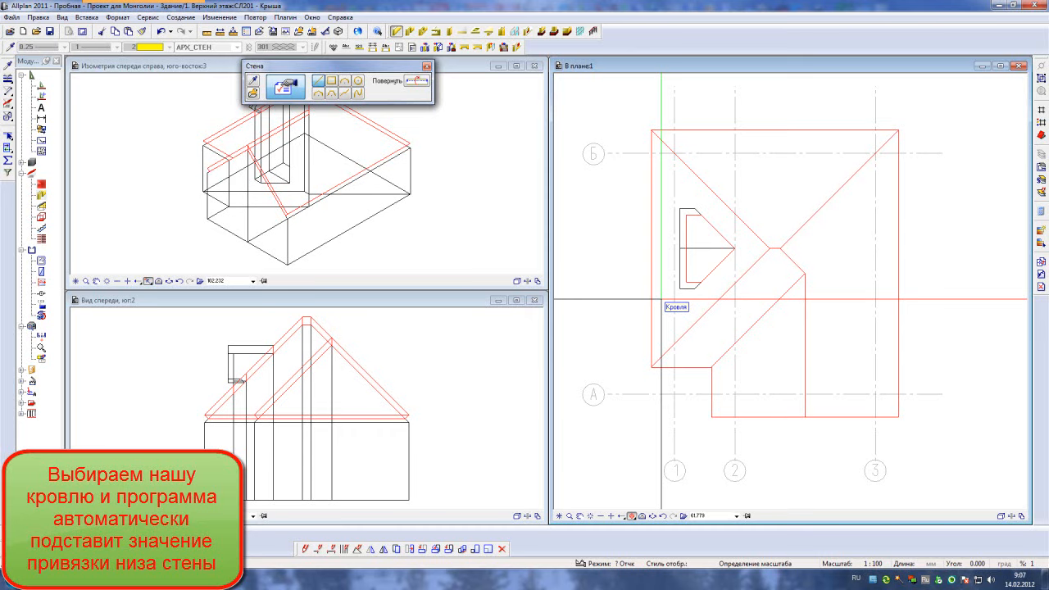
{"action": "left_click", "coordinate": [663, 300]}
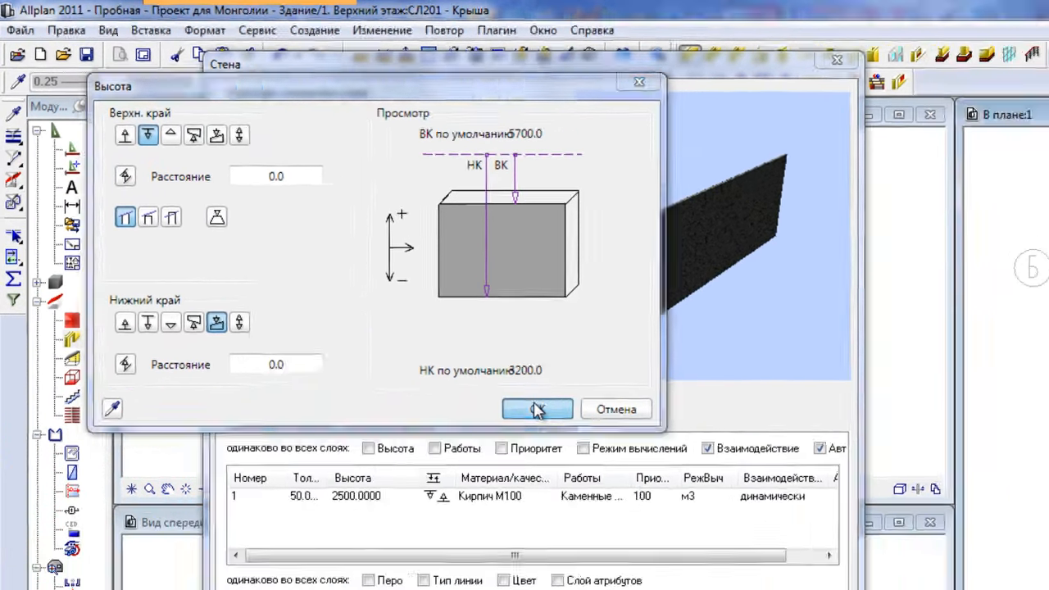
{"action": "left_click", "coordinate": [621, 473]}
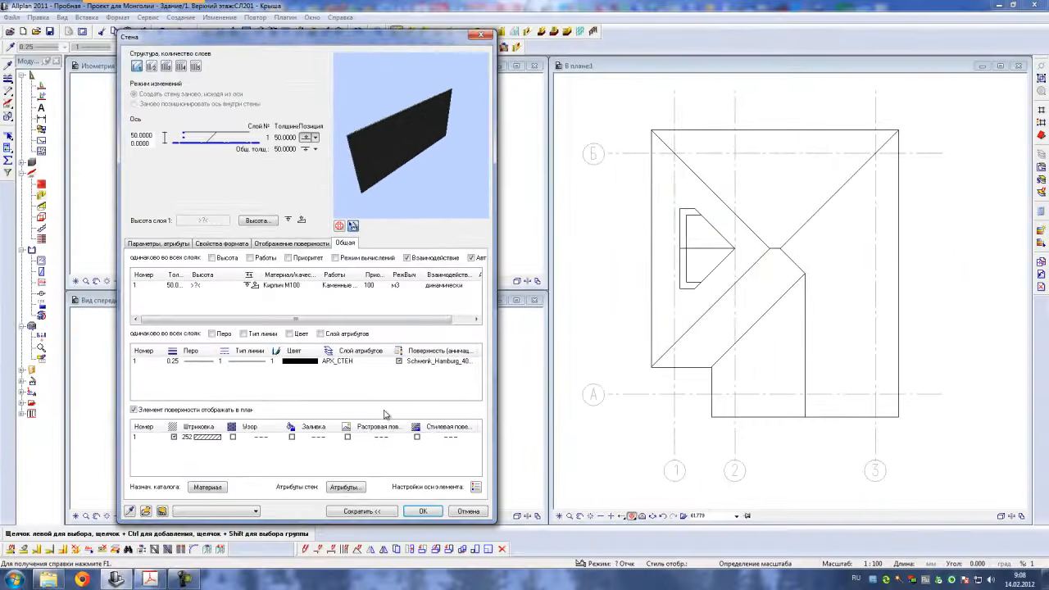
{"action": "left_click", "coordinate": [422, 512]}
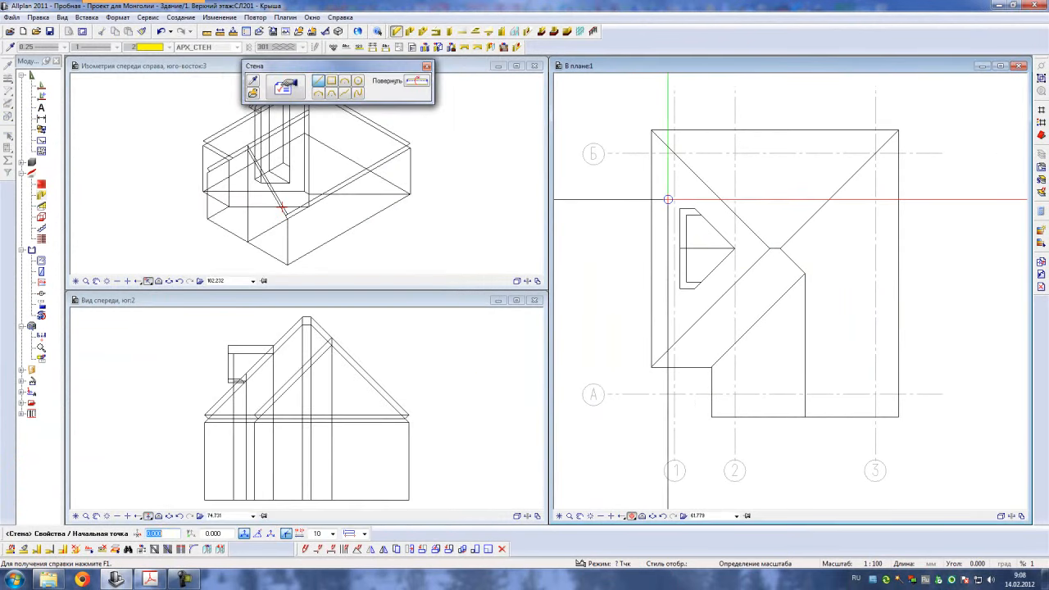
- Draw the dormer's front and two side walls along the inner opening contour in plan, and end the command
{"action": "scroll", "coordinate": [787, 315], "scroll_direction": "up", "scroll_amount": 3}
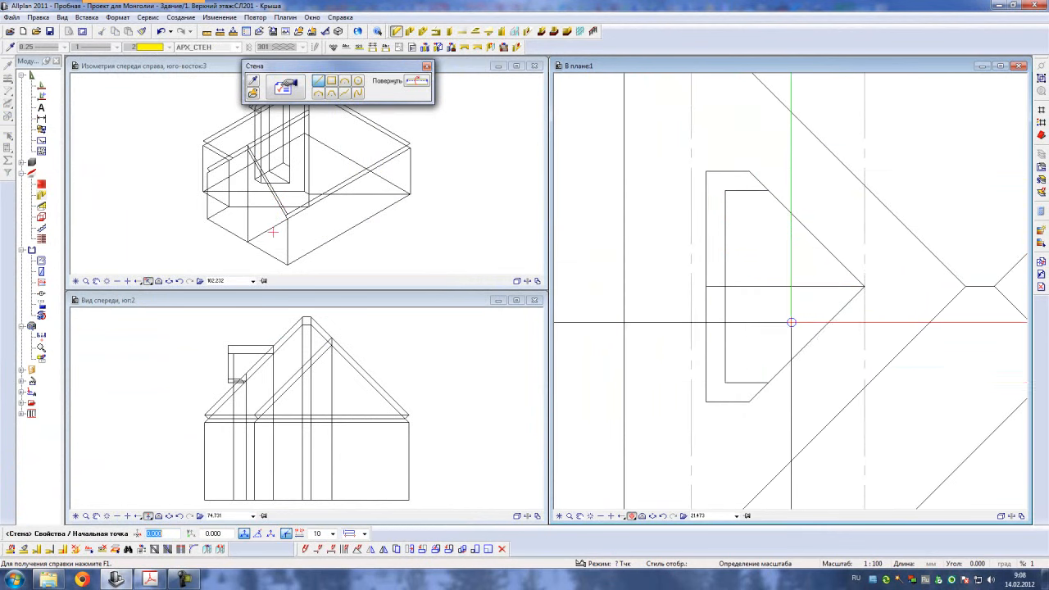
{"action": "left_click", "coordinate": [768, 382]}
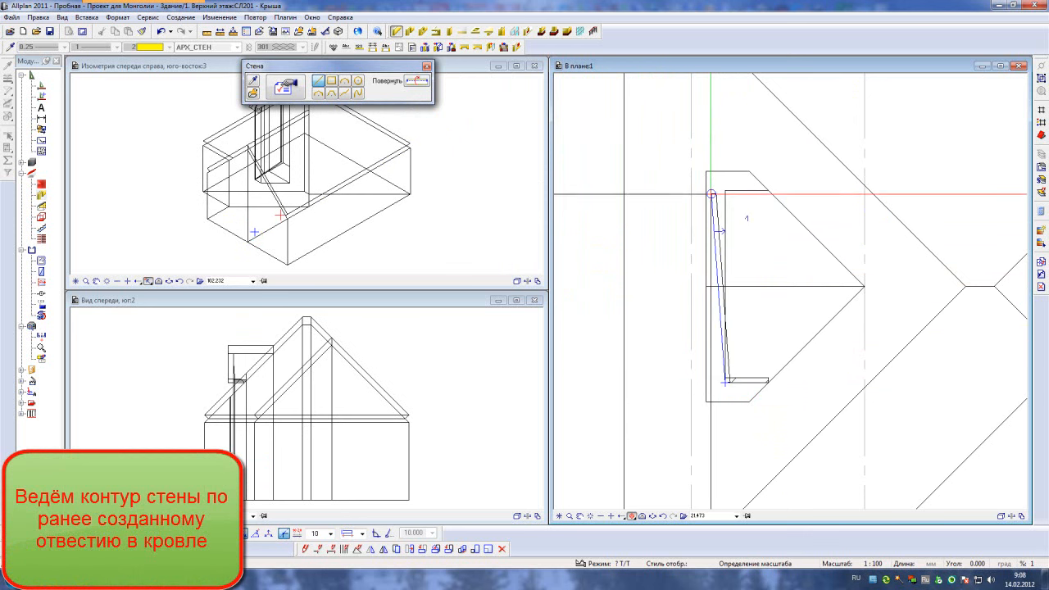
{"action": "left_click", "coordinate": [724, 191]}
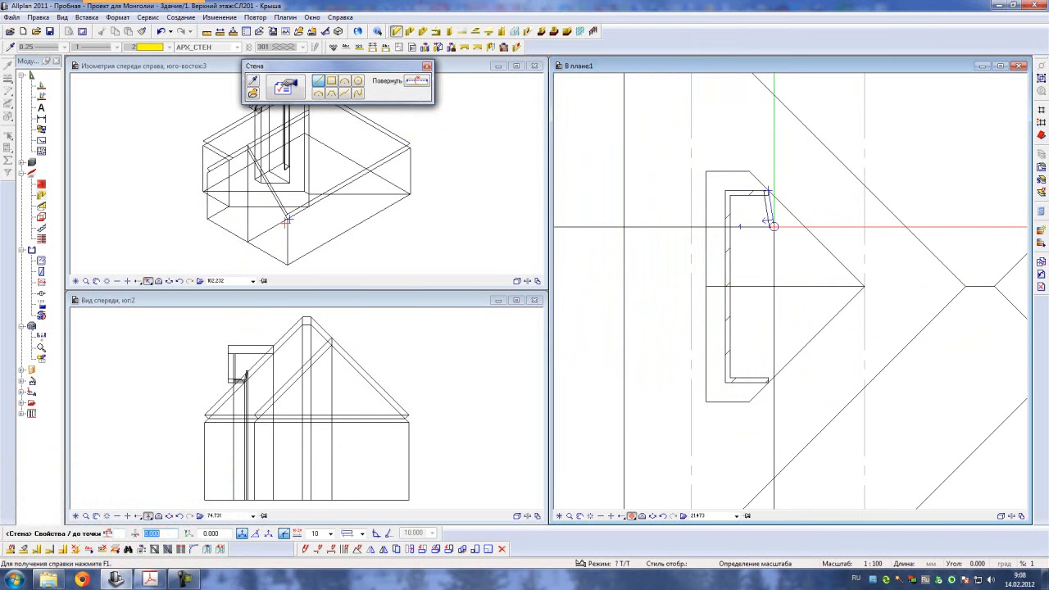
{"action": "key", "text": "Escape"}
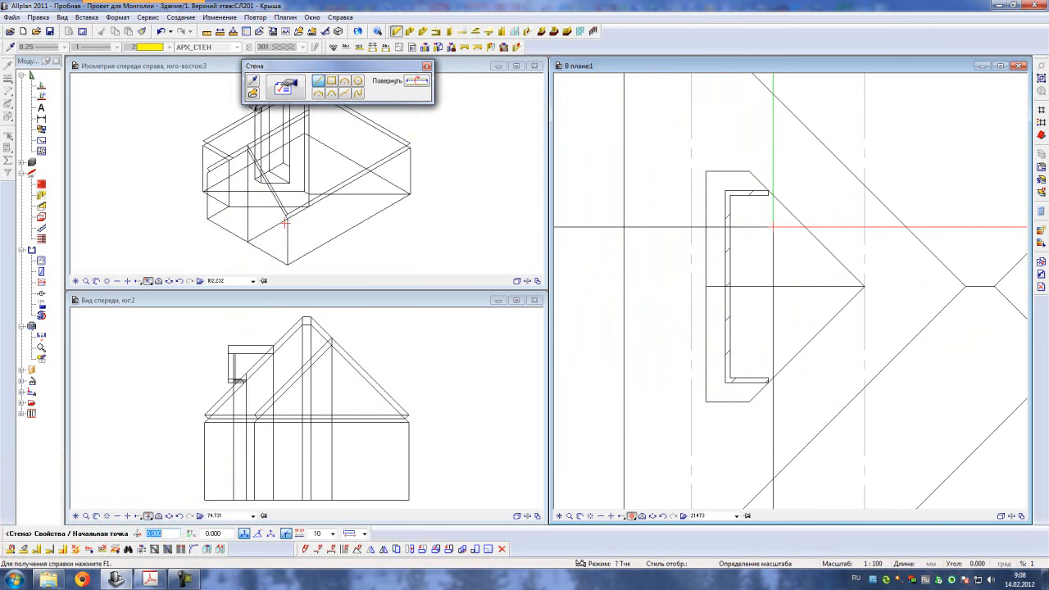
{"action": "key", "text": "Escape"}
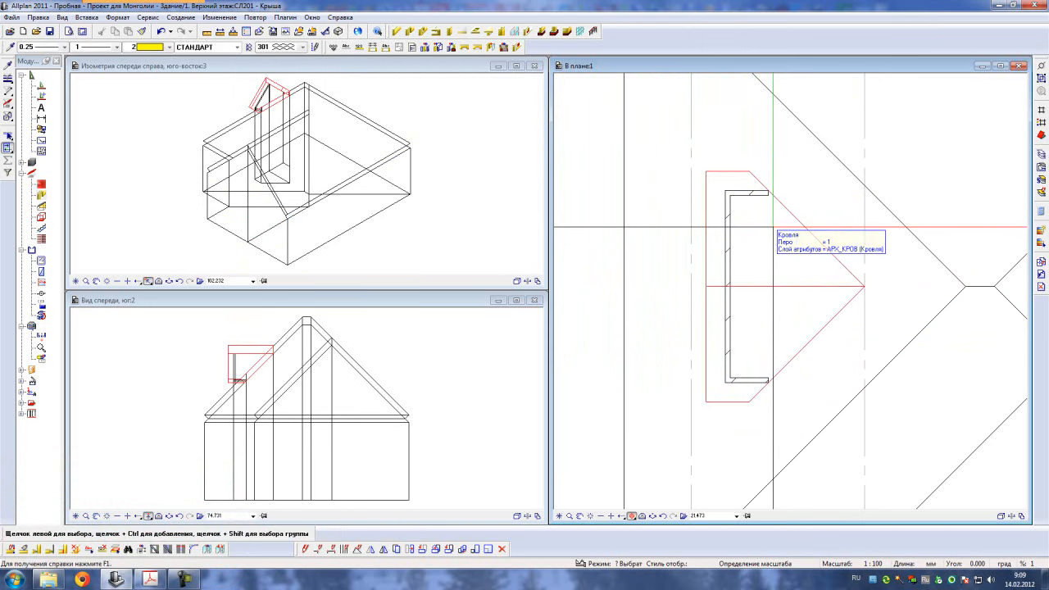
- Inspect the new dormer walls under their roof in the 3D animation view and return to the three-view layout
{"action": "key", "text": "F4"}
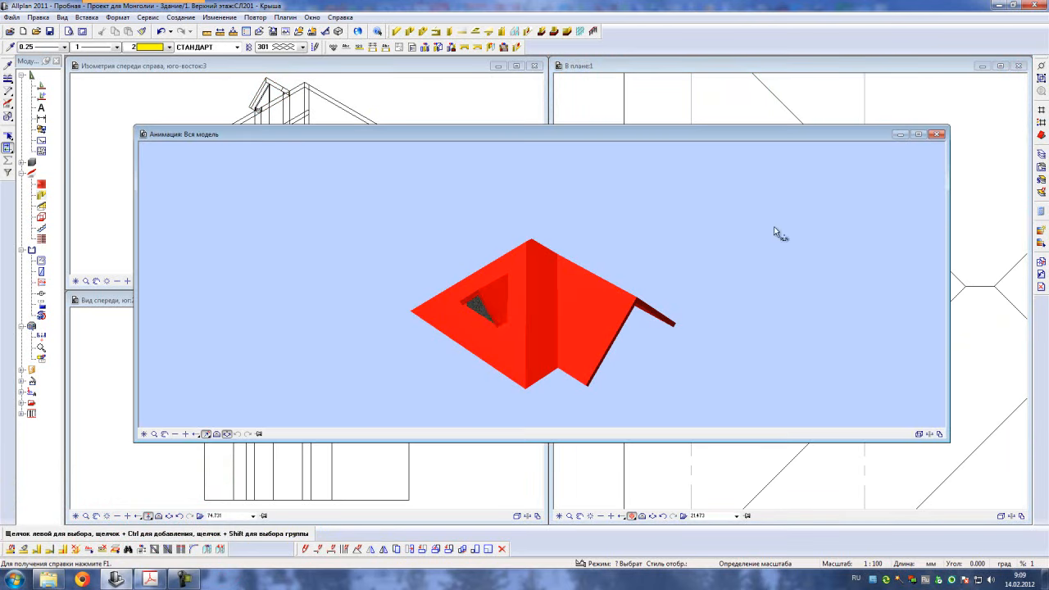
{"action": "scroll", "coordinate": [485, 314], "scroll_direction": "up", "scroll_amount": 3}
{"action": "left_click_drag", "start_coordinate": [593, 188], "coordinate": [454, 397]}
{"action": "scroll", "coordinate": [507, 246], "scroll_direction": "up", "scroll_amount": 3}
{"action": "scroll", "coordinate": [507, 246], "scroll_direction": "up", "scroll_amount": 3}
{"action": "left_click_drag", "start_coordinate": [507, 247], "coordinate": [522, 155]}
{"action": "scroll", "coordinate": [444, 251], "scroll_direction": "down", "scroll_amount": 4}
{"action": "left_click_drag", "start_coordinate": [444, 251], "coordinate": [581, 175]}
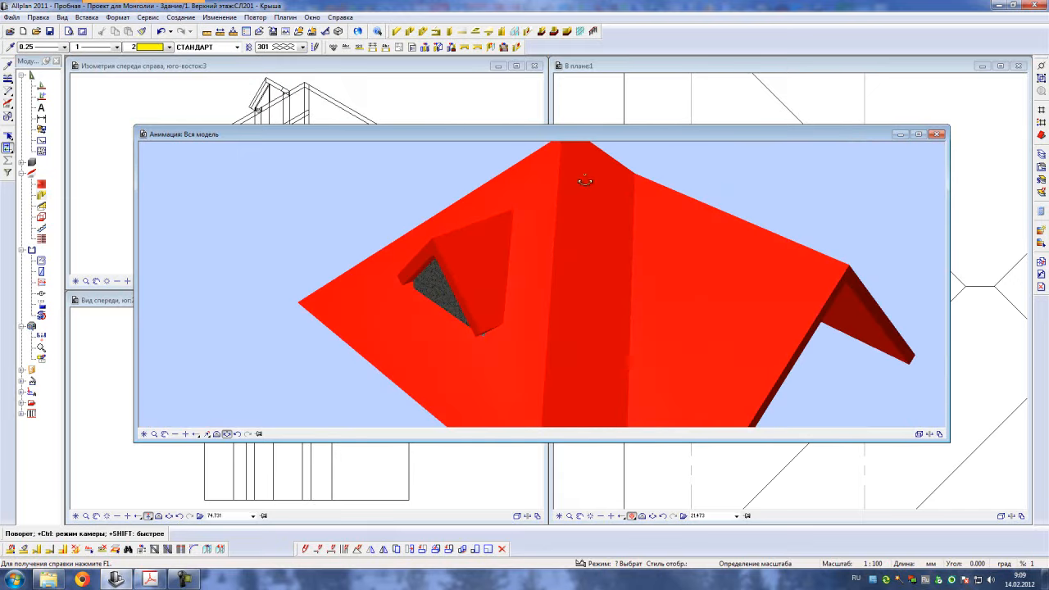
{"action": "left_click", "coordinate": [940, 135]}
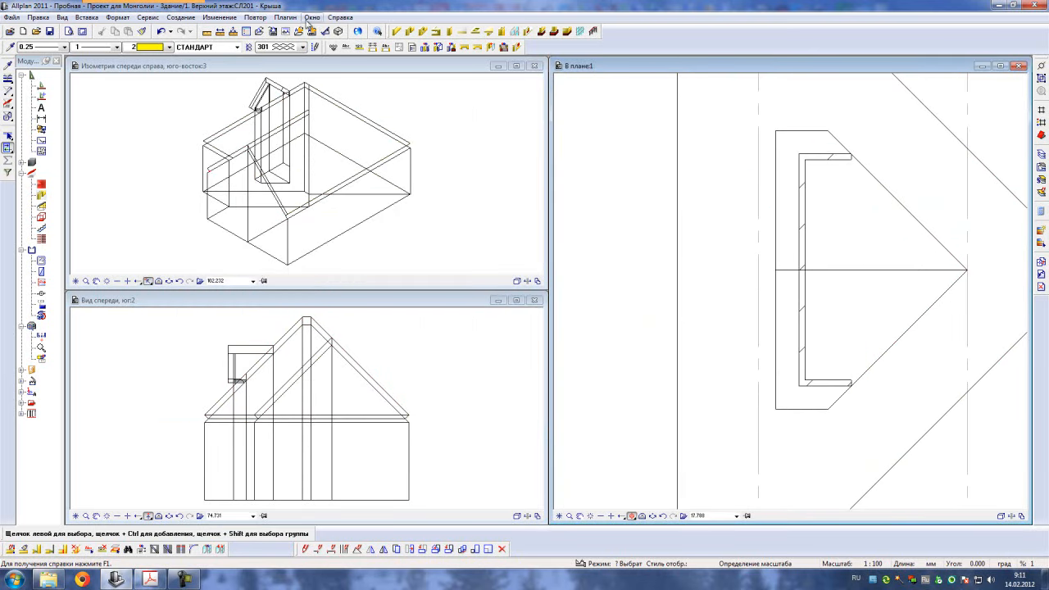
- Show the model in a single window from the left (west) and start a segment measurement from the lower plane to the dormer
{"action": "left_click", "coordinate": [312, 17]}
{"action": "left_click", "coordinate": [328, 68]}
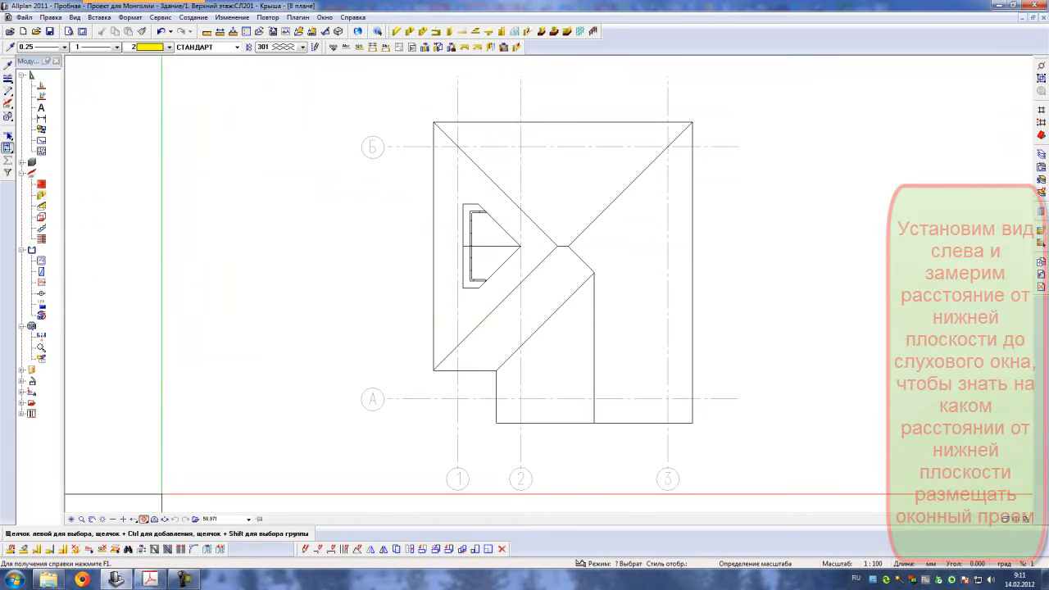
{"action": "left_click", "coordinate": [145, 519]}
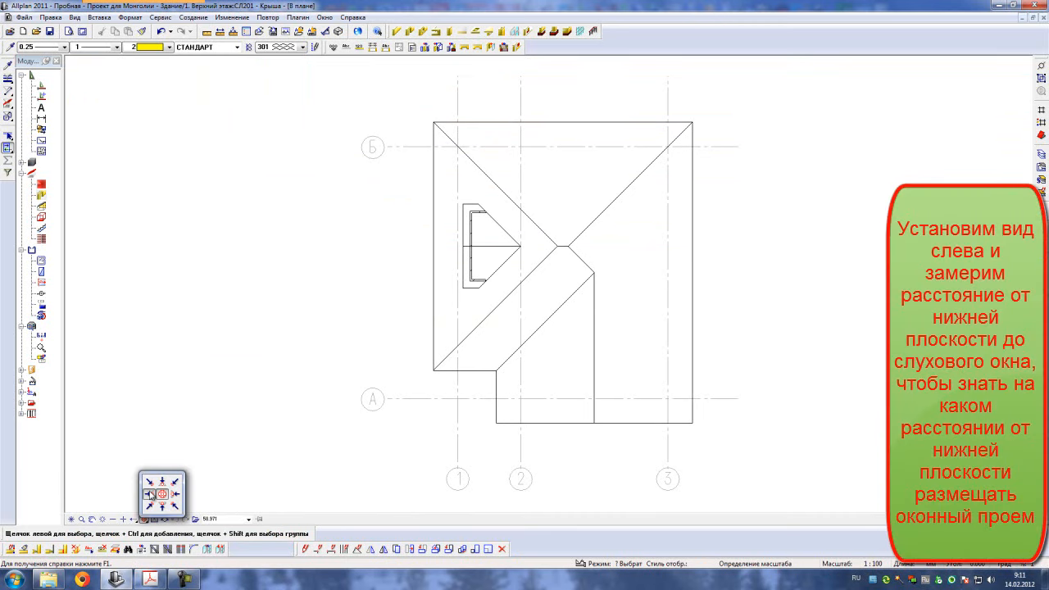
{"action": "left_click", "coordinate": [150, 494]}
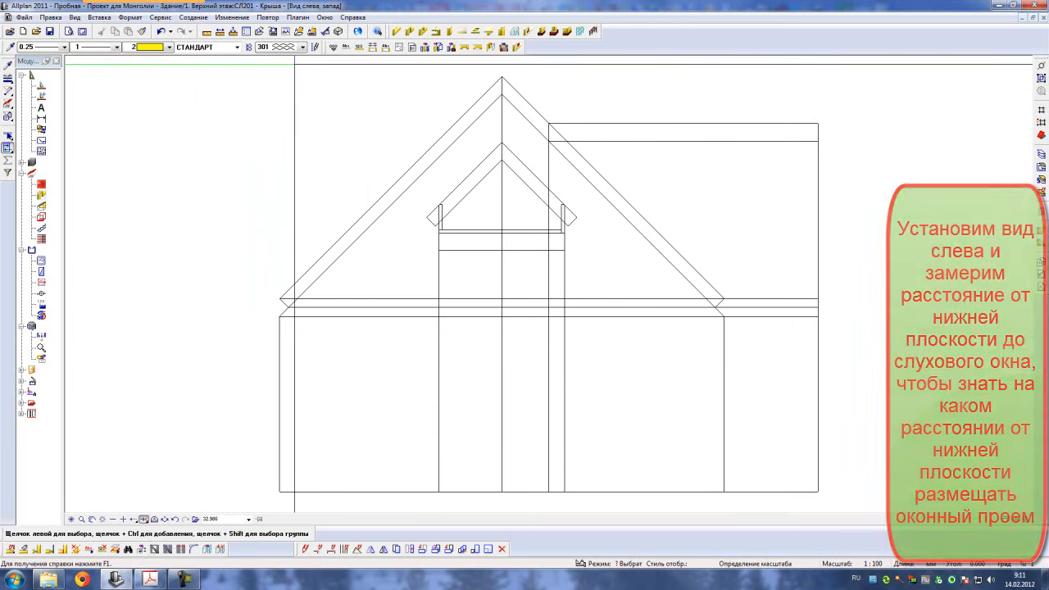
{"action": "left_click", "coordinate": [220, 31]}
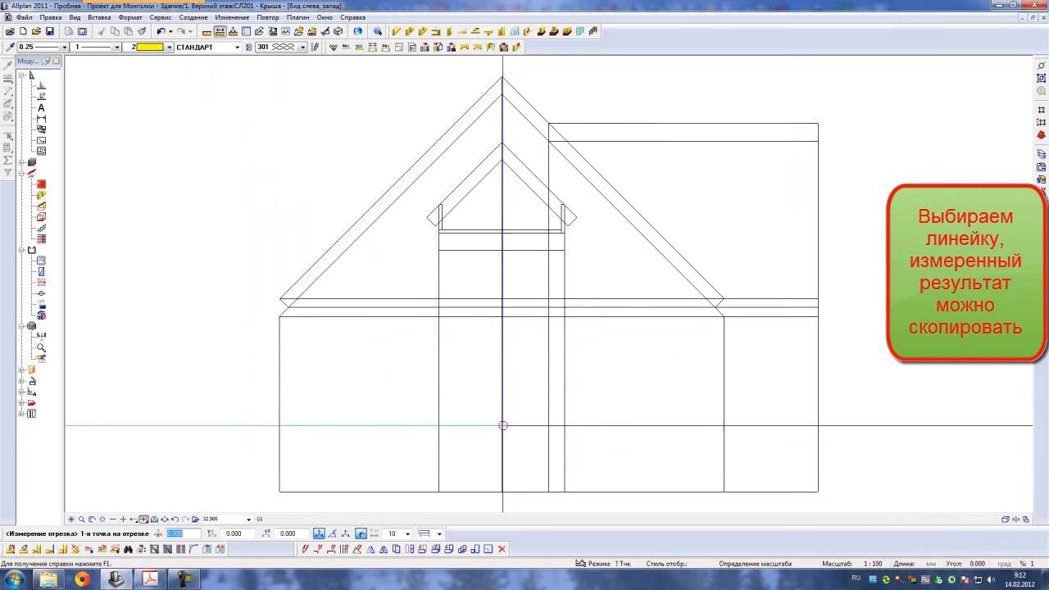
- Measure the vertical distance along the ridge axis from the building's bottom line to the dormer's lower horizontal edge
{"action": "left_click", "coordinate": [493, 483]}
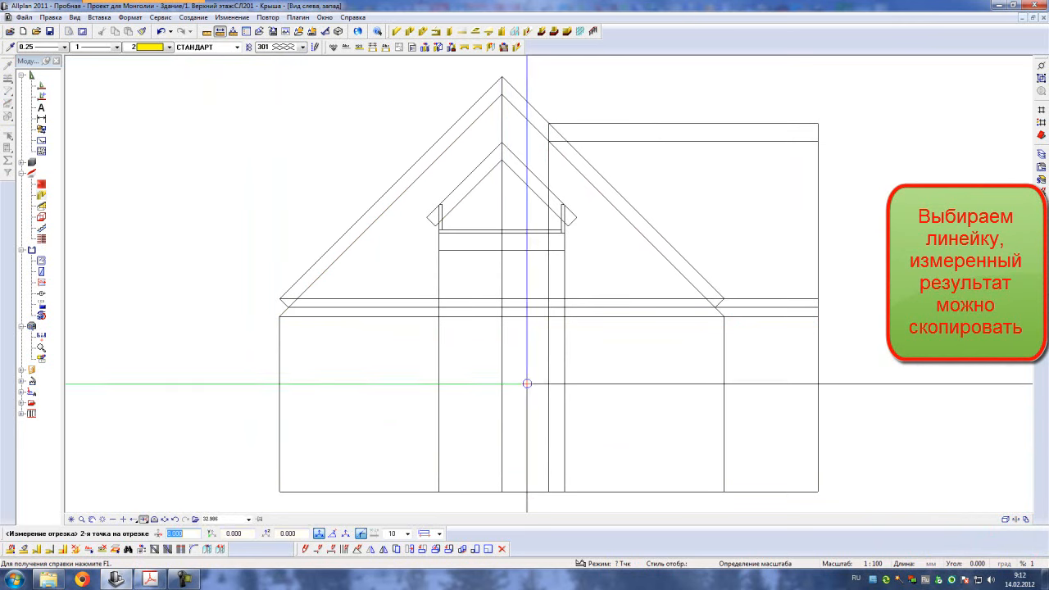
{"action": "left_click", "coordinate": [501, 229]}
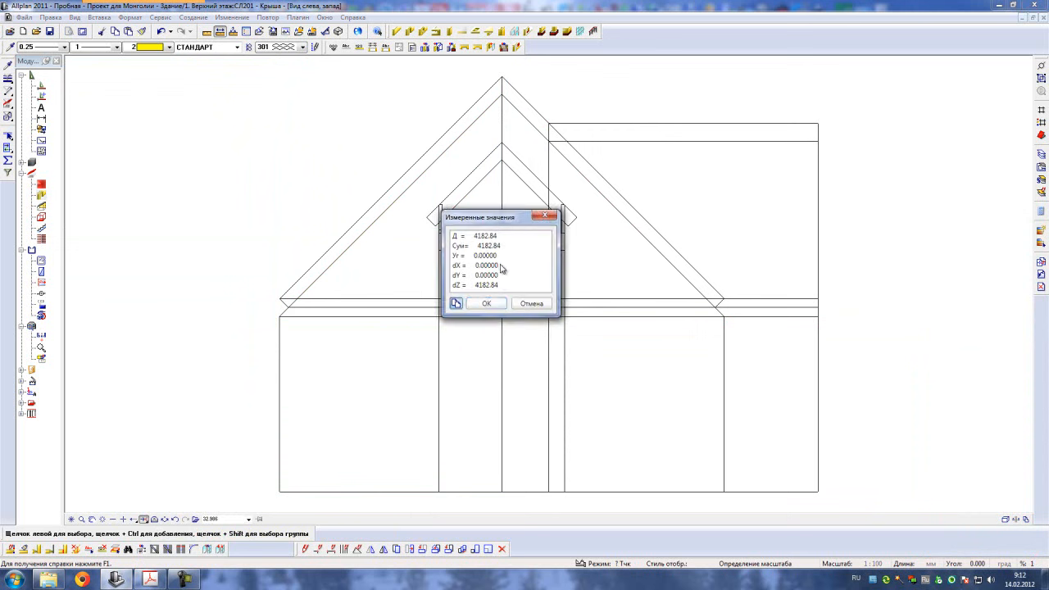
{"action": "key", "text": "Return"}
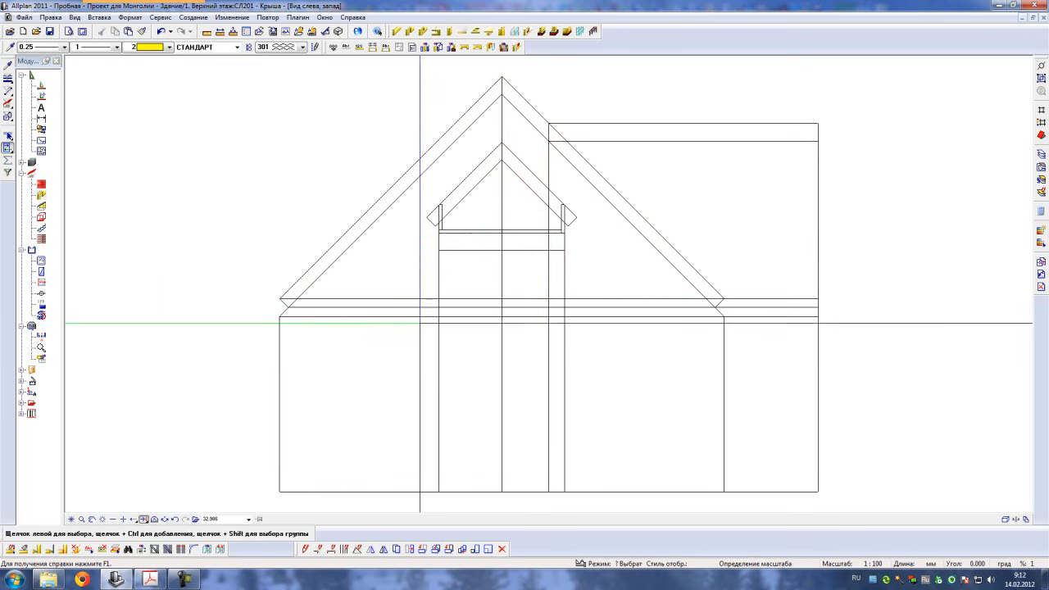
- In the plan view, start a window opening and set its upper edge at a distance of -200 from the upper plane
{"action": "left_click", "coordinate": [145, 519]}
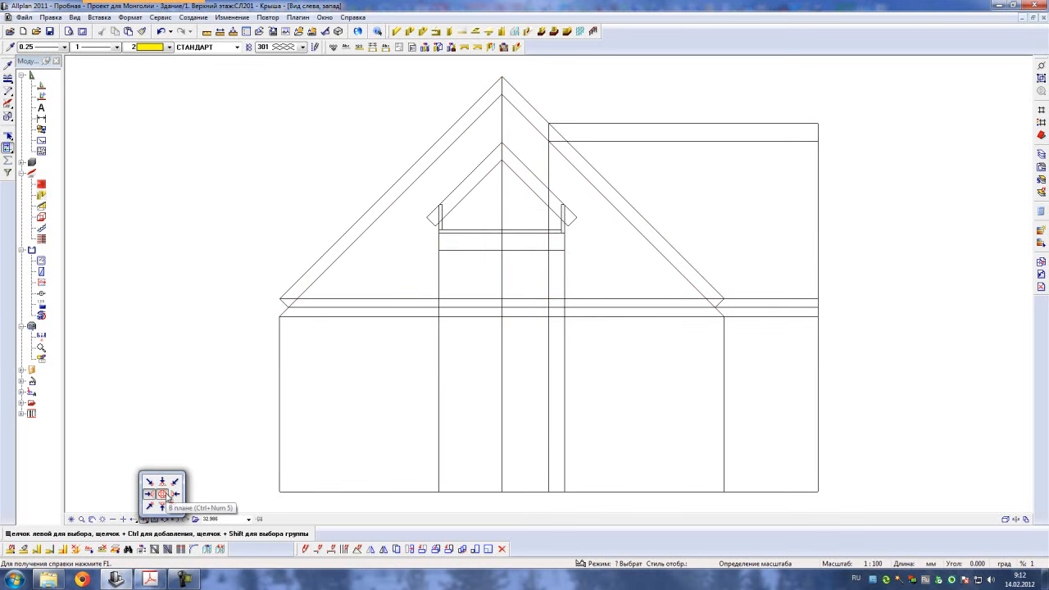
{"action": "left_click", "coordinate": [163, 492]}
{"action": "scroll", "coordinate": [500, 197], "scroll_direction": "up", "scroll_amount": 4}
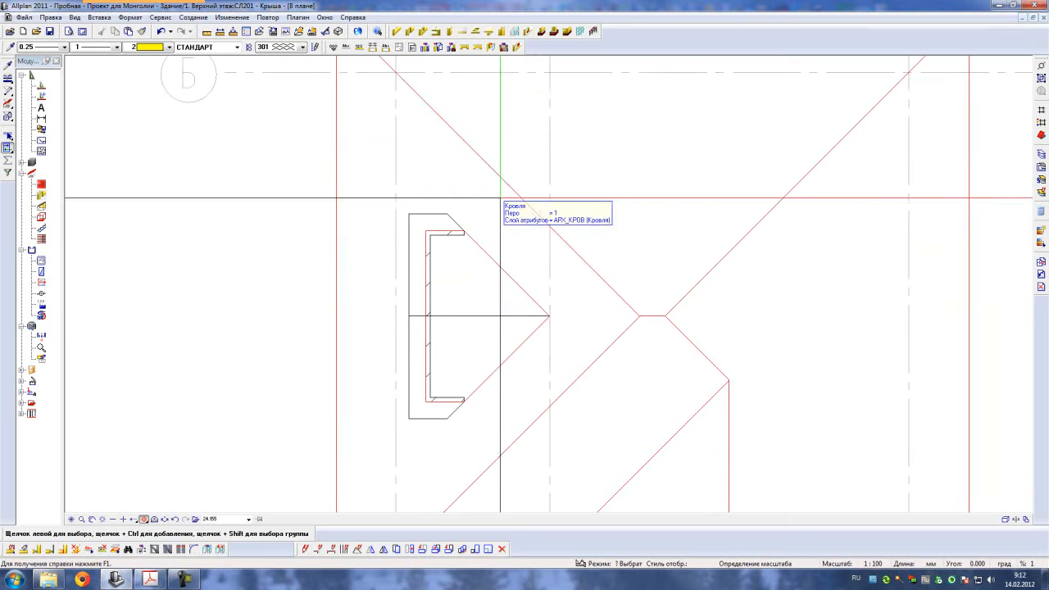
{"action": "left_click", "coordinate": [422, 33]}
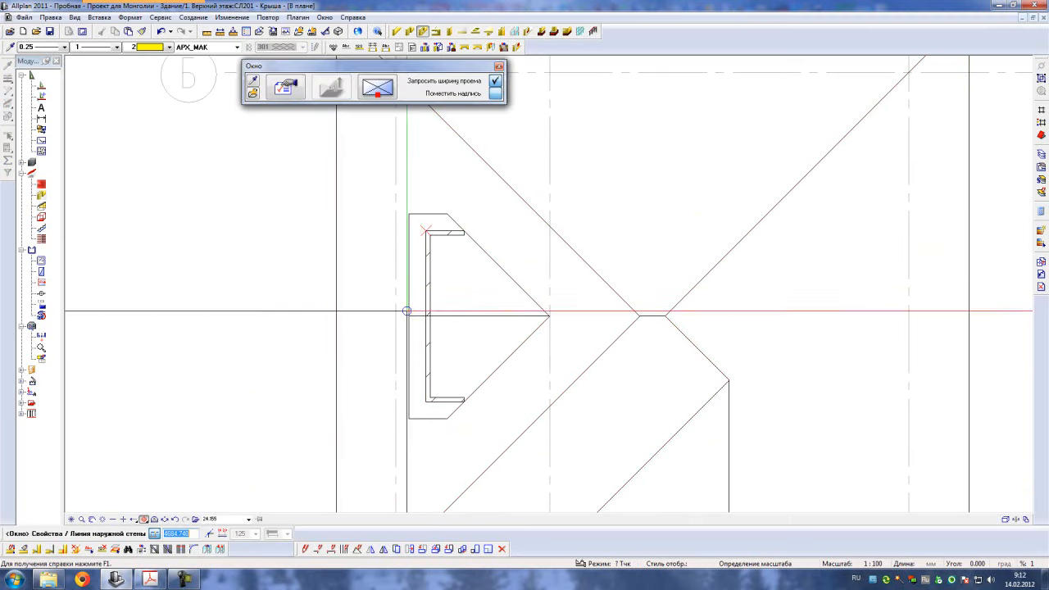
{"action": "left_click", "coordinate": [285, 90]}
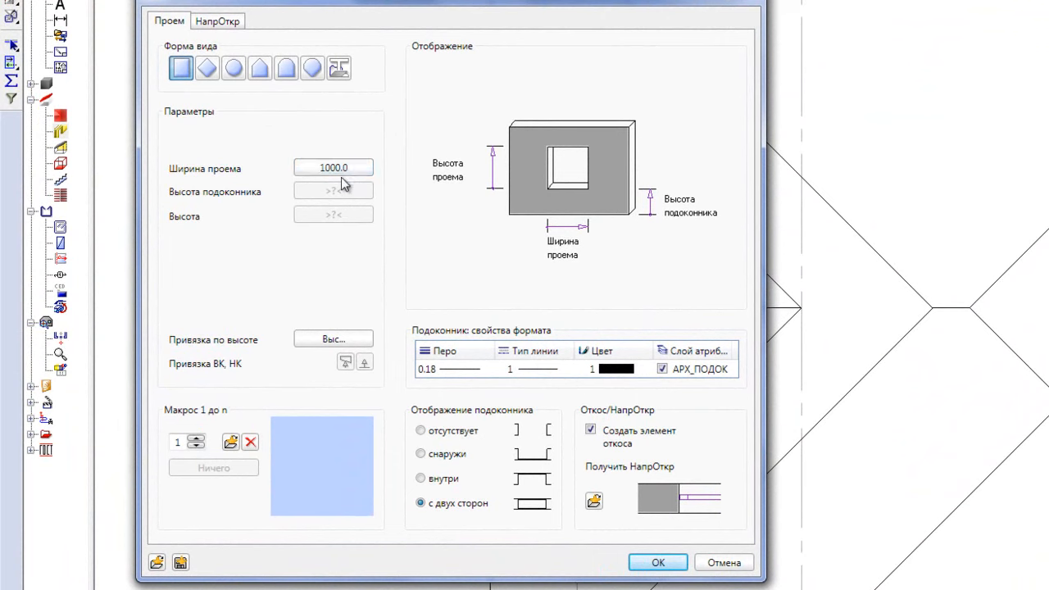
{"action": "left_click", "coordinate": [335, 340]}
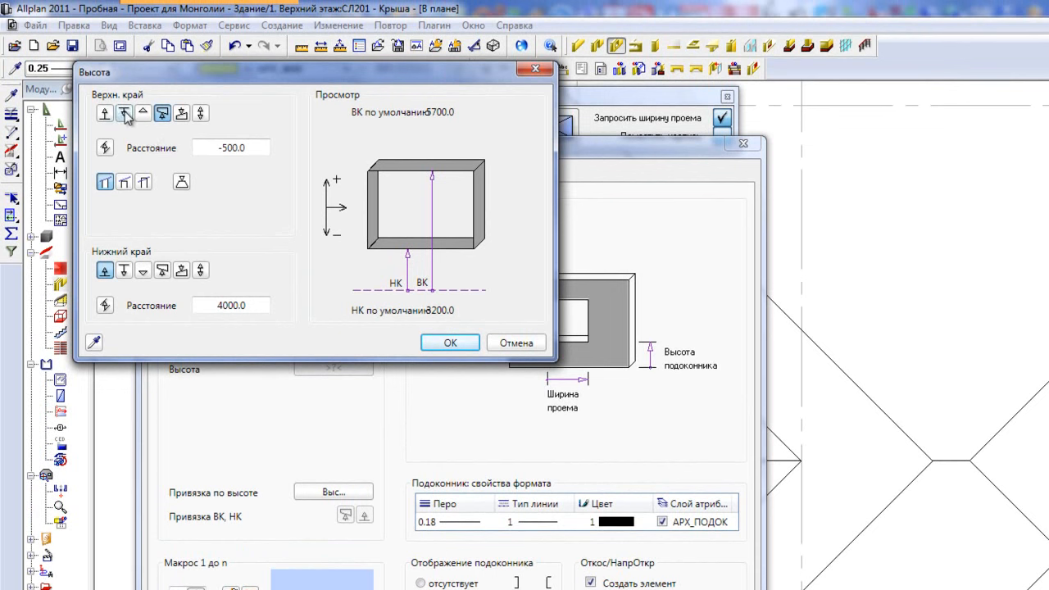
{"action": "left_click", "coordinate": [123, 114]}
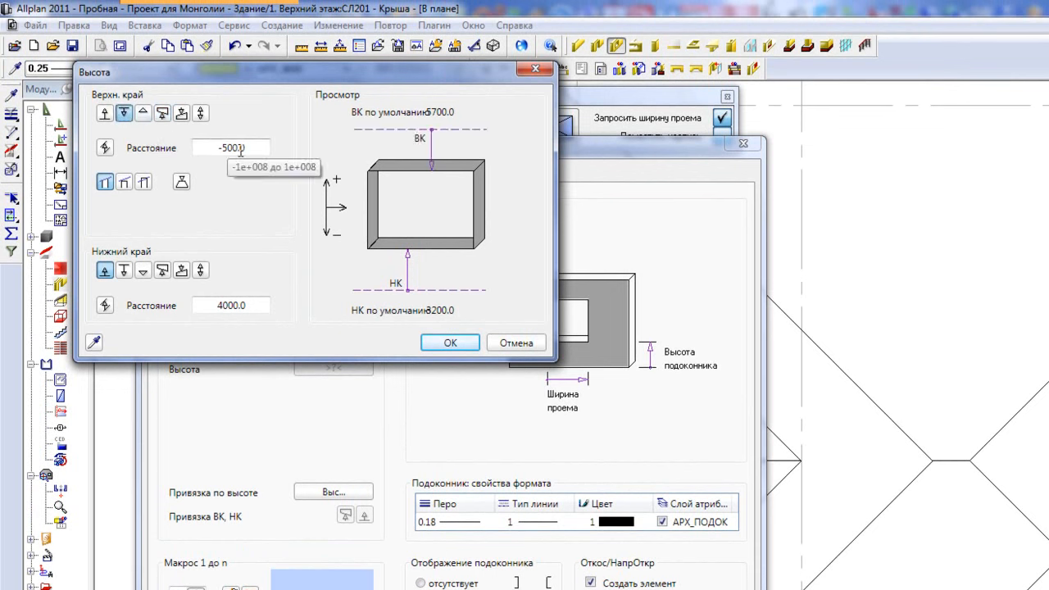
{"action": "left_click_drag", "start_coordinate": [209, 147], "coordinate": [247, 150]}
{"action": "type", "text": "-200.0"}
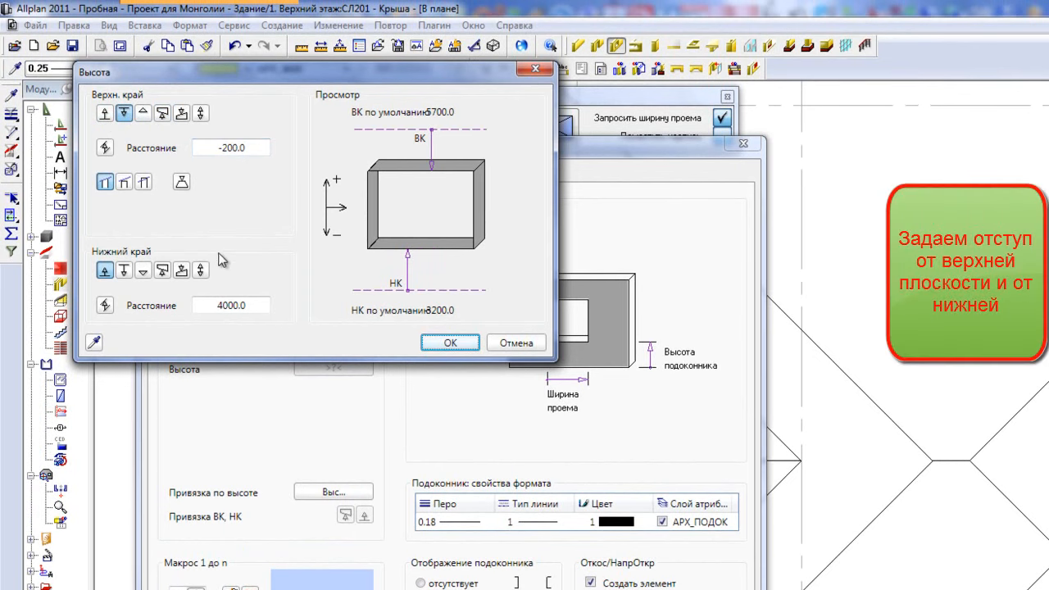
- Set the window's lower edge distance from the lower plane to 4200+100 and accept the window properties
{"action": "double_click", "coordinate": [249, 306]}
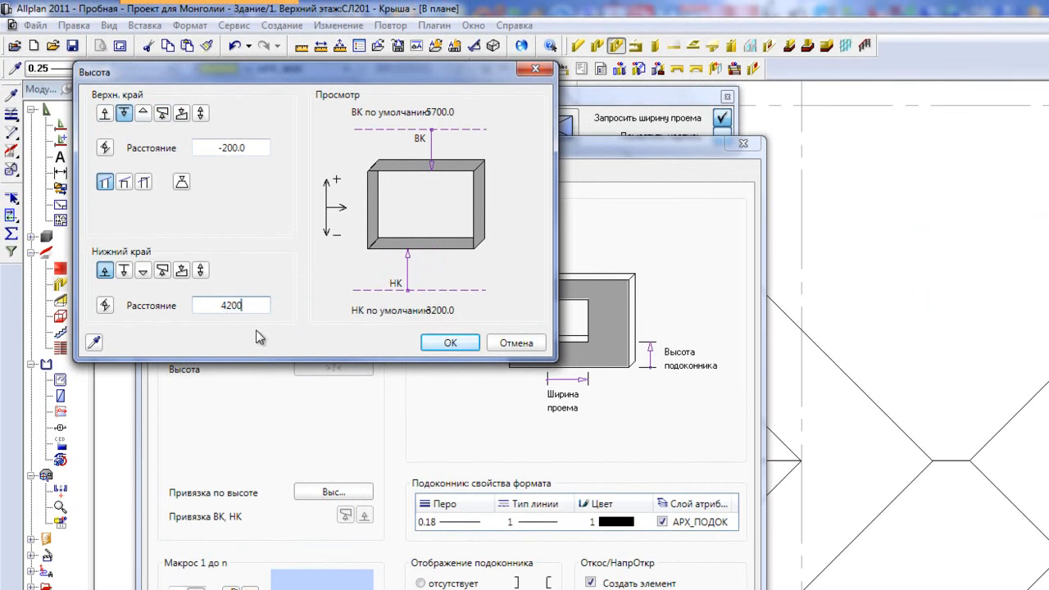
{"action": "type", "text": "4200+"}
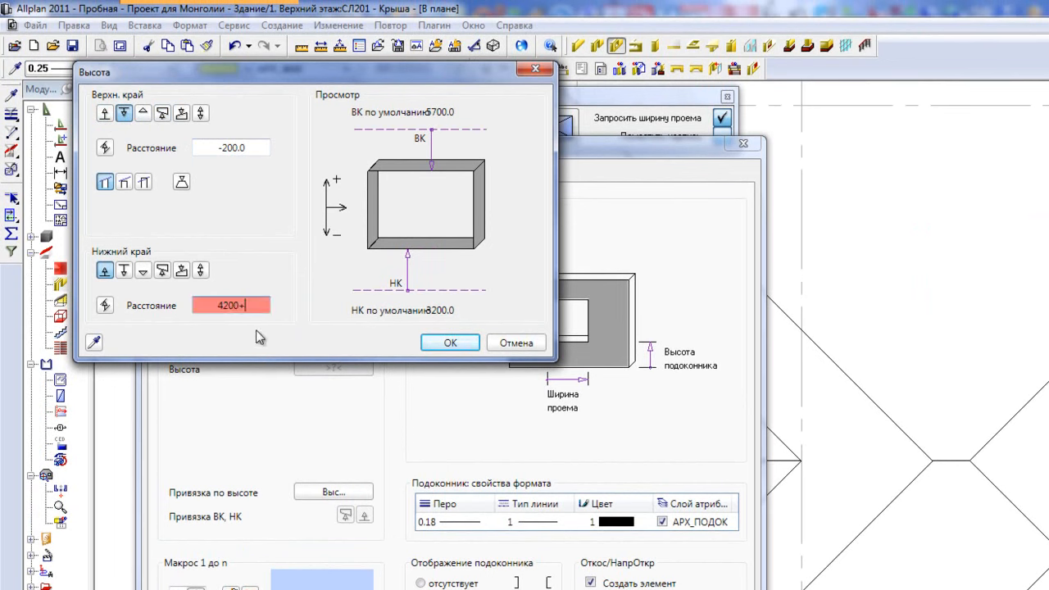
{"action": "type", "text": "100"}
{"action": "key", "text": "Return"}
{"action": "left_click", "coordinate": [449, 342]}
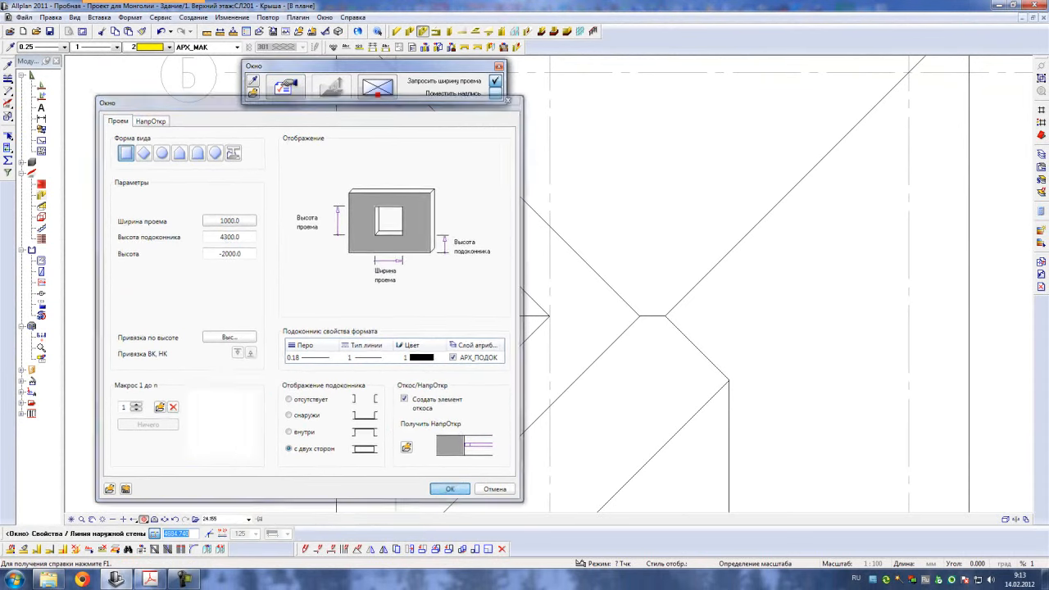
{"action": "left_click", "coordinate": [450, 492]}
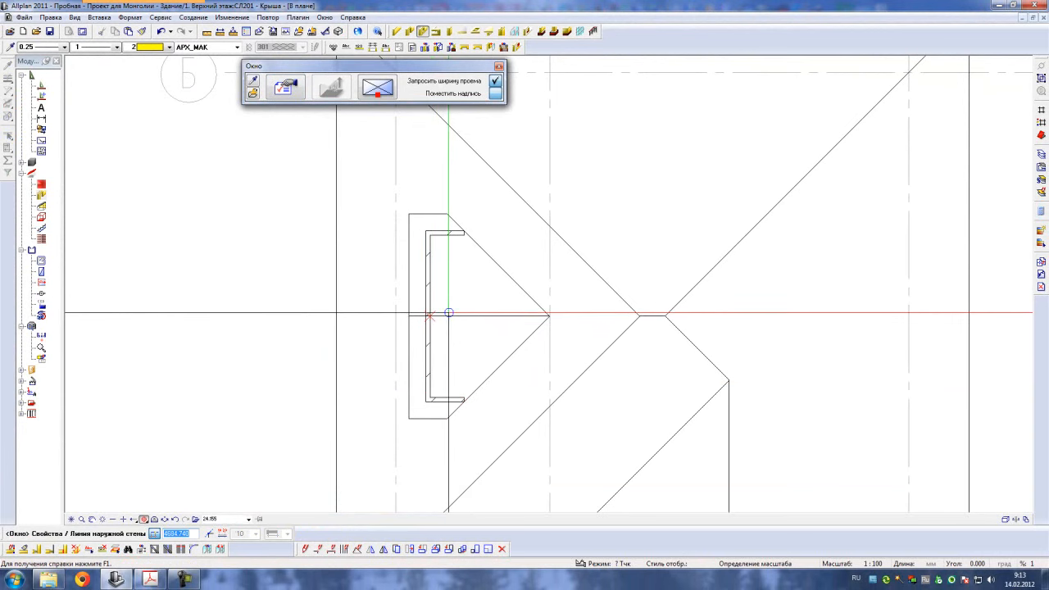
- Place the 1000 mm wide window opening in the dormer's front wall, centred on its ridge line, and check it in 3D
{"action": "left_click", "coordinate": [428, 316]}
{"action": "key", "text": "Return"}
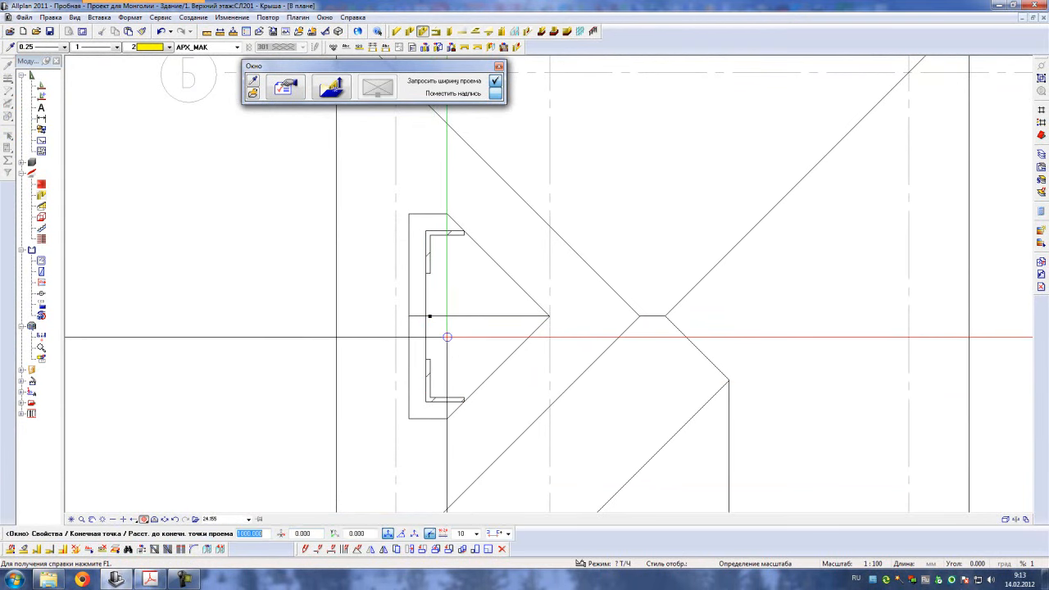
{"action": "left_click", "coordinate": [446, 337]}
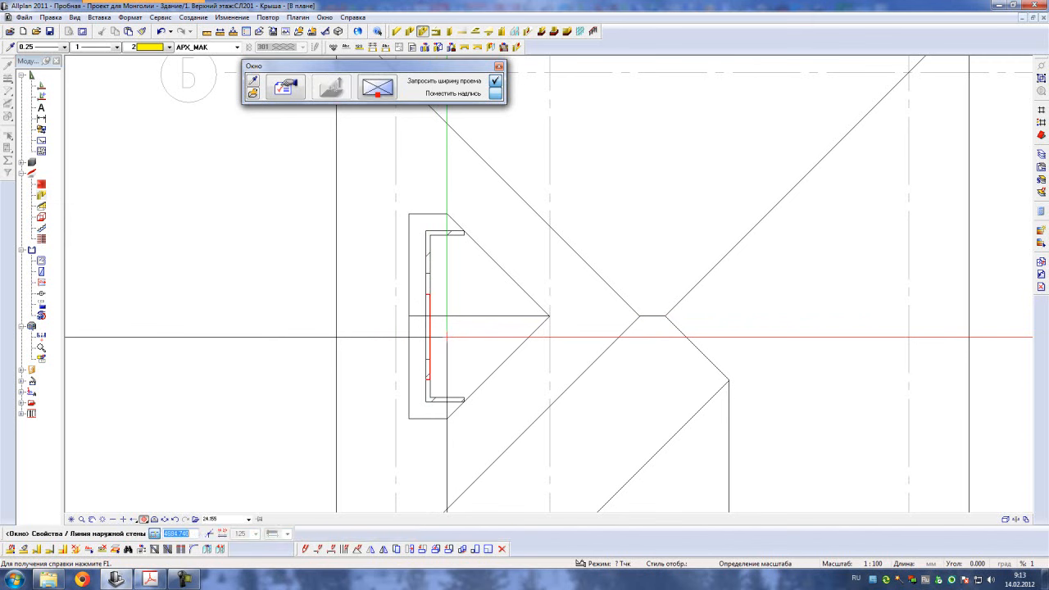
{"action": "key", "text": "Escape"}
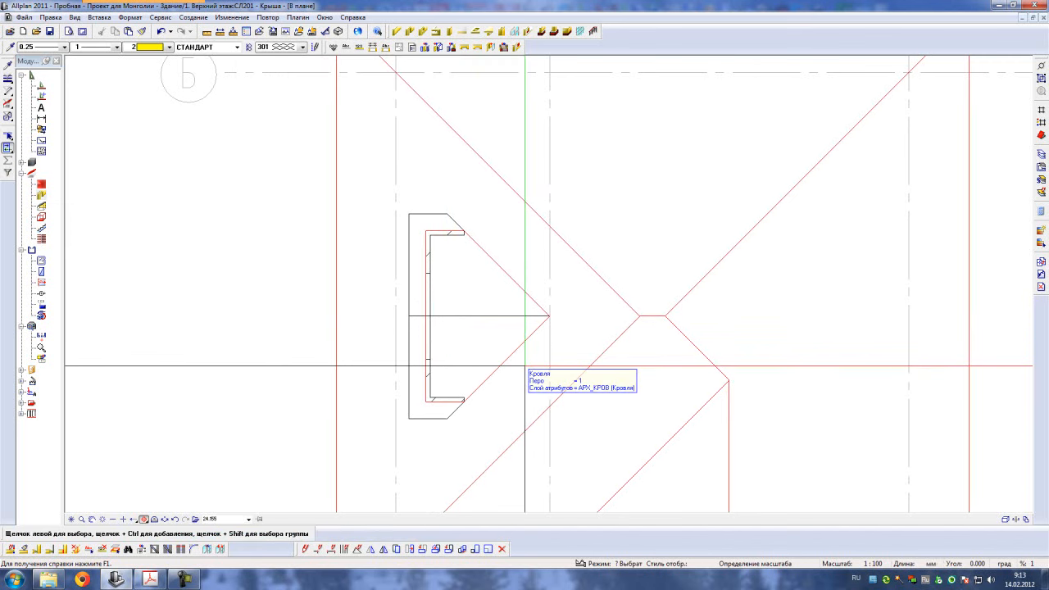
{"action": "key", "text": "F4"}
{"action": "scroll", "coordinate": [438, 343], "scroll_direction": "up", "scroll_amount": 3}
{"action": "left_click_drag", "start_coordinate": [585, 253], "coordinate": [680, 305]}
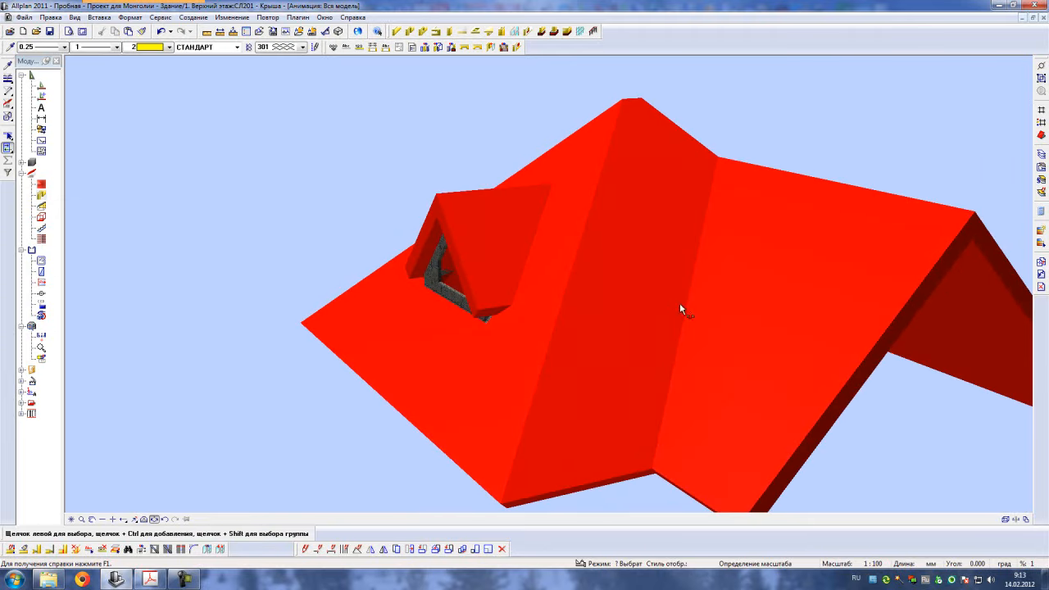
{"action": "left_click", "coordinate": [1044, 19]}
{"action": "scroll", "coordinate": [279, 283], "scroll_direction": "down", "scroll_amount": 2}
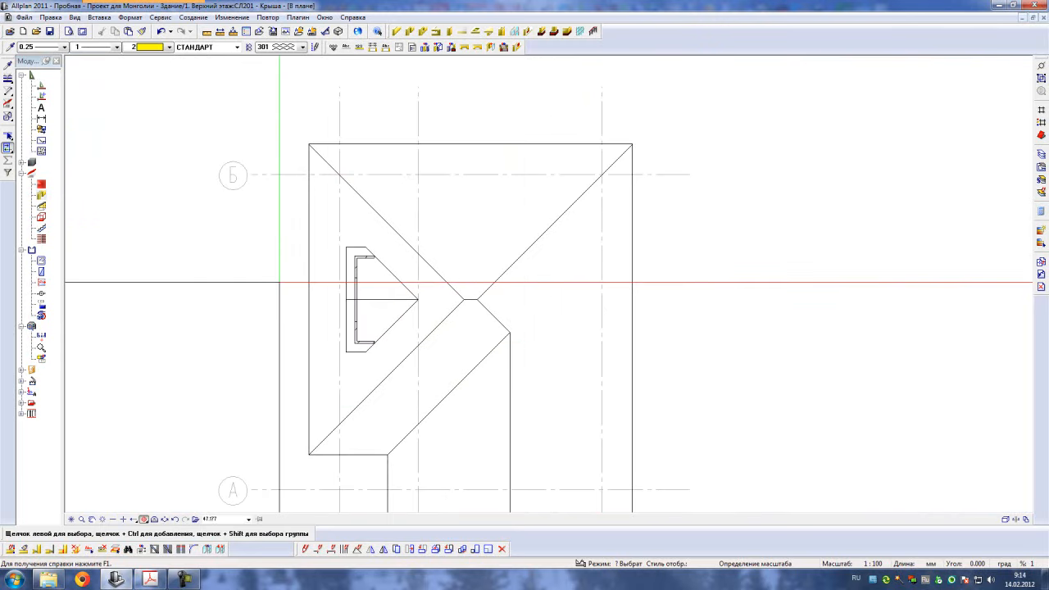
{"action": "scroll", "coordinate": [280, 283], "scroll_direction": "down", "scroll_amount": 1}
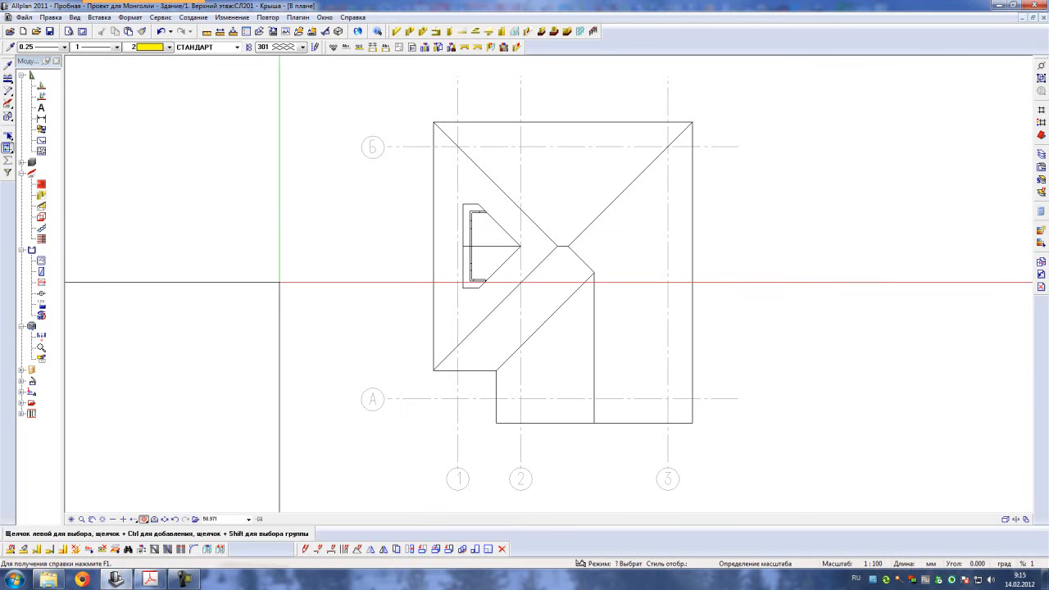
- Create a window macro for the dormer opening and apply a frame with a width and depth of 56 mm
{"action": "left_click", "coordinate": [519, 31]}
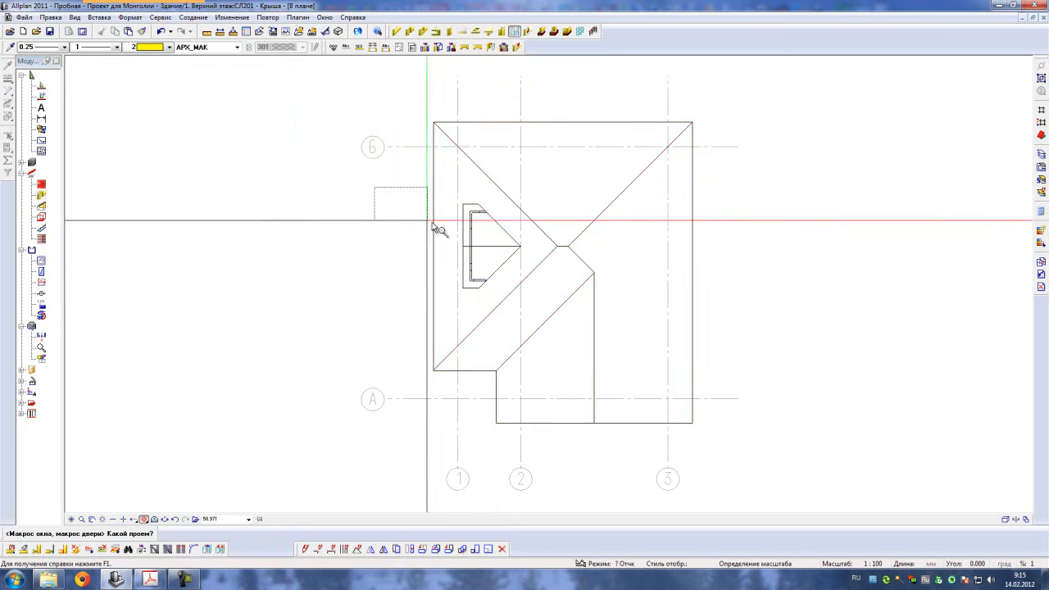
{"action": "scroll", "coordinate": [521, 304], "scroll_direction": "up", "scroll_amount": 4}
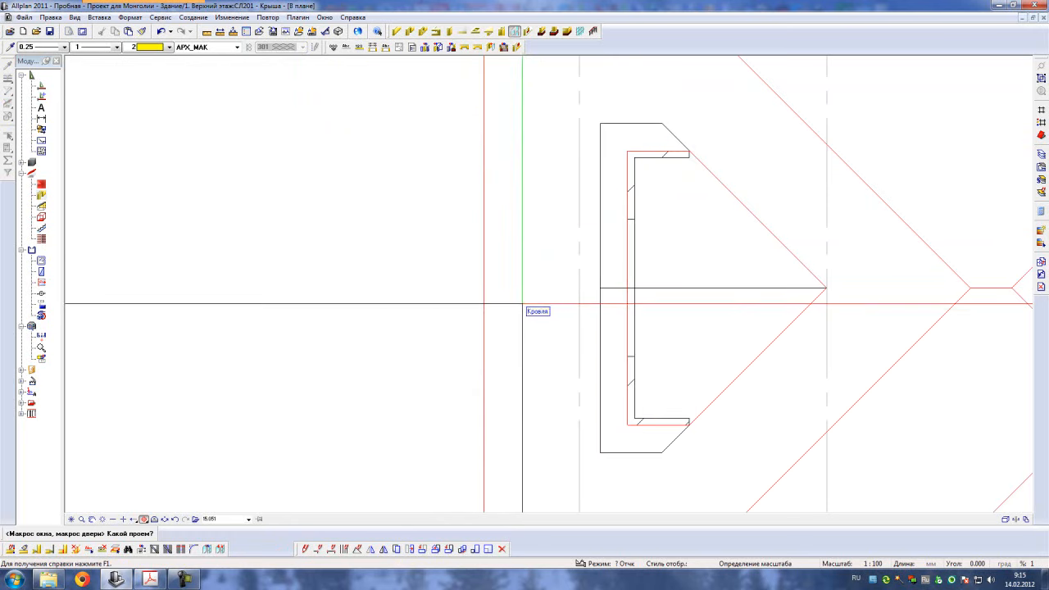
{"action": "left_click", "coordinate": [634, 254]}
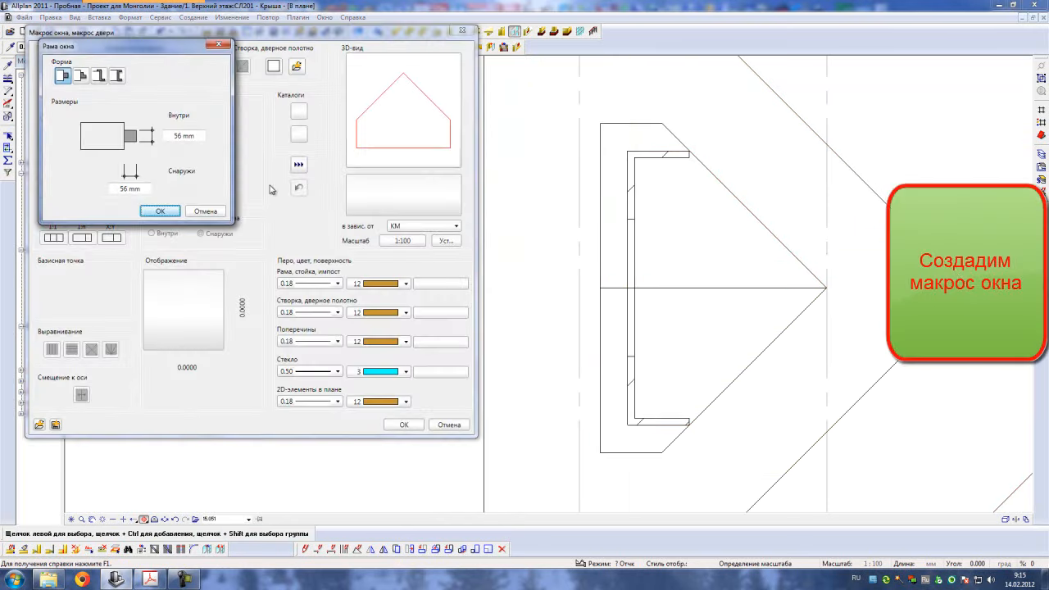
{"action": "left_click", "coordinate": [162, 211]}
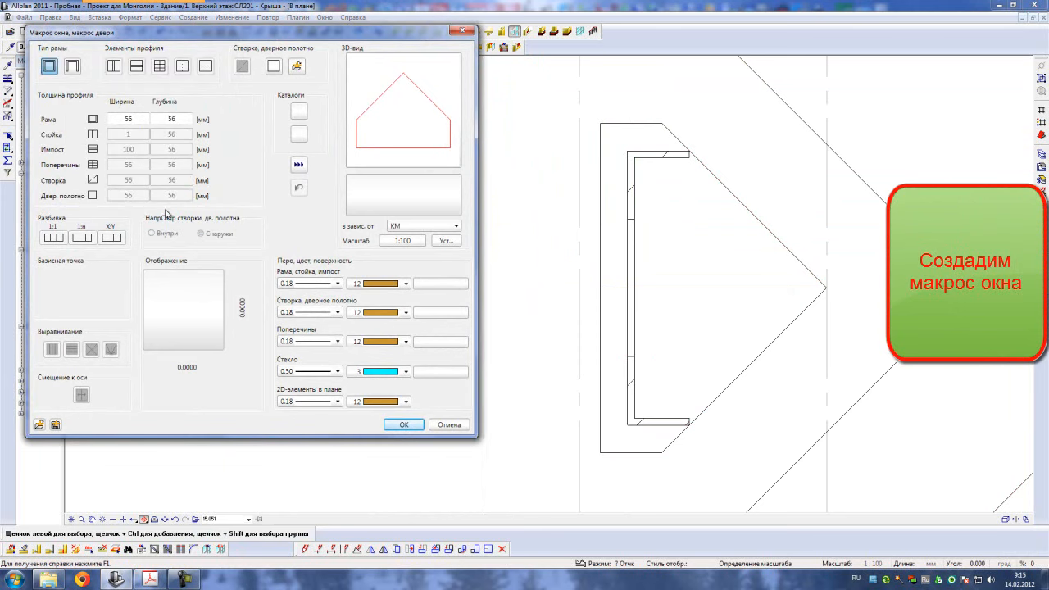
{"action": "left_click", "coordinate": [299, 164]}
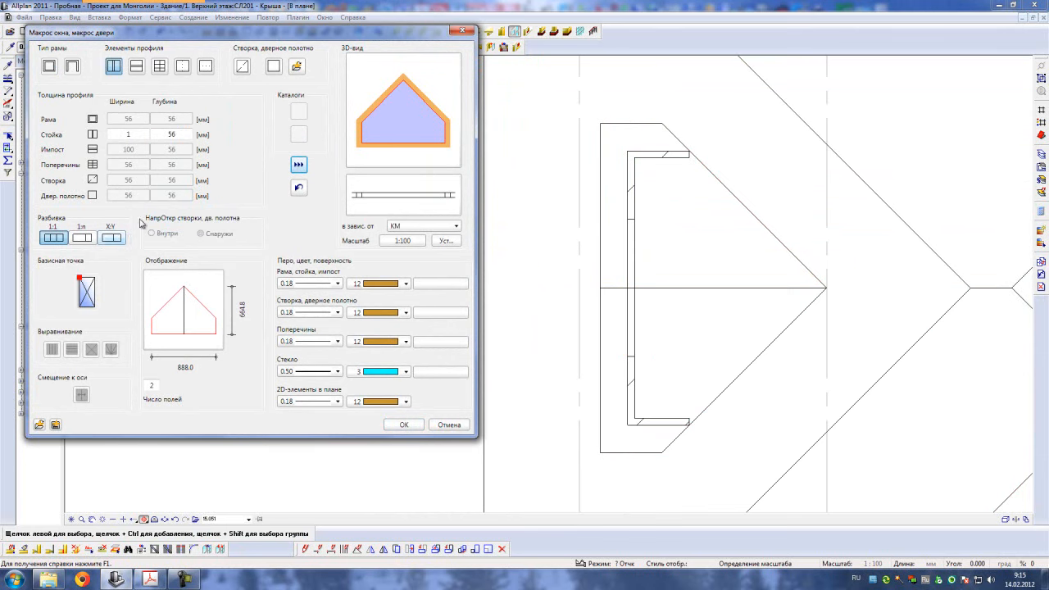
- Divide the window macro with 56 mm glazing bars in a radial arrangement with 4 fields and accept it
{"action": "left_click", "coordinate": [161, 67]}
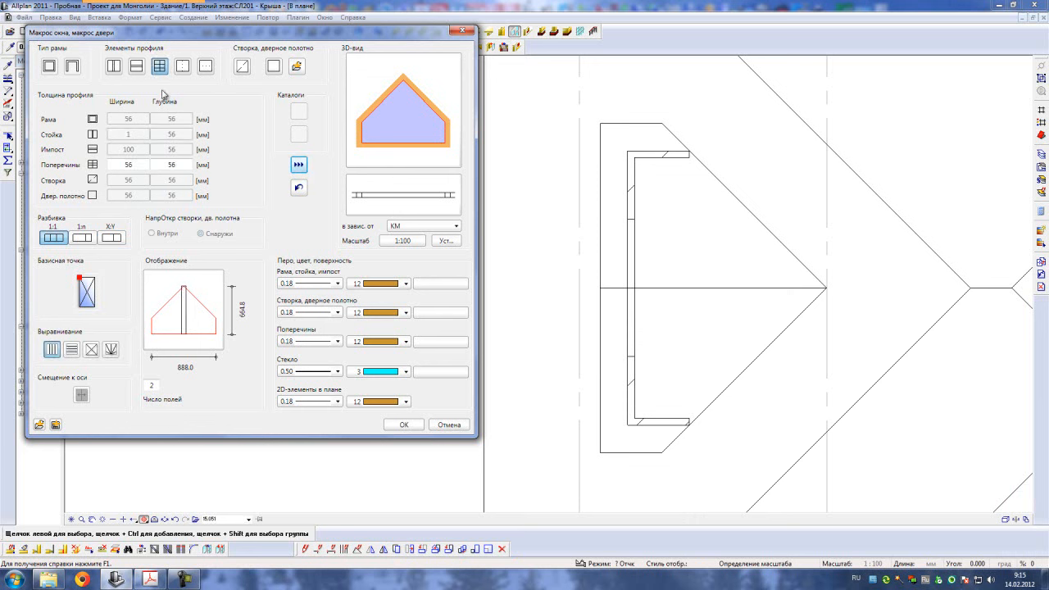
{"action": "left_click", "coordinate": [111, 350]}
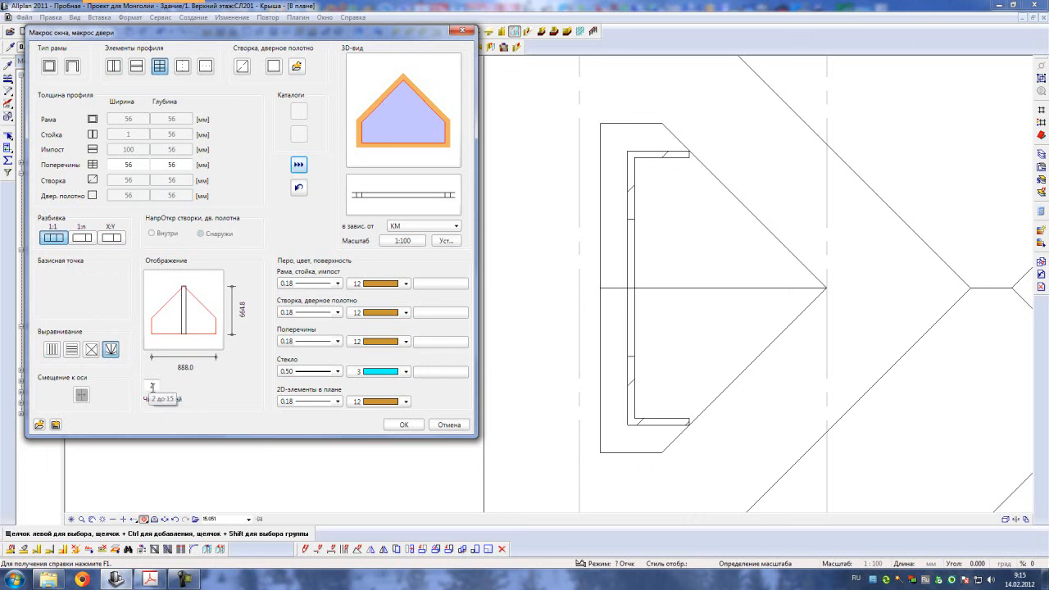
{"action": "left_click", "coordinate": [151, 386]}
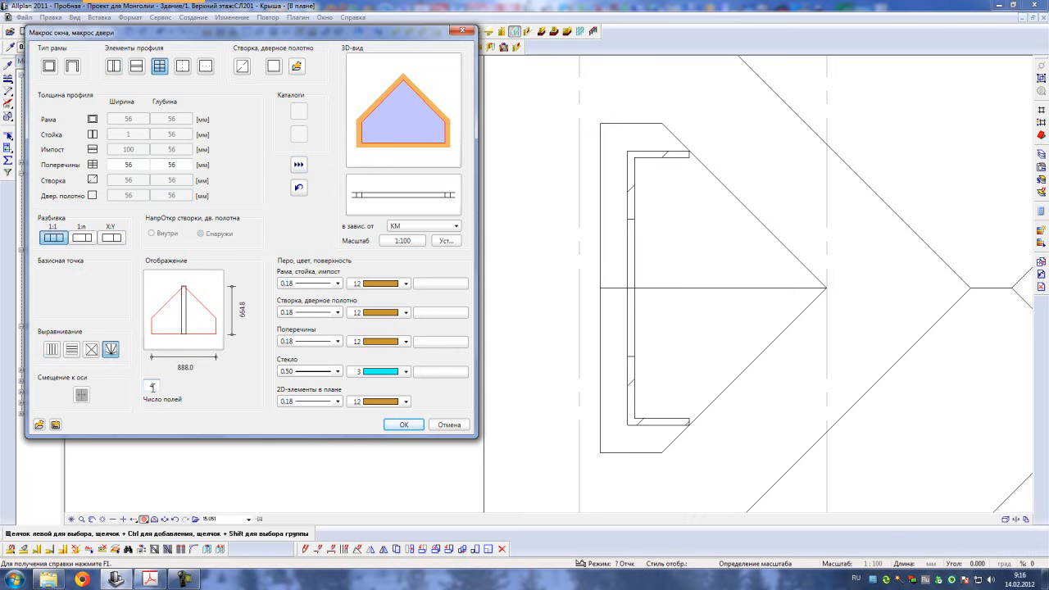
{"action": "left_click", "coordinate": [300, 167]}
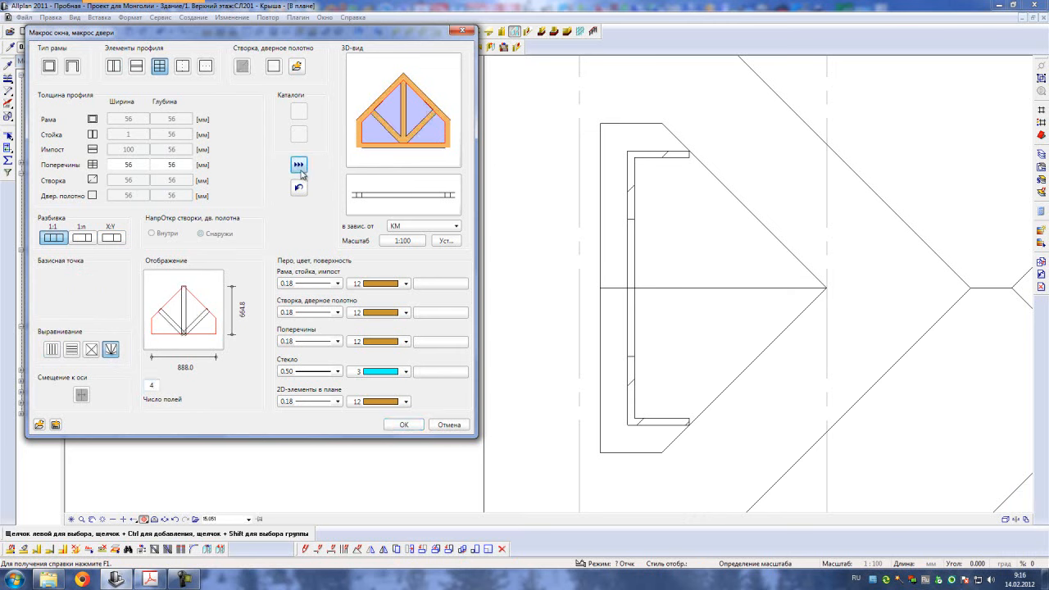
{"action": "left_click", "coordinate": [418, 426]}
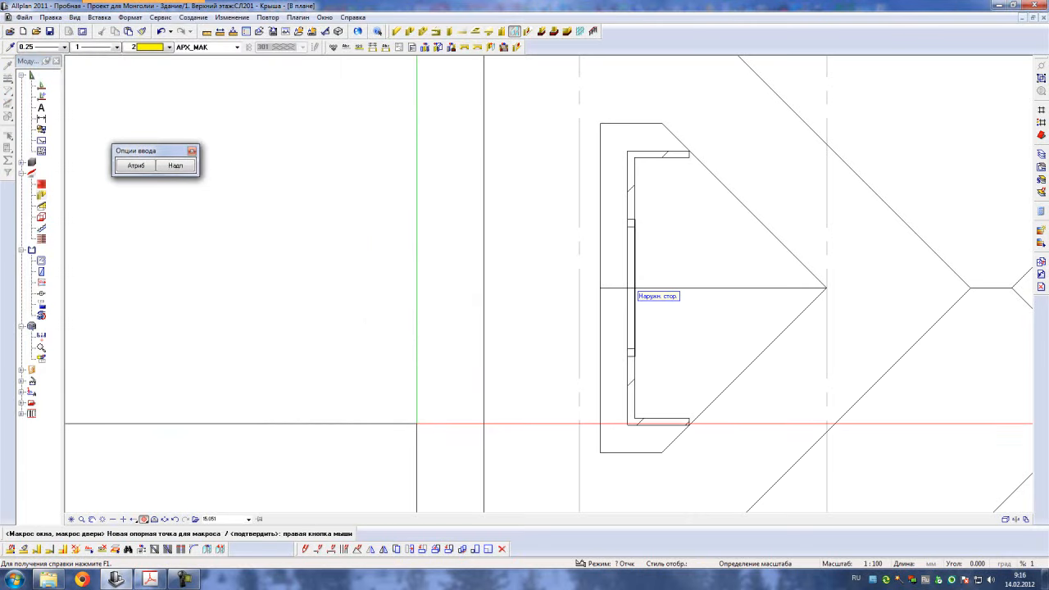
- Place the window macro in the dormer opening at its proposed position and inspect the dormer in 3D
{"action": "key", "text": "Escape"}
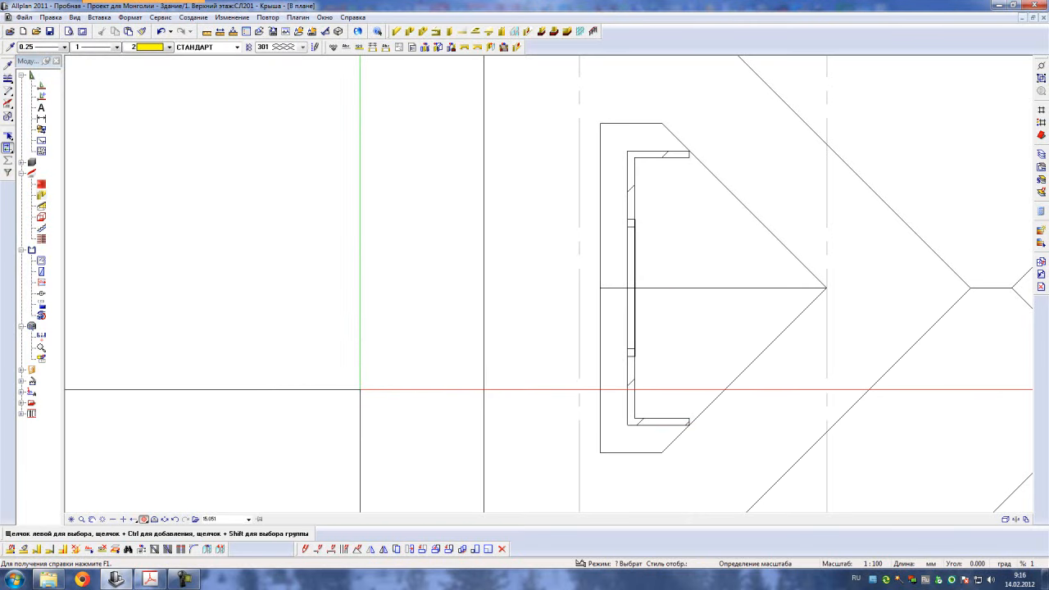
{"action": "key", "text": "F4"}
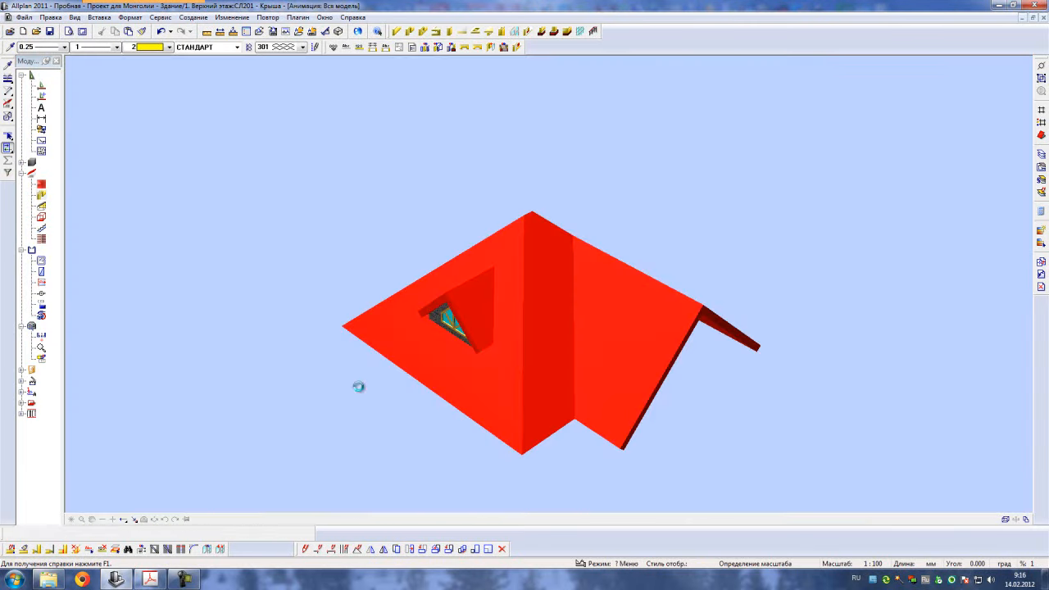
{"action": "scroll", "coordinate": [430, 332], "scroll_direction": "up", "scroll_amount": 4}
{"action": "left_click_drag", "start_coordinate": [597, 259], "coordinate": [644, 303]}
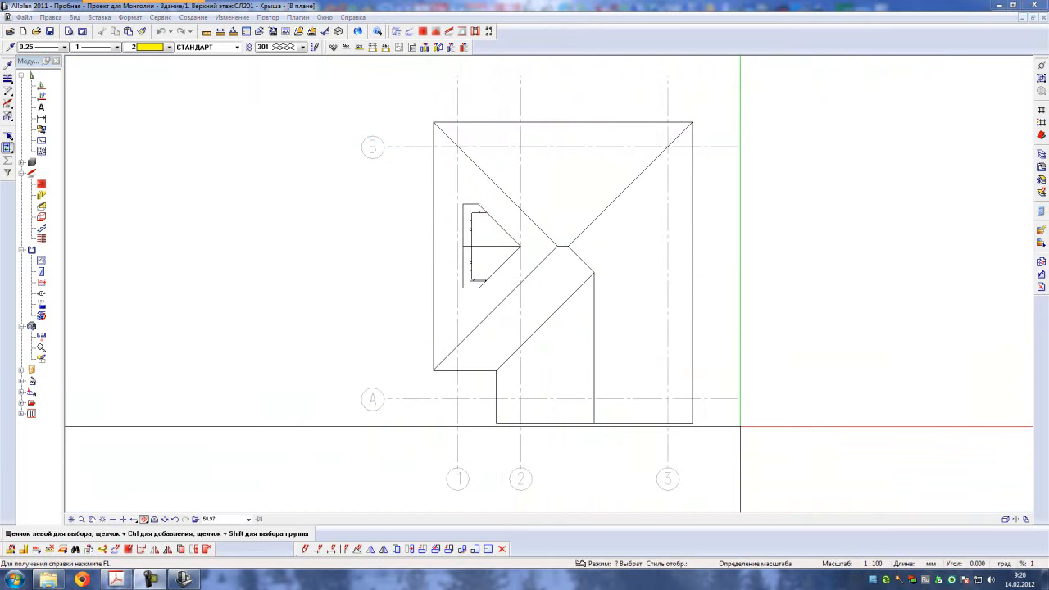
- Make drawing file 200 "План первого этажа" of the upper floor active in the building structure
{"action": "left_click", "coordinate": [9, 31]}
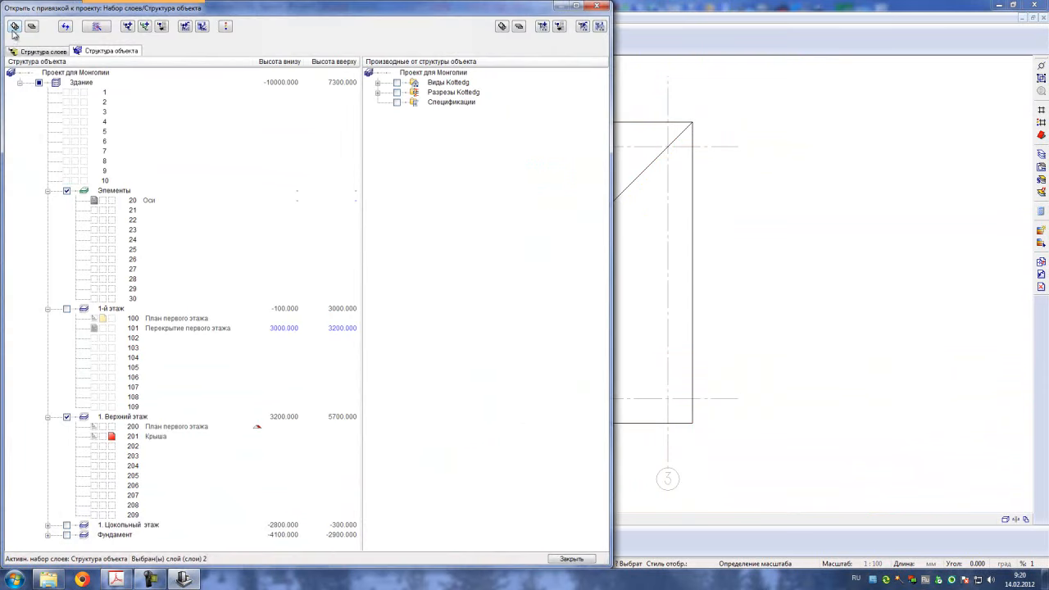
{"action": "left_click", "coordinate": [111, 427]}
{"action": "left_click", "coordinate": [576, 564]}
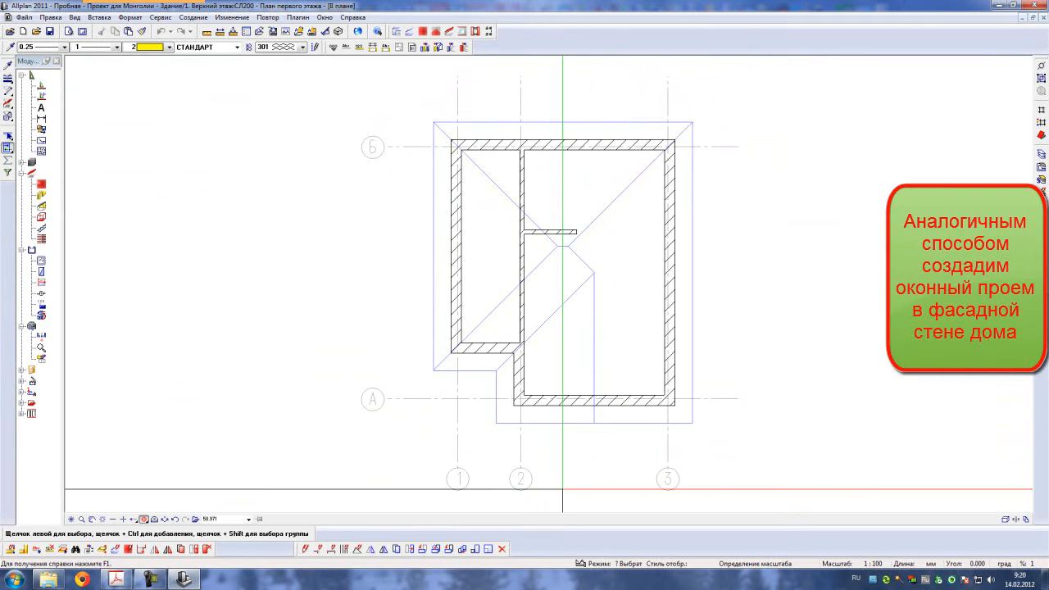
- Measure the vertical distance from the wall base to the upper horizontal wall edge in the front view, then return to the plan view
{"action": "left_click", "coordinate": [144, 519]}
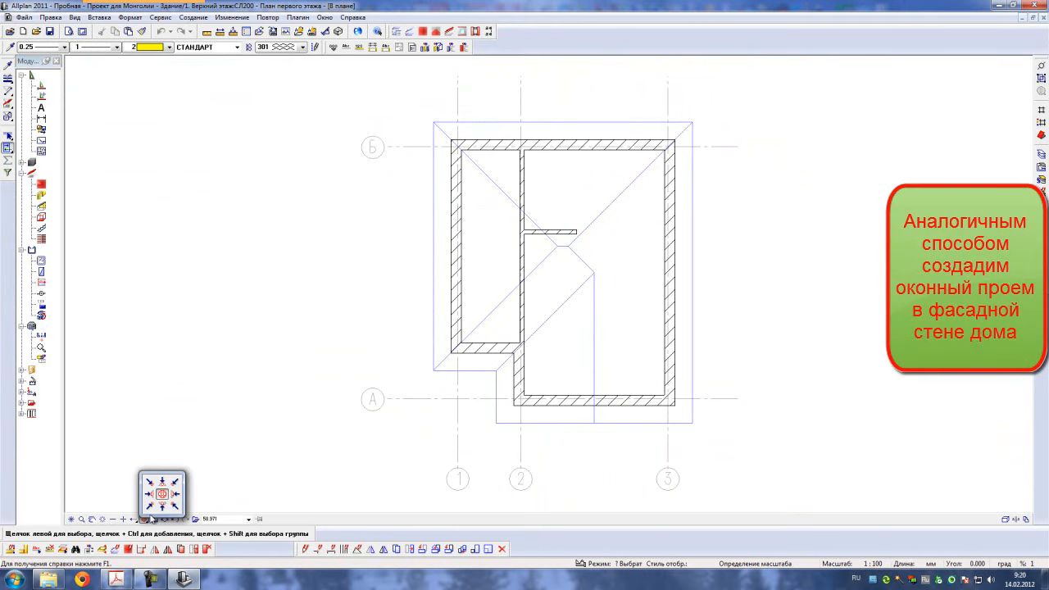
{"action": "left_click", "coordinate": [164, 515]}
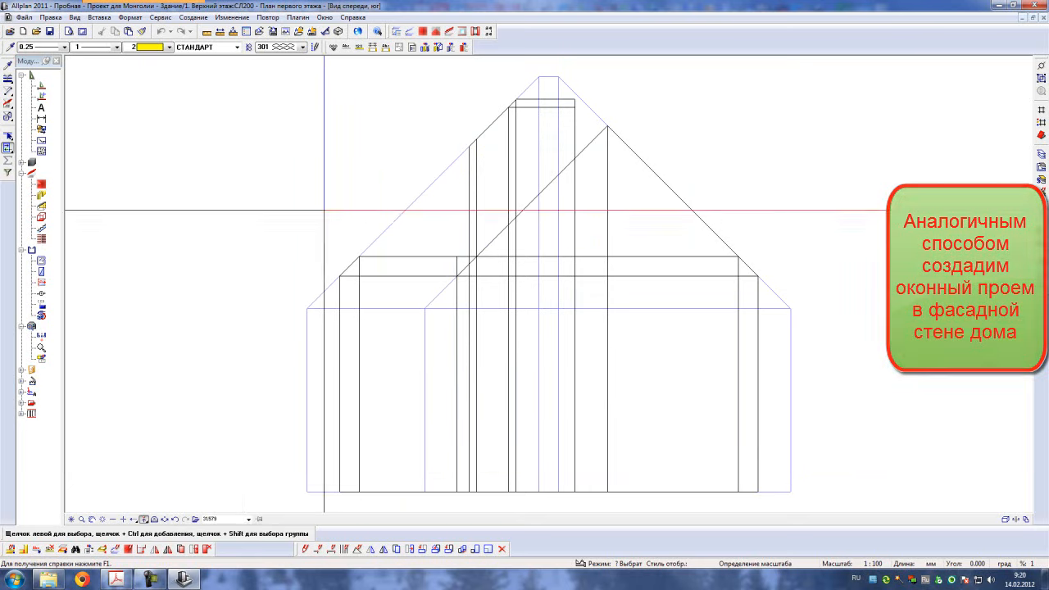
{"action": "left_click", "coordinate": [220, 32]}
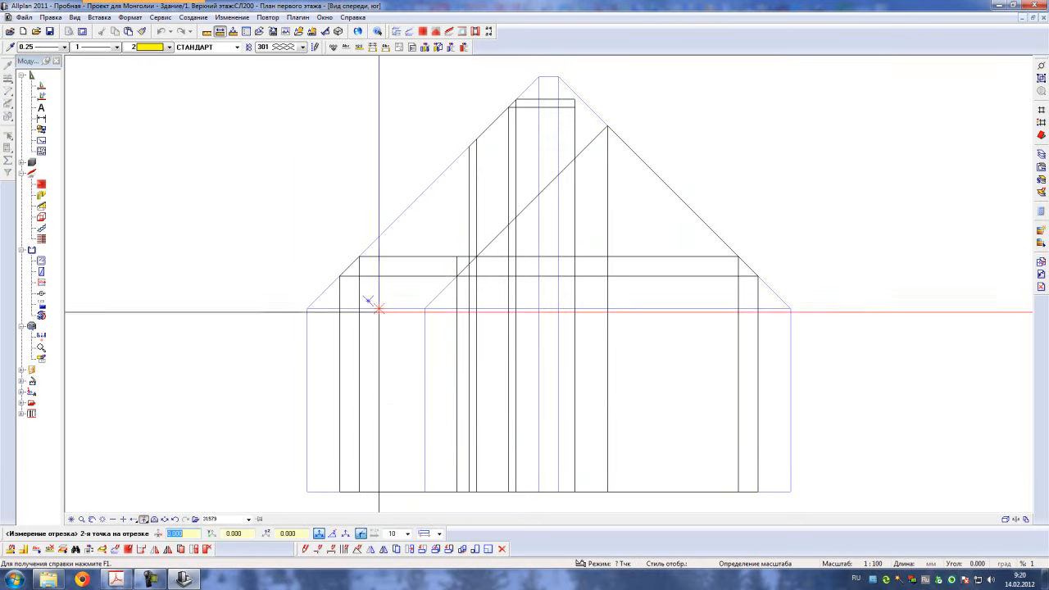
{"action": "left_click", "coordinate": [357, 257]}
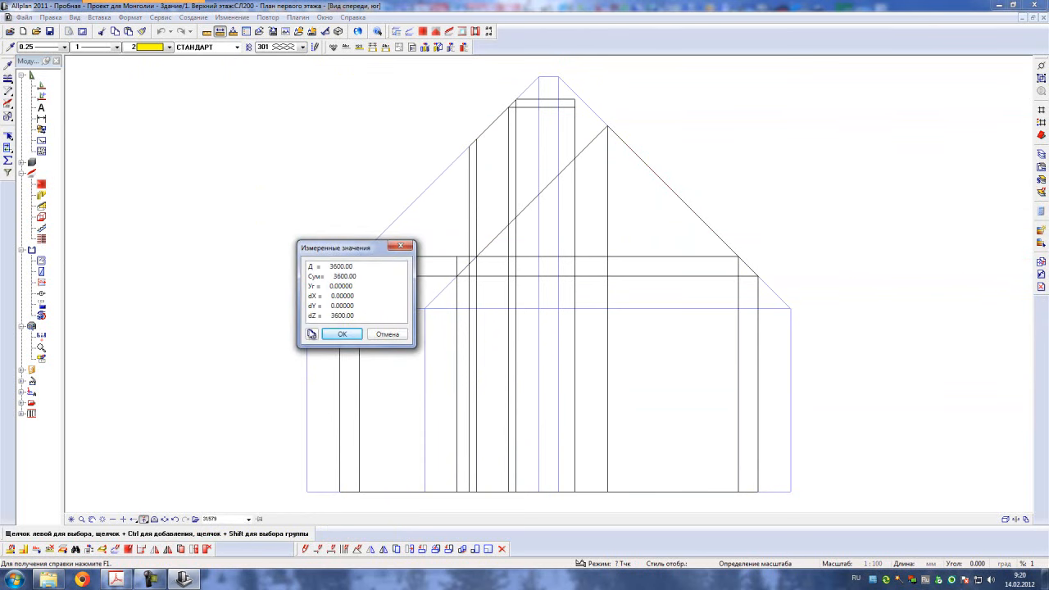
{"action": "left_click", "coordinate": [311, 334]}
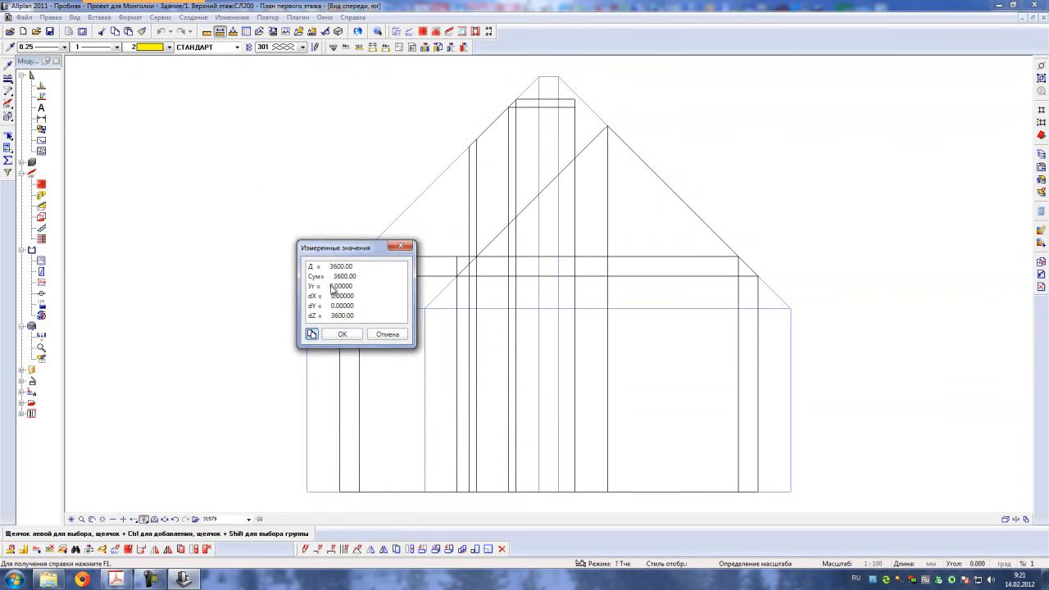
{"action": "key", "text": "Escape"}
{"action": "key", "text": "Escape"}
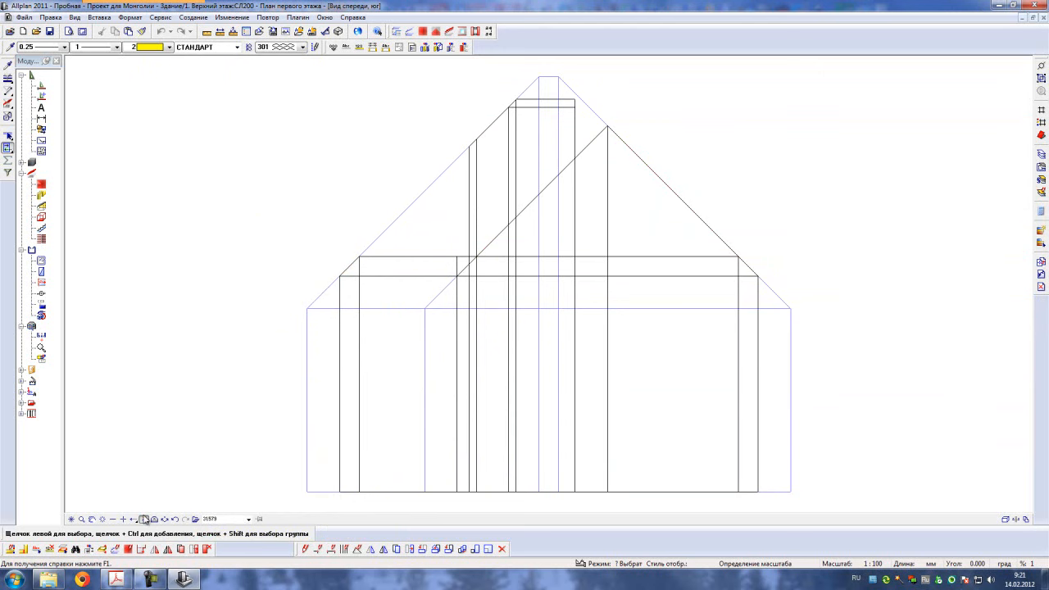
{"action": "left_click", "coordinate": [143, 518]}
{"action": "left_click", "coordinate": [166, 497]}
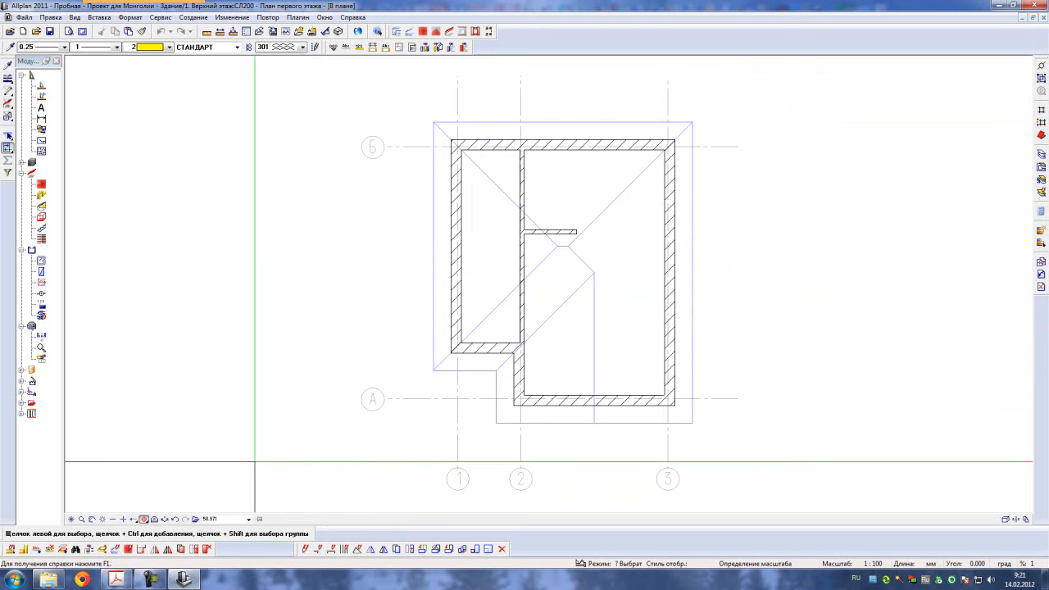
- Start a window opening for the façade wall and set its upper edge distance to -700 mm in the height settings
{"action": "scroll", "coordinate": [625, 448], "scroll_direction": "up", "scroll_amount": 2}
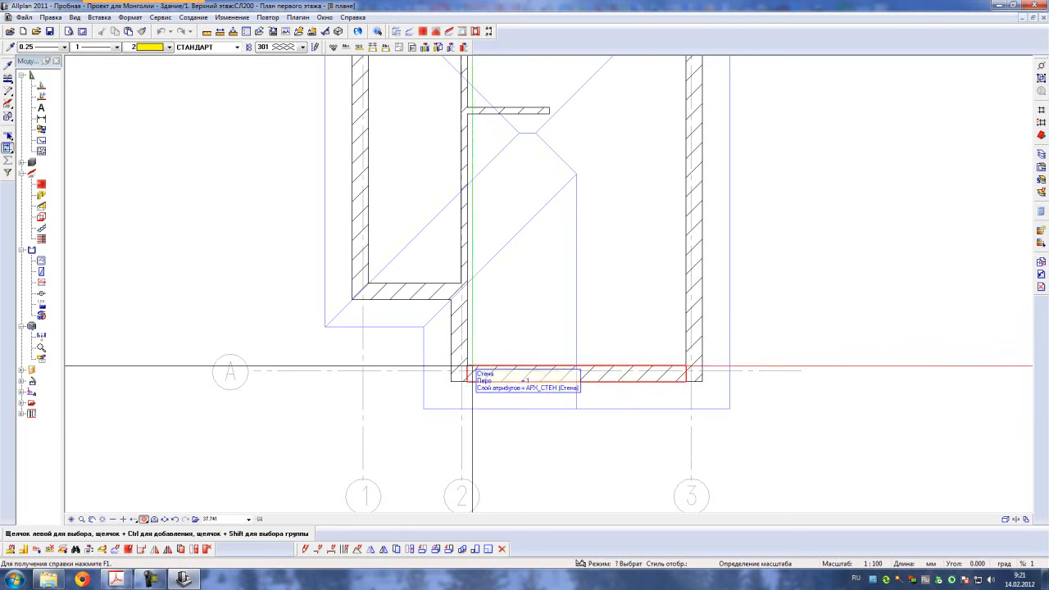
{"action": "scroll", "coordinate": [703, 450], "scroll_direction": "up", "scroll_amount": 3}
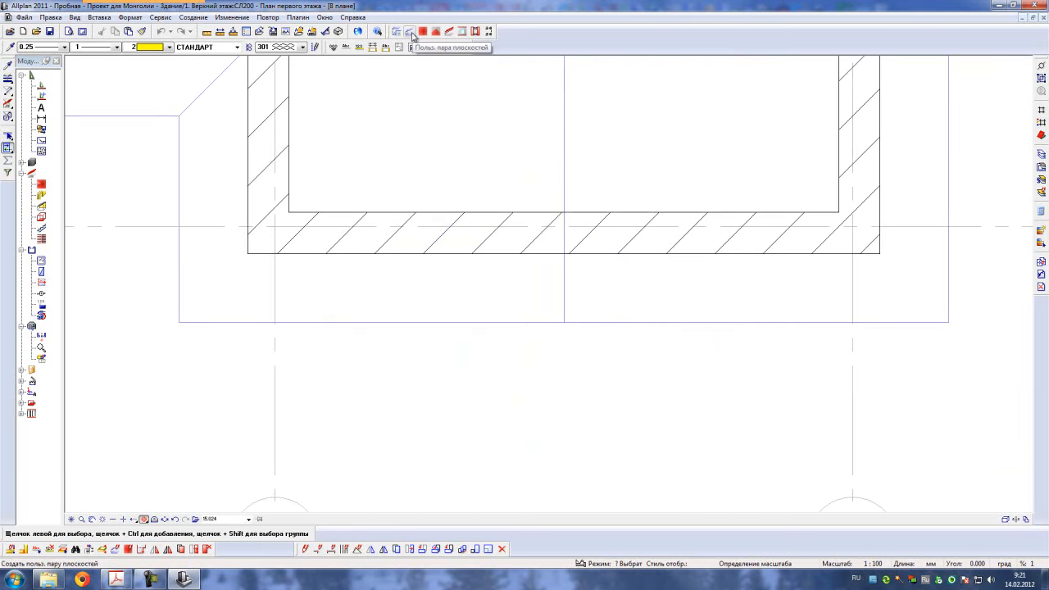
{"action": "left_click", "coordinate": [41, 198]}
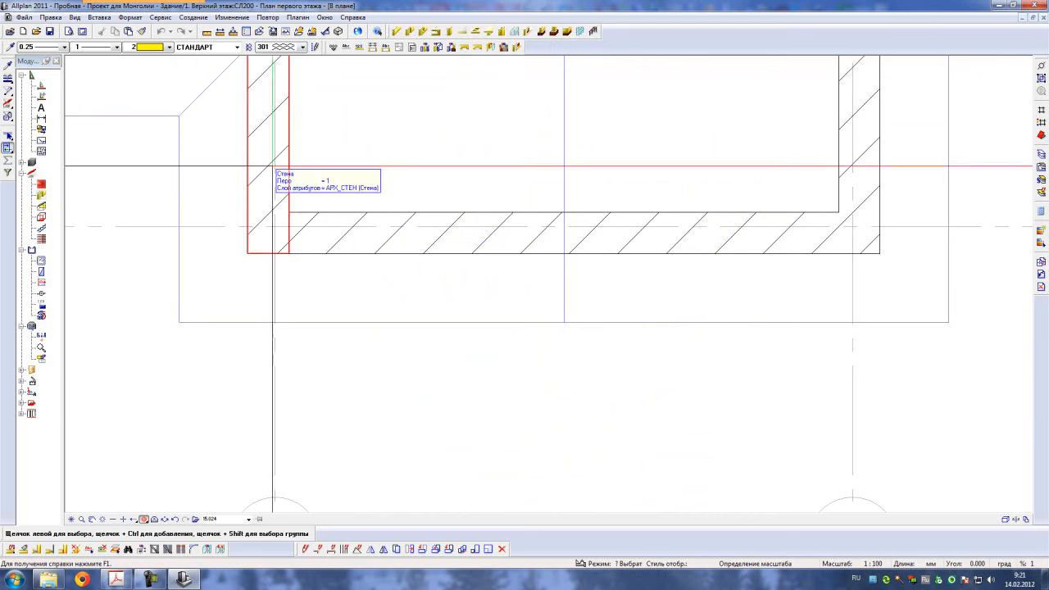
{"action": "left_click", "coordinate": [423, 32]}
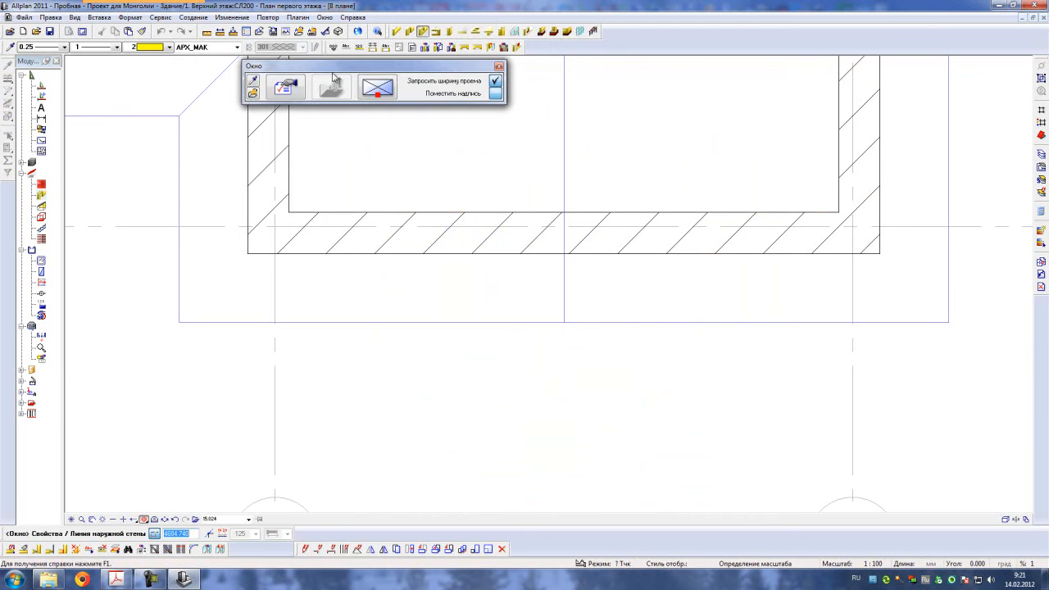
{"action": "left_click", "coordinate": [289, 87]}
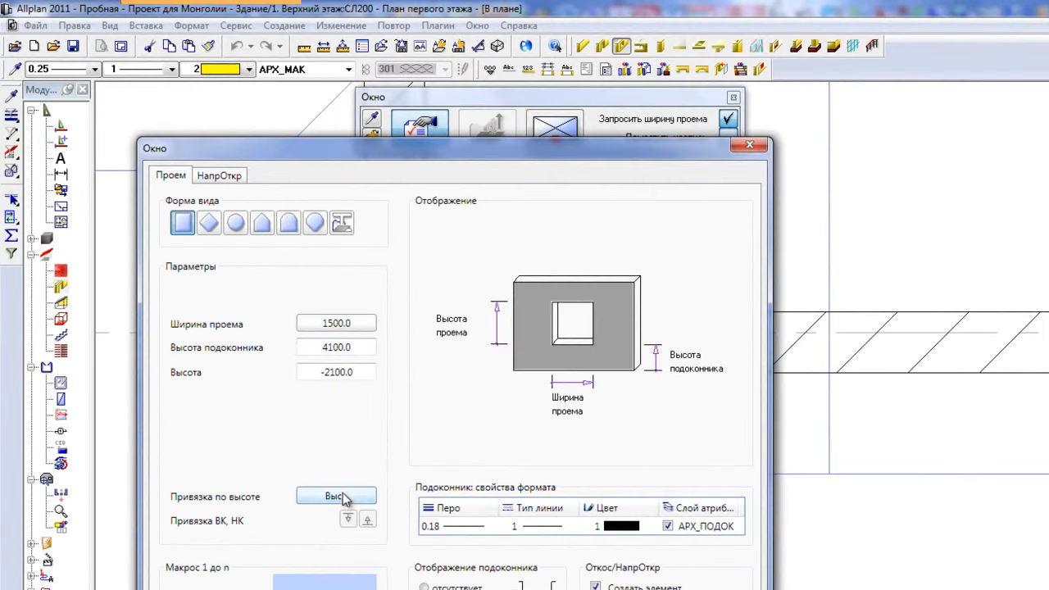
{"action": "left_click", "coordinate": [341, 496]}
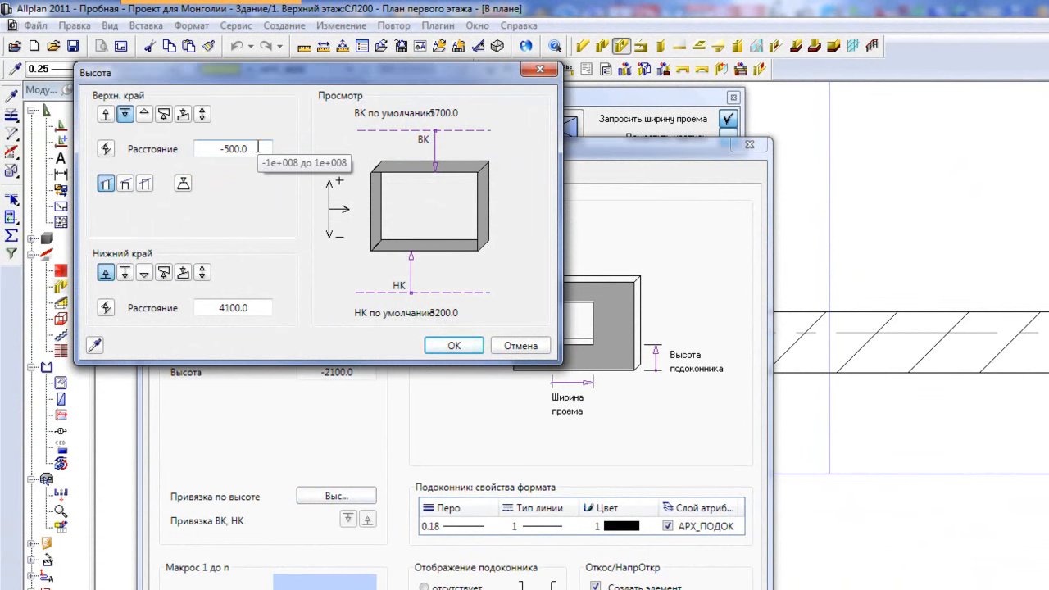
{"action": "left_click", "coordinate": [257, 147]}
{"action": "key", "text": "BackSpace"}
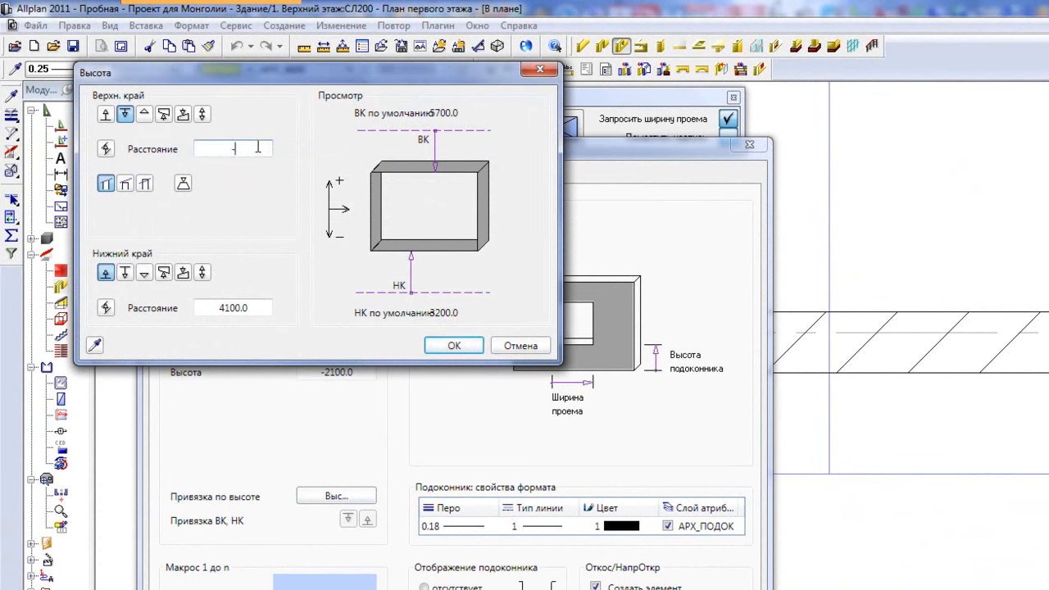
{"action": "type", "text": "-700"}
{"action": "key", "text": "Return"}
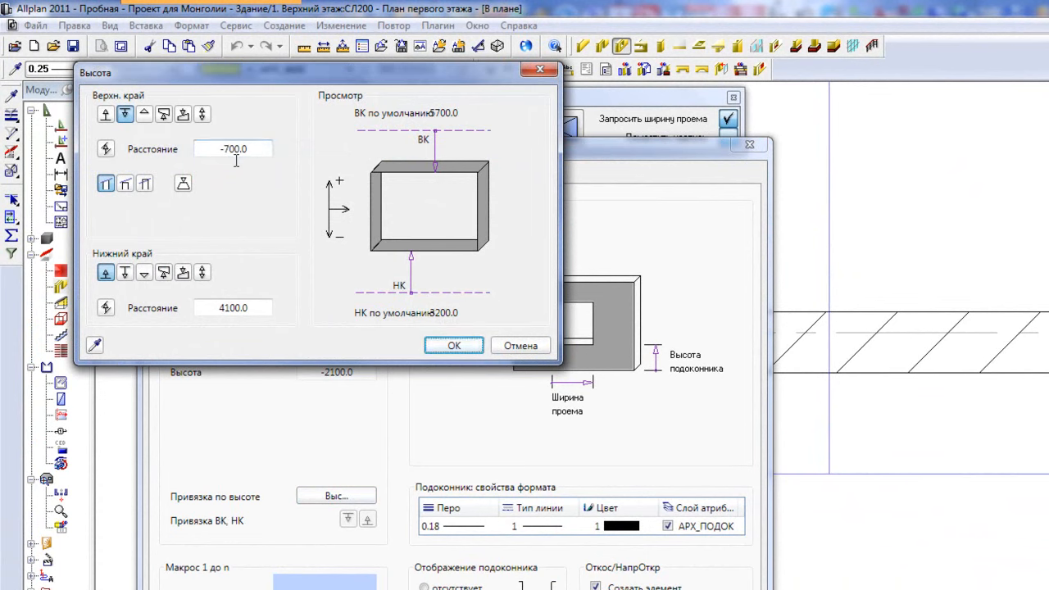
- Set the opening's lower edge distance to 3600+200 mm and its width to 1200 mm, and accept the window properties
{"action": "left_click", "coordinate": [246, 312]}
{"action": "type", "text": "3600"}
{"action": "key", "text": "Return"}
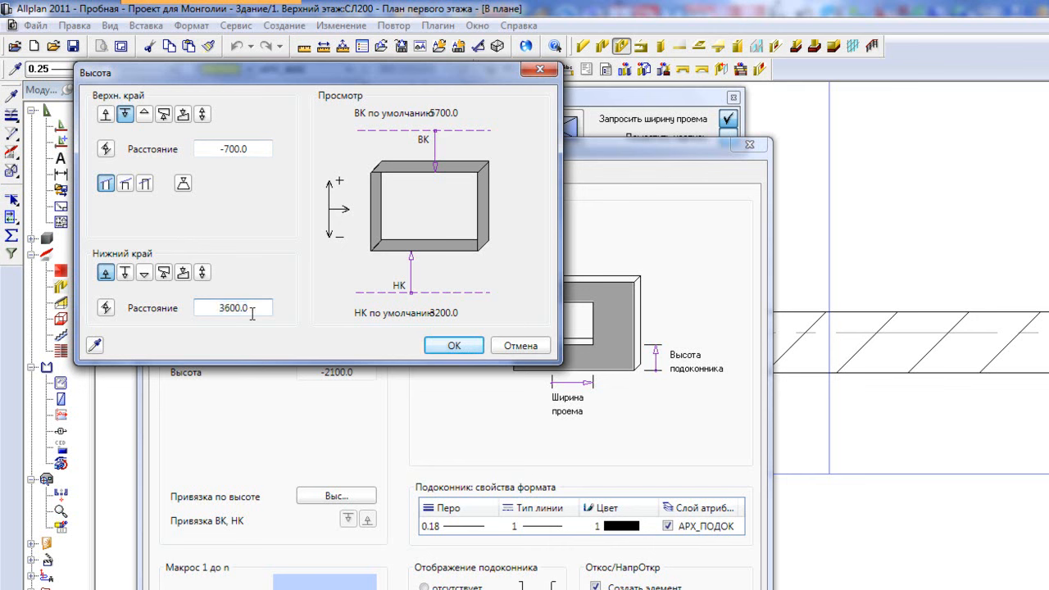
{"action": "left_click", "coordinate": [252, 314]}
{"action": "type", "text": "+200"}
{"action": "key", "text": "Return"}
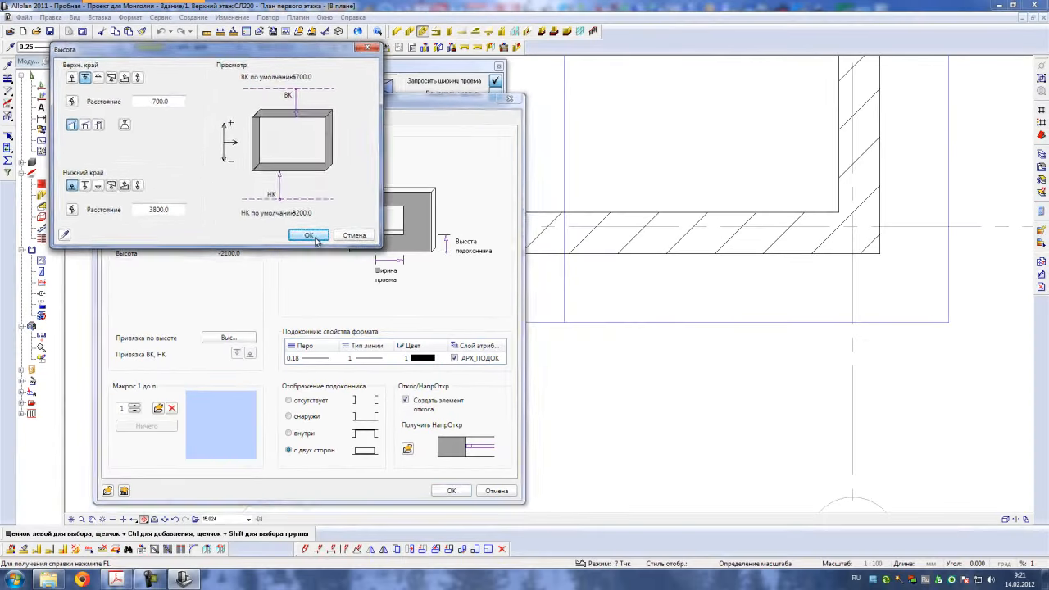
{"action": "left_click", "coordinate": [454, 345]}
{"action": "left_click", "coordinate": [250, 222]}
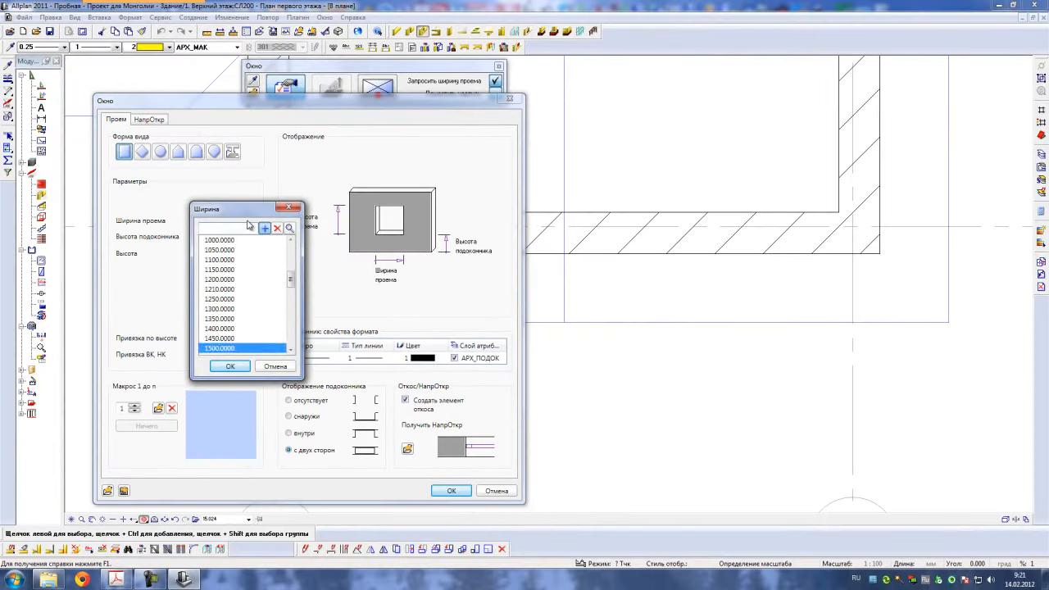
{"action": "key", "text": "Return"}
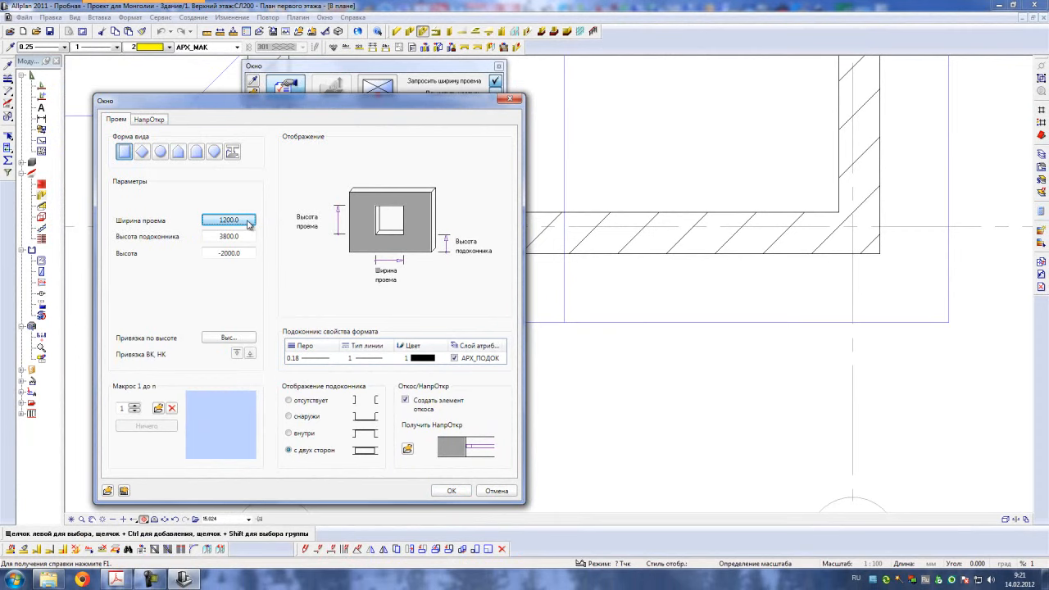
{"action": "left_click", "coordinate": [451, 490]}
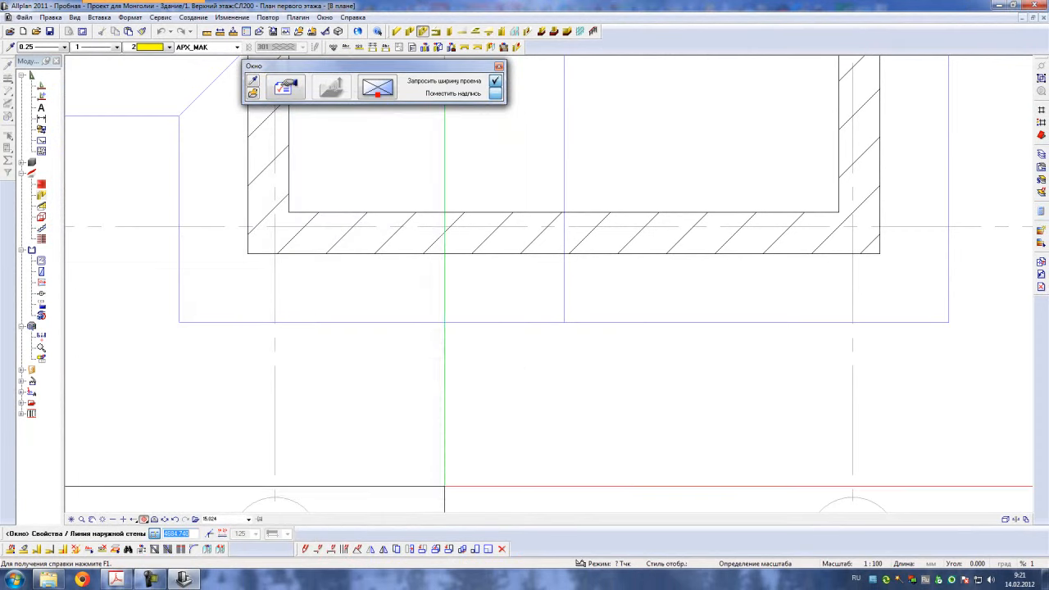
- Place the window opening in the façade wall between axes 2 and 3, centred on the roof ridge line, and inspect it in 3D
{"action": "left_click", "coordinate": [550, 243]}
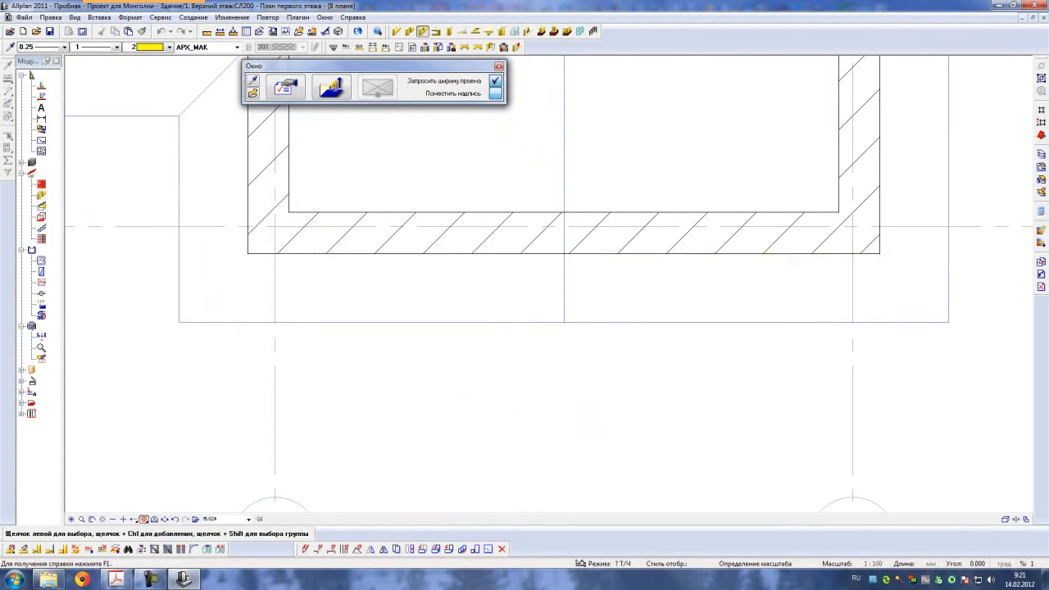
{"action": "key", "text": "Return"}
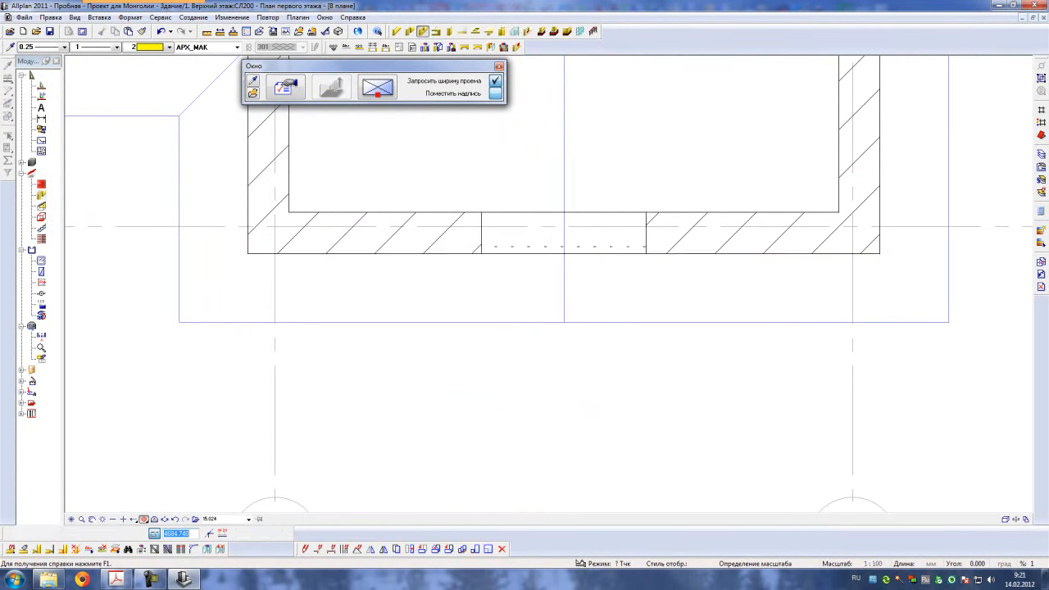
{"action": "key", "text": "Escape"}
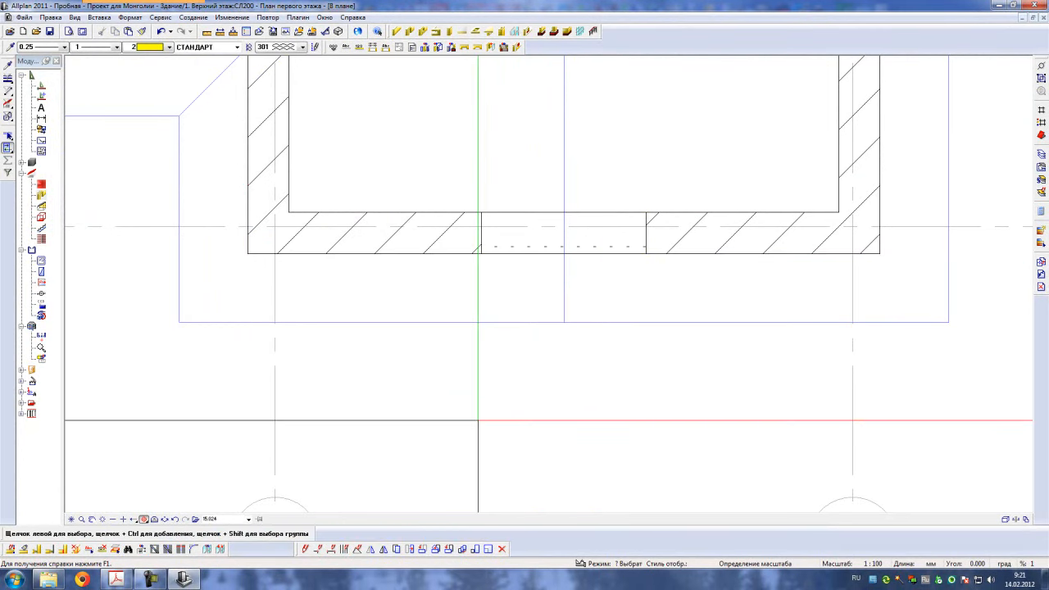
{"action": "key", "text": "F4"}
{"action": "left_click_drag", "start_coordinate": [513, 357], "coordinate": [680, 362]}
{"action": "left_click", "coordinate": [1044, 18]}
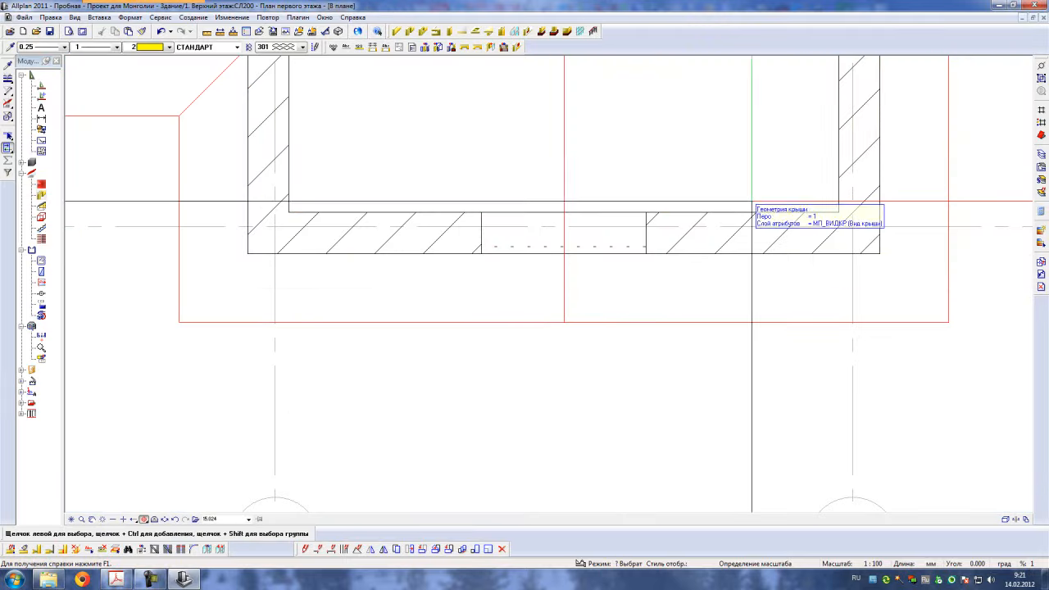
- Create a window macro for the façade opening and apply a frame with a width and depth of 56 mm
{"action": "left_click", "coordinate": [514, 31]}
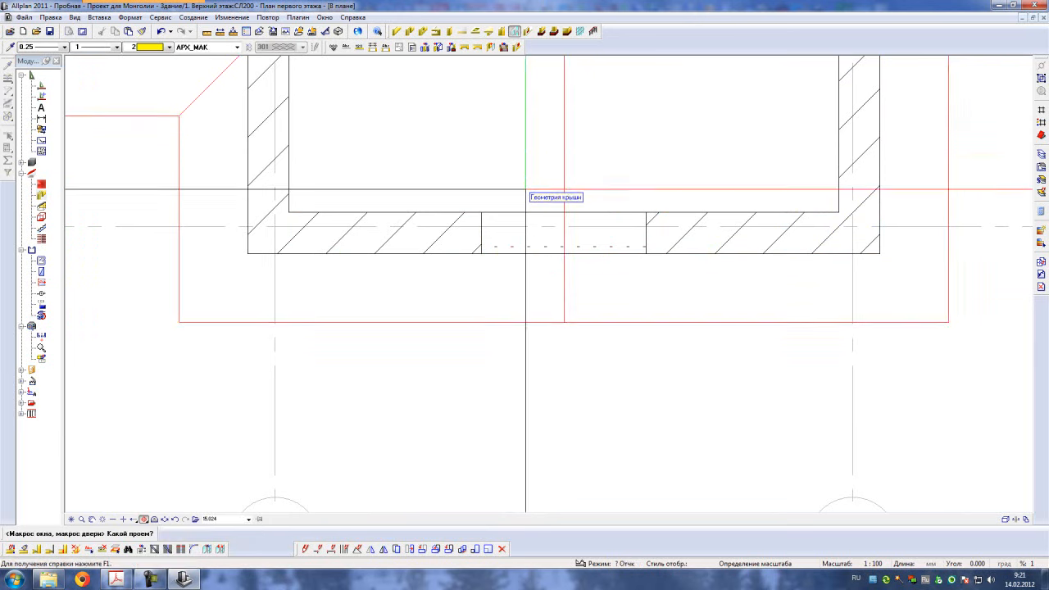
{"action": "left_click", "coordinate": [525, 246]}
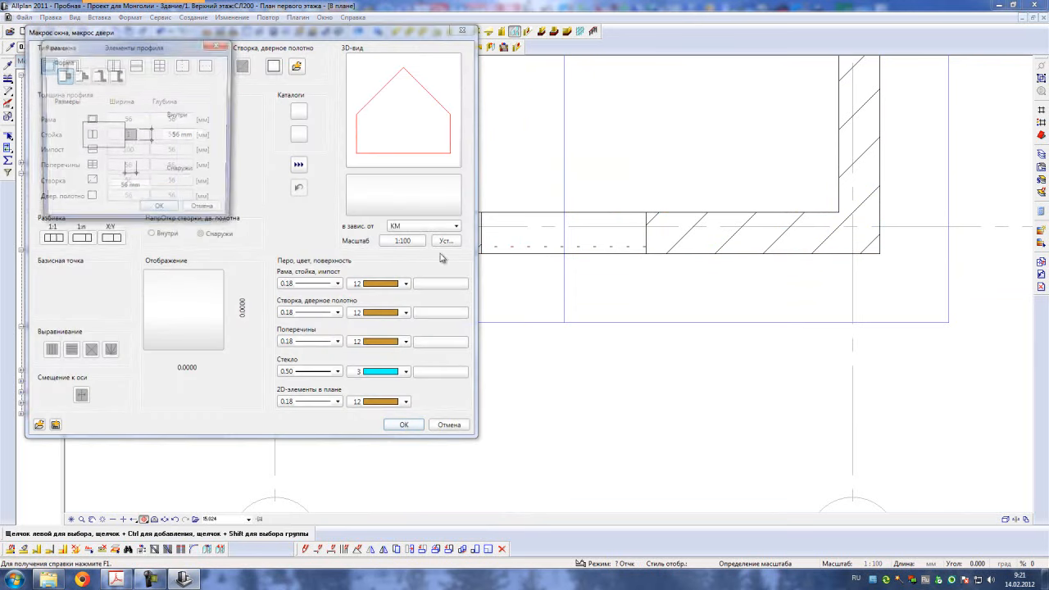
{"action": "left_click", "coordinate": [161, 211]}
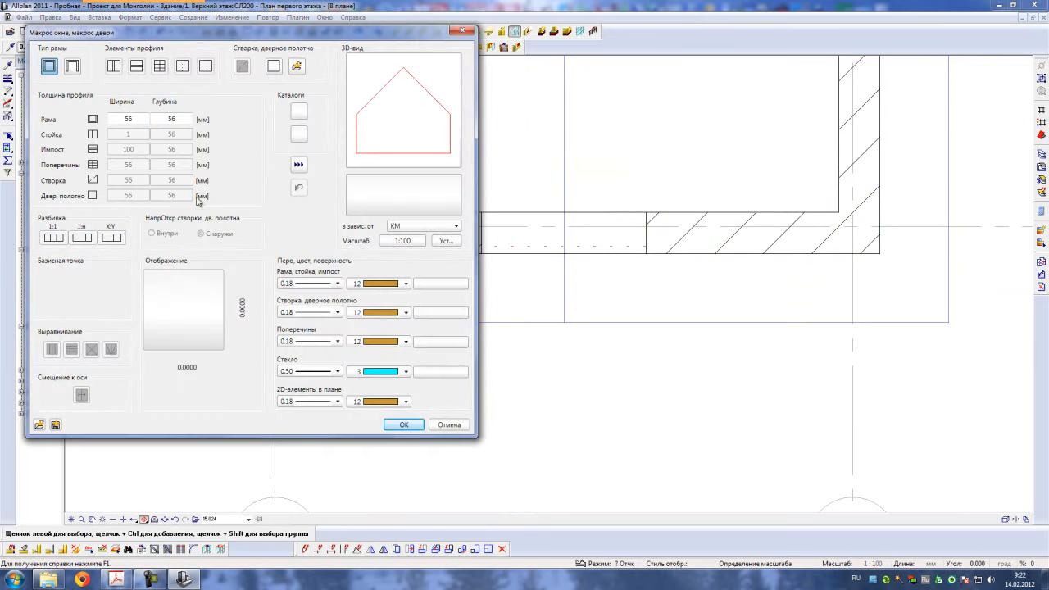
{"action": "left_click", "coordinate": [299, 164]}
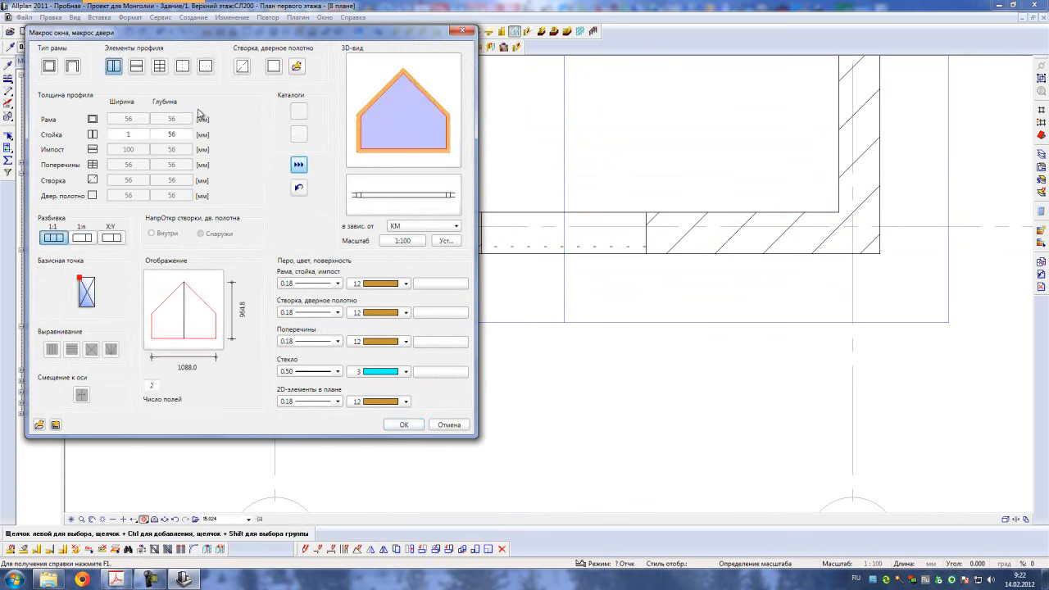
- Divide the façade window macro with 56 mm glazing bars in a radial arrangement with 4 fields and accept it
{"action": "left_click", "coordinate": [159, 67]}
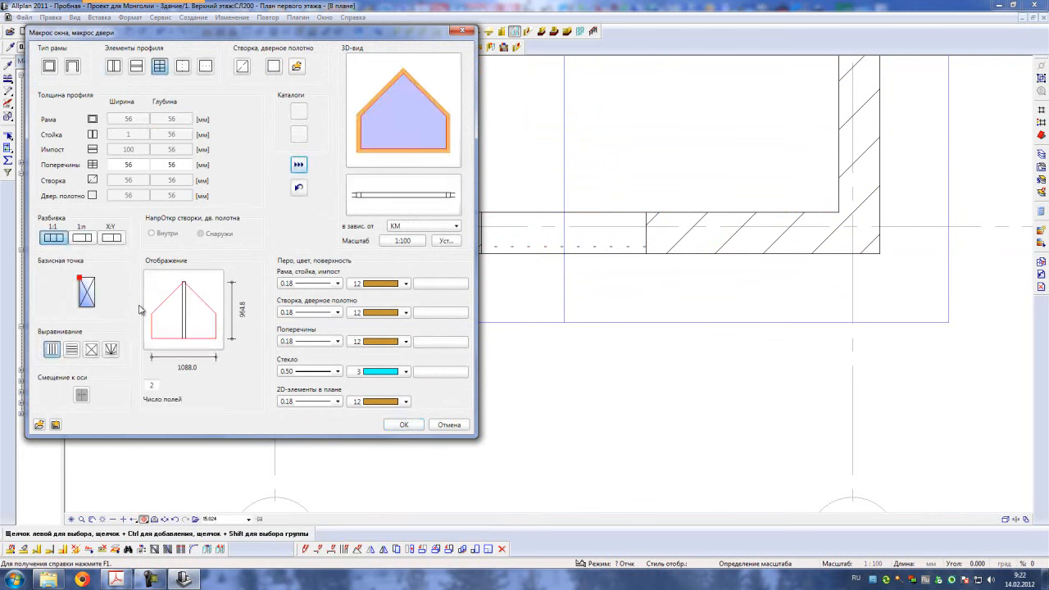
{"action": "left_click", "coordinate": [113, 350]}
{"action": "left_click", "coordinate": [159, 385]}
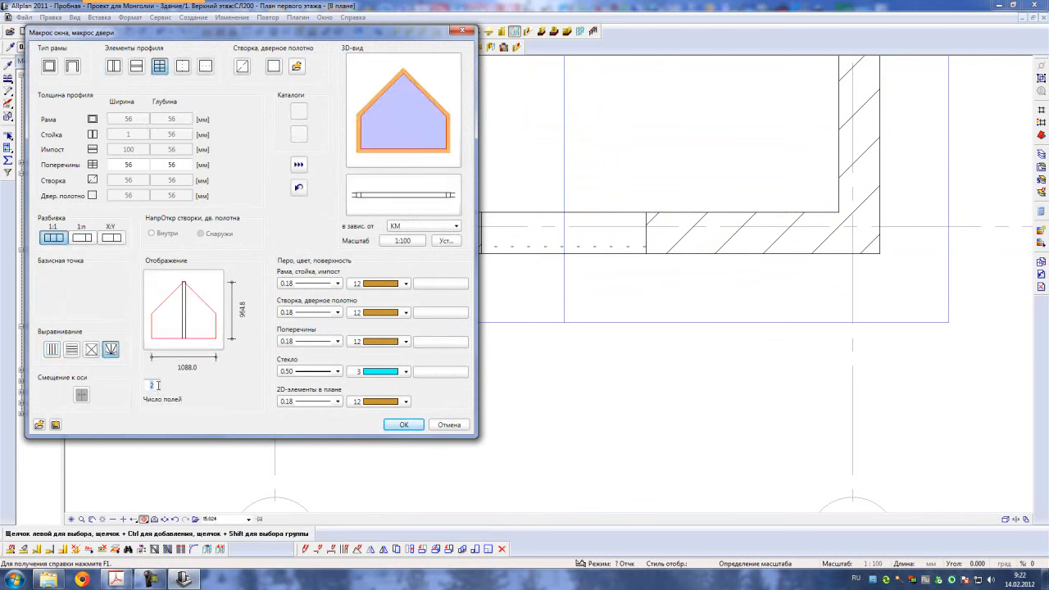
{"action": "type", "text": "3"}
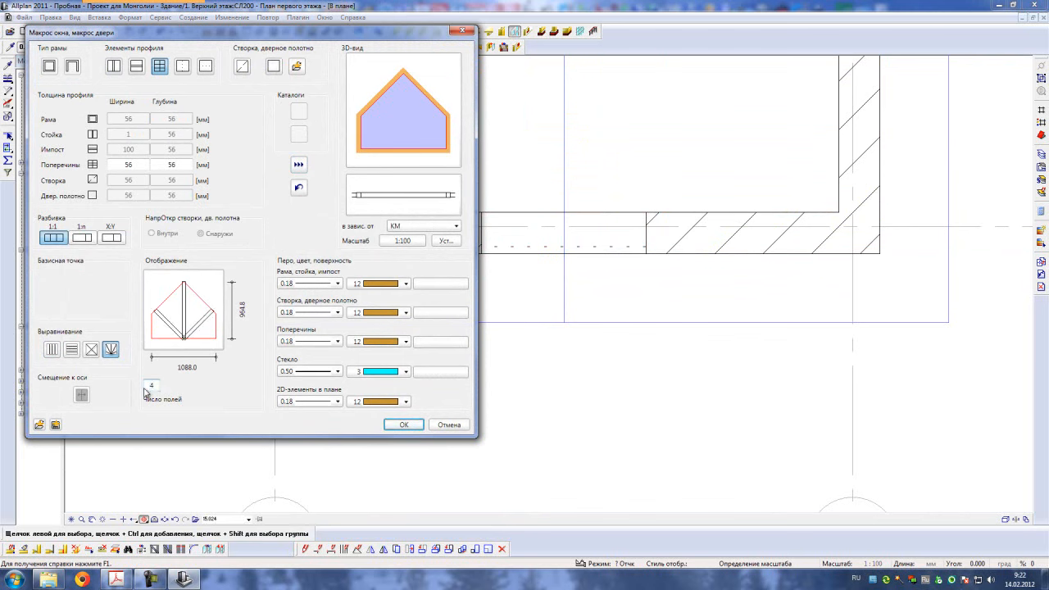
{"action": "left_click", "coordinate": [299, 165]}
{"action": "left_click", "coordinate": [404, 425]}
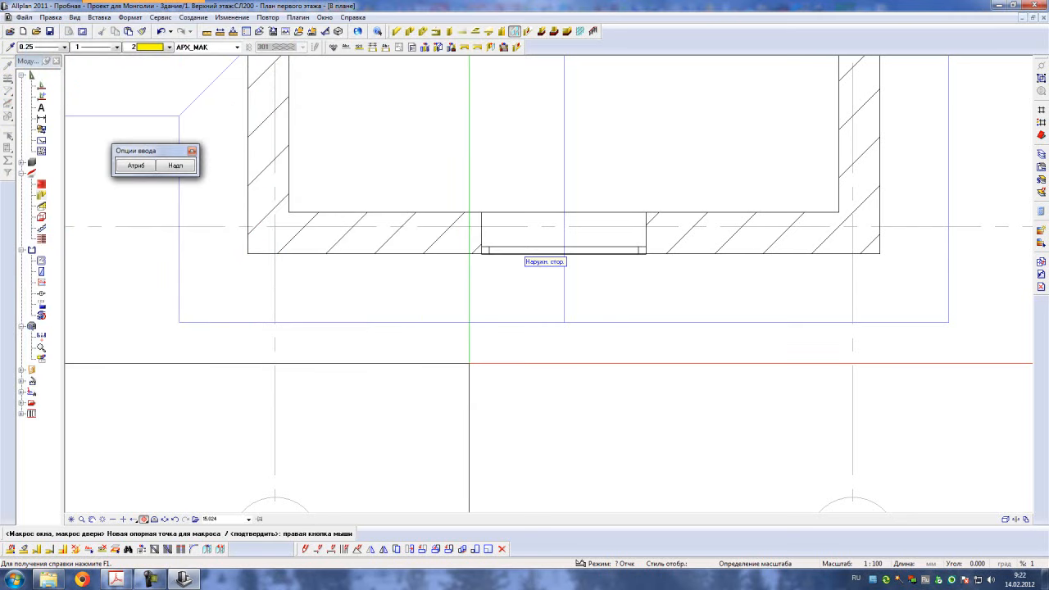
- Place the window macro in the façade opening at its proposed position and inspect the upper floor in 3D
{"action": "right_click", "coordinate": [468, 364]}
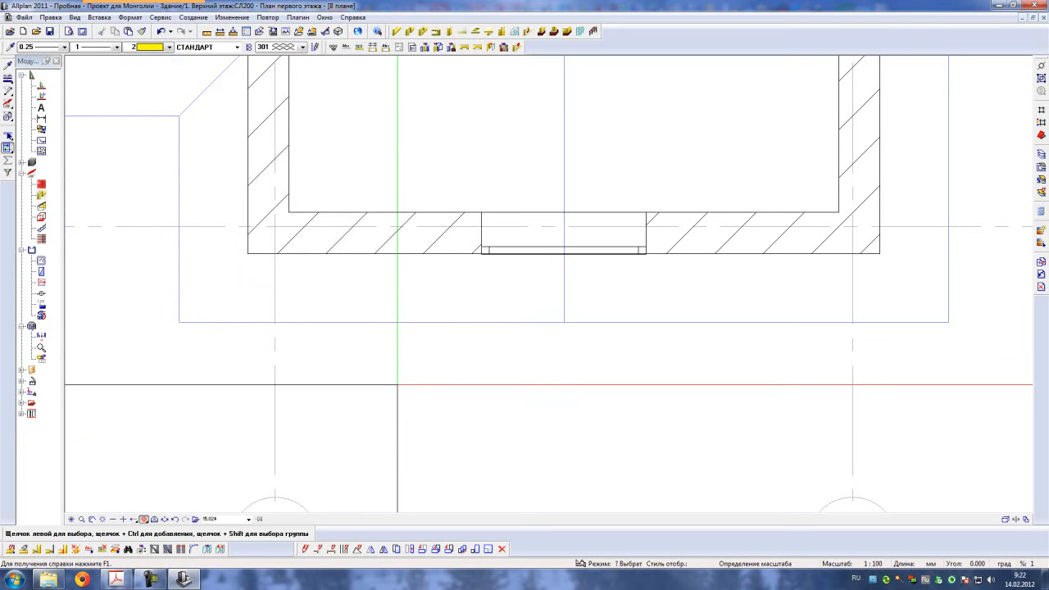
{"action": "key", "text": "F4"}
{"action": "left_click_drag", "start_coordinate": [403, 391], "coordinate": [562, 237]}
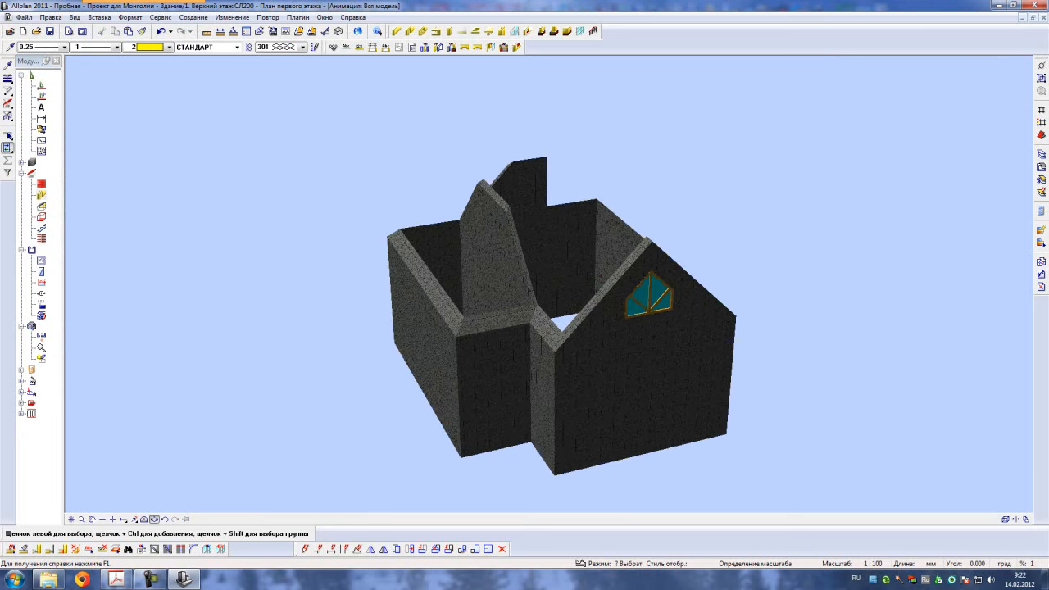
- Load the roof drawing file 201 (Крыша) as a reference, inspect the complete house in 3D, and return to the full floor plan
{"action": "left_click", "coordinate": [10, 32]}
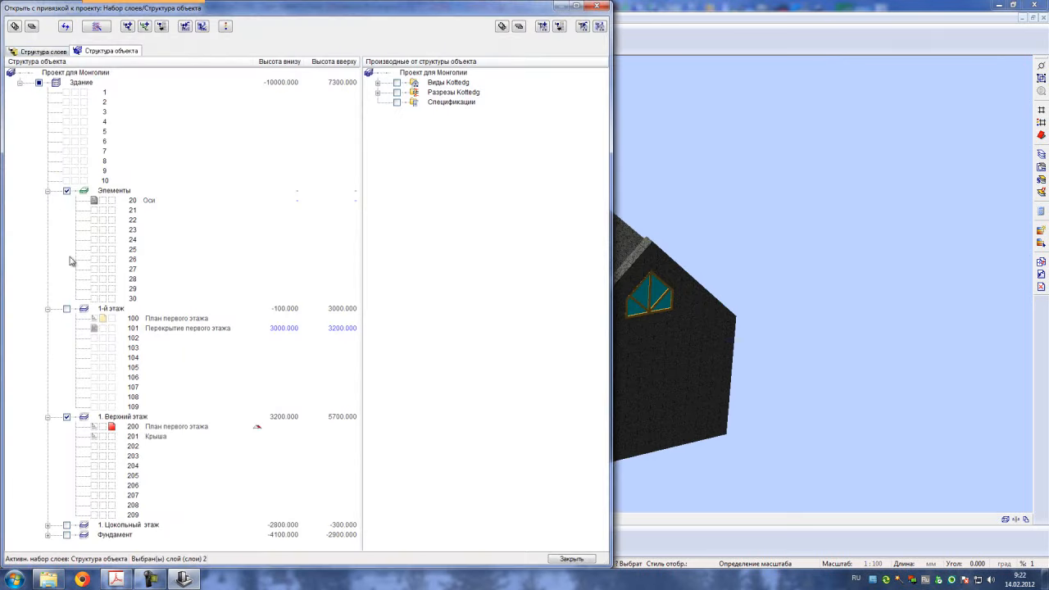
{"action": "left_click", "coordinate": [95, 437]}
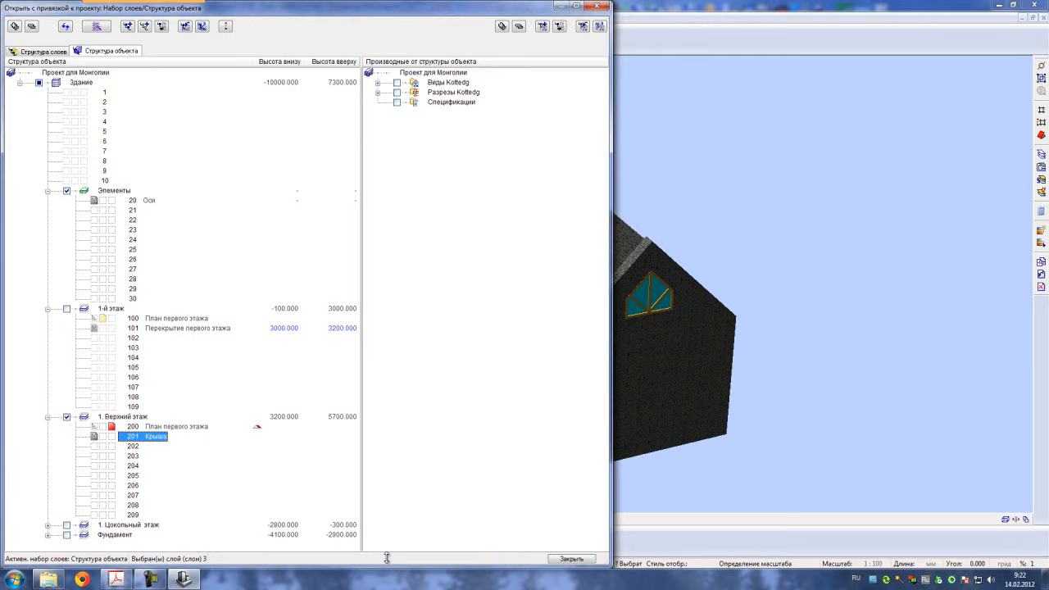
{"action": "left_click", "coordinate": [571, 560]}
{"action": "left_click_drag", "start_coordinate": [663, 238], "coordinate": [576, 327]}
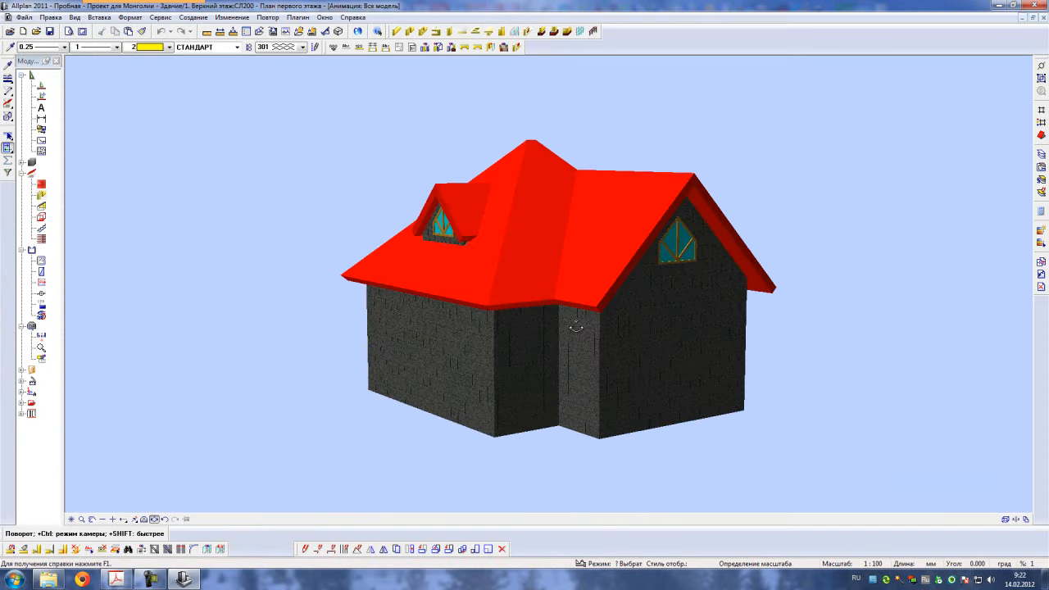
{"action": "left_click", "coordinate": [1043, 17]}
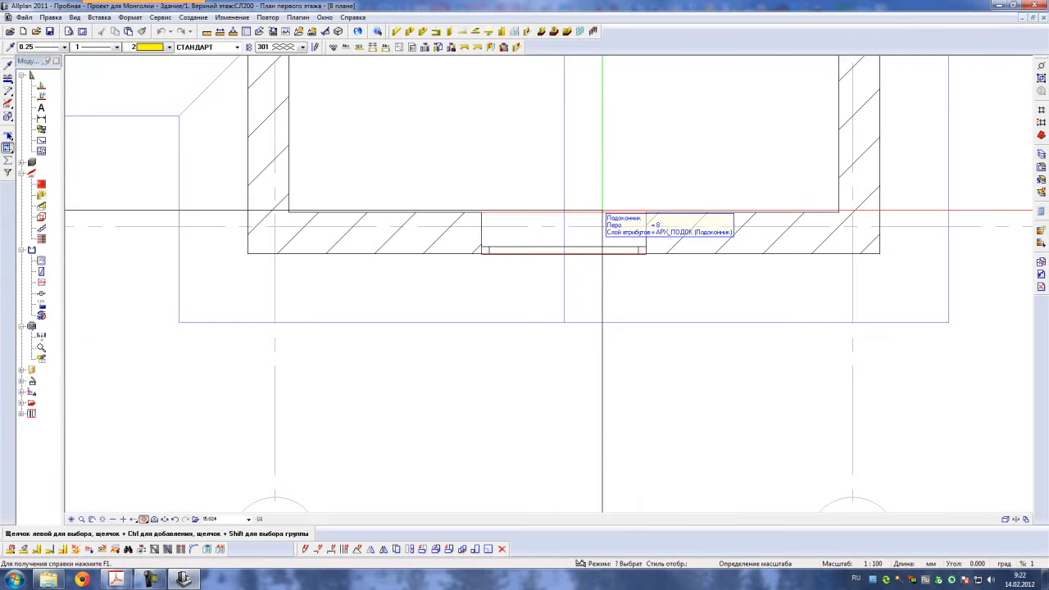
{"action": "scroll", "coordinate": [603, 213], "scroll_direction": "down", "scroll_amount": 5}
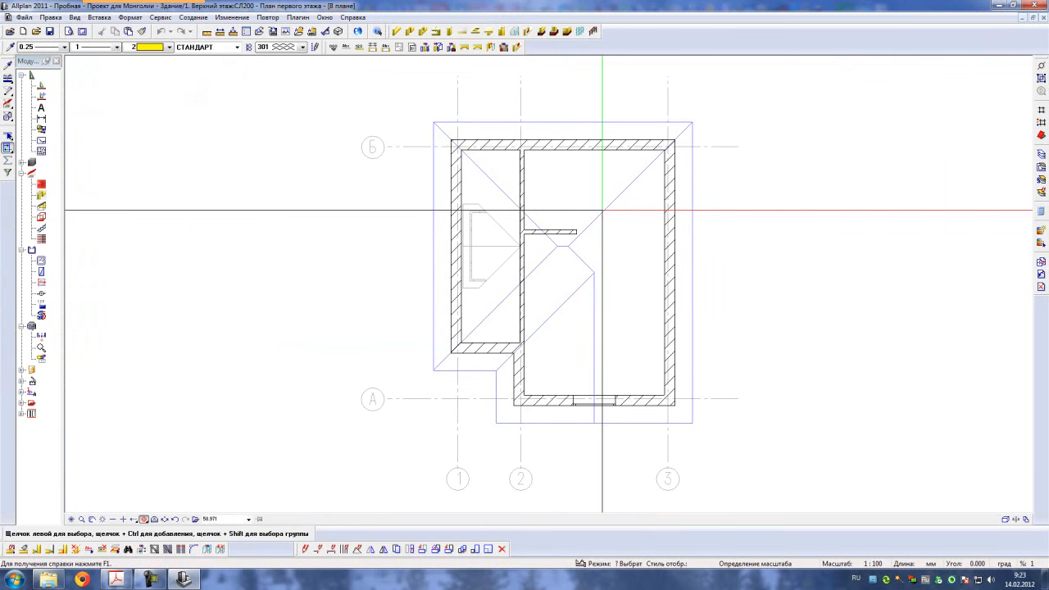
- Hide the roof drawing file 201 (Крыша) so only the upper floor plan and the axes are loaded
{"action": "left_click", "coordinate": [10, 31]}
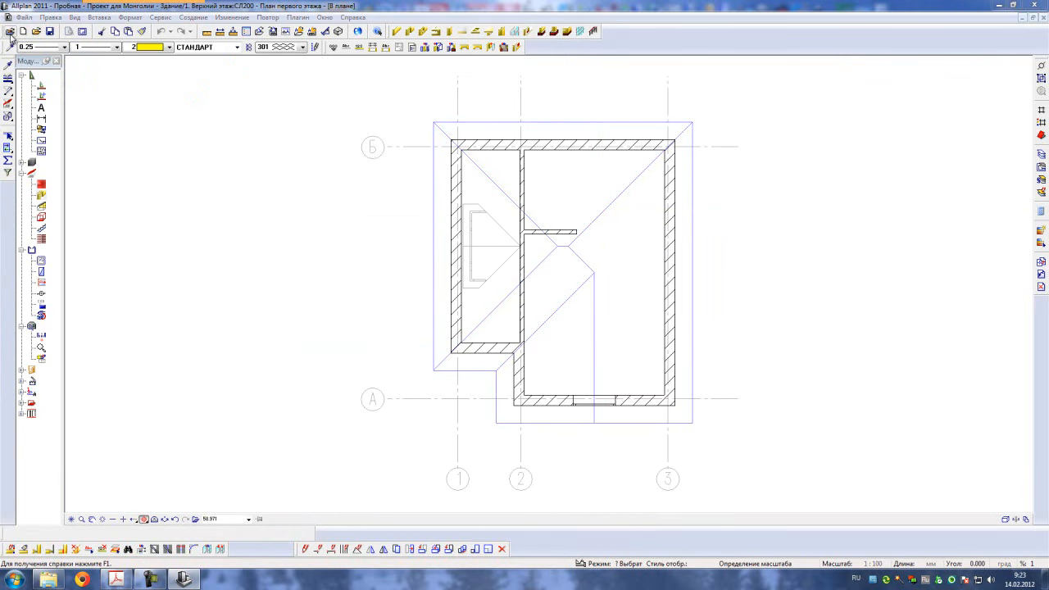
{"action": "left_click", "coordinate": [100, 436]}
{"action": "left_click", "coordinate": [559, 561]}
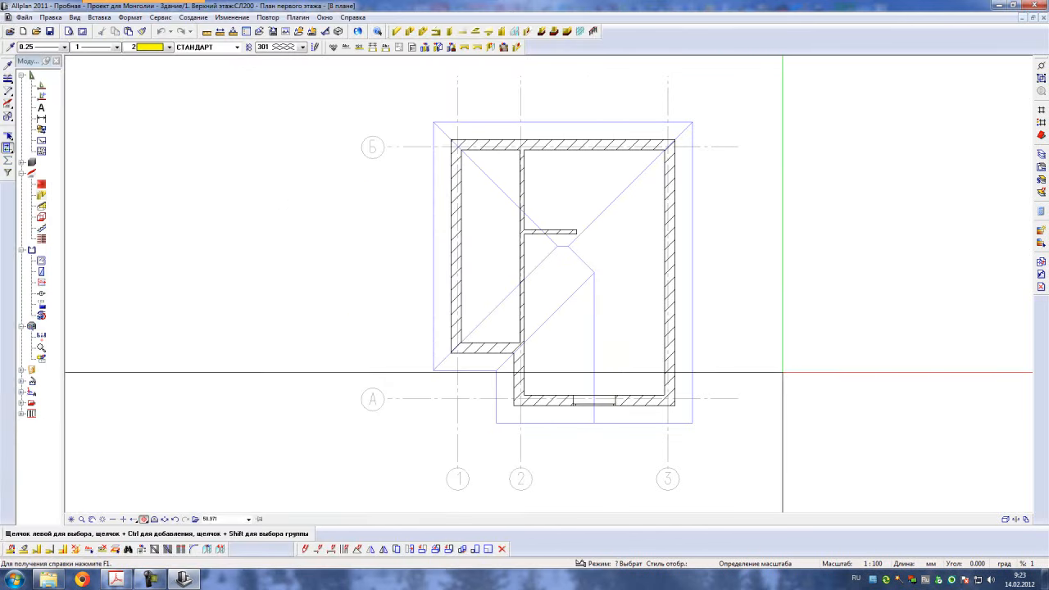
- Turn off the on-screen display of auxiliary lines (Вспомогательная линия)
{"action": "left_click", "coordinate": [285, 31]}
{"action": "left_click", "coordinate": [253, 133]}
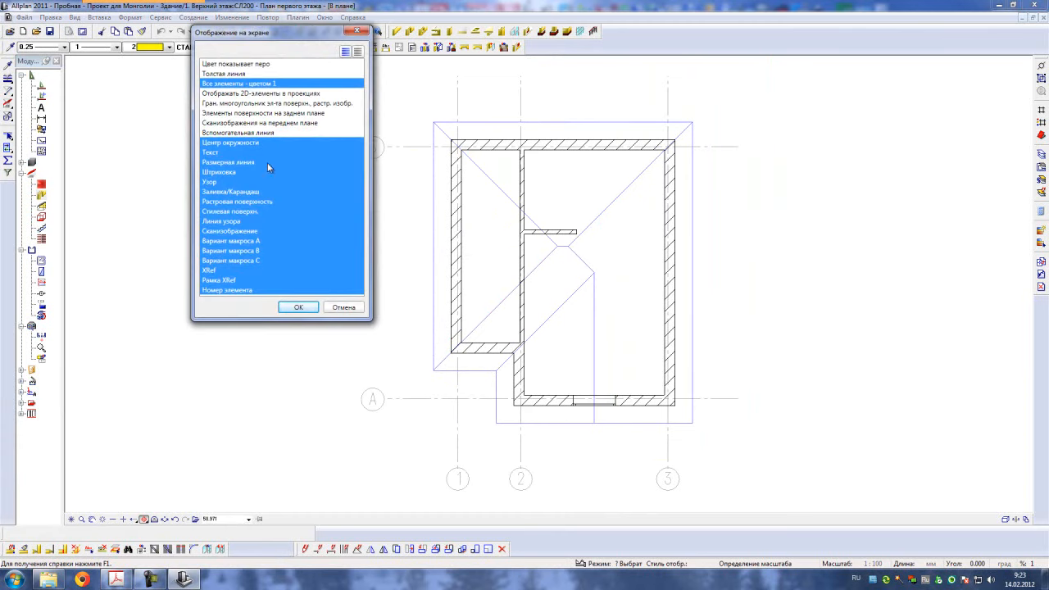
{"action": "left_click", "coordinate": [294, 306]}
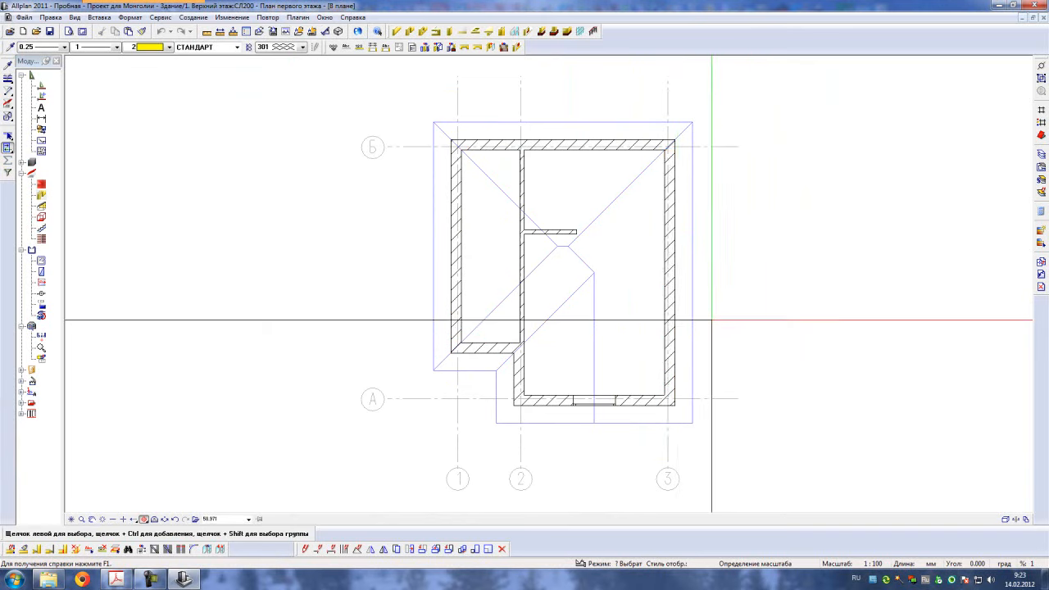
- Open the general architectural properties for modification and arrange the workspace as two windows plus one animation window
{"action": "middle_click_drag", "start_coordinate": [712, 319], "coordinate": [597, 331]}
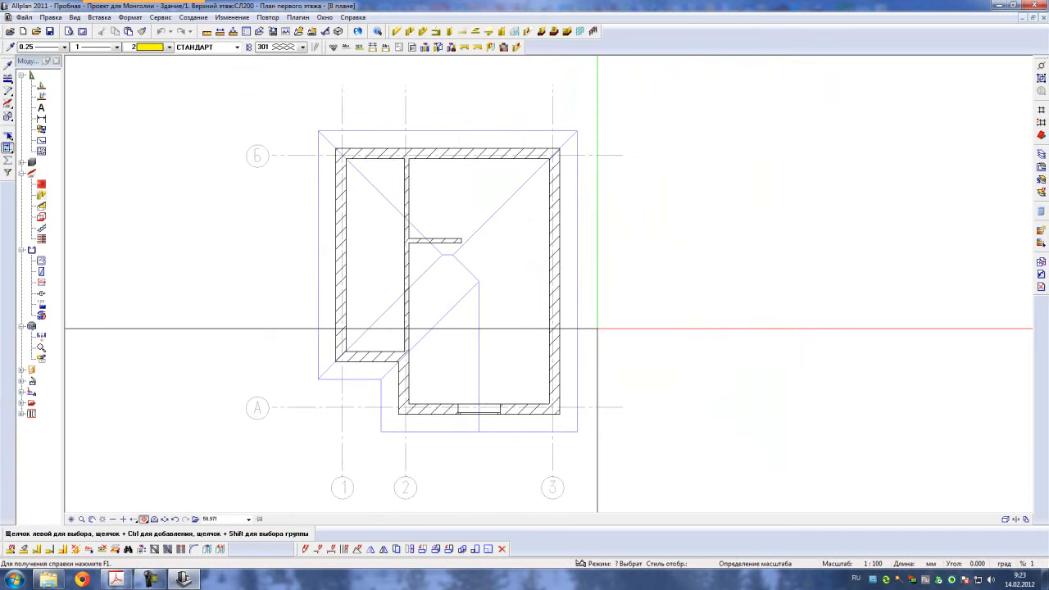
{"action": "left_click", "coordinate": [10, 550]}
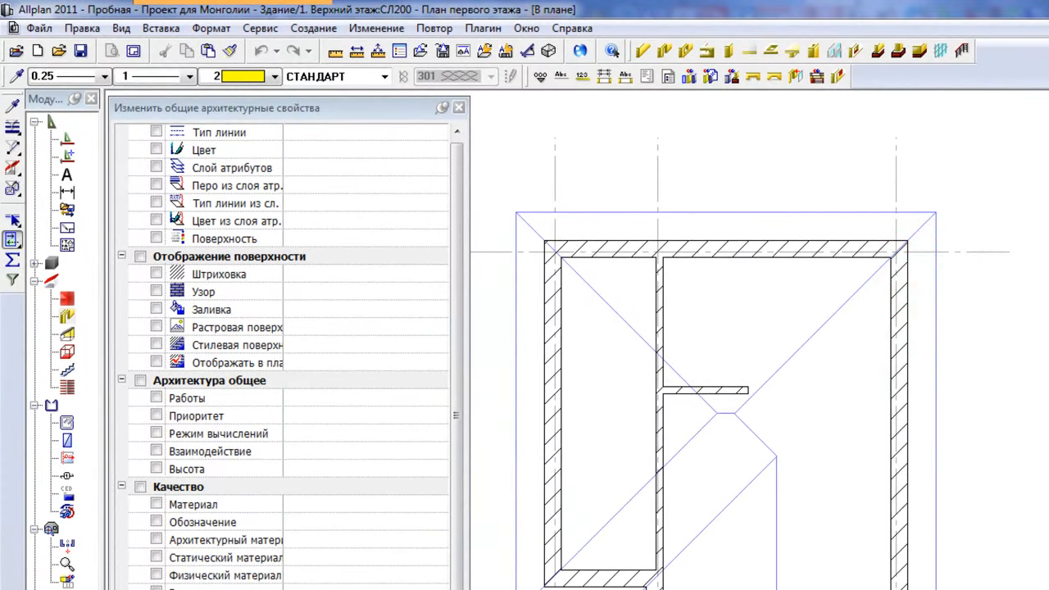
{"action": "left_click", "coordinate": [526, 28]}
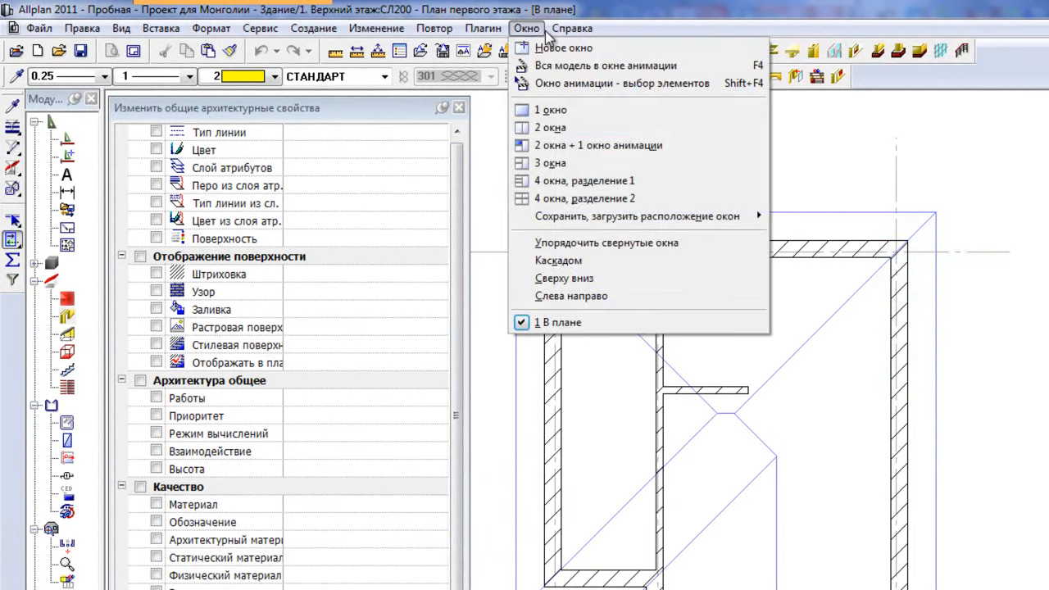
{"action": "left_click", "coordinate": [574, 145]}
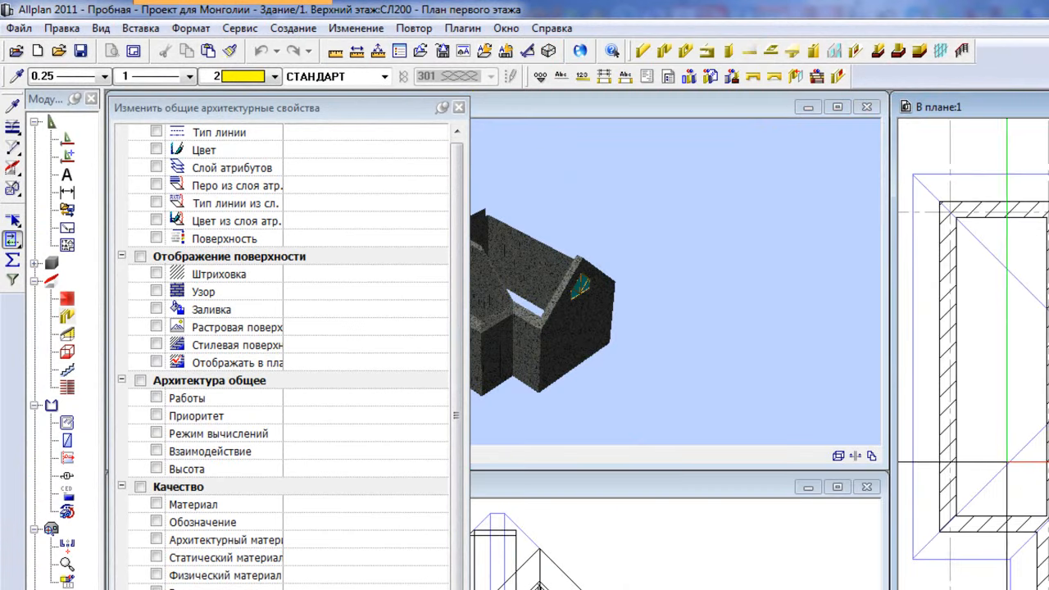
{"action": "left_click", "coordinate": [156, 468]}
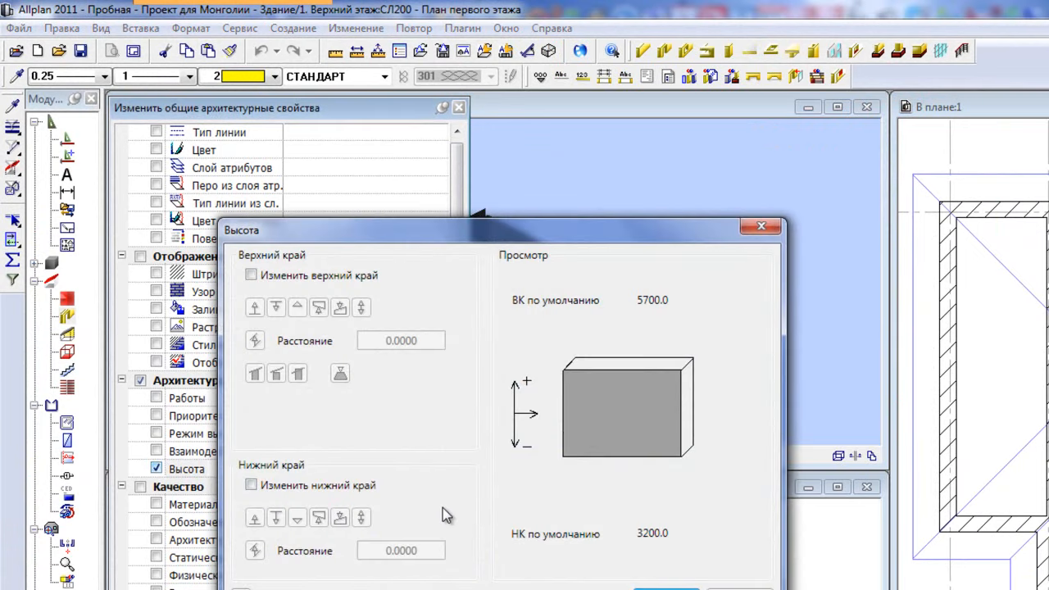
{"action": "left_click", "coordinate": [251, 275]}
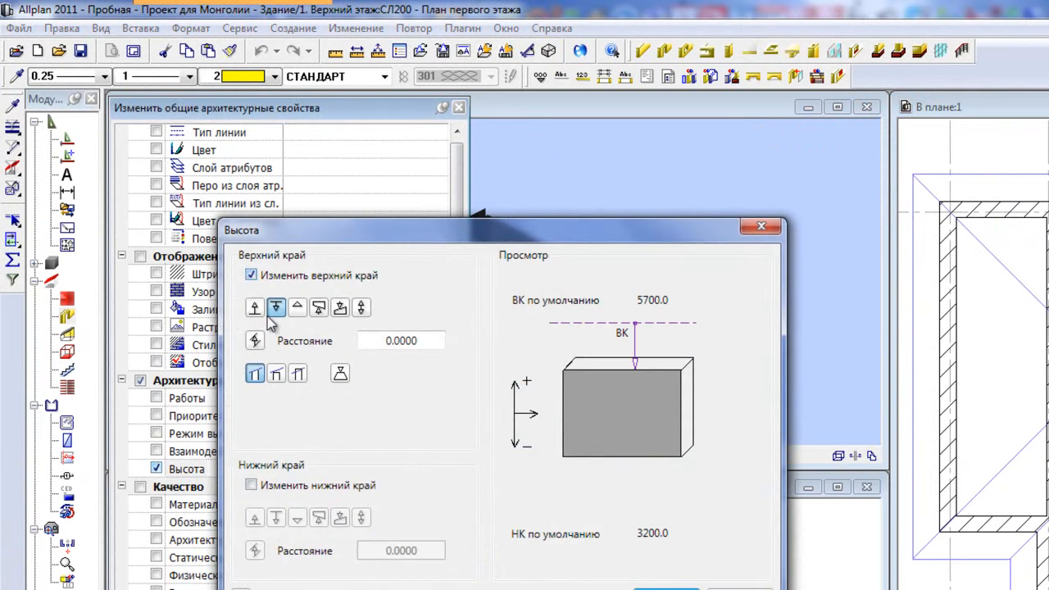
{"action": "left_click", "coordinate": [251, 485]}
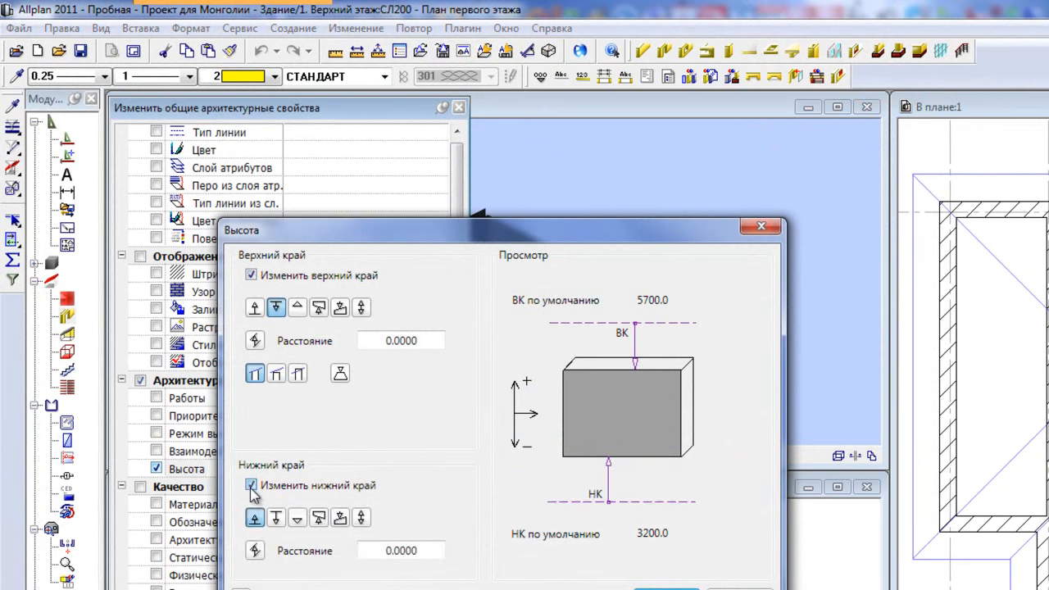
{"action": "left_click", "coordinate": [251, 485]}
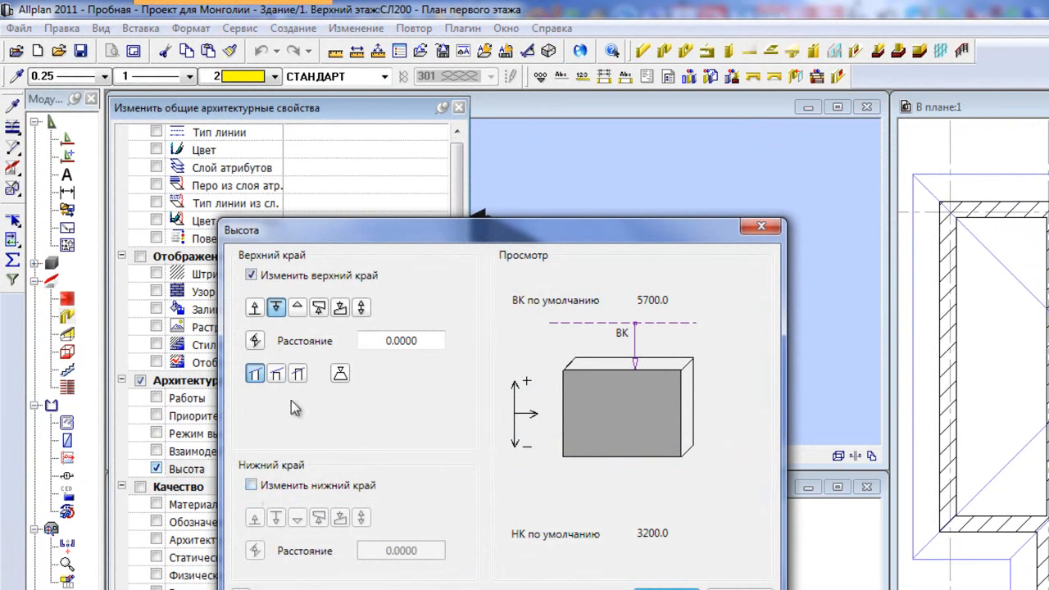
{"action": "left_click", "coordinate": [429, 340]}
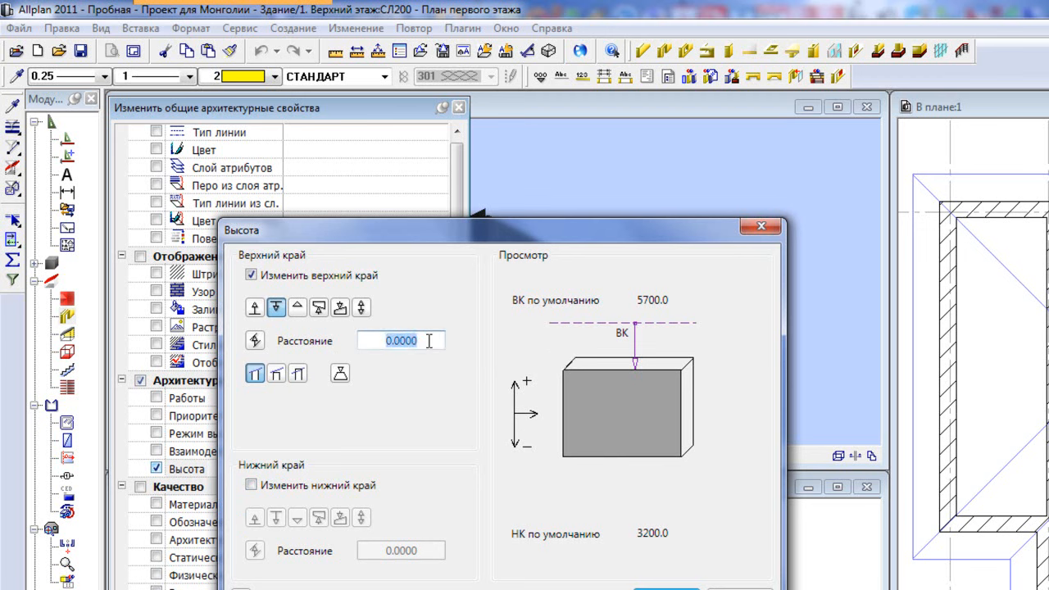
{"action": "type", "text": "3300"}
{"action": "left_click", "coordinate": [255, 307]}
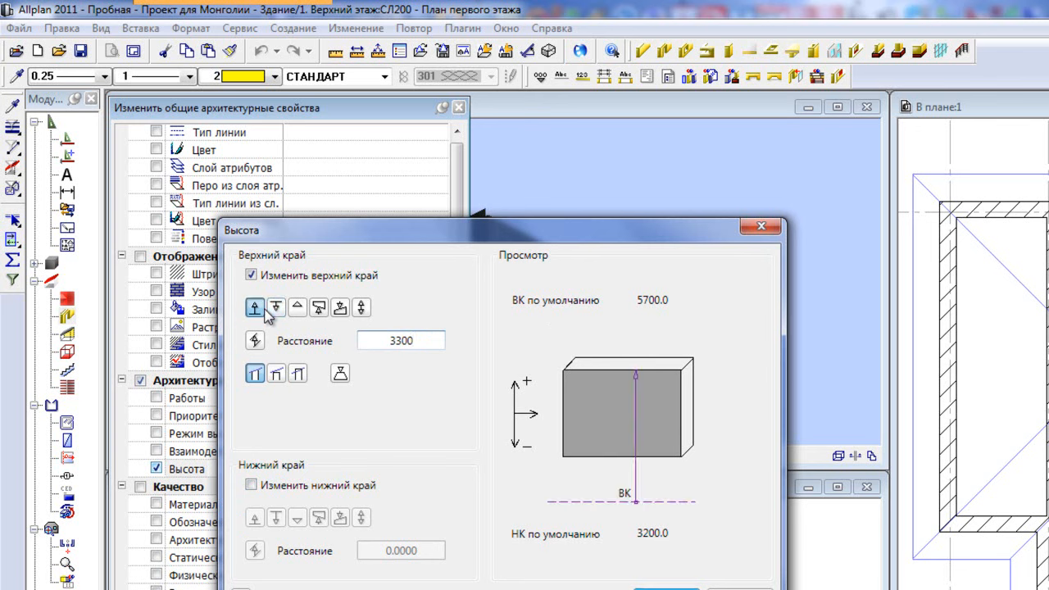
{"action": "left_click", "coordinate": [429, 343]}
{"action": "type", "text": "-200"}
{"action": "key", "text": "Return"}
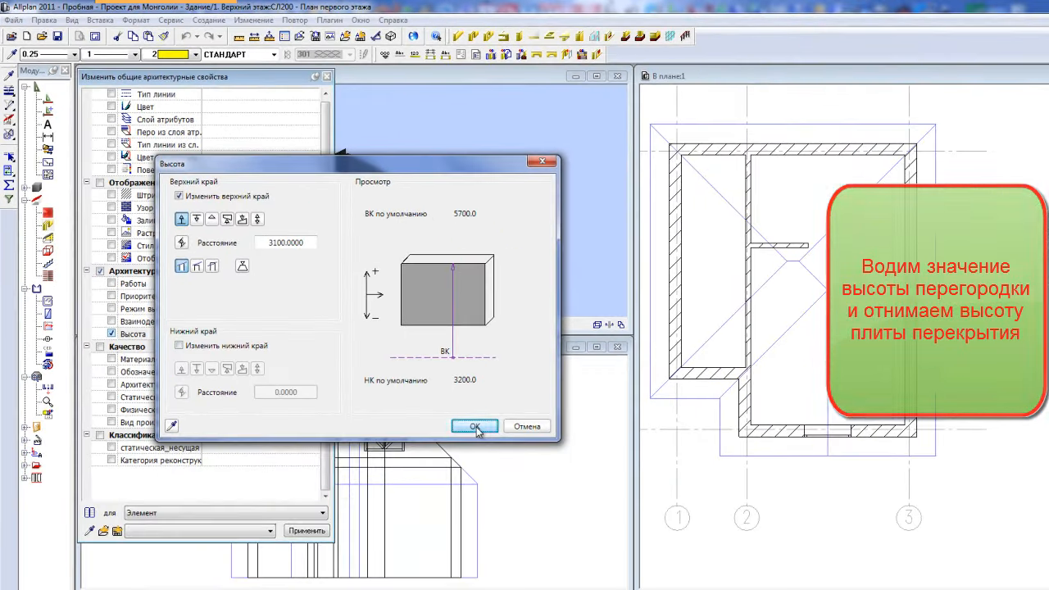
{"action": "left_click", "coordinate": [667, 589]}
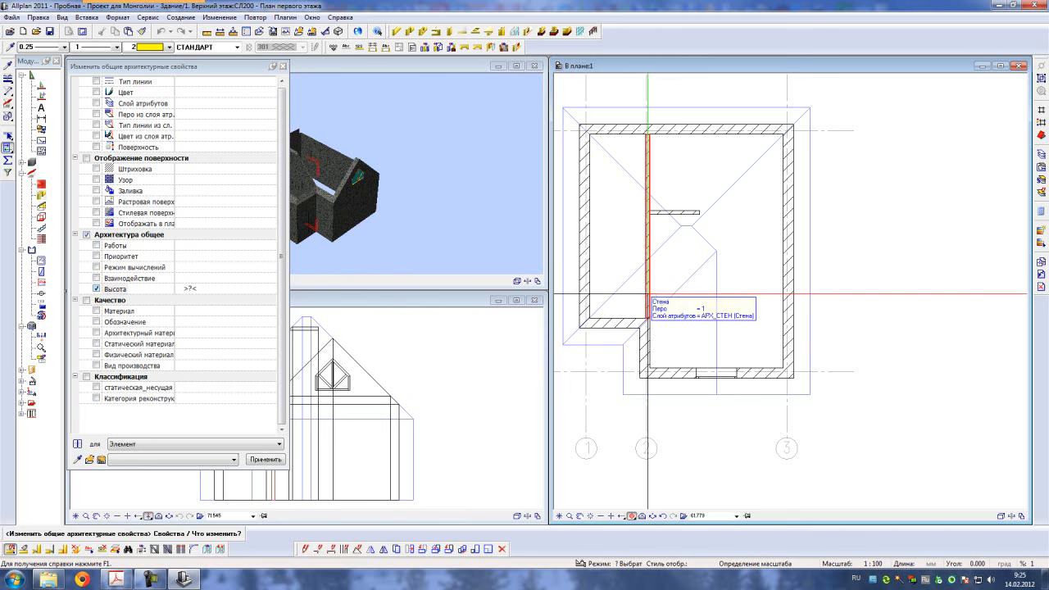
- Apply the new height to the long partition on axis 2 and the short partition adjoining it, then finish the property modification
{"action": "left_click", "coordinate": [647, 305]}
{"action": "left_click", "coordinate": [687, 215]}
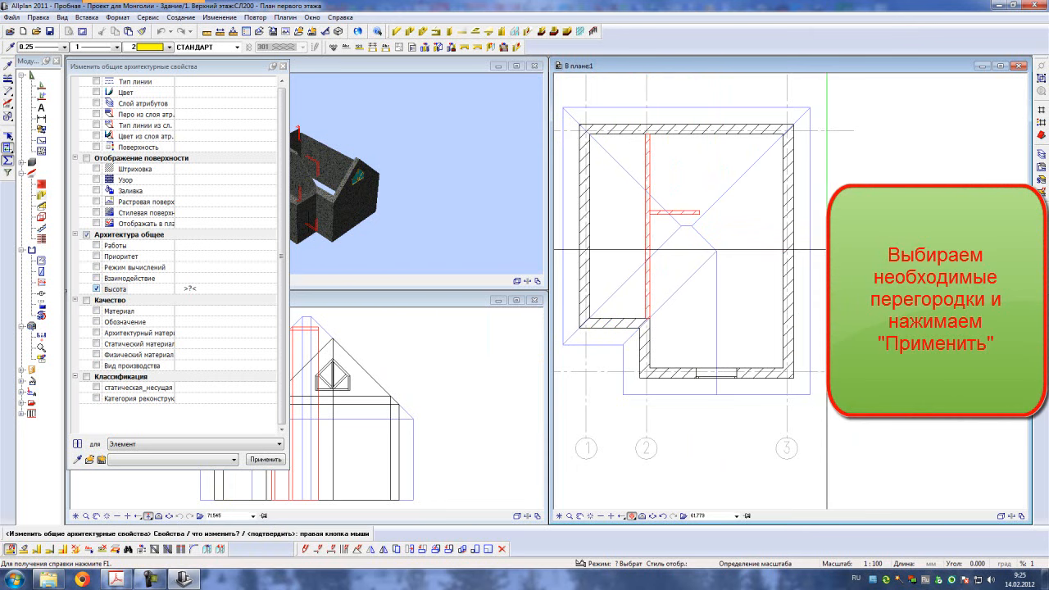
{"action": "right_click", "coordinate": [827, 250]}
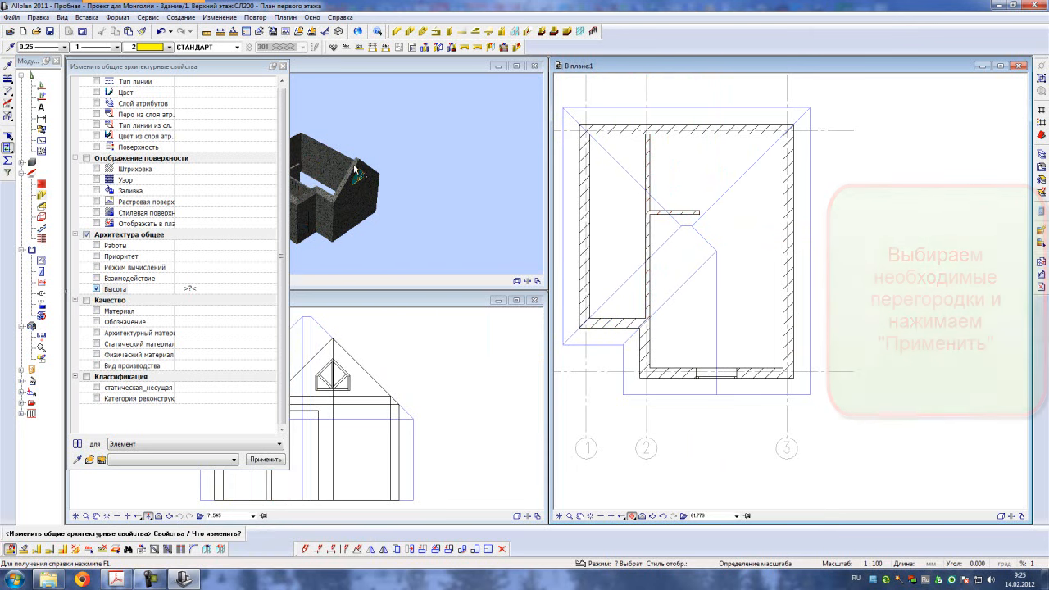
{"action": "left_click", "coordinate": [284, 66]}
- Examine the partitions in 3D, comparing their previous and new heights by undoing and redoing the change
{"action": "scroll", "coordinate": [286, 160], "scroll_direction": "up", "scroll_amount": 4}
{"action": "left_click_drag", "start_coordinate": [286, 160], "coordinate": [199, 158]}
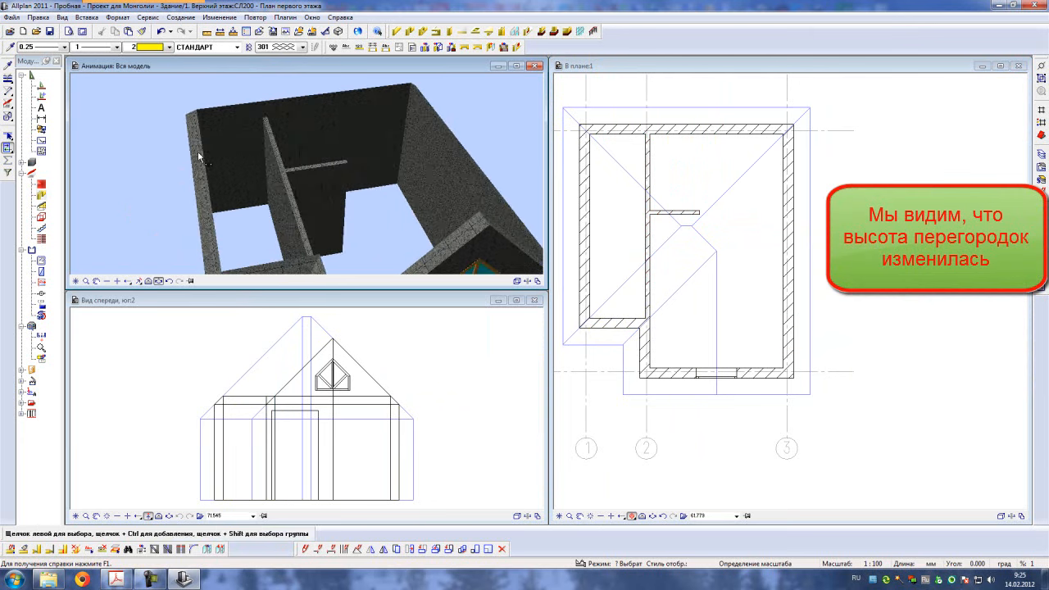
{"action": "left_click", "coordinate": [160, 34]}
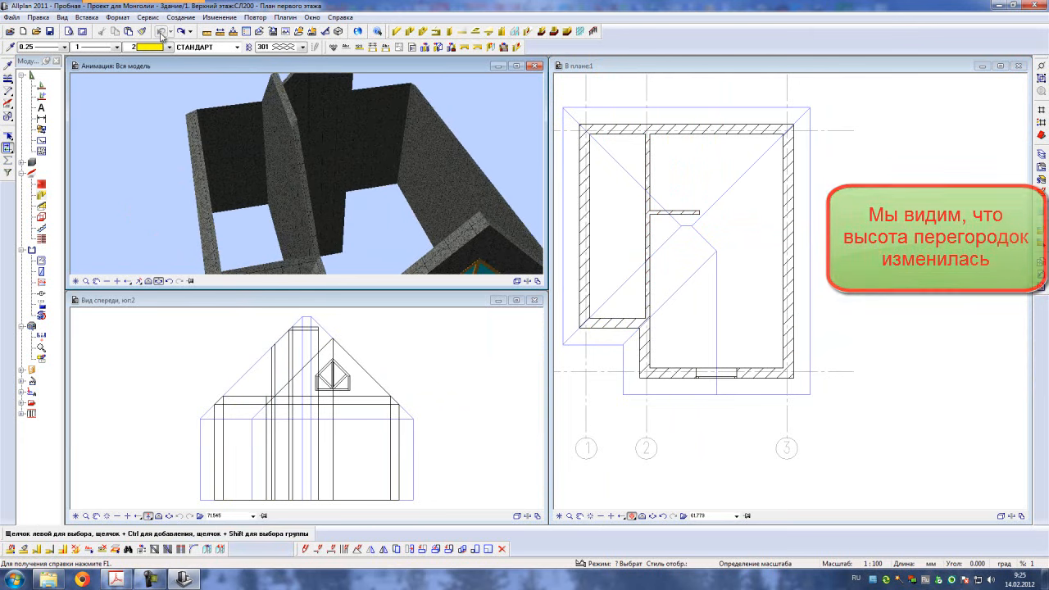
{"action": "left_click", "coordinate": [181, 33]}
{"action": "scroll", "coordinate": [249, 190], "scroll_direction": "down", "scroll_amount": 3}
{"action": "left_click_drag", "start_coordinate": [249, 190], "coordinate": [98, 197]}
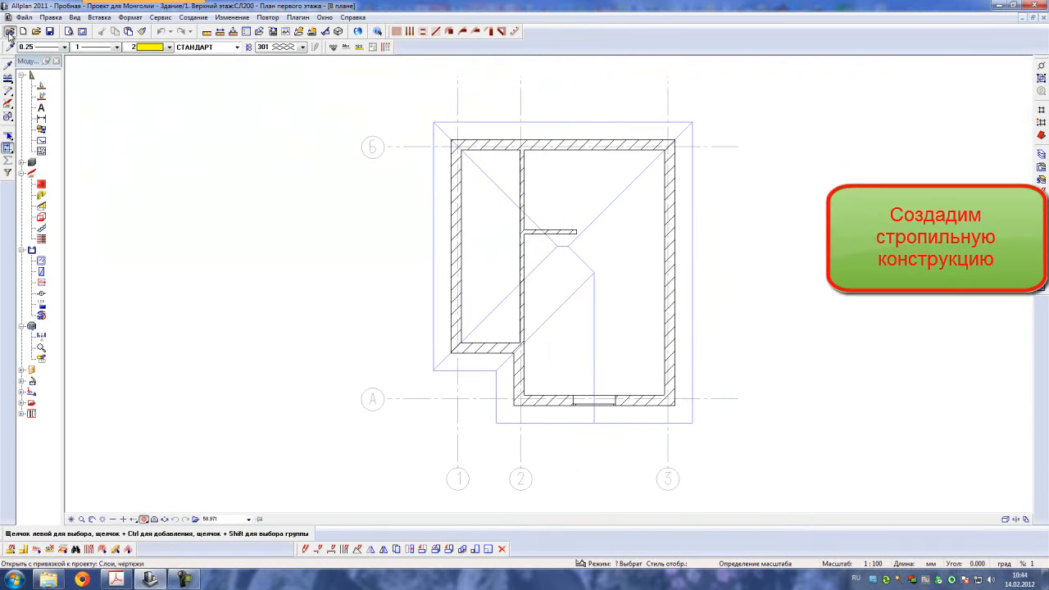
- Name drawing file 202 of the upper floor "Стропилные конструкции"
{"action": "left_click", "coordinate": [9, 32]}
{"action": "left_click", "coordinate": [138, 438]}
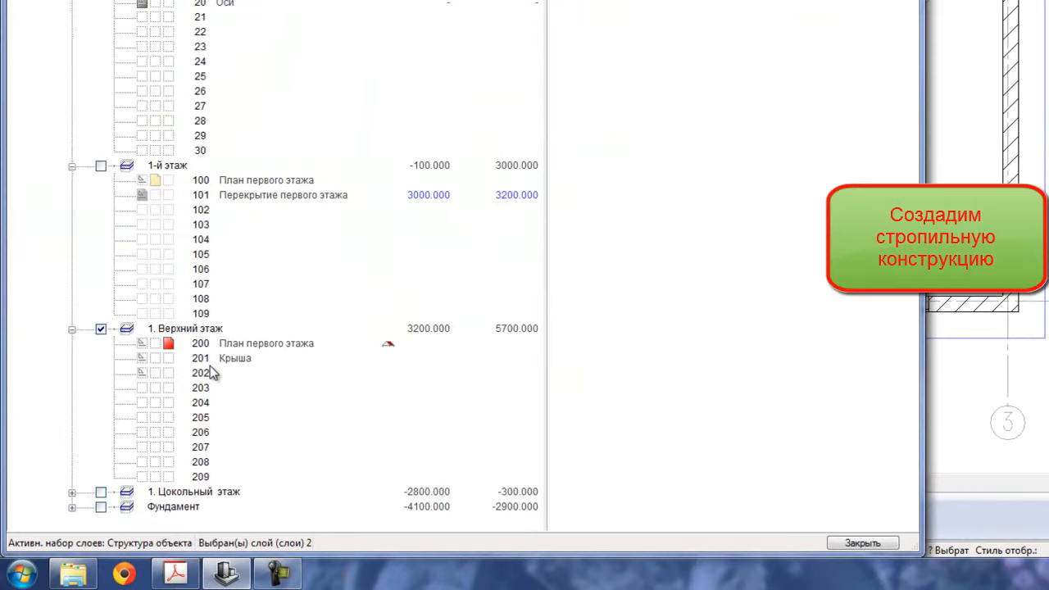
{"action": "left_click", "coordinate": [244, 360]}
{"action": "left_click", "coordinate": [256, 361]}
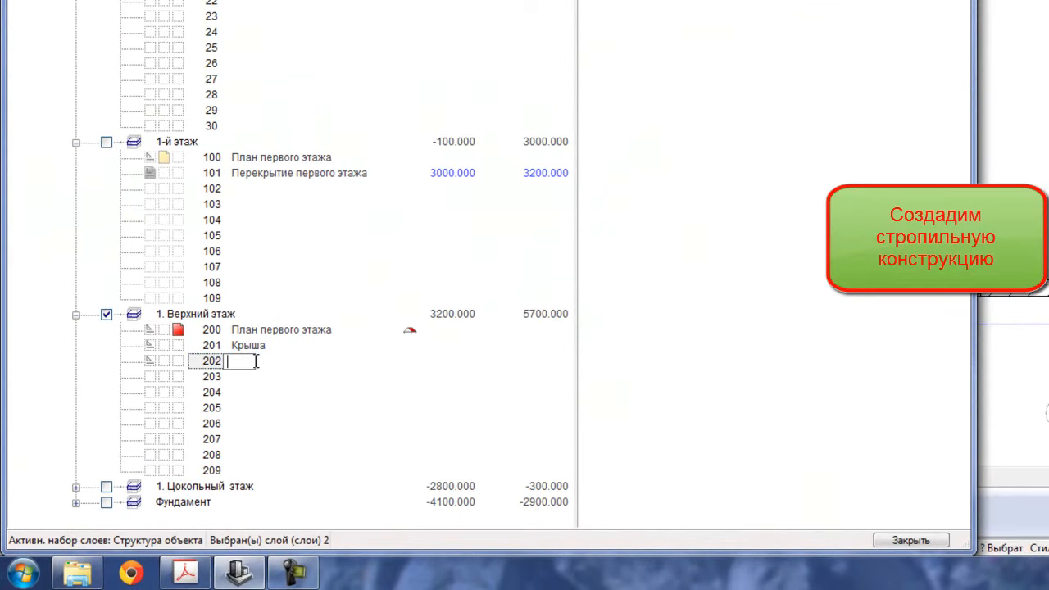
{"action": "type", "text": "Стропильные конструкции"}
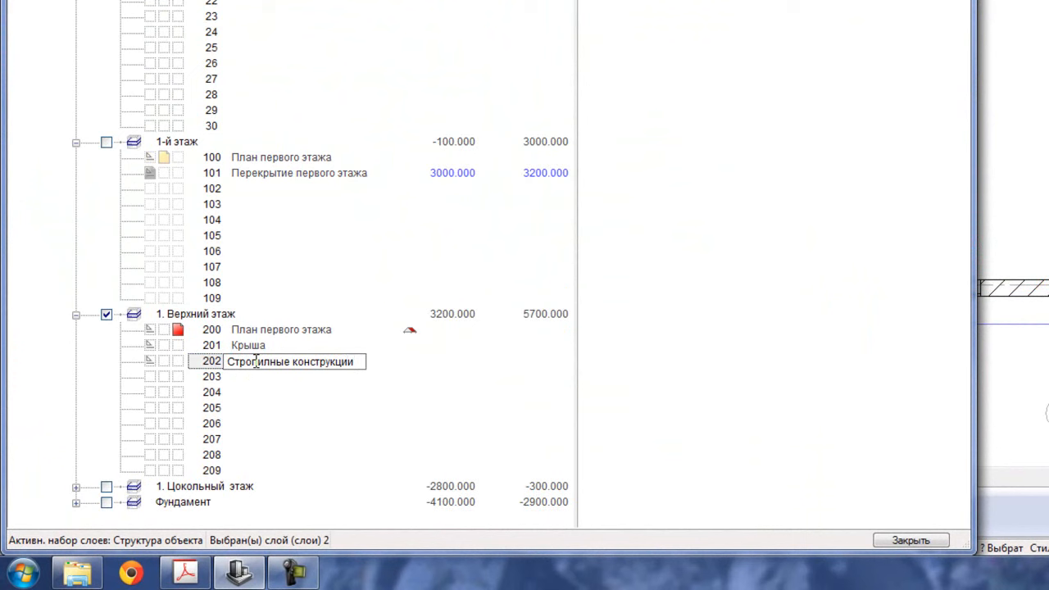
{"action": "key", "text": "Return"}
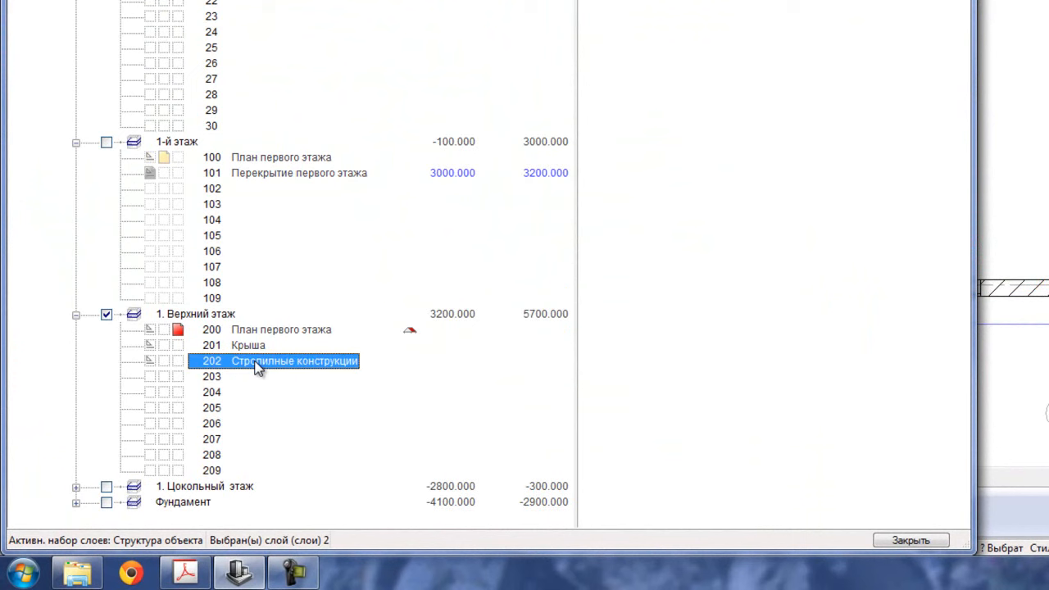
- Make drawing file 202 the active one, load floor plan 200 as a passive reference, and briefly start and cancel the Rafters command
{"action": "left_click", "coordinate": [178, 361]}
{"action": "left_click", "coordinate": [149, 330]}
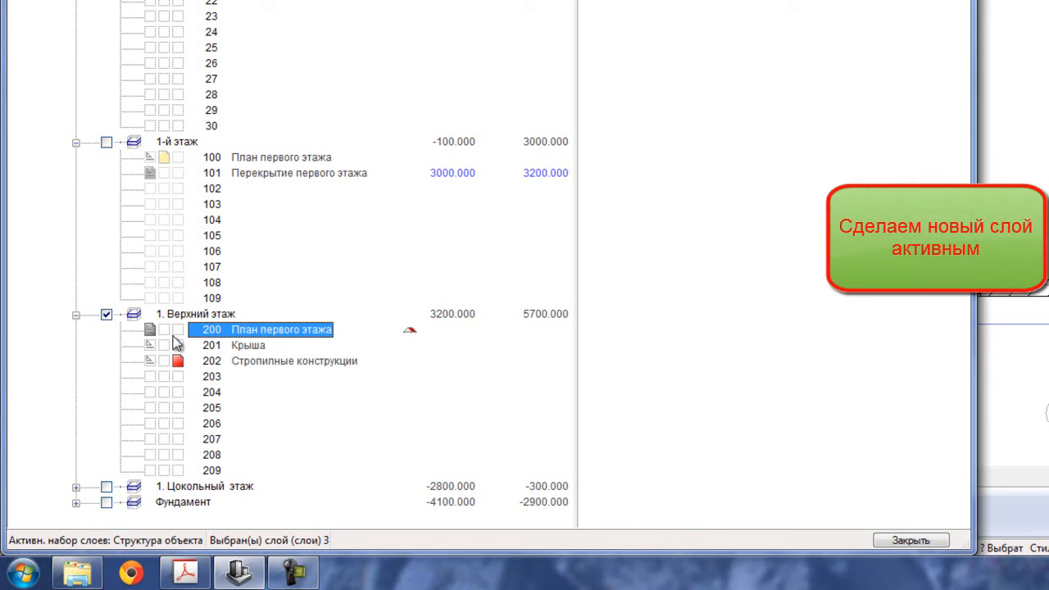
{"action": "left_click", "coordinate": [911, 540]}
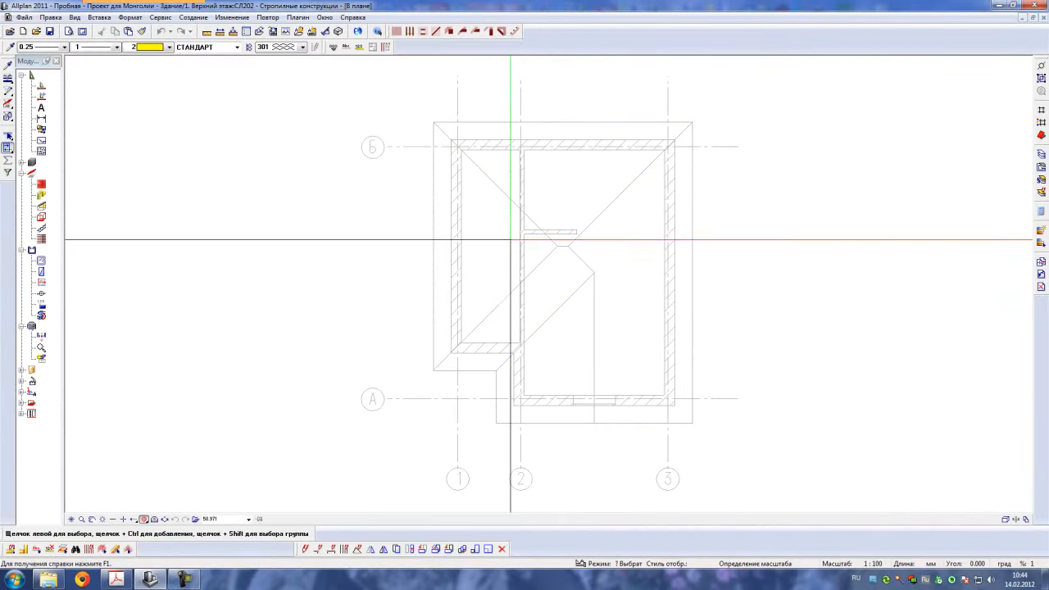
{"action": "left_click", "coordinate": [396, 31]}
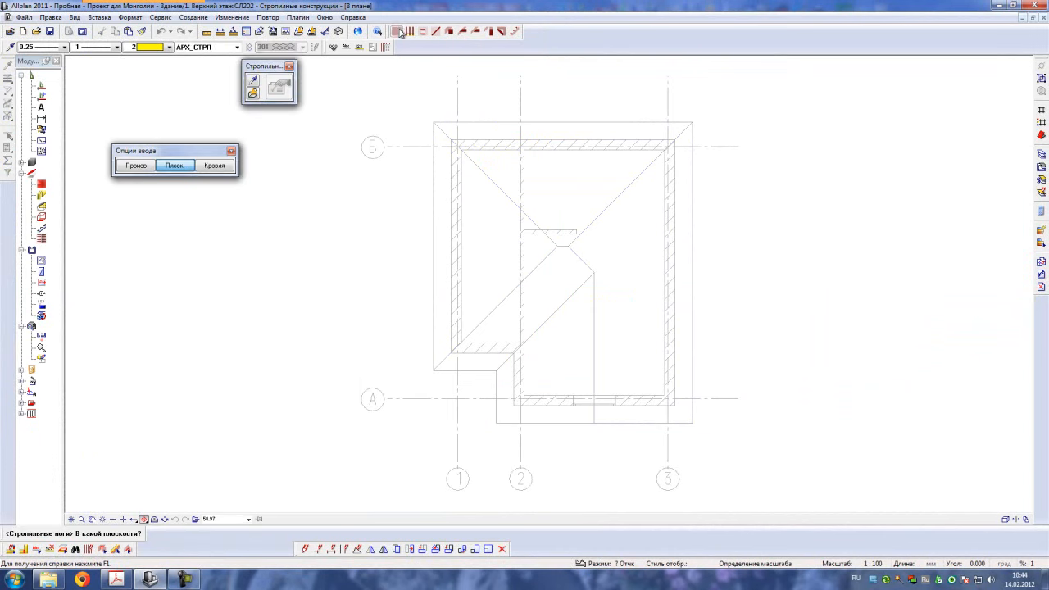
{"action": "key", "text": "Escape"}
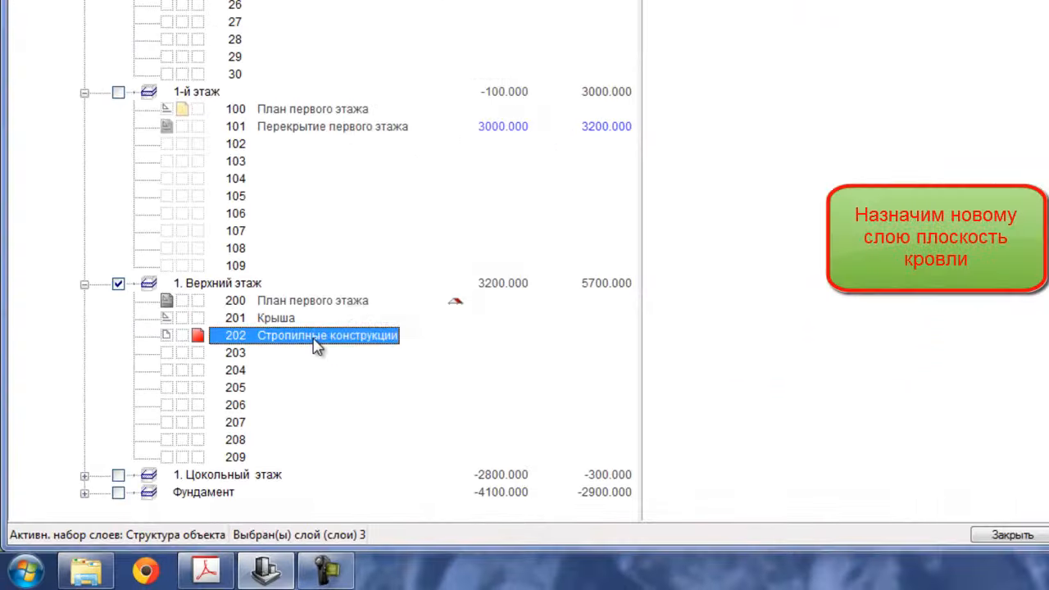
- Assign the upper floor's standard planes with the roof plane Крыша to drawing file 202, accept the floor behaviour settings, and return to the plan
{"action": "right_click", "coordinate": [312, 336]}
{"action": "left_click", "coordinate": [408, 105]}
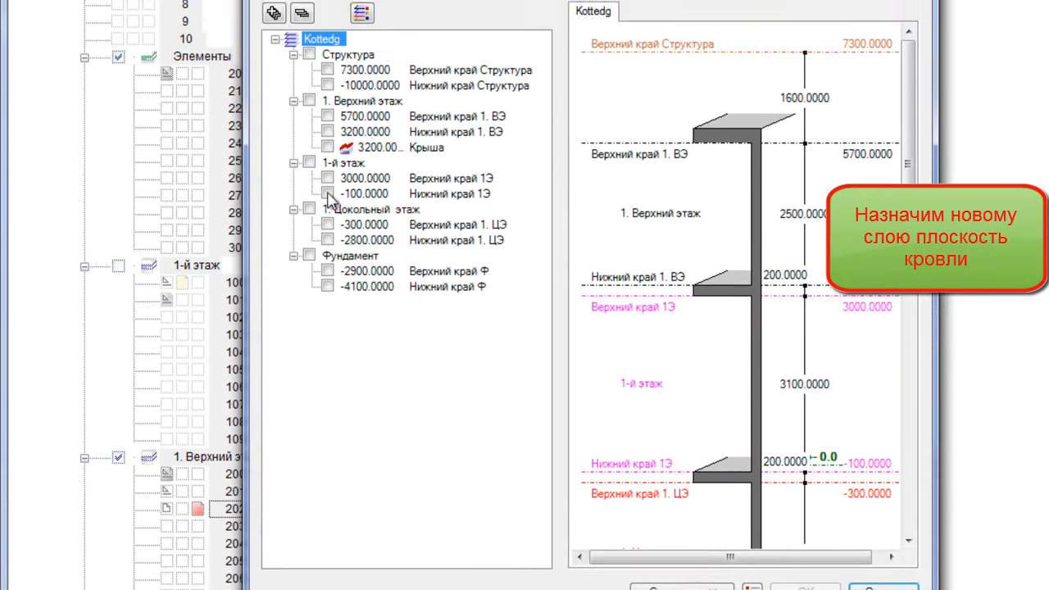
{"action": "left_click", "coordinate": [309, 50]}
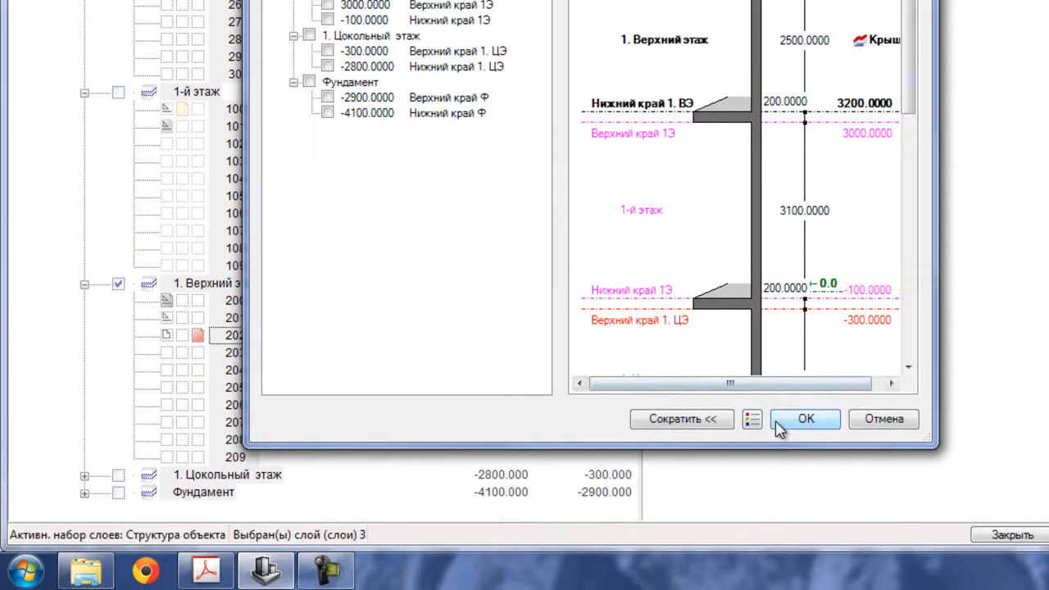
{"action": "left_click", "coordinate": [806, 541]}
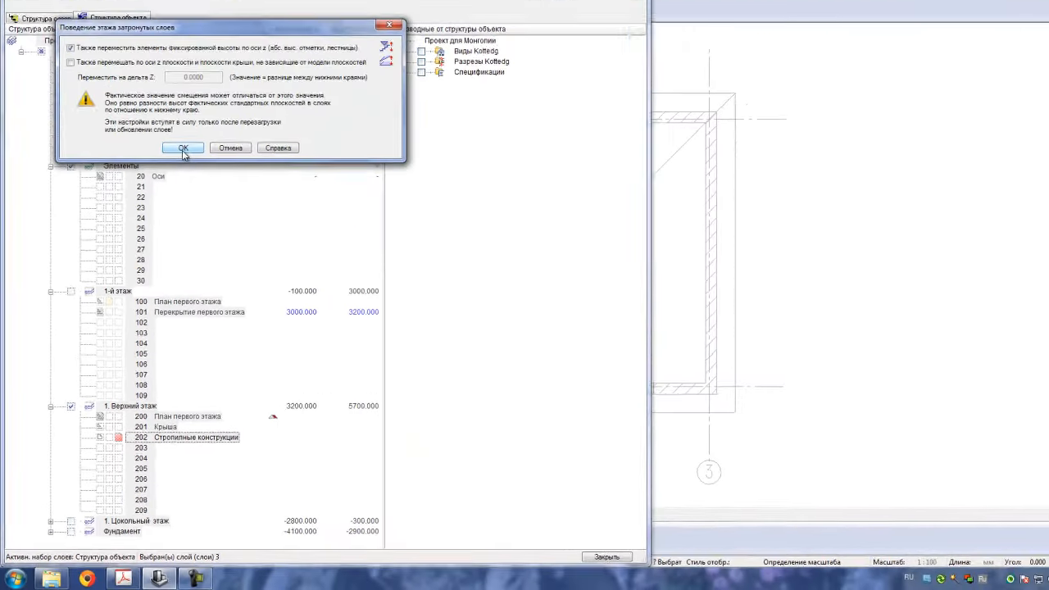
{"action": "left_click", "coordinate": [183, 148]}
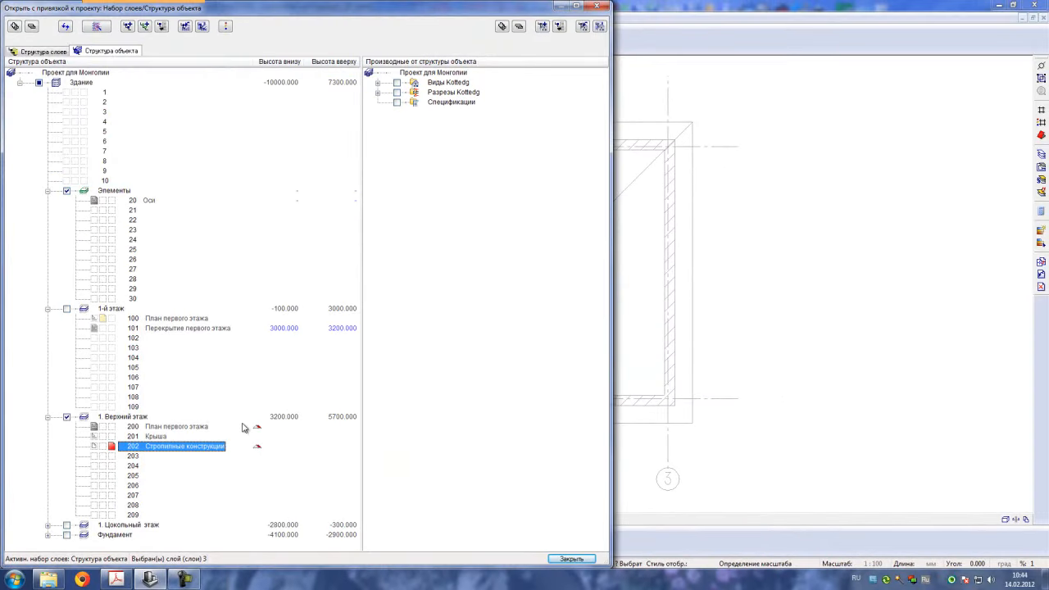
{"action": "mouse_move", "coordinate": [259, 451]}
{"action": "left_click", "coordinate": [555, 561]}
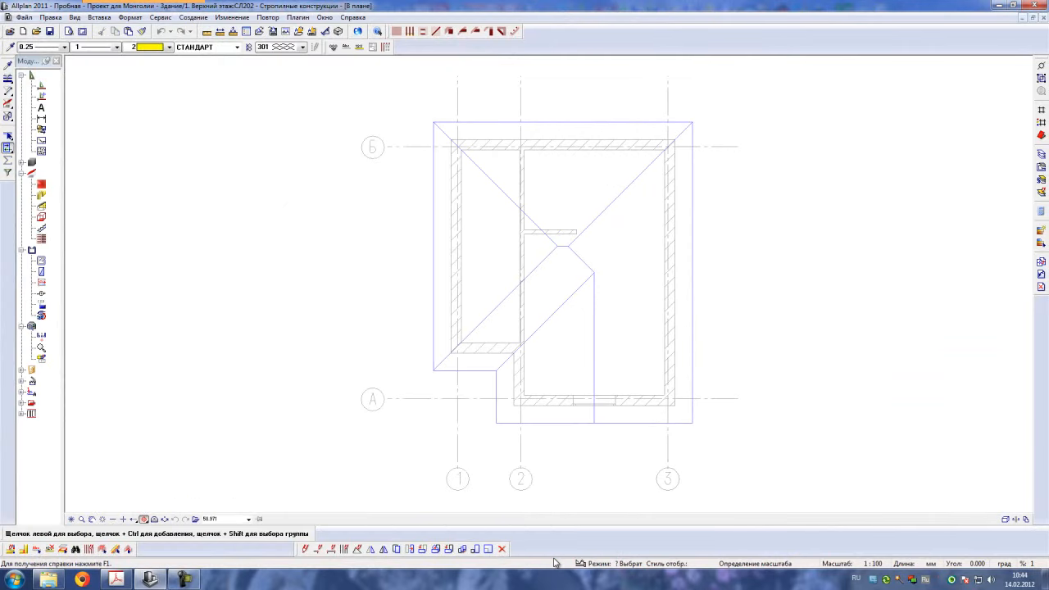
- Place rafters on the roof slope along axis 3, spanning its eave from the axis А corner to the axis Б corner, and accept their properties
{"action": "left_click", "coordinate": [395, 31]}
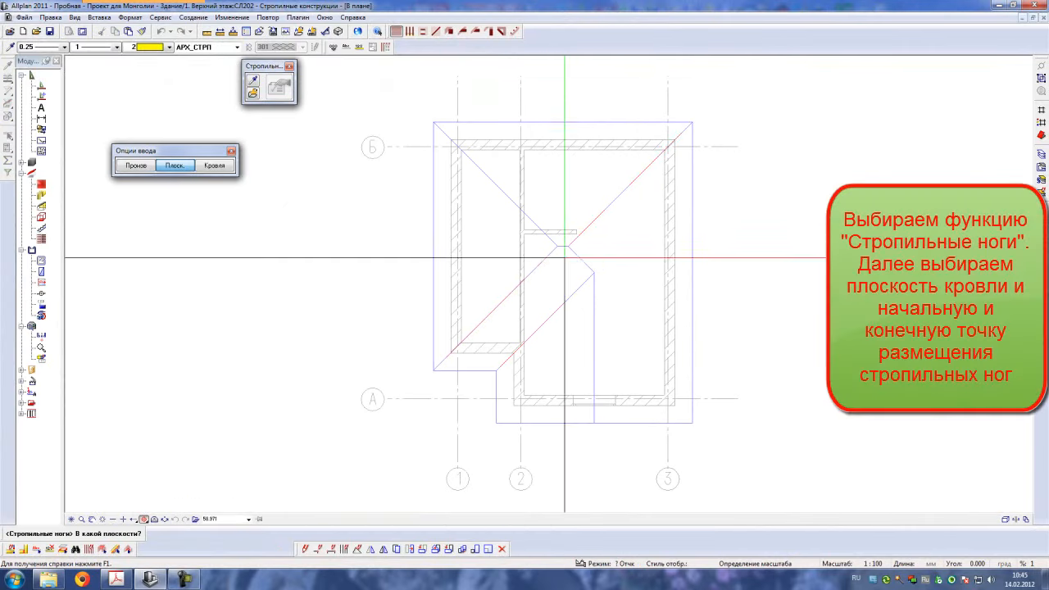
{"action": "left_click", "coordinate": [612, 275]}
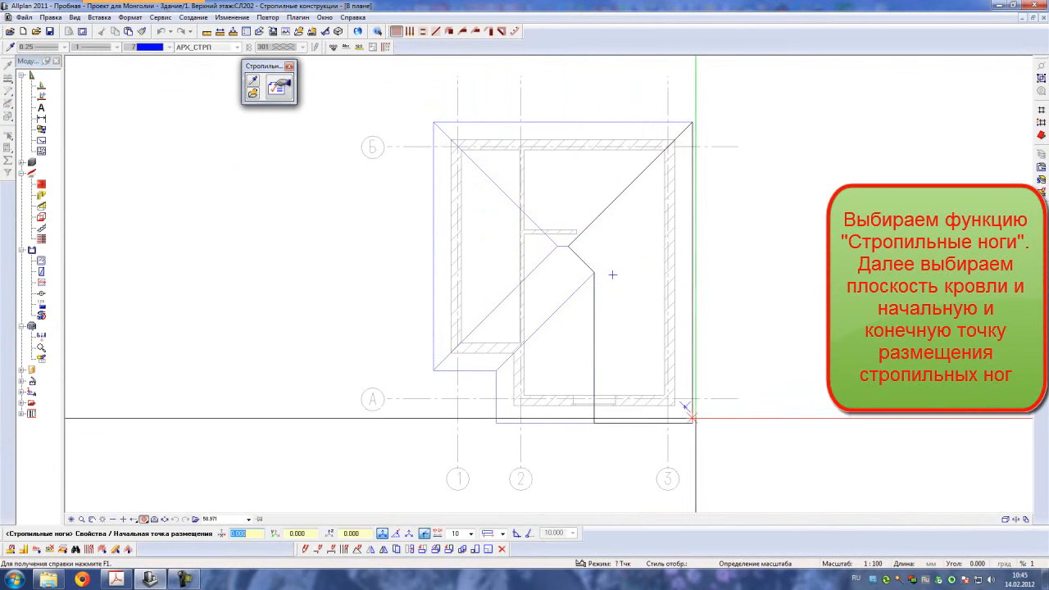
{"action": "left_click", "coordinate": [693, 423]}
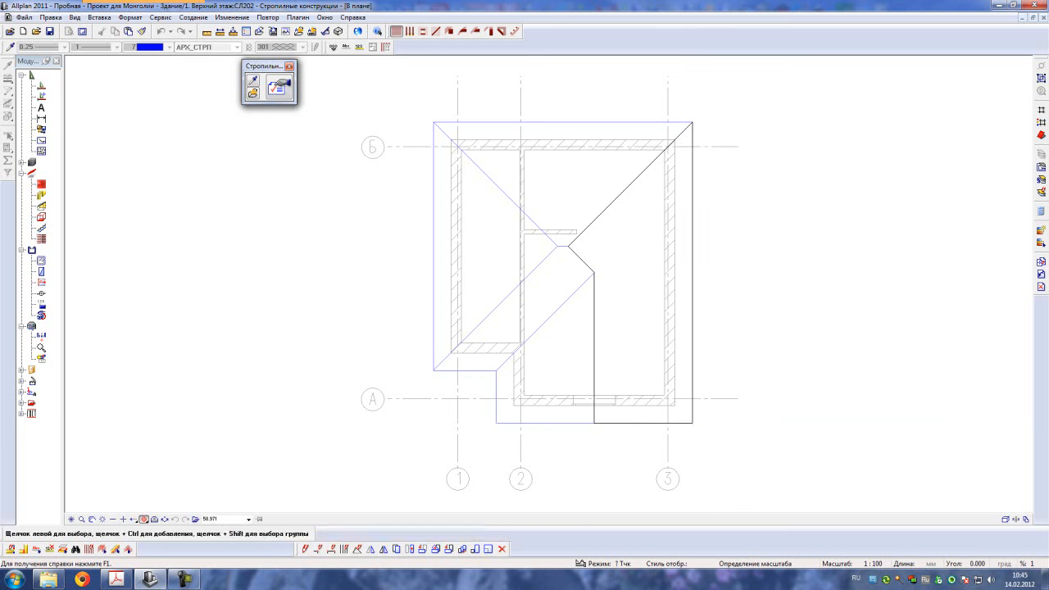
{"action": "left_click", "coordinate": [693, 122]}
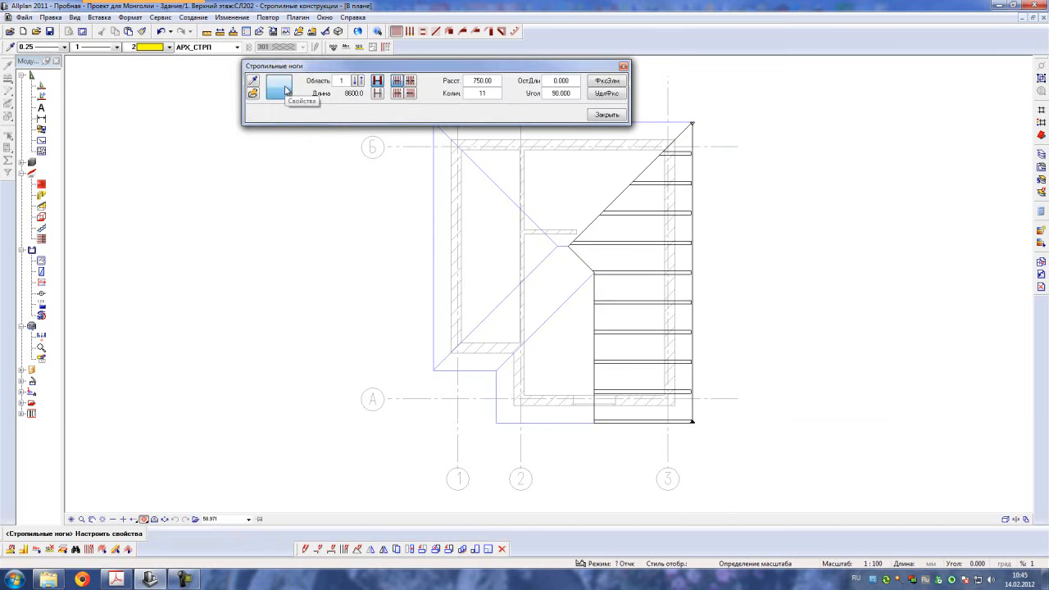
{"action": "left_click", "coordinate": [284, 90]}
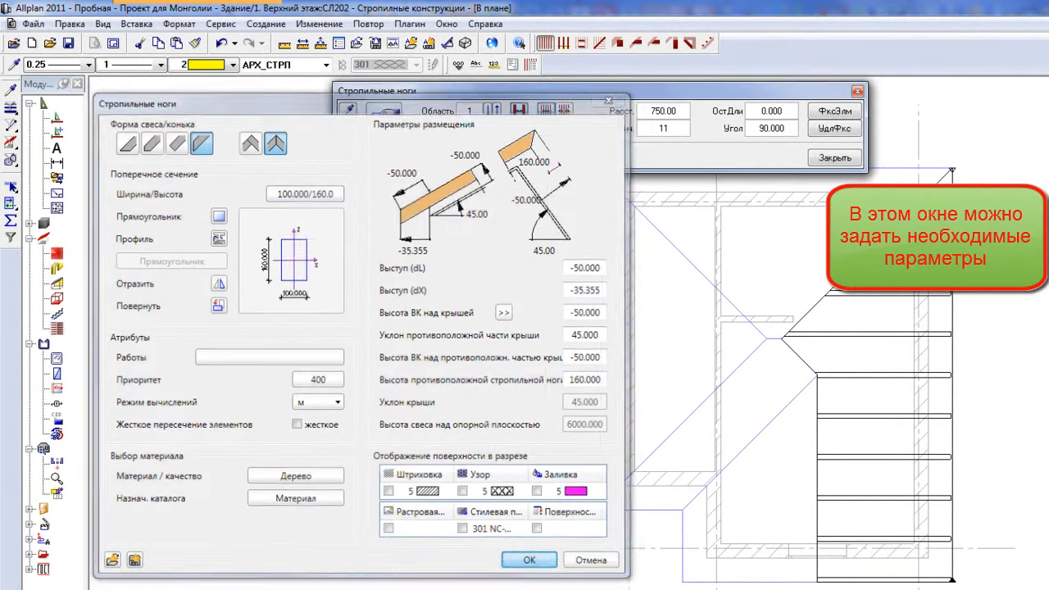
{"action": "left_click", "coordinate": [544, 564]}
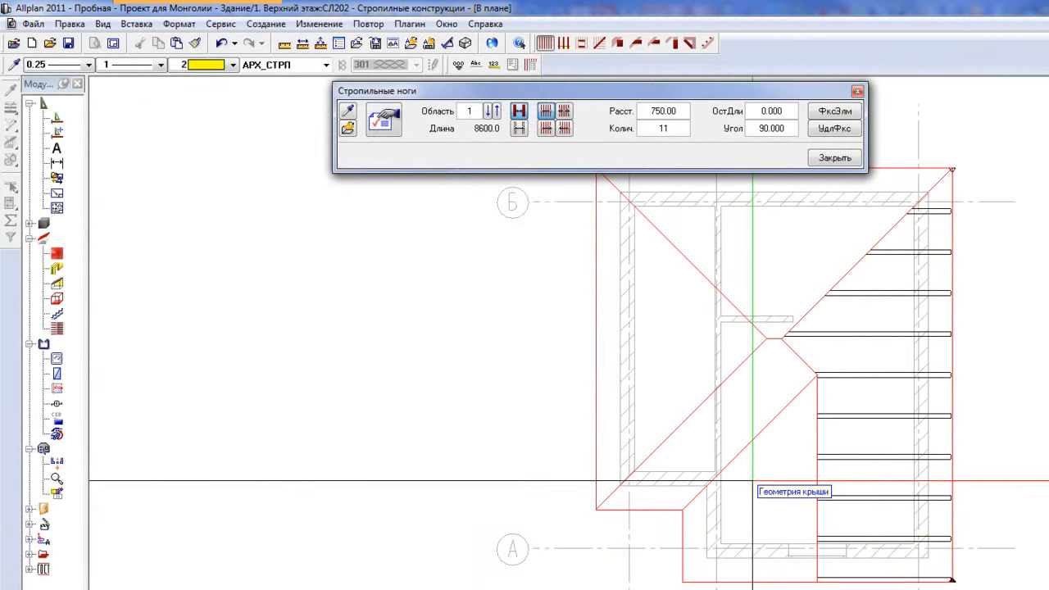
- Distribute the axis 3 rafters with equal remainders at both ends, set their spacing to 700 mm, and save them
{"action": "left_click", "coordinate": [565, 111]}
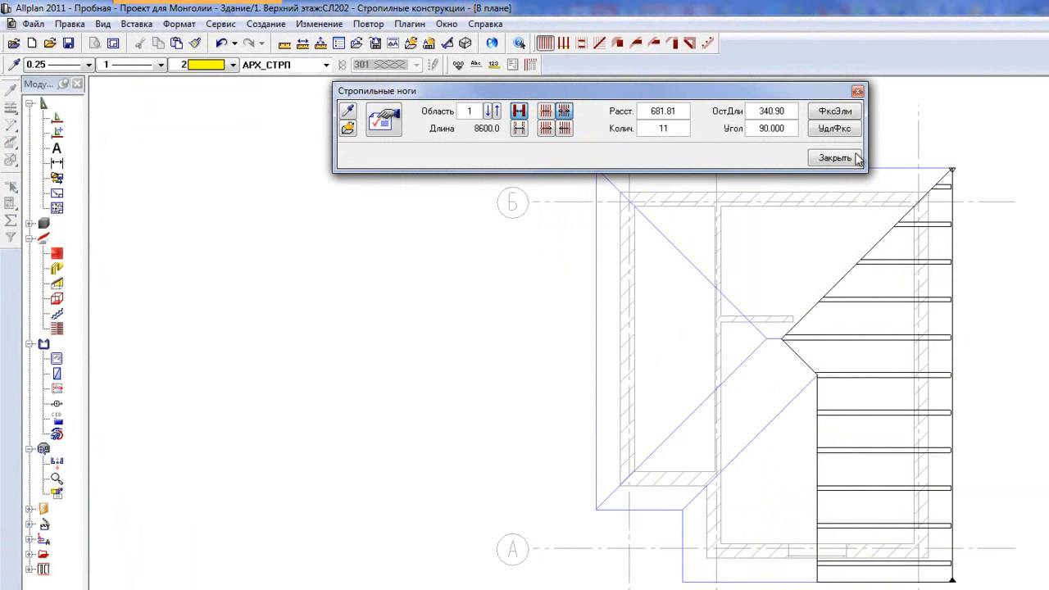
{"action": "left_click", "coordinate": [677, 111]}
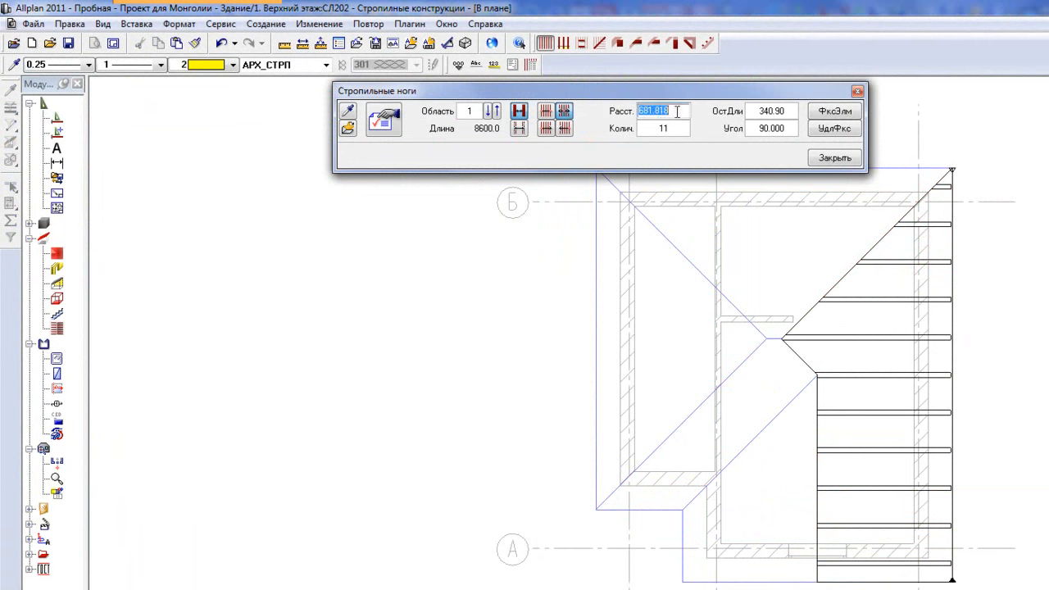
{"action": "type", "text": "700"}
{"action": "key", "text": "Return"}
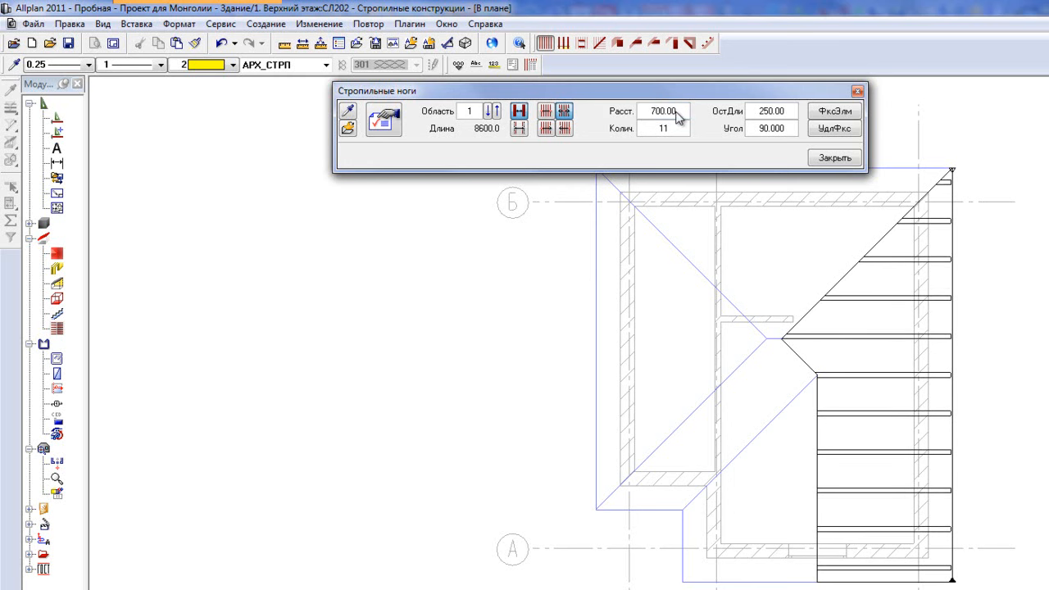
{"action": "left_click", "coordinate": [832, 163]}
{"action": "left_click", "coordinate": [675, 446]}
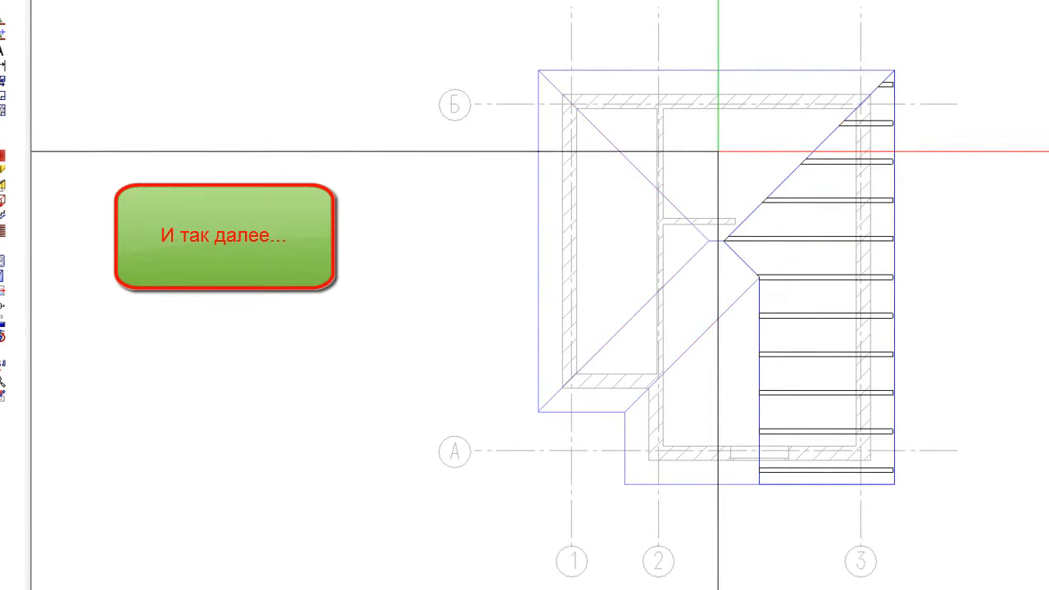
- Place rafters on the roof slope along axis Б, spanning its eave from the axis 3 corner to the axis 1 corner
{"action": "left_click", "coordinate": [749, 179]}
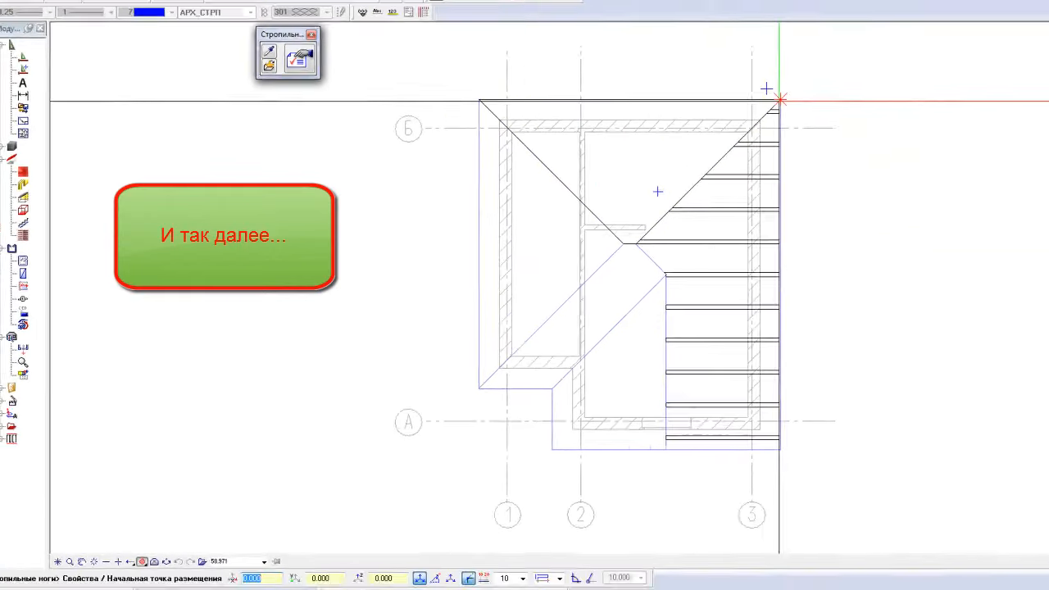
{"action": "left_click", "coordinate": [892, 72]}
{"action": "left_click", "coordinate": [538, 73]}
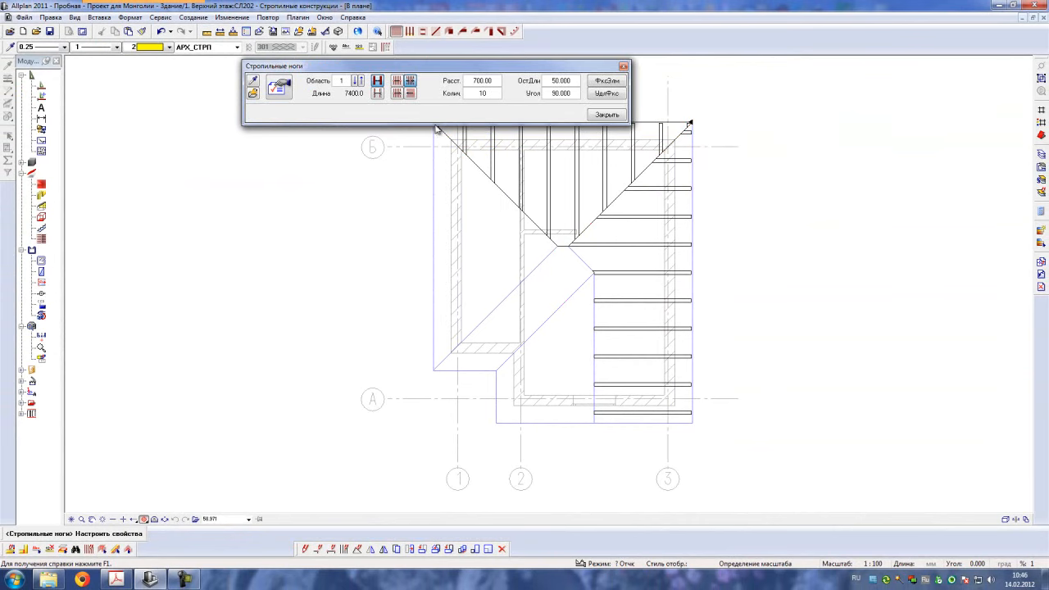
- Try other distribution modes for the axis Б rafters with 700 mm spacing, then return to equal remainders at both ends
{"action": "left_click", "coordinate": [400, 83]}
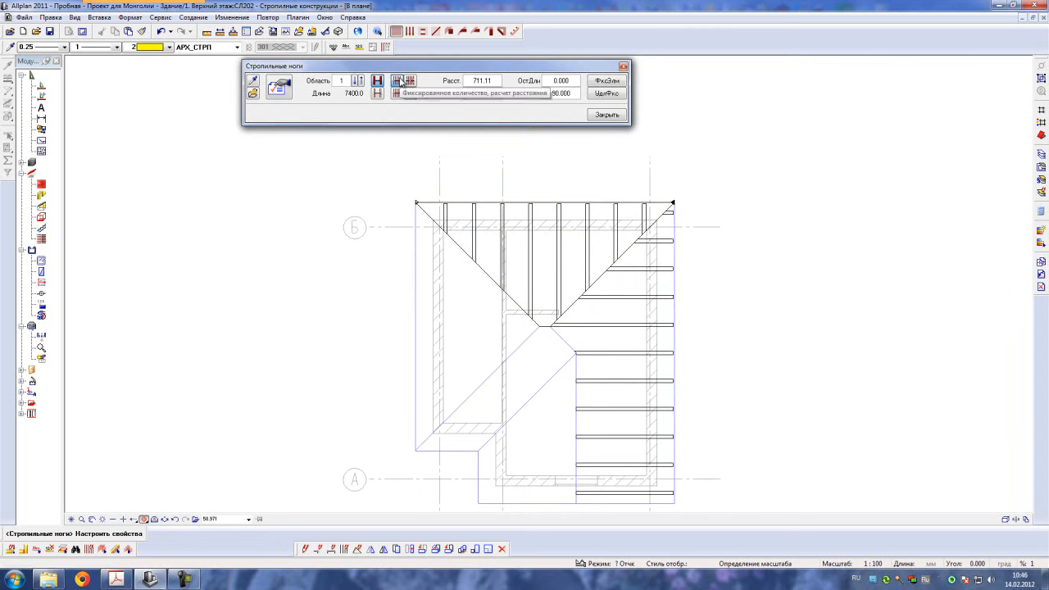
{"action": "left_click", "coordinate": [401, 82]}
{"action": "type", "text": "700"}
{"action": "key", "text": "Return"}
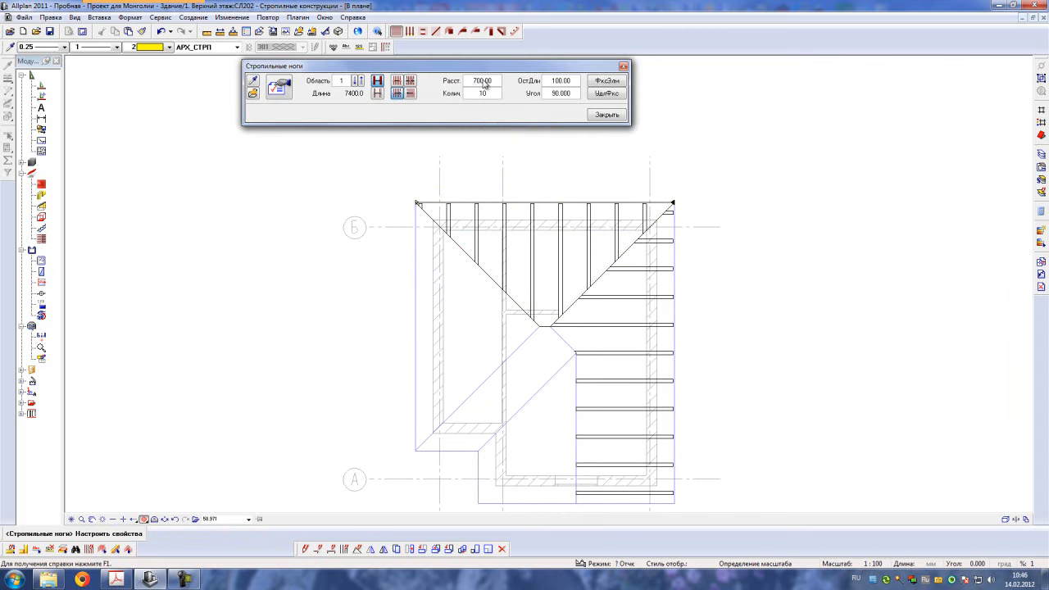
{"action": "left_click", "coordinate": [411, 81]}
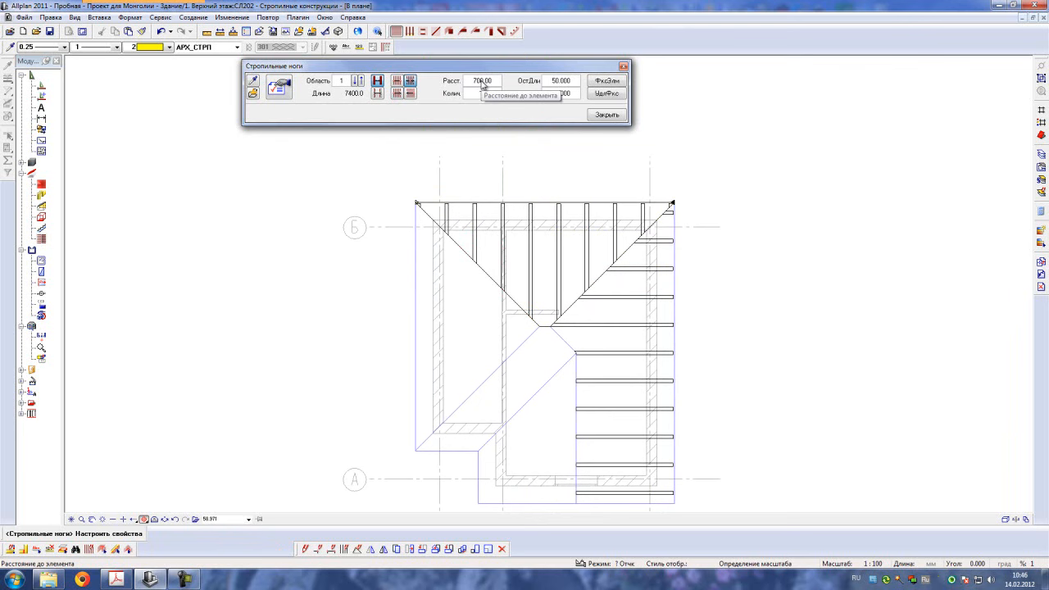
- Save the axis Б rafters, and place and save 700 mm spaced rafters along the full eave of the axis 1 slope
{"action": "left_click", "coordinate": [617, 117]}
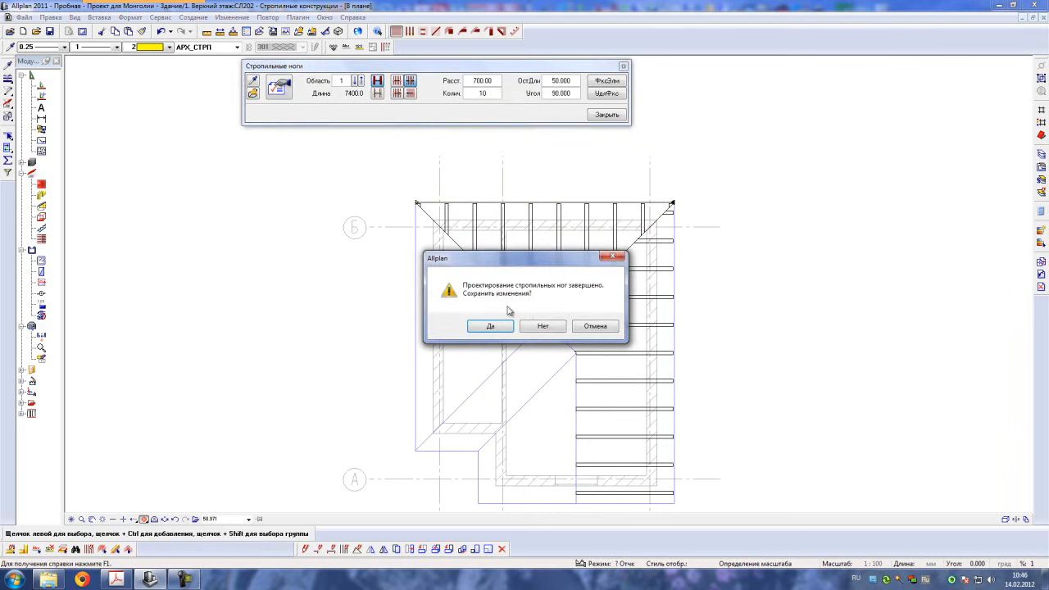
{"action": "left_click", "coordinate": [490, 327]}
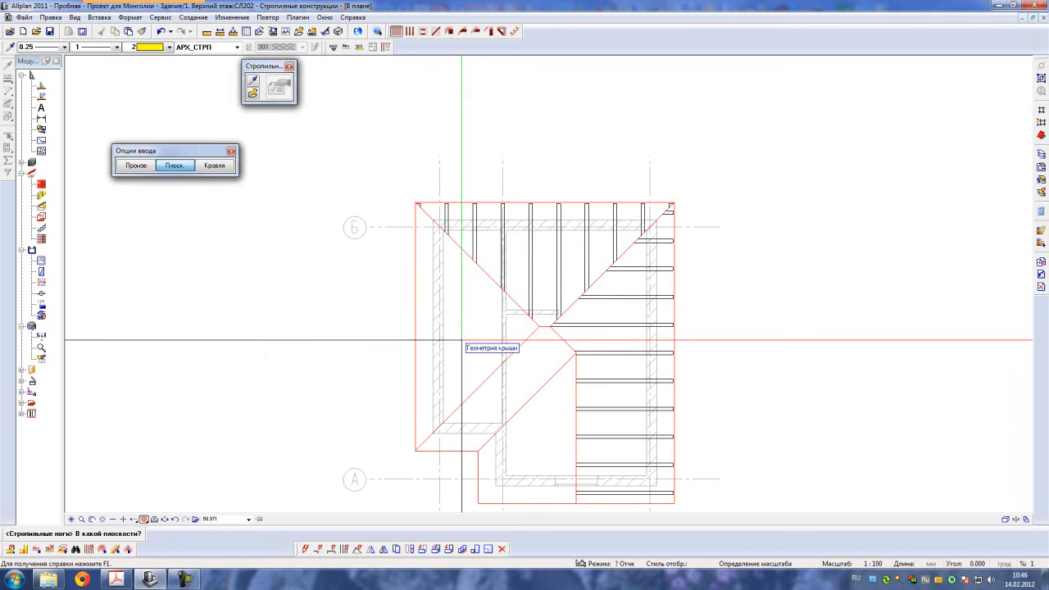
{"action": "left_click", "coordinate": [463, 350]}
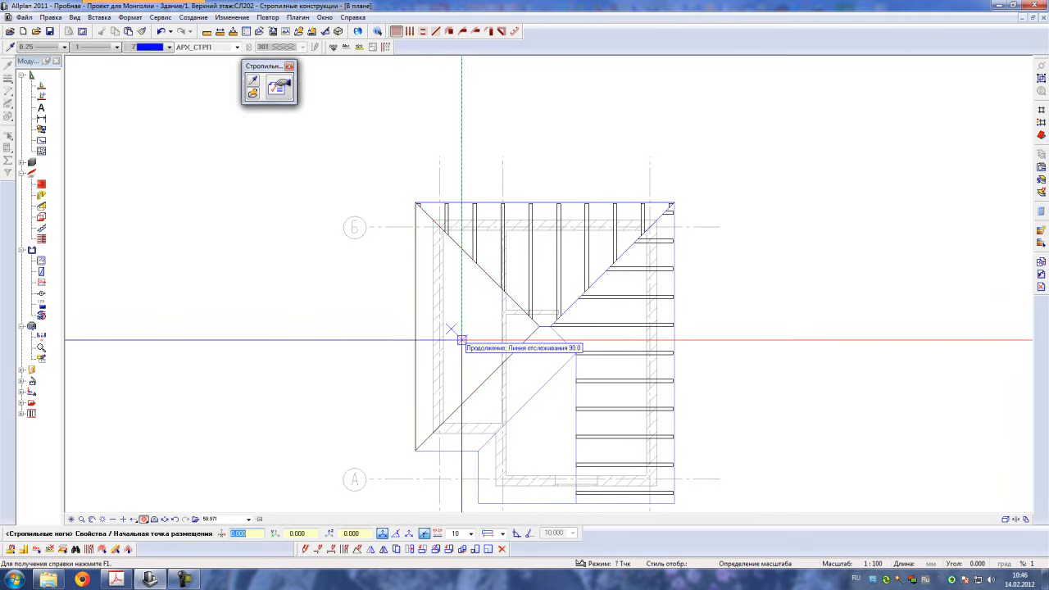
{"action": "left_click", "coordinate": [416, 202]}
{"action": "left_click", "coordinate": [414, 451]}
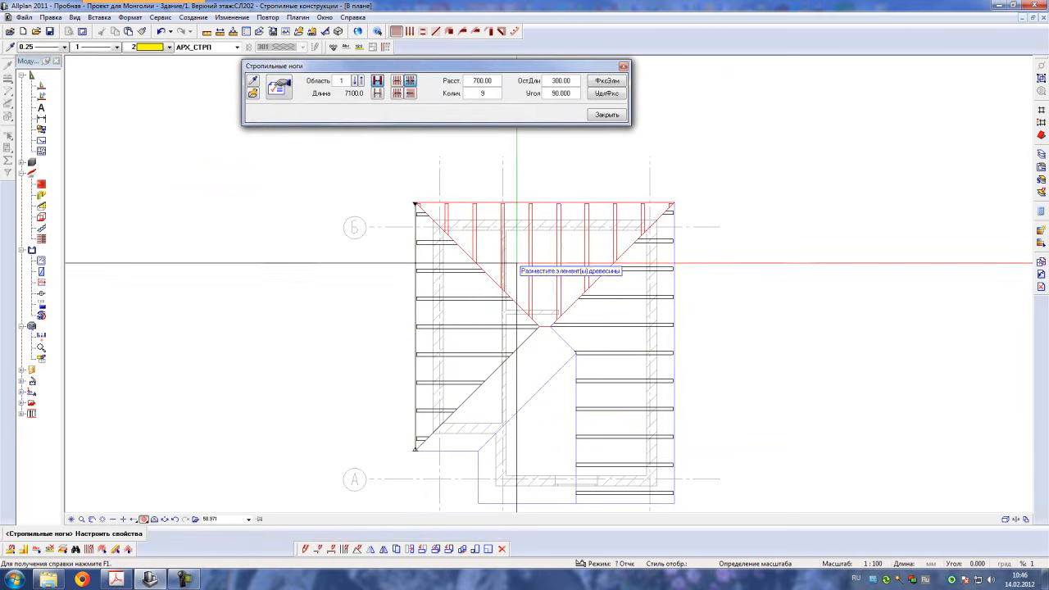
{"action": "left_click", "coordinate": [558, 204]}
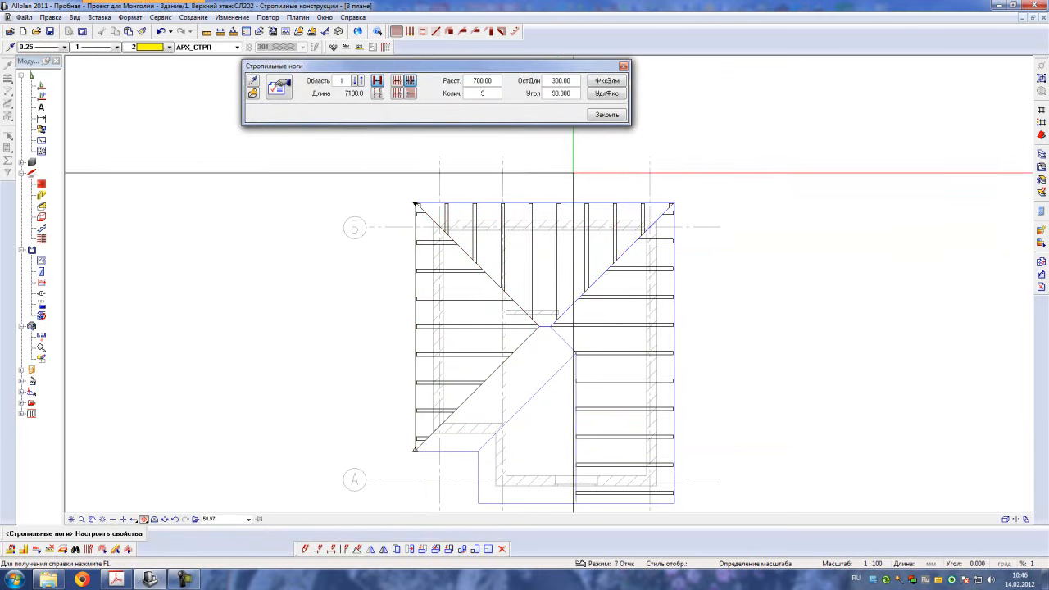
{"action": "left_click", "coordinate": [604, 116]}
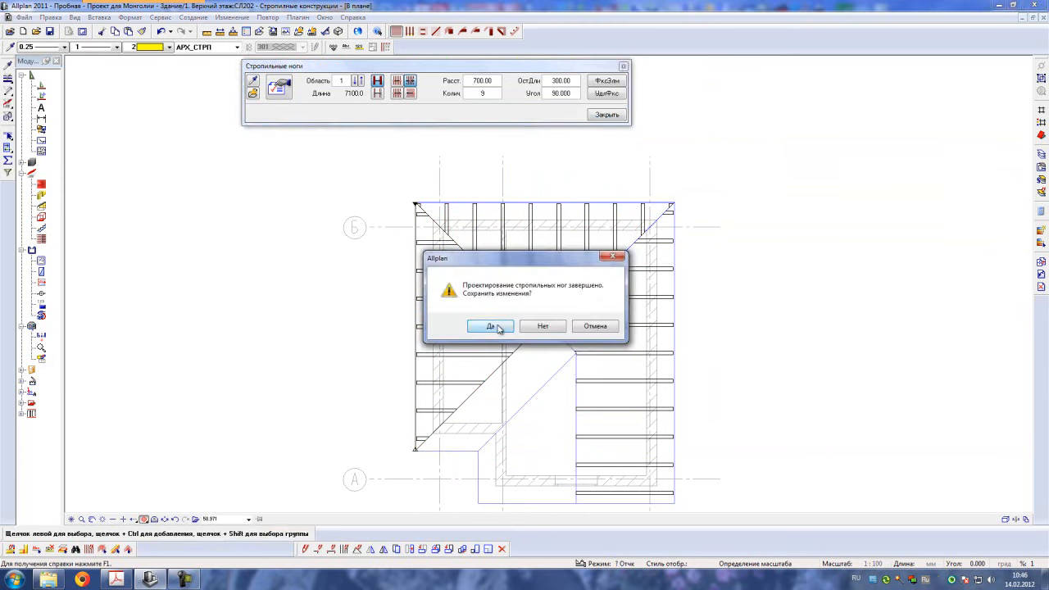
{"action": "left_click", "coordinate": [491, 326]}
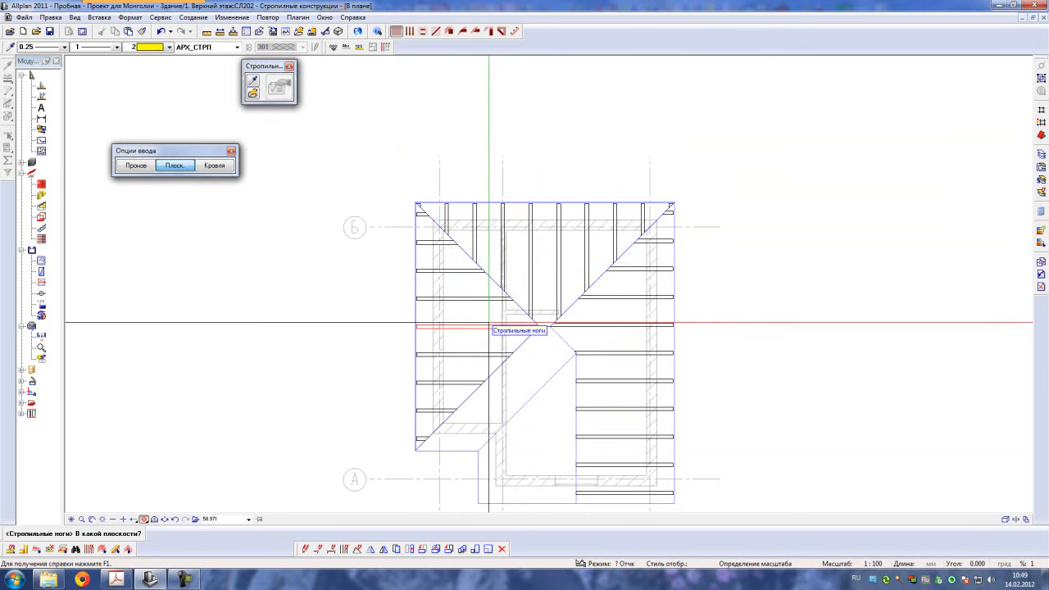
- Place and save 700 mm spaced rafters on the slope facing axis А between axes 1 and 2, from its outer eave corner to the ridge end
{"action": "left_click", "coordinate": [439, 437]}
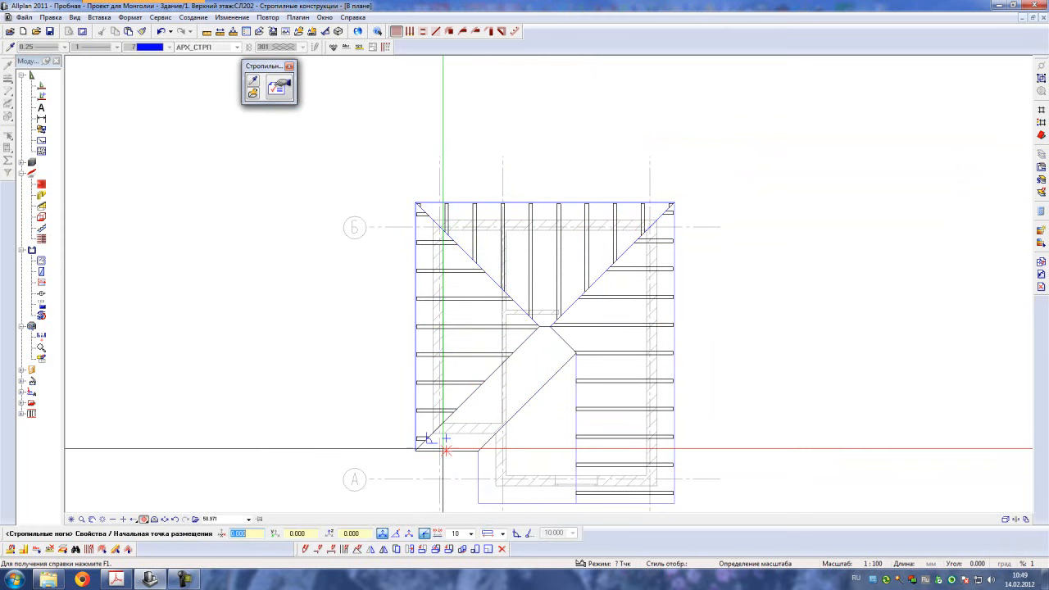
{"action": "scroll", "coordinate": [448, 426], "scroll_direction": "up", "scroll_amount": 2}
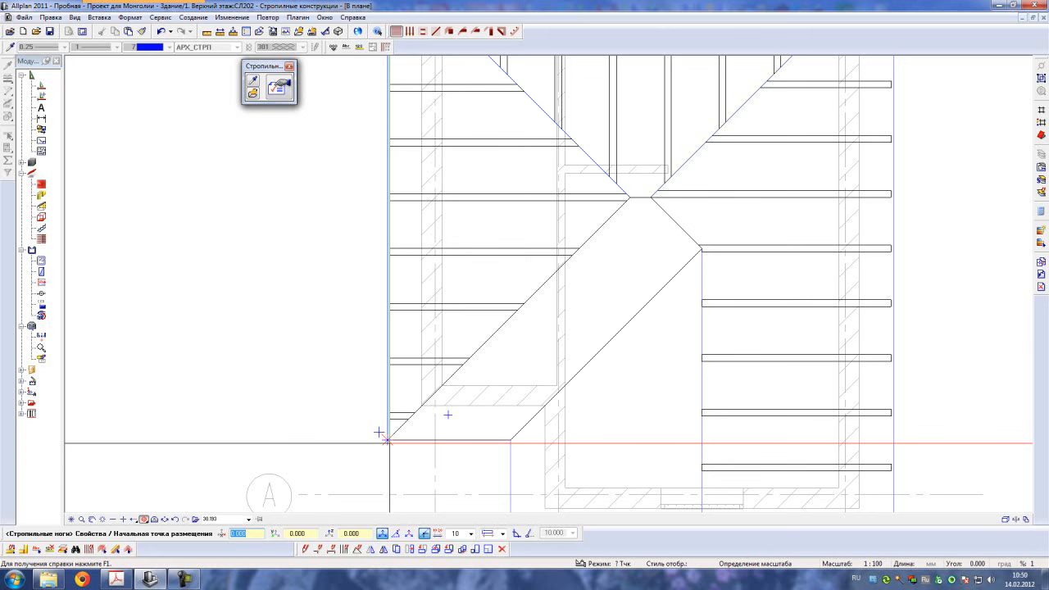
{"action": "left_click", "coordinate": [389, 440]}
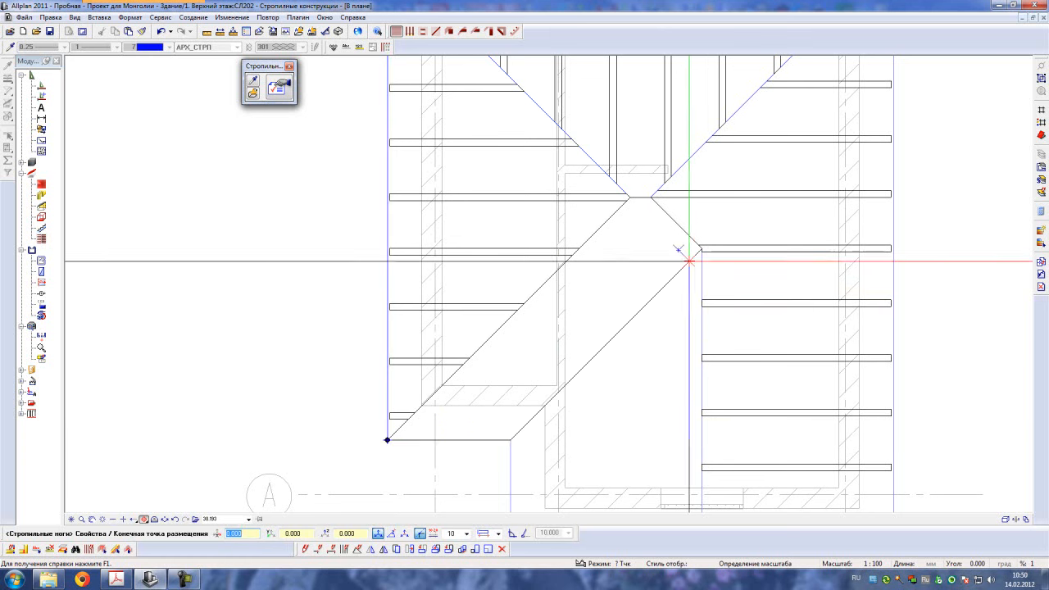
{"action": "left_click", "coordinate": [700, 249]}
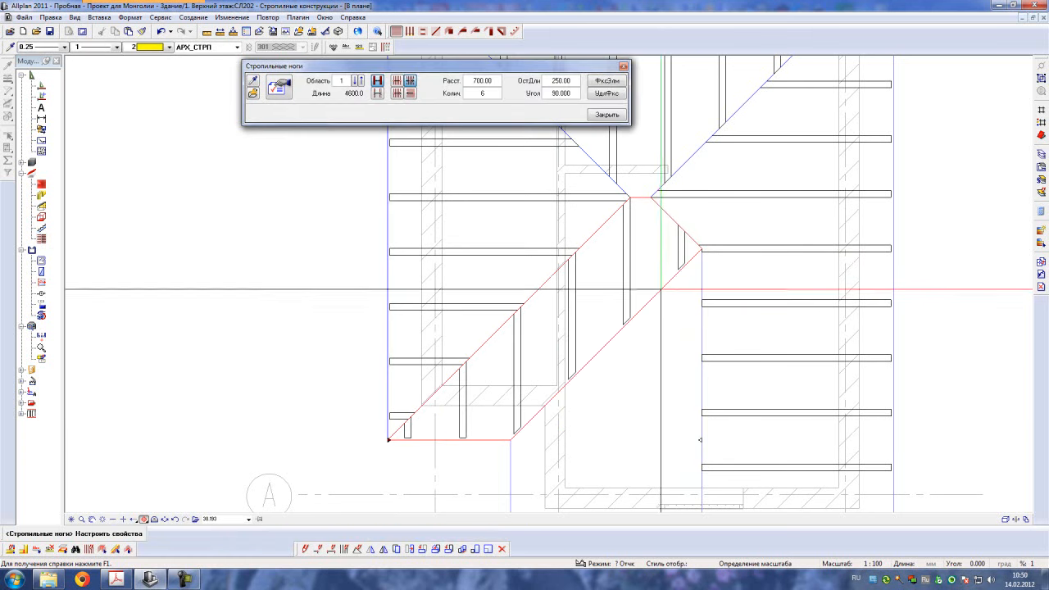
{"action": "left_click", "coordinate": [605, 115]}
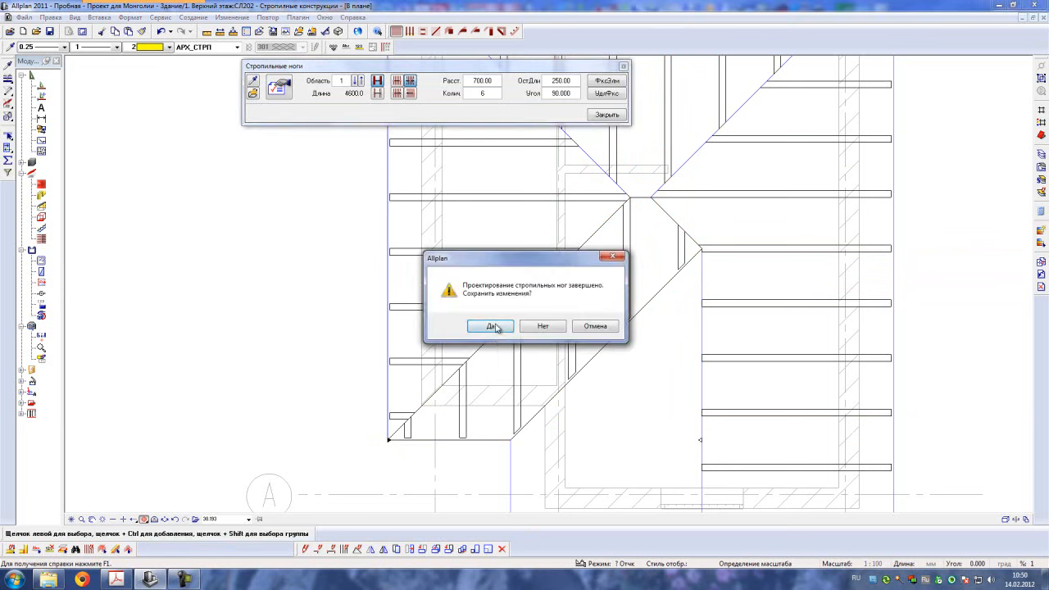
{"action": "left_click", "coordinate": [491, 326]}
- Place and save 700 mm spaced rafters on the remaining slope beside axis 2, from its outer eave corner at axis А to the ridge end
{"action": "scroll", "coordinate": [609, 341], "scroll_direction": "down", "scroll_amount": 3}
{"action": "scroll", "coordinate": [649, 427], "scroll_direction": "up", "scroll_amount": 3}
{"action": "left_click", "coordinate": [653, 409]}
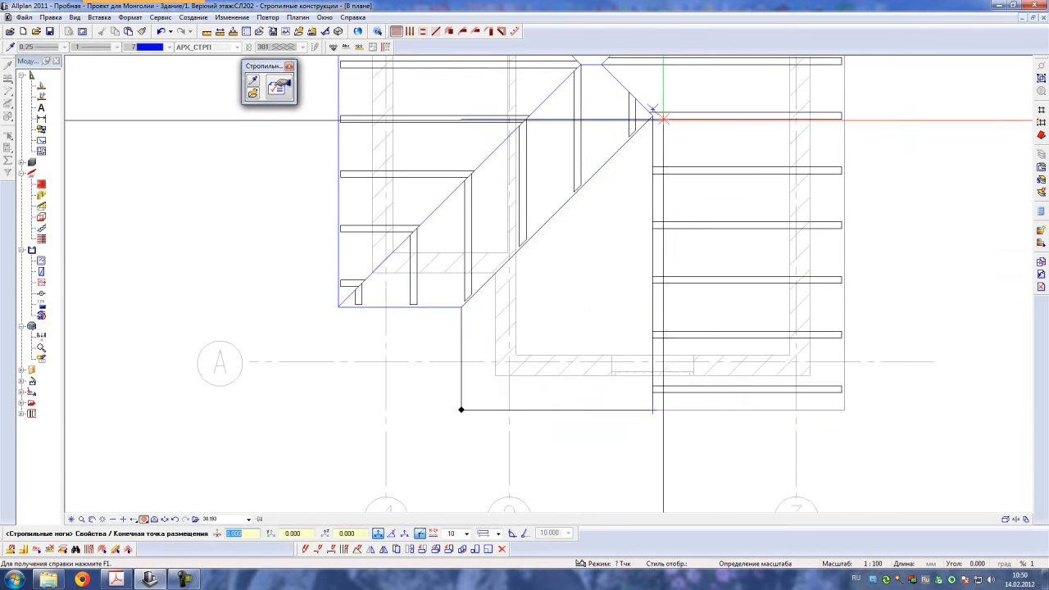
{"action": "left_click", "coordinate": [651, 112]}
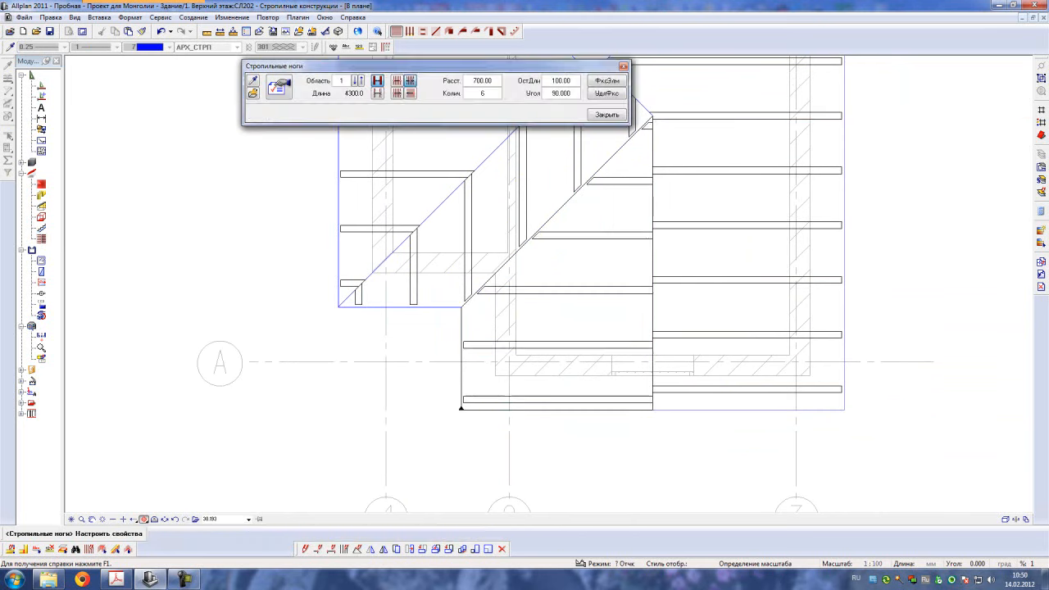
{"action": "left_click", "coordinate": [596, 116]}
{"action": "left_click", "coordinate": [483, 326]}
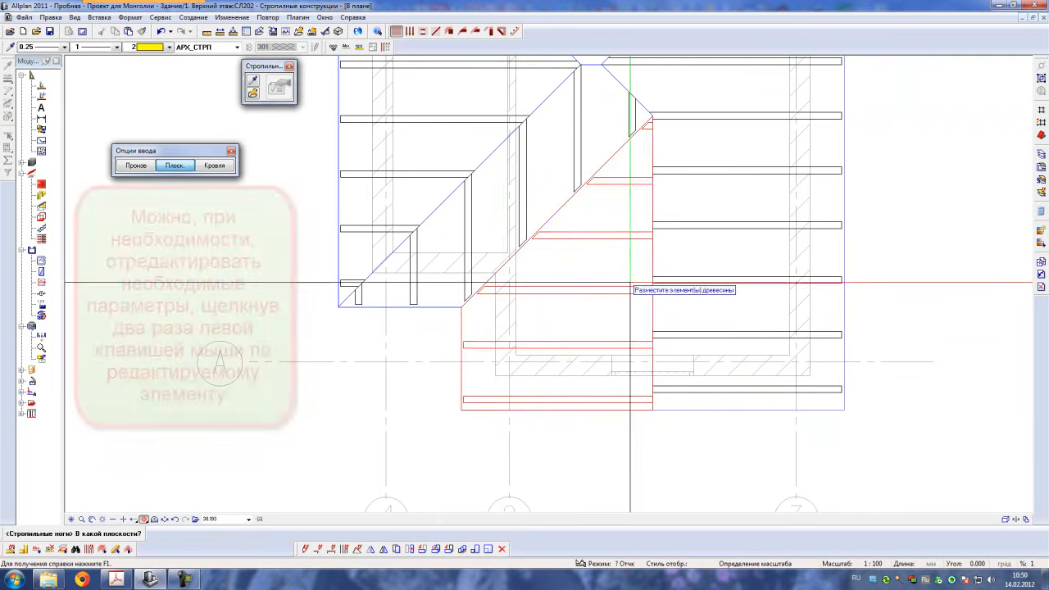
- Redistribute the rafters on the slope beside axis 2 from the outer eave corner at 700 mm spacing, leaving the remainder at one end, and save
{"action": "double_click", "coordinate": [607, 290]}
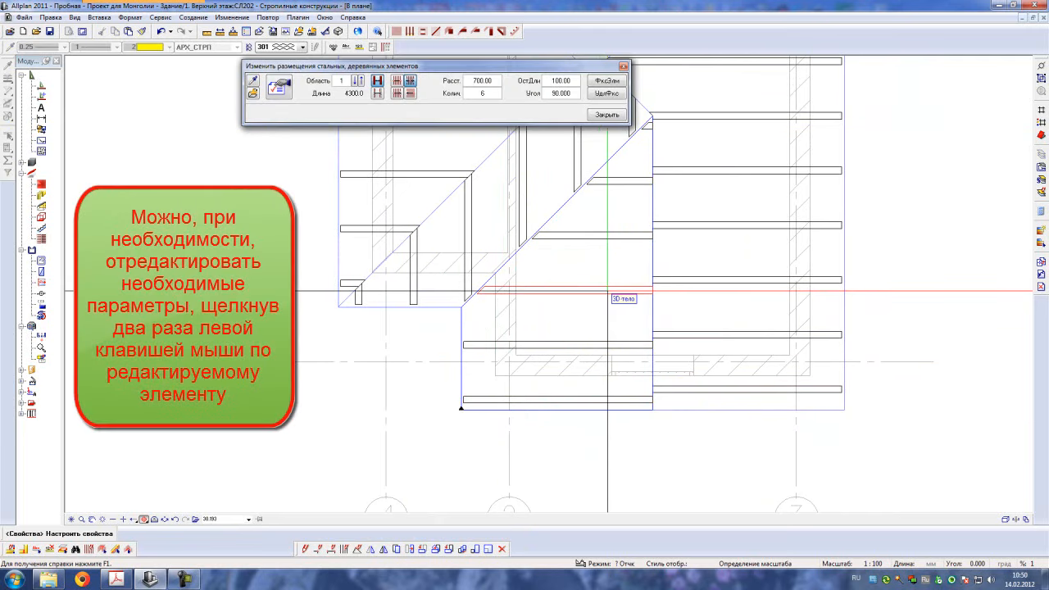
{"action": "left_click", "coordinate": [398, 81]}
{"action": "left_click", "coordinate": [411, 82]}
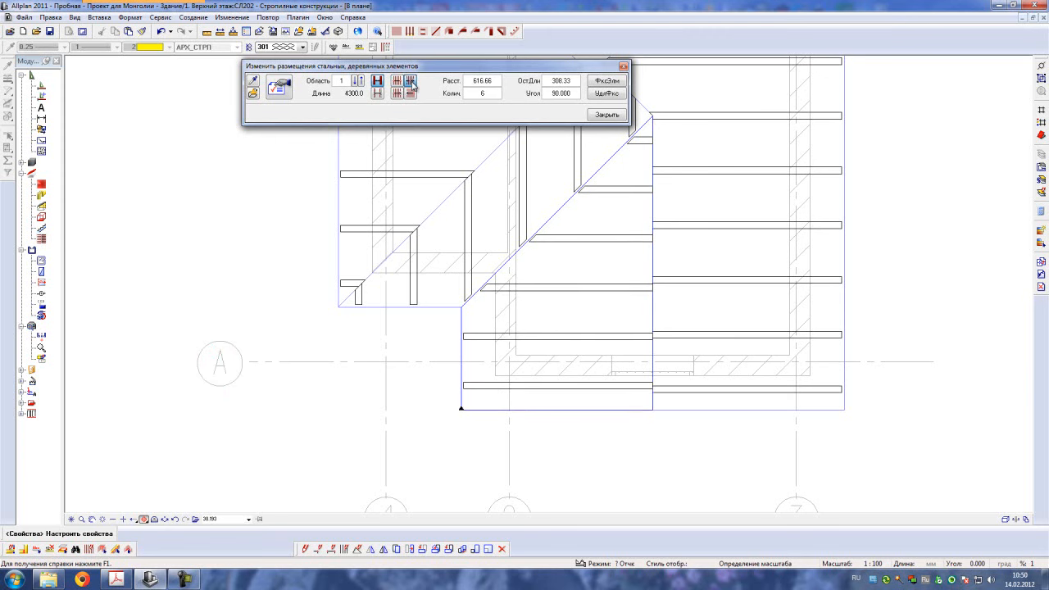
{"action": "left_click", "coordinate": [464, 84]}
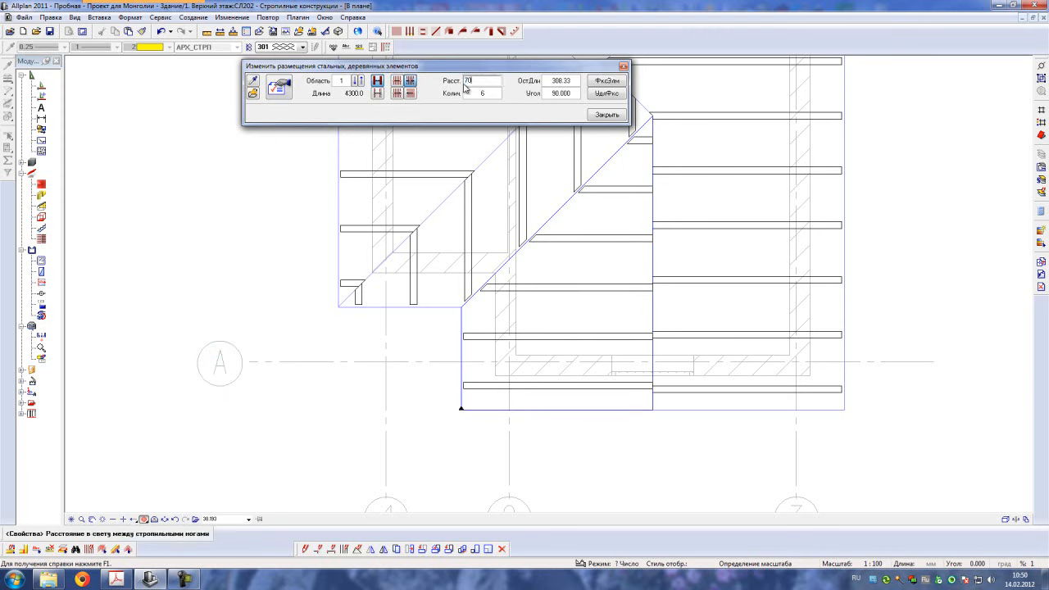
{"action": "type", "text": "700"}
{"action": "key", "text": "Return"}
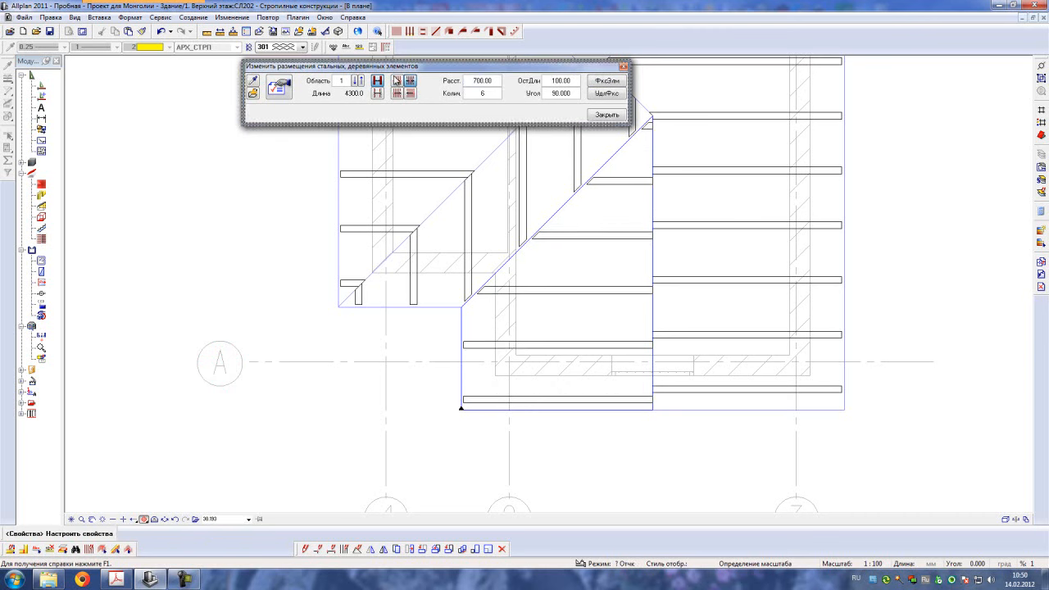
{"action": "left_click", "coordinate": [396, 81]}
{"action": "left_click", "coordinate": [475, 82]}
{"action": "type", "text": "700"}
{"action": "key", "text": "Return"}
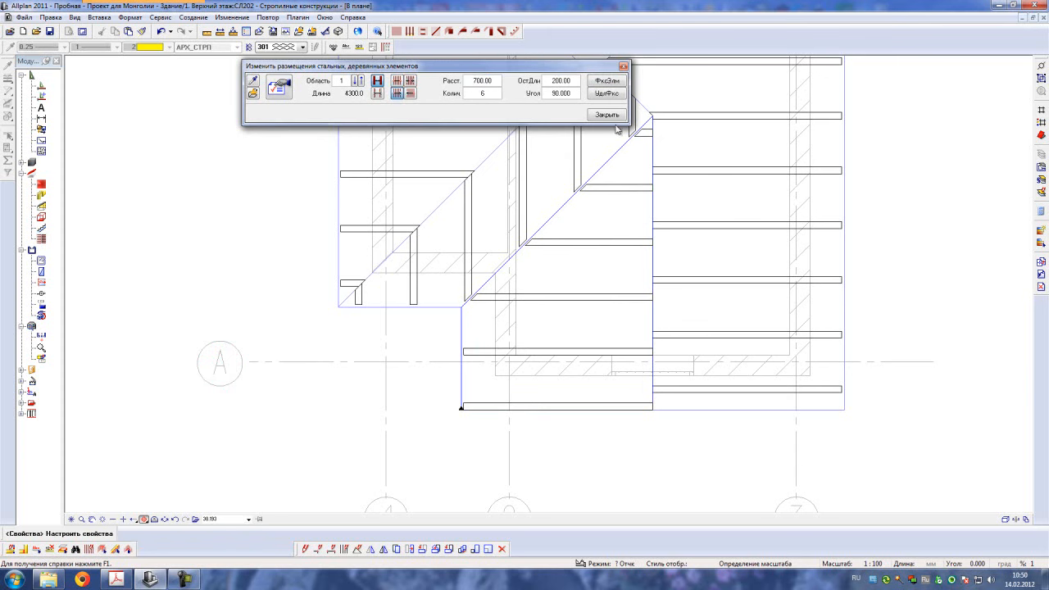
{"action": "left_click", "coordinate": [606, 114]}
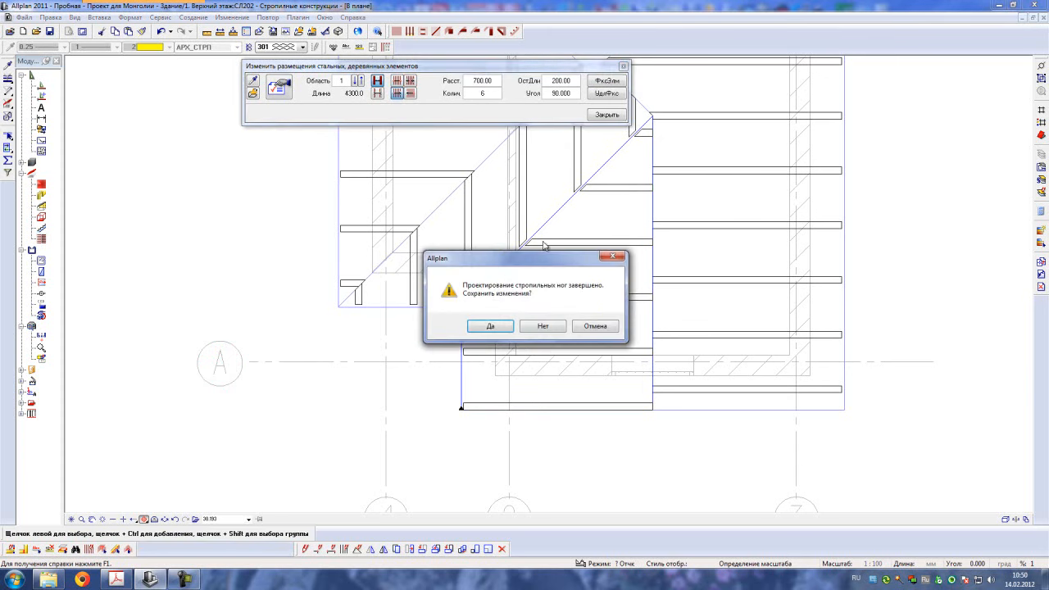
{"action": "left_click", "coordinate": [490, 326]}
- Redistribute the rafters on the axis 3 slope evenly without an end remainder, using 750 mm spacing, and save
{"action": "scroll", "coordinate": [492, 373], "scroll_direction": "down", "scroll_amount": 3}
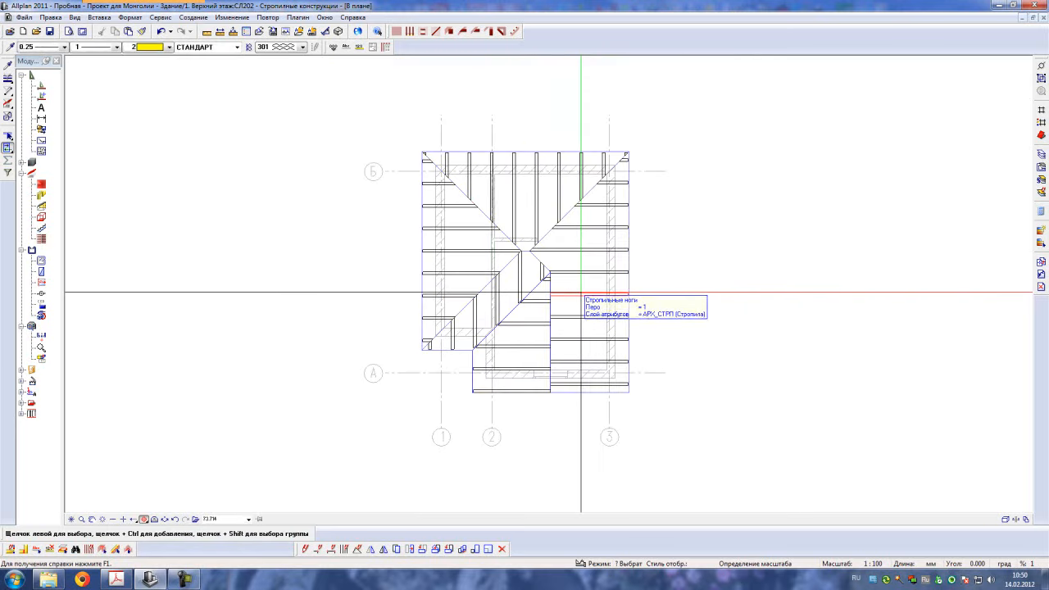
{"action": "left_click", "coordinate": [397, 83]}
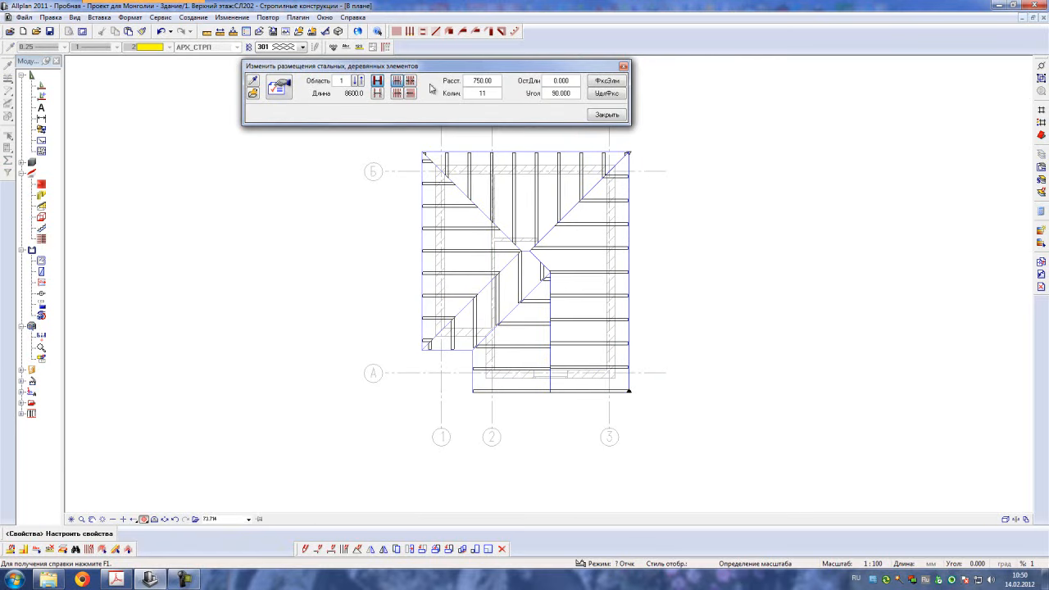
{"action": "left_click", "coordinate": [475, 80]}
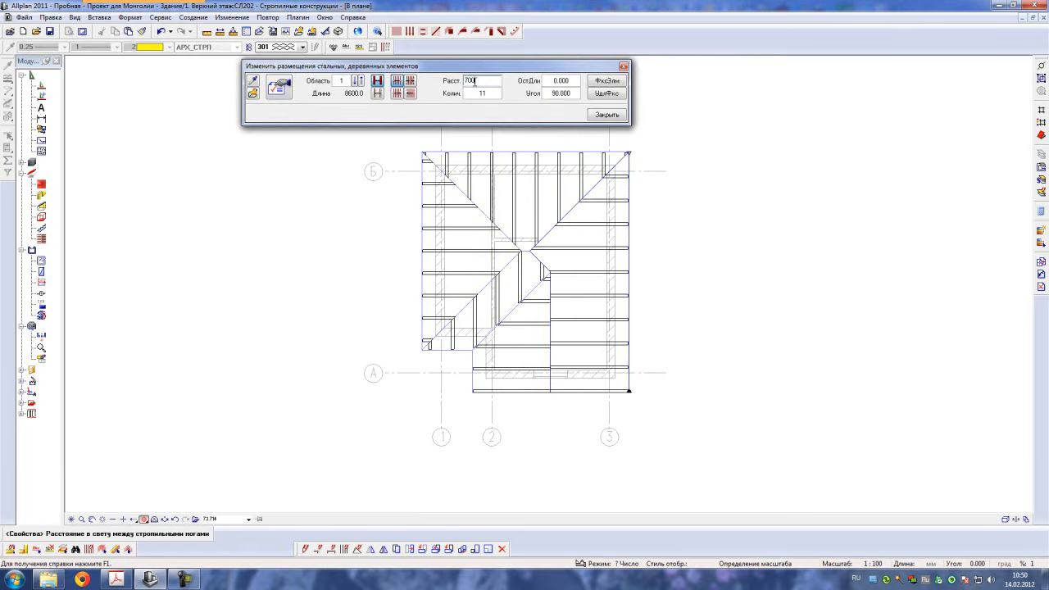
{"action": "type", "text": "700"}
{"action": "key", "text": "Return"}
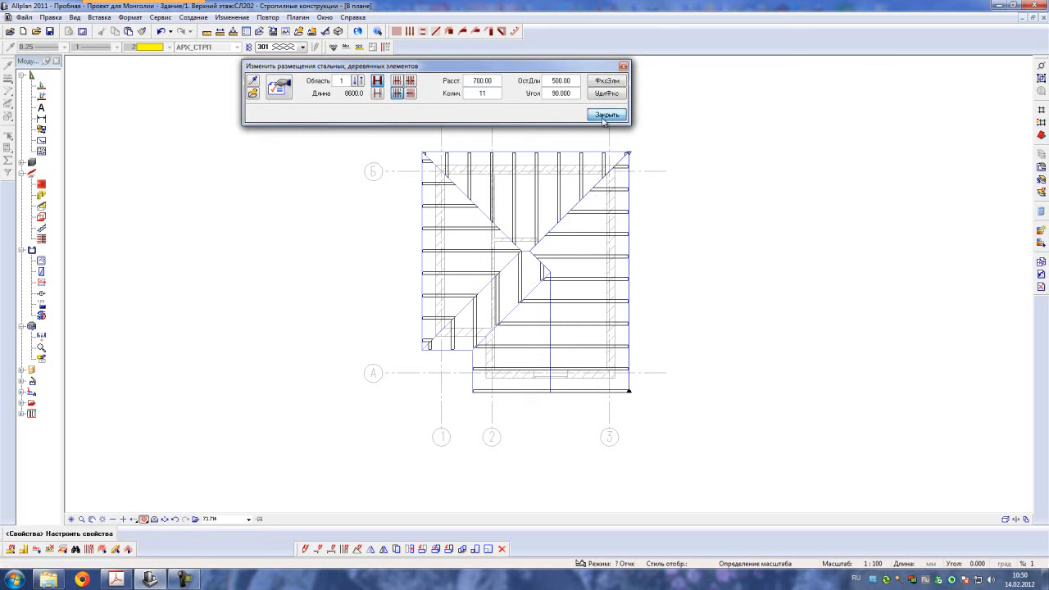
{"action": "left_click", "coordinate": [481, 82]}
{"action": "type", "text": "750"}
{"action": "key", "text": "Return"}
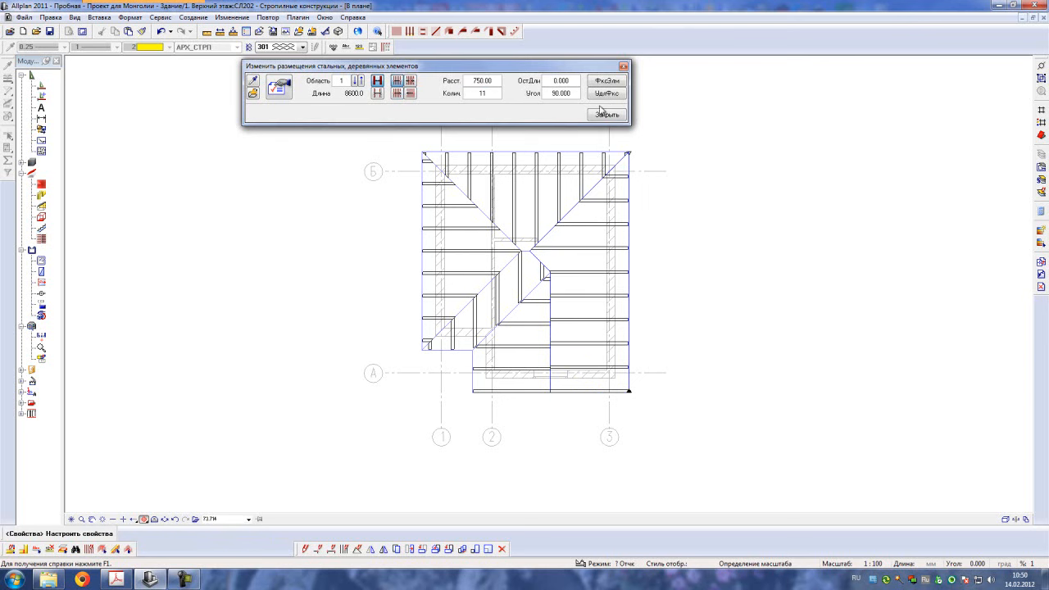
{"action": "left_click", "coordinate": [607, 114]}
{"action": "left_click", "coordinate": [507, 326]}
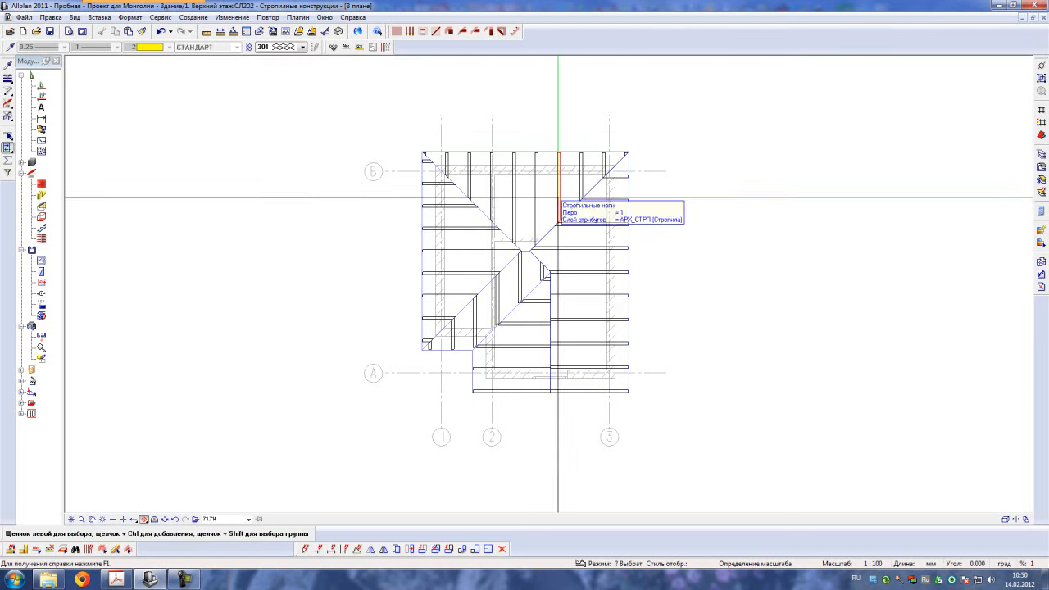
- Redistribute the axis Б rafters at 750 mm spacing with the whole remainder at one end, and save
{"action": "left_click", "coordinate": [559, 197]}
{"action": "left_click", "coordinate": [477, 80]}
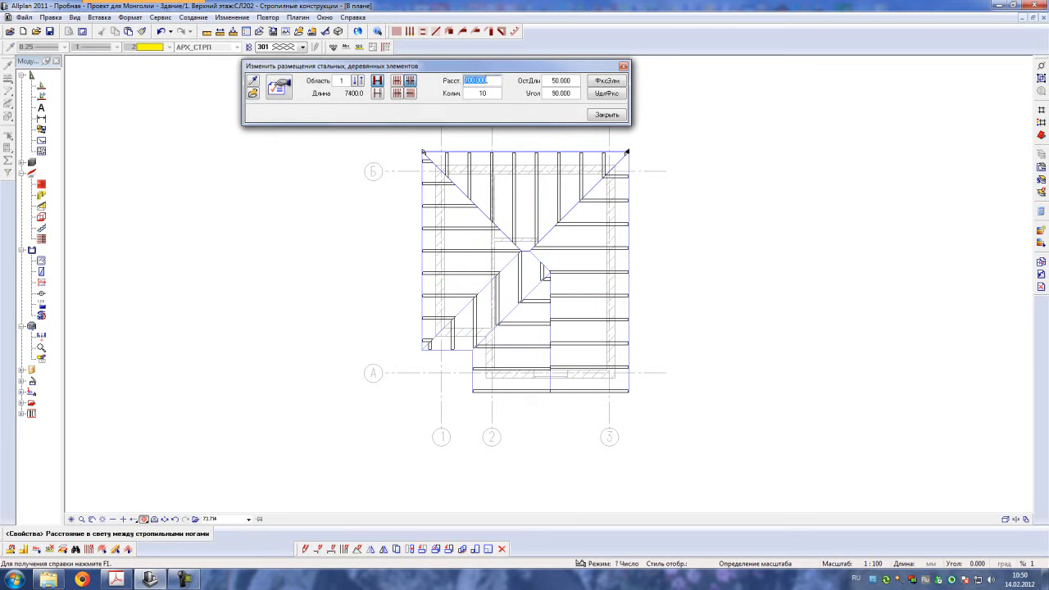
{"action": "type", "text": "750"}
{"action": "key", "text": "Return"}
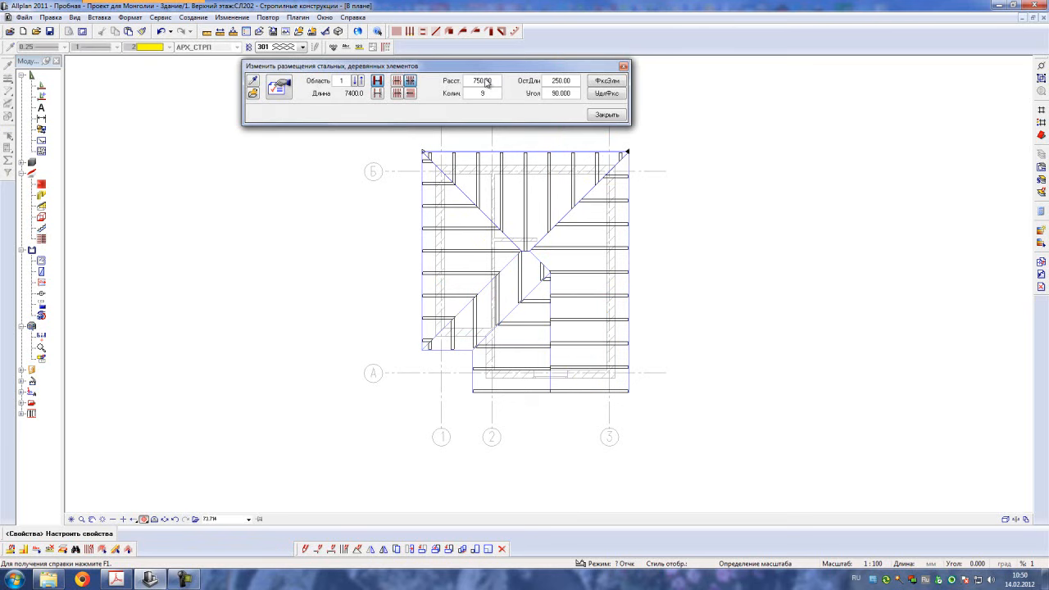
{"action": "left_click", "coordinate": [409, 82]}
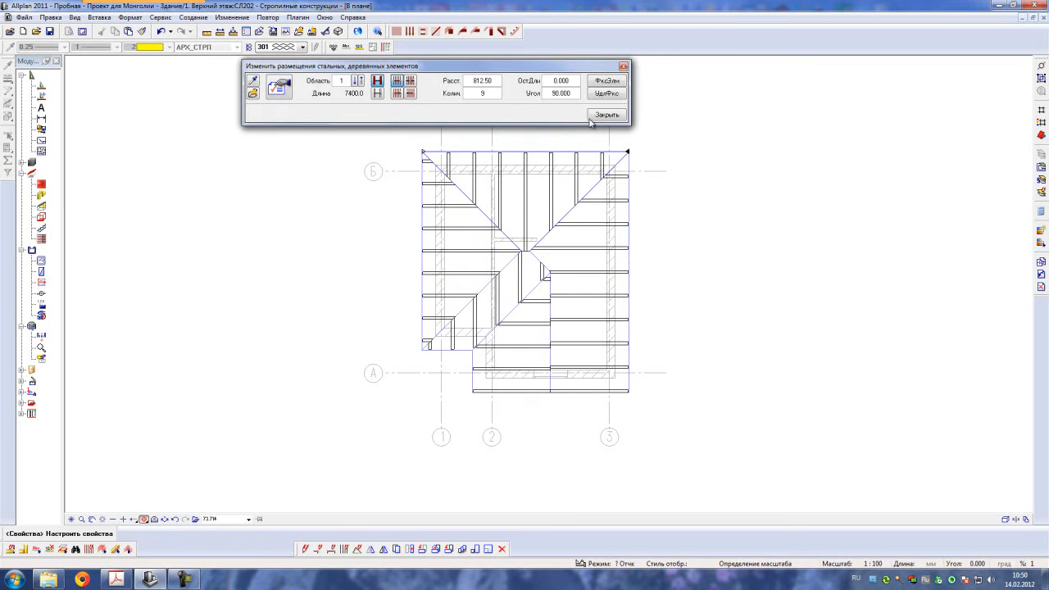
{"action": "left_click", "coordinate": [484, 81]}
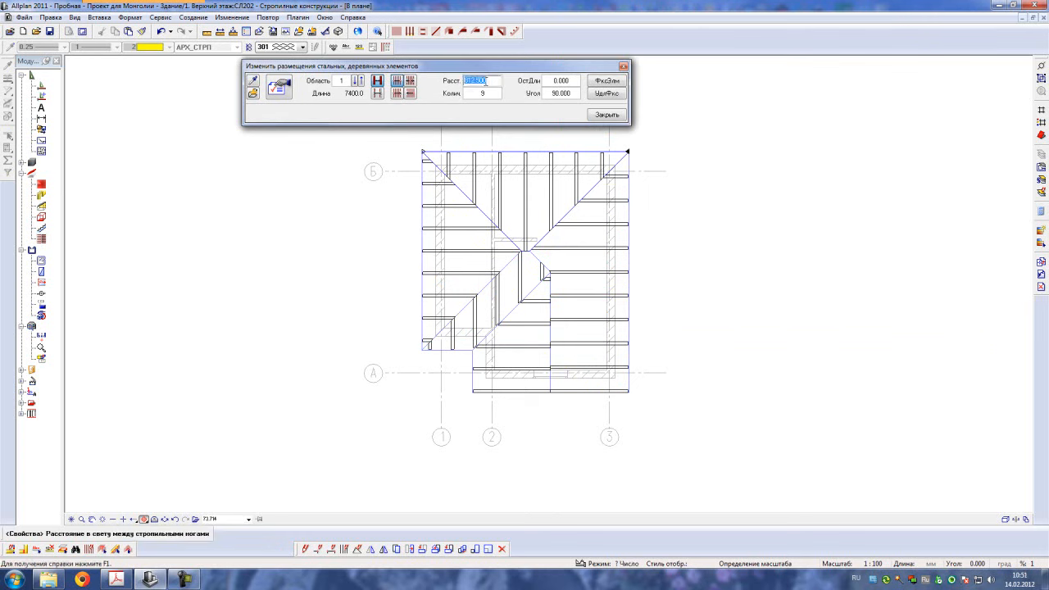
{"action": "type", "text": "750"}
{"action": "key", "text": "Return"}
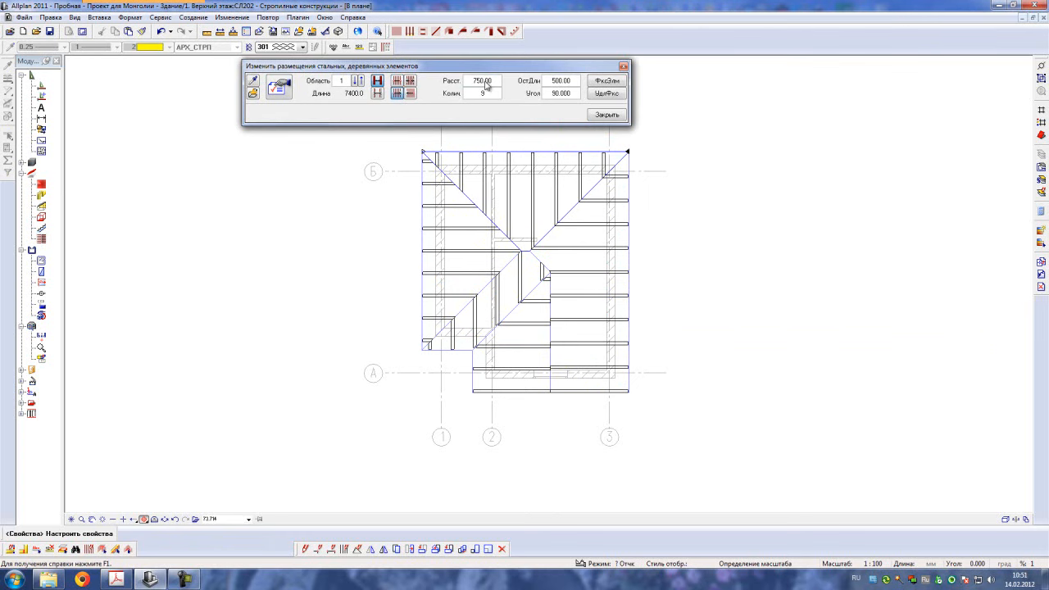
{"action": "left_click", "coordinate": [604, 119]}
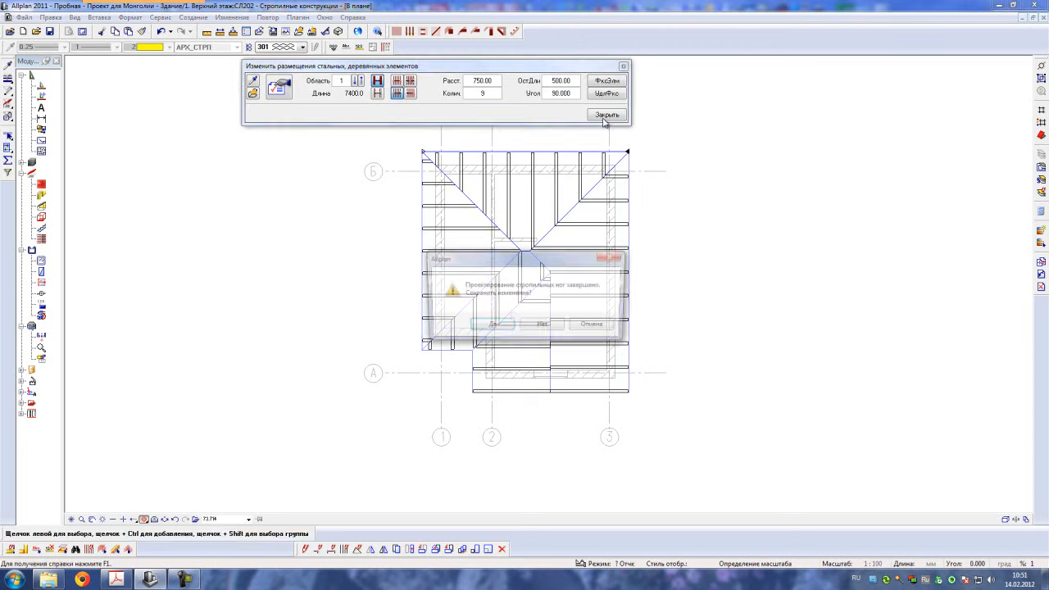
{"action": "left_click", "coordinate": [502, 328]}
- Set the spacing of the rafters on the slope beside axis 2 to 750 mm and save
{"action": "scroll", "coordinate": [558, 410], "scroll_direction": "up", "scroll_amount": 3}
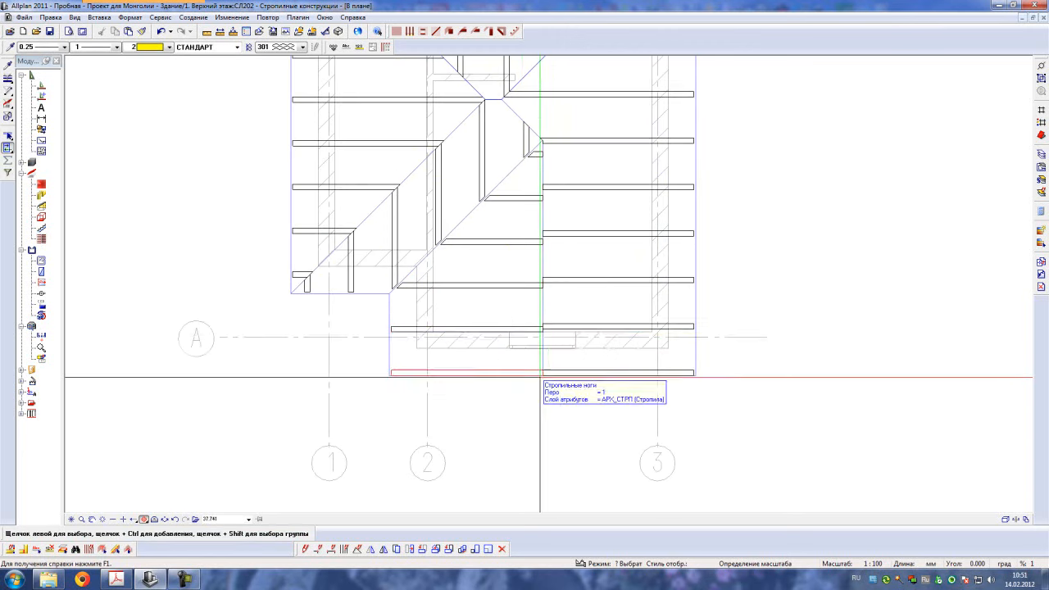
{"action": "left_click", "coordinate": [390, 374]}
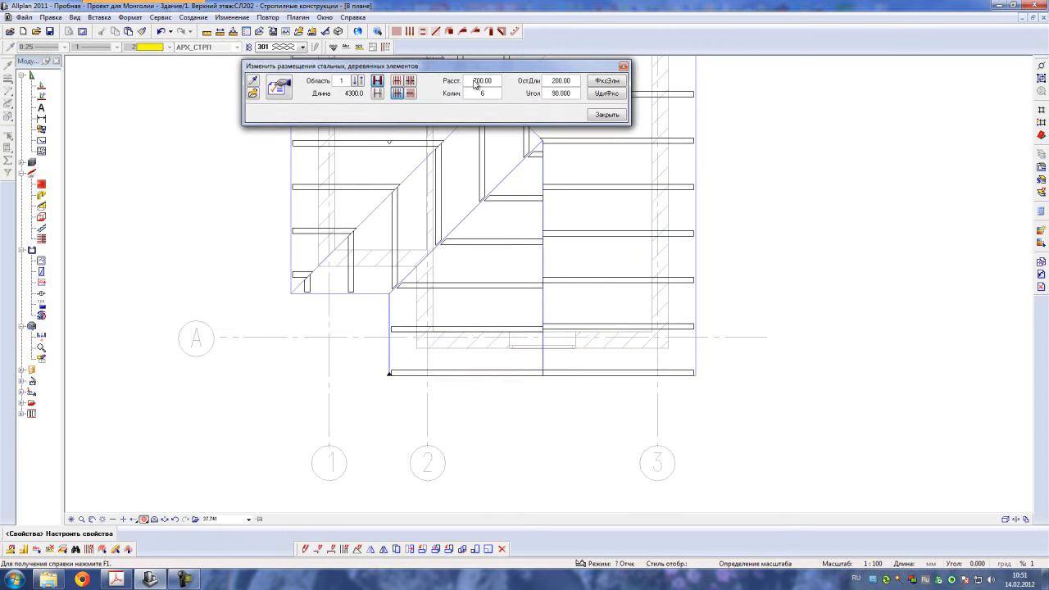
{"action": "left_click", "coordinate": [477, 81]}
{"action": "key", "text": "Return"}
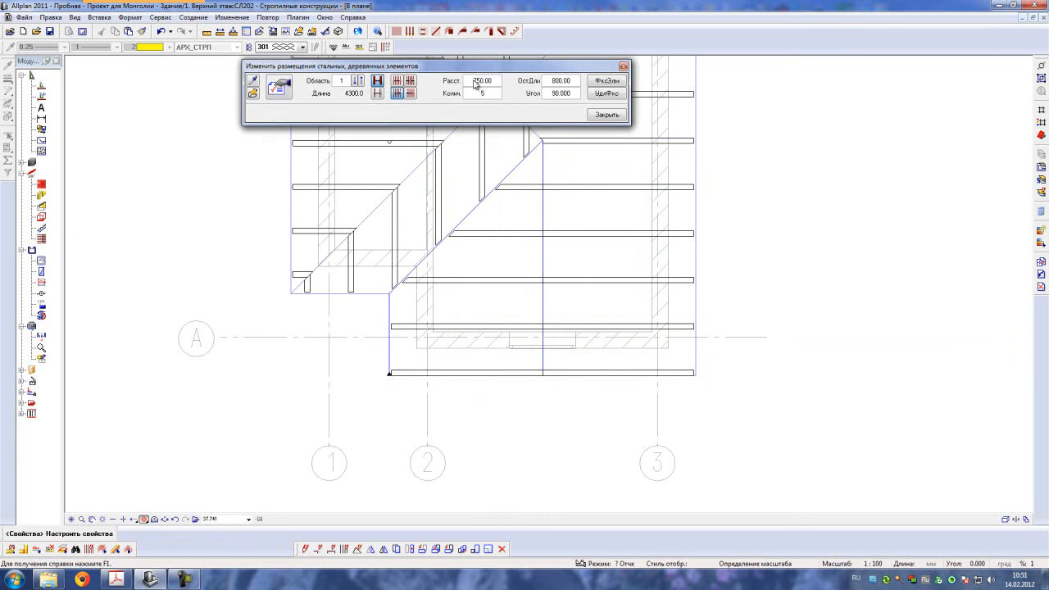
{"action": "left_click", "coordinate": [611, 115]}
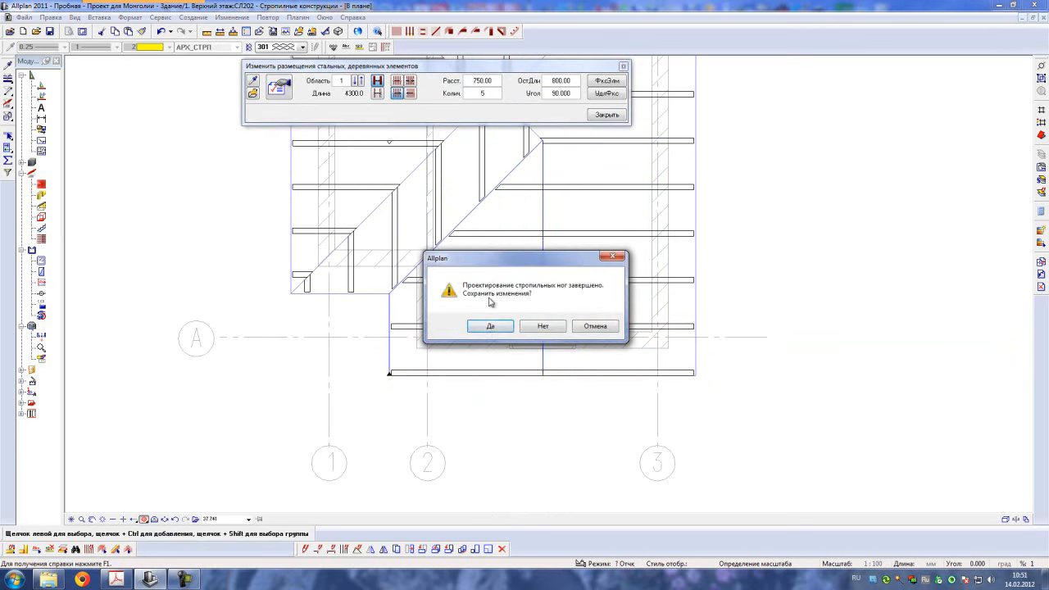
{"action": "left_click", "coordinate": [489, 327]}
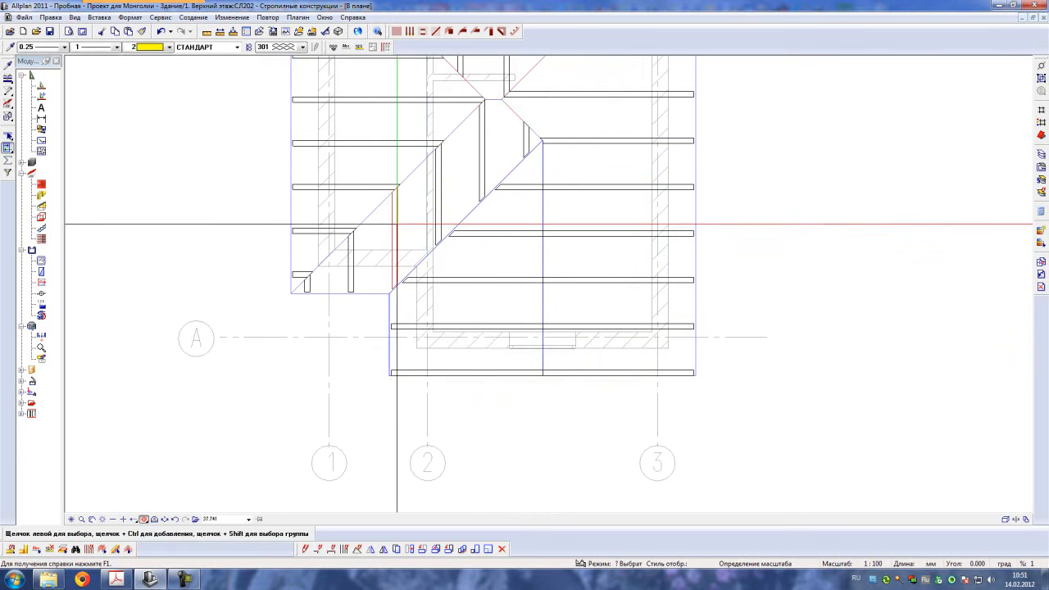
- Set the spacing of the rafters on the slope facing axis А between axes 1 and 2 to 750 mm and save
{"action": "left_click", "coordinate": [397, 224]}
{"action": "left_click", "coordinate": [479, 81]}
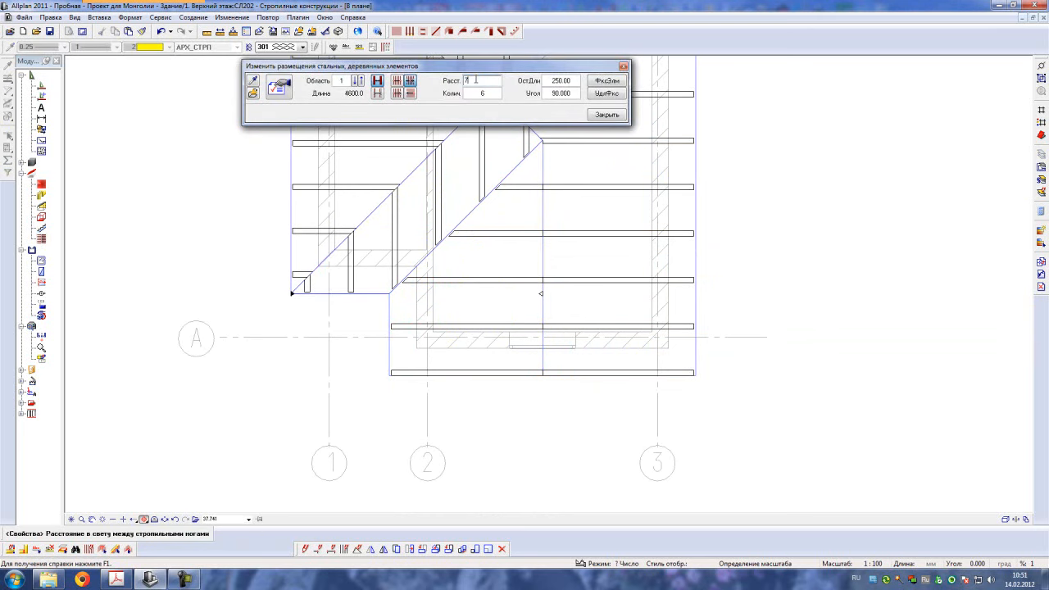
{"action": "key", "text": "Return"}
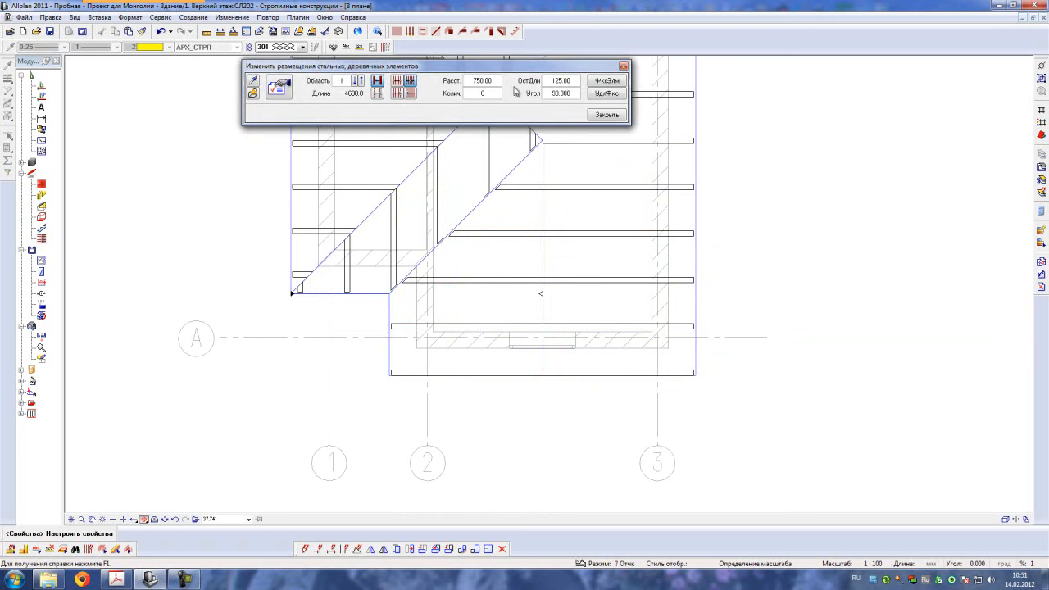
{"action": "left_click", "coordinate": [611, 115]}
{"action": "left_click", "coordinate": [489, 327]}
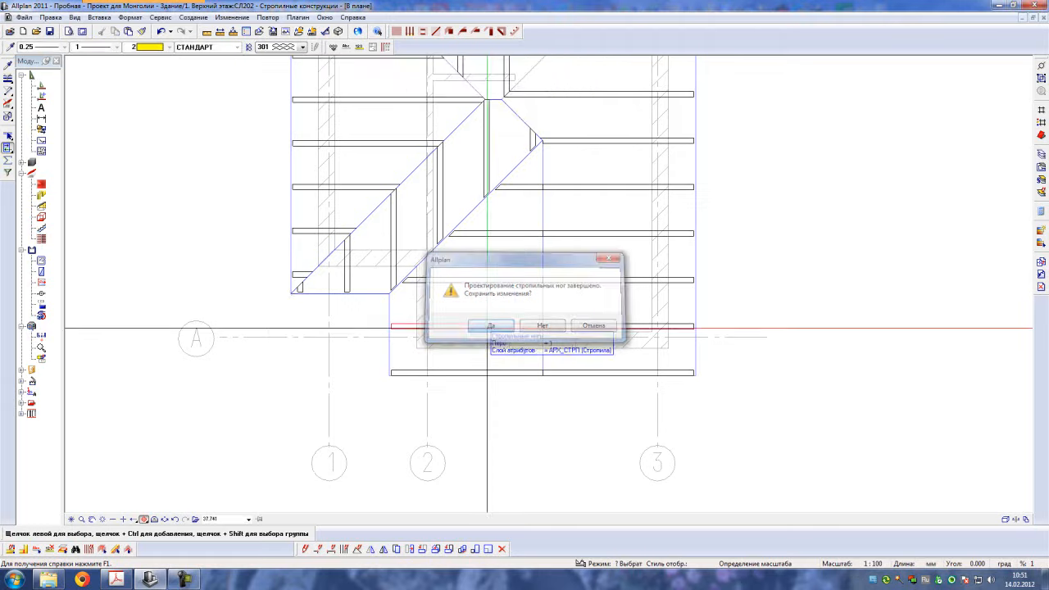
- Switch off drawing file 200, load file 201 (Крыша) as a reference, and arrange the drawing in three view windows
{"action": "scroll", "coordinate": [487, 345], "scroll_direction": "up", "scroll_amount": 2}
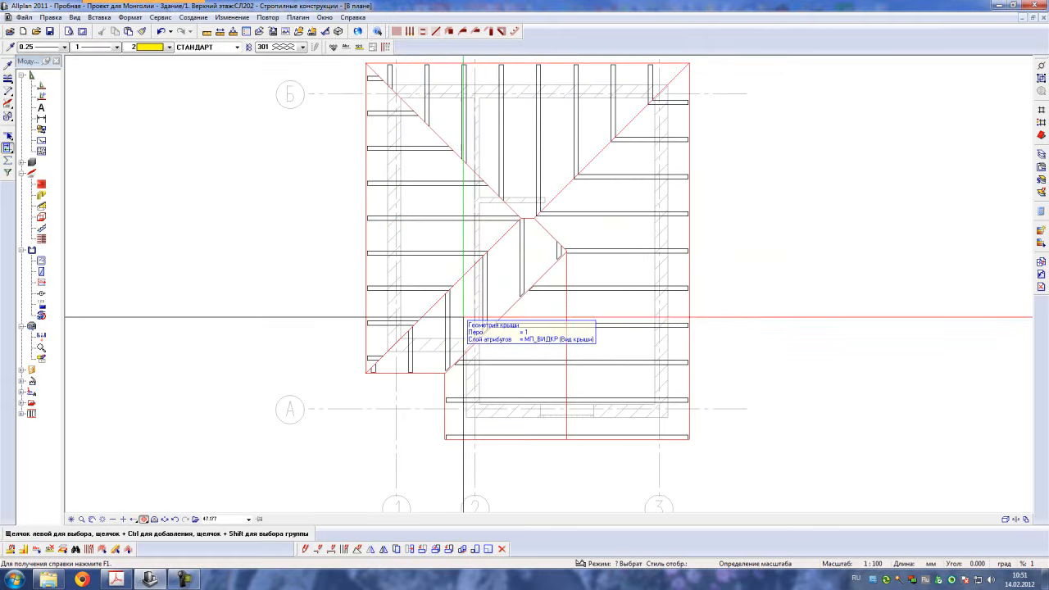
{"action": "scroll", "coordinate": [462, 298], "scroll_direction": "down", "scroll_amount": 2}
{"action": "middle_click_drag", "start_coordinate": [718, 353], "coordinate": [671, 358]}
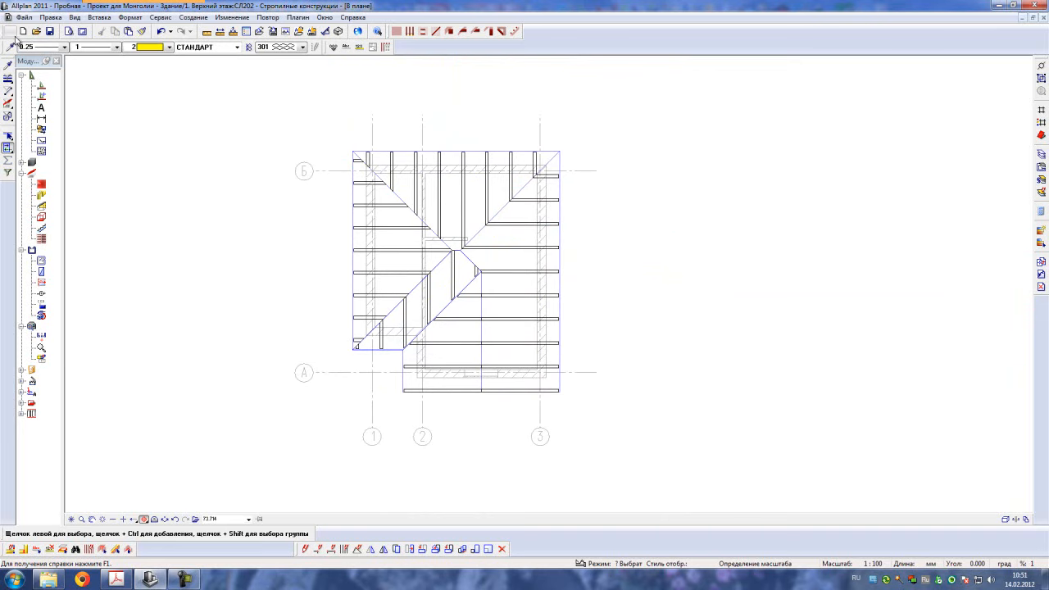
{"action": "left_click", "coordinate": [11, 31]}
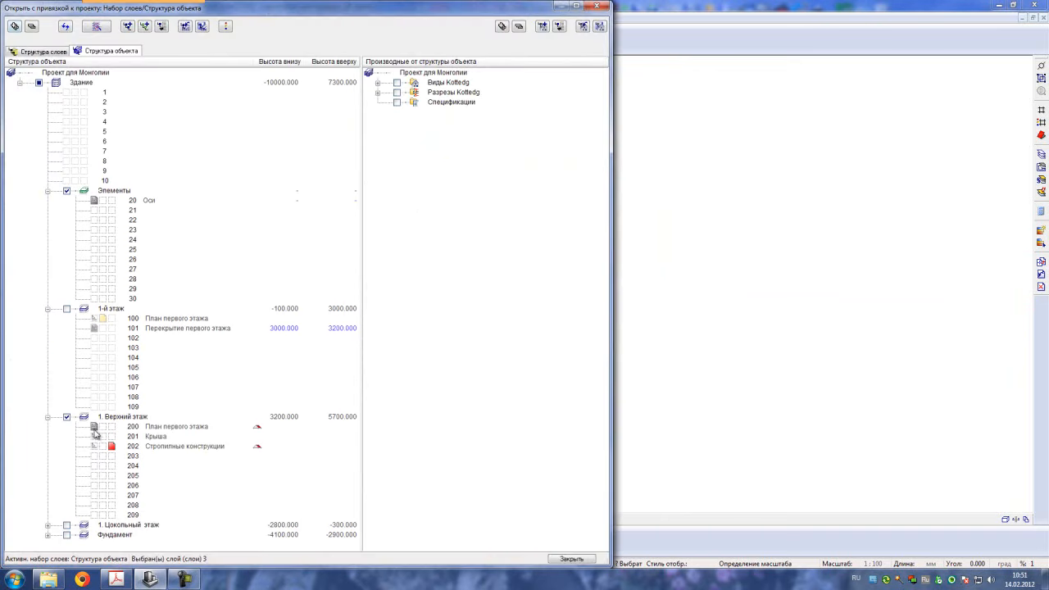
{"action": "left_click", "coordinate": [564, 562]}
{"action": "scroll", "coordinate": [347, 217], "scroll_direction": "up", "scroll_amount": 2}
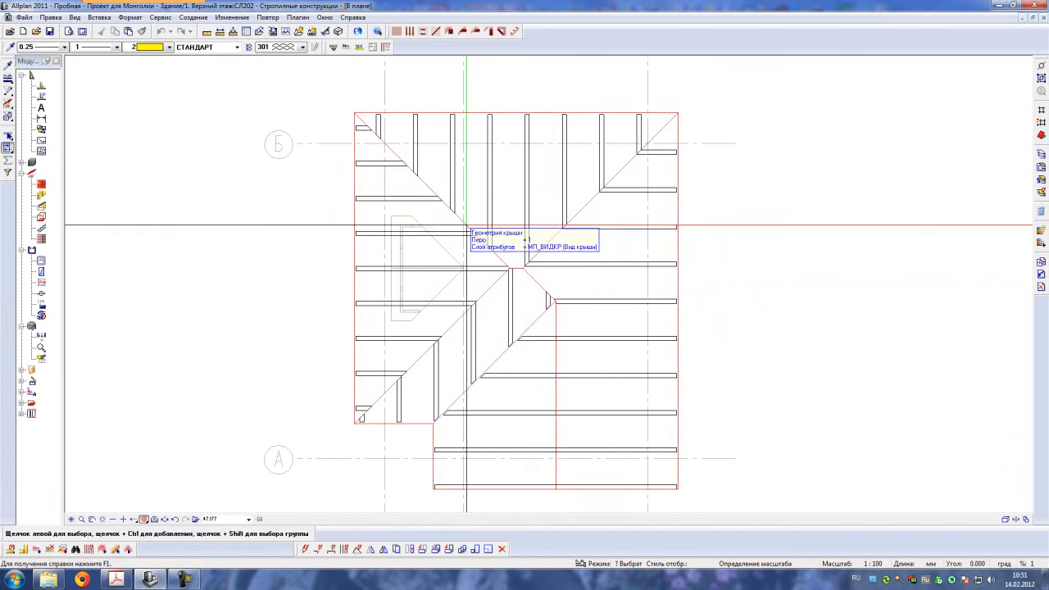
{"action": "left_click", "coordinate": [326, 16]}
{"action": "left_click", "coordinate": [351, 104]}
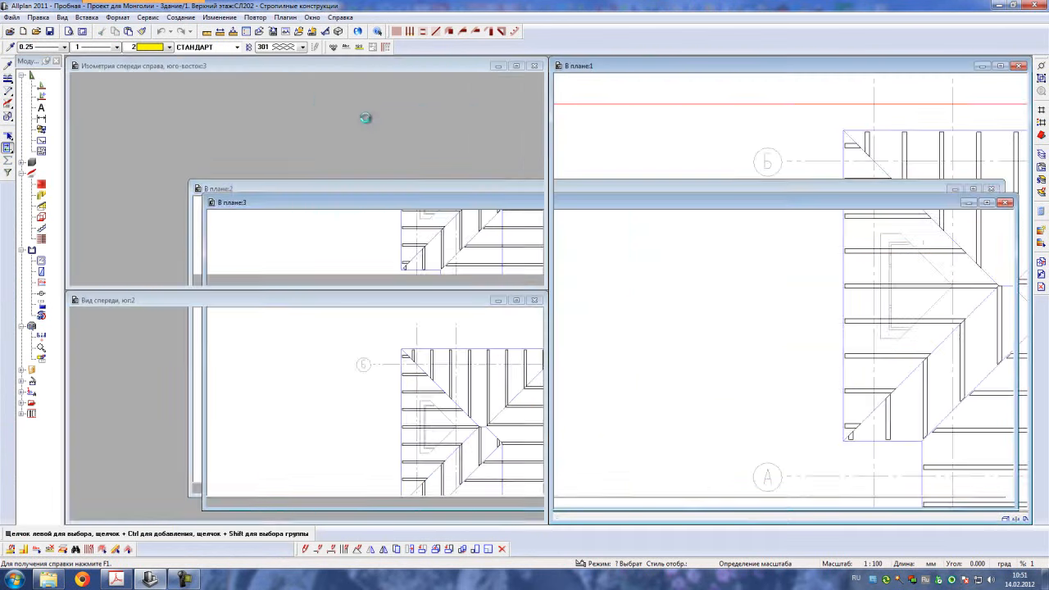
- Switch off drawing file 201 and separate the roof planes from the plane model
{"action": "left_click", "coordinate": [12, 31]}
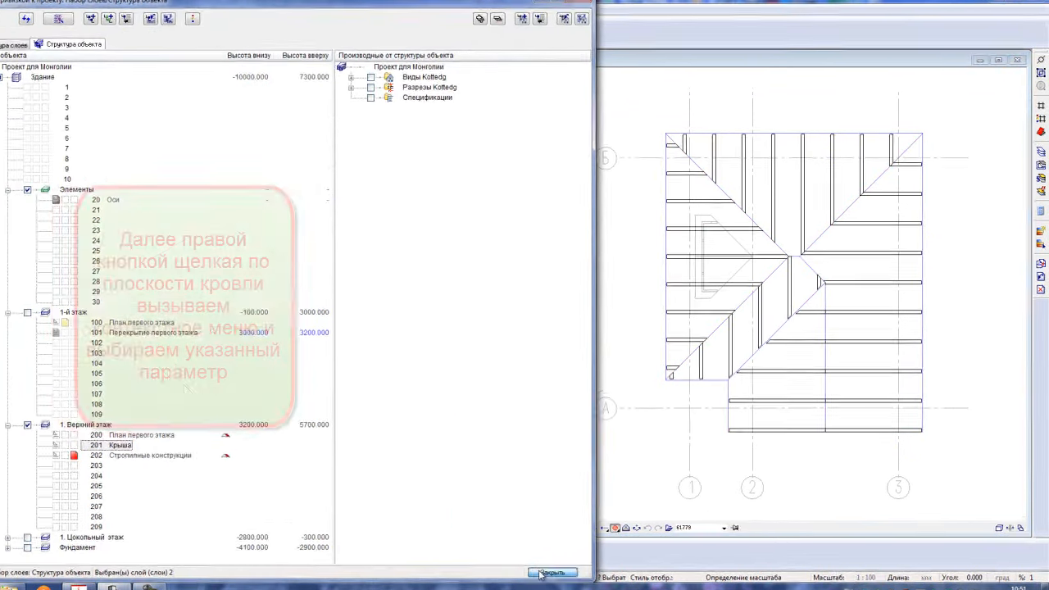
{"action": "left_click", "coordinate": [571, 558]}
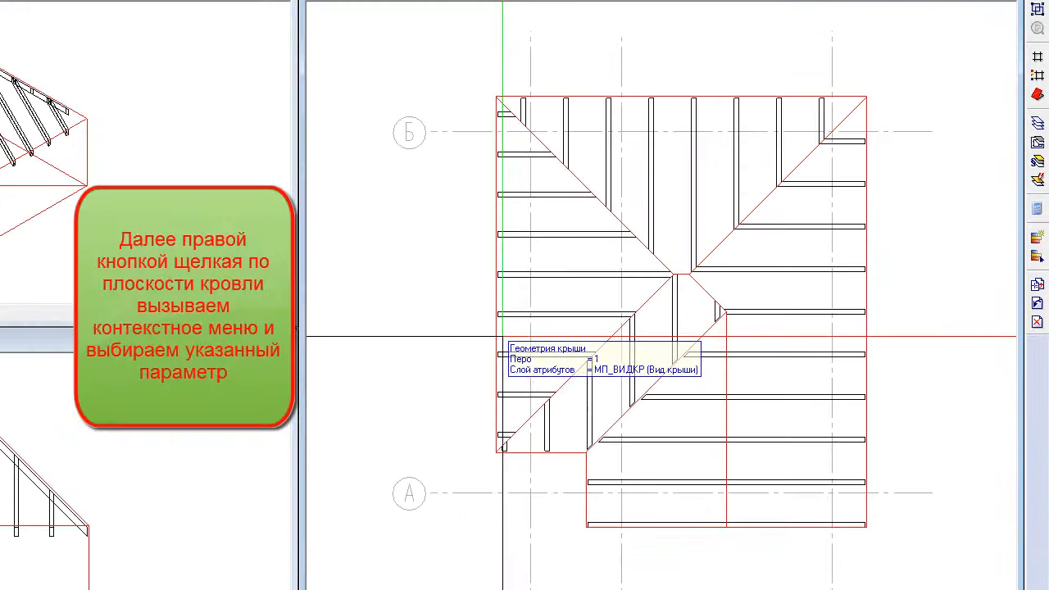
{"action": "right_click", "coordinate": [502, 336]}
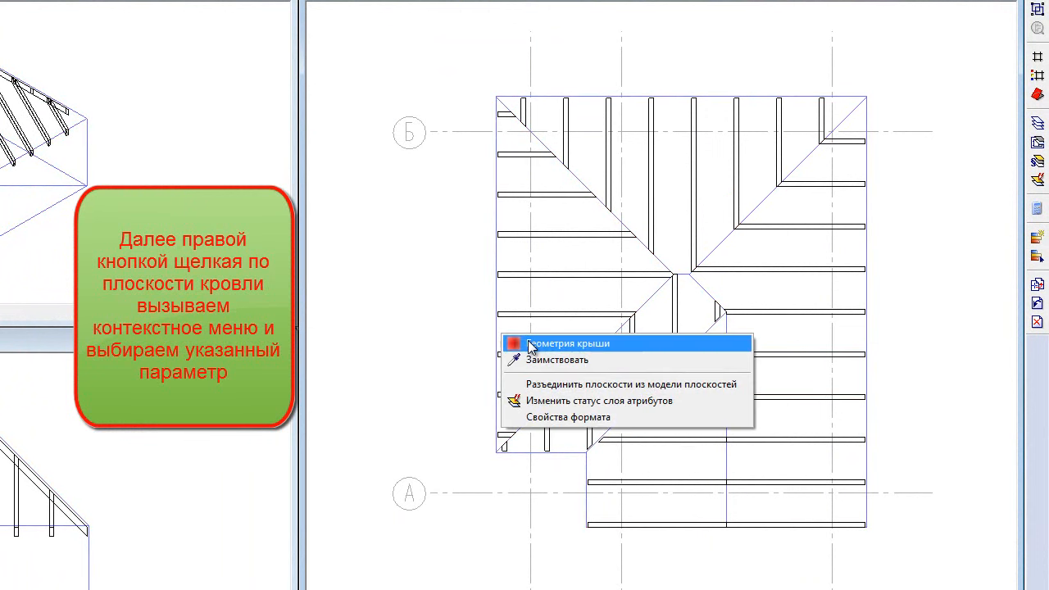
{"action": "left_click", "coordinate": [525, 384]}
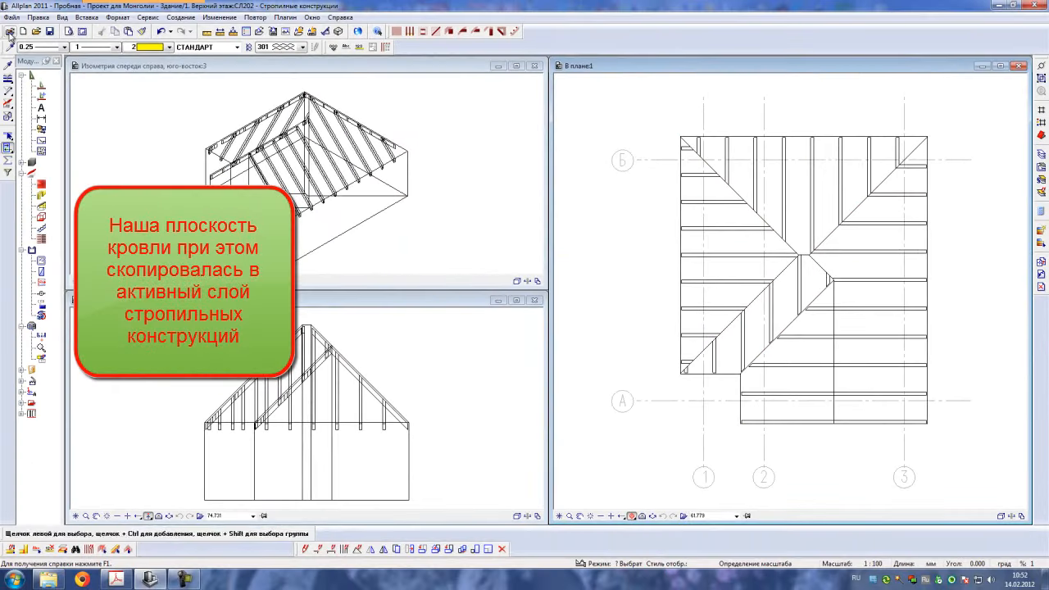
- Load drawing file 201 (Крыша) as a reference behind the active file 202
{"action": "left_click", "coordinate": [10, 32]}
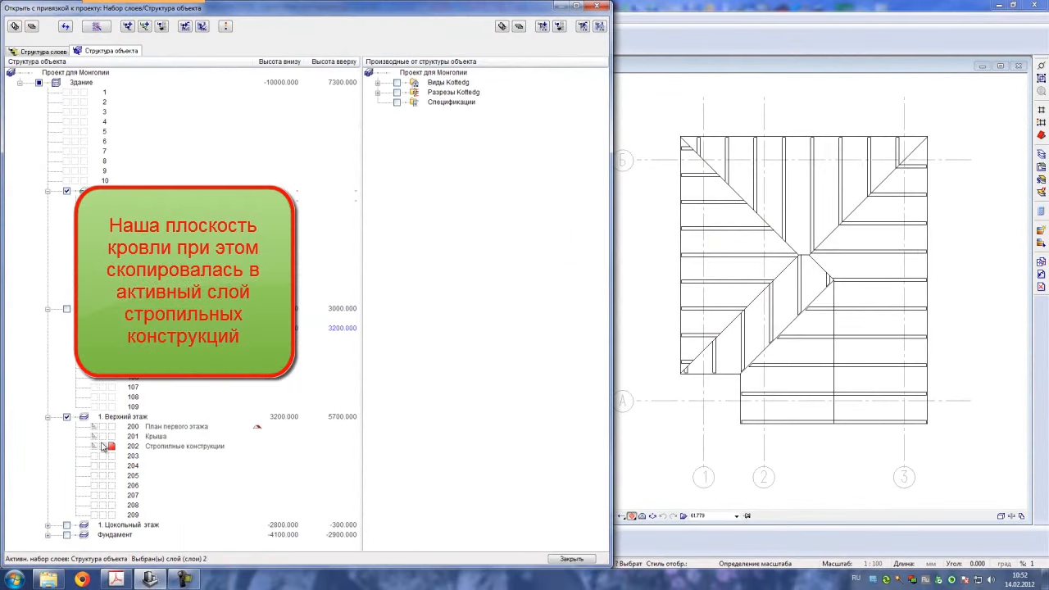
{"action": "left_click", "coordinate": [567, 559]}
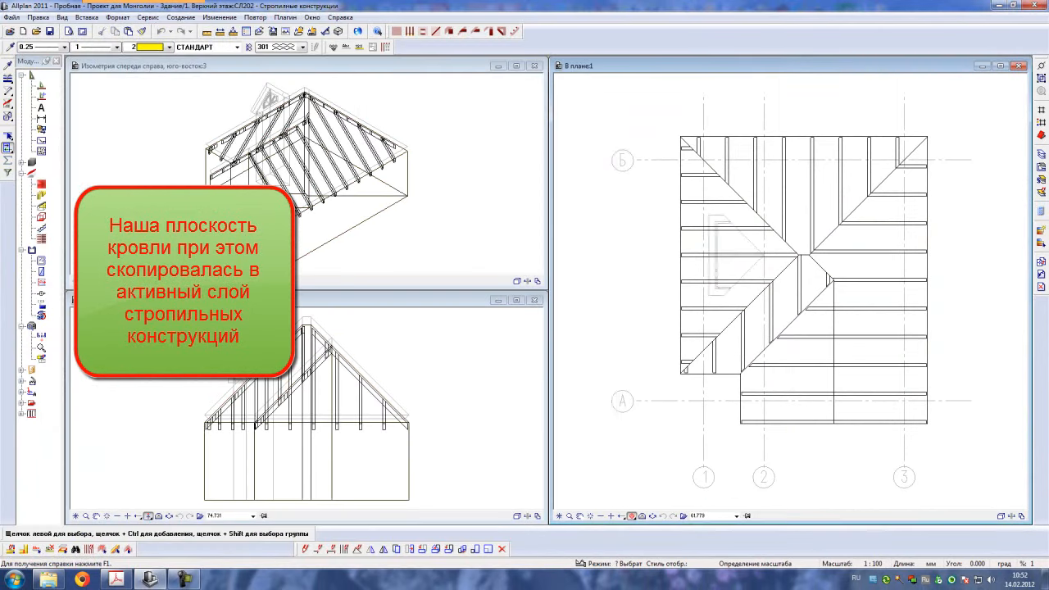
{"action": "scroll", "coordinate": [751, 242], "scroll_direction": "up", "scroll_amount": 3}
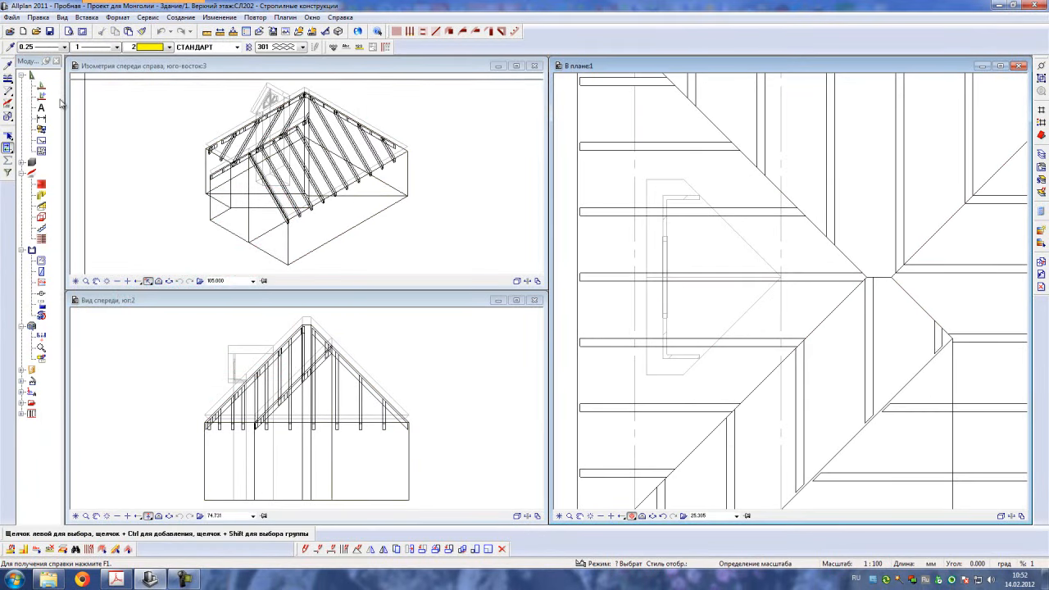
- Insert a dormer with 45° slopes and 7500 eaves height into the roof, traced over the reference dormer, and switch off drawing file 201
{"action": "left_click", "coordinate": [41, 184]}
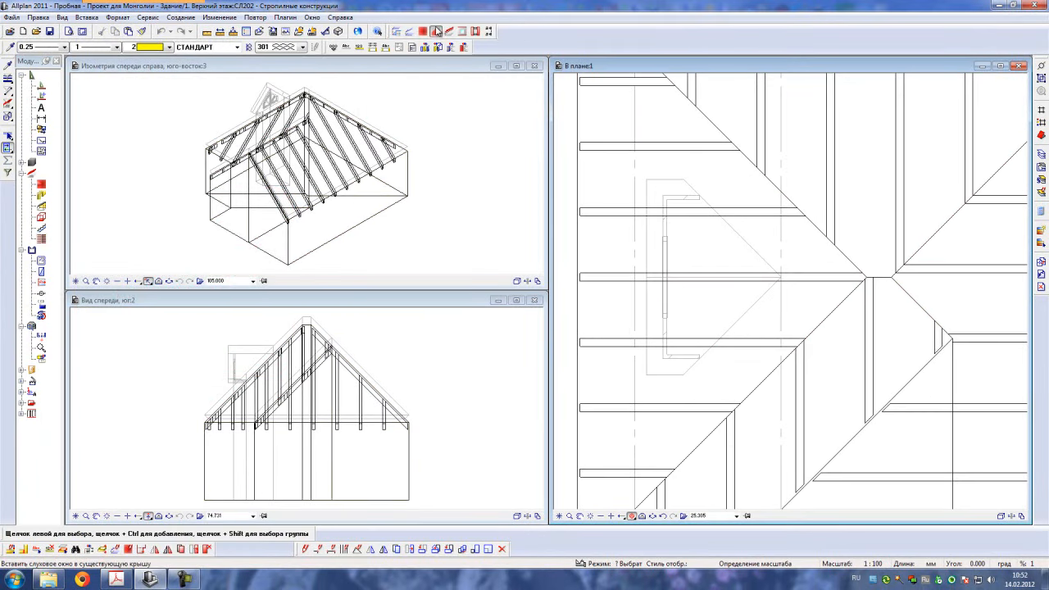
{"action": "left_click", "coordinate": [437, 31]}
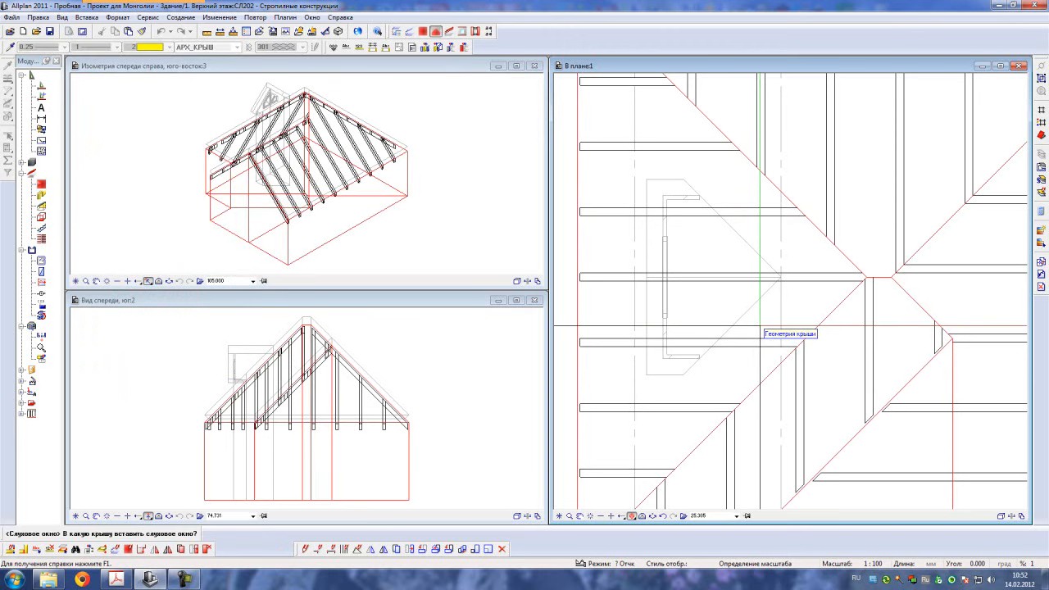
{"action": "left_click", "coordinate": [760, 326]}
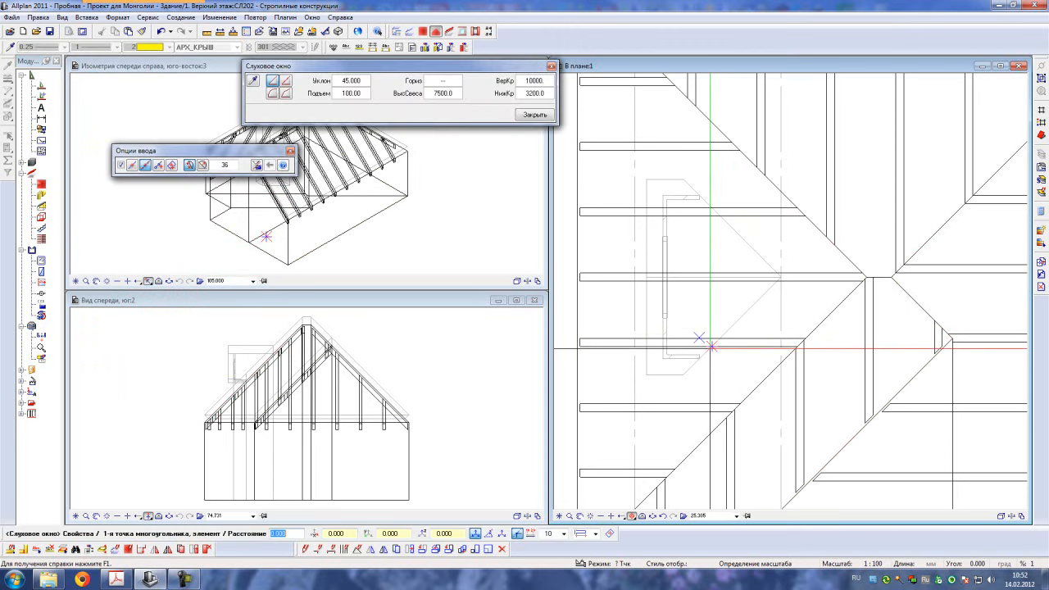
{"action": "scroll", "coordinate": [711, 346], "scroll_direction": "up", "scroll_amount": 3}
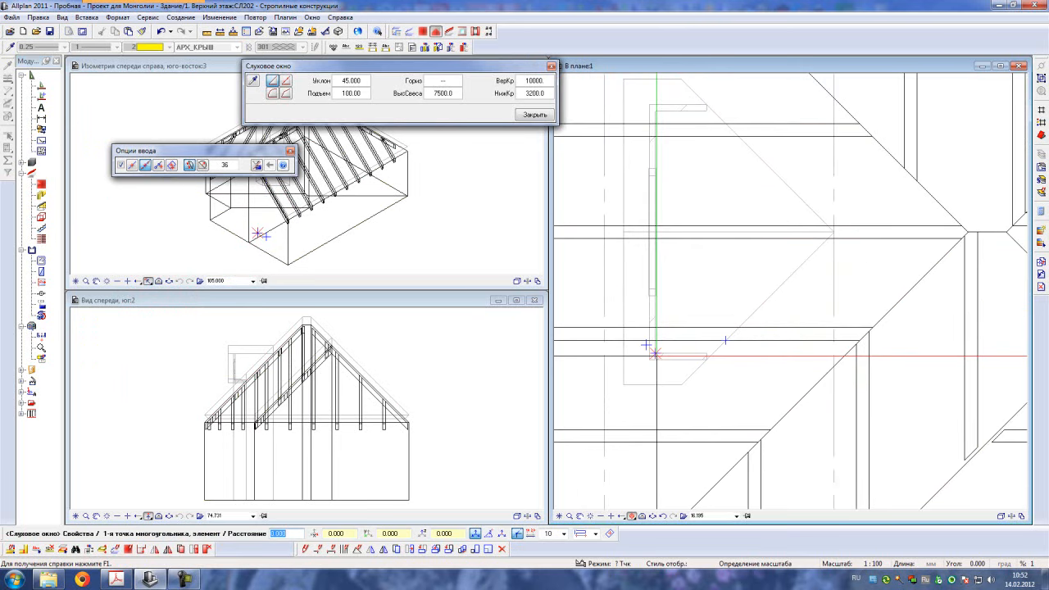
{"action": "left_click", "coordinate": [656, 353]}
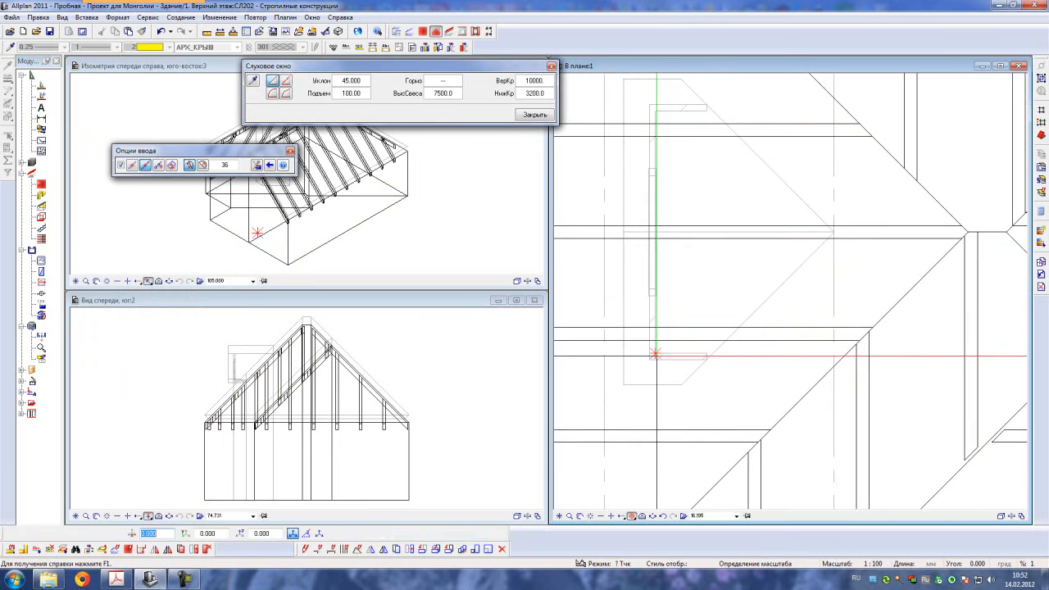
{"action": "left_click", "coordinate": [823, 222]}
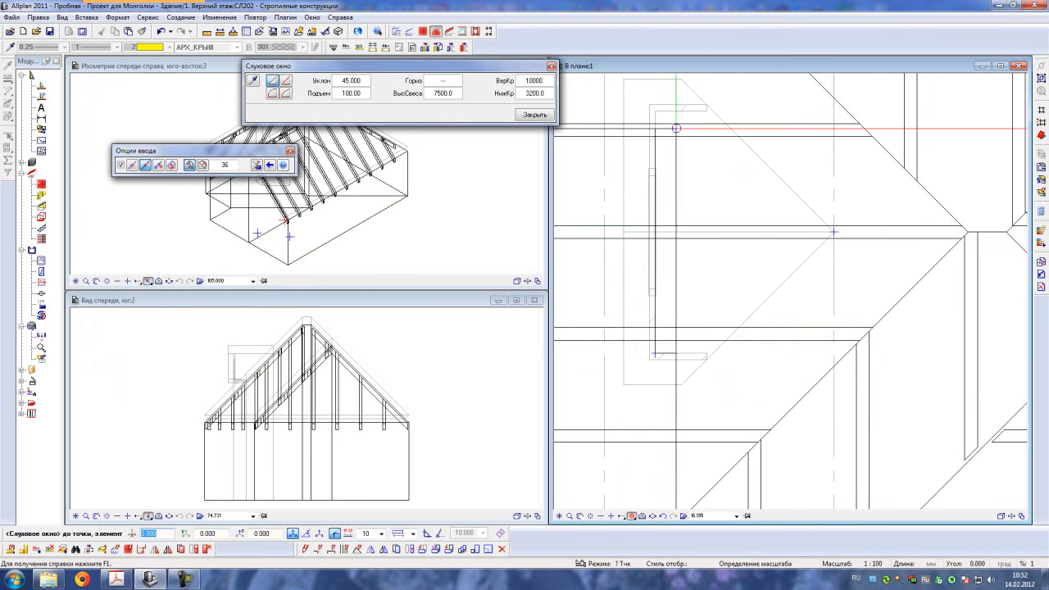
{"action": "left_click", "coordinate": [834, 110]}
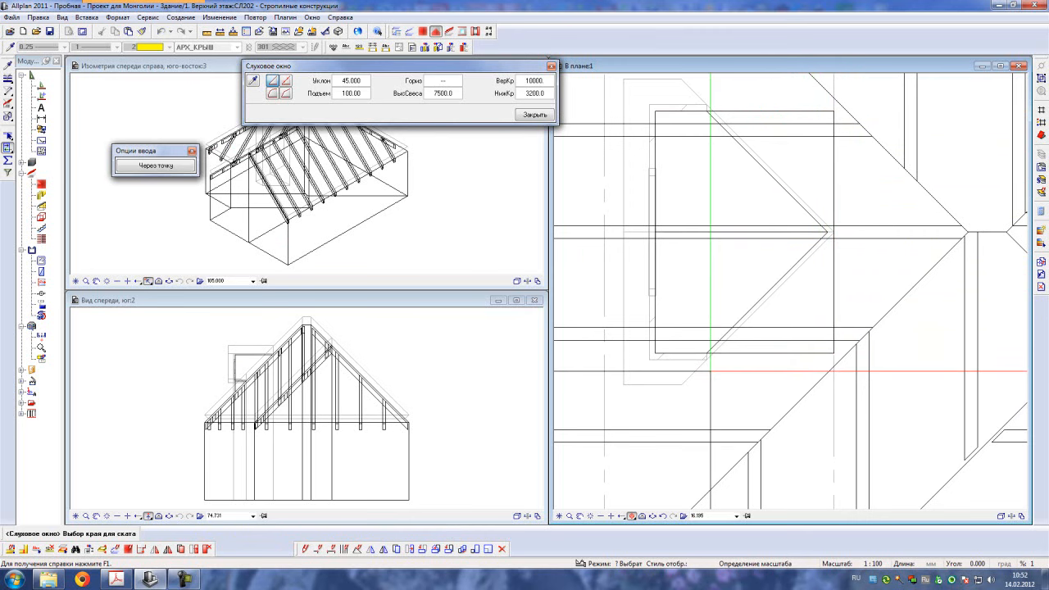
{"action": "key", "text": "Escape"}
{"action": "scroll", "coordinate": [581, 180], "scroll_direction": "down", "scroll_amount": 4}
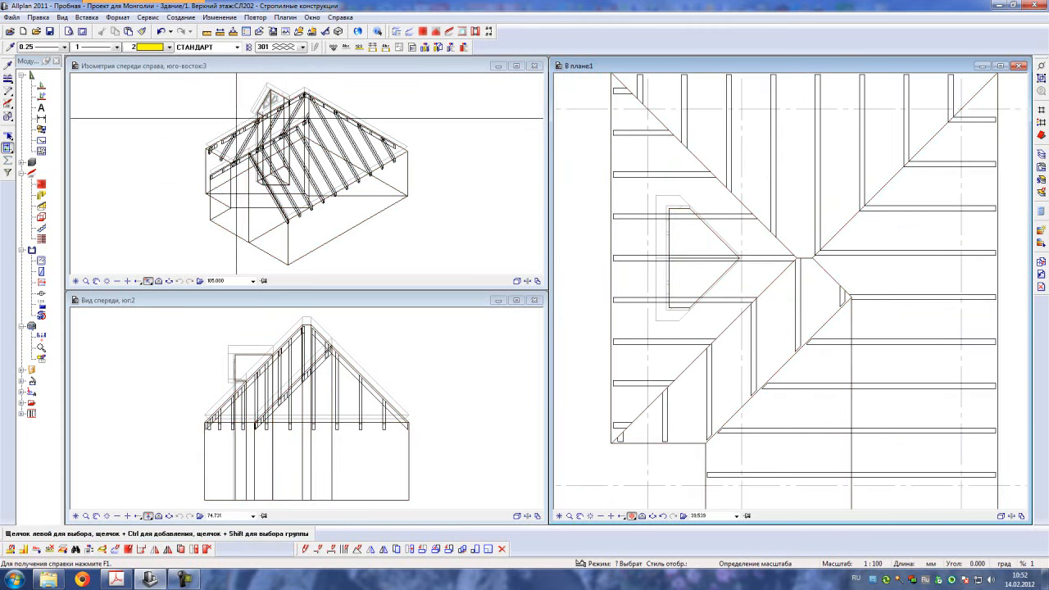
{"action": "left_click", "coordinate": [12, 32]}
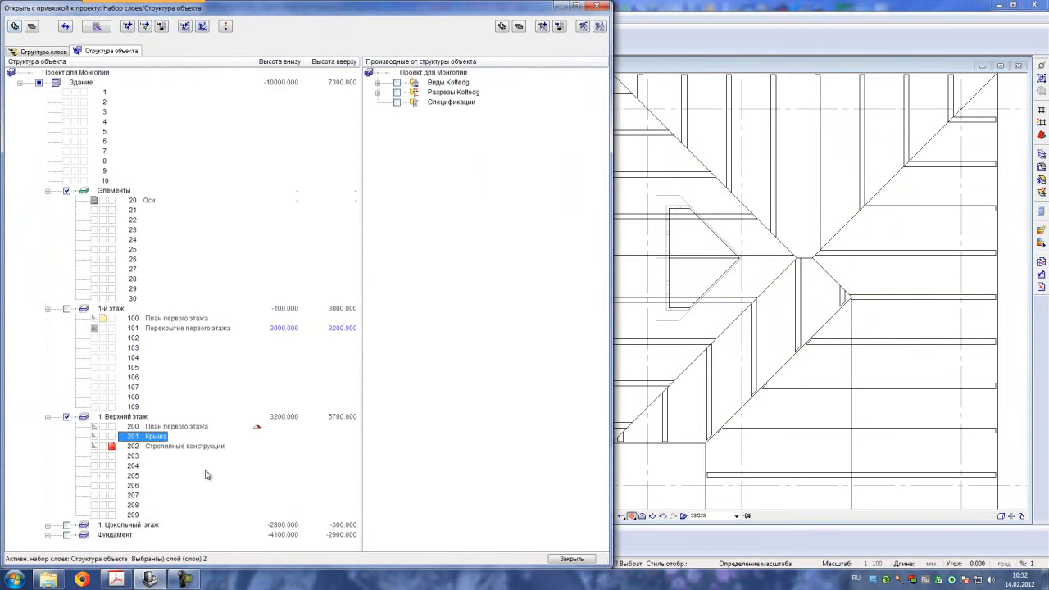
{"action": "left_click", "coordinate": [560, 561]}
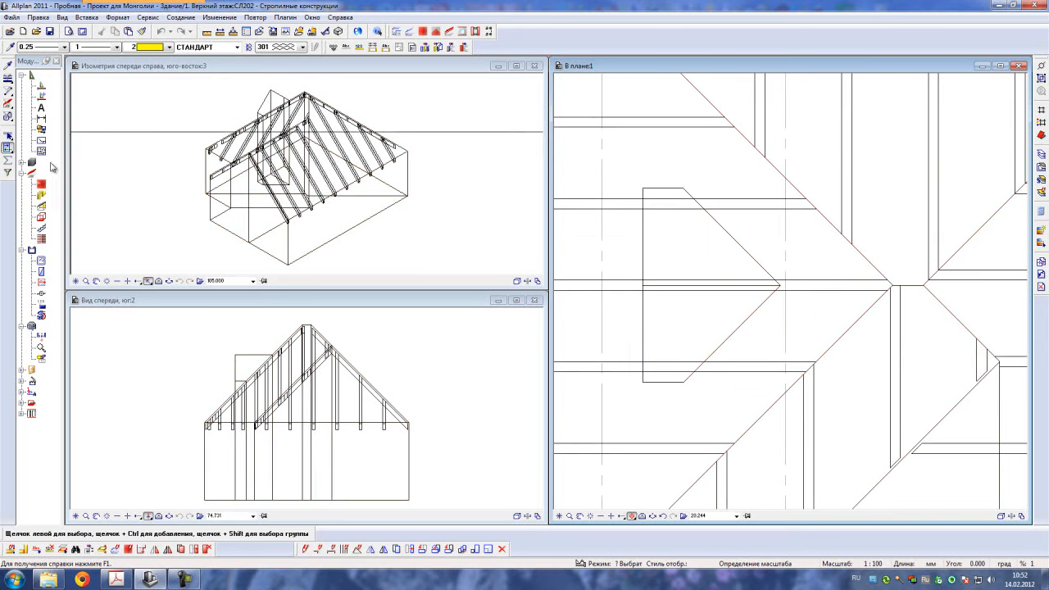
- Place a strut at the rear tip of the dormer, between the two rafters flanking the dormer
{"action": "left_click", "coordinate": [41, 238]}
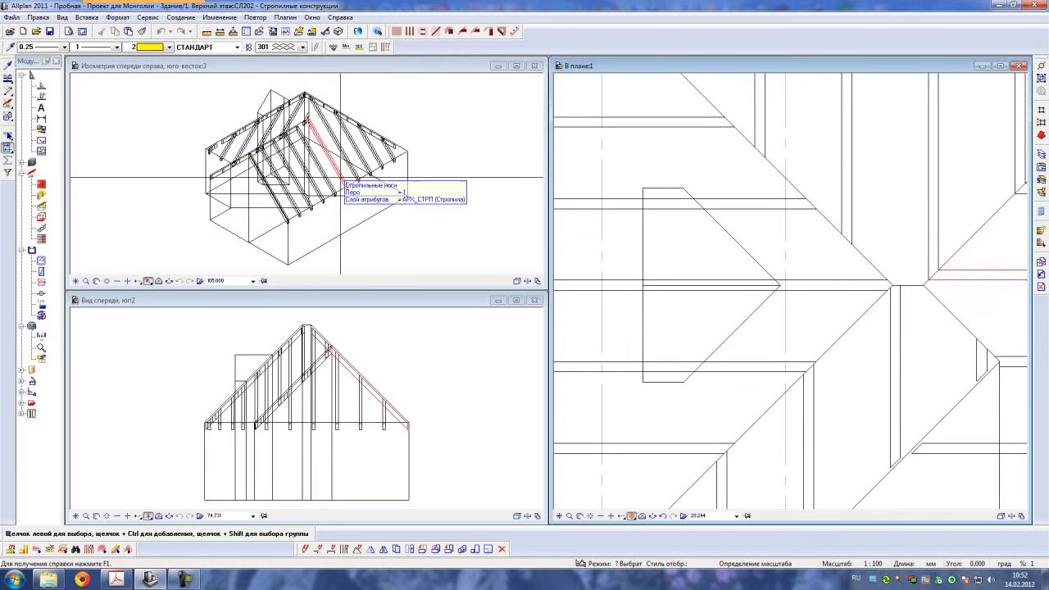
{"action": "left_click", "coordinate": [423, 31]}
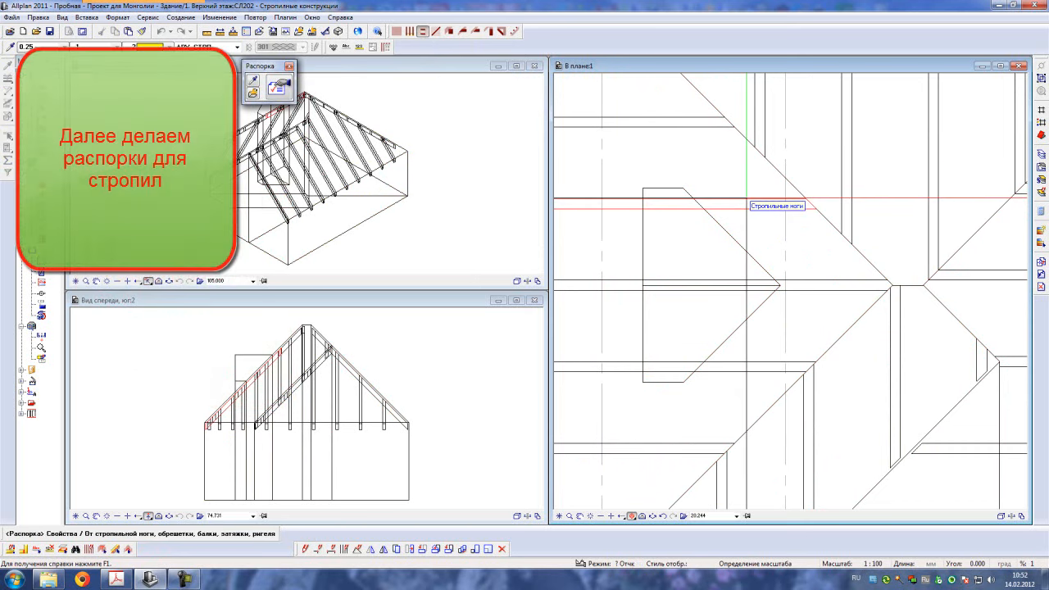
{"action": "left_click", "coordinate": [746, 199]}
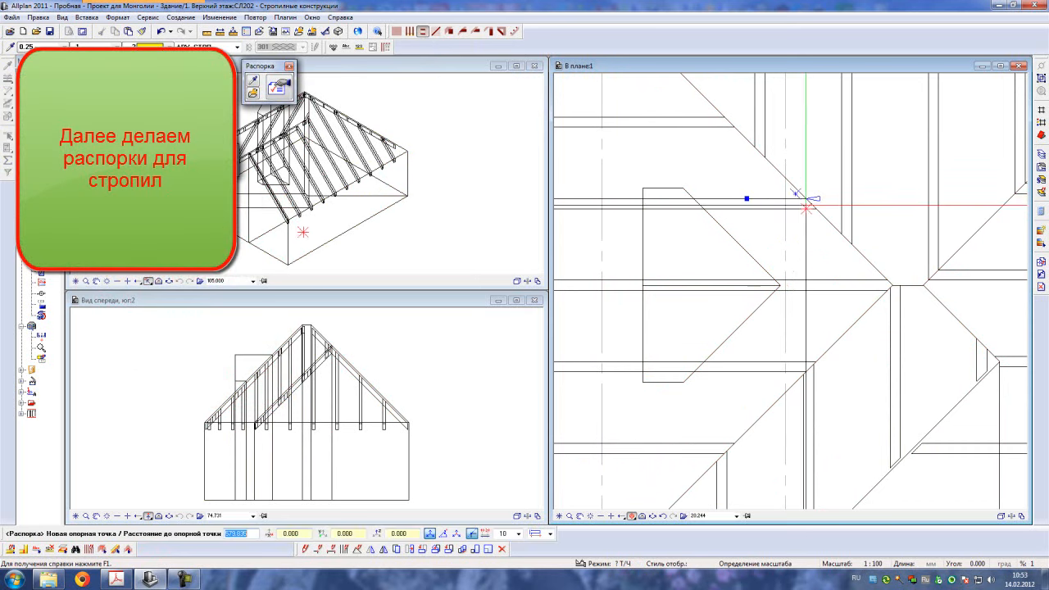
{"action": "left_click", "coordinate": [780, 285]}
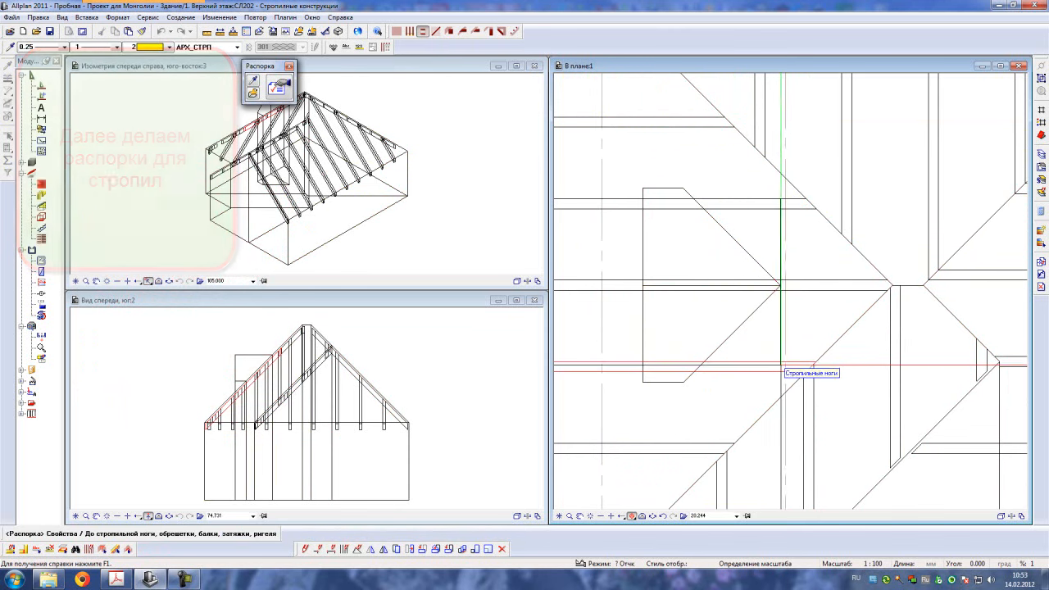
{"action": "left_click", "coordinate": [781, 368]}
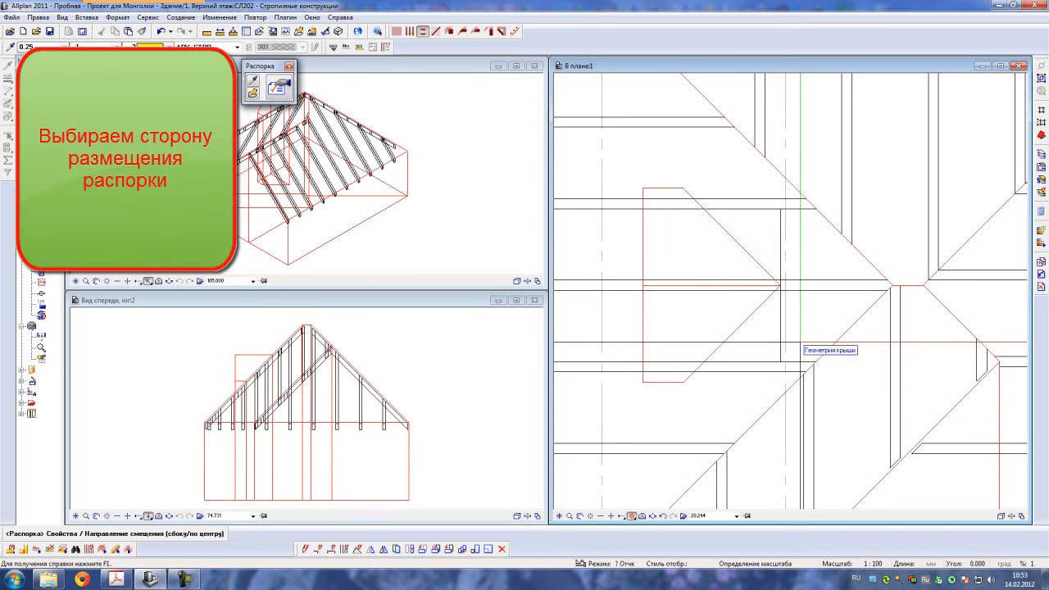
{"action": "left_click", "coordinate": [801, 344]}
- Place a second strut between the same two rafters, just outside the dormer's front edge
{"action": "middle_click_drag", "start_coordinate": [675, 382], "coordinate": [763, 383]}
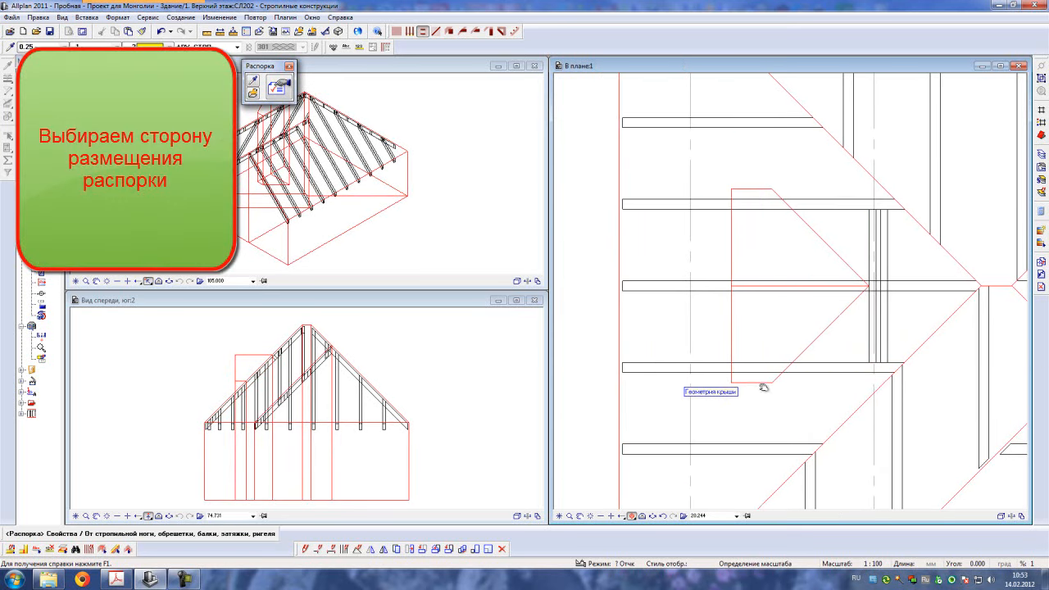
{"action": "left_click", "coordinate": [763, 383]}
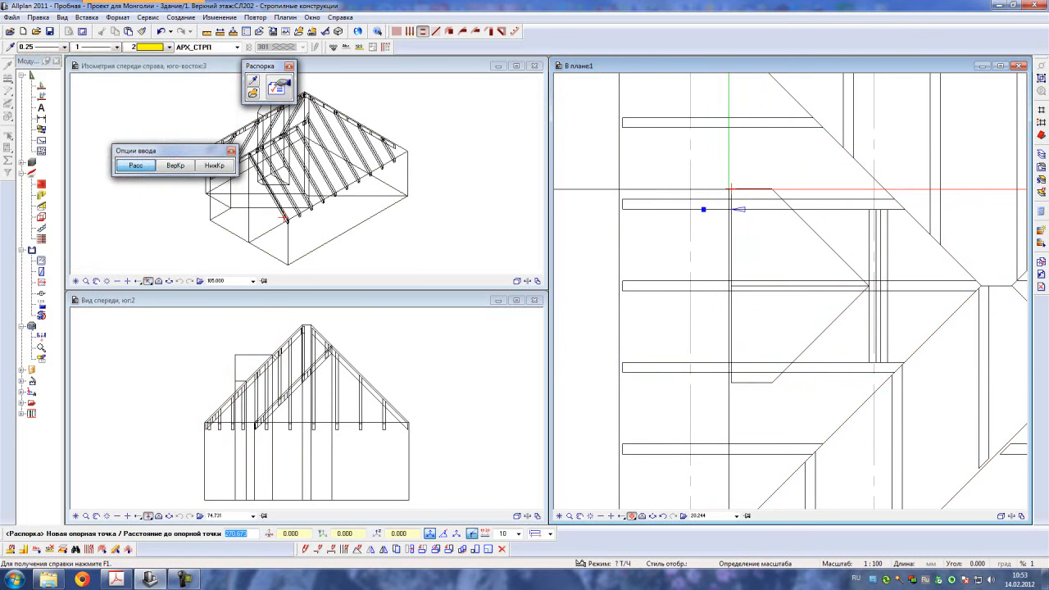
{"action": "type", "text": "0"}
{"action": "key", "text": "Return"}
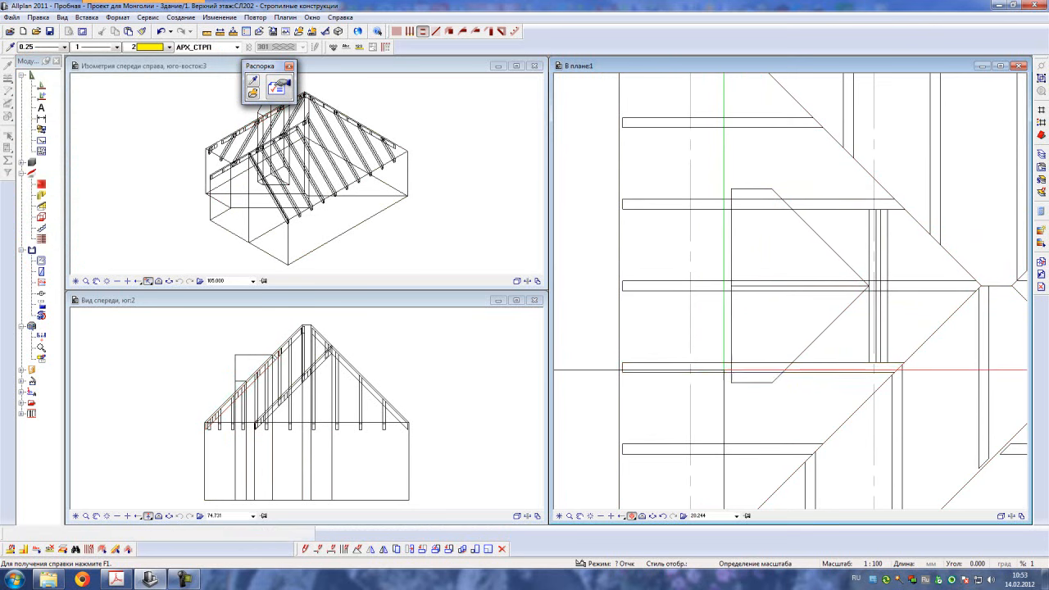
{"action": "left_click", "coordinate": [724, 368]}
{"action": "left_click", "coordinate": [724, 336]}
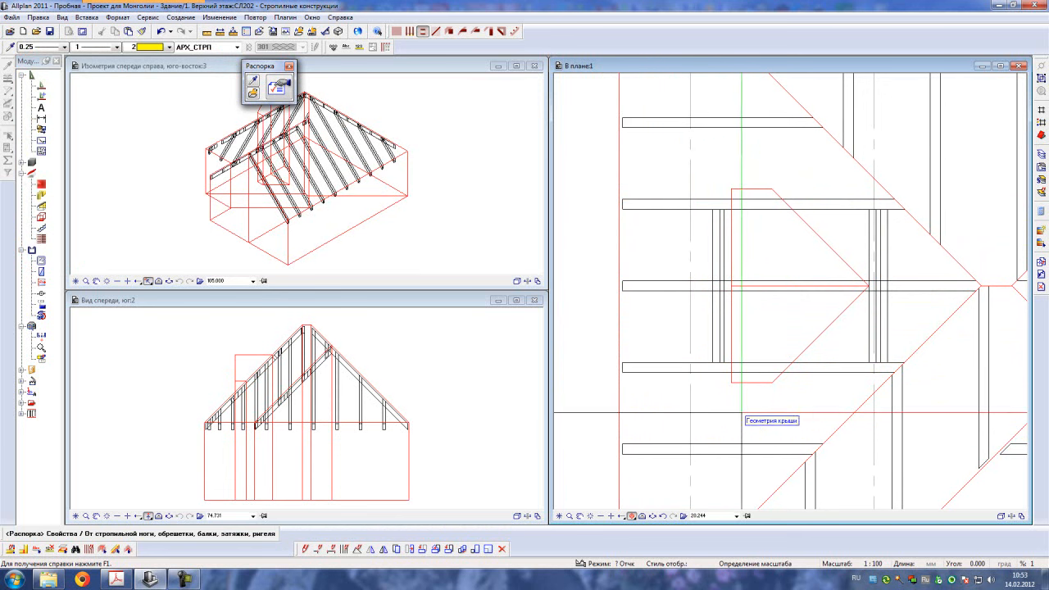
- Delete the middle rafter's piece inside the dormer opening and check the rafter structure in the 3D animation view
{"action": "key", "text": "Escape"}
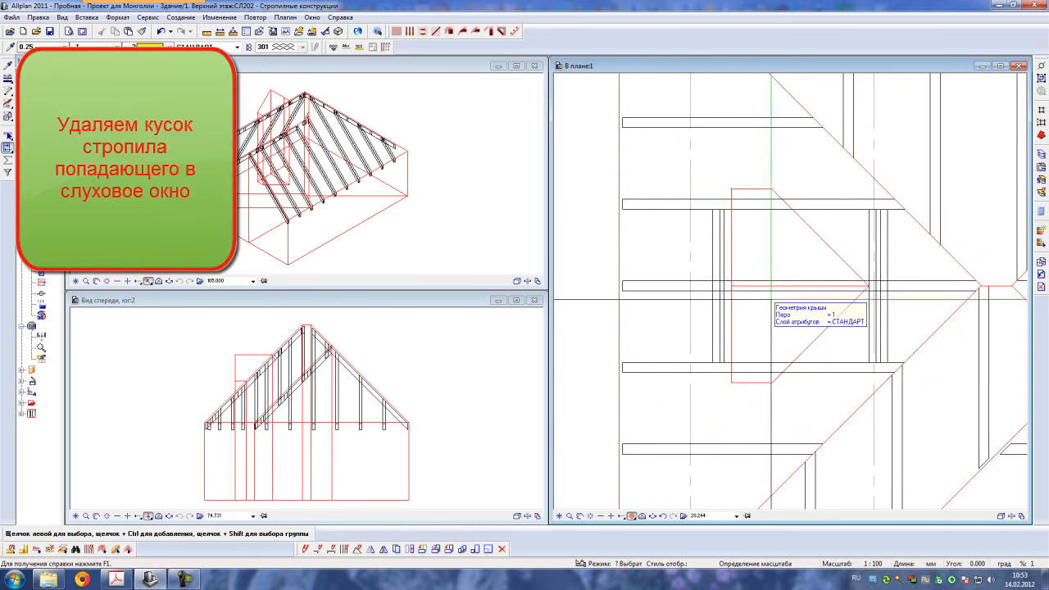
{"action": "key", "text": "Delete"}
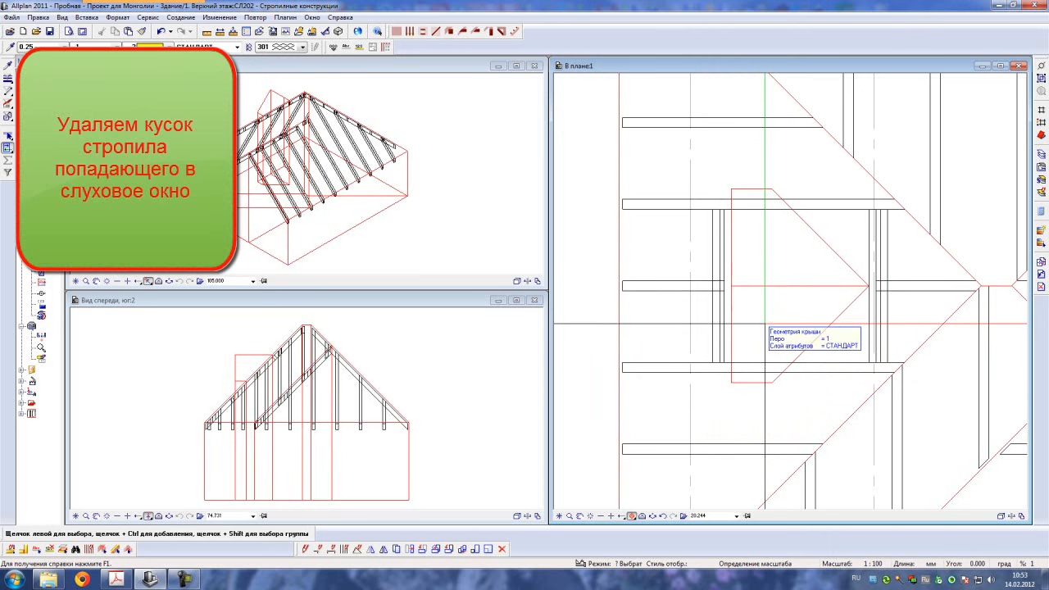
{"action": "key", "text": "F4"}
{"action": "left_click_drag", "start_coordinate": [665, 422], "coordinate": [702, 350]}
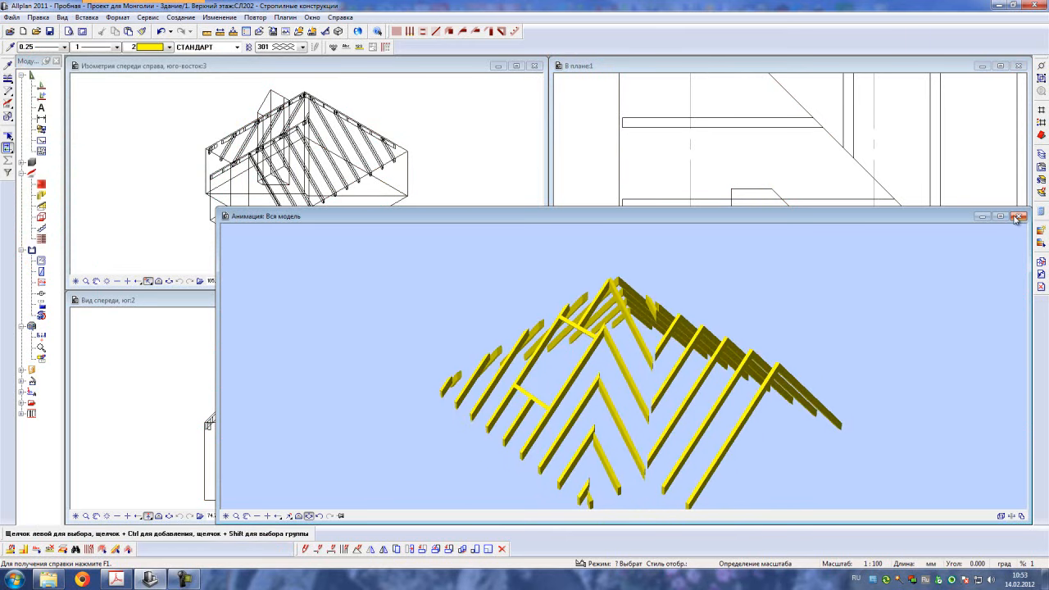
{"action": "left_click", "coordinate": [1016, 218]}
- With the 100/160 hip rafter profile, place centred rafters along the side wing's ridge, the short sloping edge joining it, and the hip toward axes Б and 3
{"action": "scroll", "coordinate": [620, 244], "scroll_direction": "down", "scroll_amount": 3}
{"action": "middle_click_drag", "start_coordinate": [798, 292], "coordinate": [759, 267]}
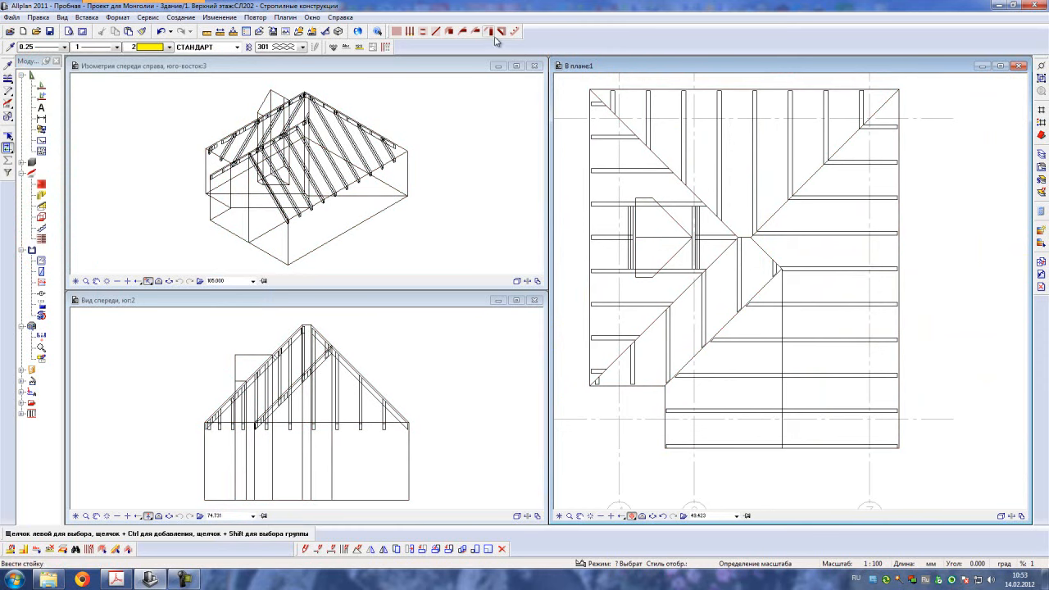
{"action": "left_click", "coordinate": [435, 31]}
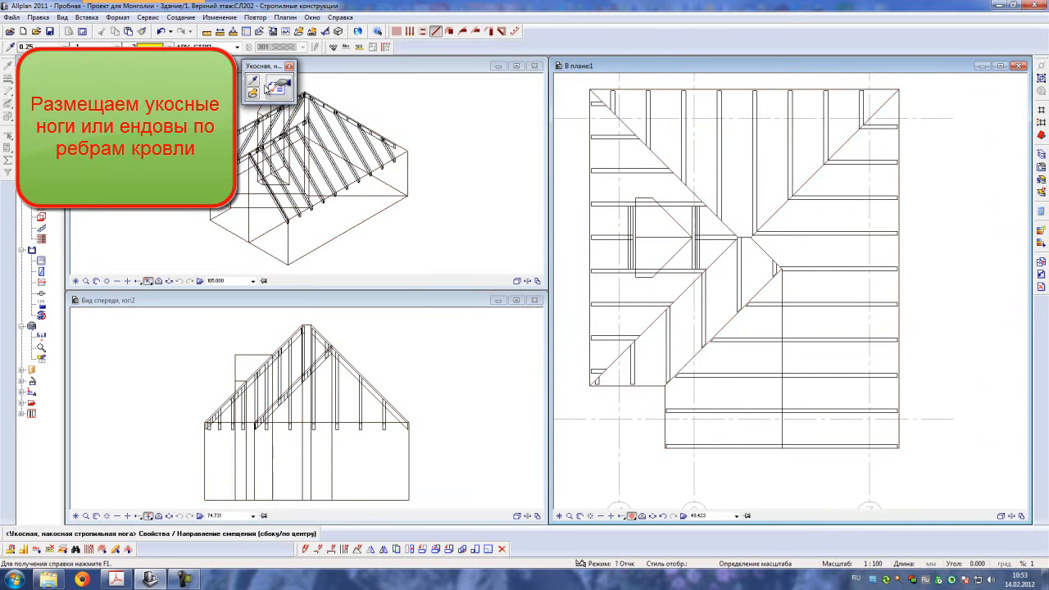
{"action": "left_click", "coordinate": [277, 88]}
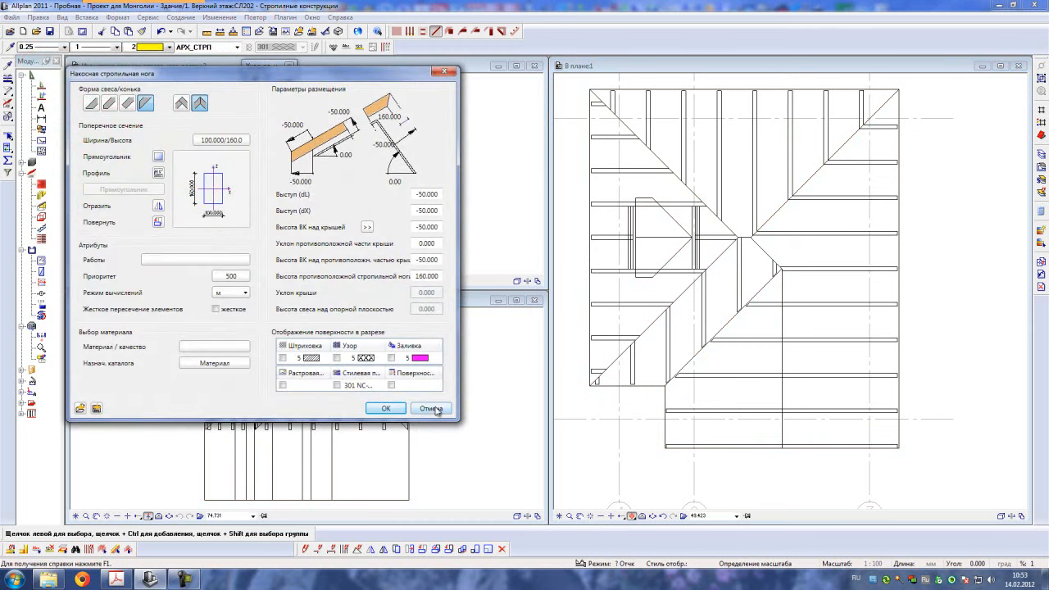
{"action": "left_click", "coordinate": [403, 409]}
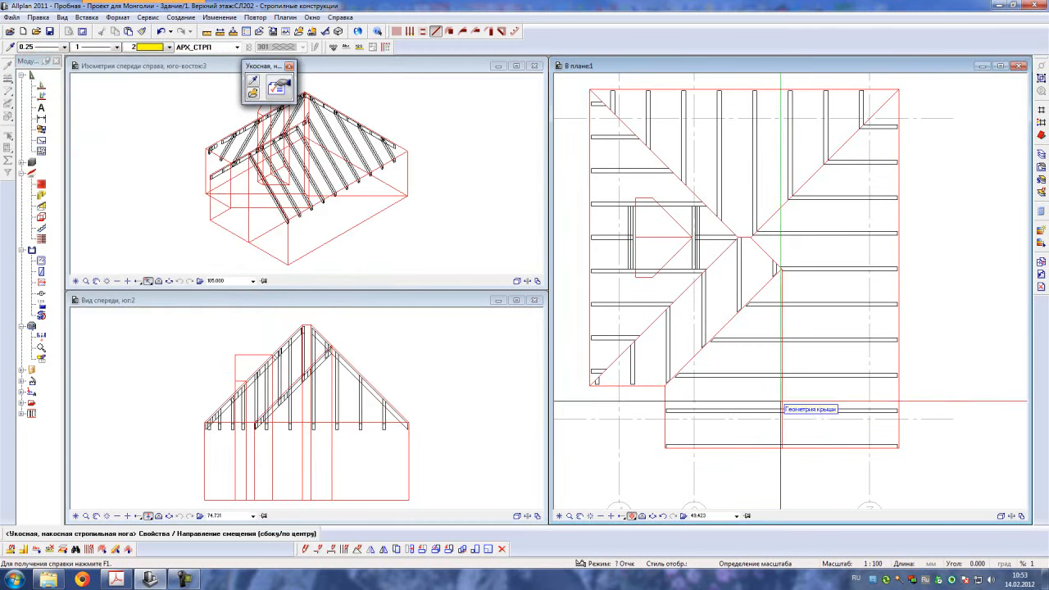
{"action": "scroll", "coordinate": [747, 238], "scroll_direction": "up", "scroll_amount": 3}
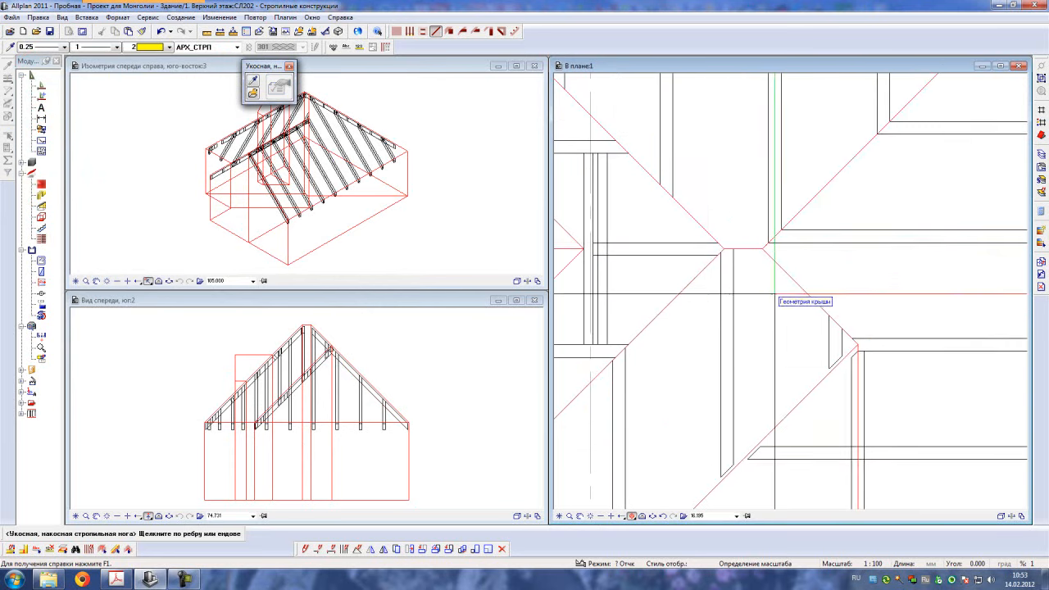
{"action": "left_click", "coordinate": [789, 278]}
{"action": "left_click", "coordinate": [790, 281]}
{"action": "left_click", "coordinate": [802, 212]}
{"action": "left_click", "coordinate": [802, 212]}
- Place centred hip and valley rafters along both hips beside the dormer, the short main ridge and the valley
{"action": "scroll", "coordinate": [760, 230], "scroll_direction": "down", "scroll_amount": 3}
{"action": "scroll", "coordinate": [763, 199], "scroll_direction": "up", "scroll_amount": 3}
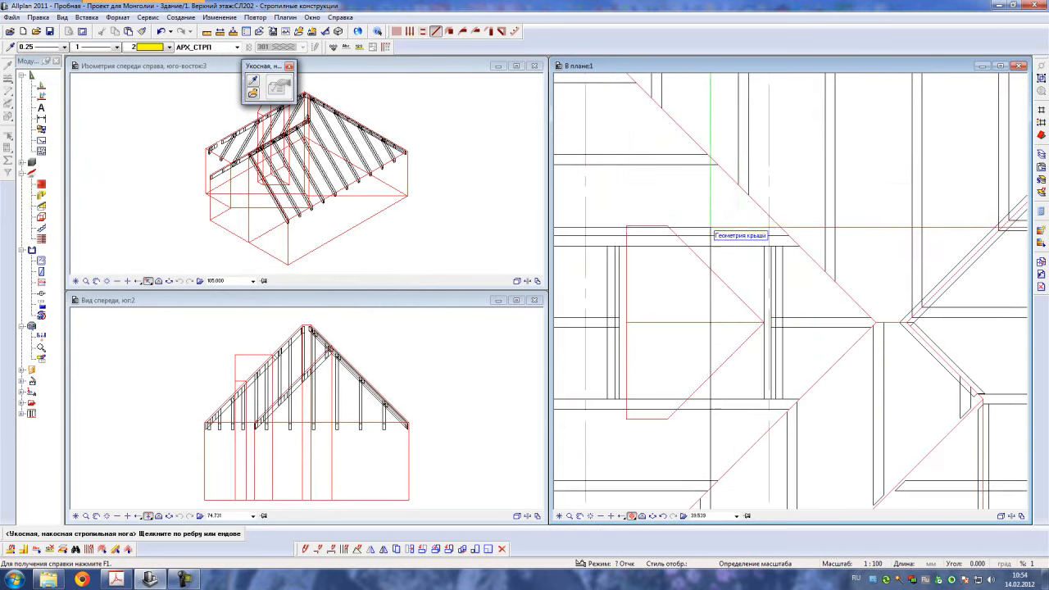
{"action": "left_click", "coordinate": [764, 199]}
{"action": "left_click", "coordinate": [765, 203]}
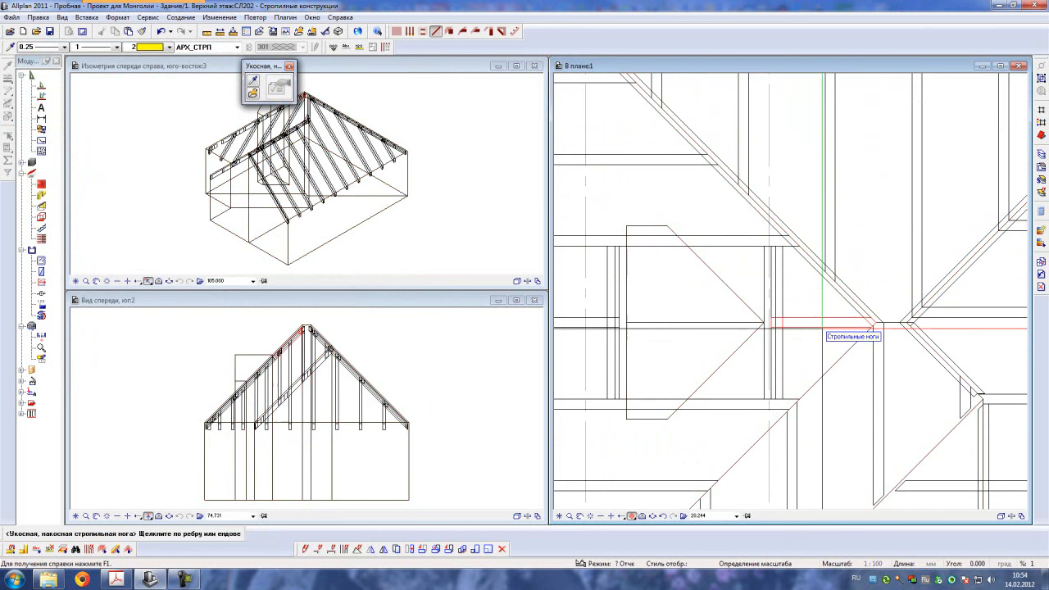
{"action": "left_click", "coordinate": [836, 361]}
{"action": "scroll", "coordinate": [820, 184], "scroll_direction": "up", "scroll_amount": 2}
{"action": "left_click", "coordinate": [835, 258]}
{"action": "left_click", "coordinate": [837, 259]}
{"action": "scroll", "coordinate": [837, 259], "scroll_direction": "down", "scroll_amount": 3}
{"action": "left_click", "coordinate": [832, 341]}
{"action": "left_click", "coordinate": [832, 344]}
{"action": "scroll", "coordinate": [837, 178], "scroll_direction": "down", "scroll_amount": 2}
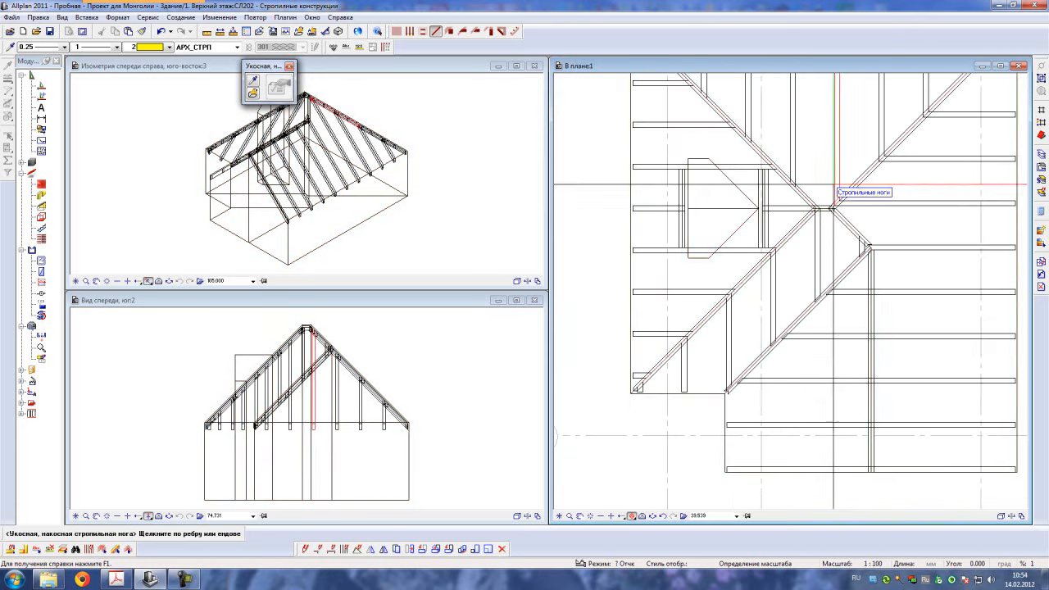
{"action": "scroll", "coordinate": [723, 210], "scroll_direction": "up", "scroll_amount": 2}
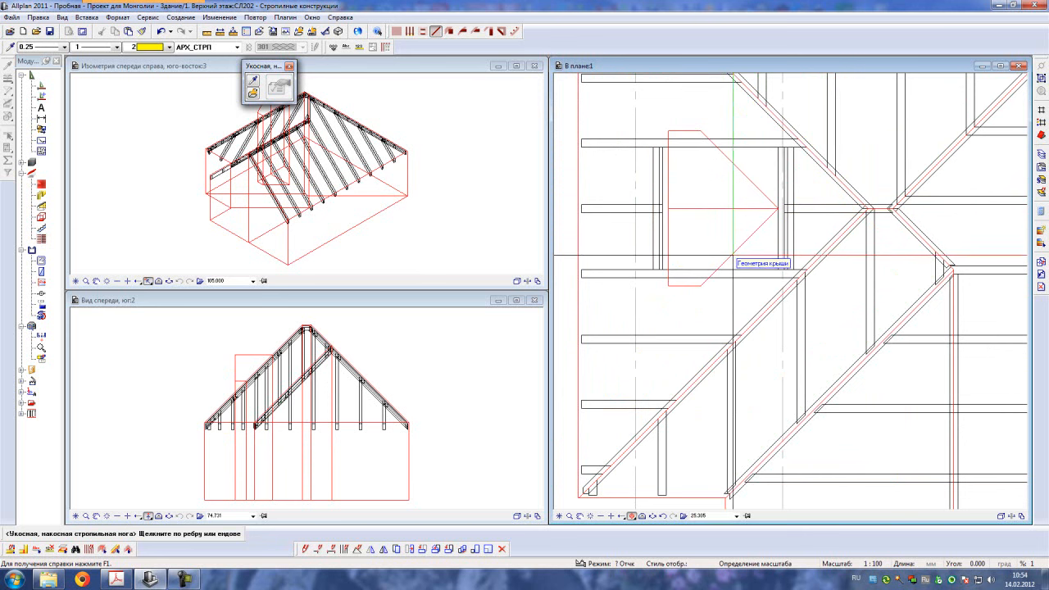
{"action": "scroll", "coordinate": [740, 254], "scroll_direction": "down", "scroll_amount": 3}
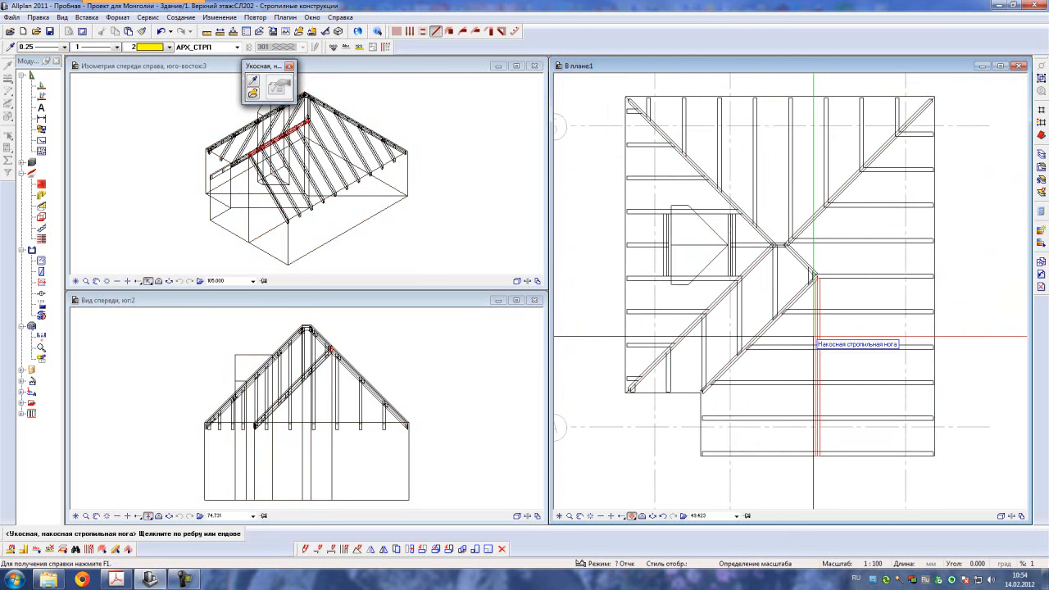
- Place rafters at 700 mm spacing on the dormer slope toward axis А, from the dormer's front corner to the ridge's rear end
{"action": "key", "text": "Escape"}
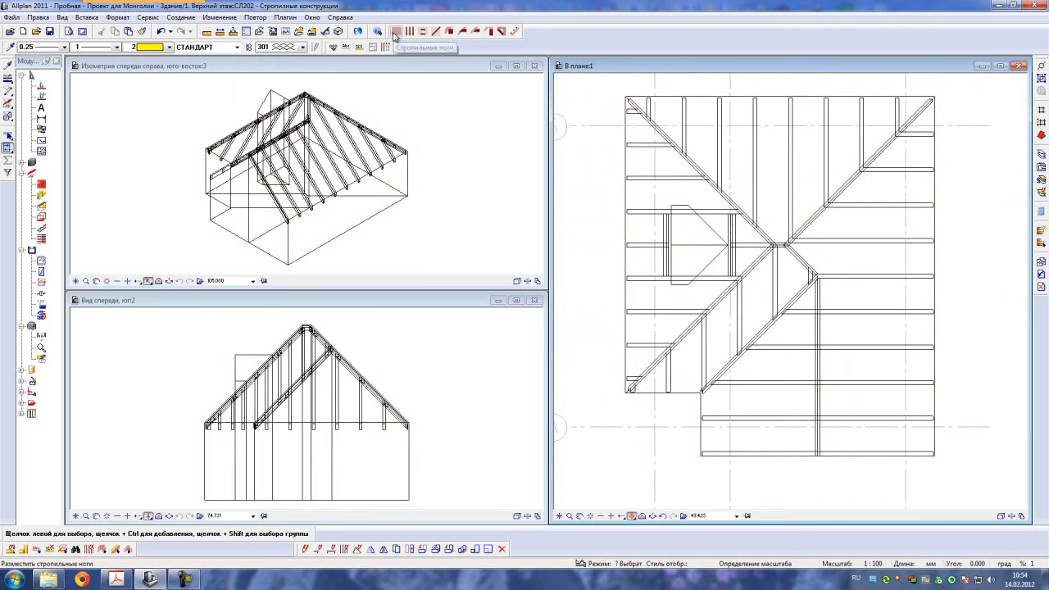
{"action": "left_click", "coordinate": [396, 32]}
{"action": "scroll", "coordinate": [697, 287], "scroll_direction": "up", "scroll_amount": 3}
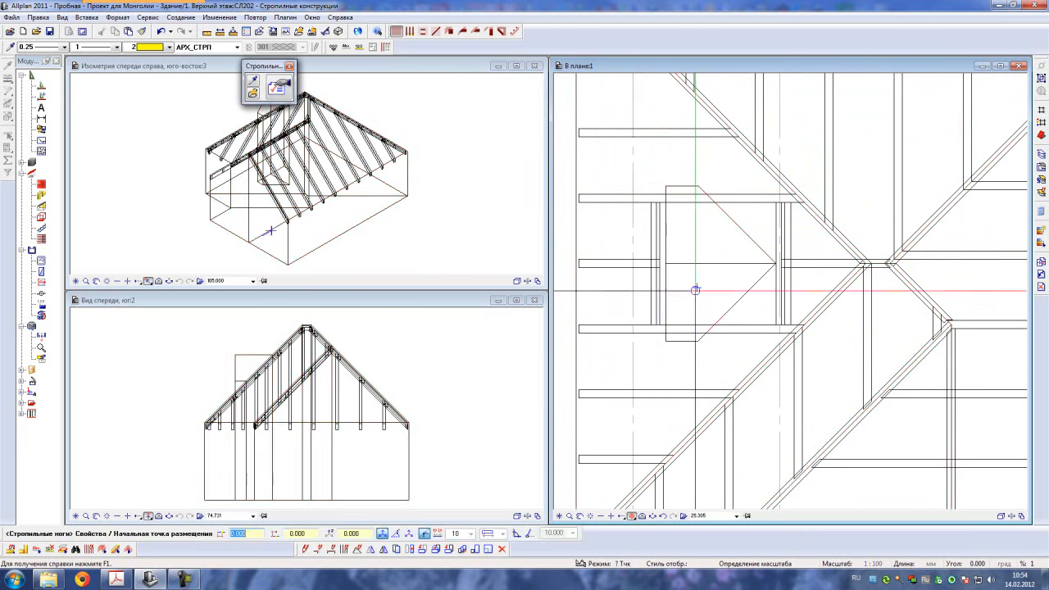
{"action": "left_click", "coordinate": [665, 340]}
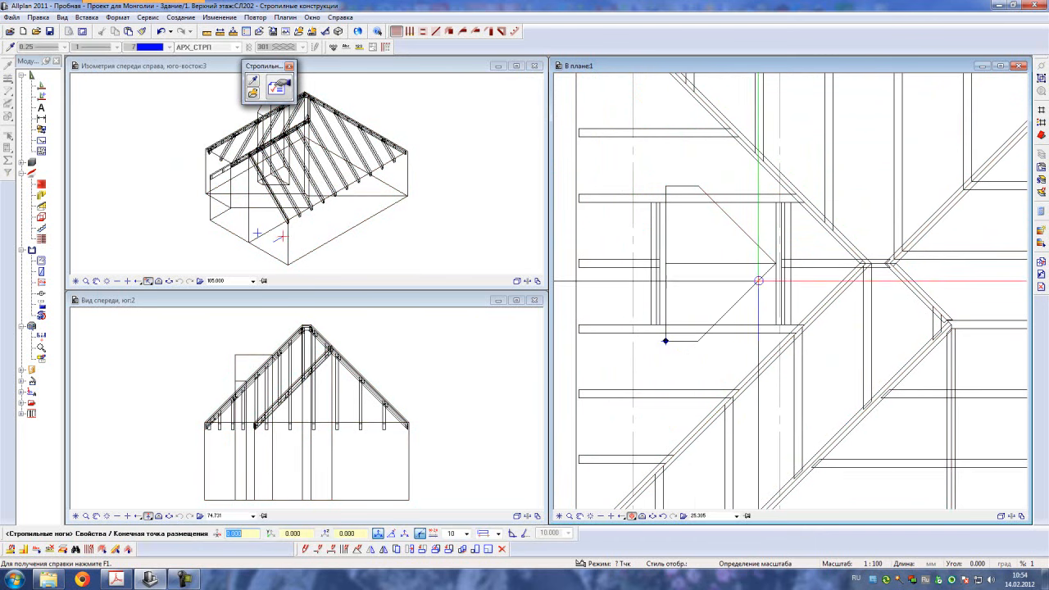
{"action": "left_click", "coordinate": [773, 262]}
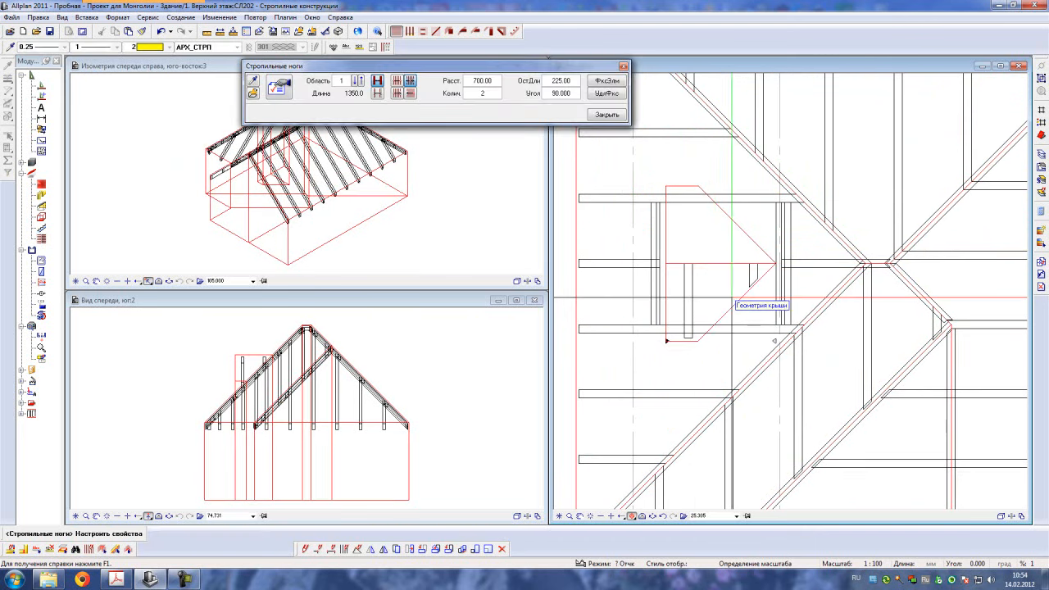
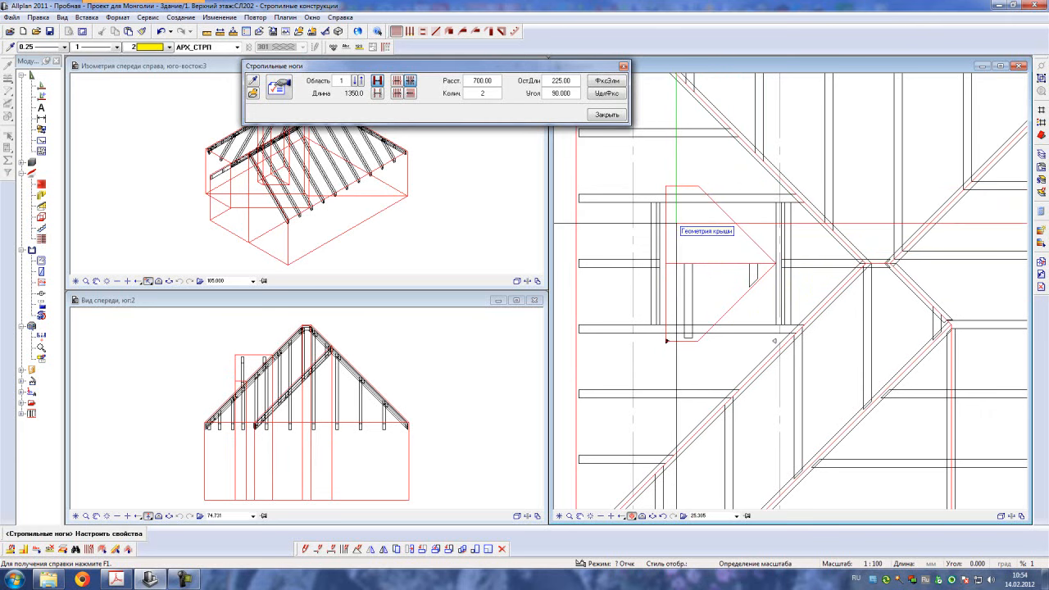
{"action": "left_click", "coordinate": [607, 115]}
{"action": "left_click", "coordinate": [539, 326]}
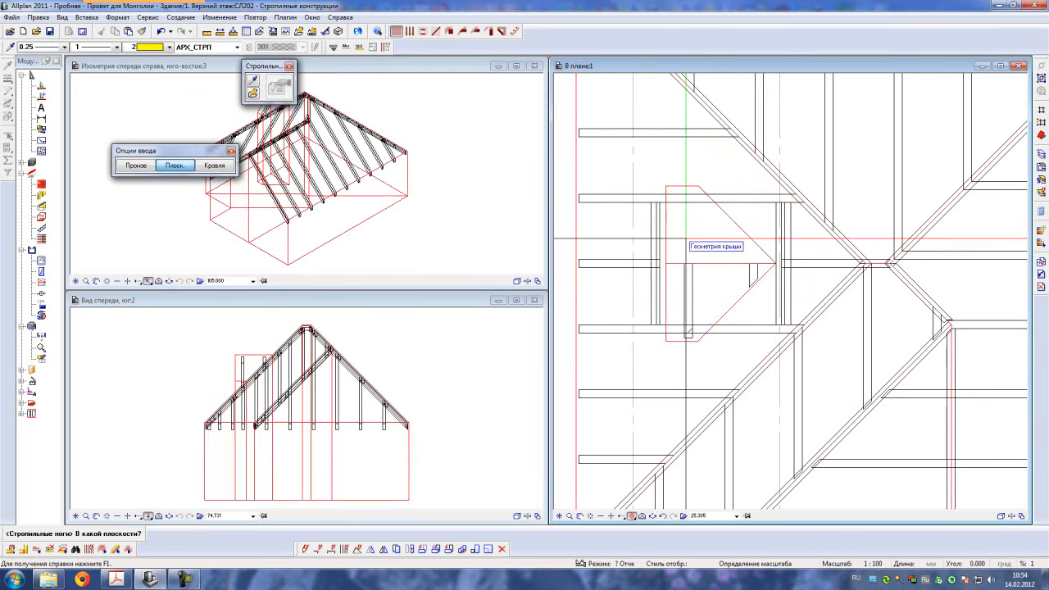
- Place matching rafters at 700 mm spacing on the opposite dormer slope, from its front corner to the ridge's rear end
{"action": "left_click", "coordinate": [684, 237]}
{"action": "left_click", "coordinate": [666, 186]}
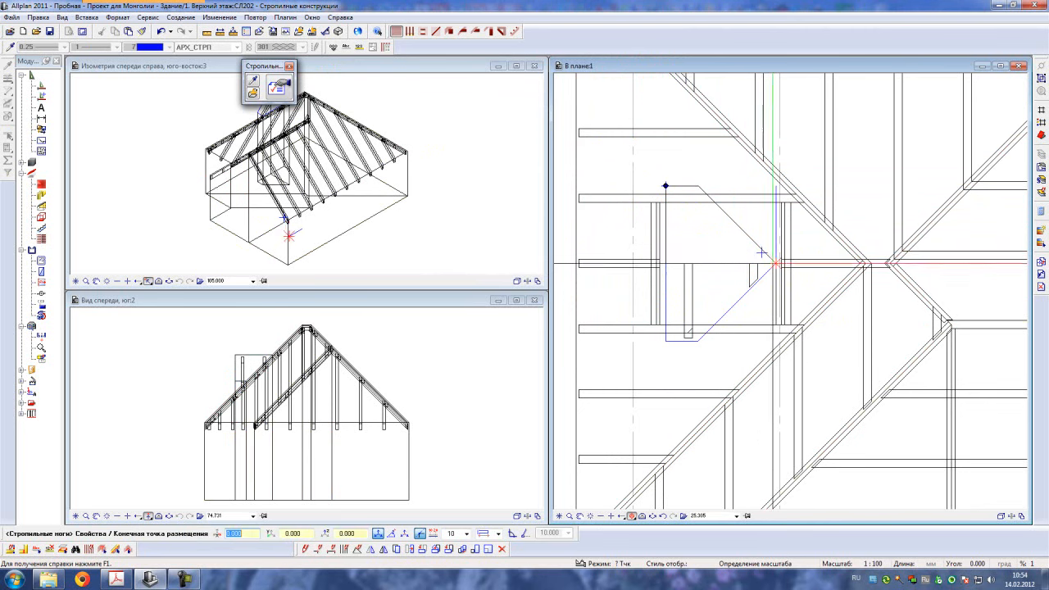
{"action": "left_click", "coordinate": [748, 263]}
{"action": "left_click", "coordinate": [607, 114]}
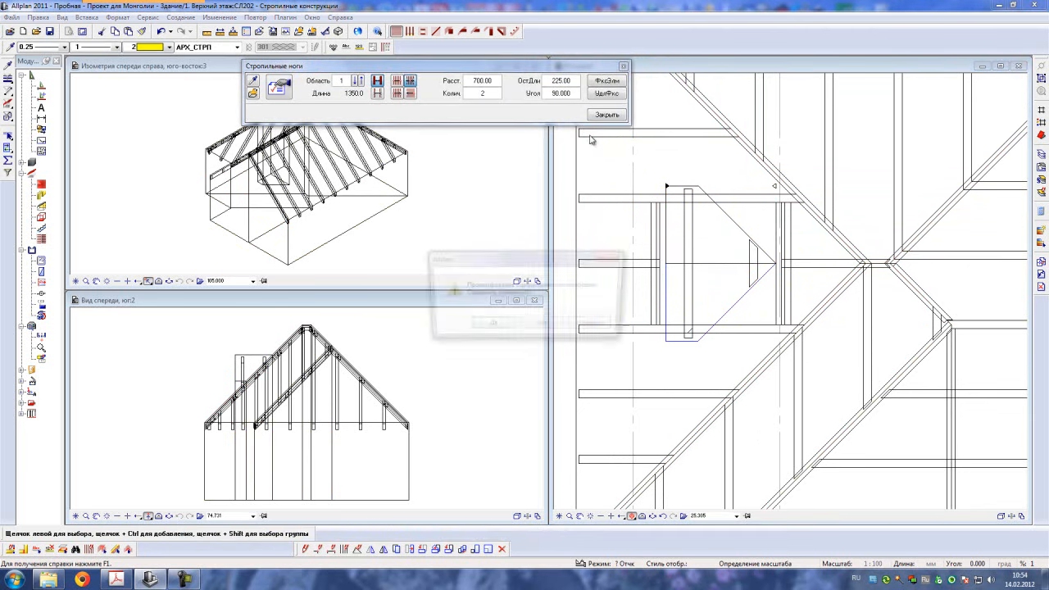
{"action": "left_click", "coordinate": [500, 325]}
{"action": "key", "text": "Escape"}
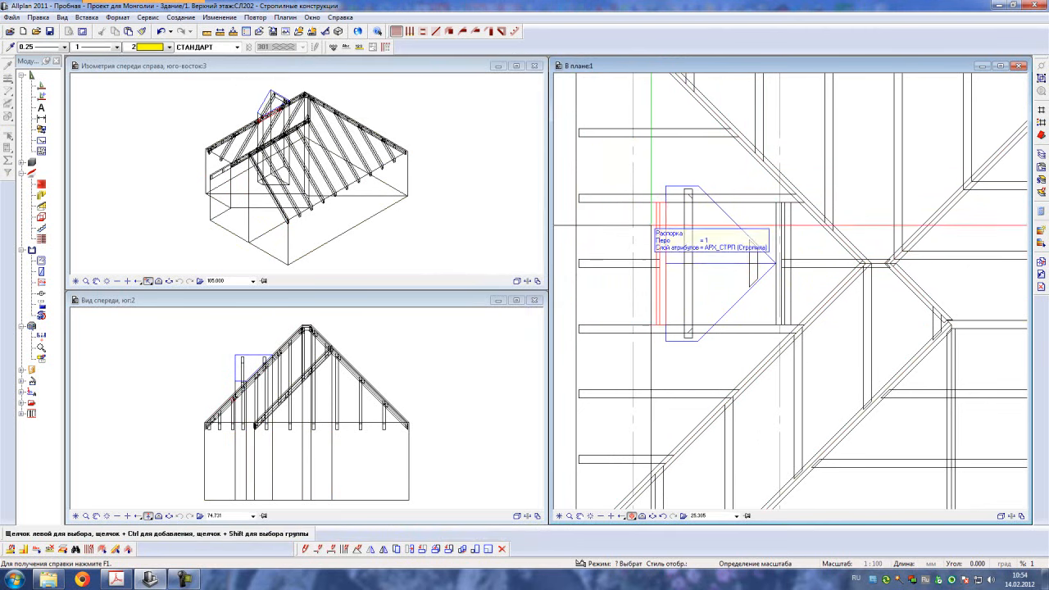
- Place a centred ridge rafter along the dormer's ridge and check the dormer framing in the 3D animation view
{"action": "left_click", "coordinate": [436, 31]}
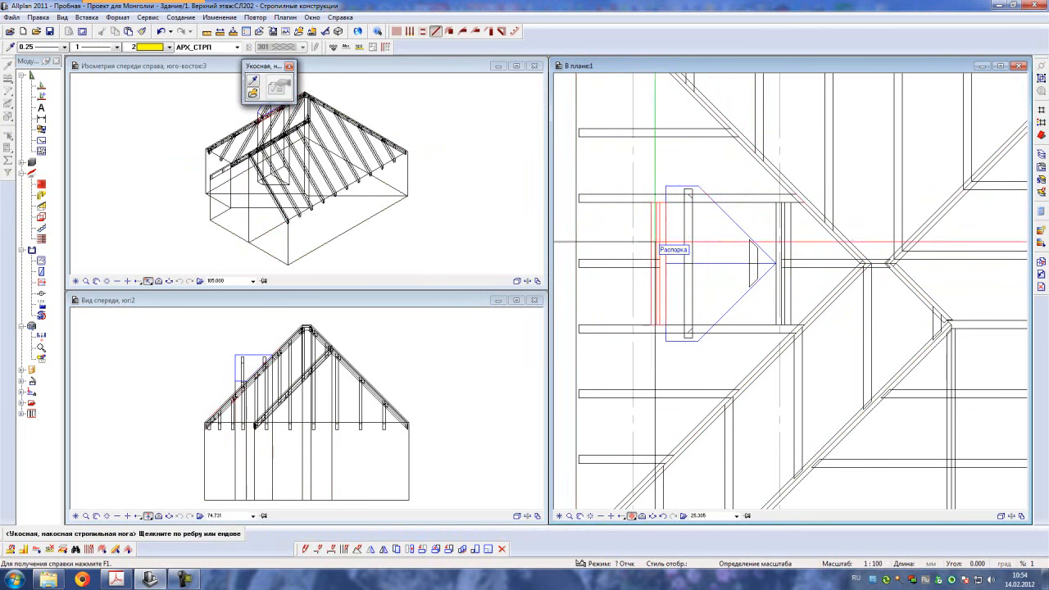
{"action": "left_click", "coordinate": [709, 267]}
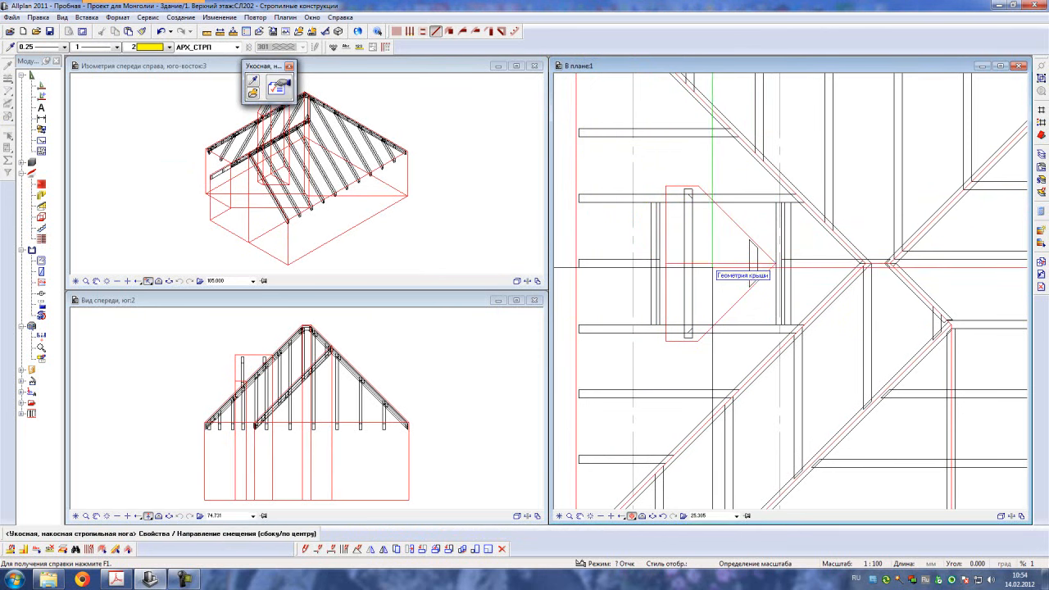
{"action": "left_click", "coordinate": [712, 269]}
{"action": "key", "text": "Escape"}
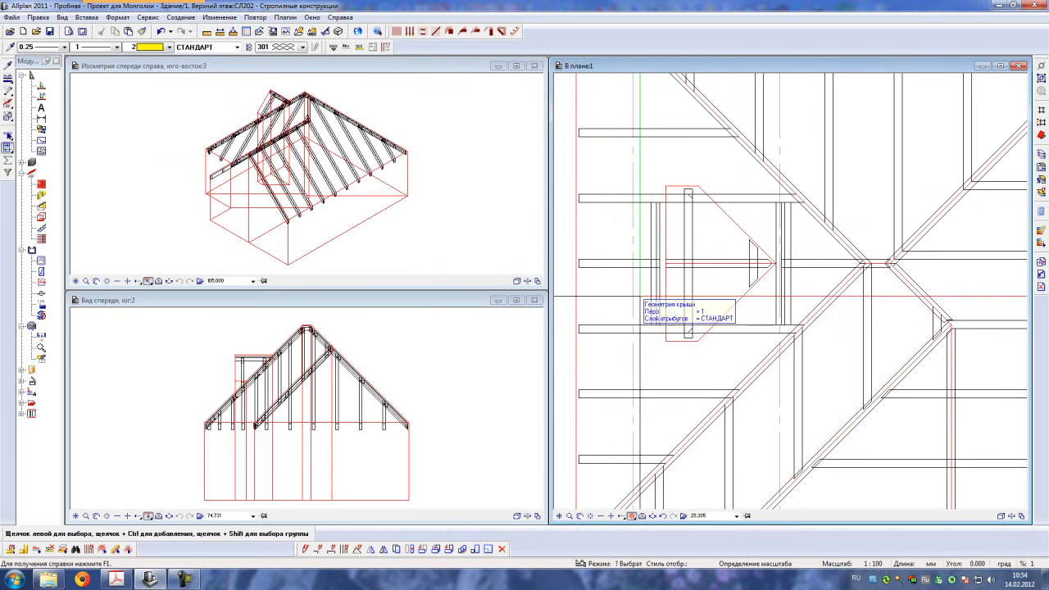
{"action": "key", "text": "F4"}
{"action": "scroll", "coordinate": [452, 226], "scroll_direction": "up", "scroll_amount": 3}
{"action": "left_click_drag", "start_coordinate": [522, 144], "coordinate": [621, 124]}
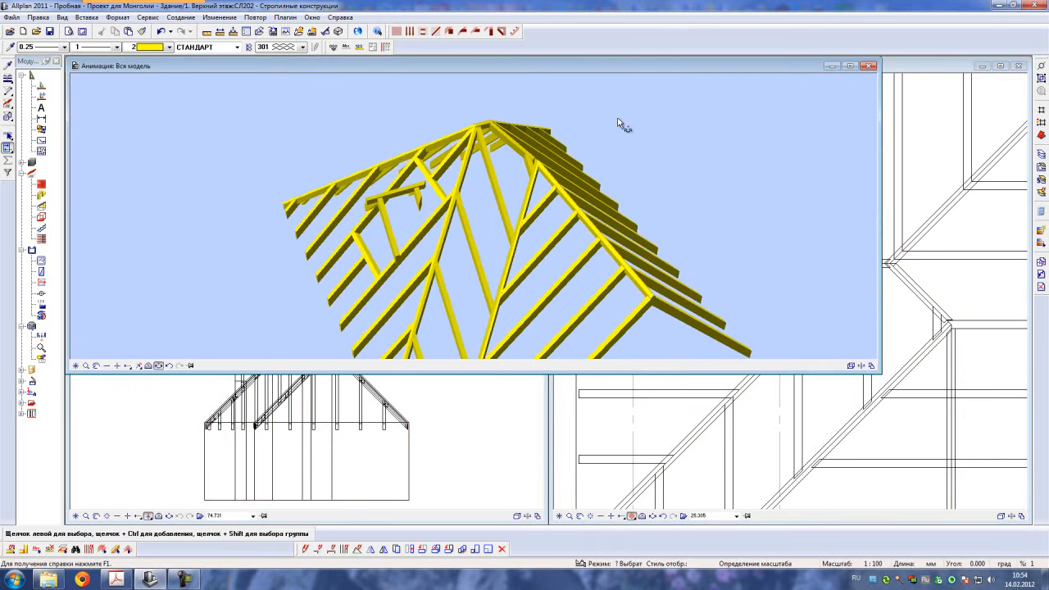
{"action": "left_click", "coordinate": [870, 66]}
- Place a collar tie between the two end rafters of the side wing, setting its height in the front view and offsetting it inward
{"action": "scroll", "coordinate": [738, 205], "scroll_direction": "down", "scroll_amount": 5}
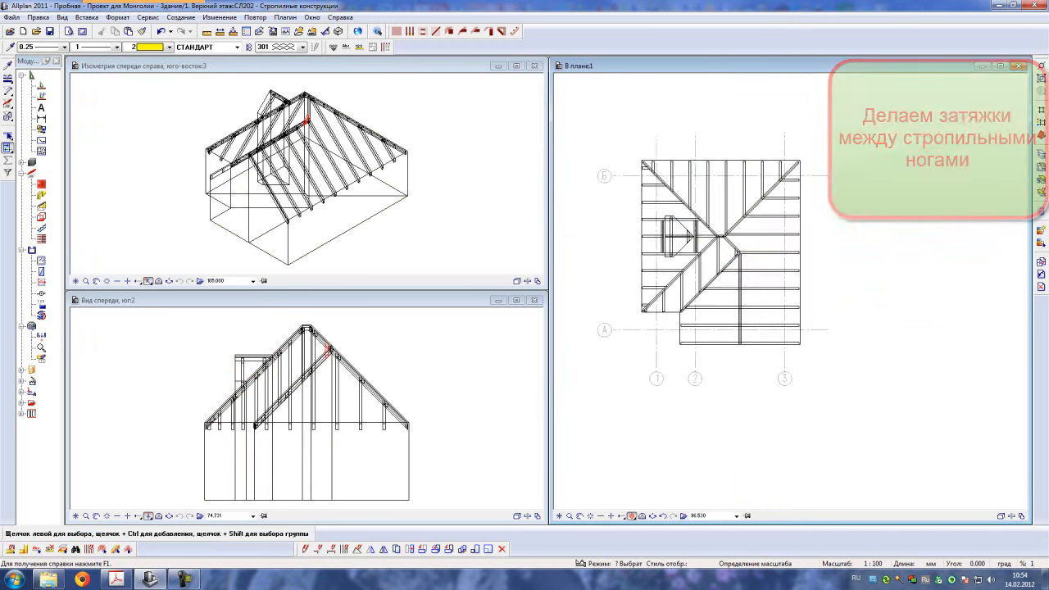
{"action": "scroll", "coordinate": [737, 248], "scroll_direction": "up", "scroll_amount": 2}
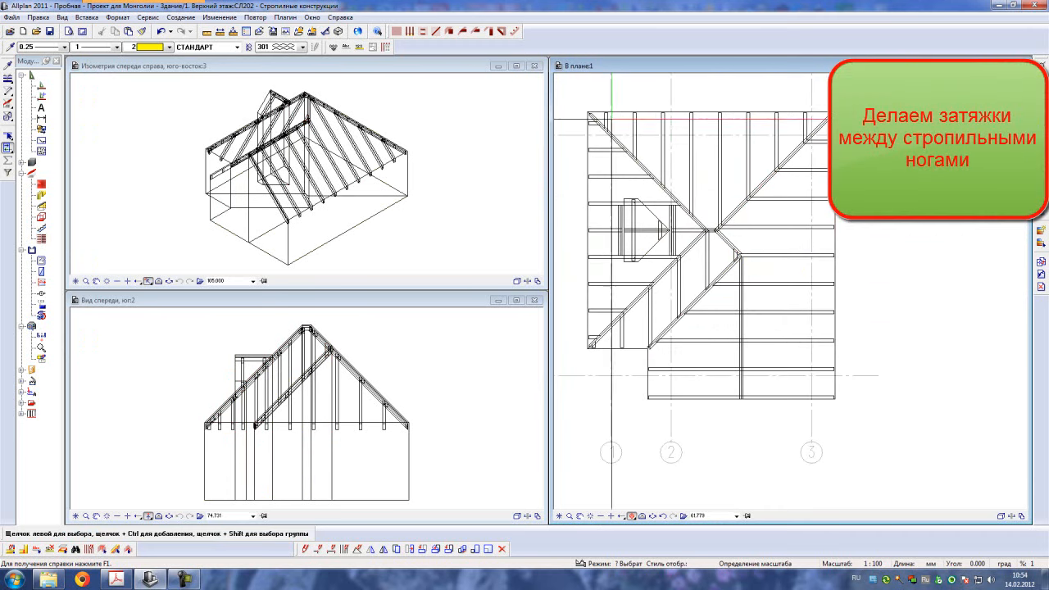
{"action": "left_click", "coordinate": [463, 32]}
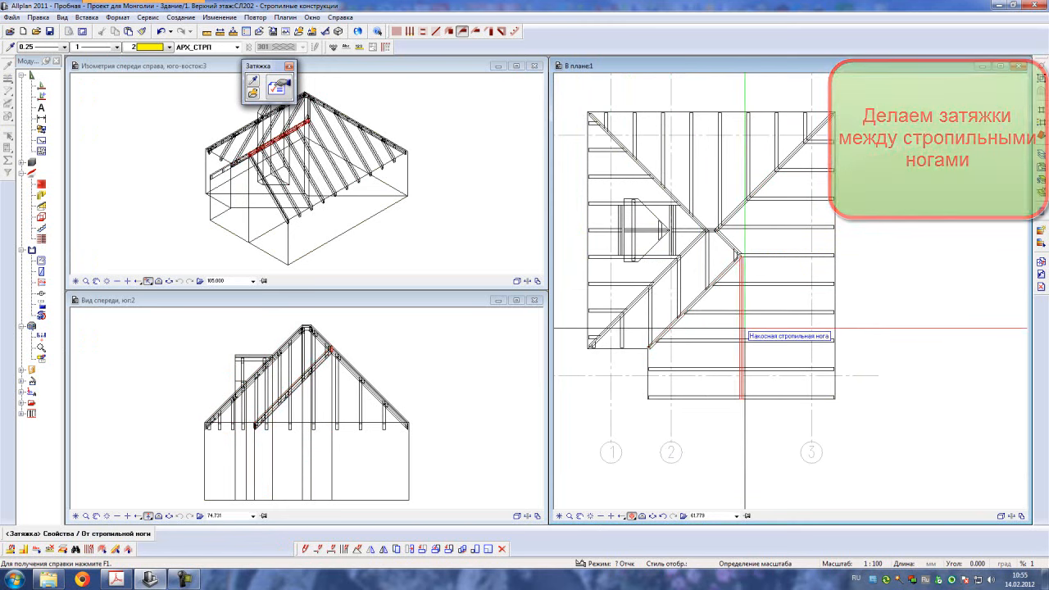
{"action": "left_click", "coordinate": [763, 399]}
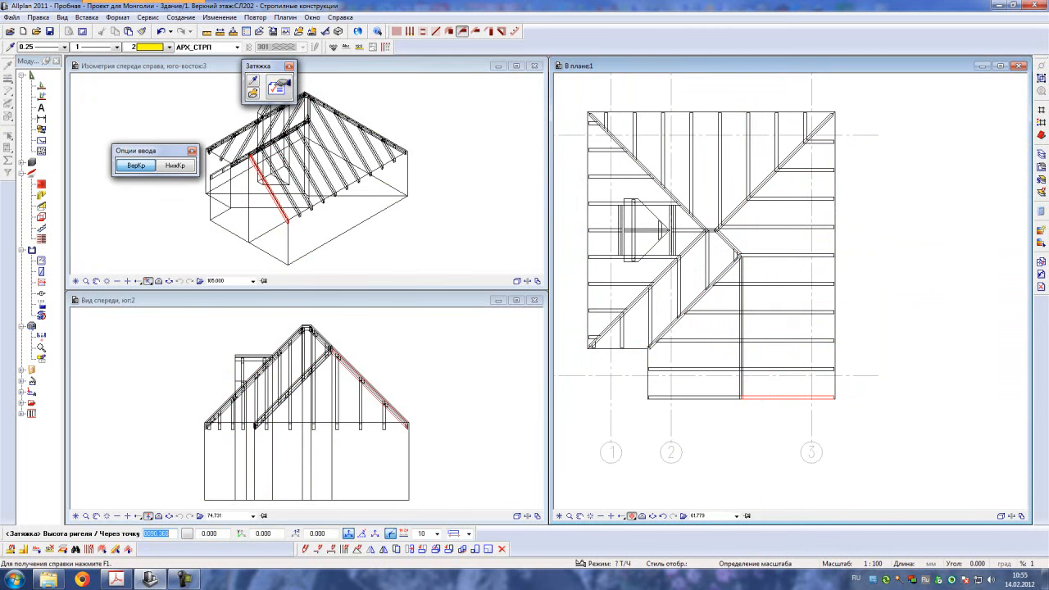
{"action": "scroll", "coordinate": [323, 377], "scroll_direction": "up", "scroll_amount": 3}
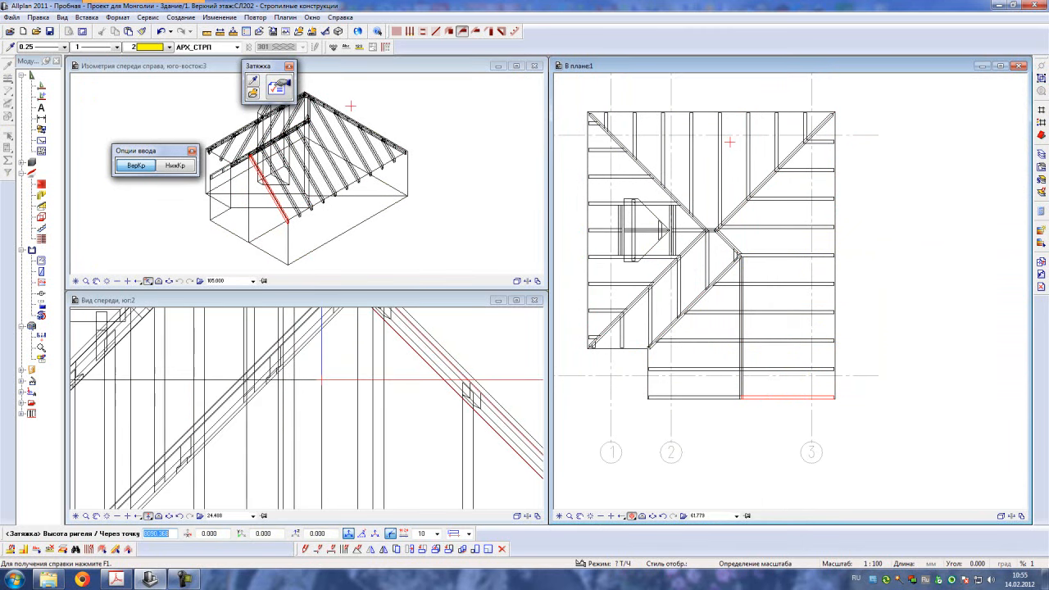
{"action": "left_click", "coordinate": [308, 424]}
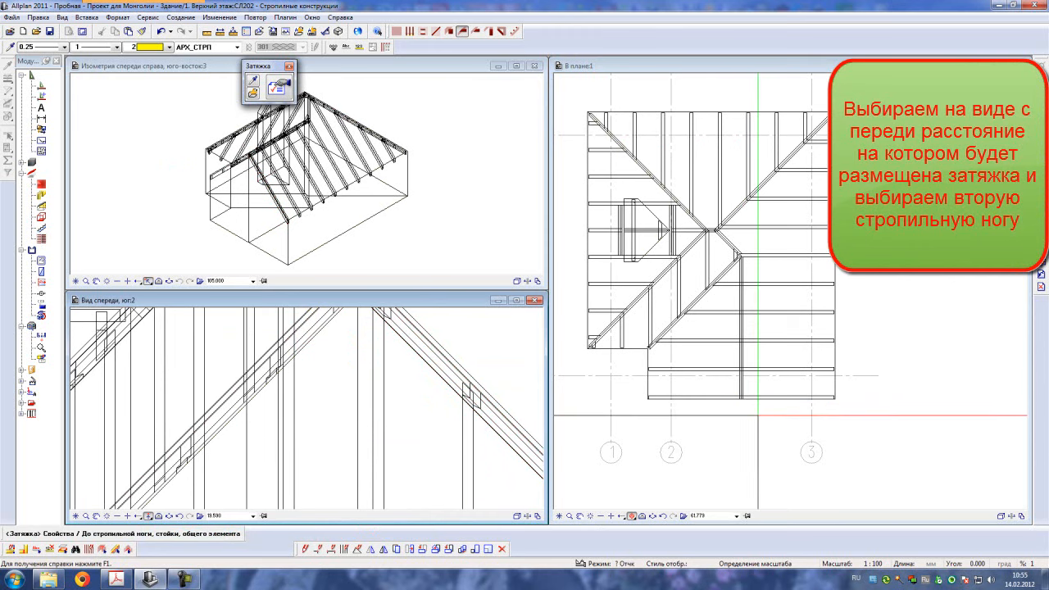
{"action": "scroll", "coordinate": [758, 416], "scroll_direction": "up", "scroll_amount": 2}
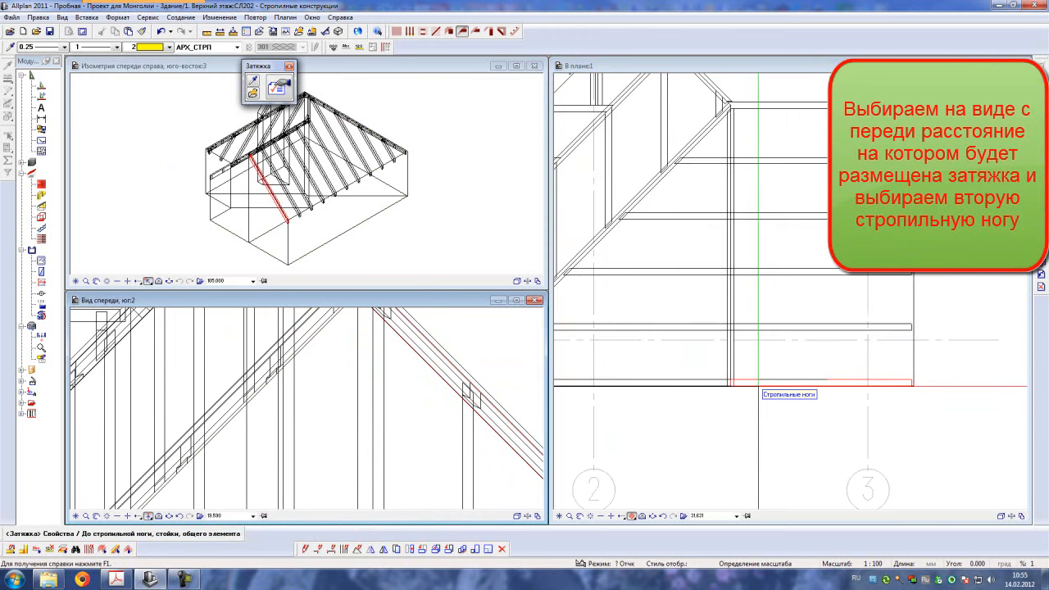
{"action": "left_click", "coordinate": [747, 386]}
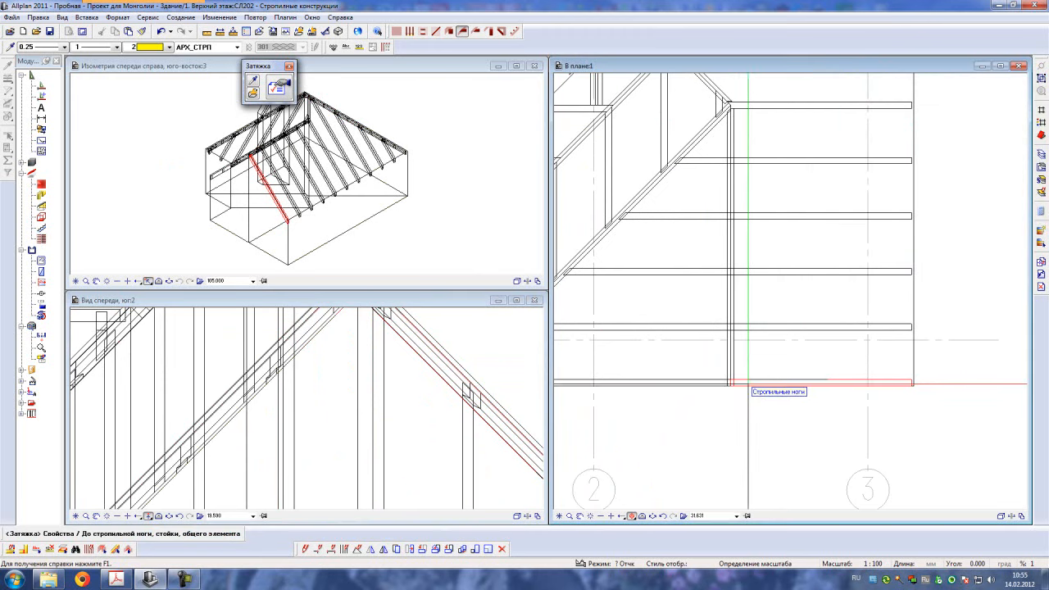
{"action": "left_click", "coordinate": [697, 384]}
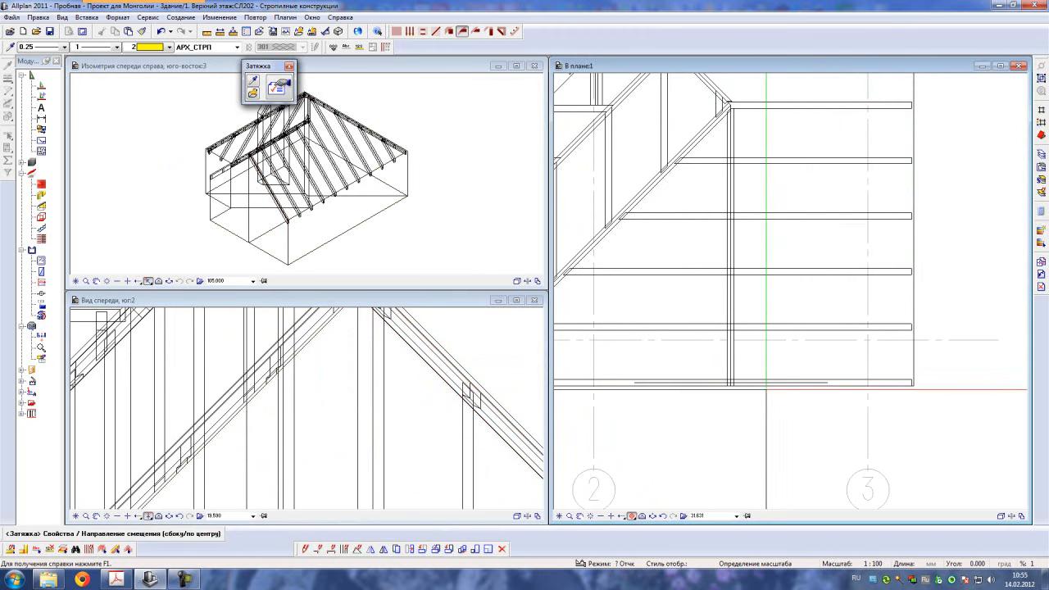
{"action": "scroll", "coordinate": [775, 401], "scroll_direction": "down", "scroll_amount": 2}
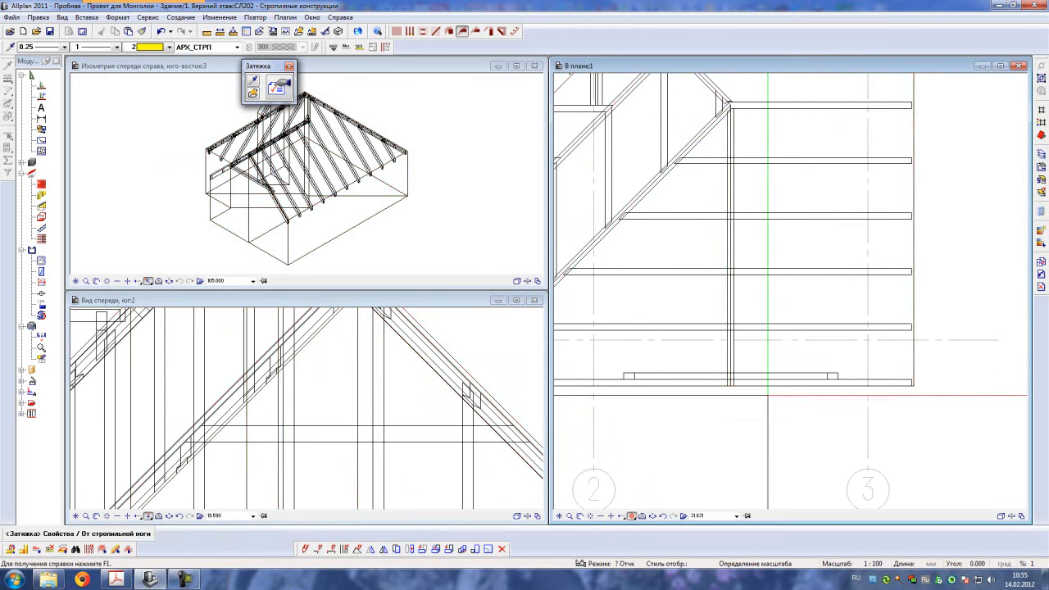
{"action": "key", "text": "Escape"}
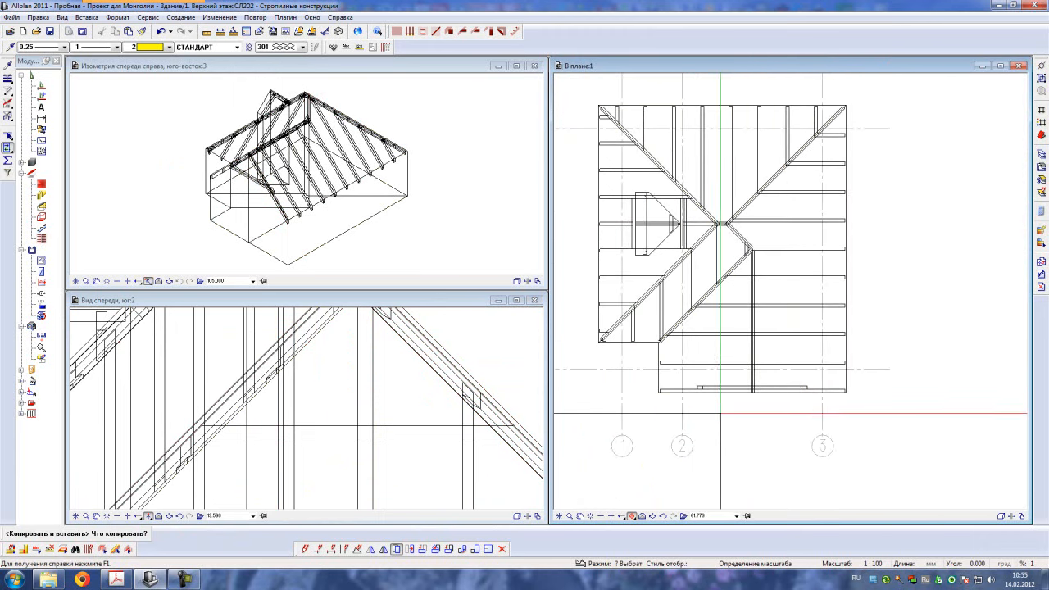
- Copy the collar tie to the next three rafter pairs of the side wing and check the ties in the 3D animation view
{"action": "left_click_drag", "start_coordinate": [679, 370], "coordinate": [816, 392]}
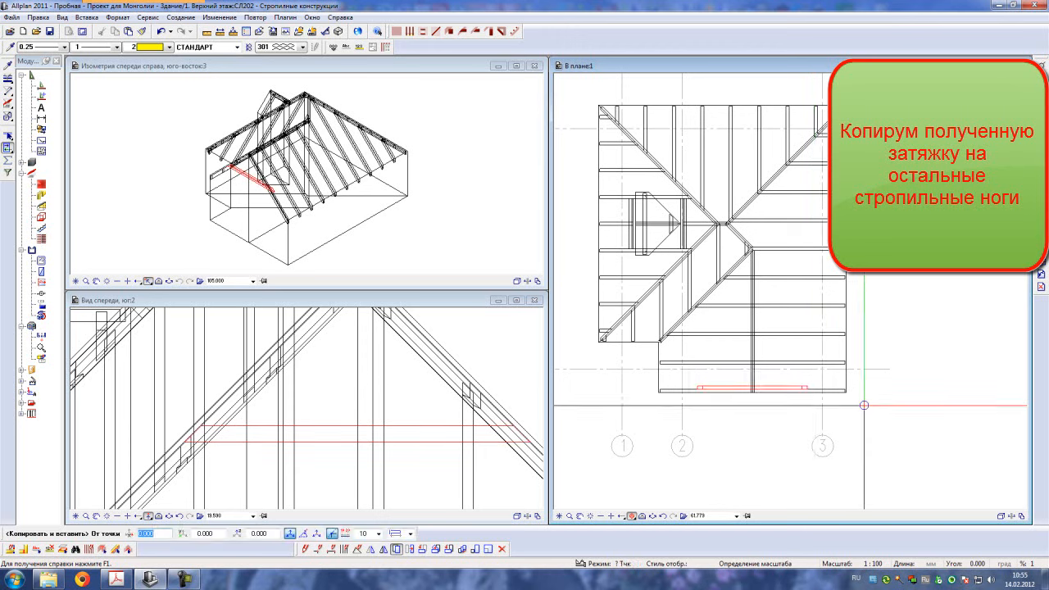
{"action": "scroll", "coordinate": [863, 405], "scroll_direction": "up", "scroll_amount": 3}
{"action": "left_click", "coordinate": [792, 348]}
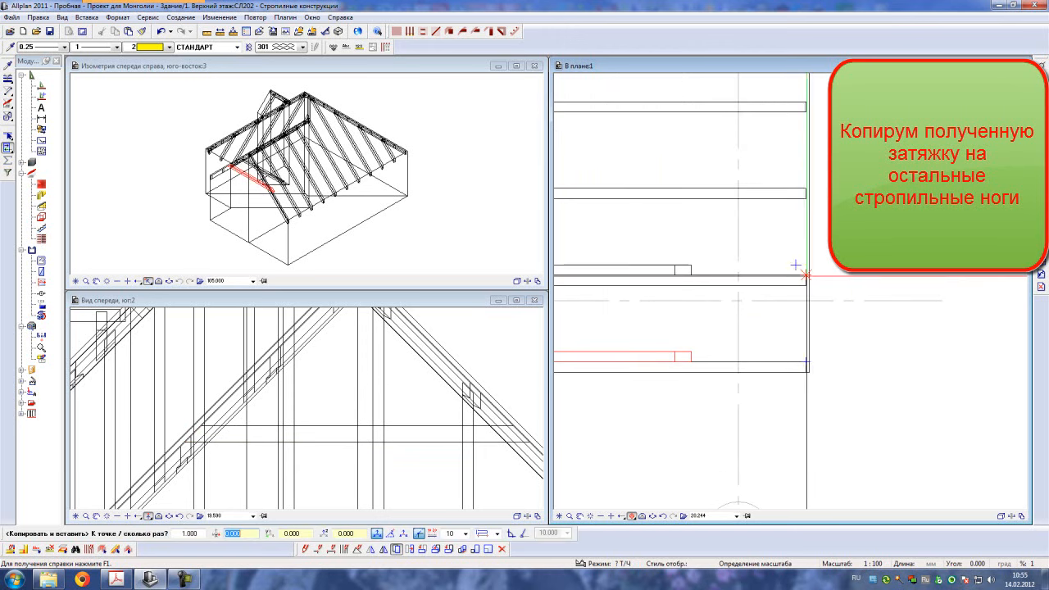
{"action": "left_click", "coordinate": [806, 276]}
{"action": "scroll", "coordinate": [835, 357], "scroll_direction": "down", "scroll_amount": 5}
{"action": "scroll", "coordinate": [823, 306], "scroll_direction": "up", "scroll_amount": 4}
{"action": "left_click", "coordinate": [826, 294]}
{"action": "scroll", "coordinate": [838, 309], "scroll_direction": "down", "scroll_amount": 4}
{"action": "scroll", "coordinate": [817, 279], "scroll_direction": "up", "scroll_amount": 2}
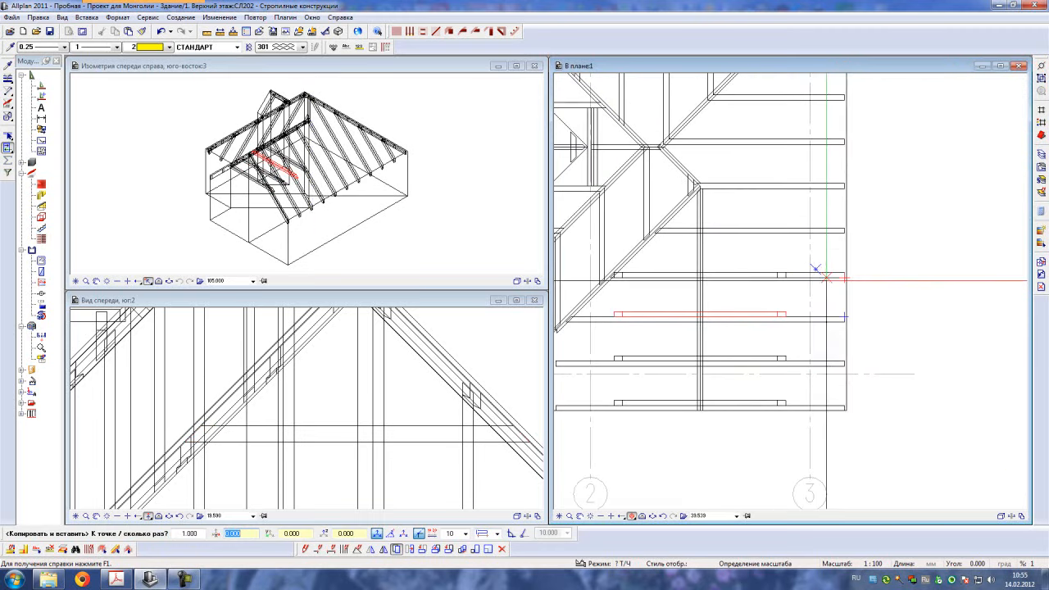
{"action": "key", "text": "Escape"}
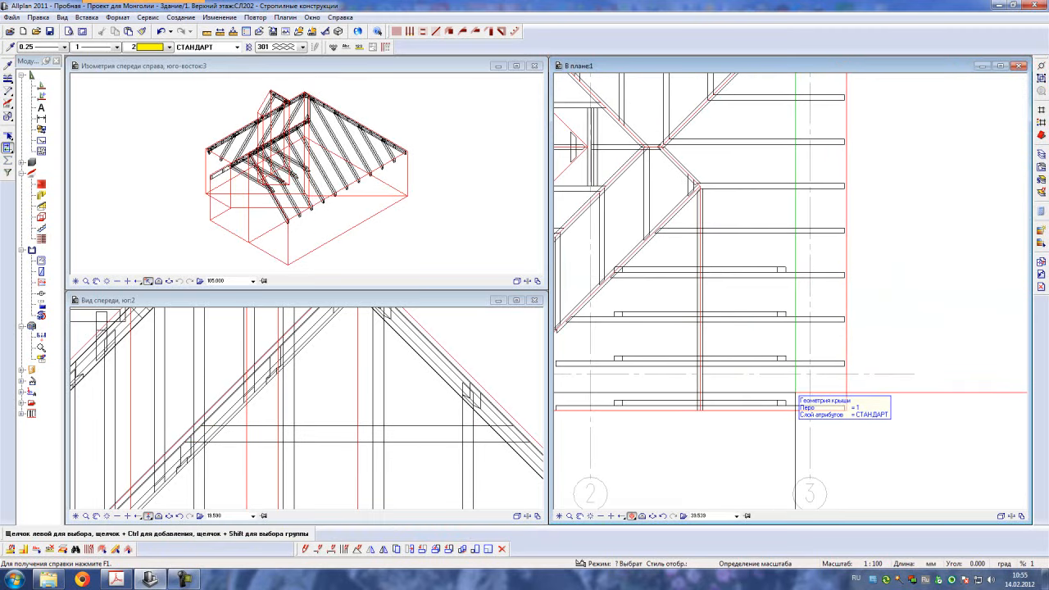
{"action": "key", "text": "F4"}
{"action": "scroll", "coordinate": [464, 251], "scroll_direction": "up", "scroll_amount": 2}
{"action": "left_click_drag", "start_coordinate": [464, 252], "coordinate": [500, 264]}
{"action": "left_click", "coordinate": [882, 80]}
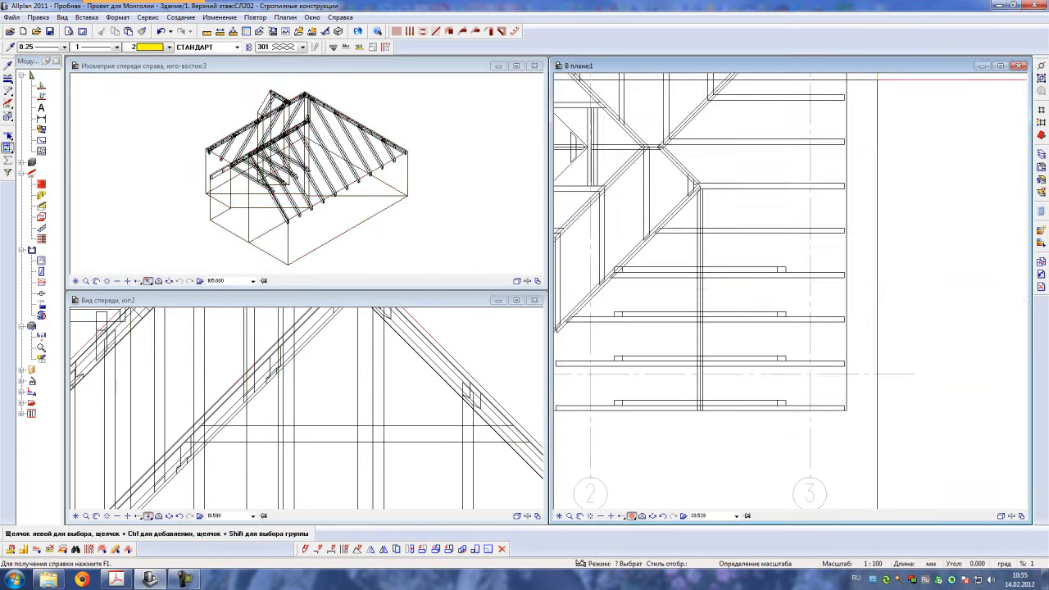
- Start roof battens on the long east slope, setting the placement range from its front eave corner to the end of the main ridge
{"action": "scroll", "coordinate": [749, 299], "scroll_direction": "down", "scroll_amount": 3}
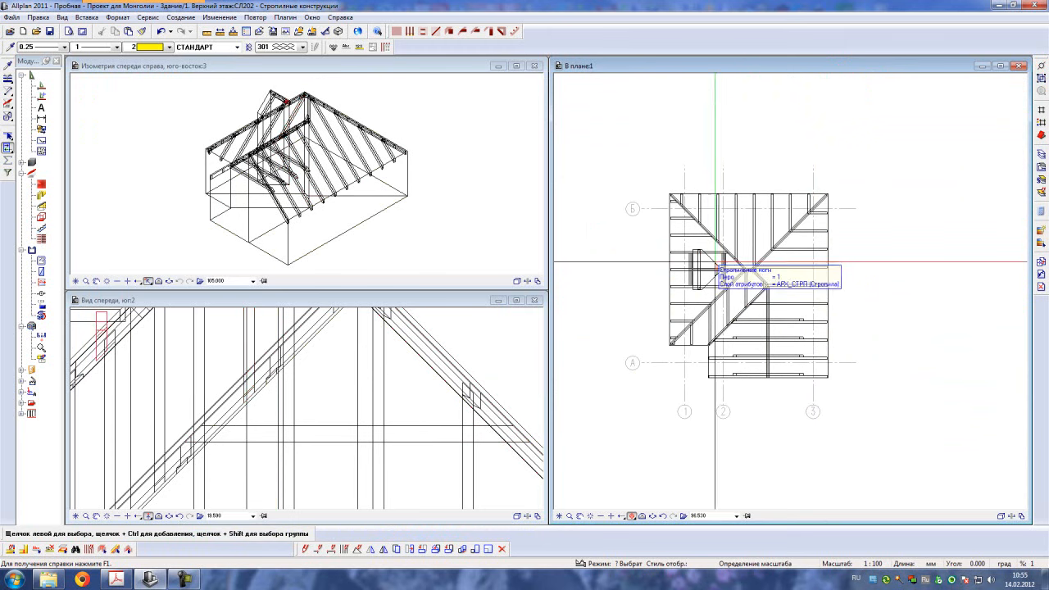
{"action": "left_click", "coordinate": [512, 32]}
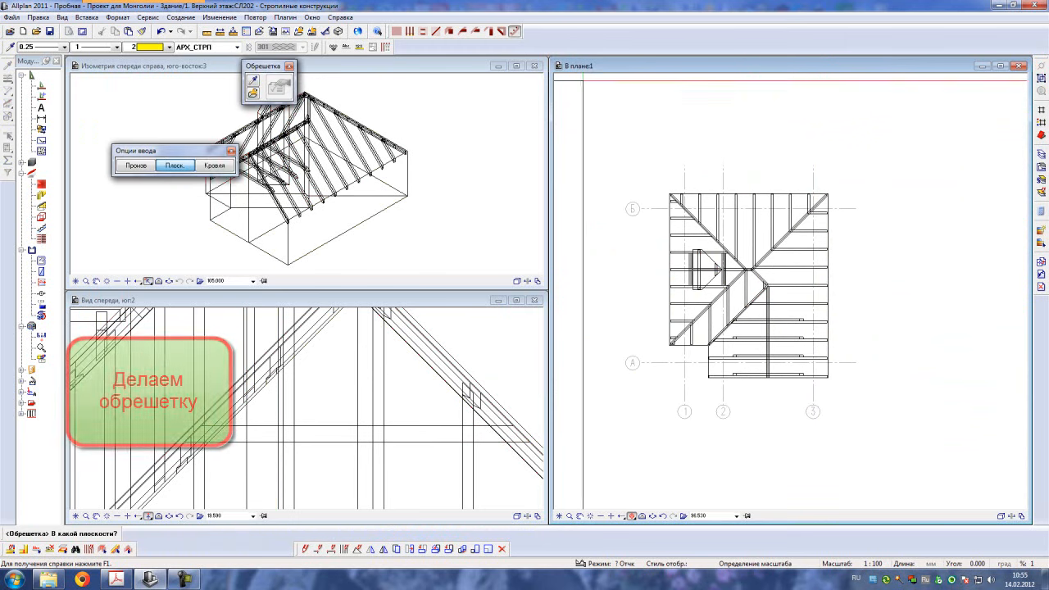
{"action": "scroll", "coordinate": [797, 367], "scroll_direction": "up", "scroll_amount": 2}
{"action": "left_click", "coordinate": [825, 344]}
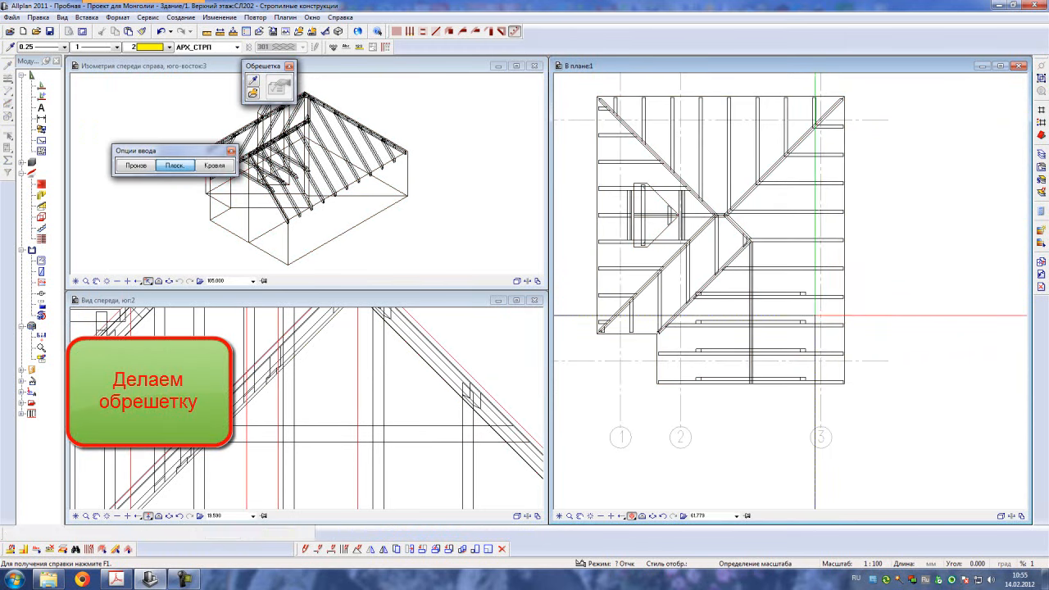
{"action": "scroll", "coordinate": [853, 382], "scroll_direction": "up", "scroll_amount": 3}
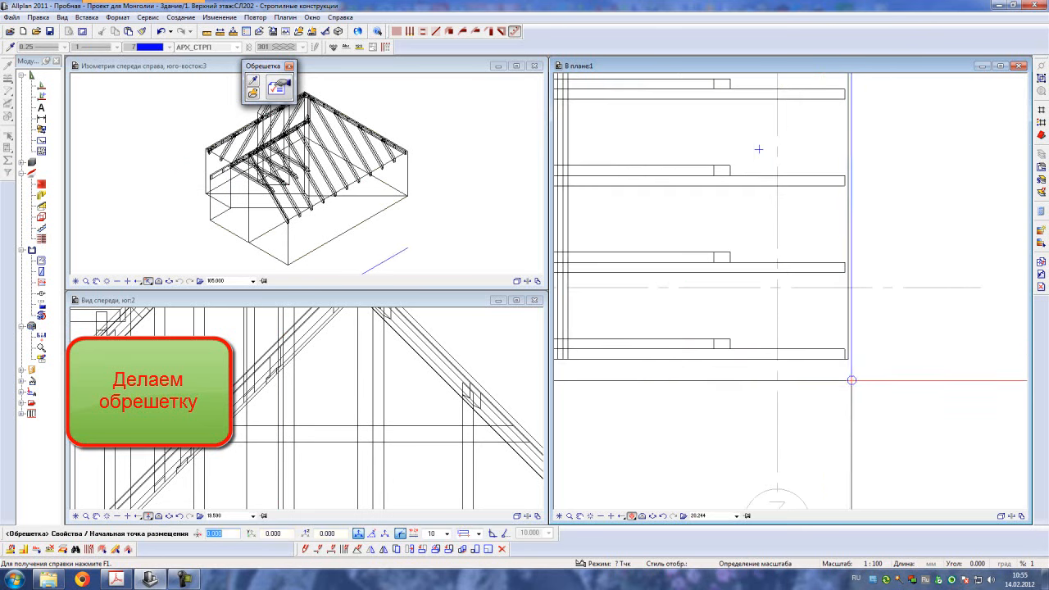
{"action": "left_click", "coordinate": [848, 359]}
{"action": "scroll", "coordinate": [868, 389], "scroll_direction": "down", "scroll_amount": 5}
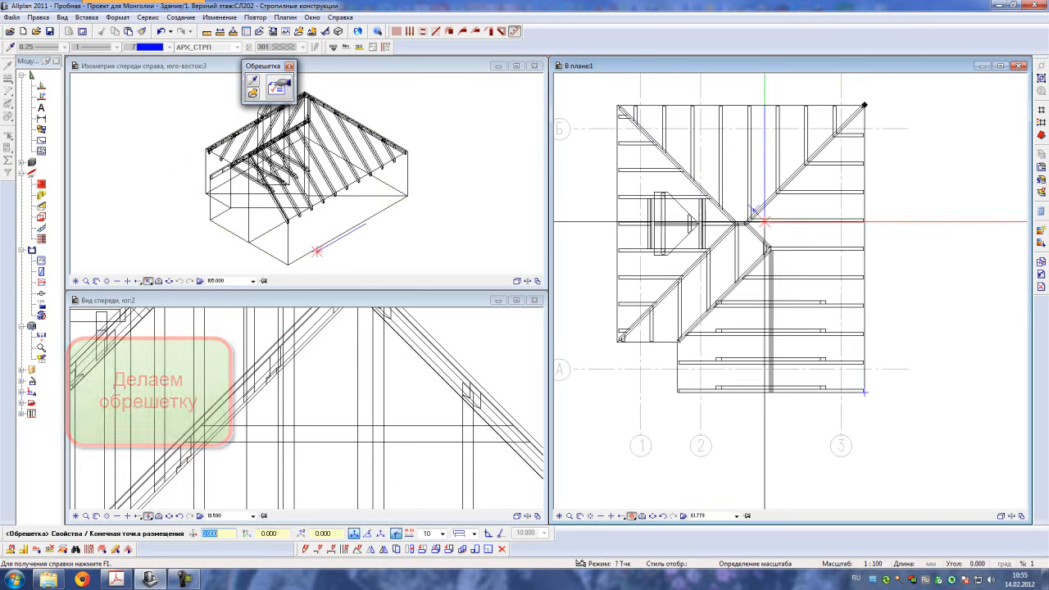
{"action": "scroll", "coordinate": [759, 218], "scroll_direction": "up", "scroll_amount": 6}
{"action": "scroll", "coordinate": [732, 233], "scroll_direction": "up", "scroll_amount": 3}
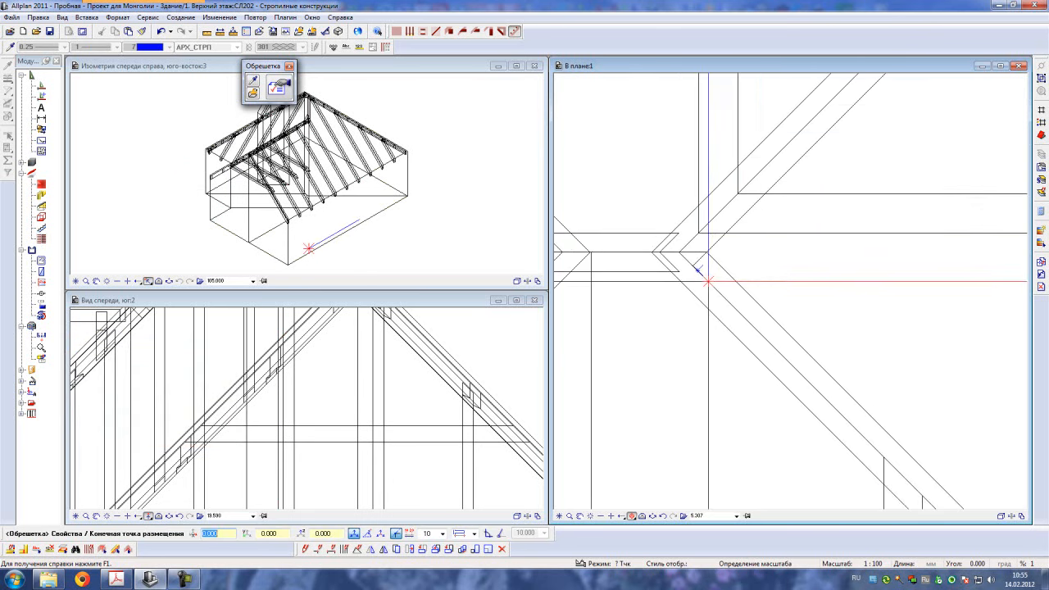
{"action": "left_click", "coordinate": [695, 243]}
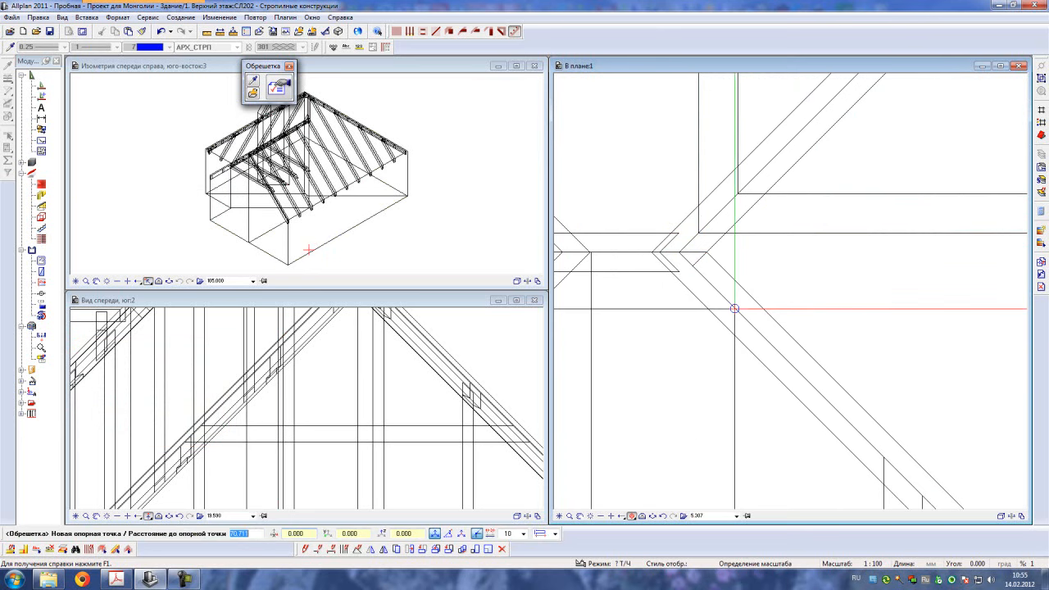
{"action": "scroll", "coordinate": [737, 315], "scroll_direction": "down", "scroll_amount": 7}
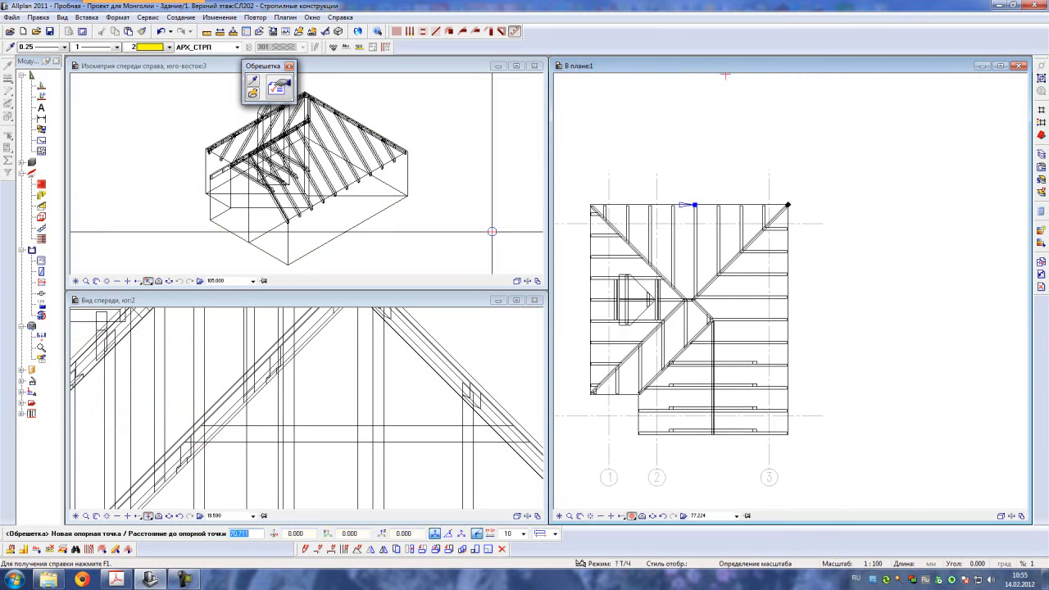
- Keep the 50 × 50 mm batten section and place the battens with a 100 mm distance to the reference point
{"action": "left_click", "coordinate": [279, 86]}
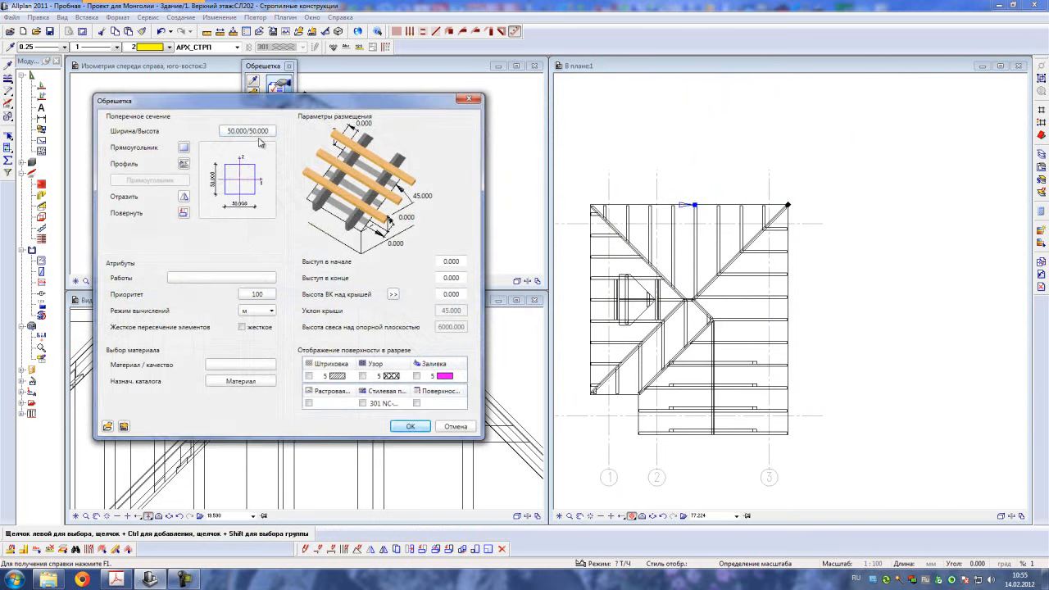
{"action": "left_click", "coordinate": [417, 430]}
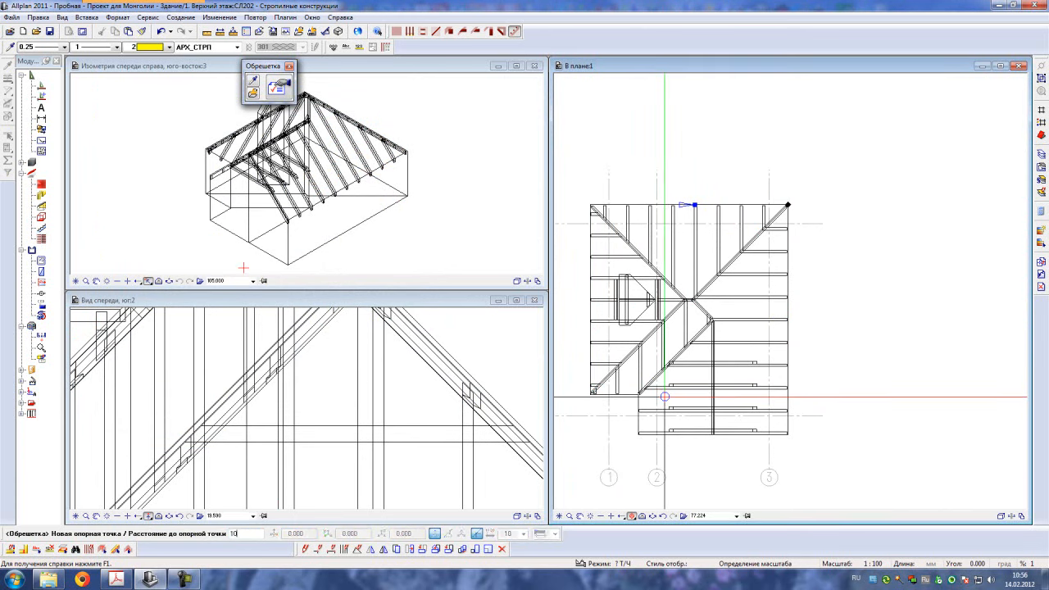
{"action": "key", "text": "Return"}
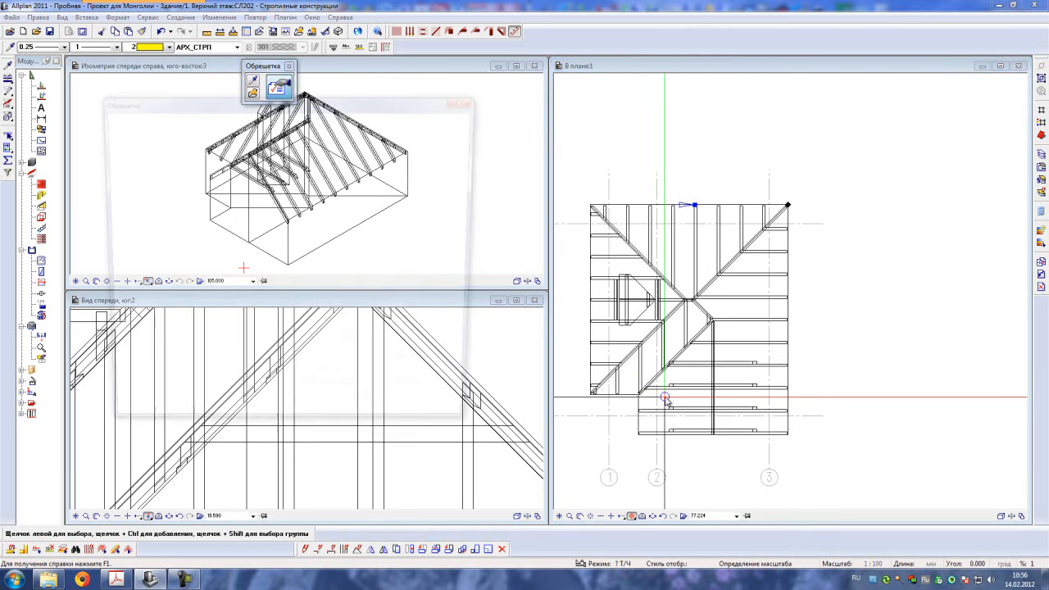
{"action": "left_click", "coordinate": [408, 427]}
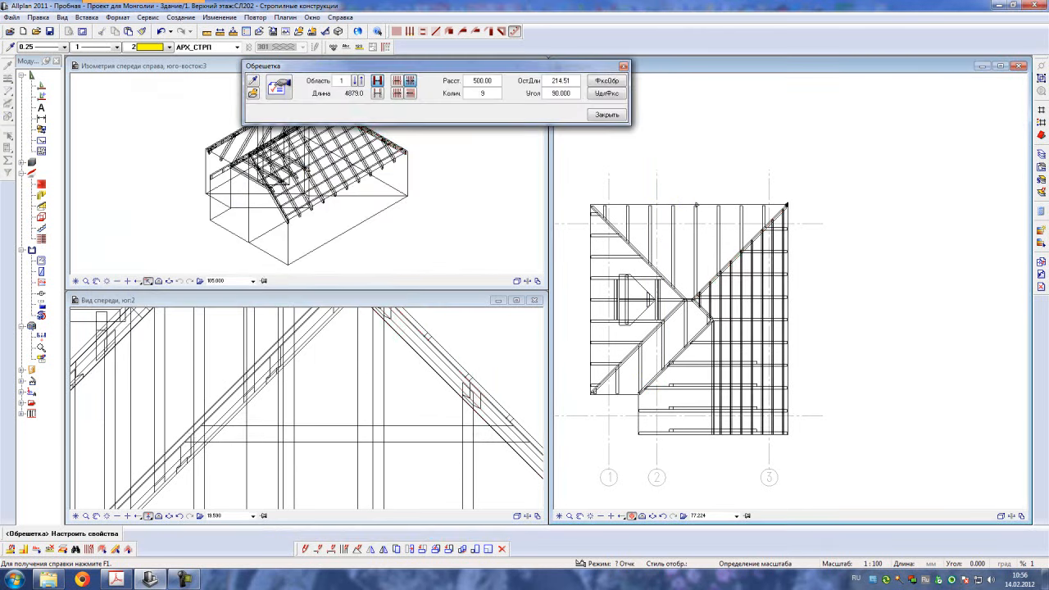
- Set the east slope's batten spacing to 700 mm and save the batten layout
{"action": "left_click", "coordinate": [490, 81]}
{"action": "type", "text": "7"}
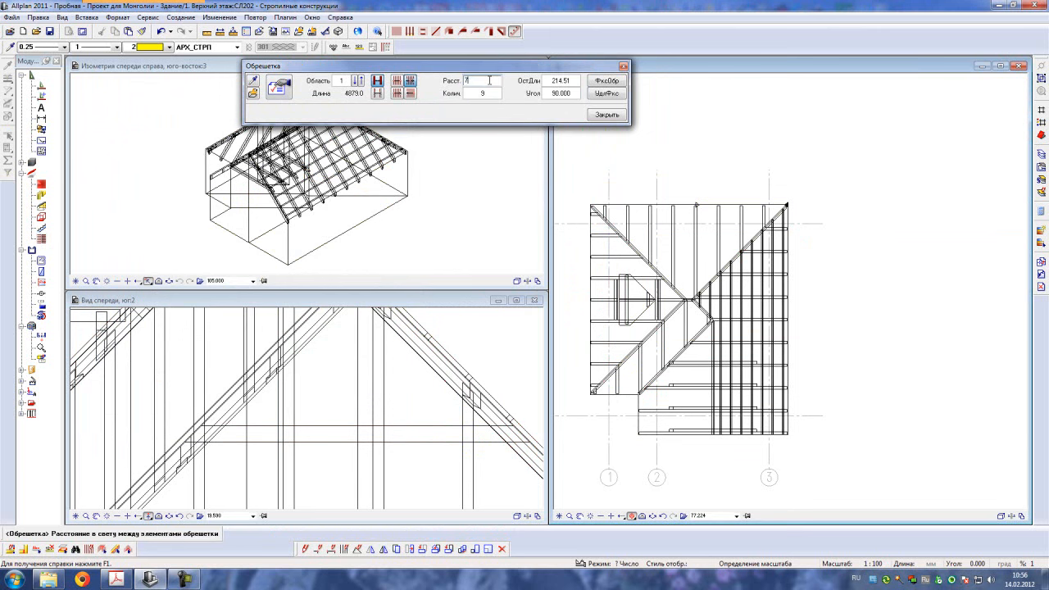
{"action": "type", "text": "00"}
{"action": "key", "text": "Return"}
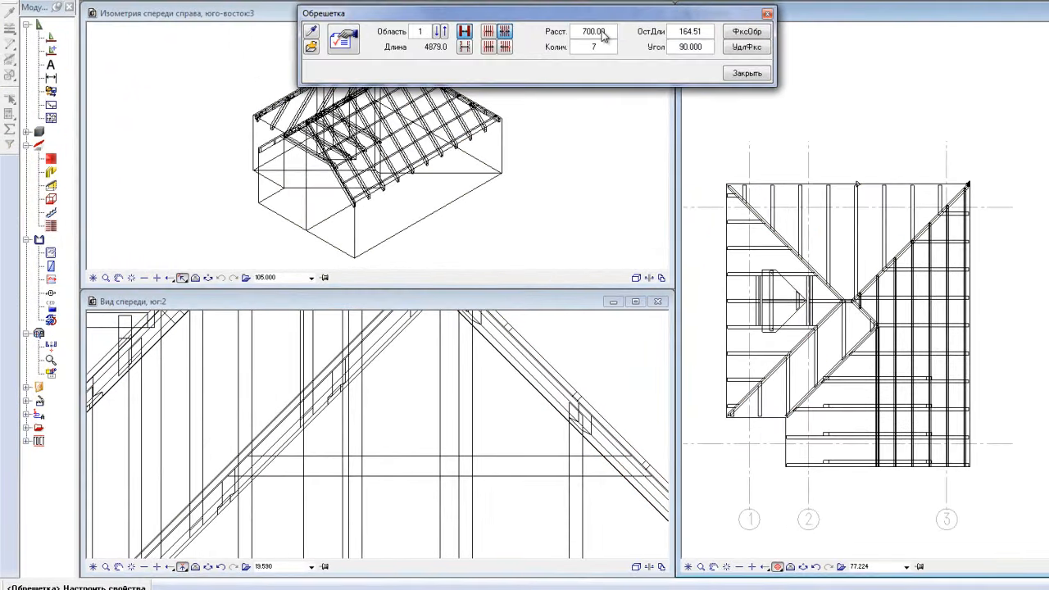
{"action": "left_click", "coordinate": [747, 74]}
{"action": "left_click", "coordinate": [600, 335]}
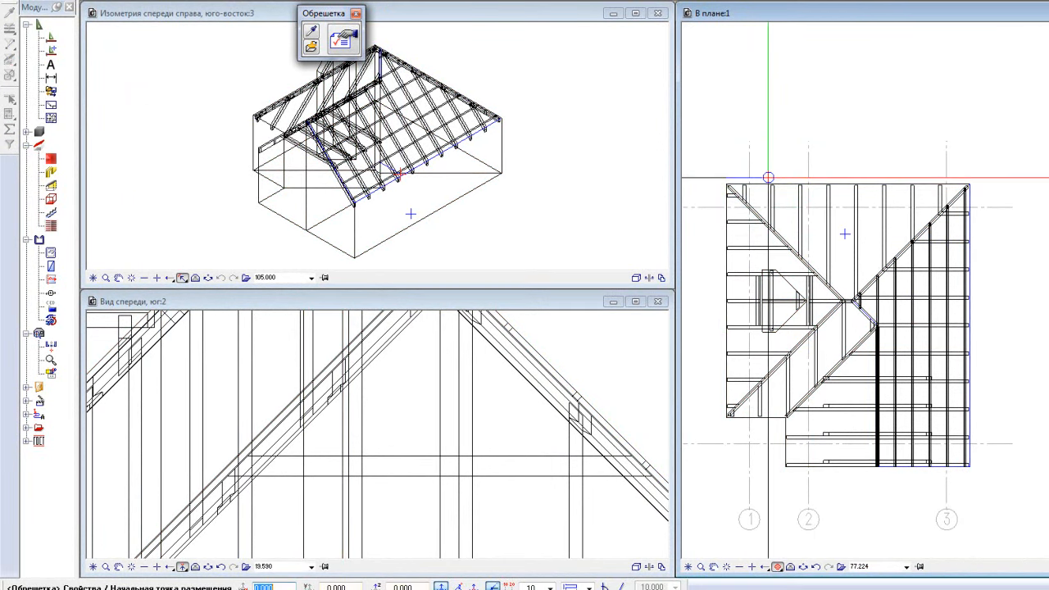
- Place and save battens at 700 mm spacing on the rear slope, from its west eave corner to the ridge end
{"action": "scroll", "coordinate": [722, 184], "scroll_direction": "up", "scroll_amount": 5}
{"action": "key", "text": "Escape"}
{"action": "left_click", "coordinate": [748, 195]}
{"action": "scroll", "coordinate": [774, 100], "scroll_direction": "down", "scroll_amount": 5}
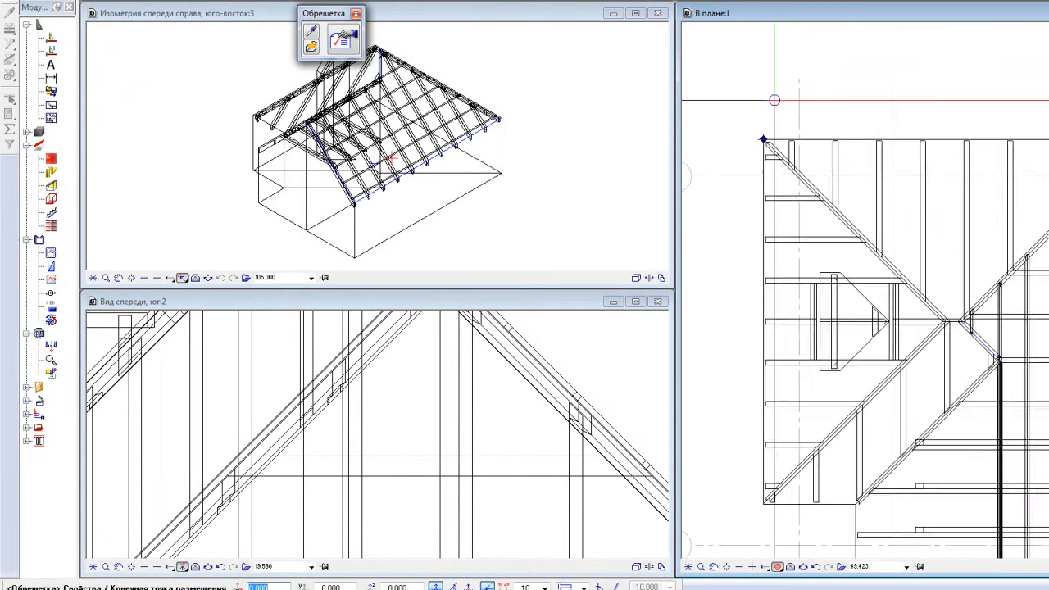
{"action": "scroll", "coordinate": [904, 277], "scroll_direction": "up", "scroll_amount": 6}
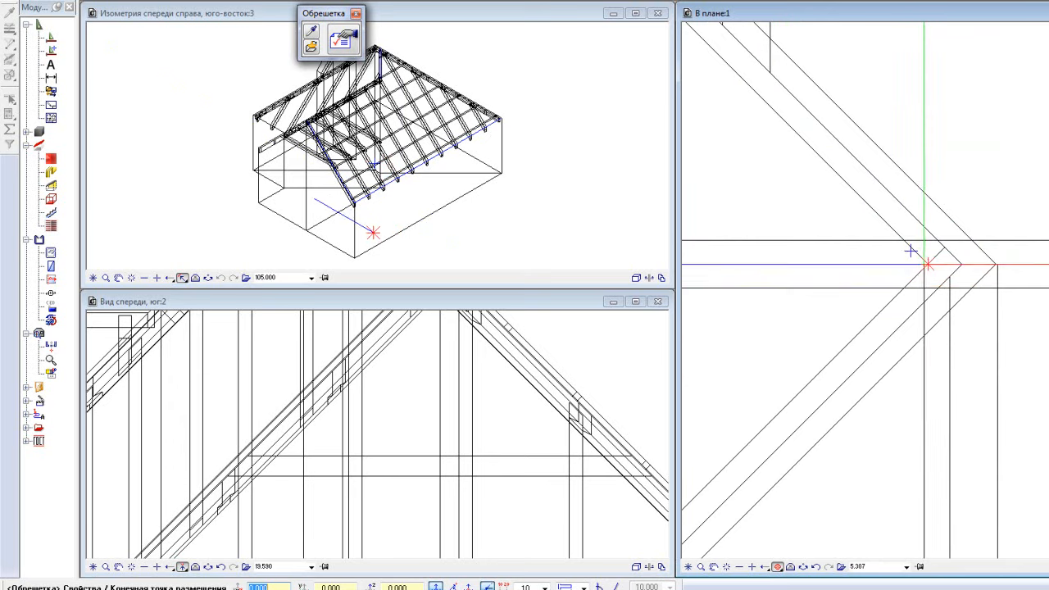
{"action": "left_click", "coordinate": [927, 264]}
{"action": "scroll", "coordinate": [928, 327], "scroll_direction": "down", "scroll_amount": 11}
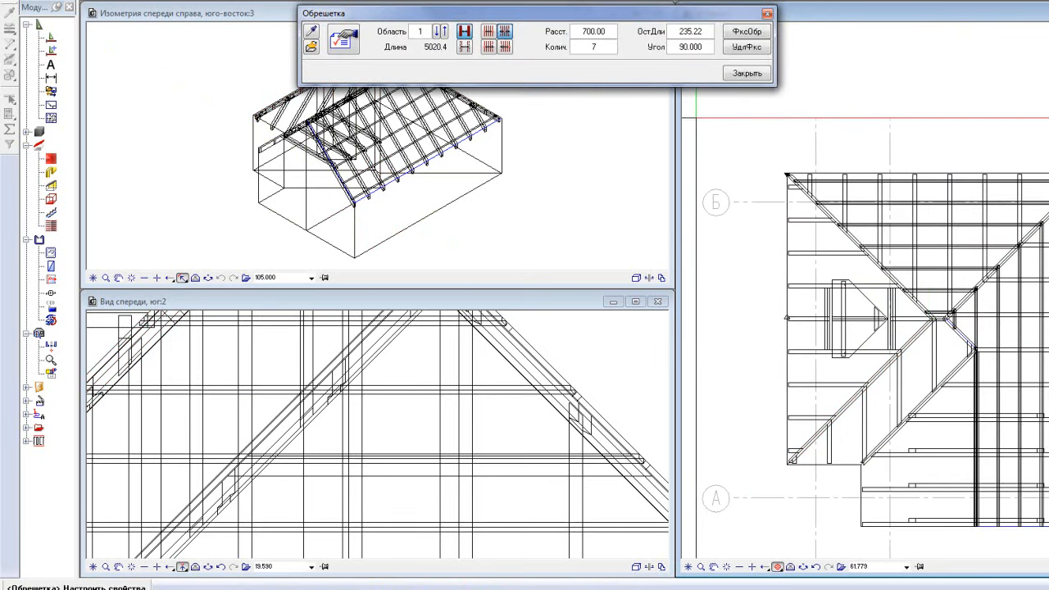
{"action": "left_click", "coordinate": [746, 73]}
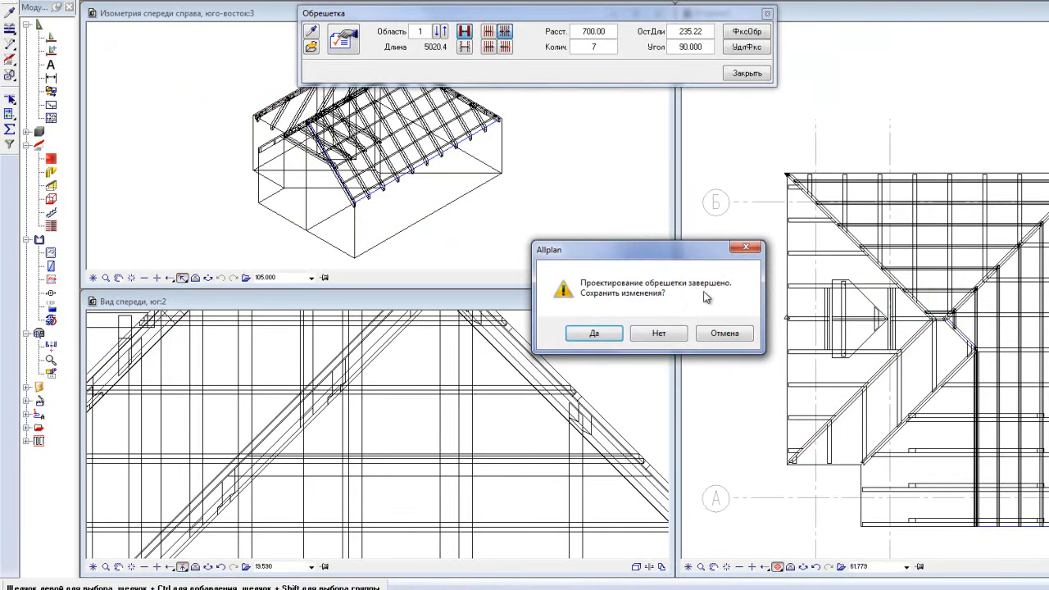
{"action": "left_click", "coordinate": [594, 333]}
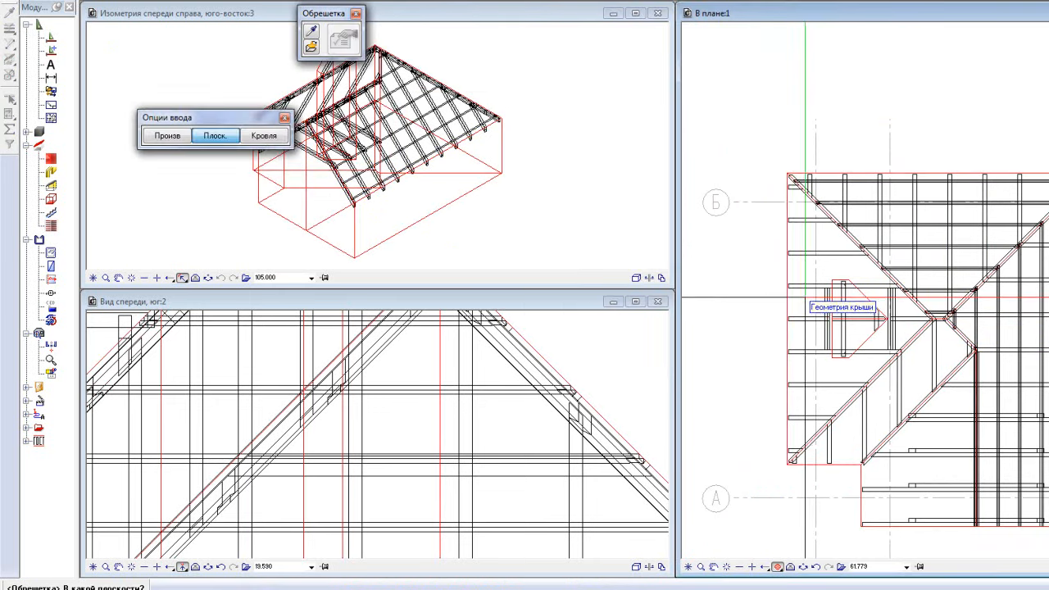
- Place and save battens at 700 mm spacing on the west slope around the dormer, from its rear eave corner to the ridge
{"action": "left_click", "coordinate": [214, 136]}
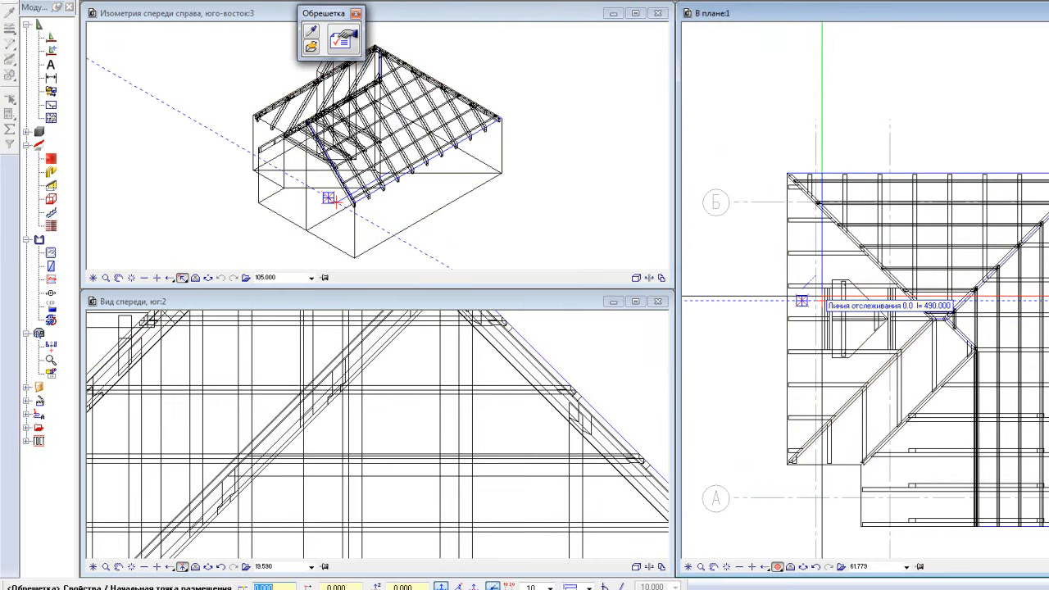
{"action": "scroll", "coordinate": [775, 174], "scroll_direction": "up", "scroll_amount": 4}
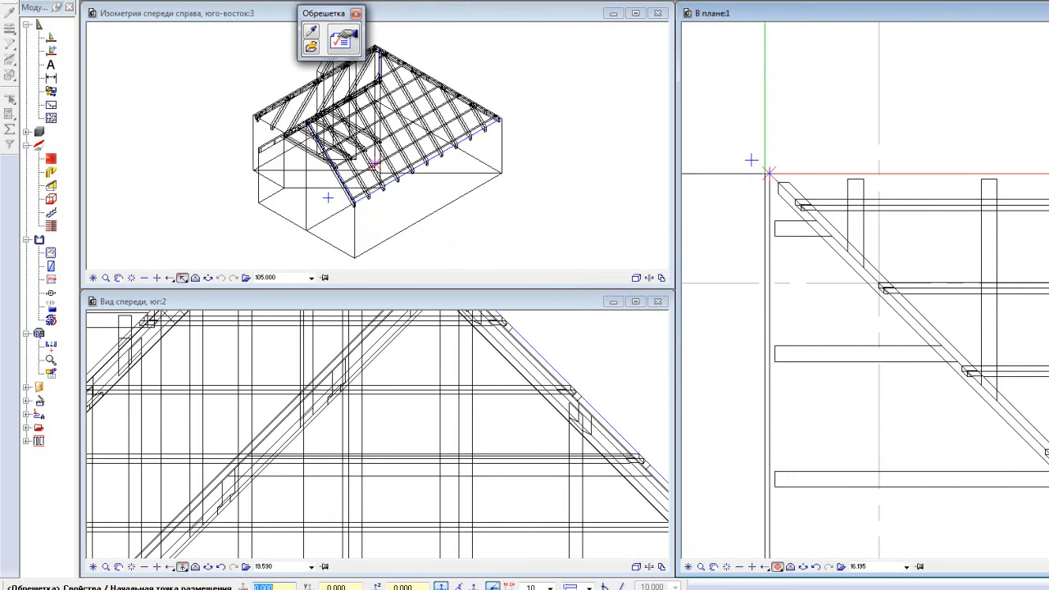
{"action": "left_click", "coordinate": [768, 173]}
{"action": "scroll", "coordinate": [771, 176], "scroll_direction": "down", "scroll_amount": 3}
{"action": "scroll", "coordinate": [834, 267], "scroll_direction": "up", "scroll_amount": 5}
{"action": "scroll", "coordinate": [834, 268], "scroll_direction": "up", "scroll_amount": 1}
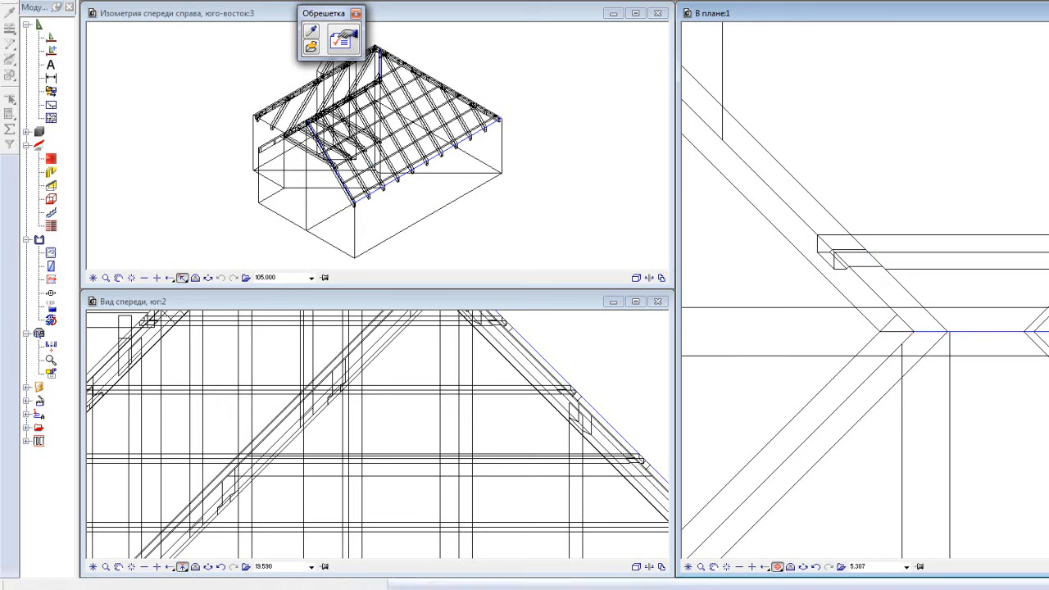
{"action": "scroll", "coordinate": [997, 285], "scroll_direction": "down", "scroll_amount": 10}
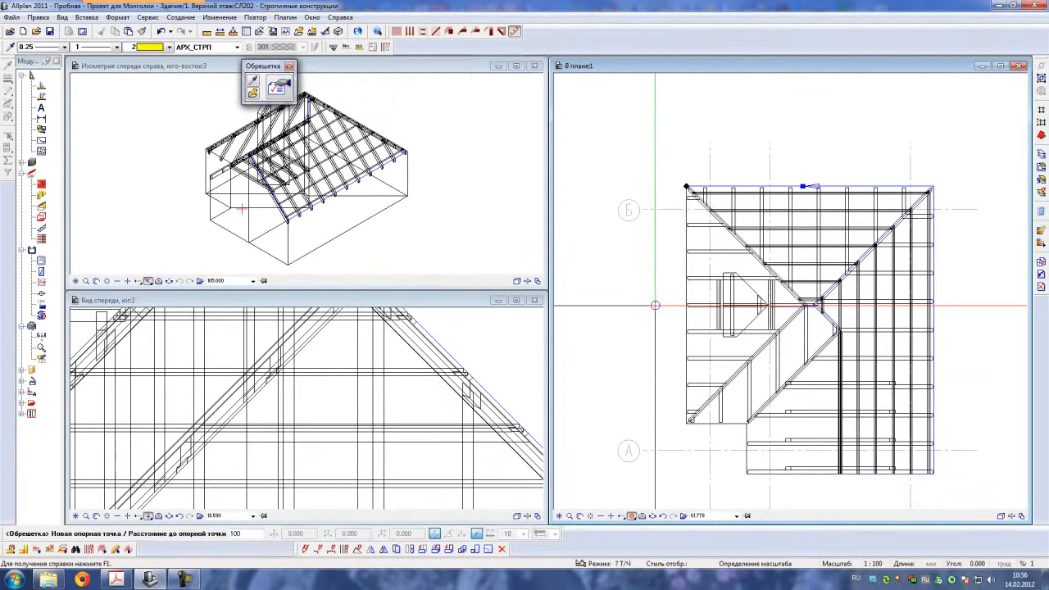
{"action": "left_click", "coordinate": [843, 162]}
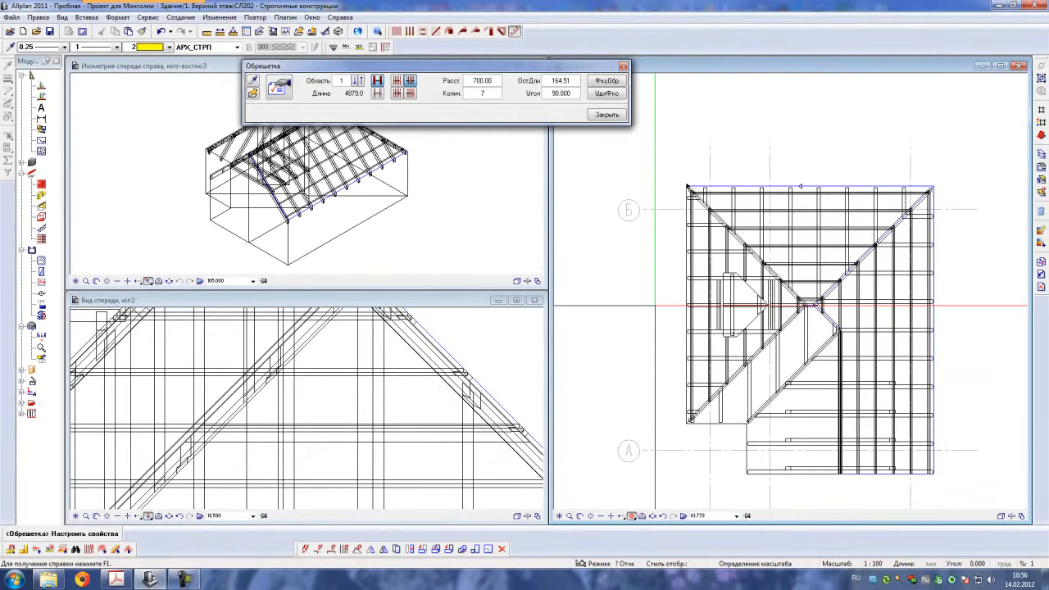
{"action": "left_click", "coordinate": [614, 115]}
{"action": "left_click", "coordinate": [485, 327]}
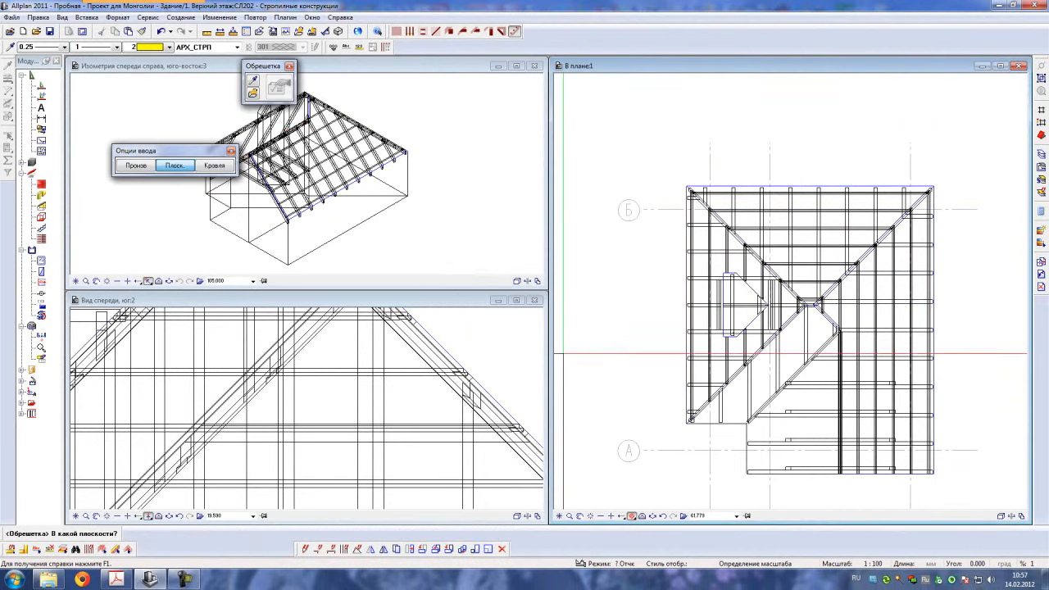
- Place and save battens at 700 mm spacing on the front slope between hip and valley, from the valley's foot to the ridge
{"action": "scroll", "coordinate": [760, 416], "scroll_direction": "up", "scroll_amount": 2}
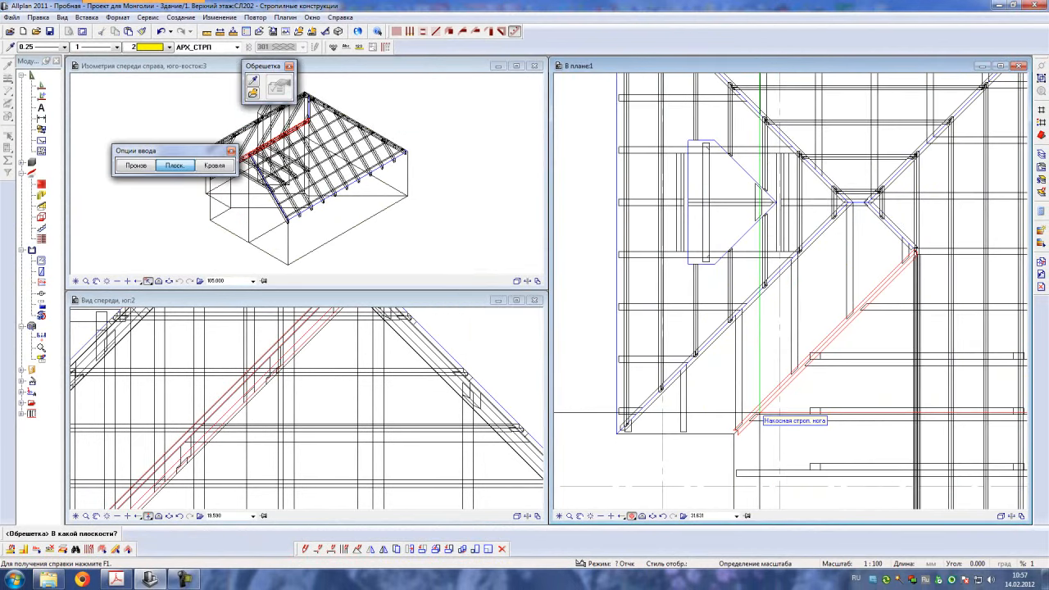
{"action": "left_click", "coordinate": [758, 358]}
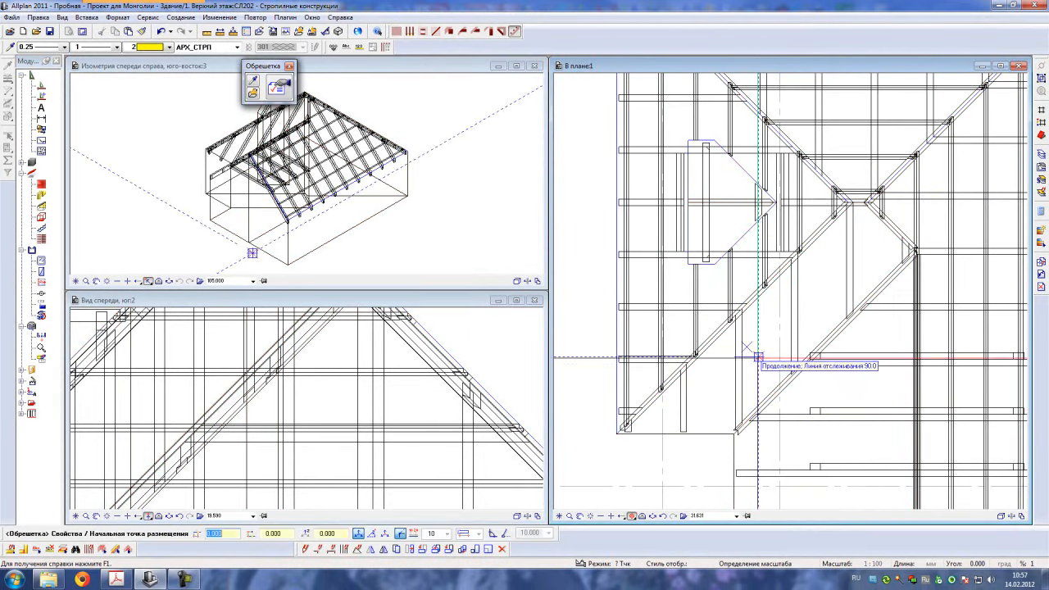
{"action": "scroll", "coordinate": [737, 428], "scroll_direction": "up", "scroll_amount": 2}
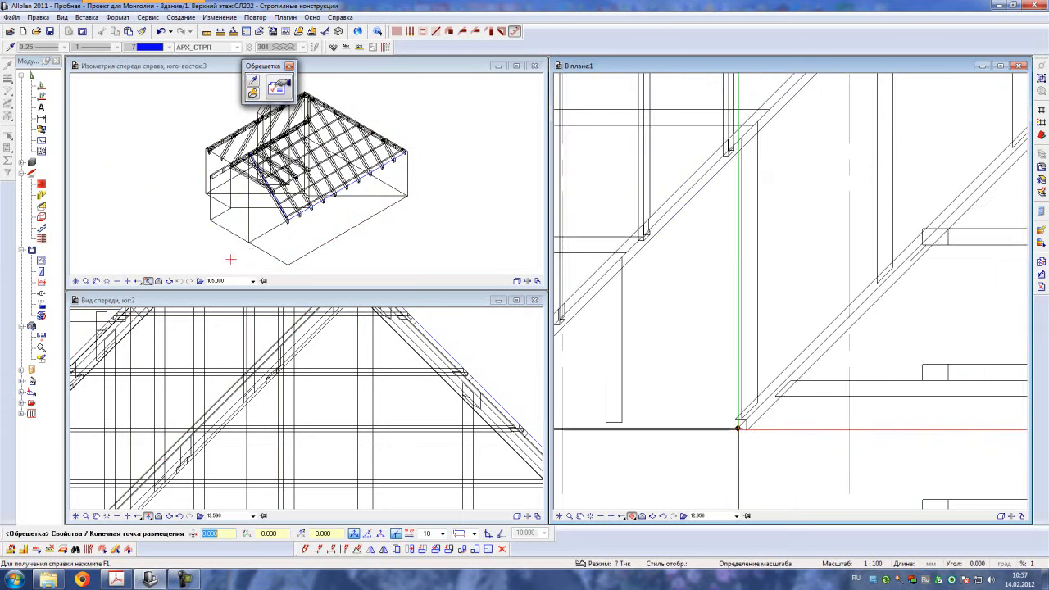
{"action": "left_click", "coordinate": [737, 429]}
{"action": "scroll", "coordinate": [737, 429], "scroll_direction": "down", "scroll_amount": 3}
{"action": "scroll", "coordinate": [822, 326], "scroll_direction": "up", "scroll_amount": 4}
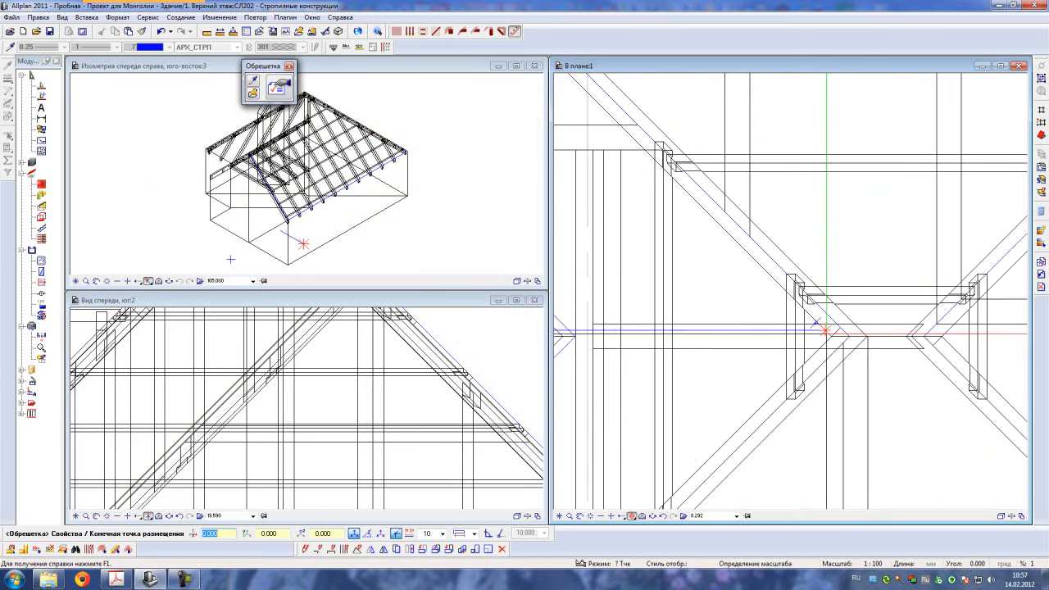
{"action": "left_click", "coordinate": [829, 334]}
{"action": "scroll", "coordinate": [803, 320], "scroll_direction": "down", "scroll_amount": 3}
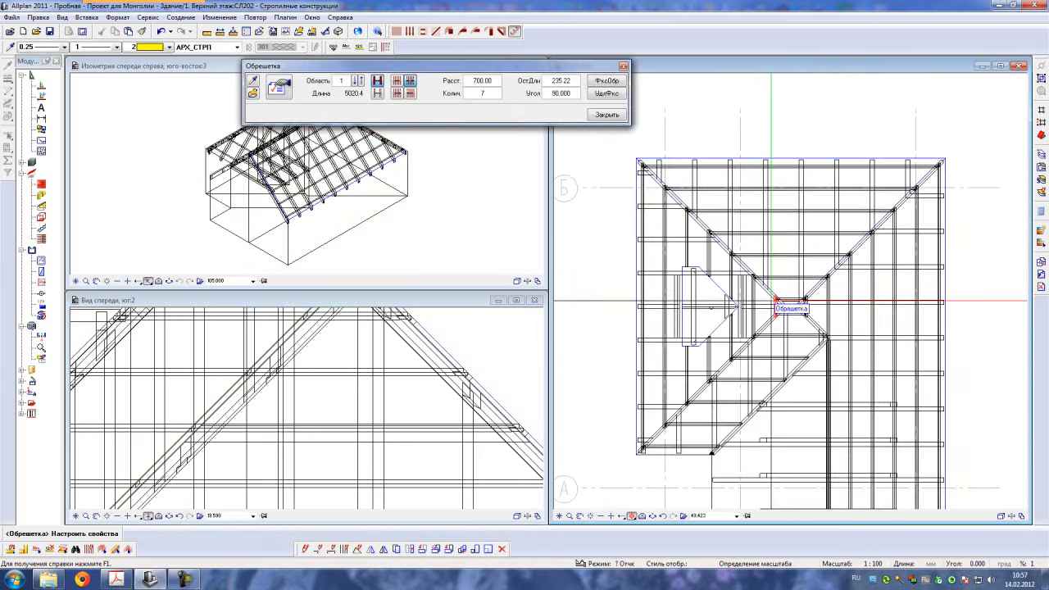
{"action": "left_click", "coordinate": [608, 114]}
{"action": "left_click", "coordinate": [483, 326]}
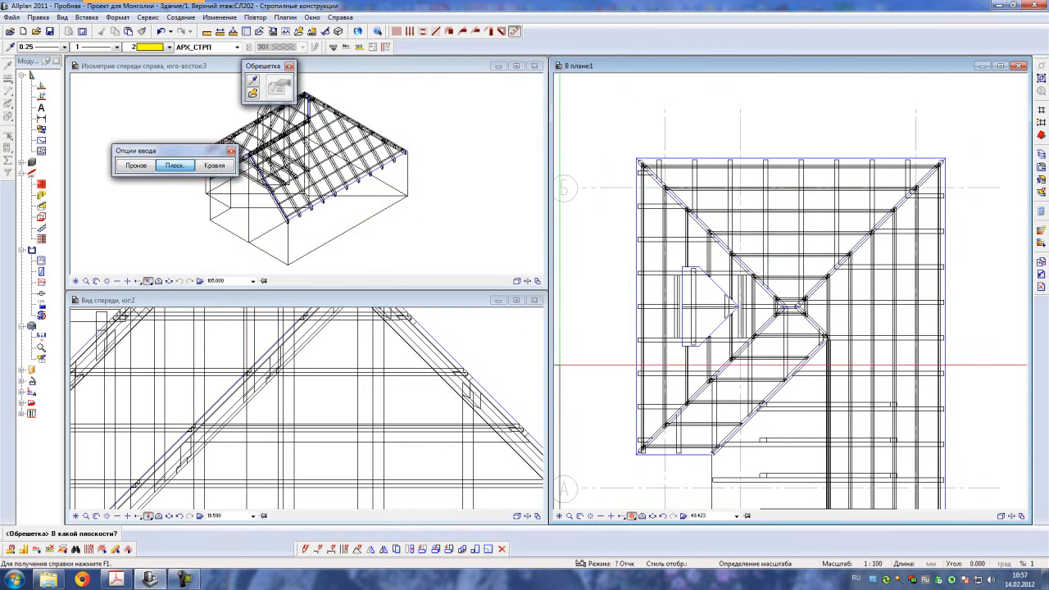
- Place and save battens at 700 mm spacing on the front wing's west slope, from the valley's foot to the gable end of the ridge
{"action": "middle_click_drag", "start_coordinate": [787, 416], "coordinate": [737, 358]}
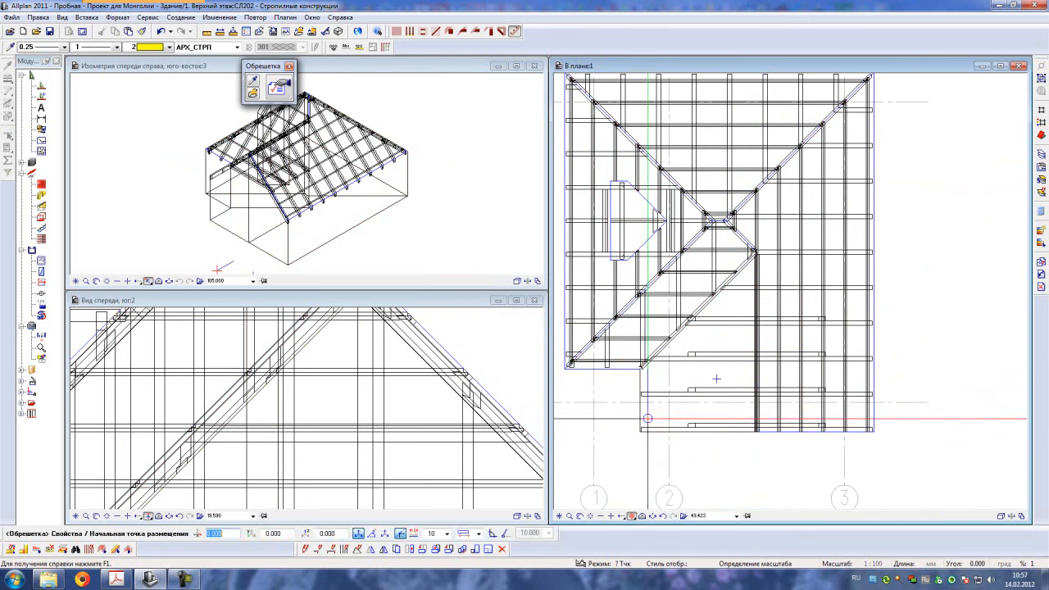
{"action": "left_click", "coordinate": [626, 421]}
{"action": "scroll", "coordinate": [597, 429], "scroll_direction": "up", "scroll_amount": 4}
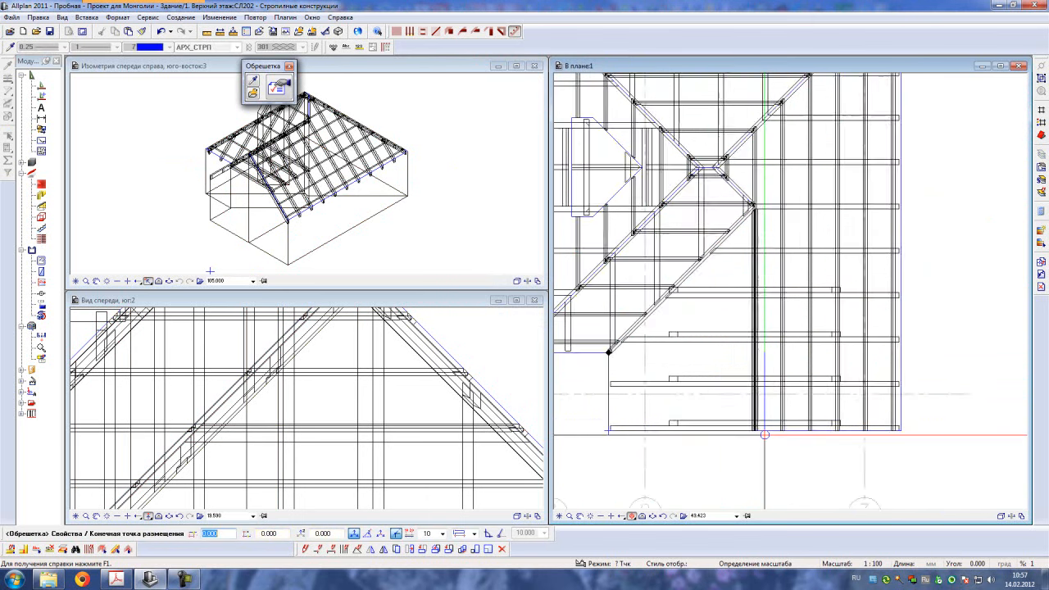
{"action": "scroll", "coordinate": [726, 426], "scroll_direction": "up", "scroll_amount": 3}
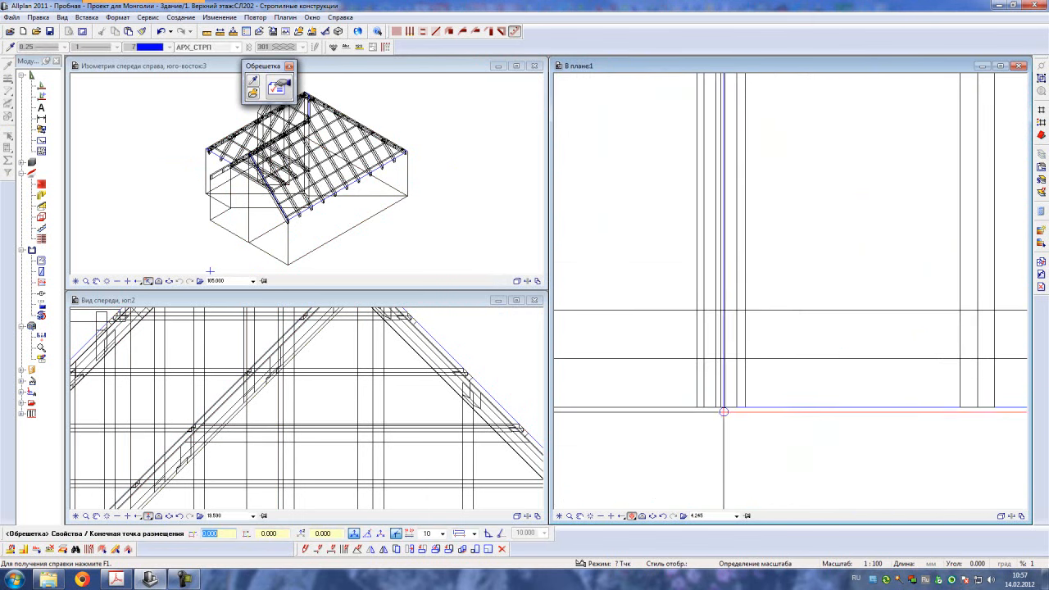
{"action": "left_click", "coordinate": [719, 406]}
{"action": "scroll", "coordinate": [719, 406], "scroll_direction": "down", "scroll_amount": 8}
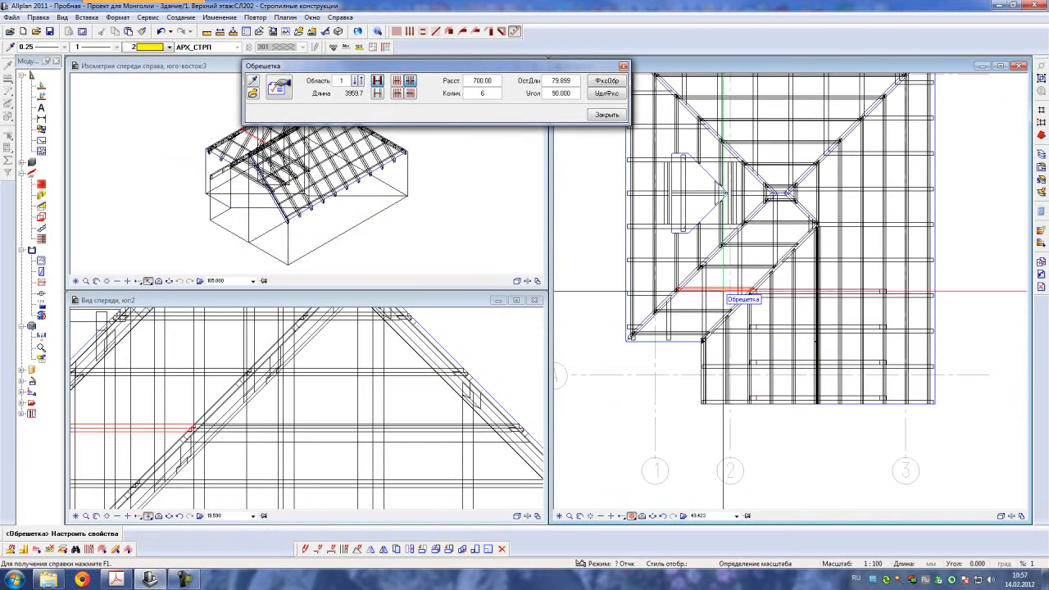
{"action": "left_click", "coordinate": [607, 117]}
{"action": "left_click", "coordinate": [500, 328]}
- Place and save battens at 700 mm spacing on the dormer's rear slope, from its outer eave corner to the dormer ridge
{"action": "scroll", "coordinate": [692, 144], "scroll_direction": "up", "scroll_amount": 5}
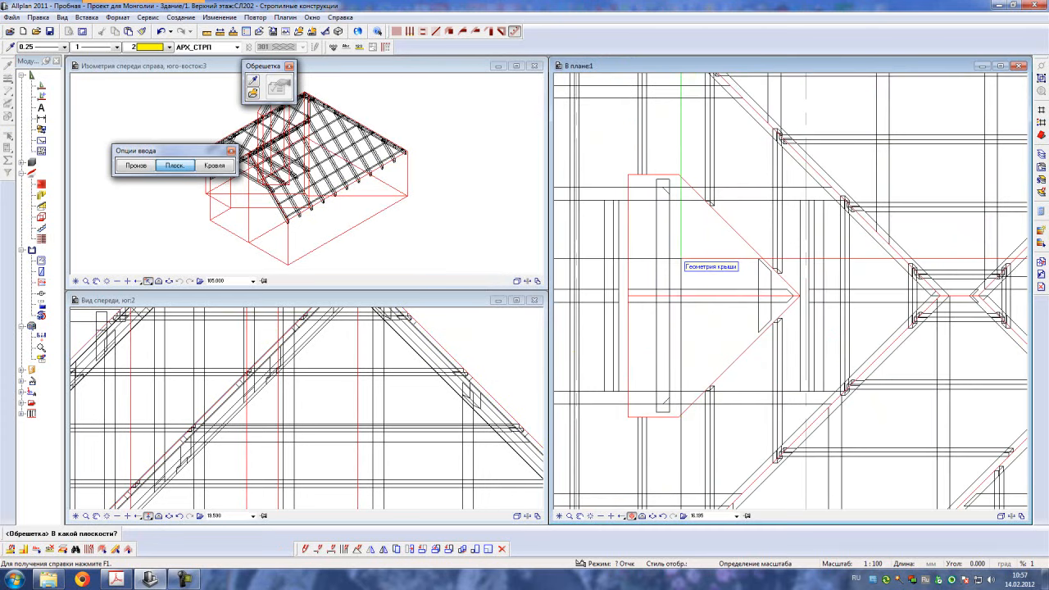
{"action": "left_click", "coordinate": [681, 258]}
{"action": "left_click", "coordinate": [679, 175]}
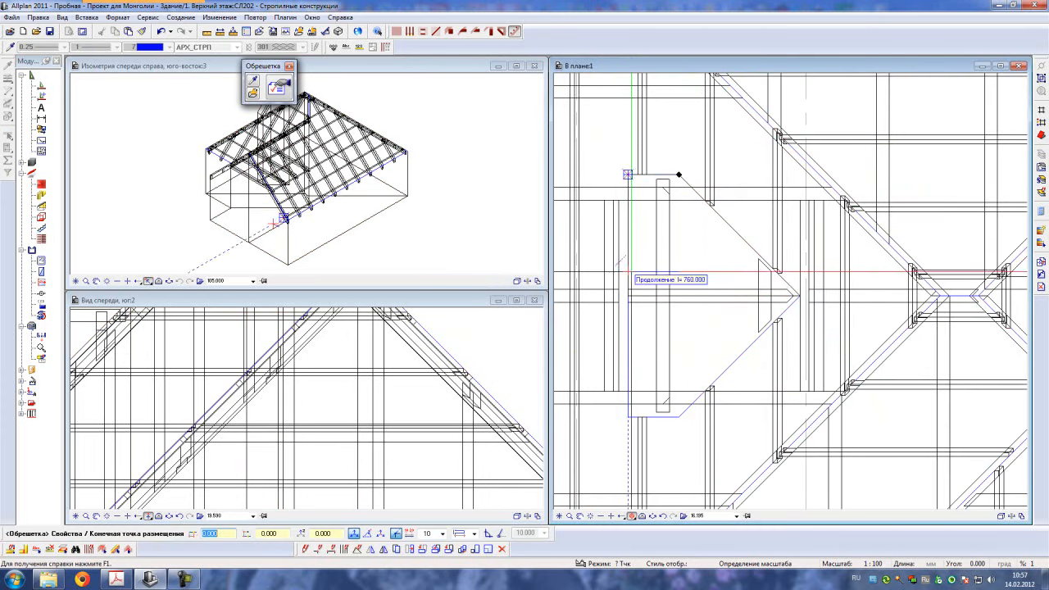
{"action": "left_click", "coordinate": [627, 295]}
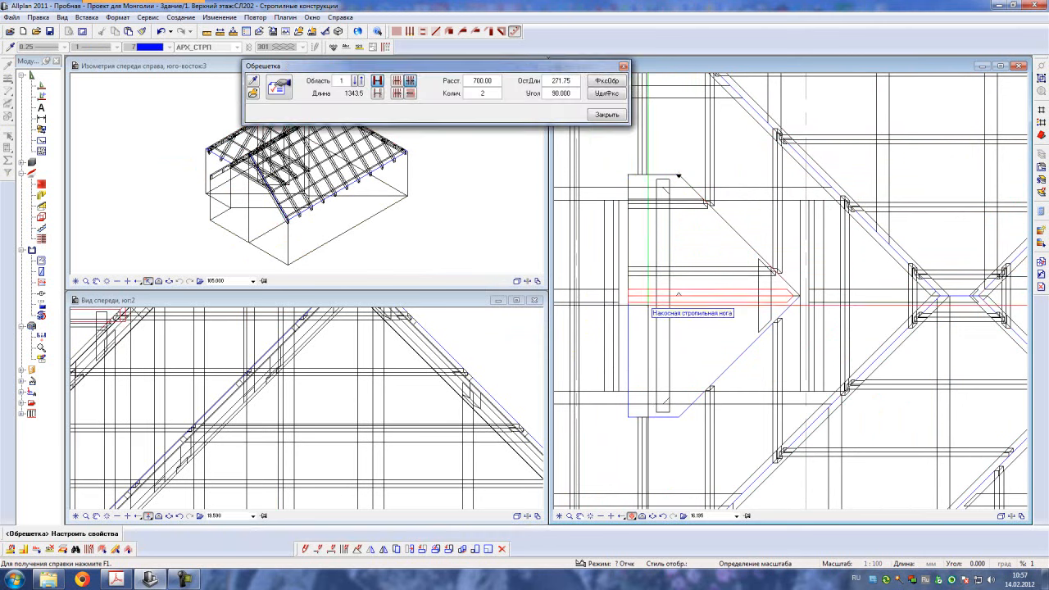
{"action": "left_click", "coordinate": [607, 115]}
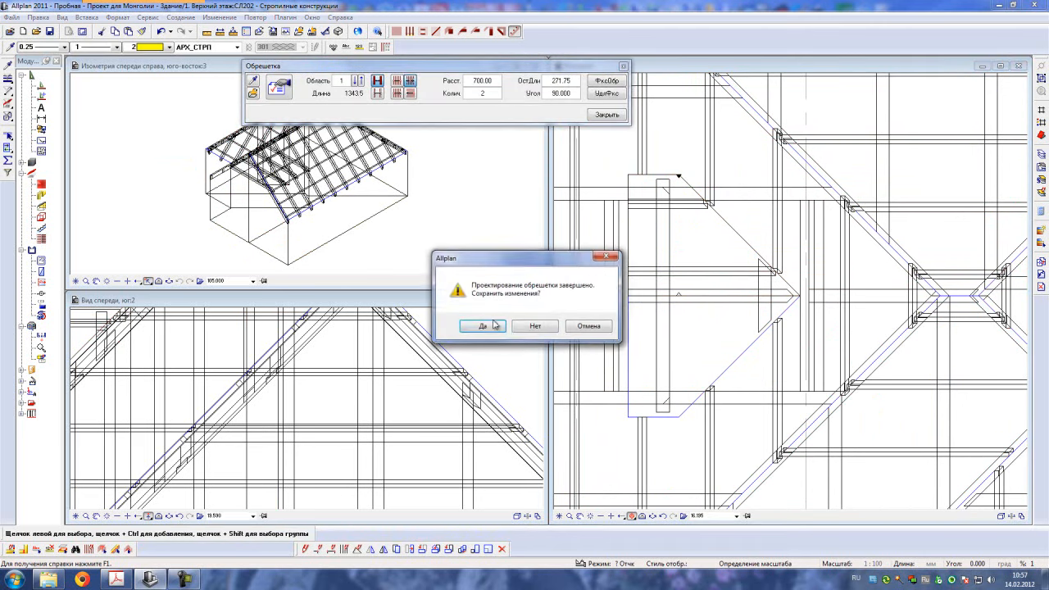
{"action": "left_click", "coordinate": [483, 325]}
- Place and save battens at 700 mm spacing on the dormer's front slope up to its ridge, and finish the batten command
{"action": "left_click", "coordinate": [629, 415]}
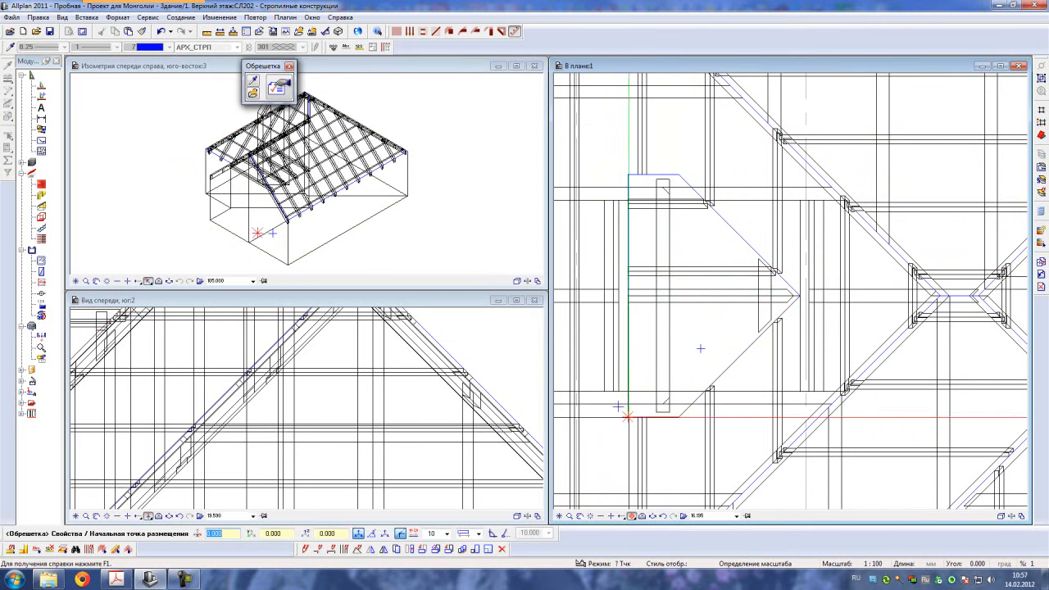
{"action": "left_click", "coordinate": [627, 296]}
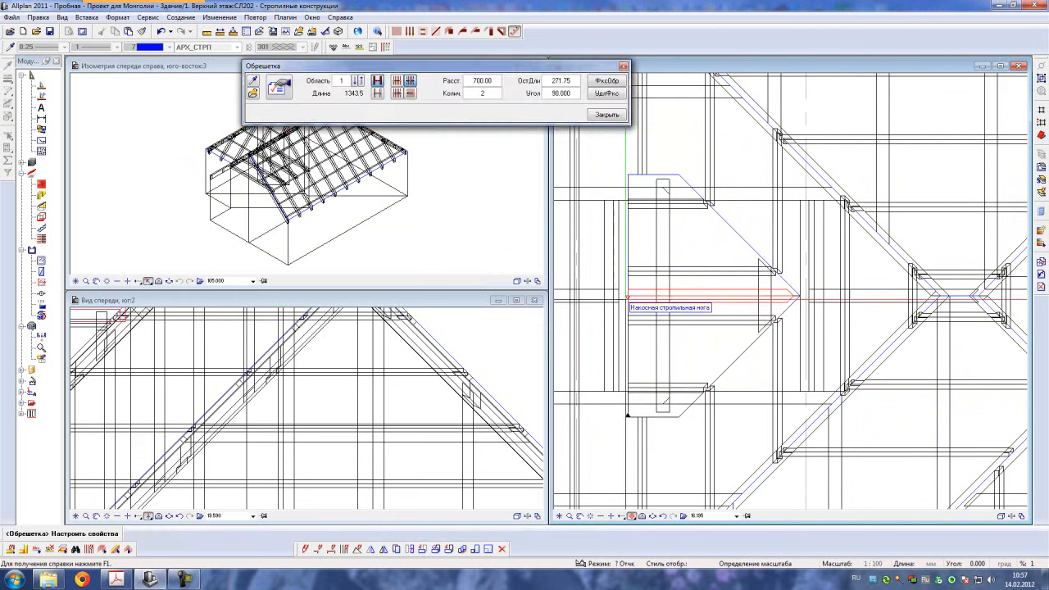
{"action": "left_click", "coordinate": [598, 115]}
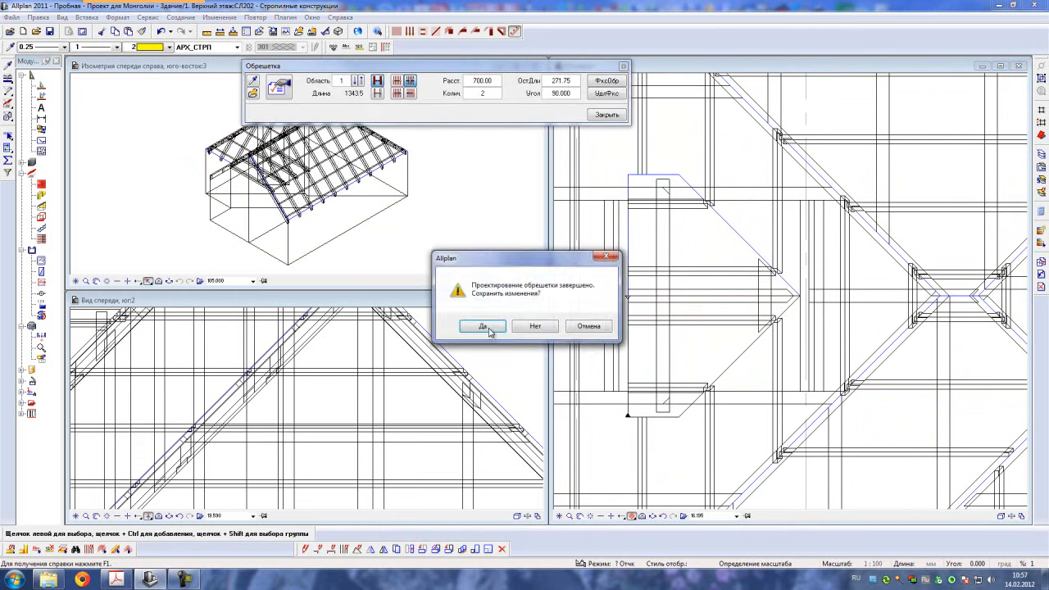
{"action": "left_click", "coordinate": [492, 326]}
{"action": "key", "text": "Escape"}
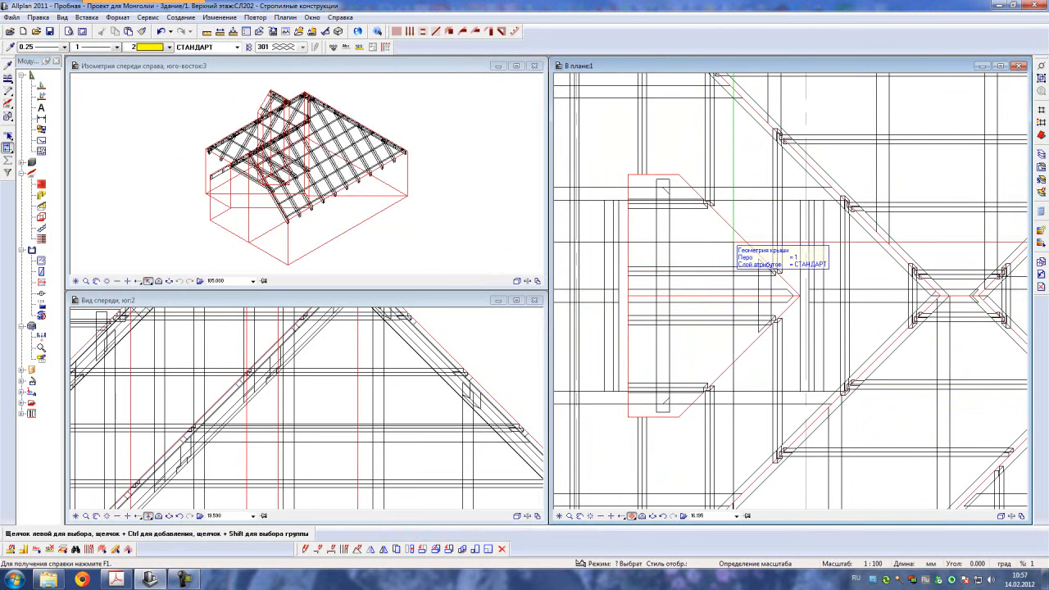
- Examine the completed rafters and battens in a shaded 3D view of the whole model
{"action": "scroll", "coordinate": [734, 242], "scroll_direction": "down", "scroll_amount": 6}
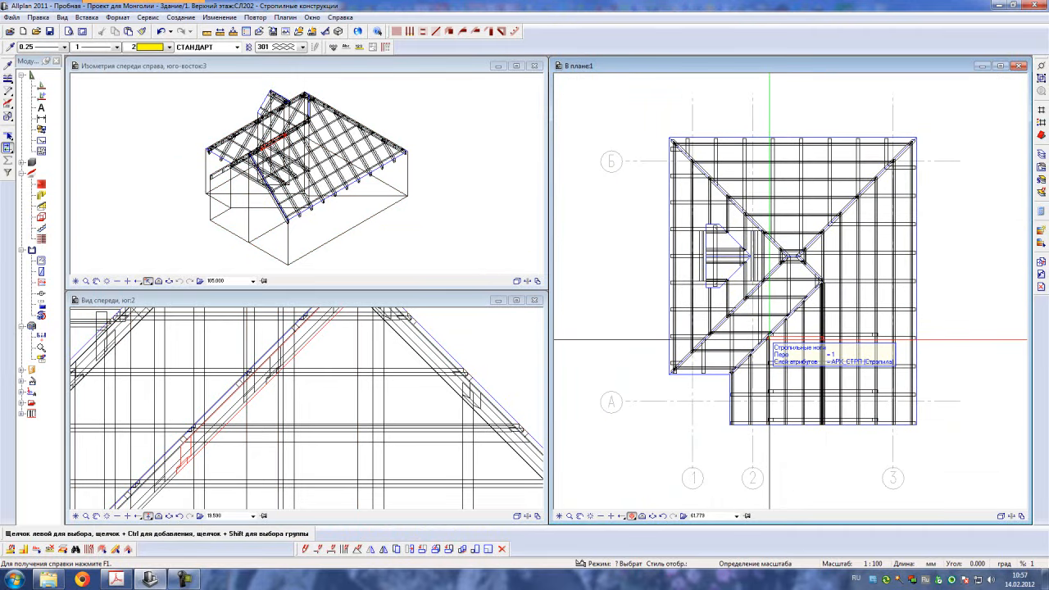
{"action": "key", "text": "F4"}
{"action": "left_click_drag", "start_coordinate": [474, 279], "coordinate": [459, 209]}
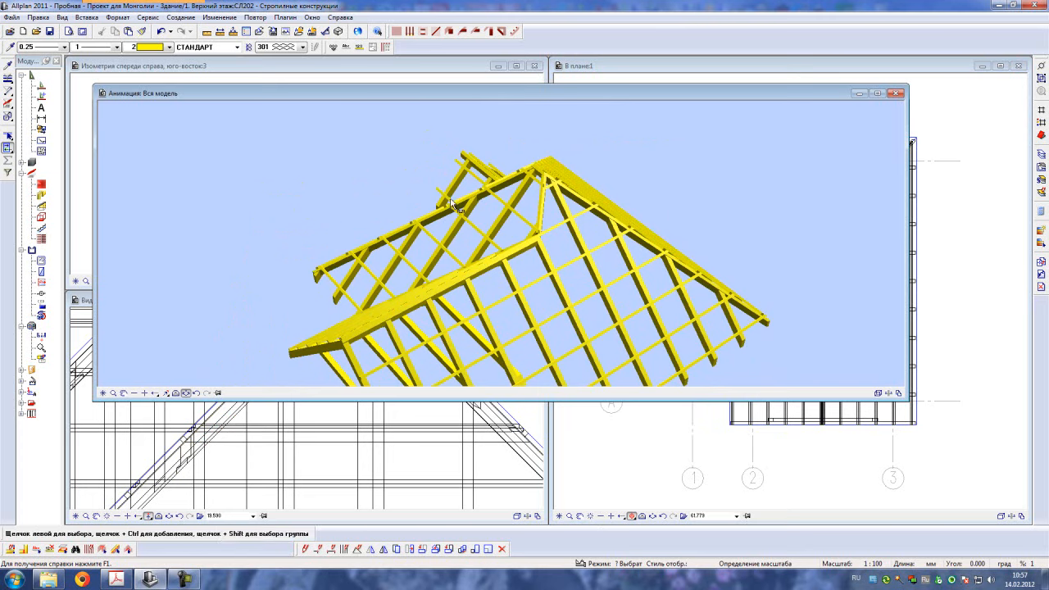
{"action": "left_click", "coordinate": [895, 93]}
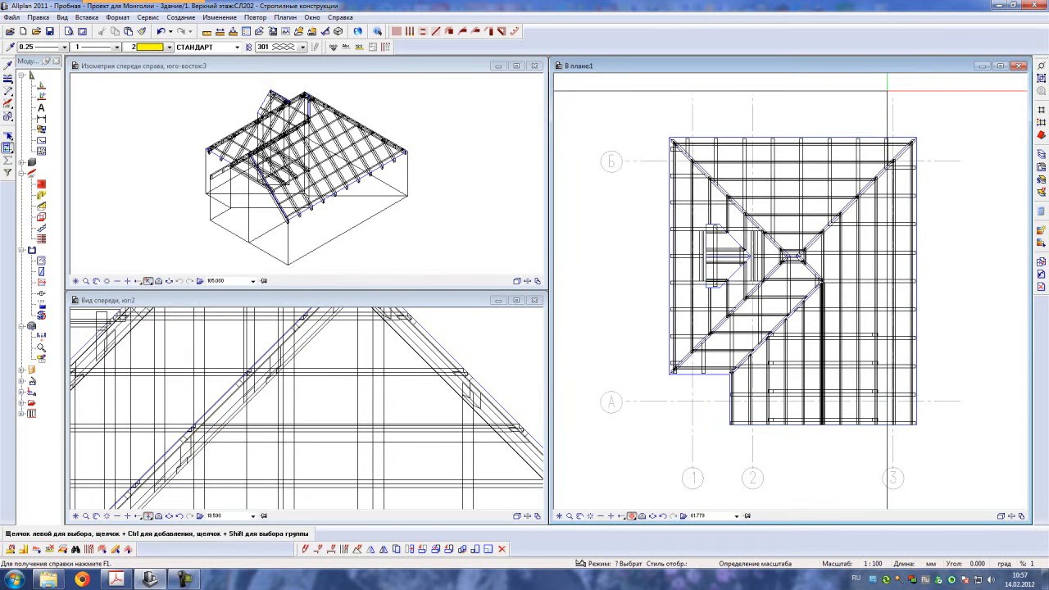
- Show only the plan view and open drawing files 100, 101, 200 and 201 for background editing with 202 active
{"action": "left_click", "coordinate": [307, 18]}
{"action": "left_click", "coordinate": [334, 70]}
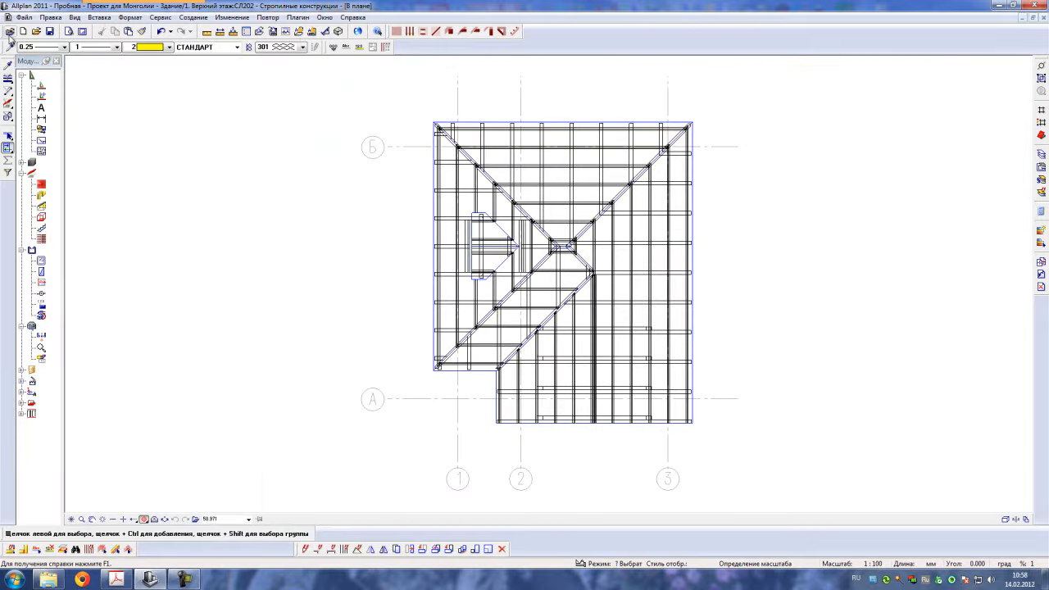
{"action": "left_click", "coordinate": [9, 32]}
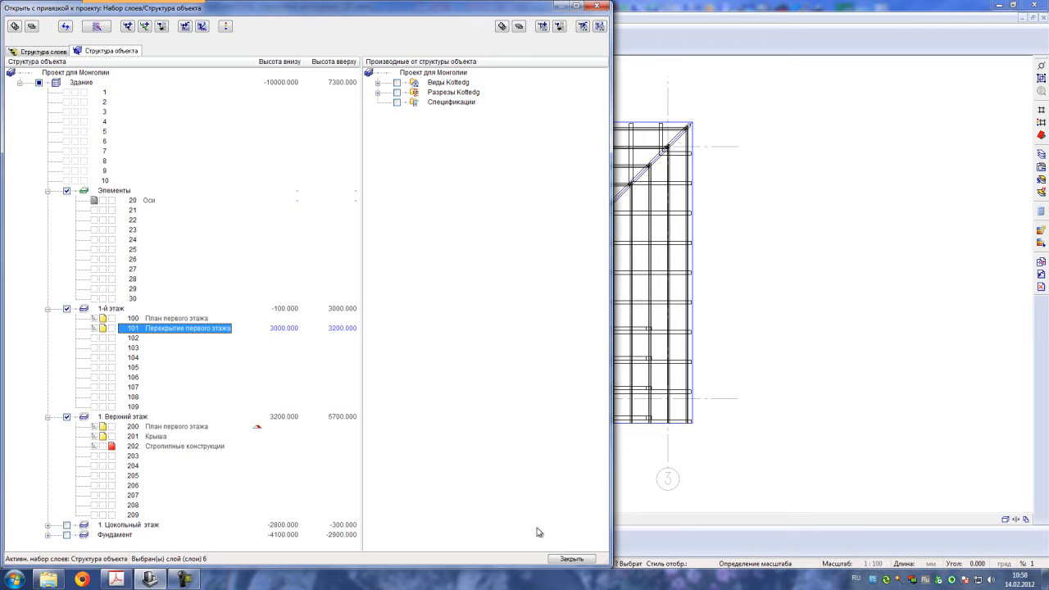
{"action": "left_click", "coordinate": [557, 560]}
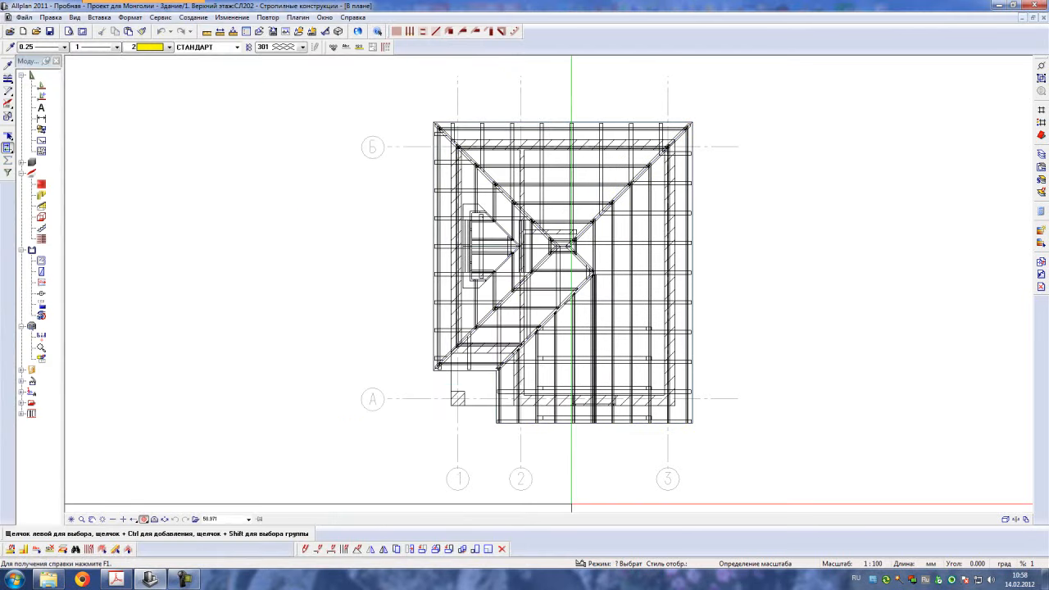
- Examine the whole house in a shaded 3D view, checking the rafter ends against the roof covering along the eaves
{"action": "key", "text": "F4"}
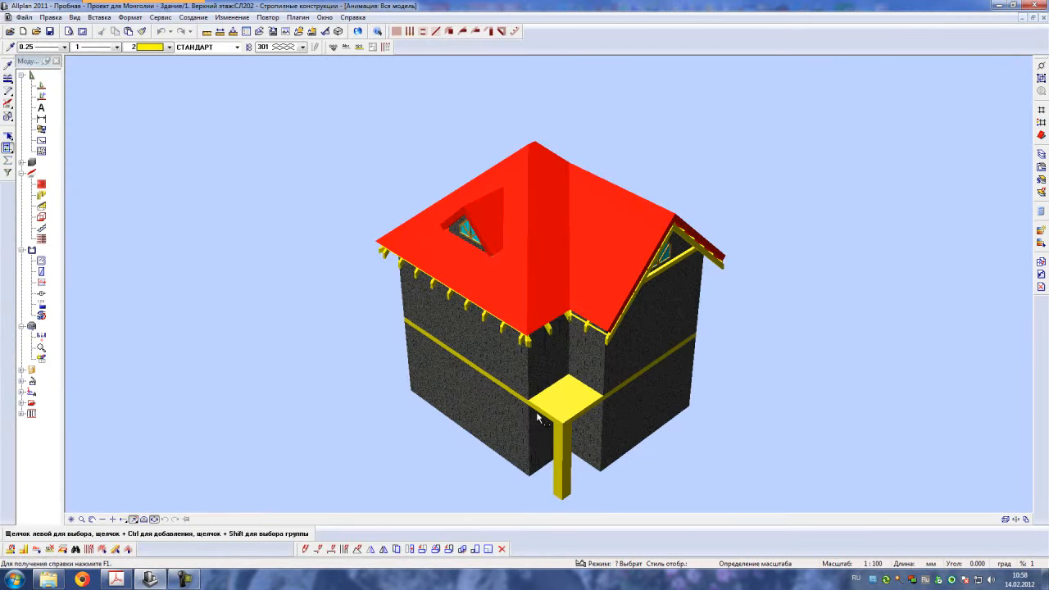
{"action": "scroll", "coordinate": [500, 348], "scroll_direction": "up", "scroll_amount": 2}
{"action": "left_click_drag", "start_coordinate": [499, 347], "coordinate": [336, 336]}
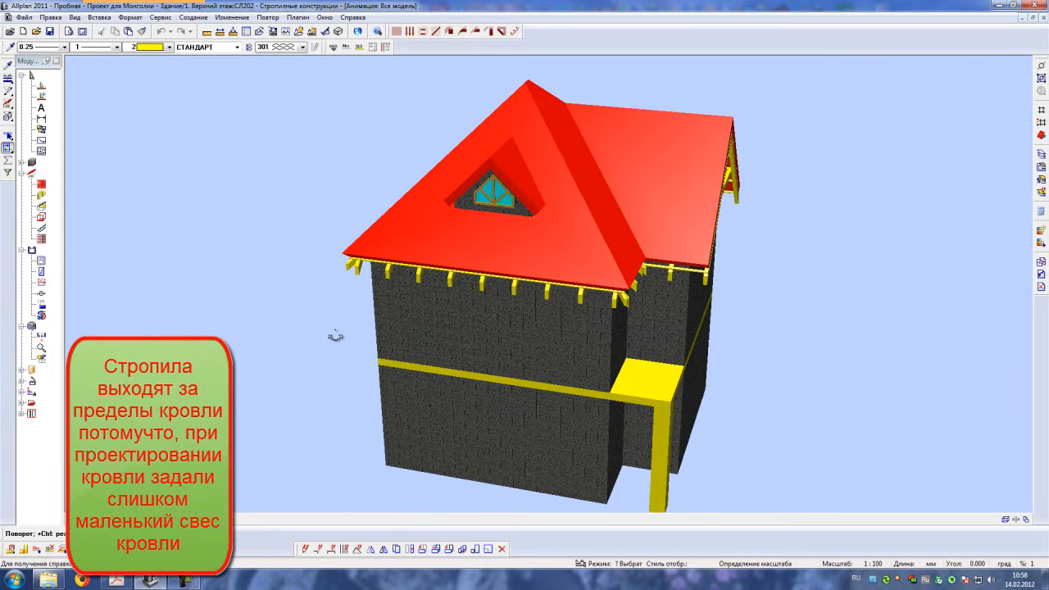
{"action": "middle_click_drag", "start_coordinate": [369, 385], "coordinate": [269, 313]}
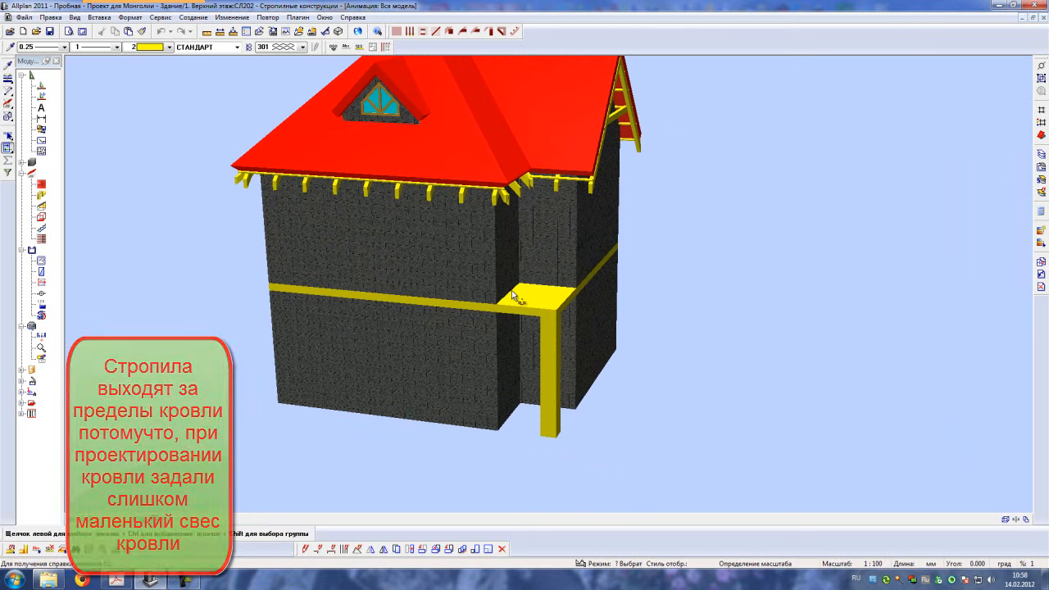
{"action": "left_click", "coordinate": [1044, 21]}
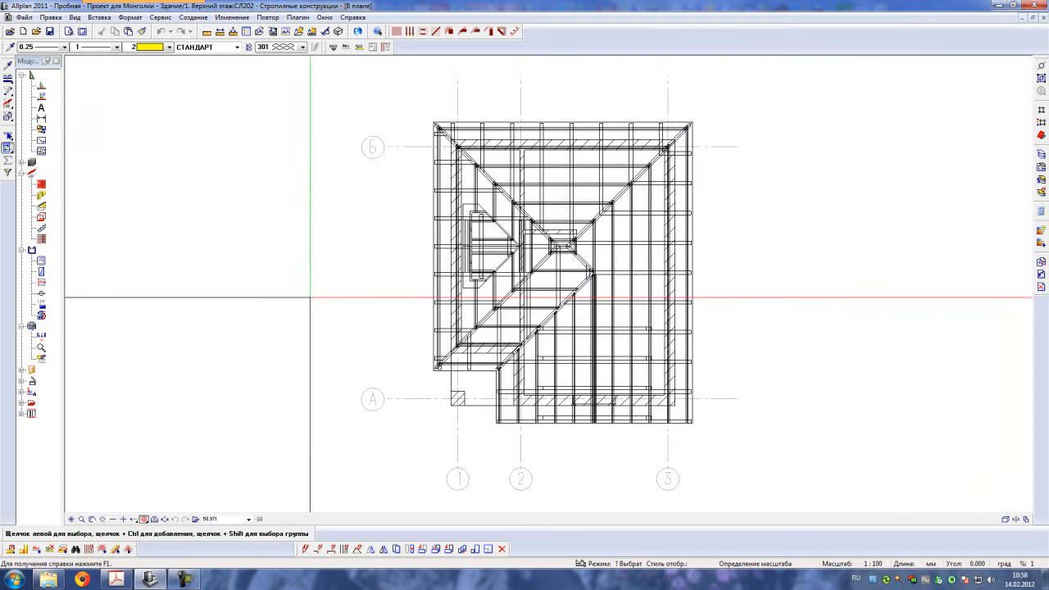
- Make drawing file 201 (Крыша) the active one
{"action": "left_click", "coordinate": [11, 31]}
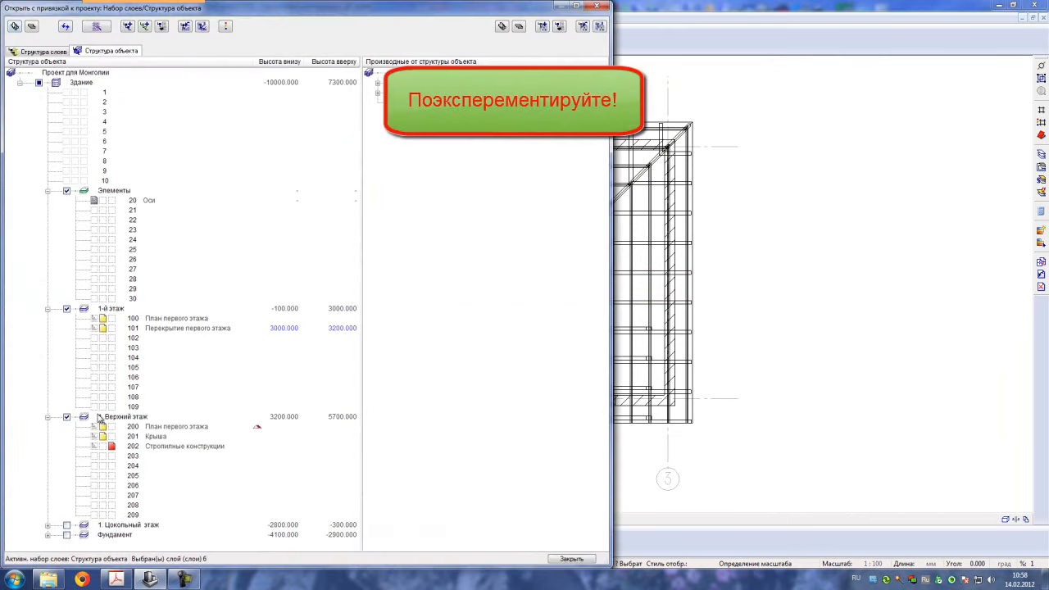
{"action": "double_click", "coordinate": [154, 437]}
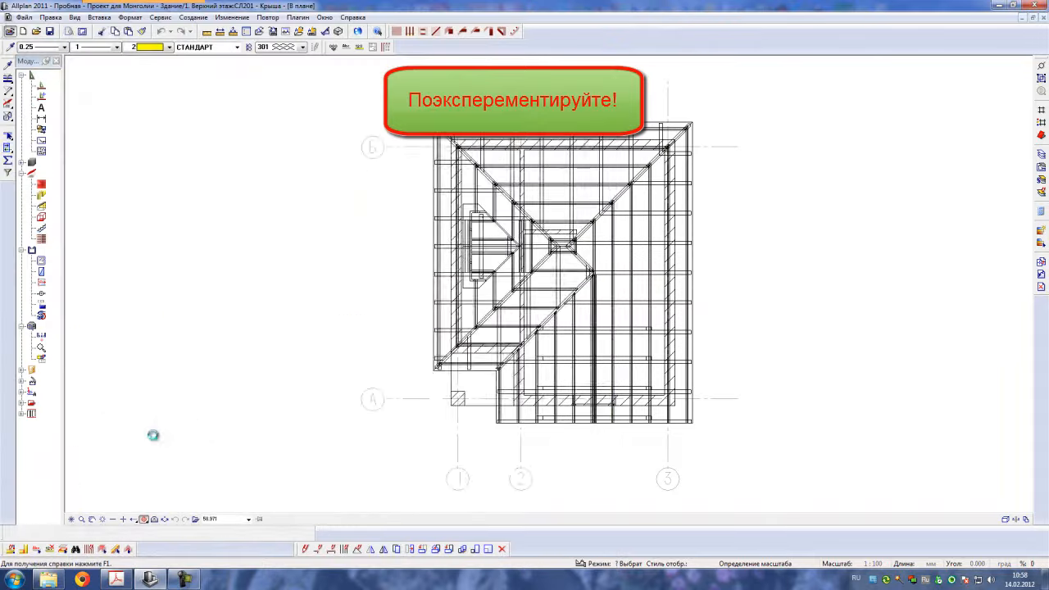